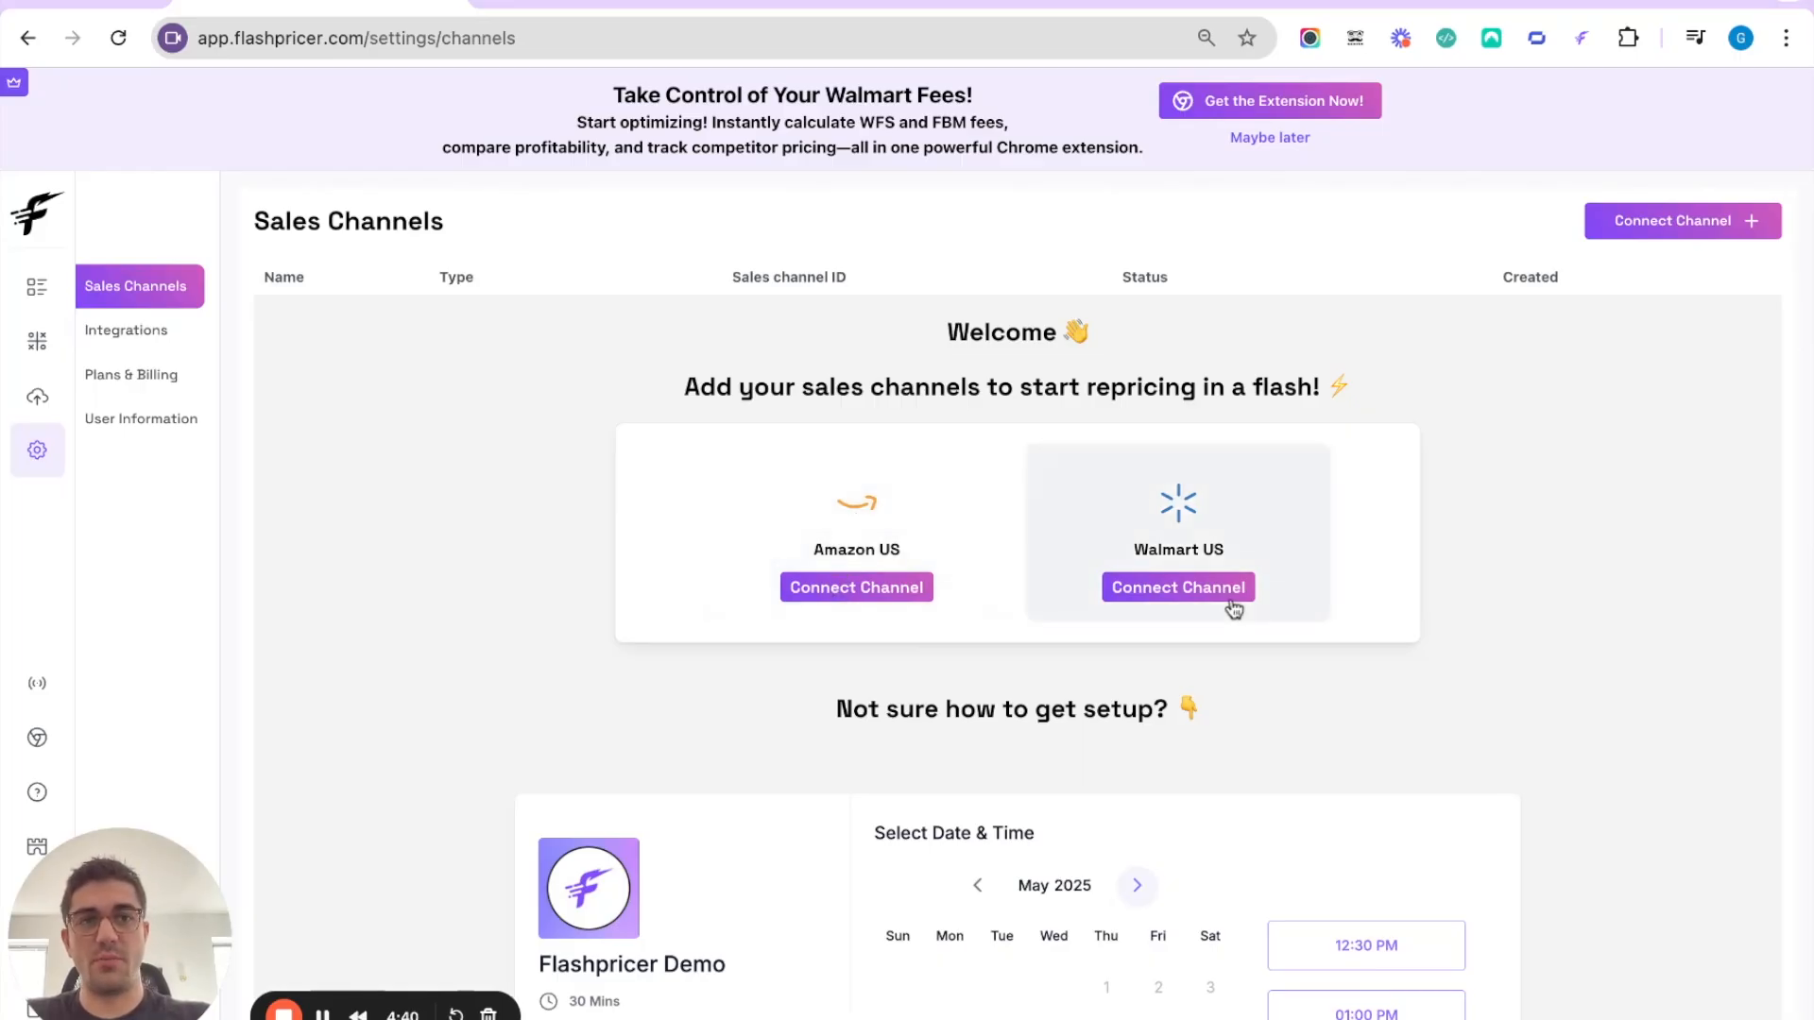
# Start an Amazon US sales channel connection, name the store Store1, and dismiss the form without connecting.
pyautogui.click(1664, 236)
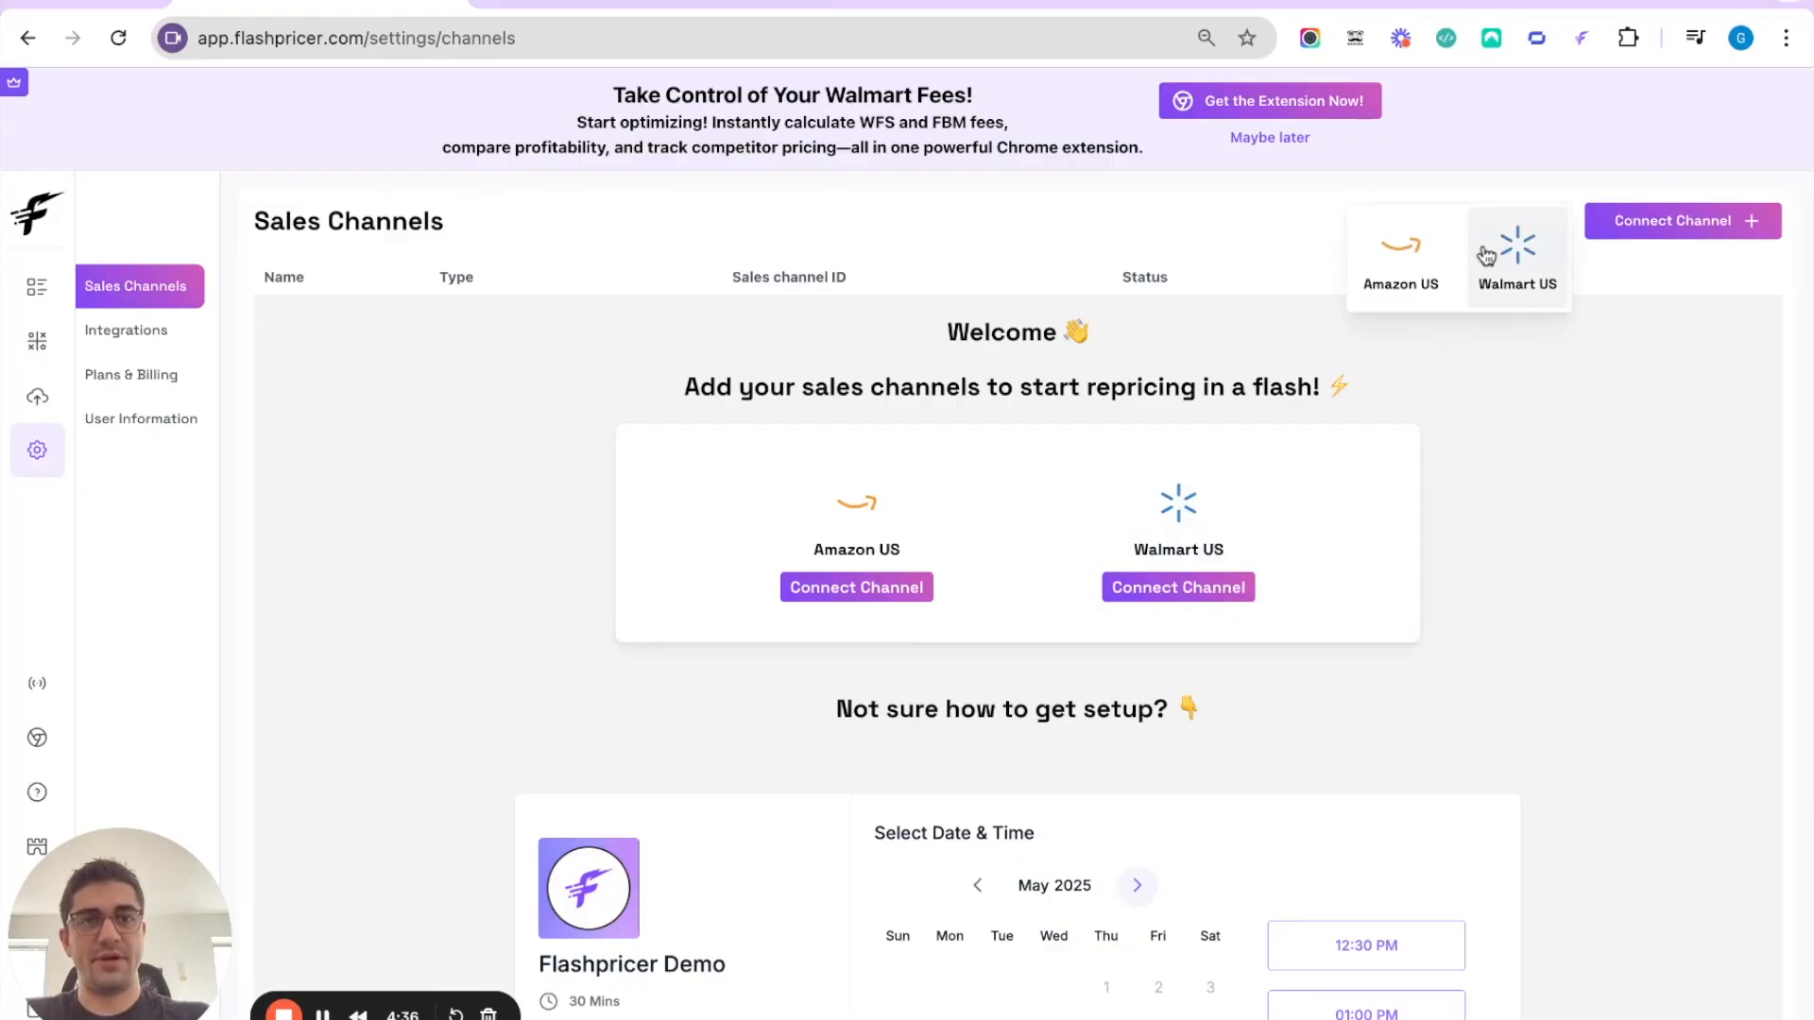
pyautogui.click(873, 609)
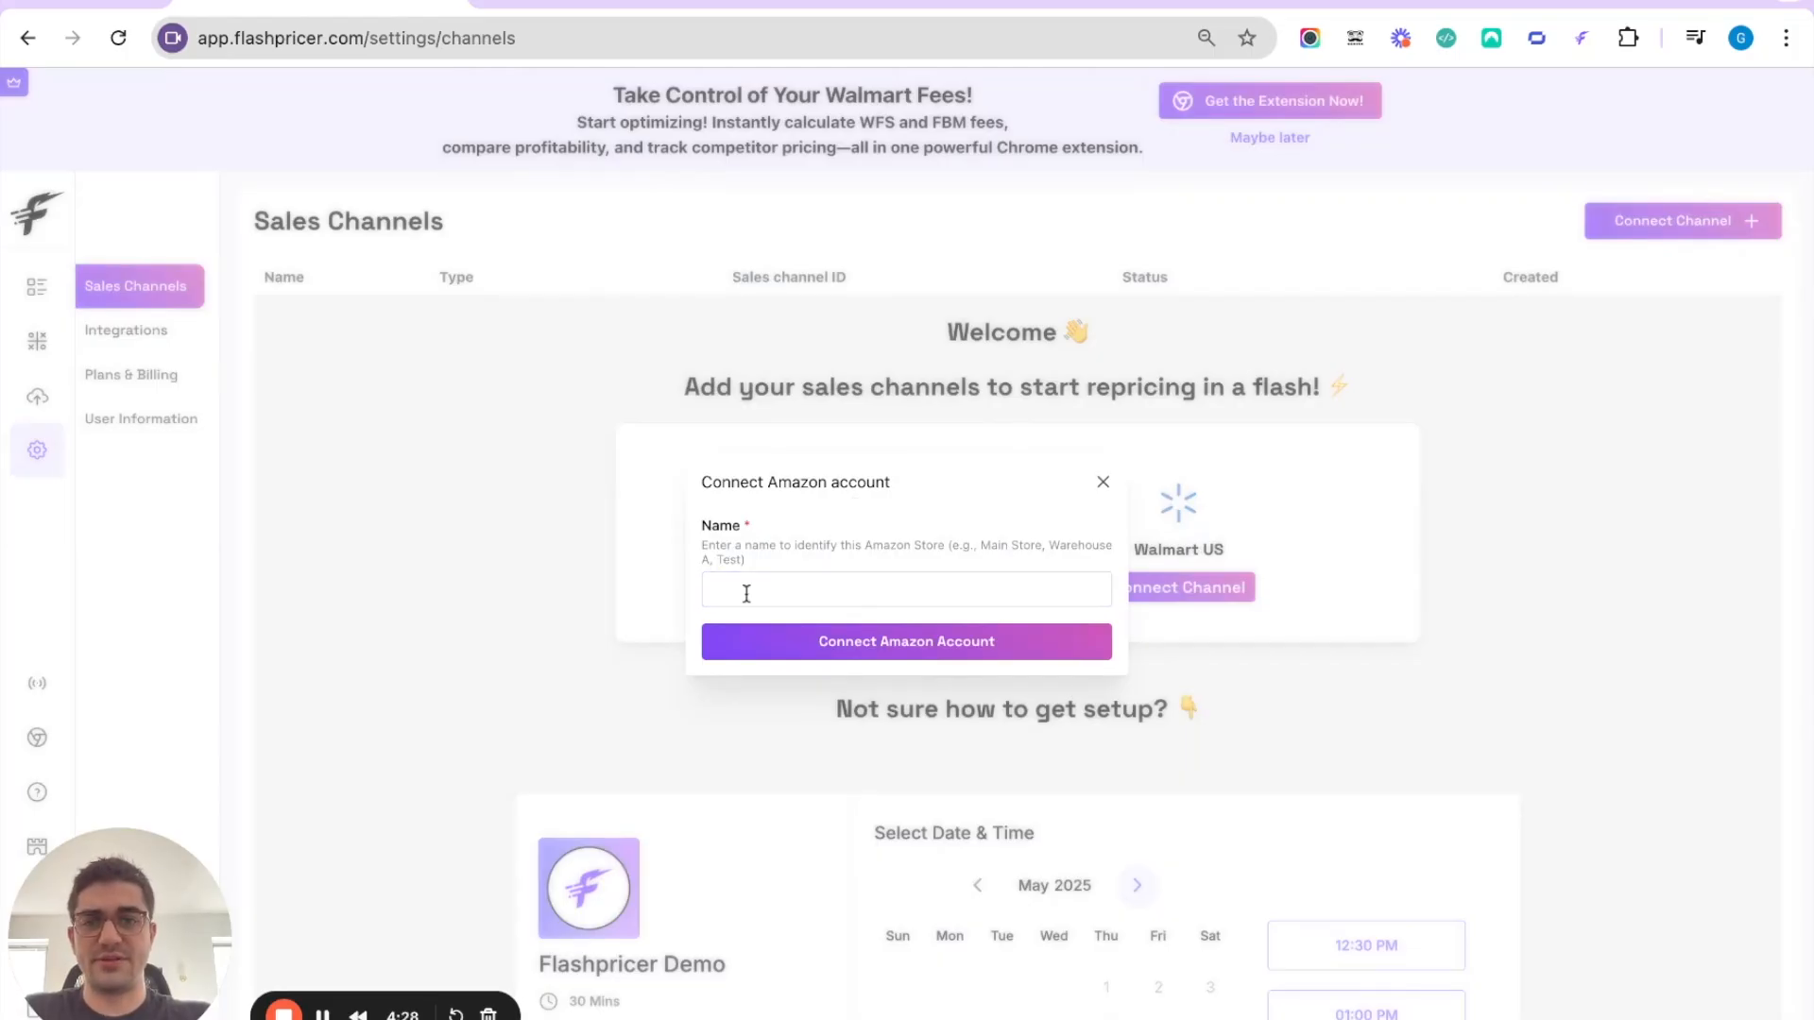
pyautogui.write('Test')
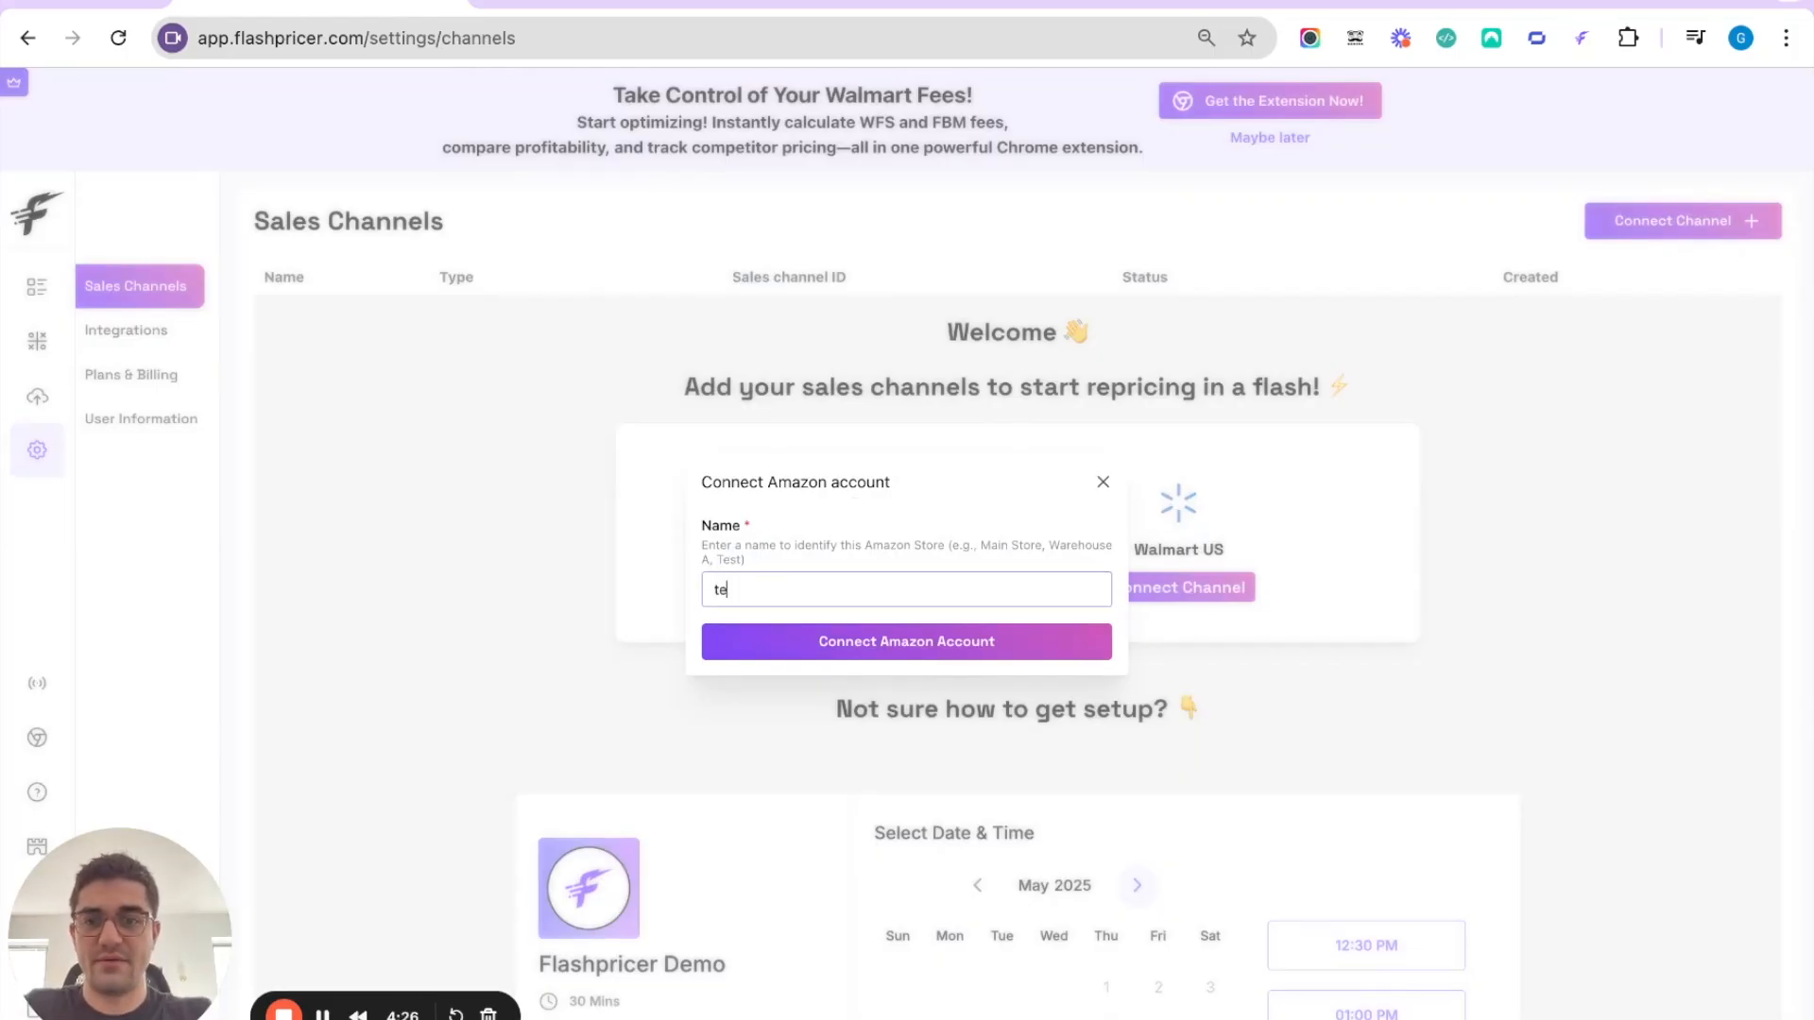
pyautogui.doubleClick(840, 583)
pyautogui.write('Store1')
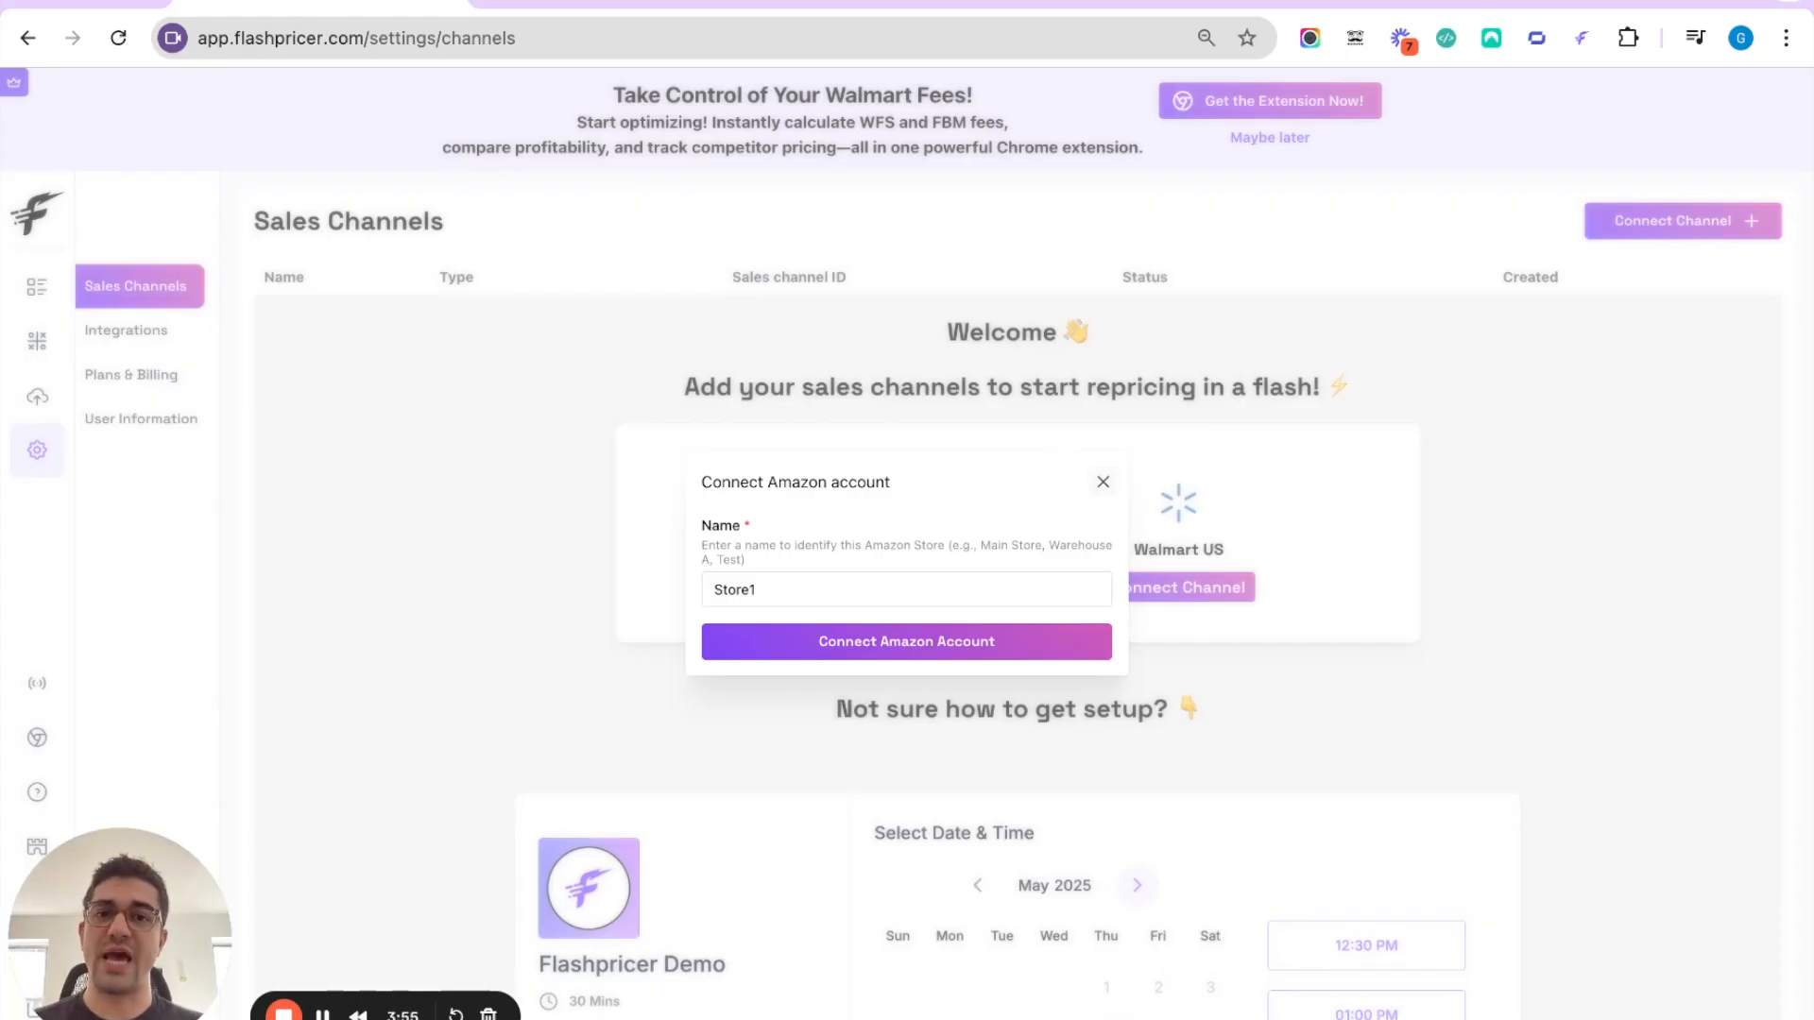
pyautogui.press('Escape')
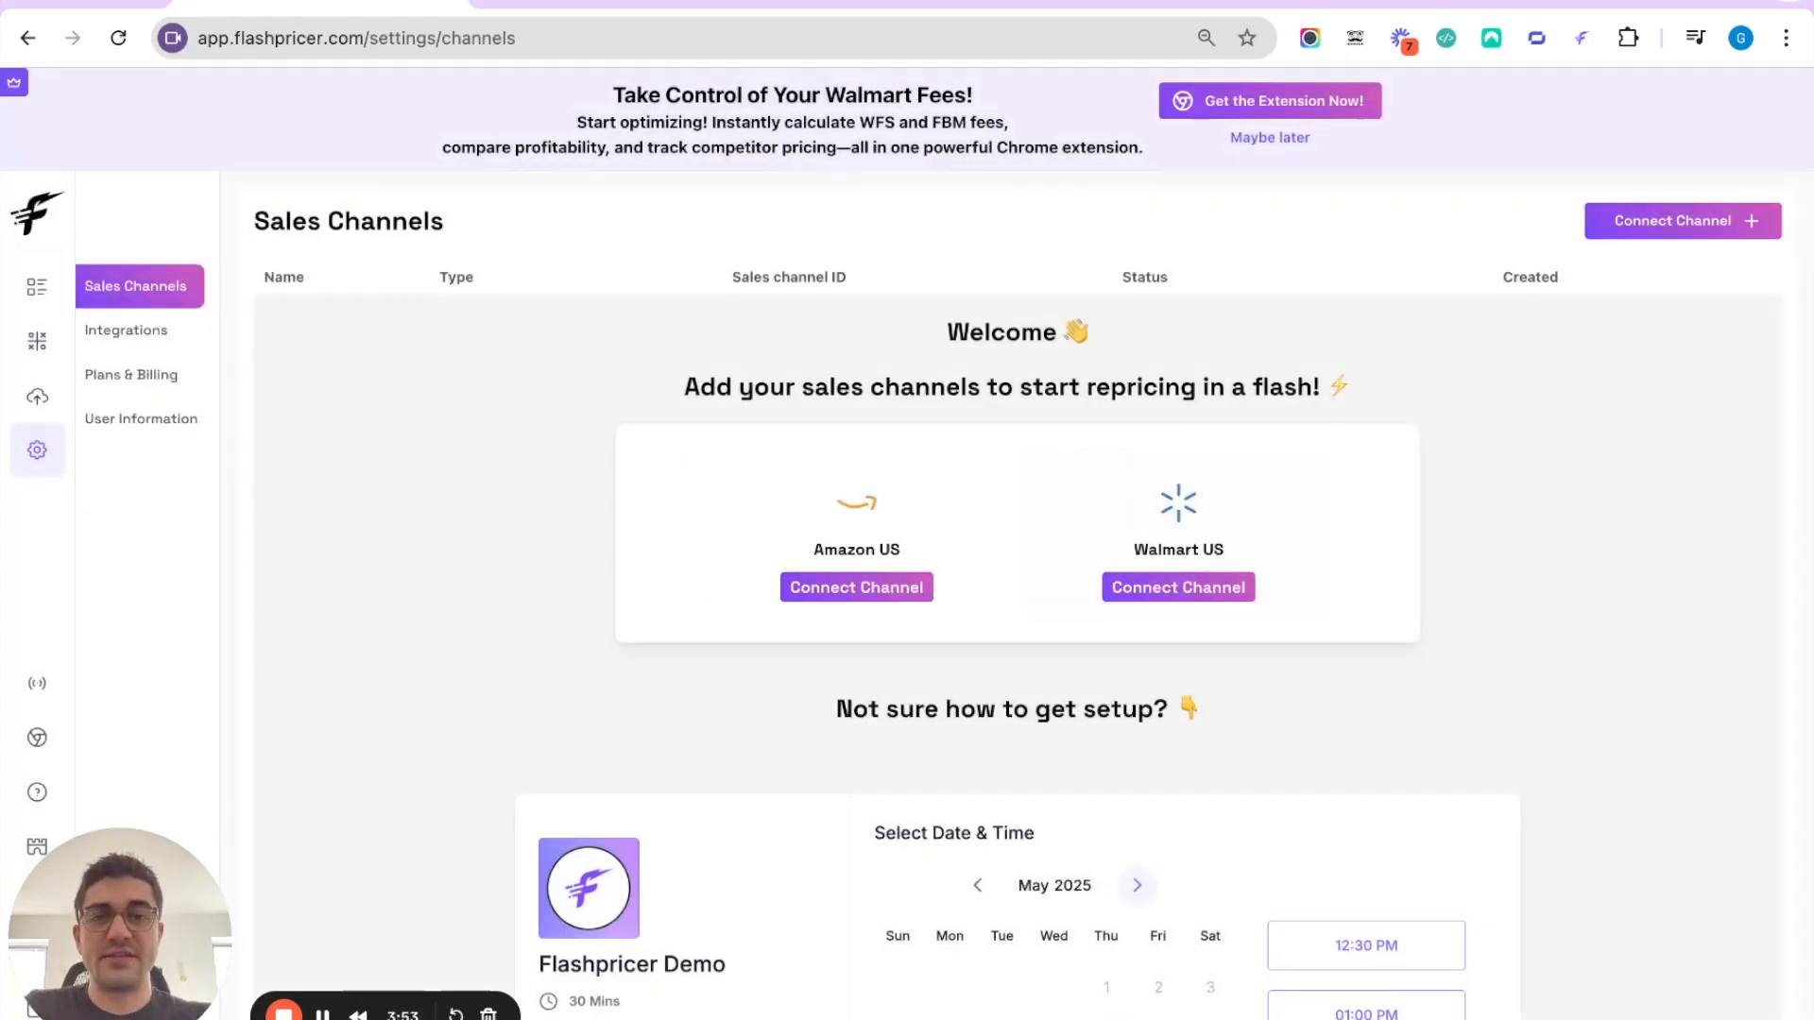
# View the connection form for a Walmart US sales channel and close it without entering a name.
pyautogui.click(1168, 588)
pyautogui.click(870, 586)
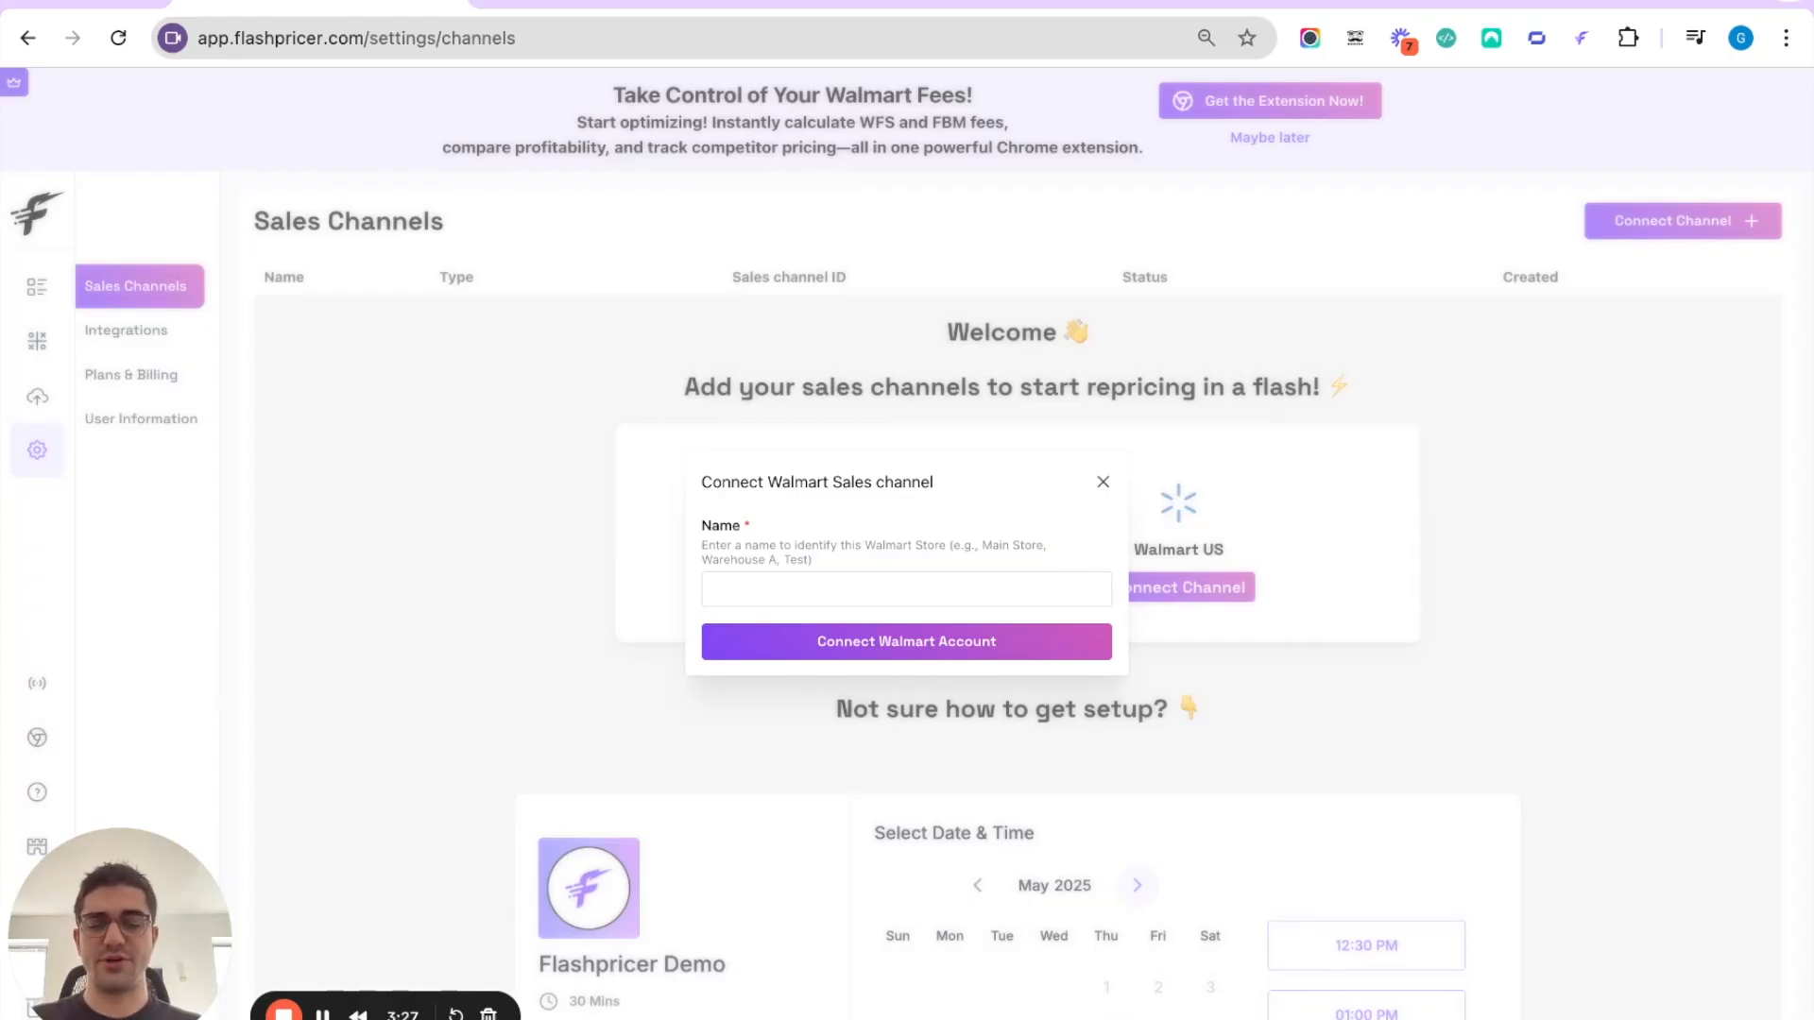
pyautogui.click(1102, 482)
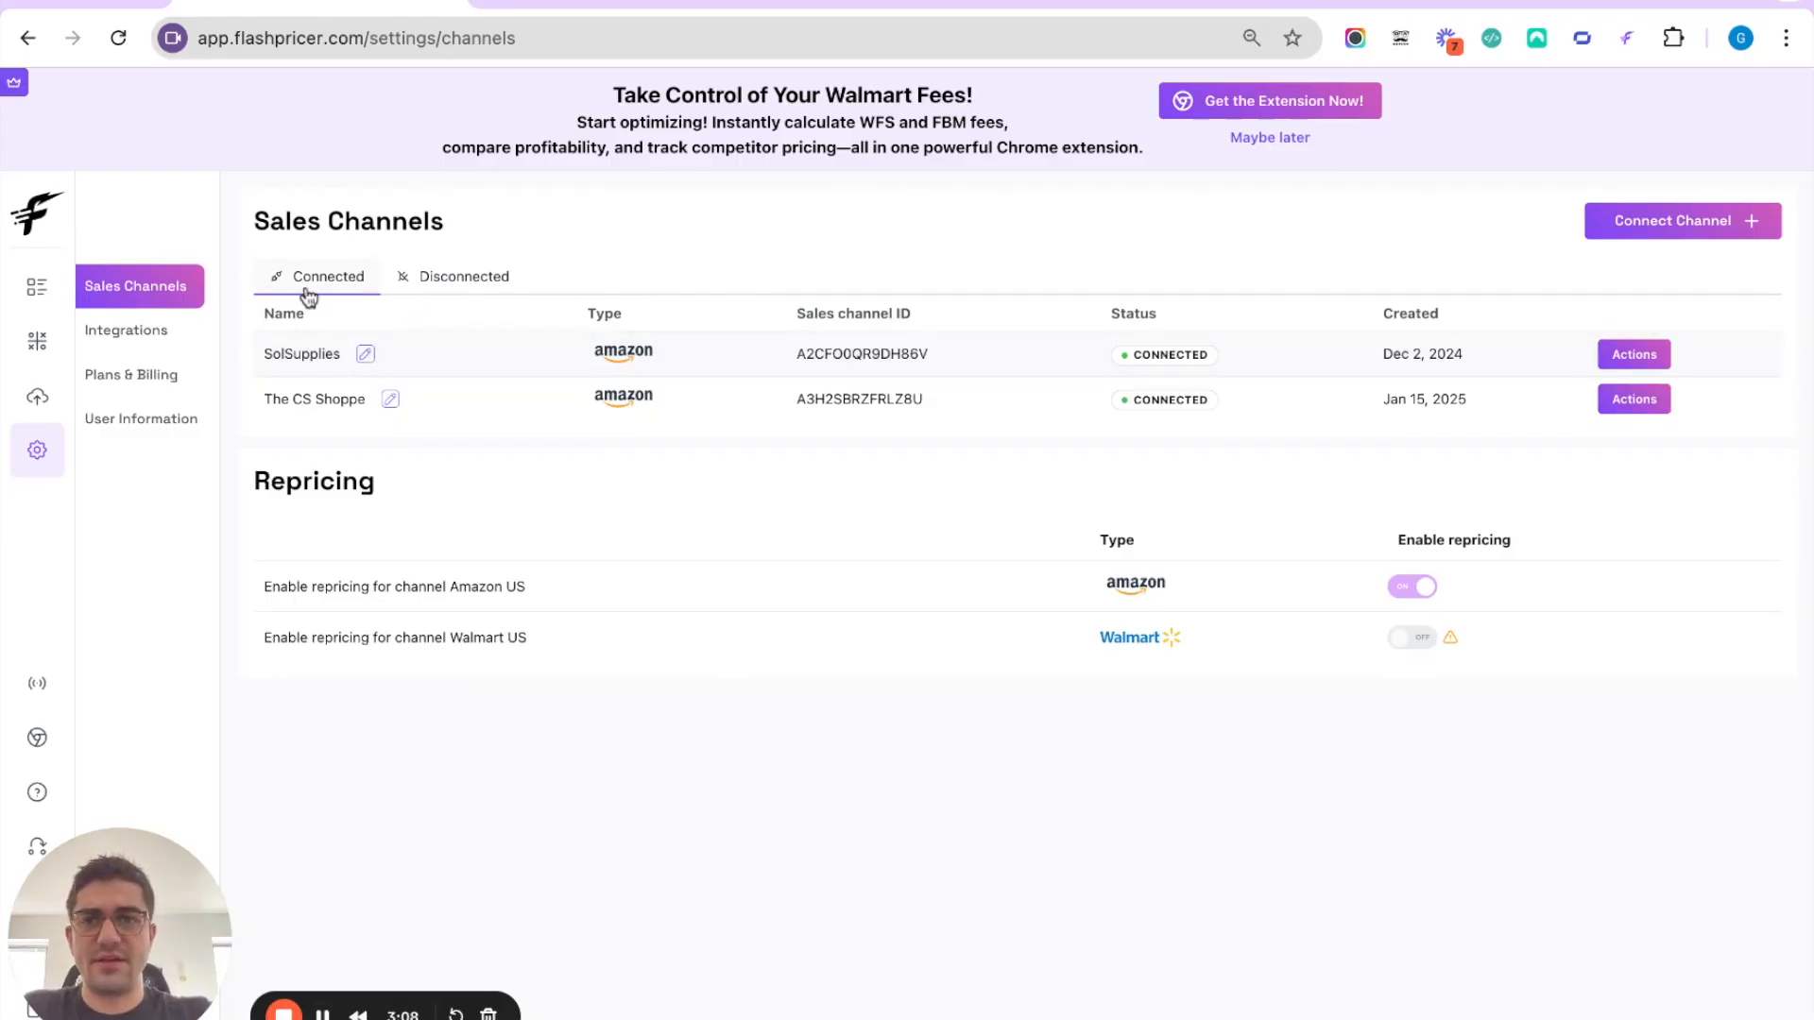
pyautogui.doubleClick(252, 492)
pyautogui.click(466, 491)
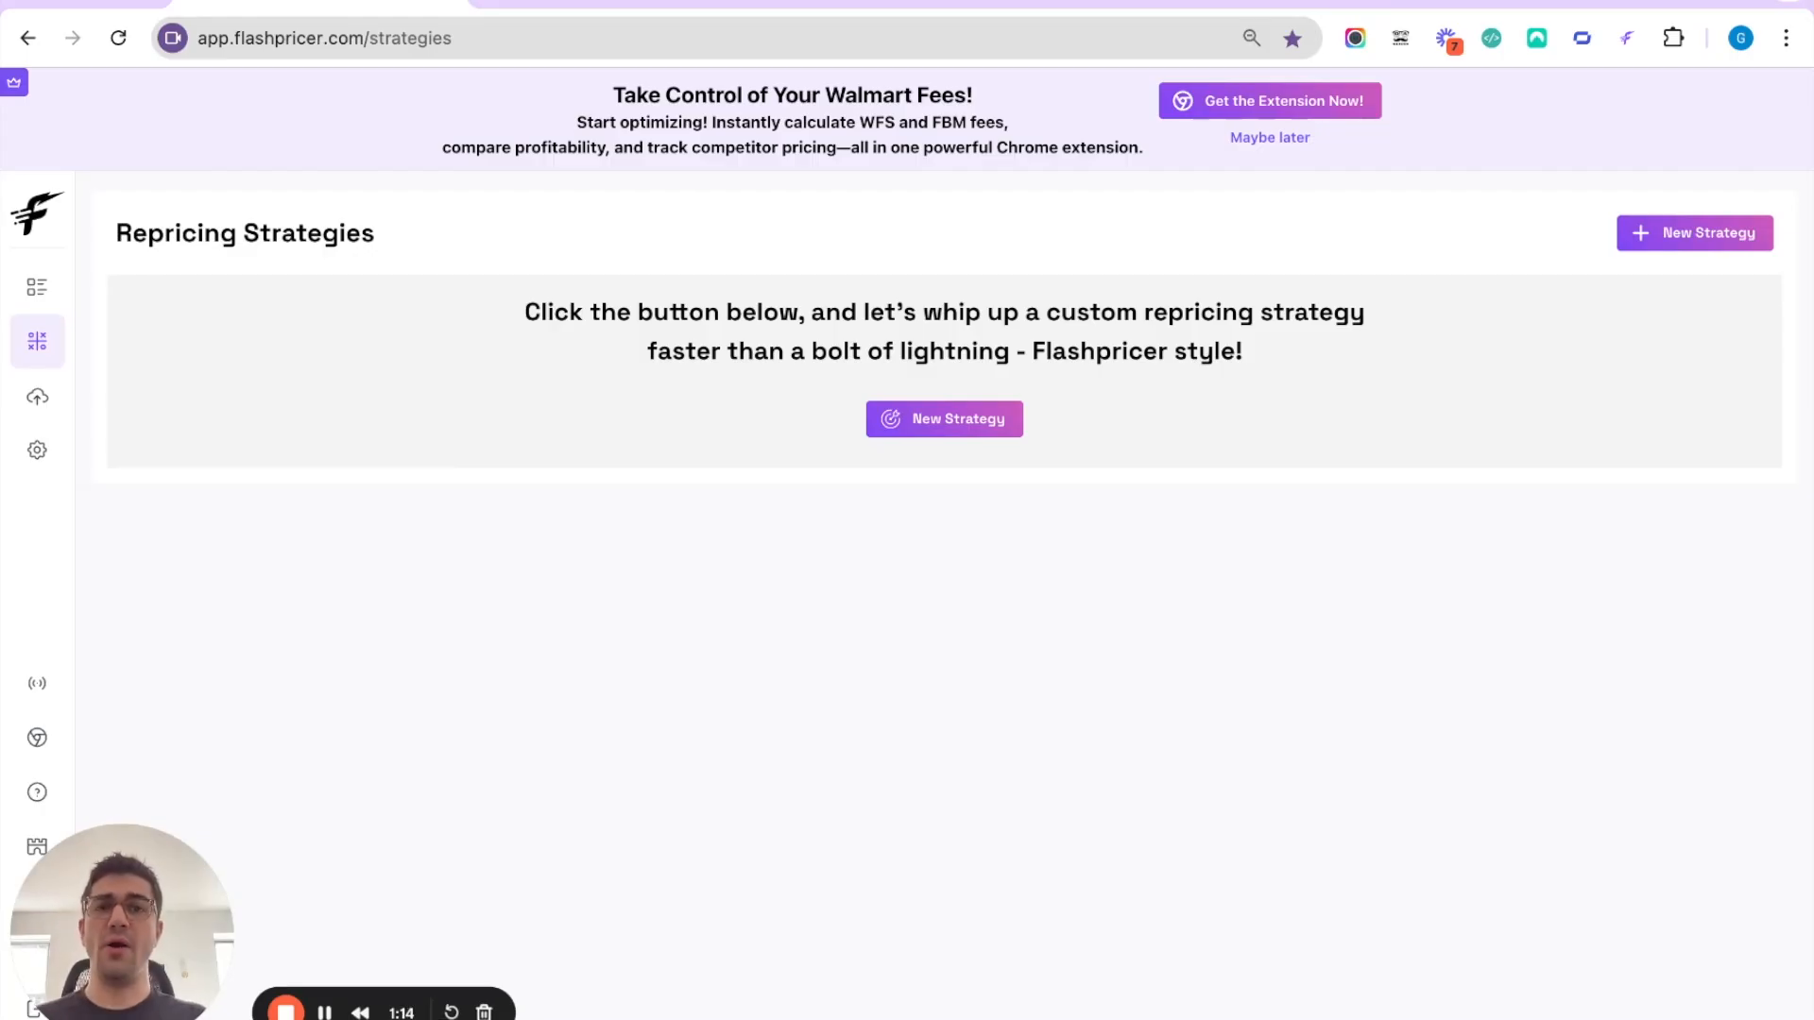
# Create a new repricing strategy named test123 for the Amazon sales channel.
pyautogui.click(941, 433)
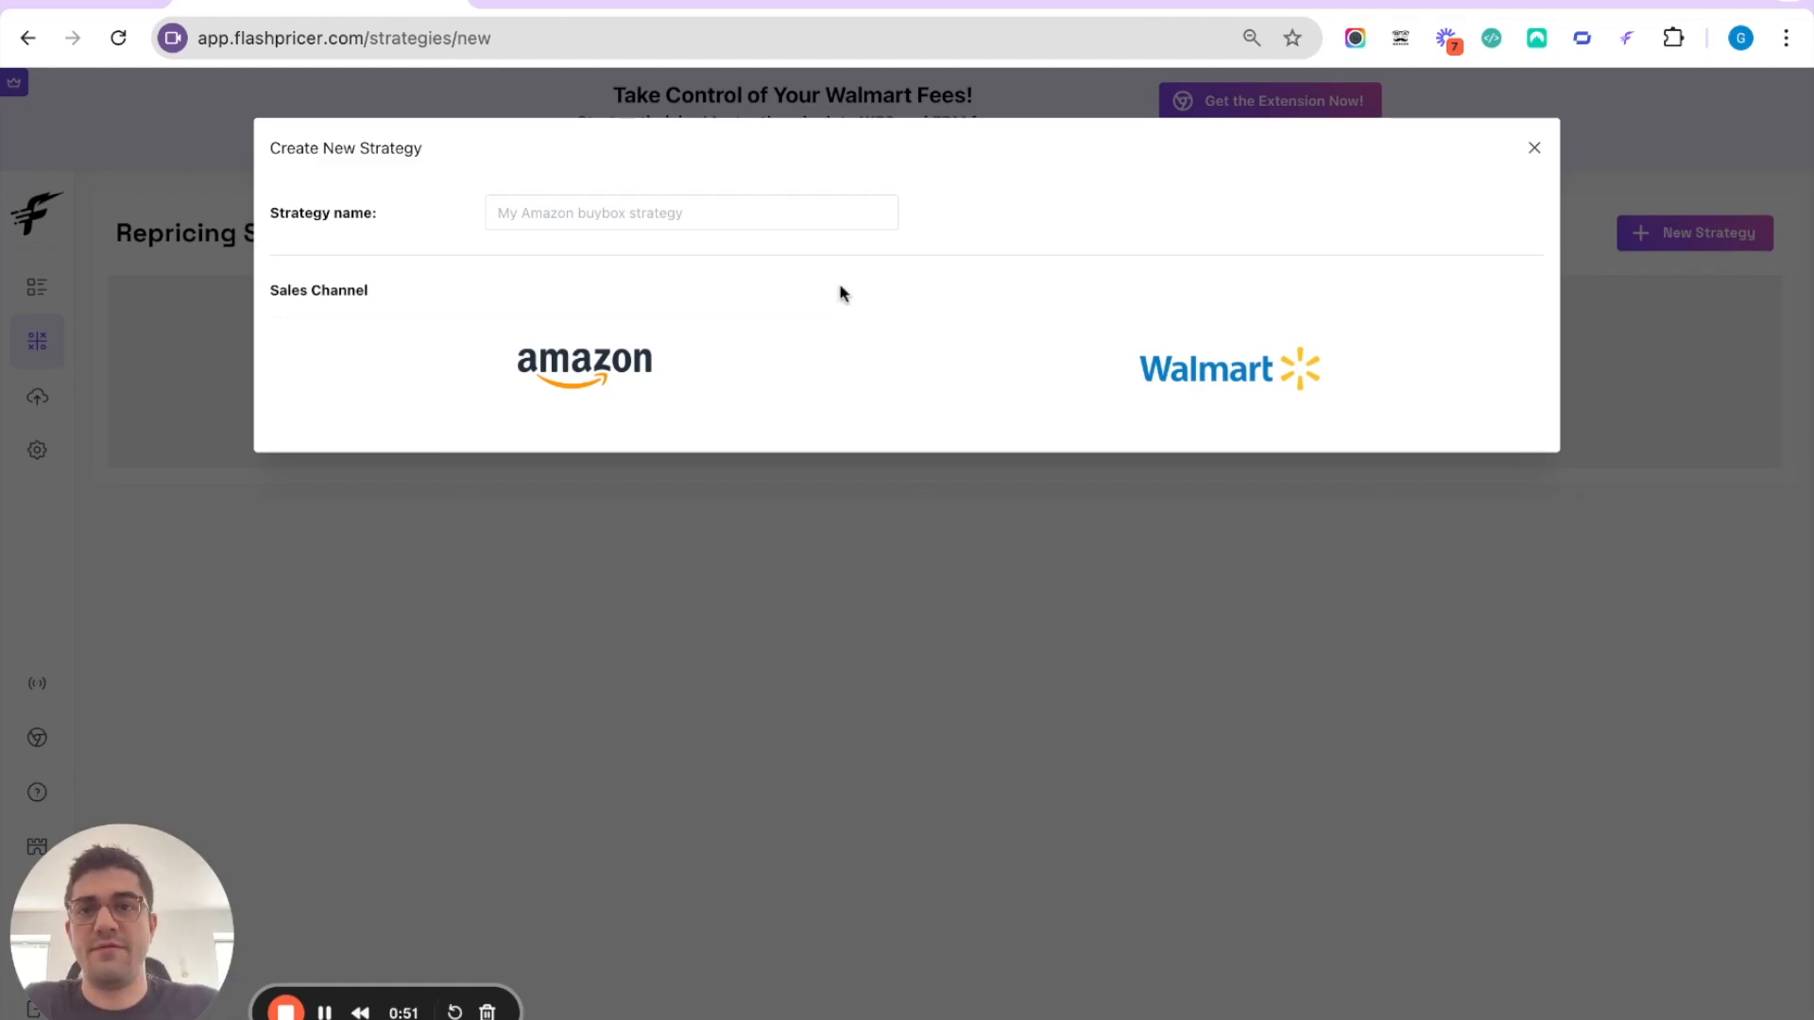
pyautogui.click(784, 211)
pyautogui.write('test123')
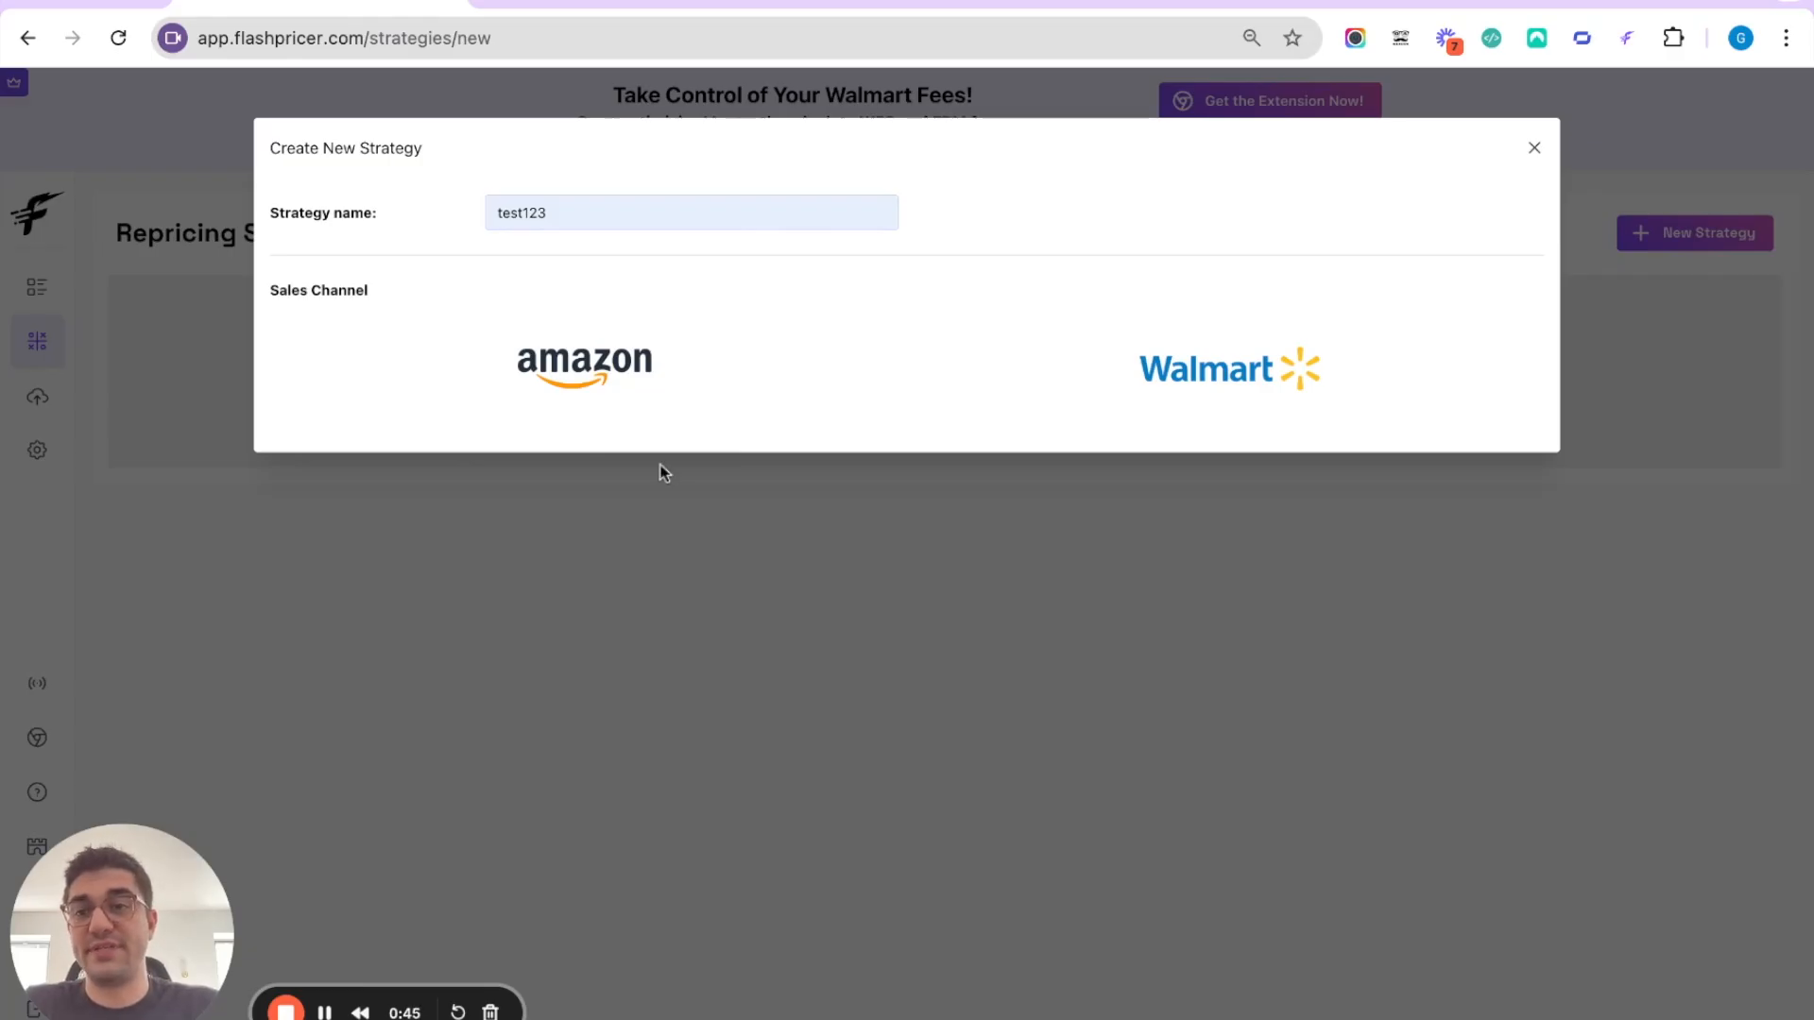
pyautogui.click(630, 349)
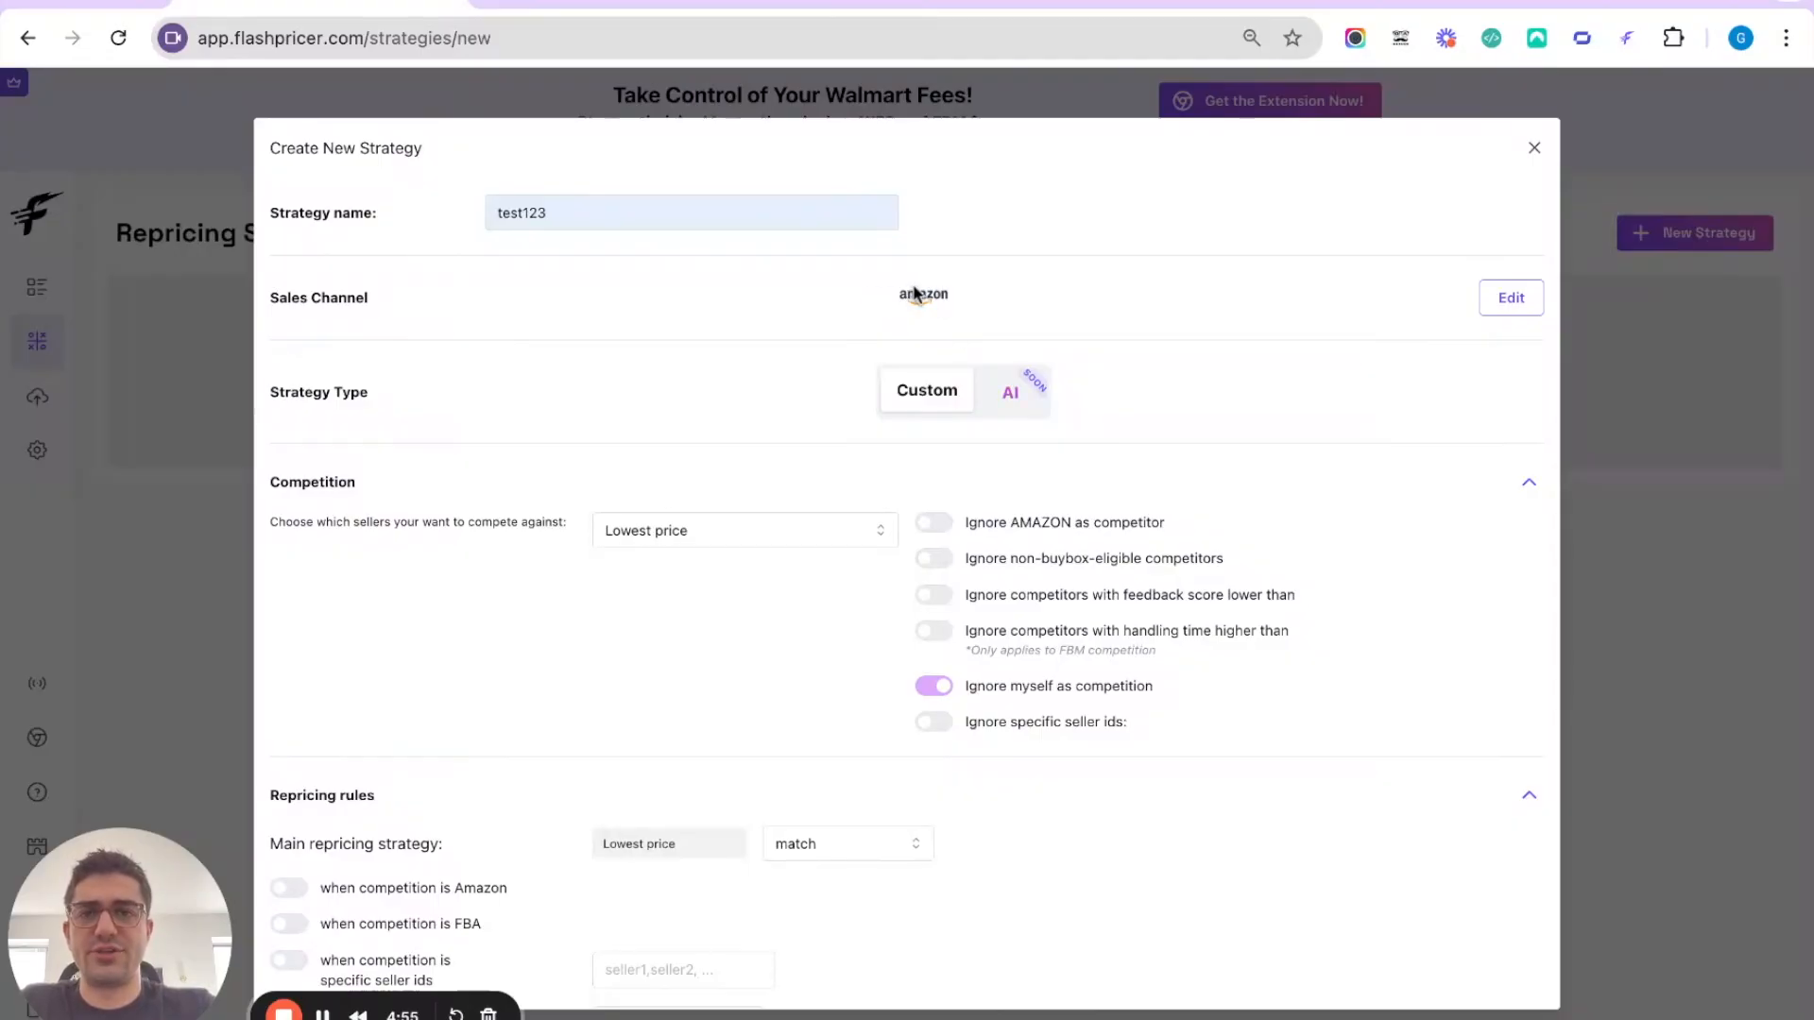
# Set the strategy's competition to Buybox as the sellers to compete against.
pyautogui.scroll(-1, 291, 422)
pyautogui.doubleClick(274, 382)
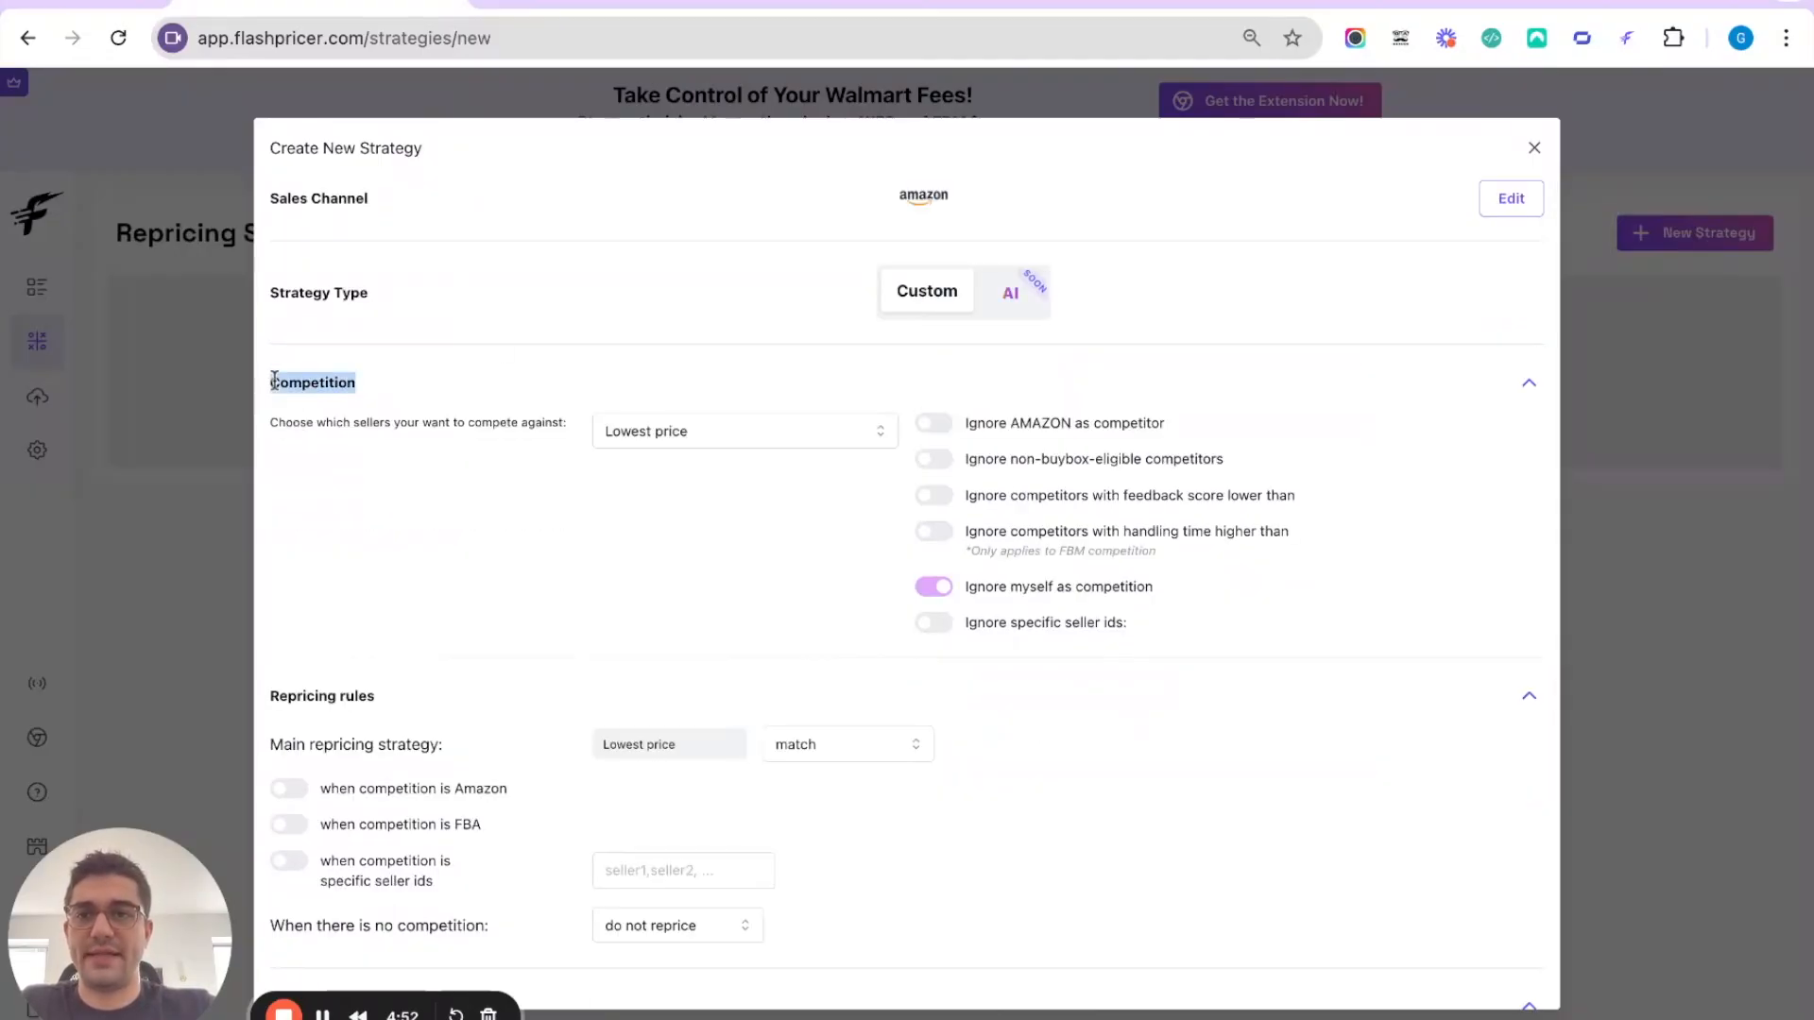
pyautogui.click(709, 430)
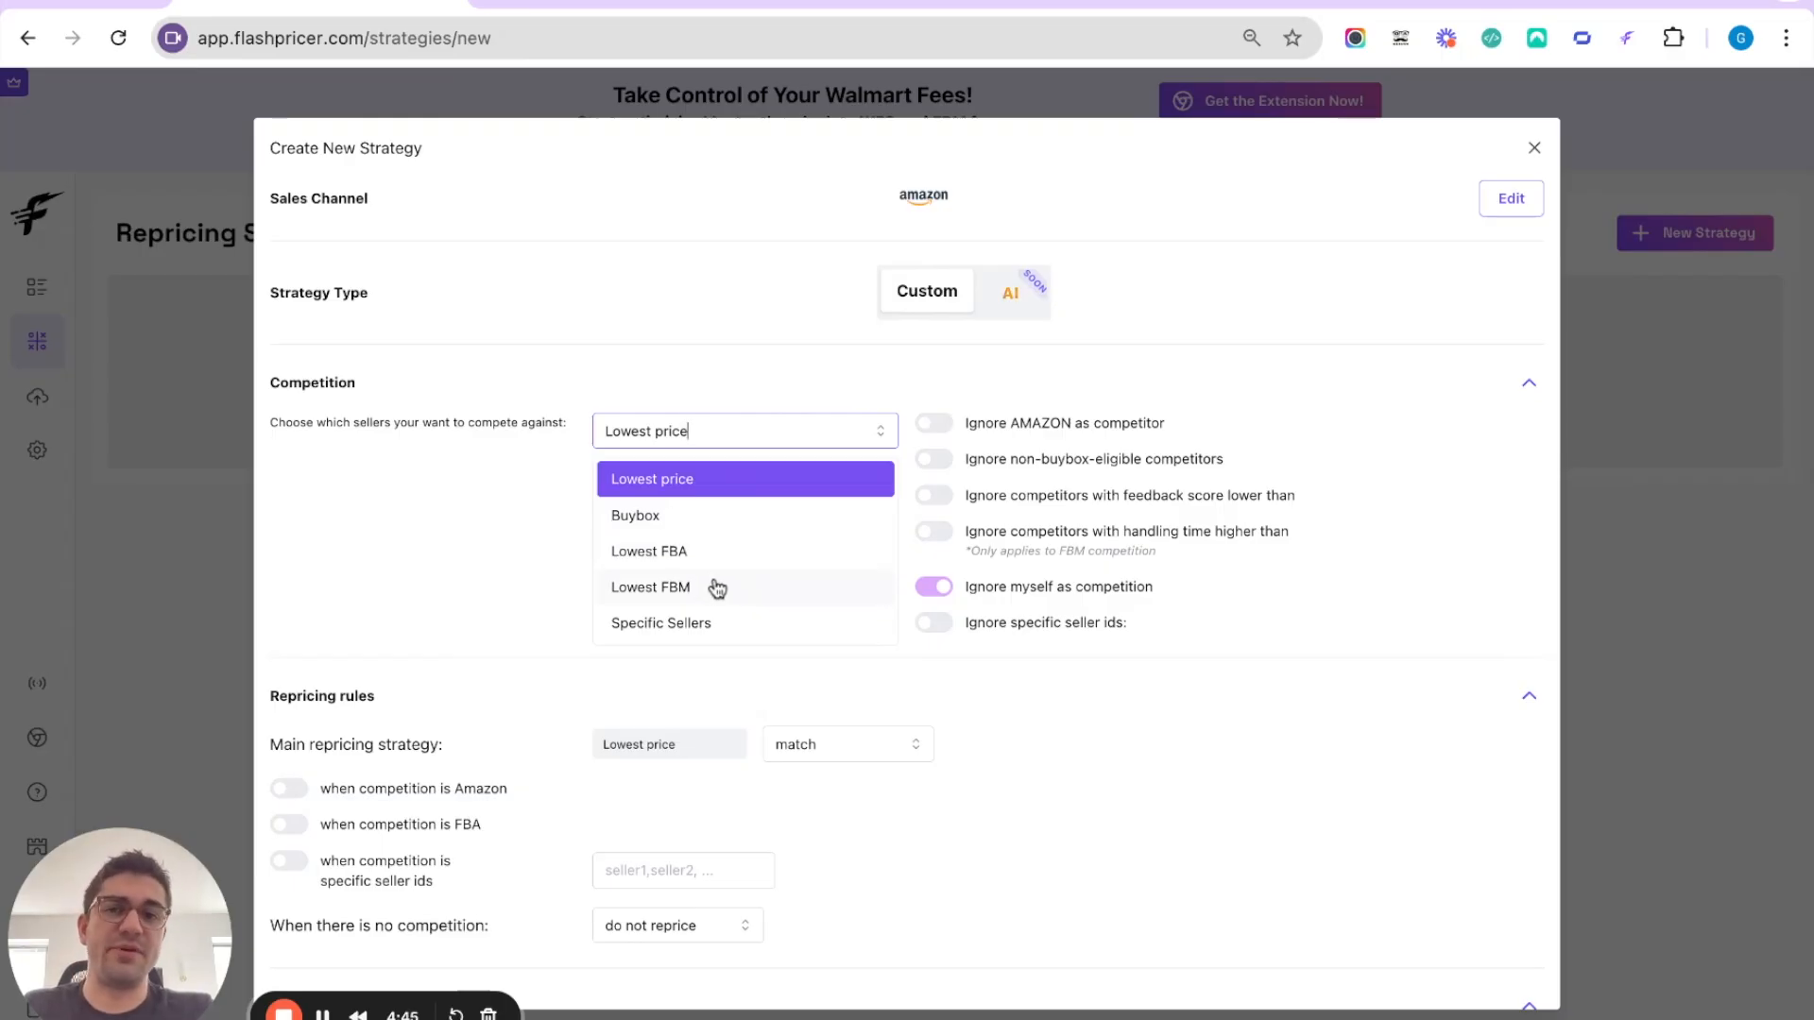
pyautogui.click(768, 513)
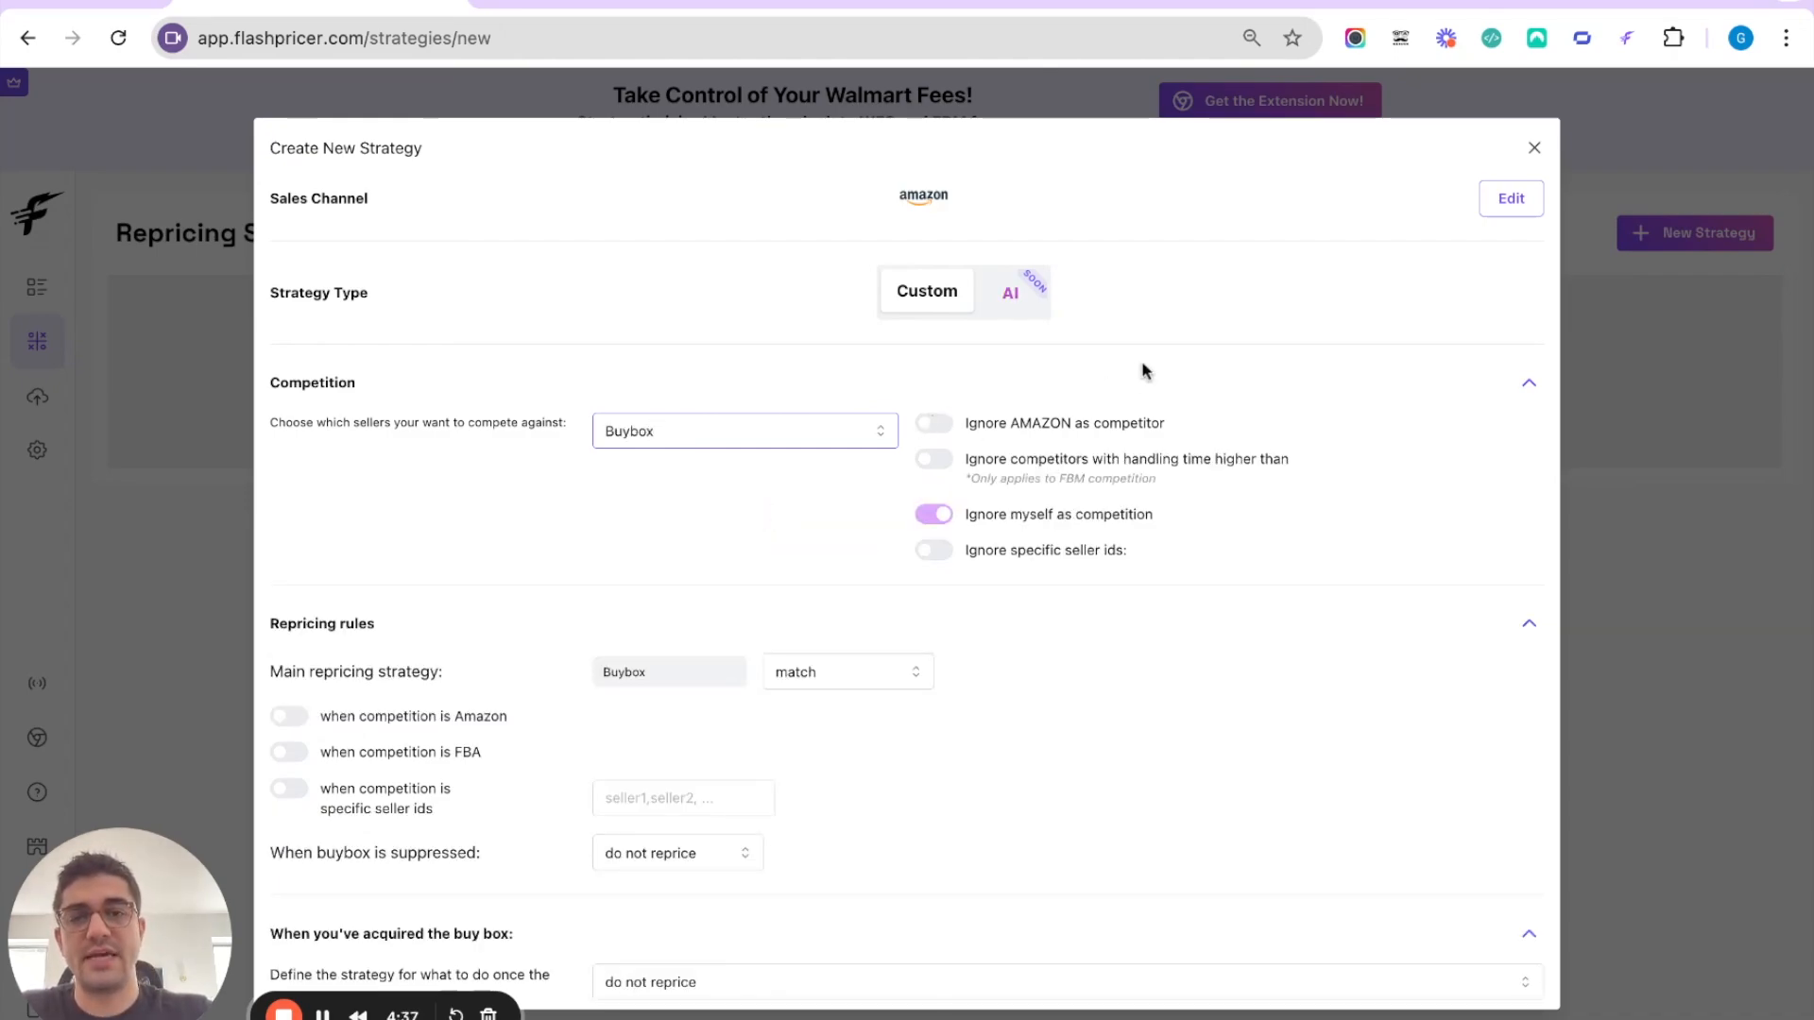
# Try out ignoring Amazon and competitors above a handling-time limit, and switch both competition filters back off.
pyautogui.click(927, 425)
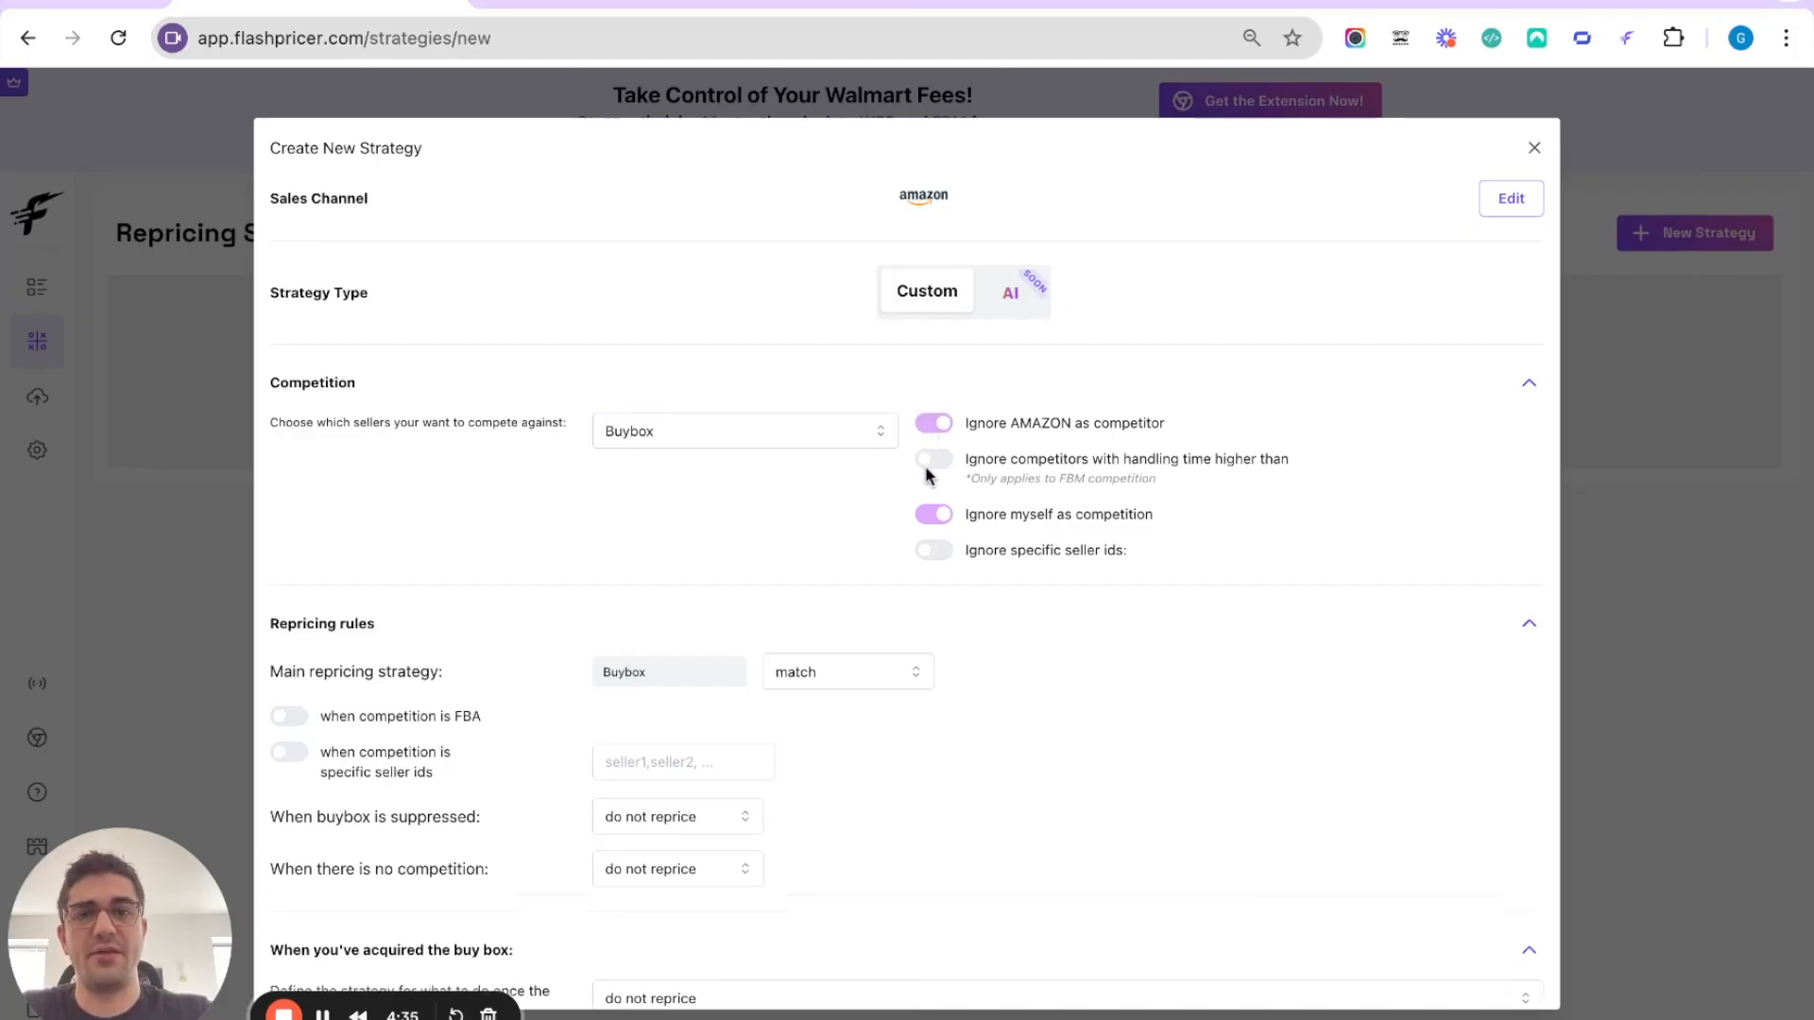
pyautogui.click(928, 461)
pyautogui.doubleClick(1313, 469)
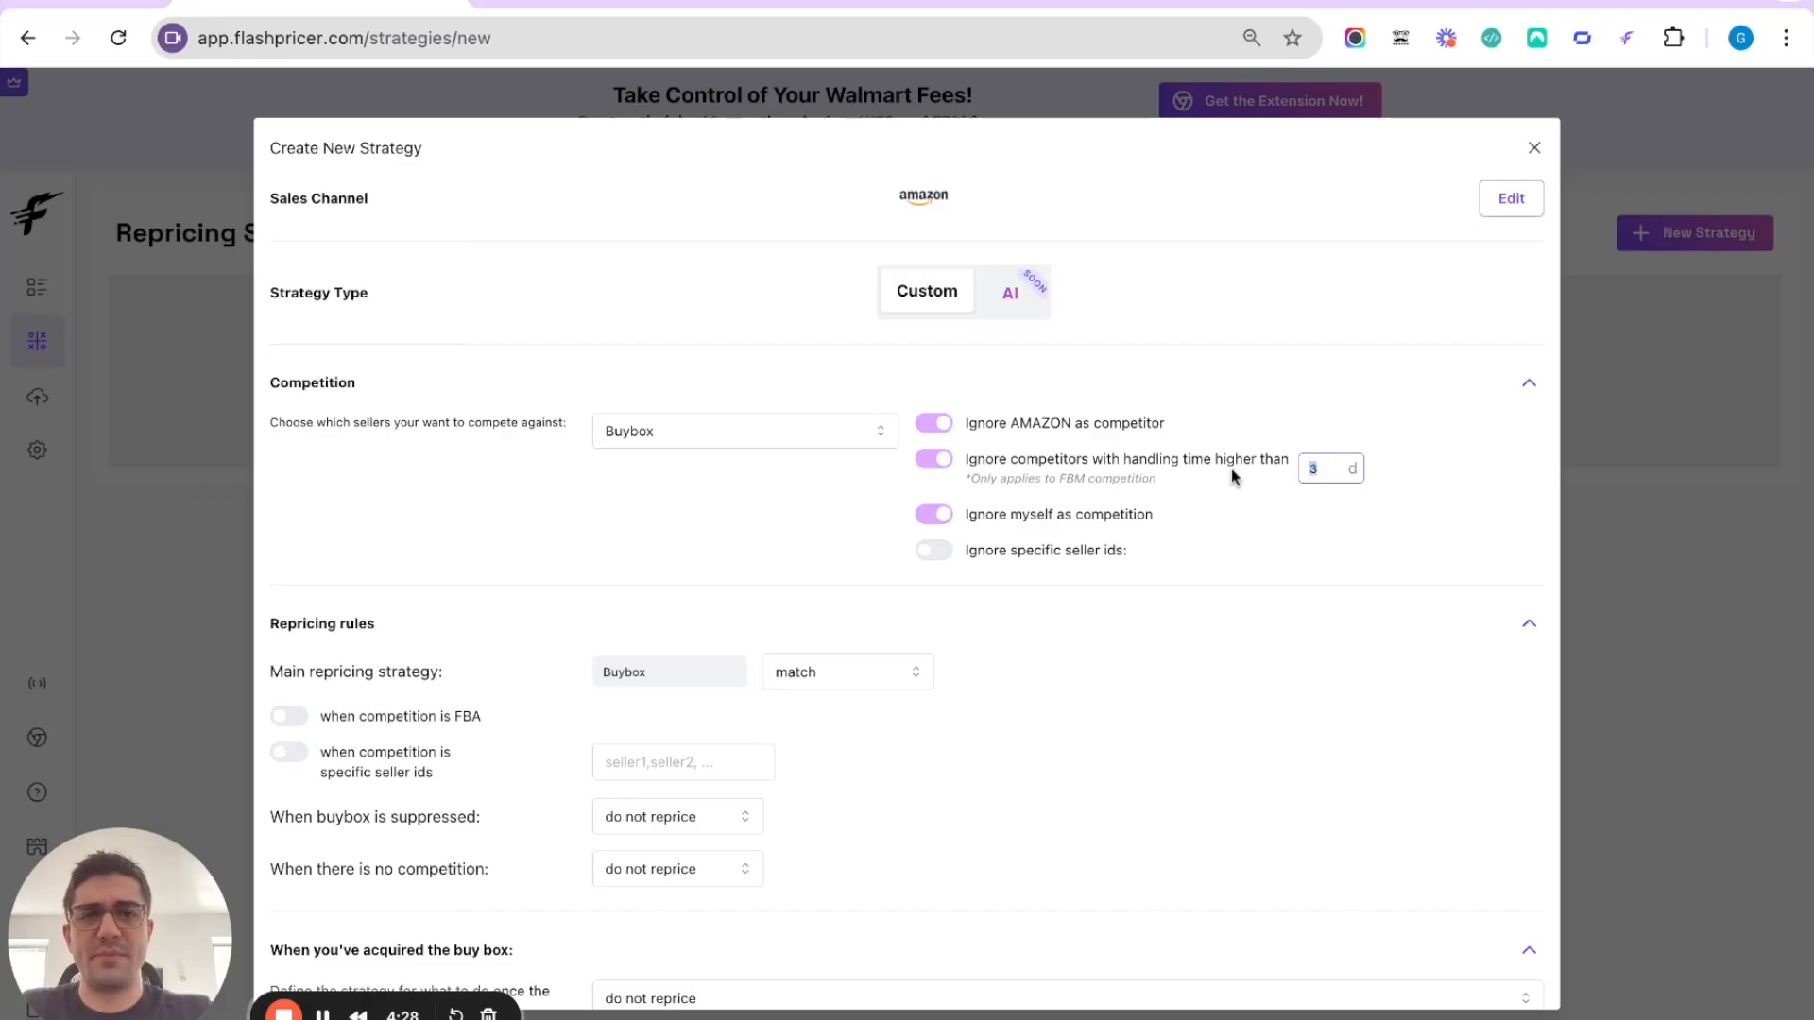
pyautogui.click(931, 460)
pyautogui.click(935, 424)
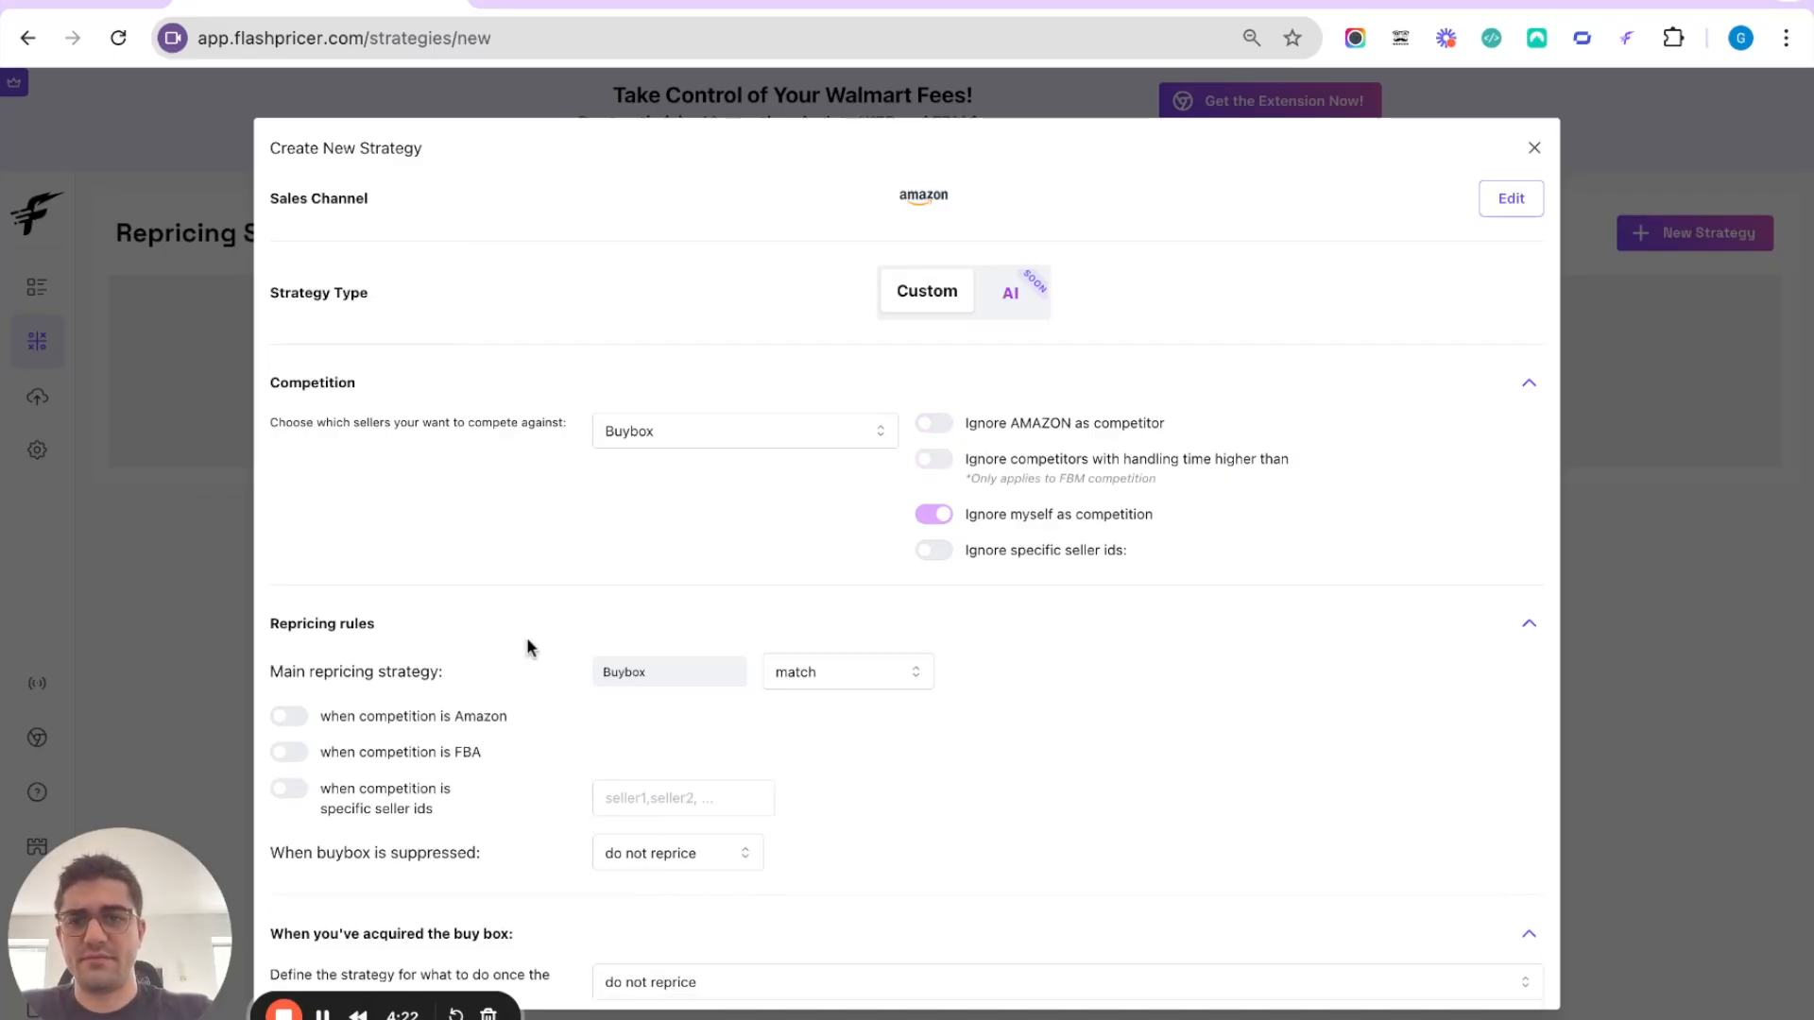
# Set the main repricing strategy to subtract $0.01 from the Buybox price.
pyautogui.scroll(-1, 566, 531)
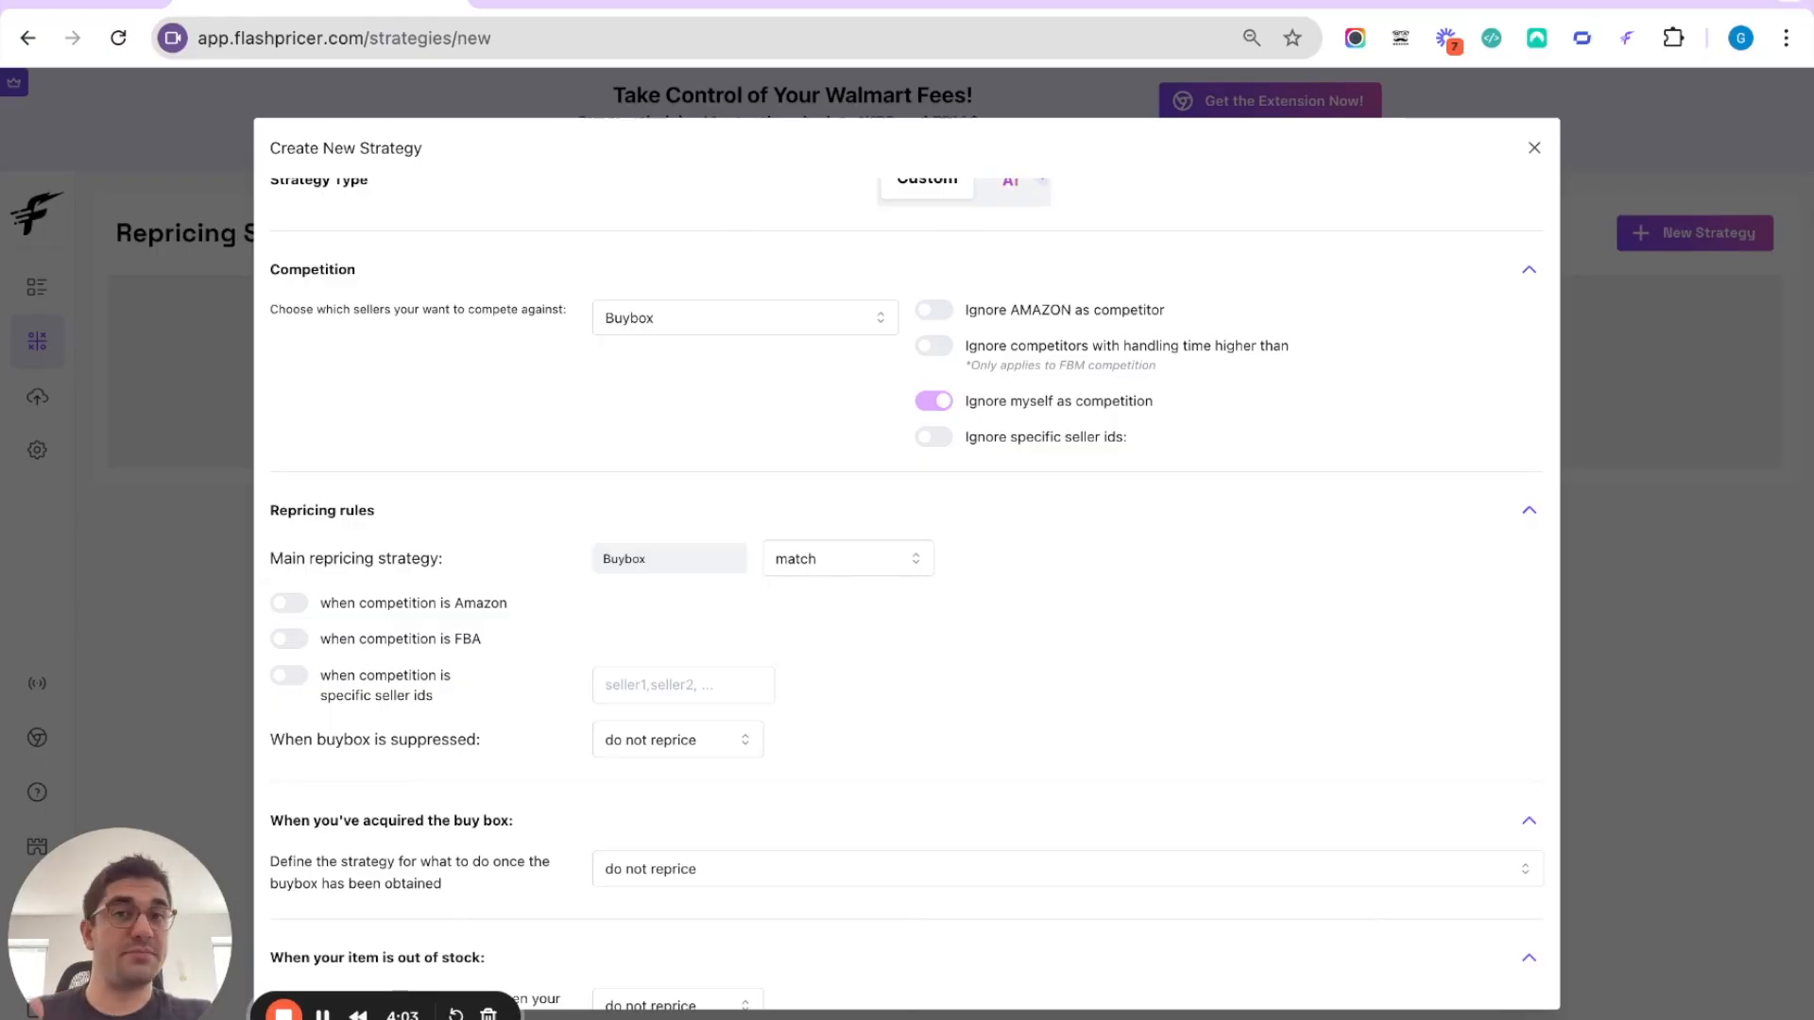
pyautogui.click(848, 559)
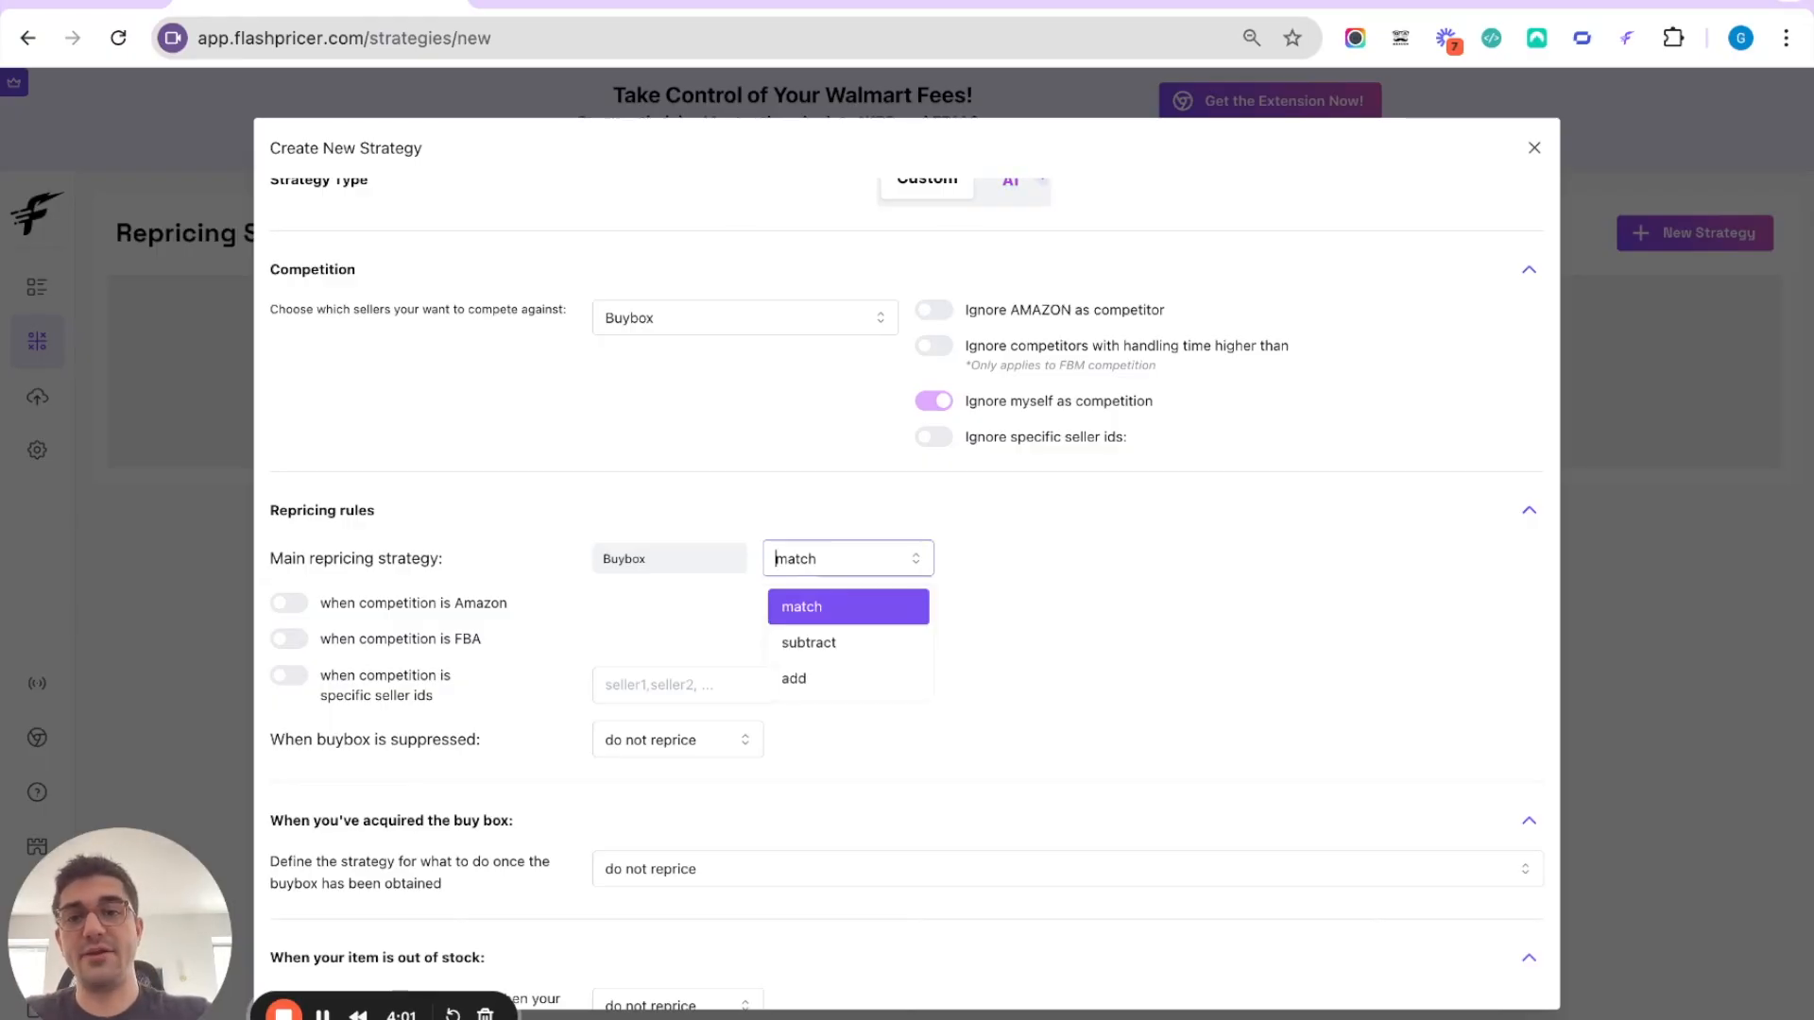
pyautogui.click(856, 649)
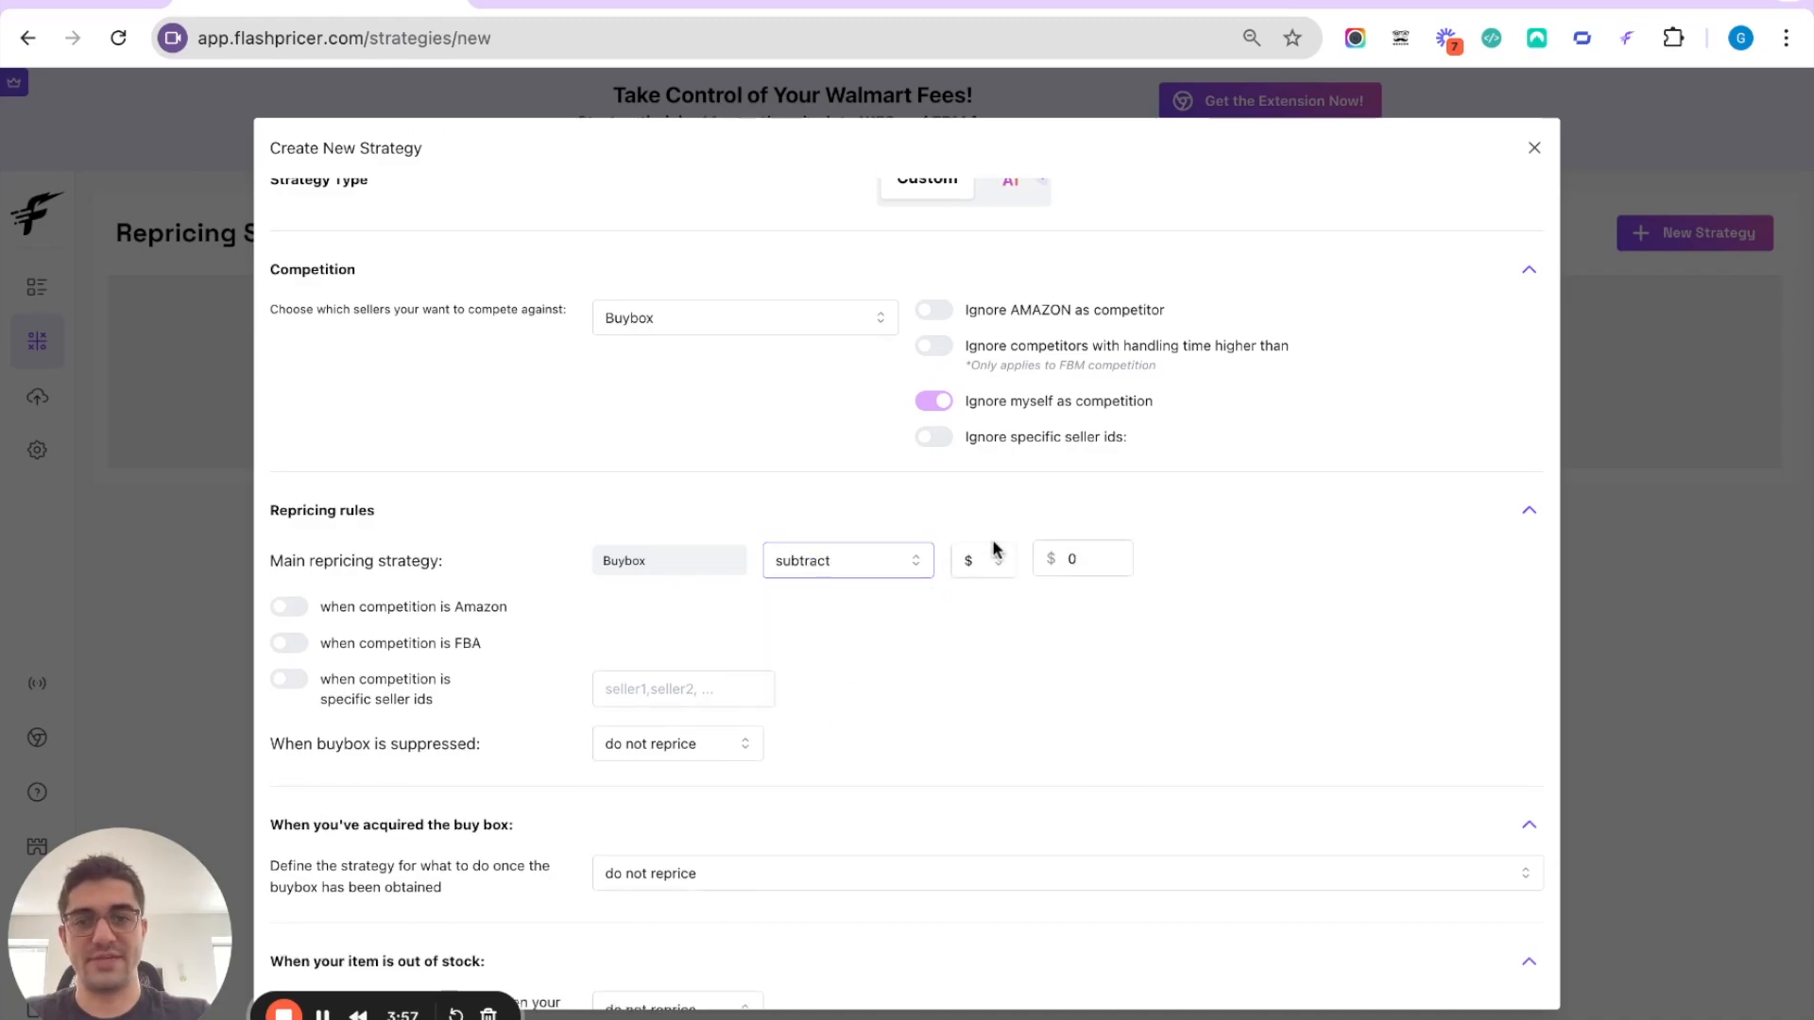
pyautogui.click(1102, 564)
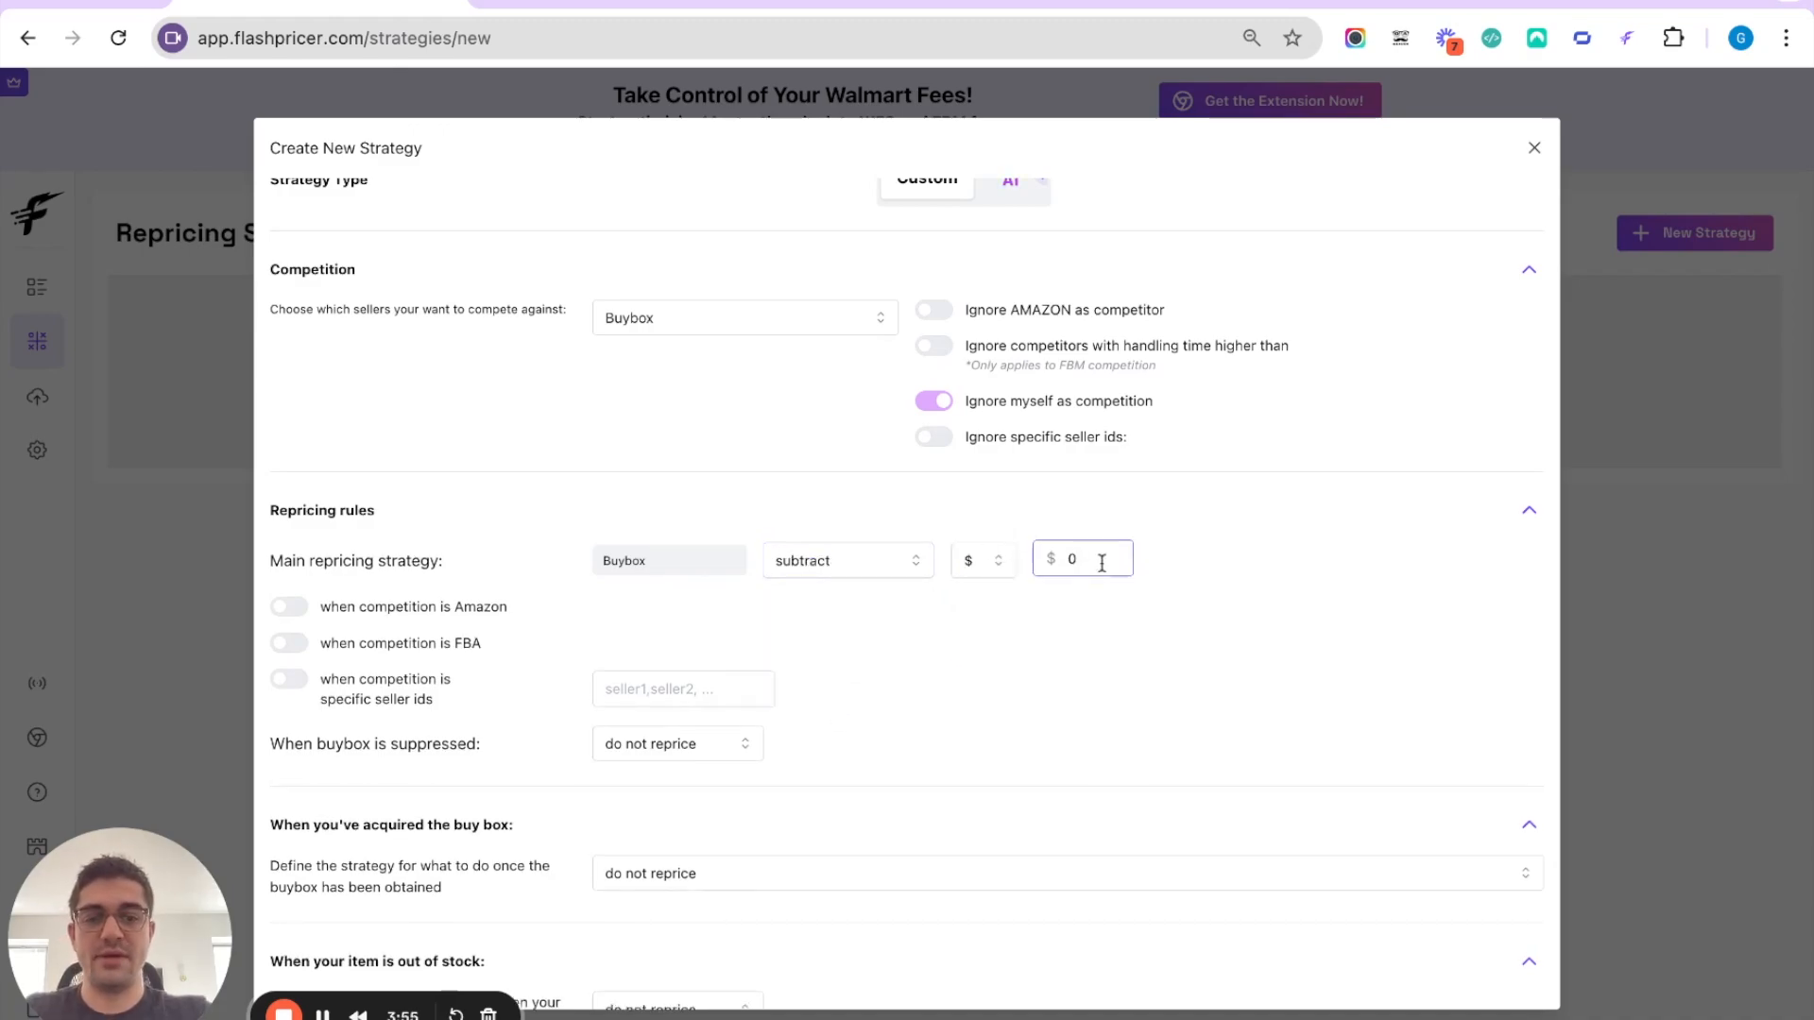
pyautogui.press('BackSpace')
pyautogui.write('.0')
pyautogui.press('BackSpace')
pyautogui.press('BackSpace')
pyautogui.write('0.01')
pyautogui.click(926, 629)
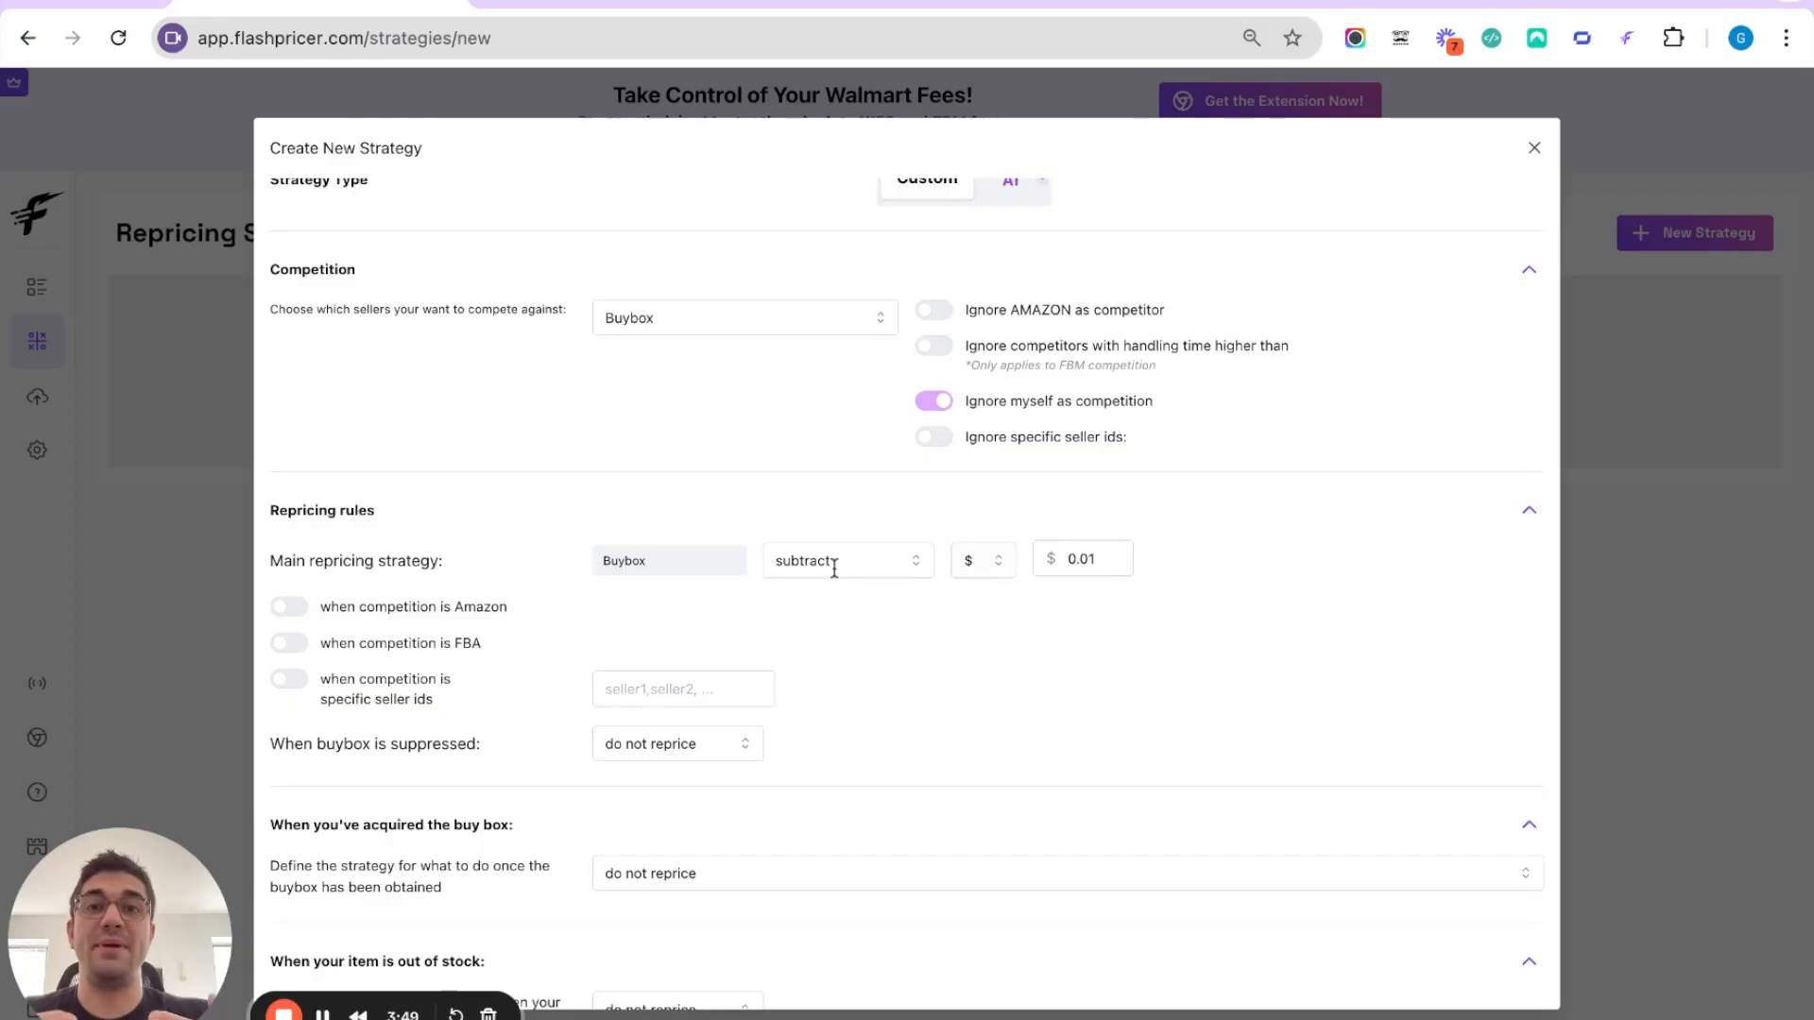
# Switch the main repricing strategy to add to the Buybox price, keeping the dollar unit.
pyautogui.click(834, 563)
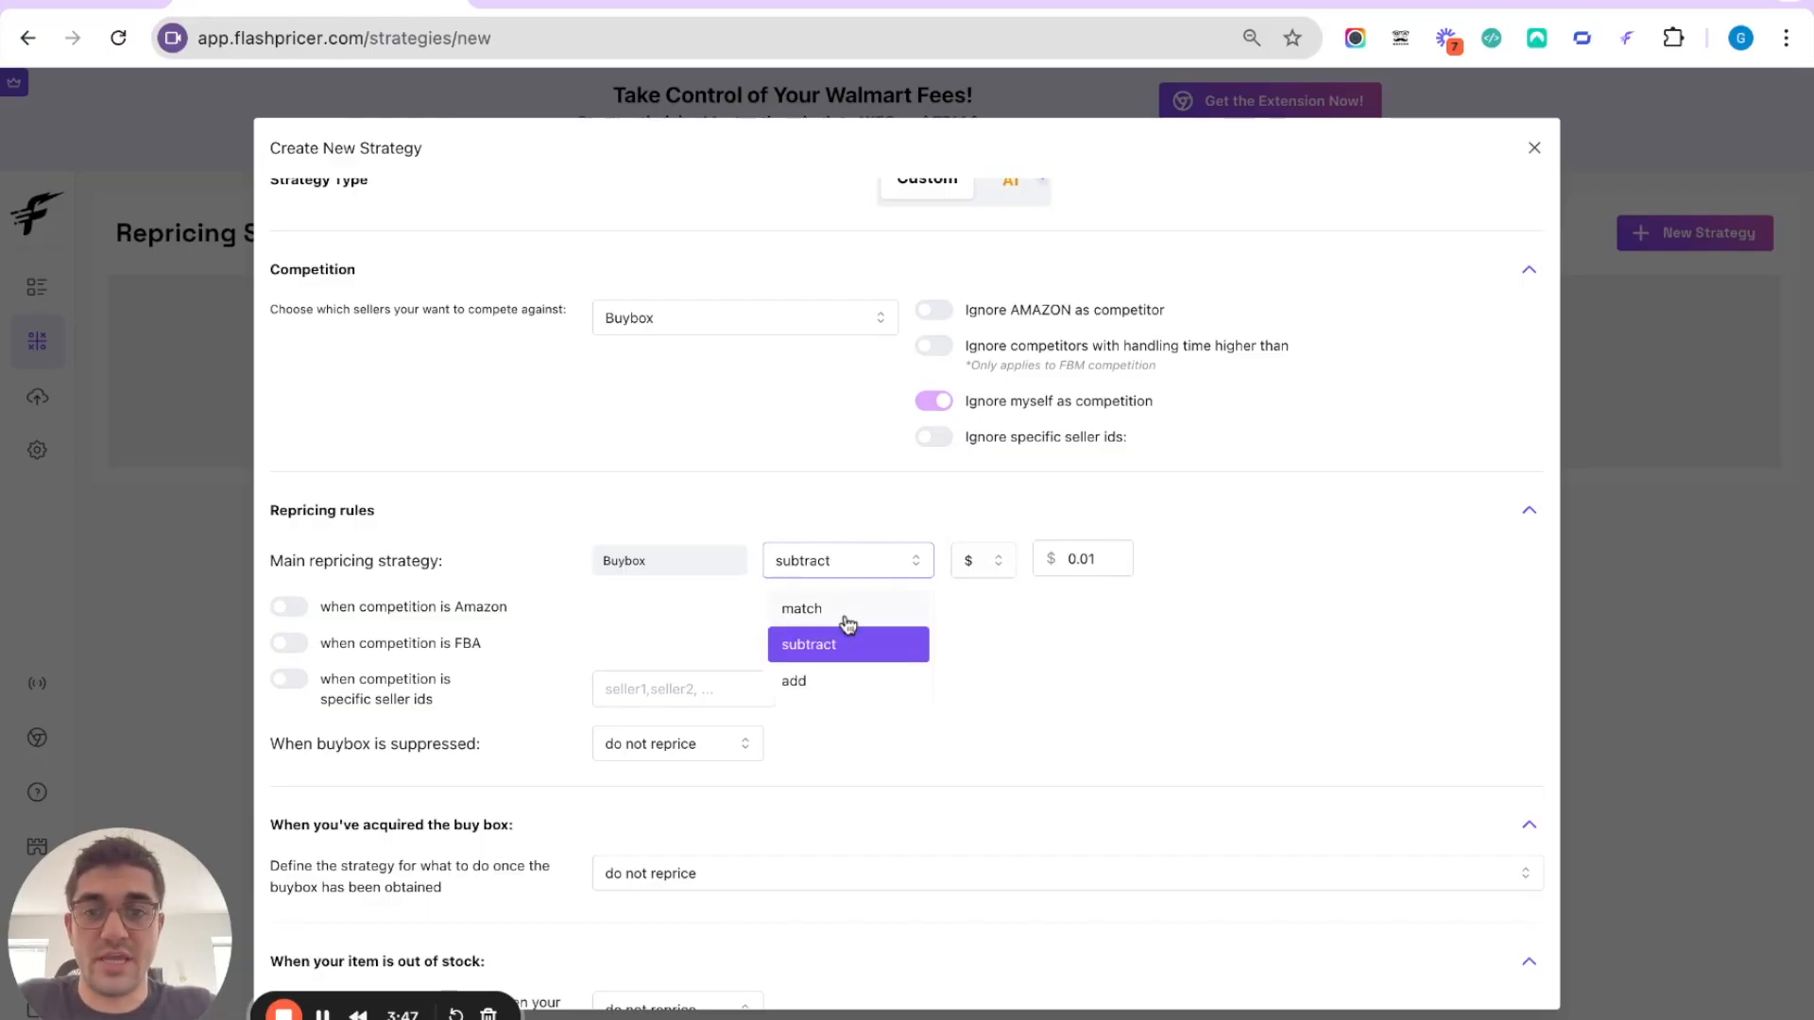
pyautogui.click(857, 680)
pyautogui.click(990, 565)
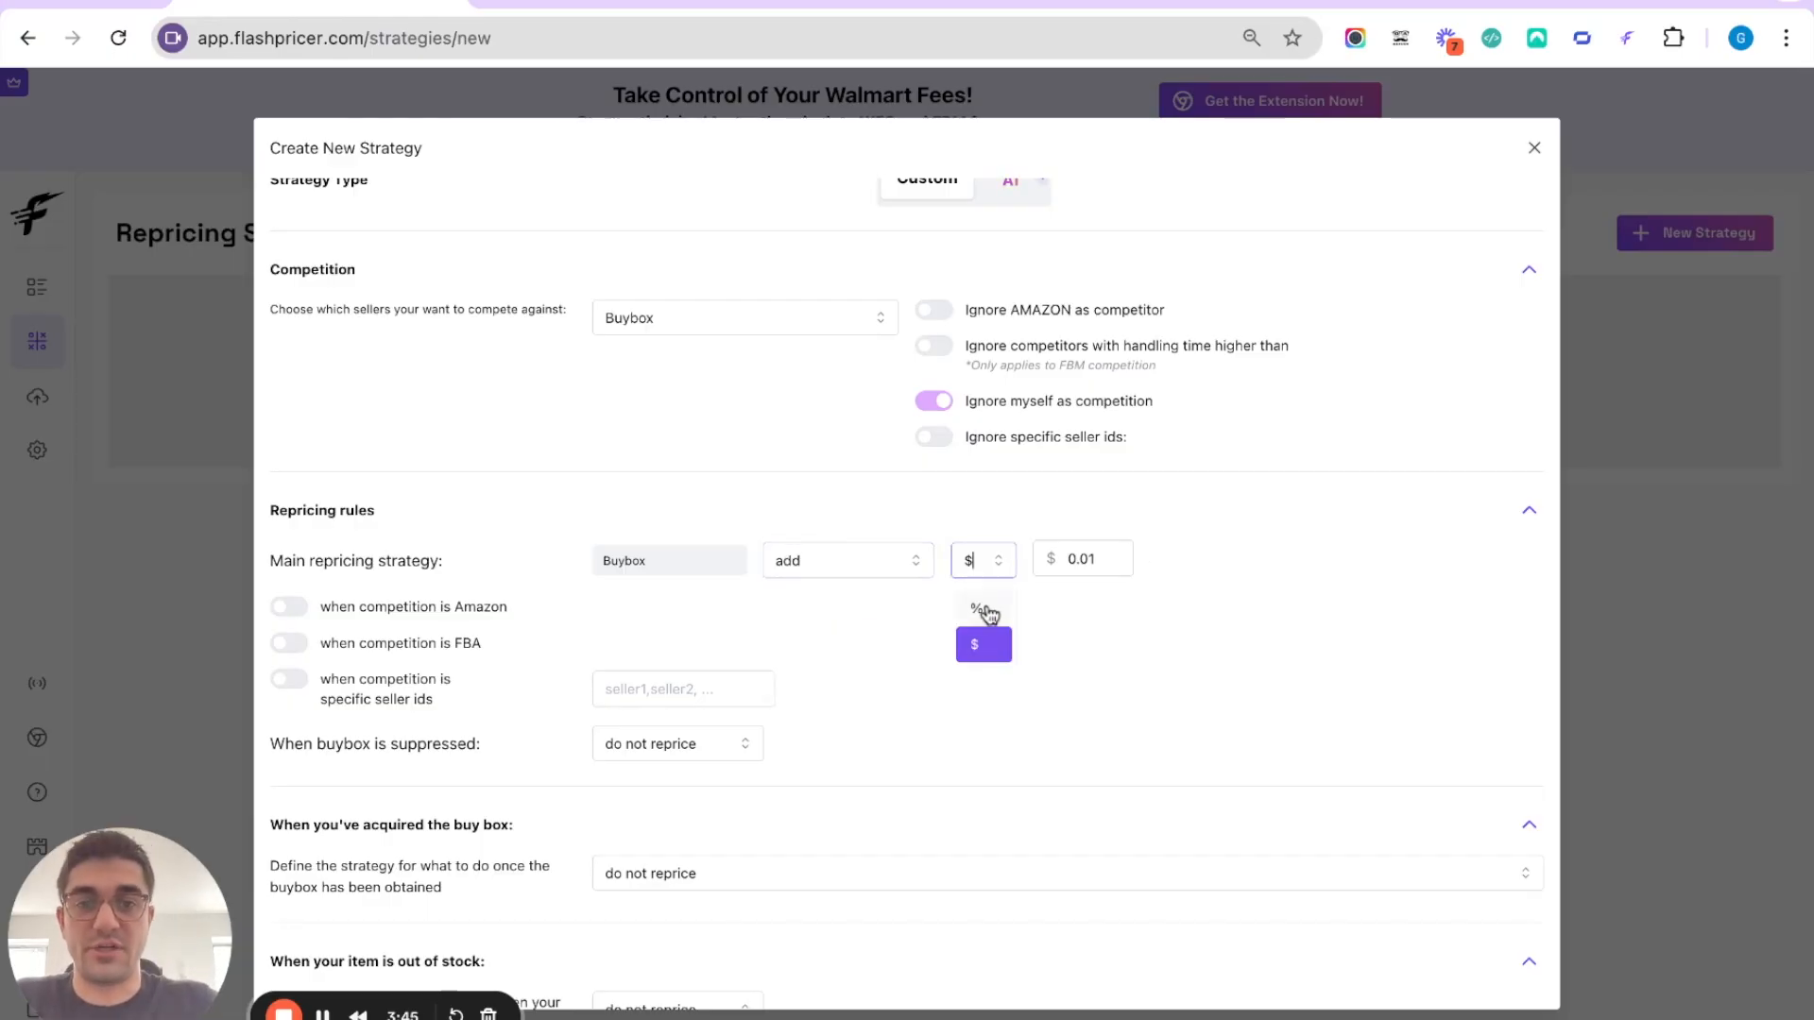
pyautogui.click(817, 604)
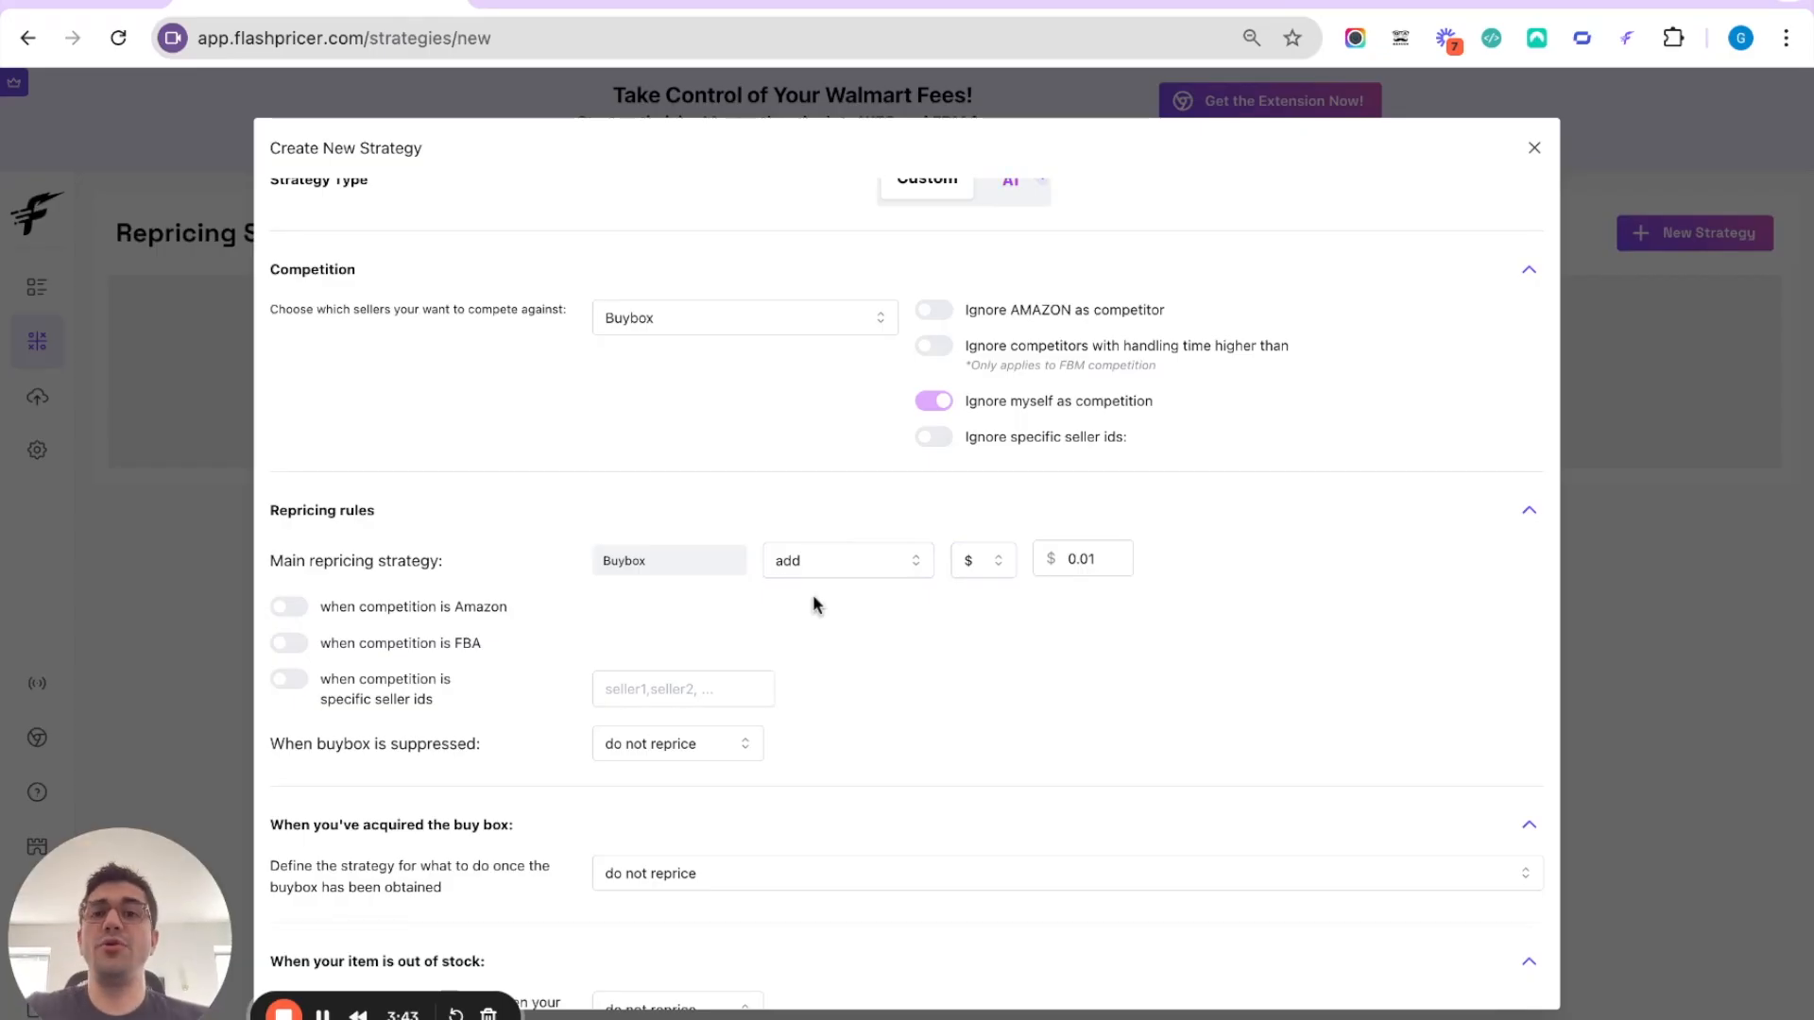
# Enable the separate rules for Amazon and FBA competition, and set the main repricing strategy to match the Buybox.
pyautogui.click(289, 606)
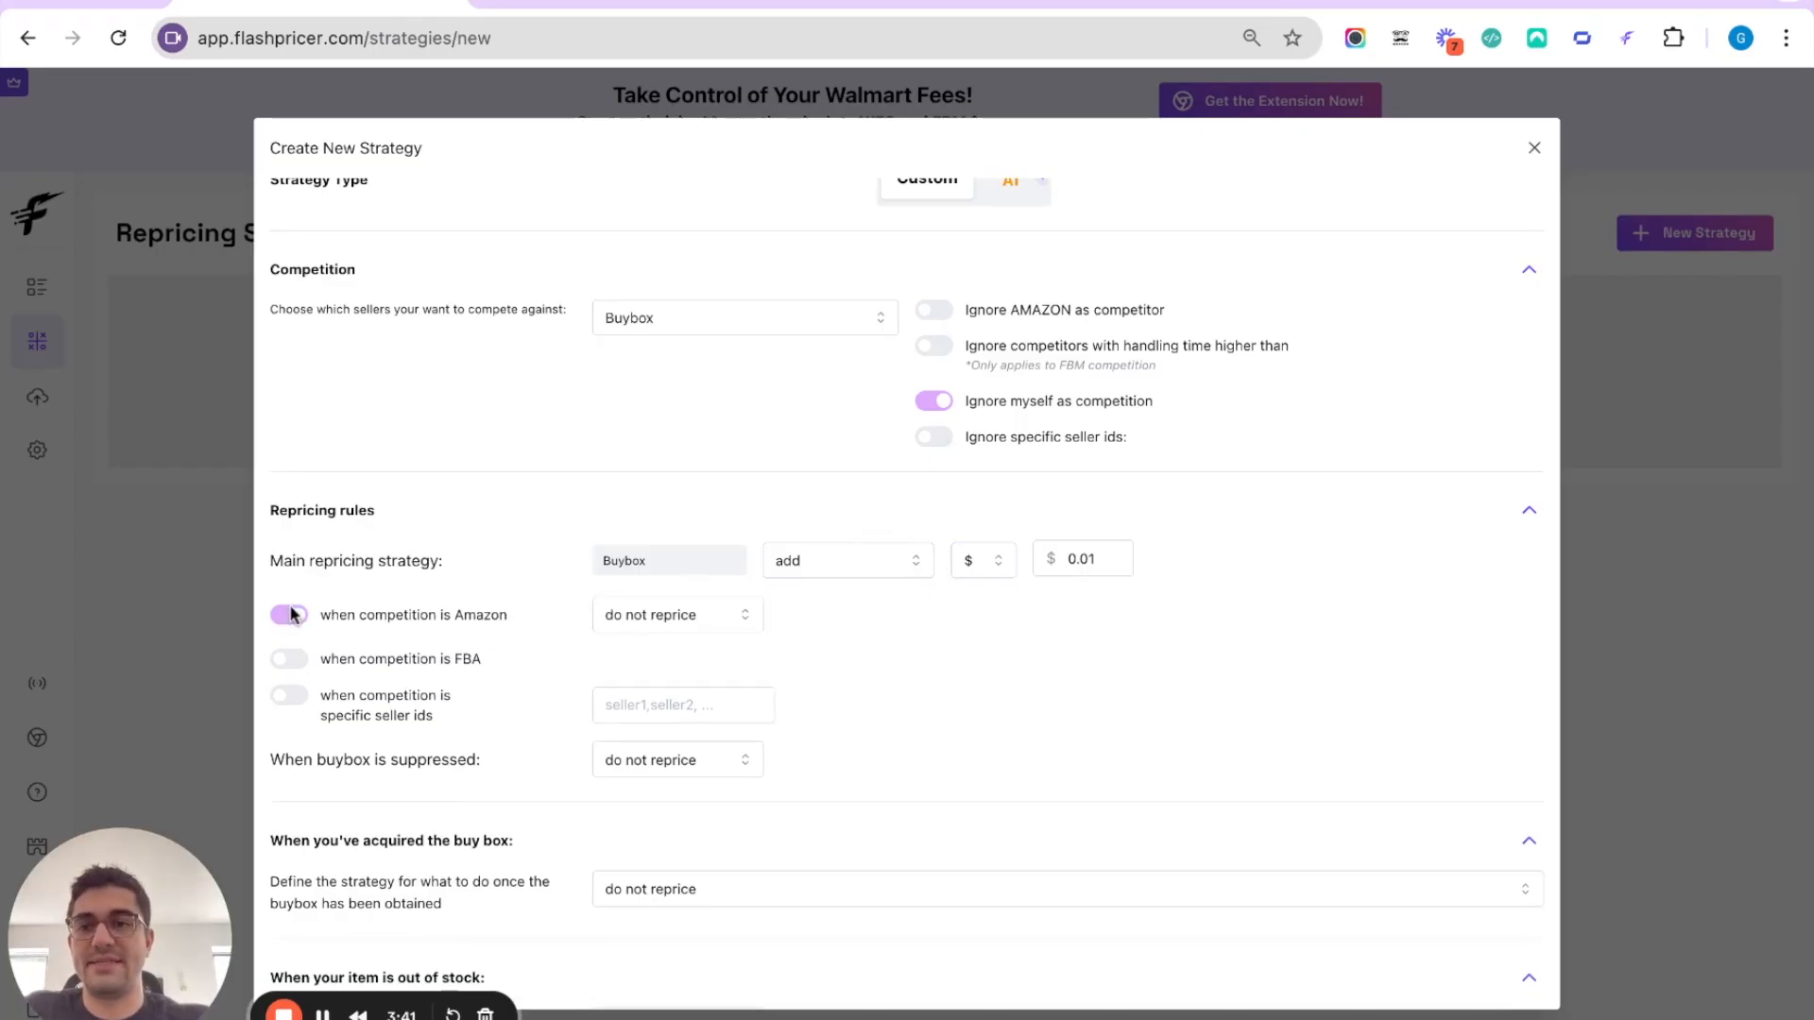
pyautogui.click(288, 656)
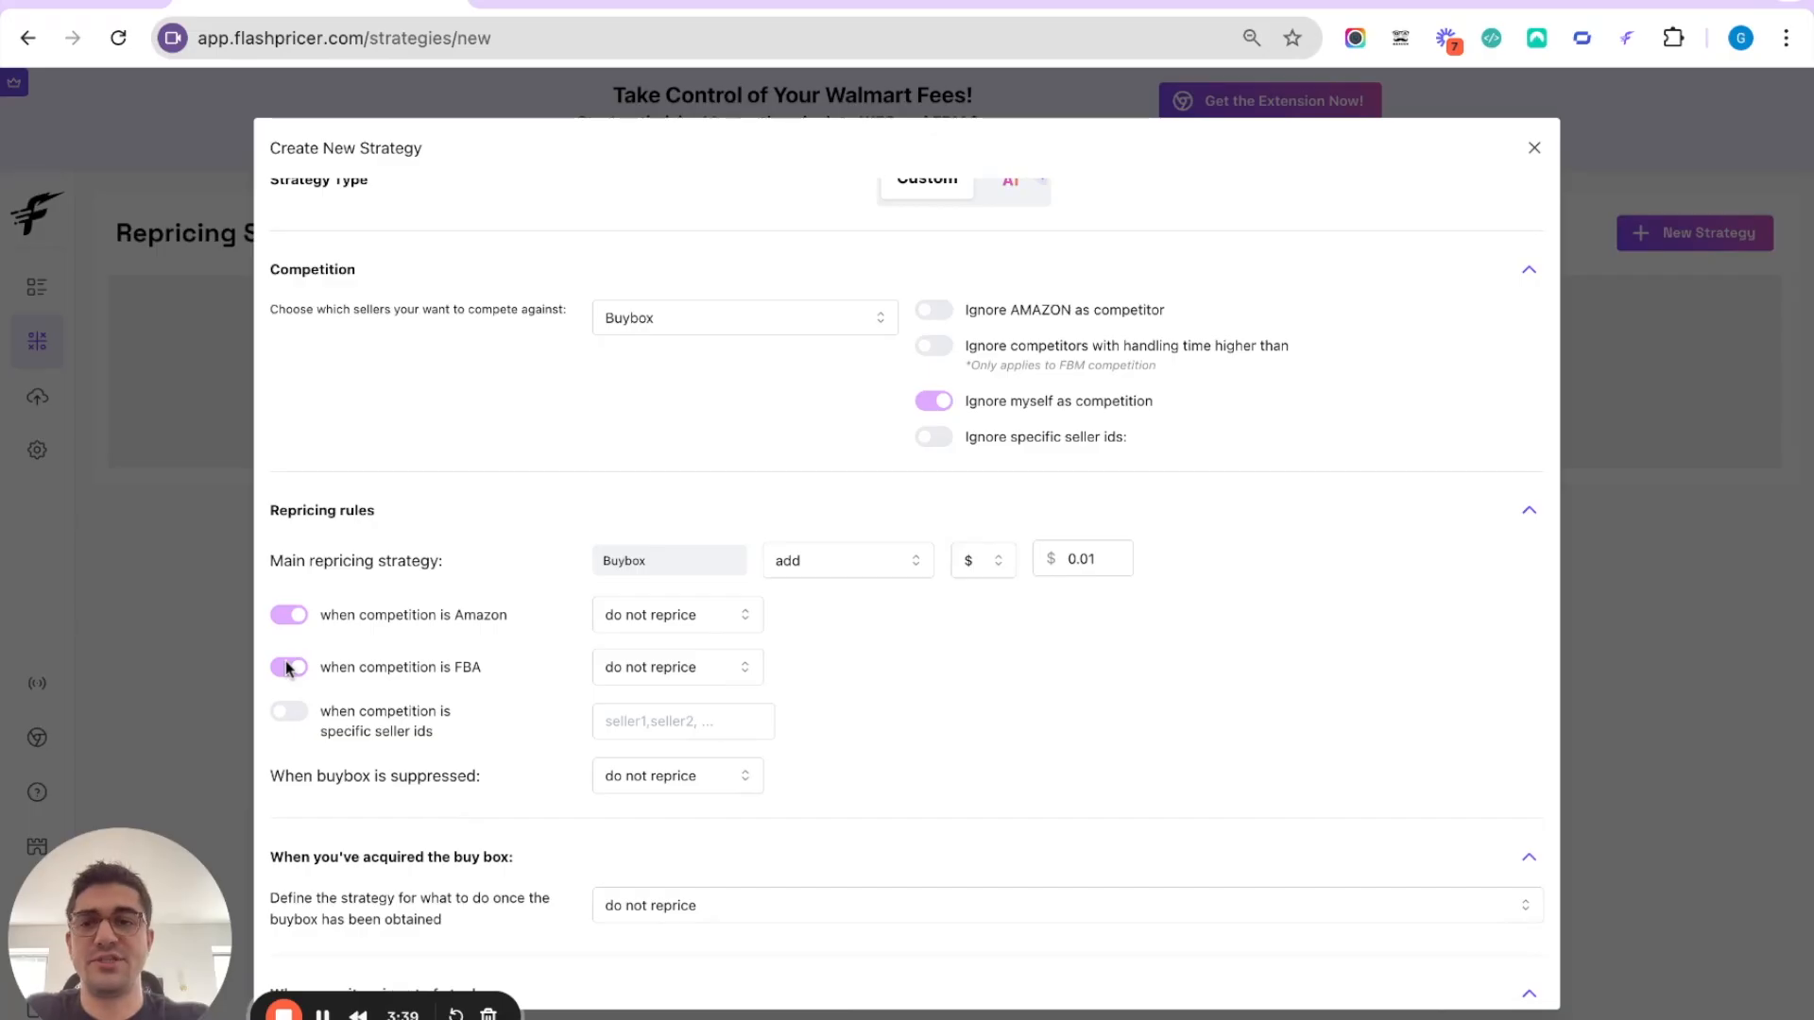
pyautogui.tripleClick(272, 566)
pyautogui.click(272, 567)
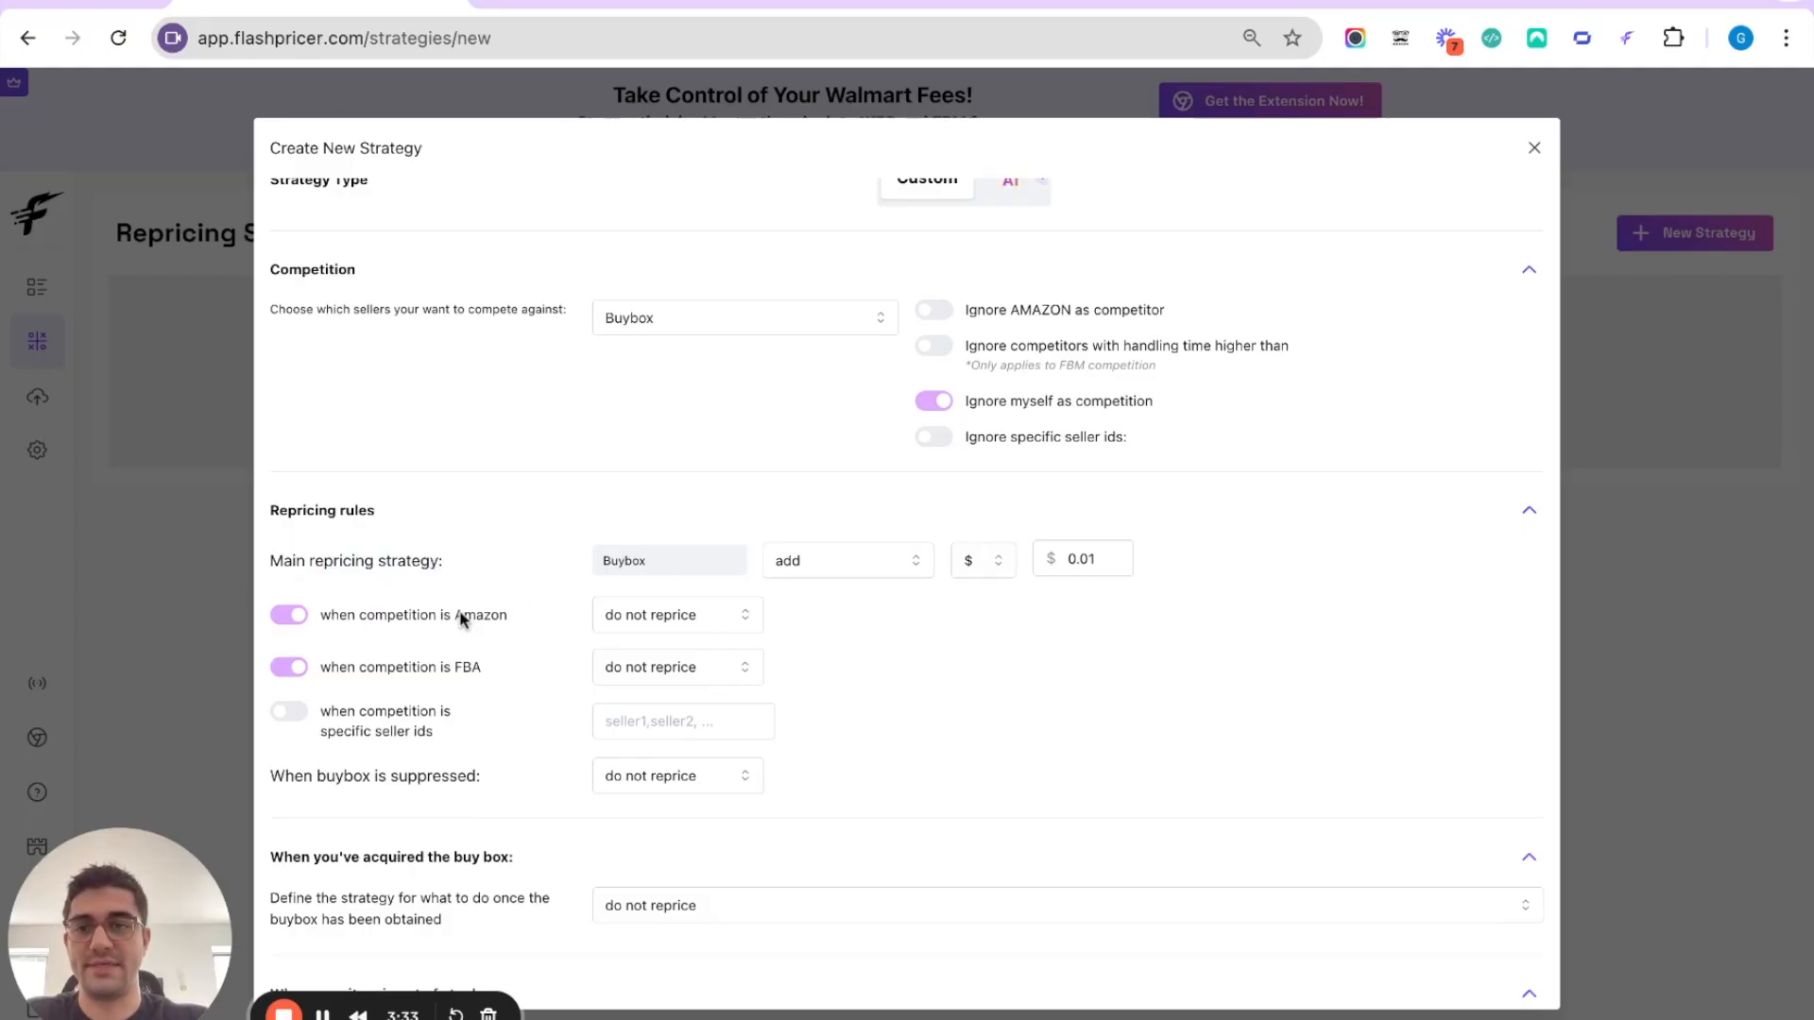
pyautogui.click(836, 562)
pyautogui.click(838, 611)
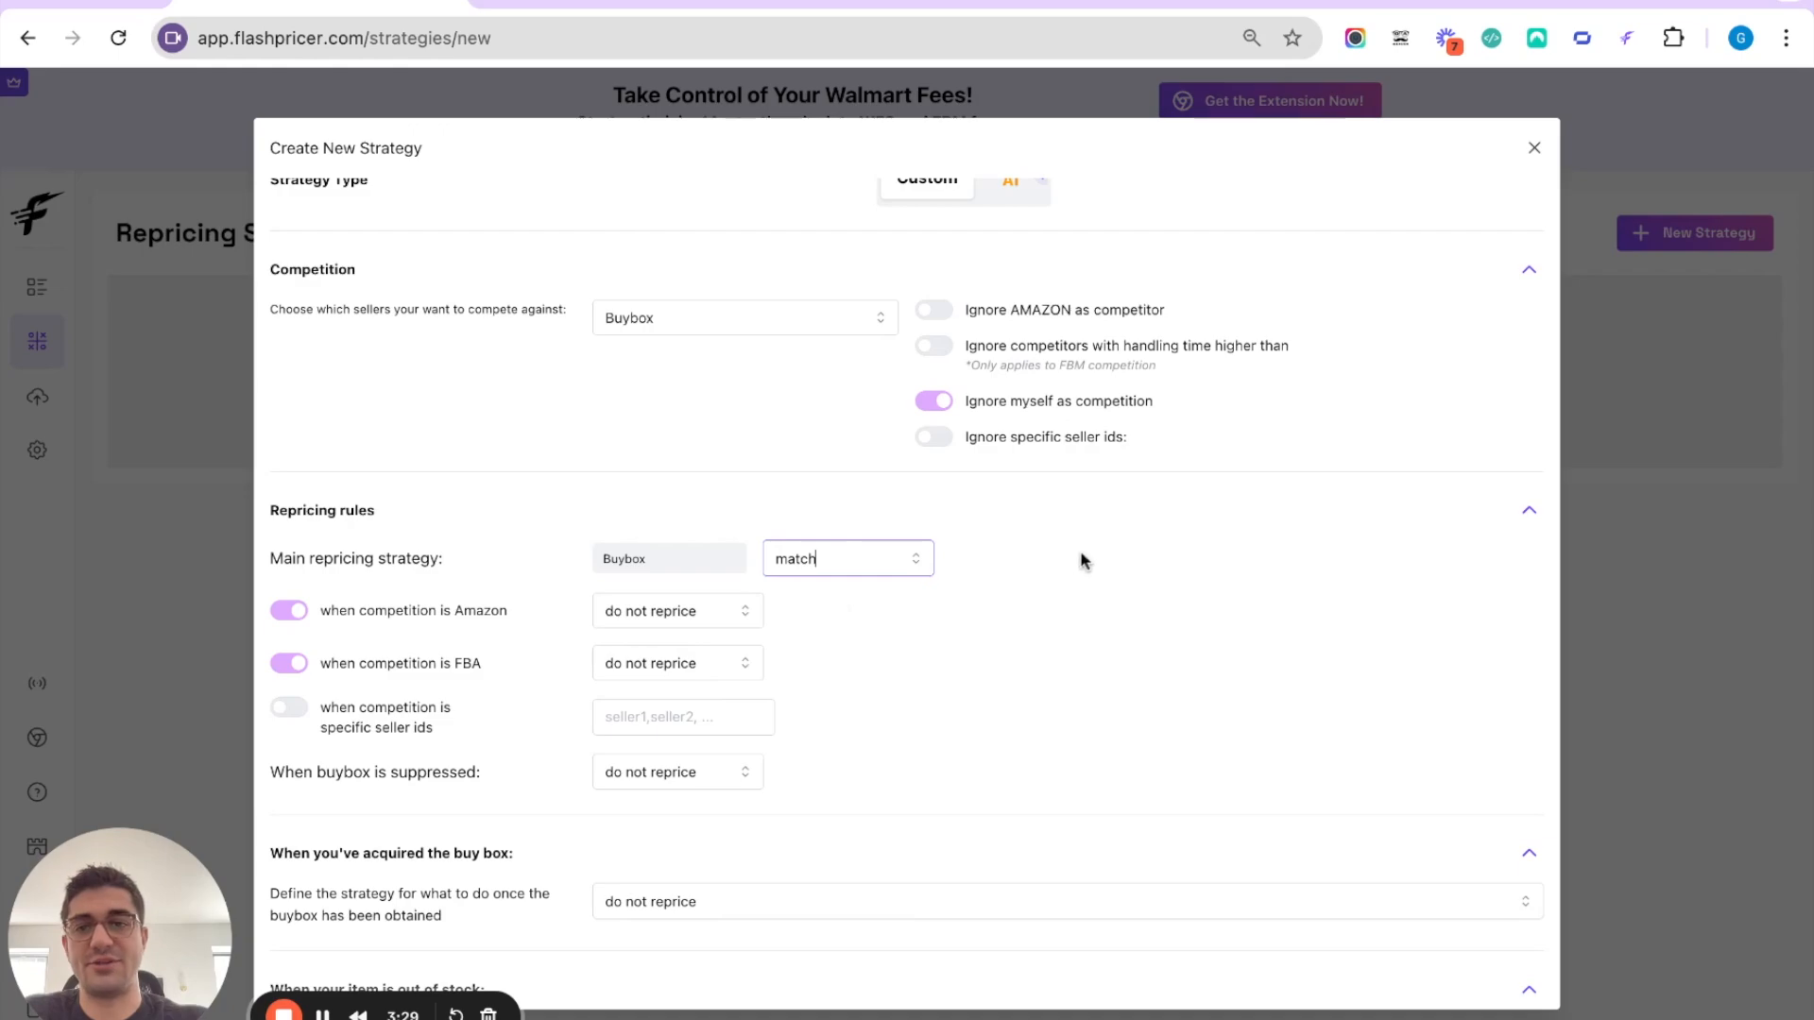
# Set the rule for Amazon competition to subtract $1.00 from Amazon's price.
pyautogui.click(643, 616)
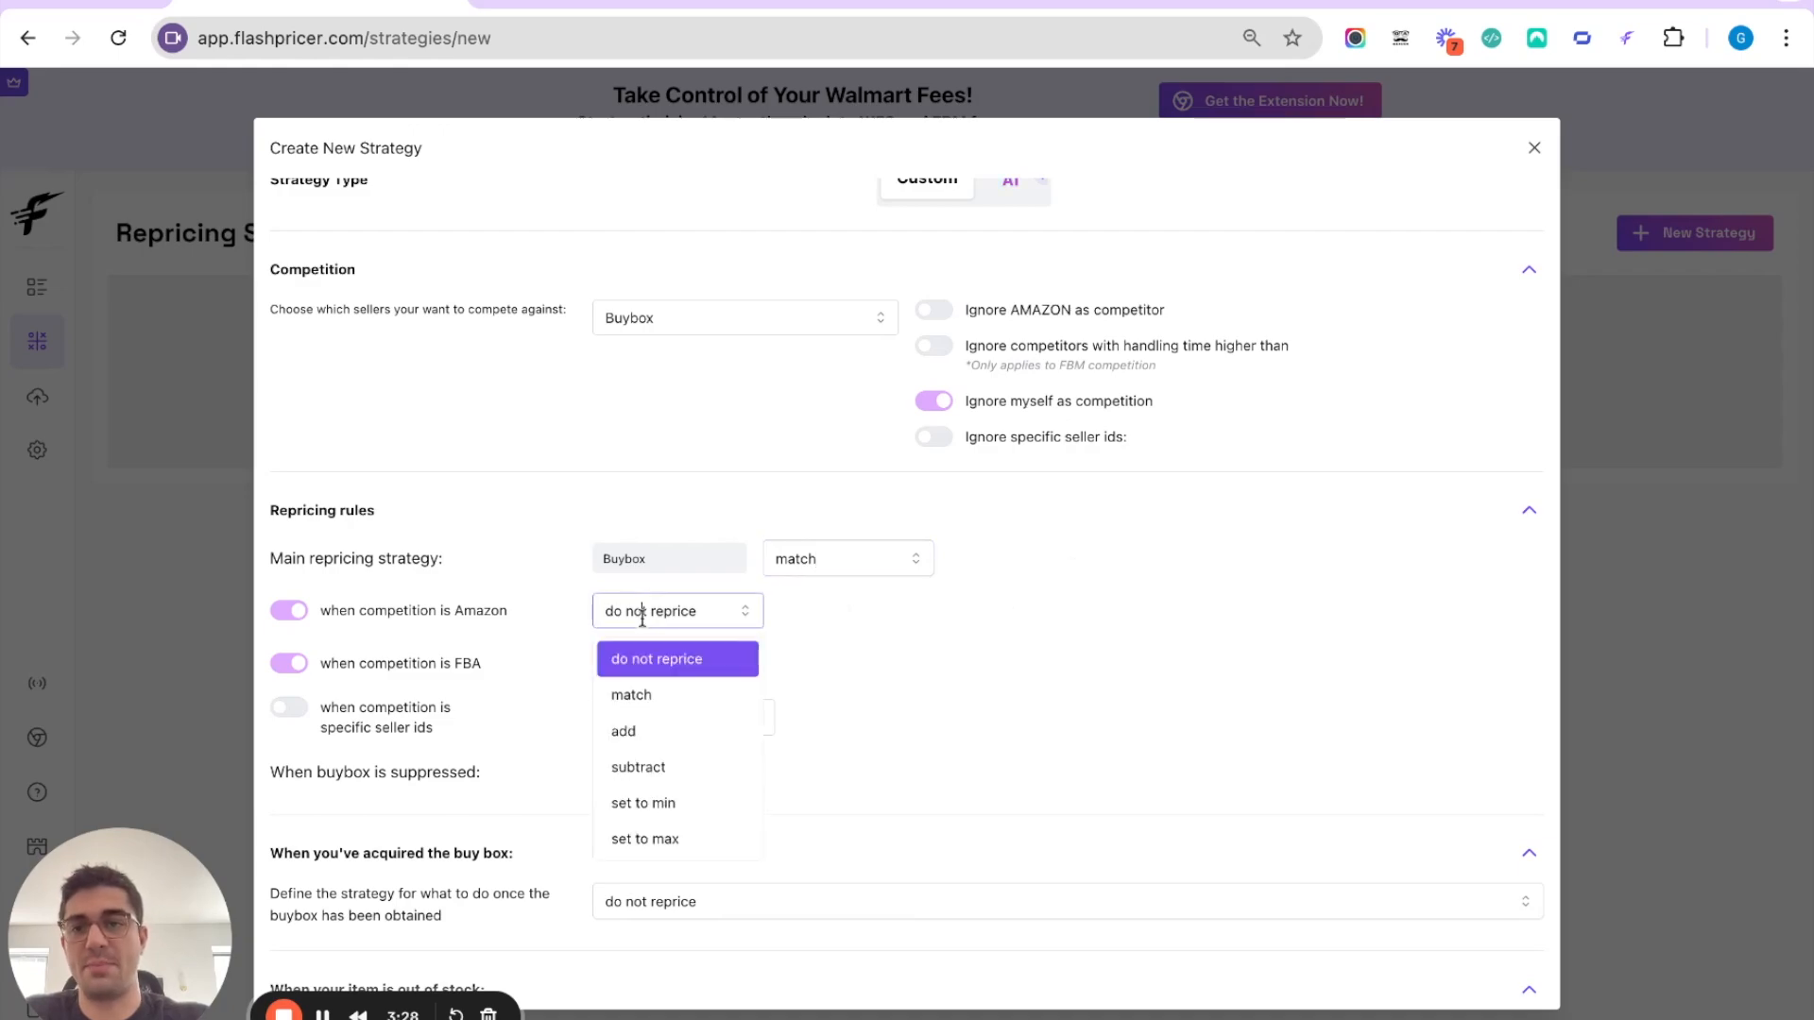
pyautogui.click(648, 766)
pyautogui.click(1088, 616)
pyautogui.press('BackSpace')
pyautogui.write('1.00')
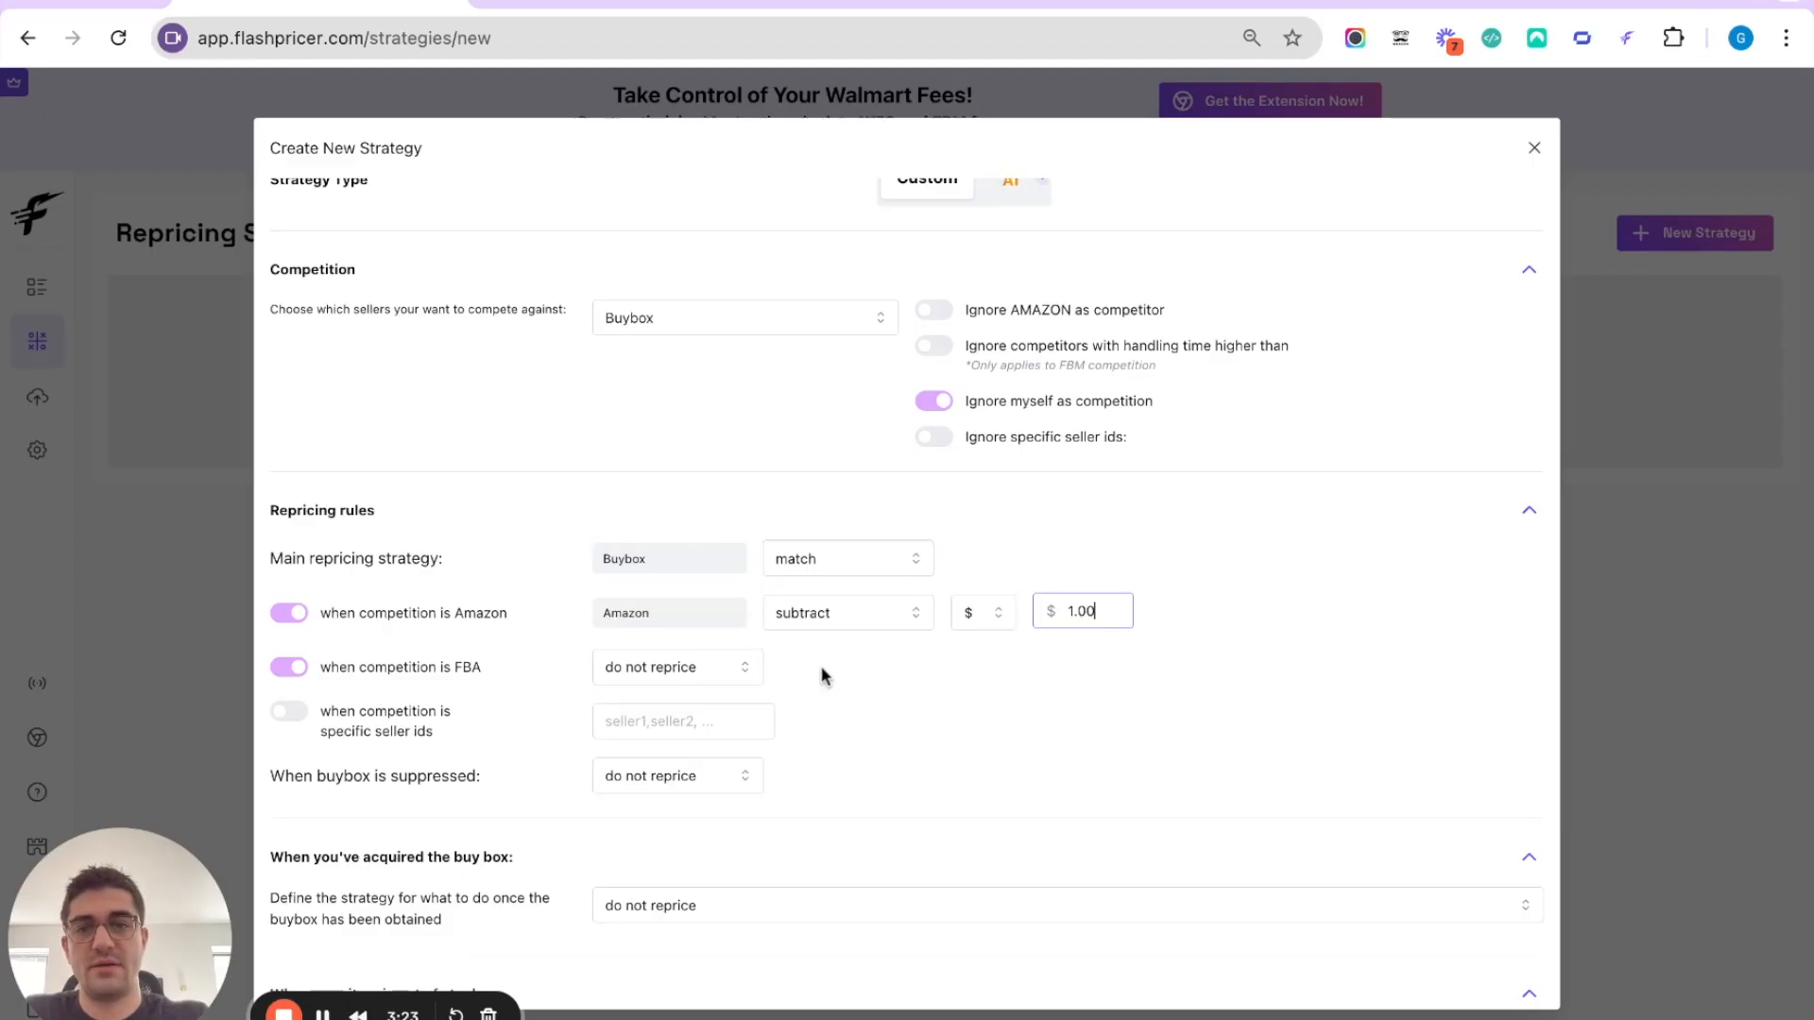
# Set the rule for FBA competition to subtract $0.50 from the FBA price.
pyautogui.click(676, 667)
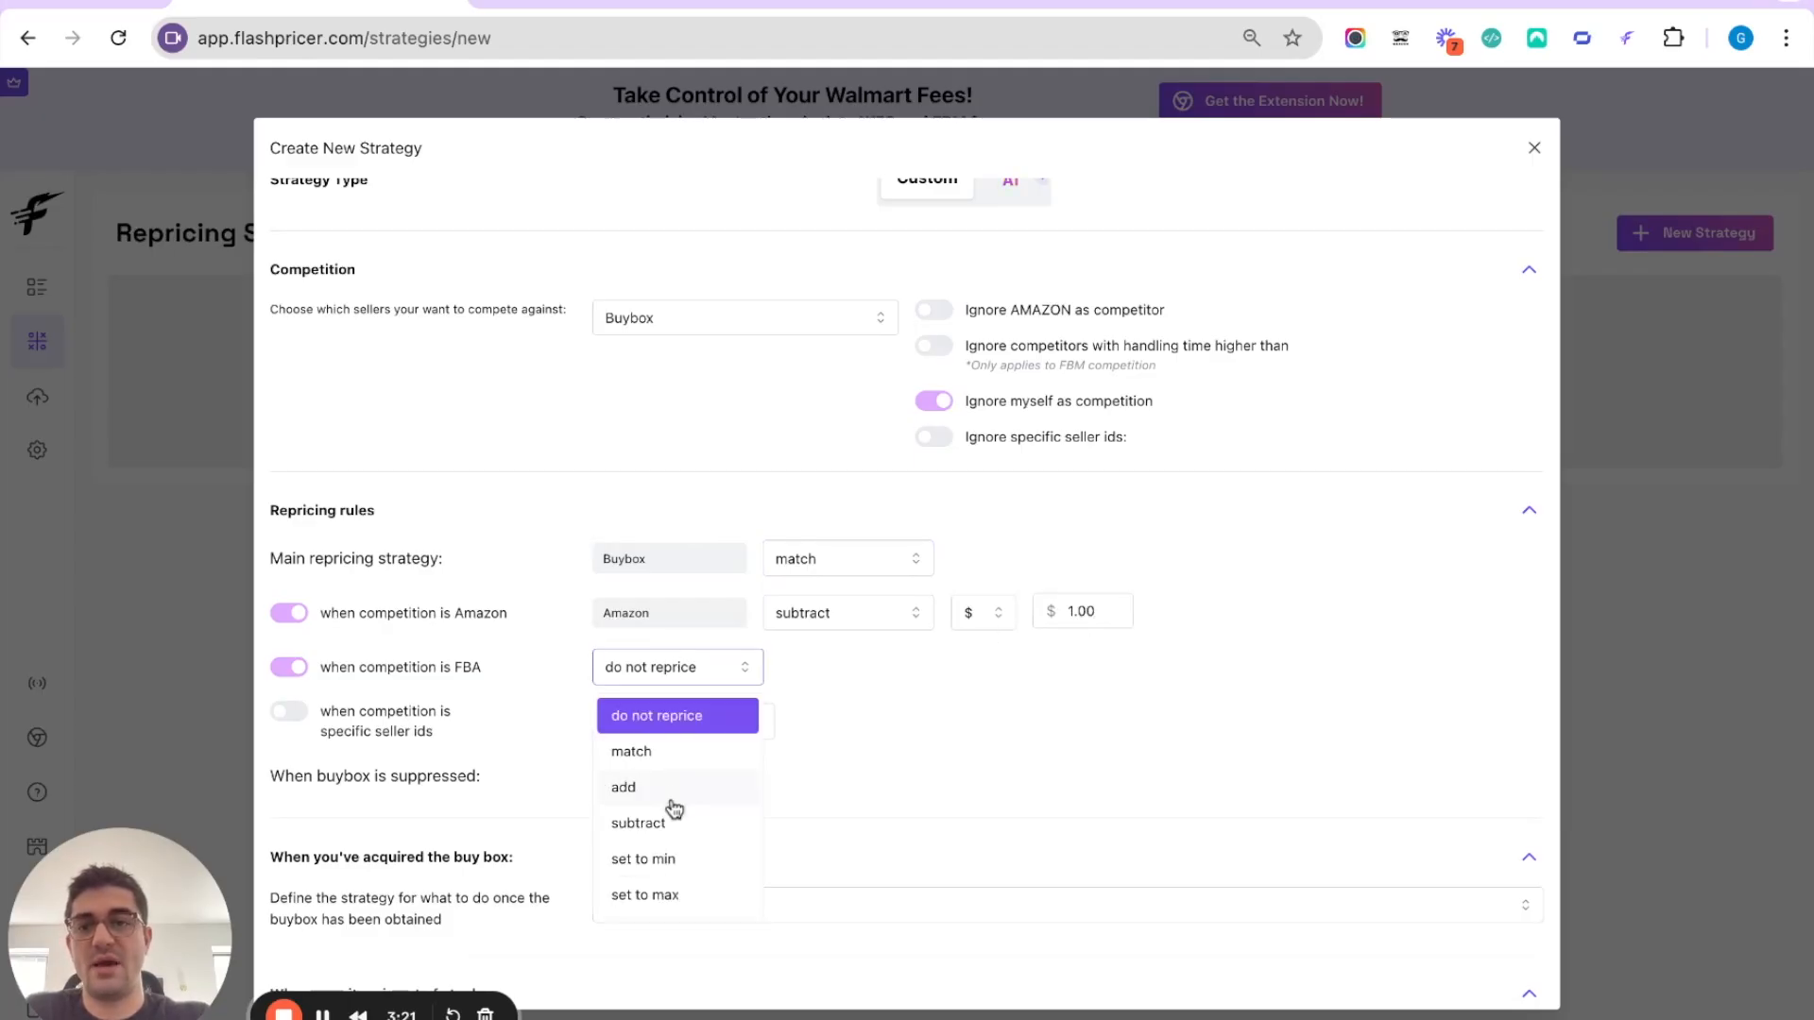
pyautogui.click(640, 823)
pyautogui.click(1100, 663)
pyautogui.write('0.50')
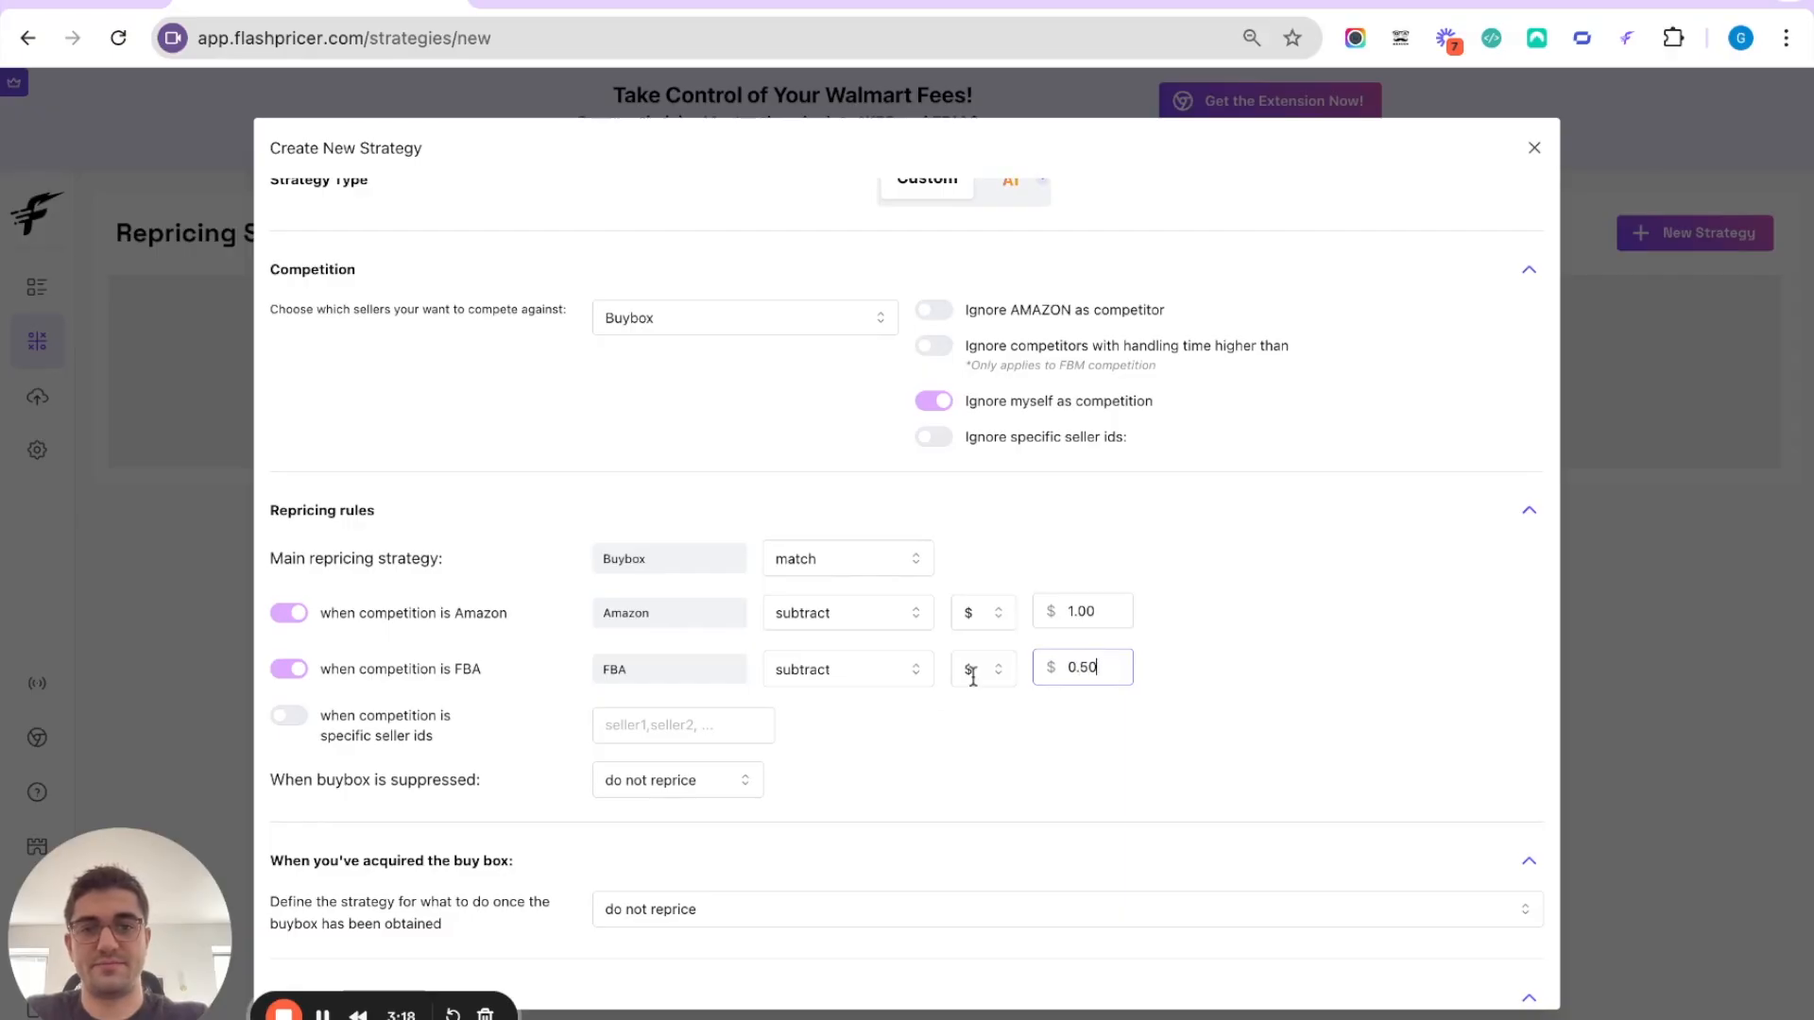
pyautogui.click(926, 701)
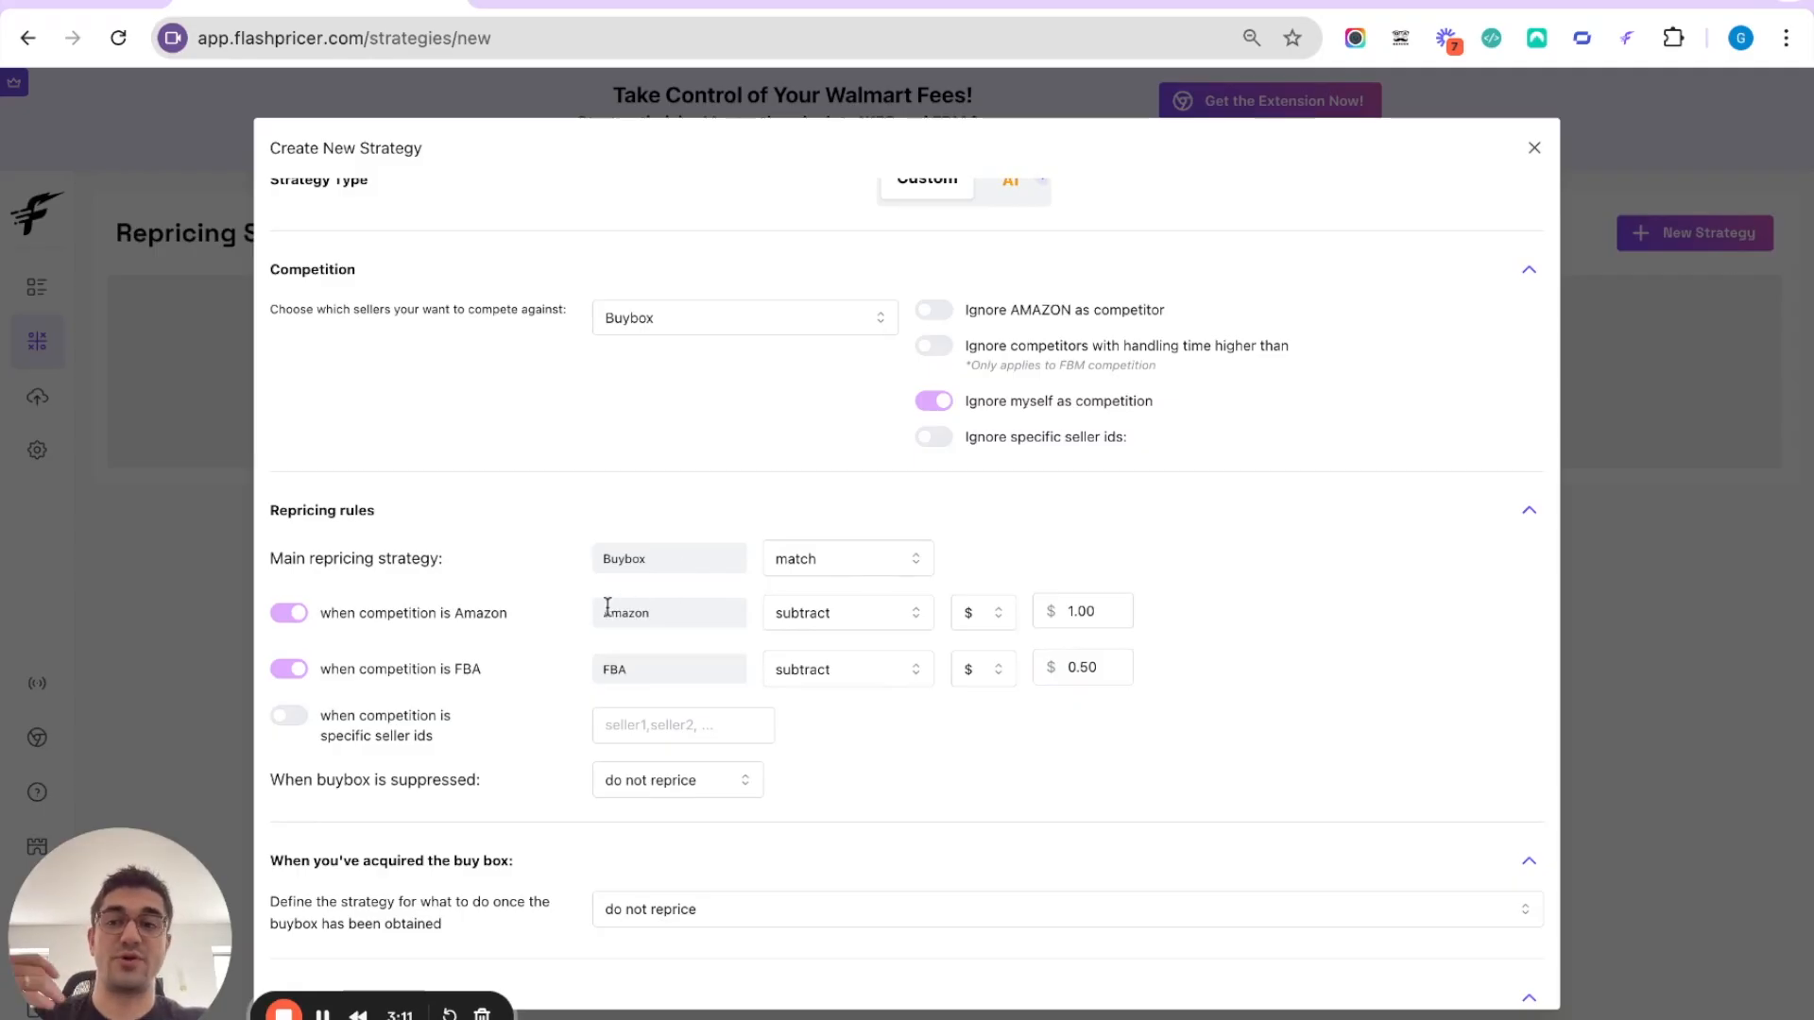
pyautogui.doubleClick(608, 558)
pyautogui.click(888, 515)
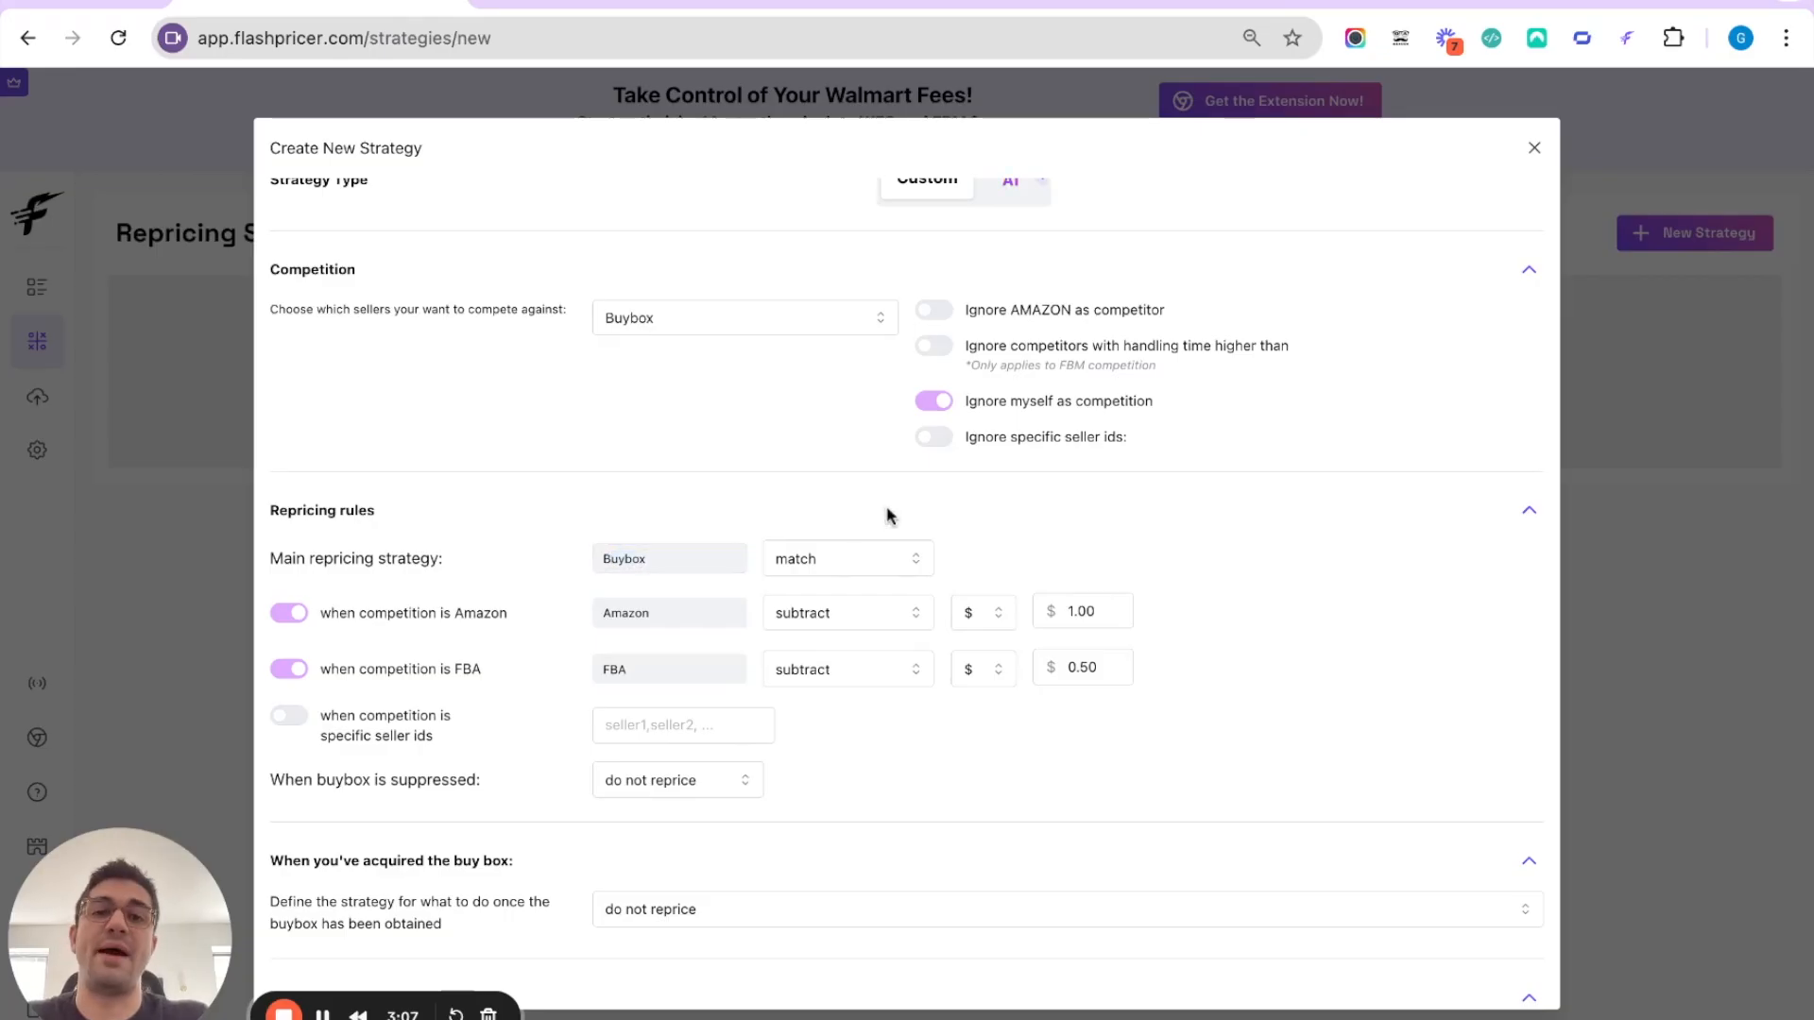
# Try the separate rule for specific seller ids, review its repricing options, and switch the rule off again.
pyautogui.scroll(-2, 700, 733)
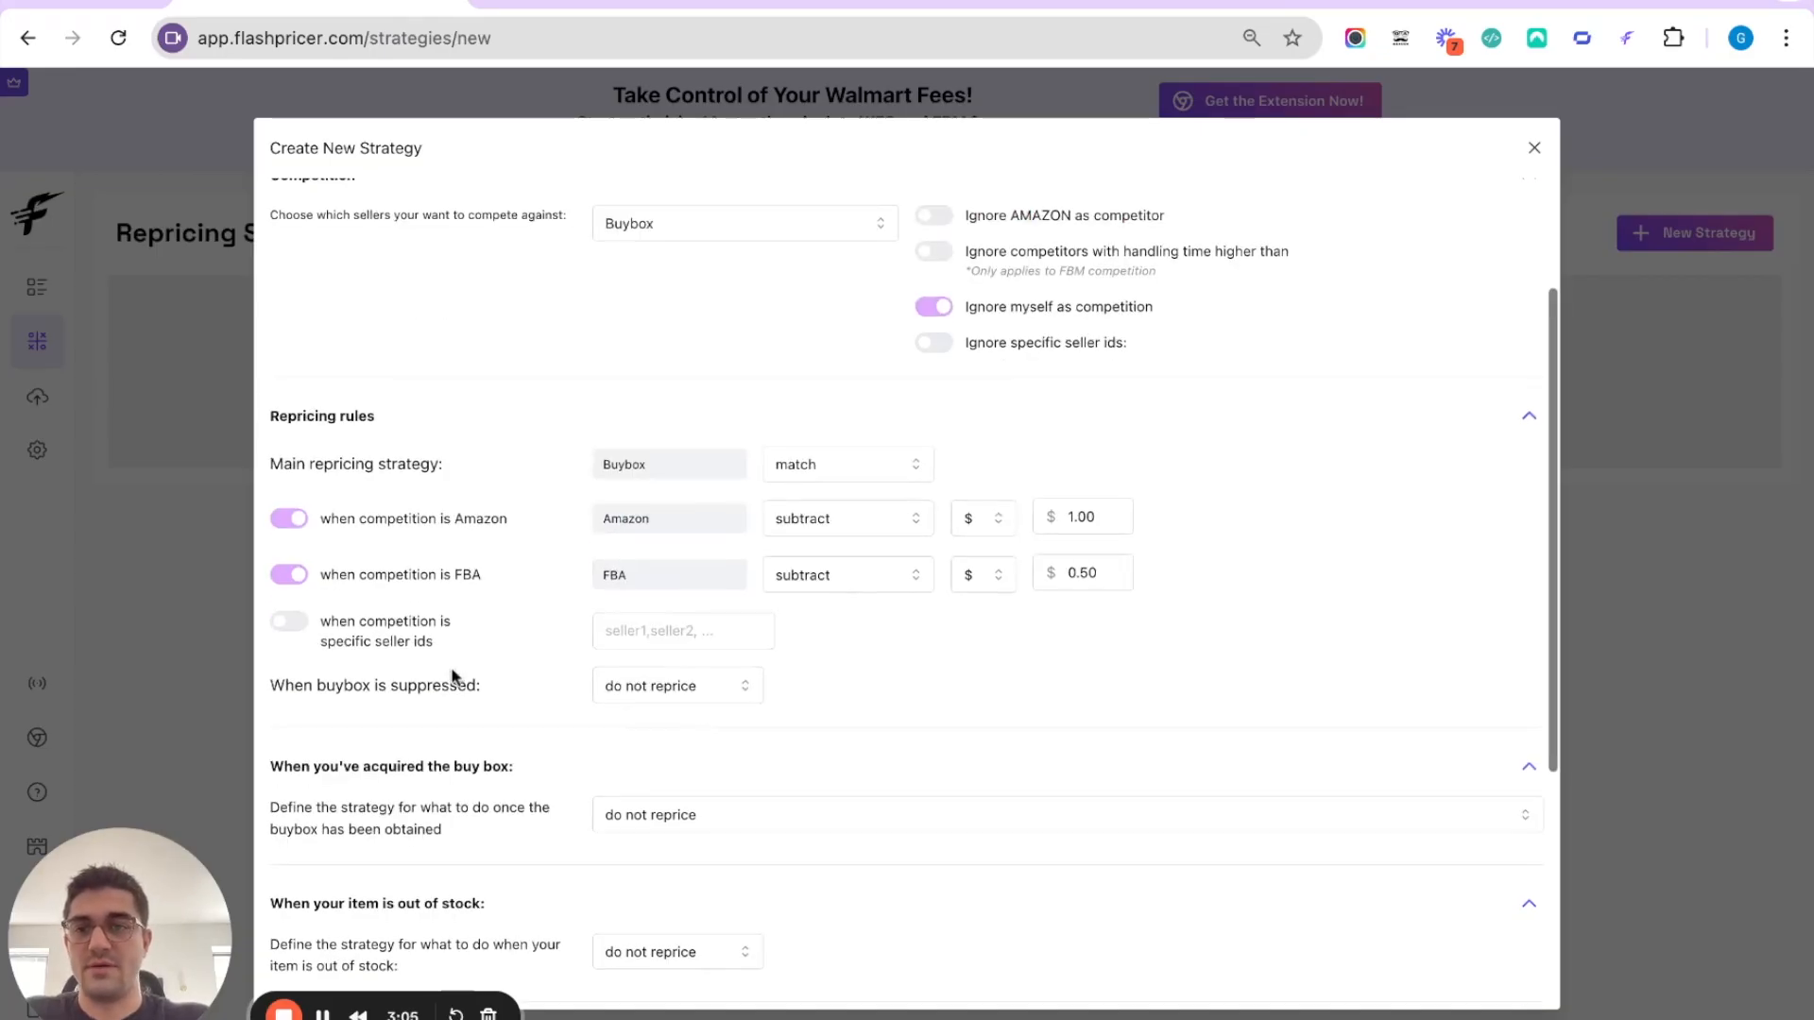
pyautogui.click(288, 621)
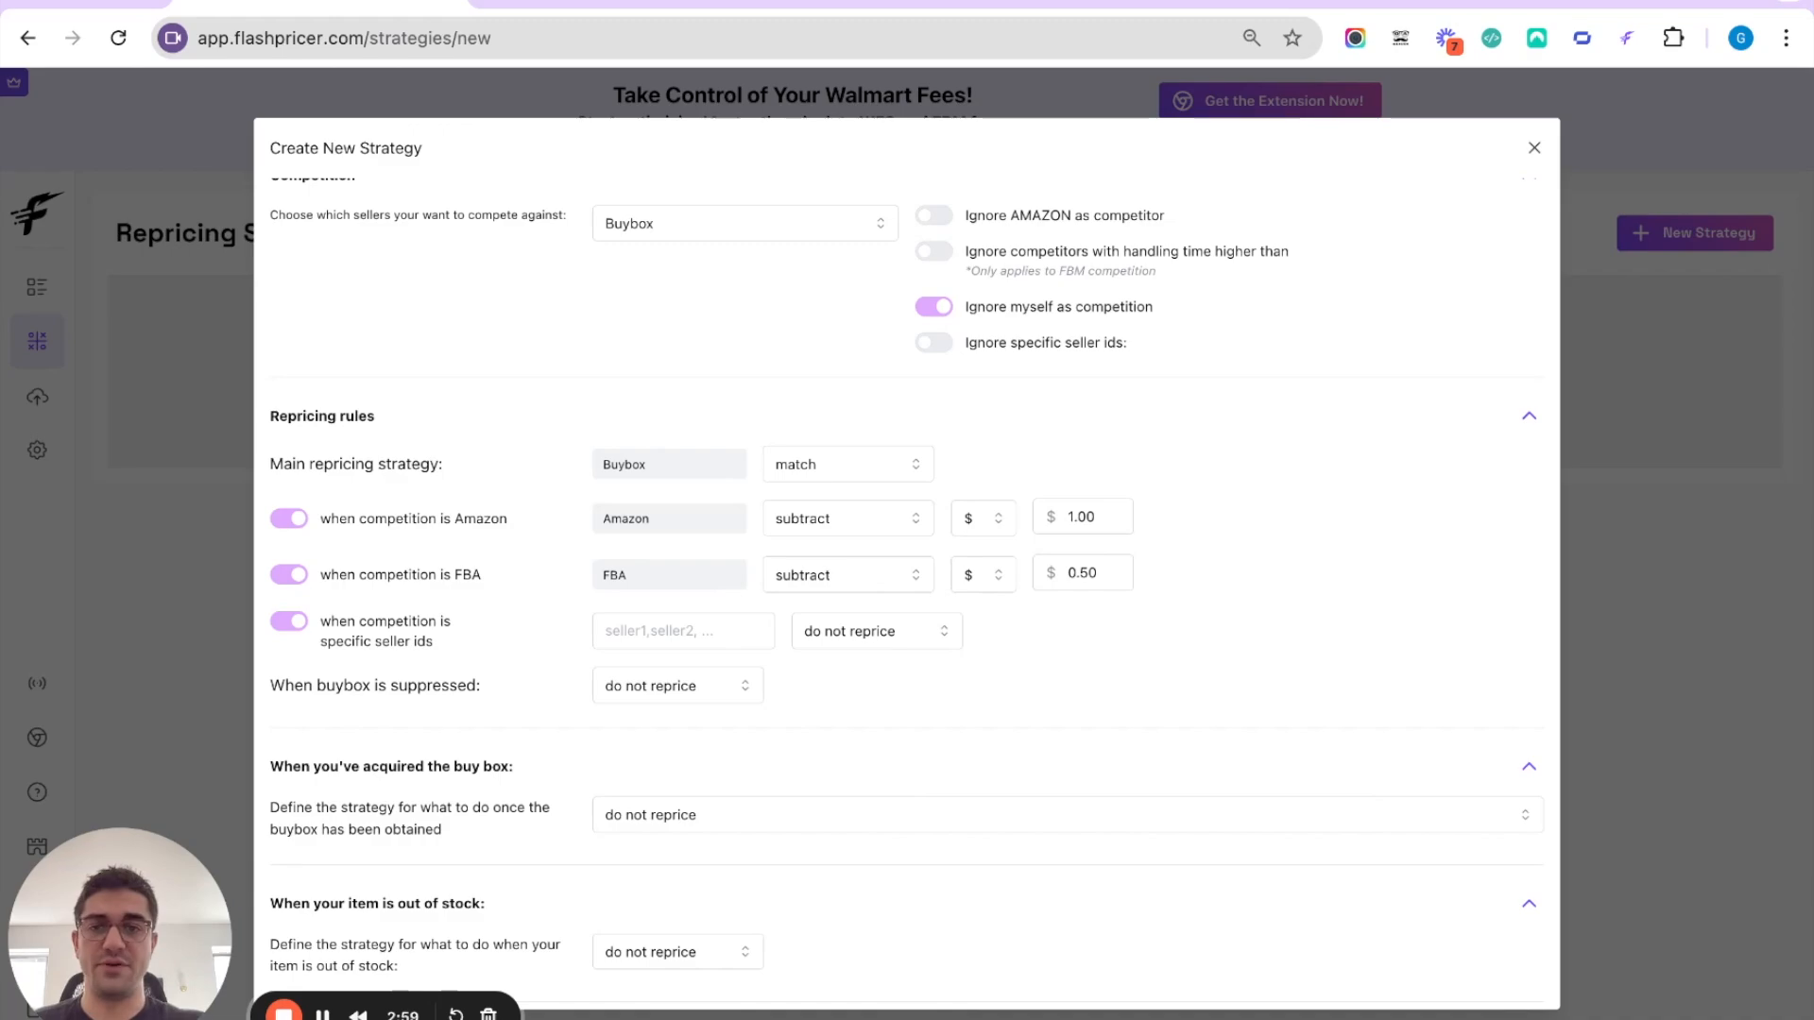
pyautogui.click(855, 630)
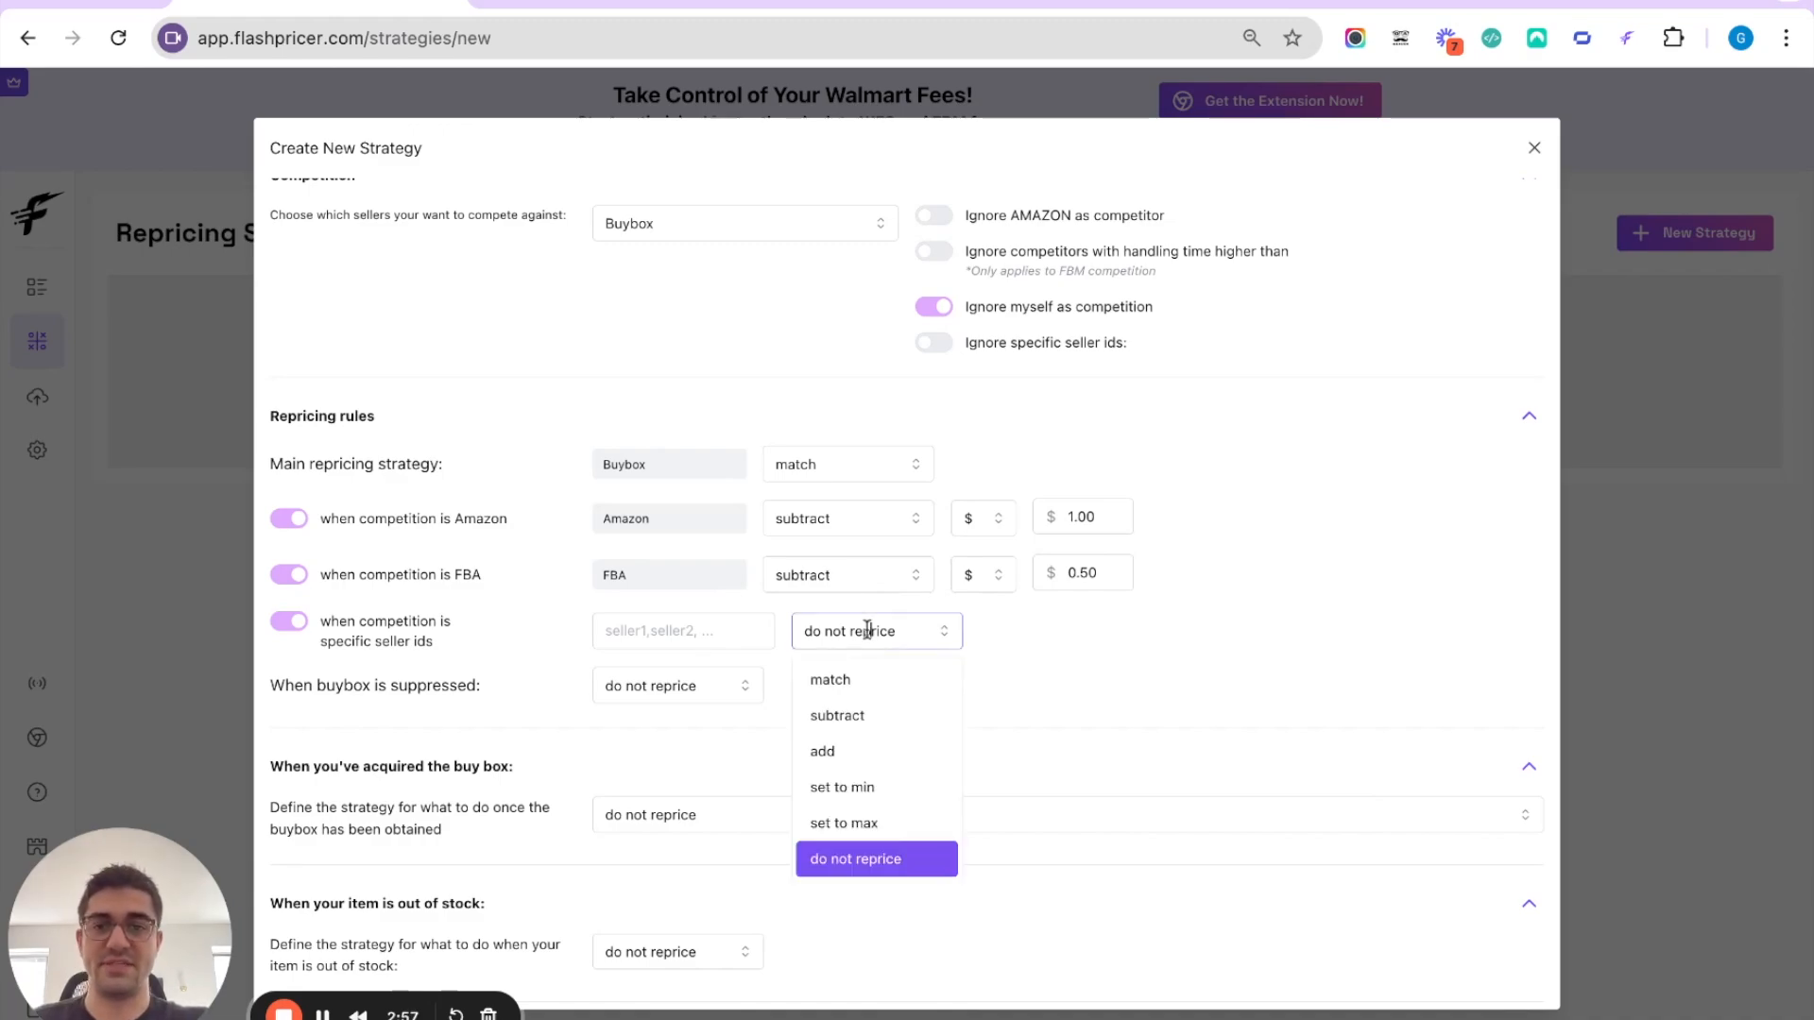
pyautogui.click(667, 612)
pyautogui.click(660, 627)
pyautogui.click(886, 637)
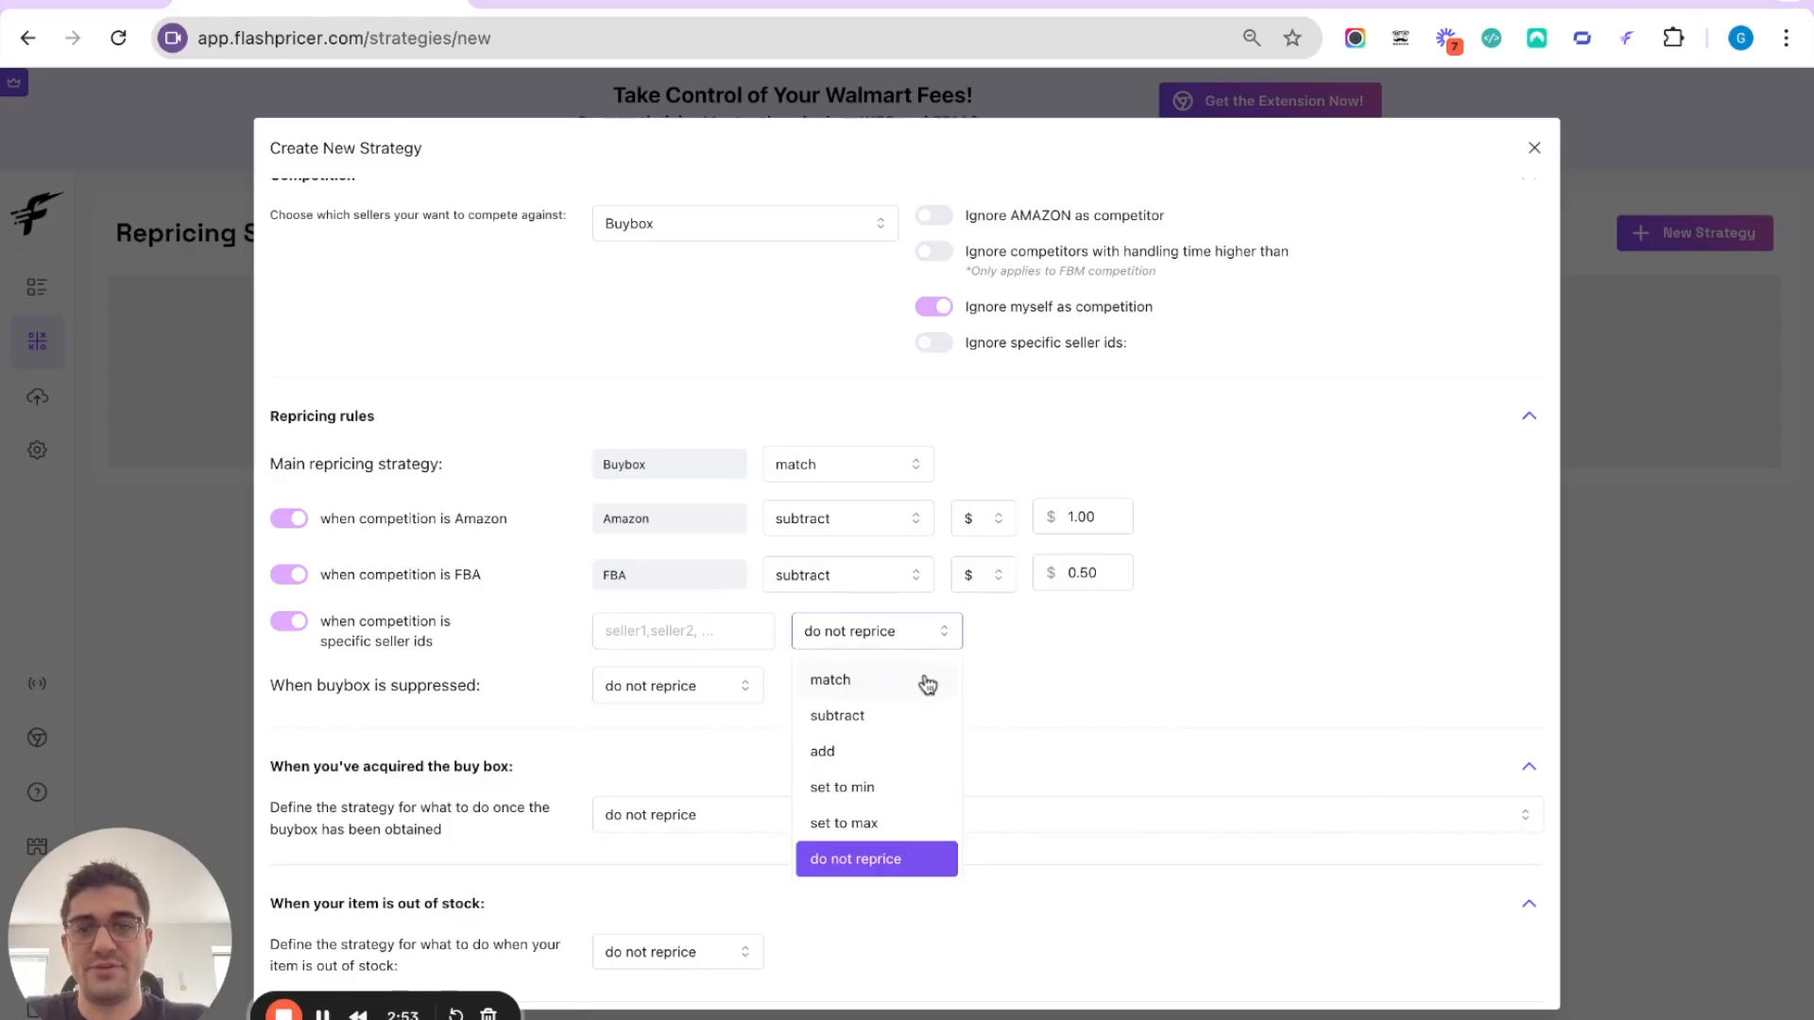
pyautogui.click(1058, 714)
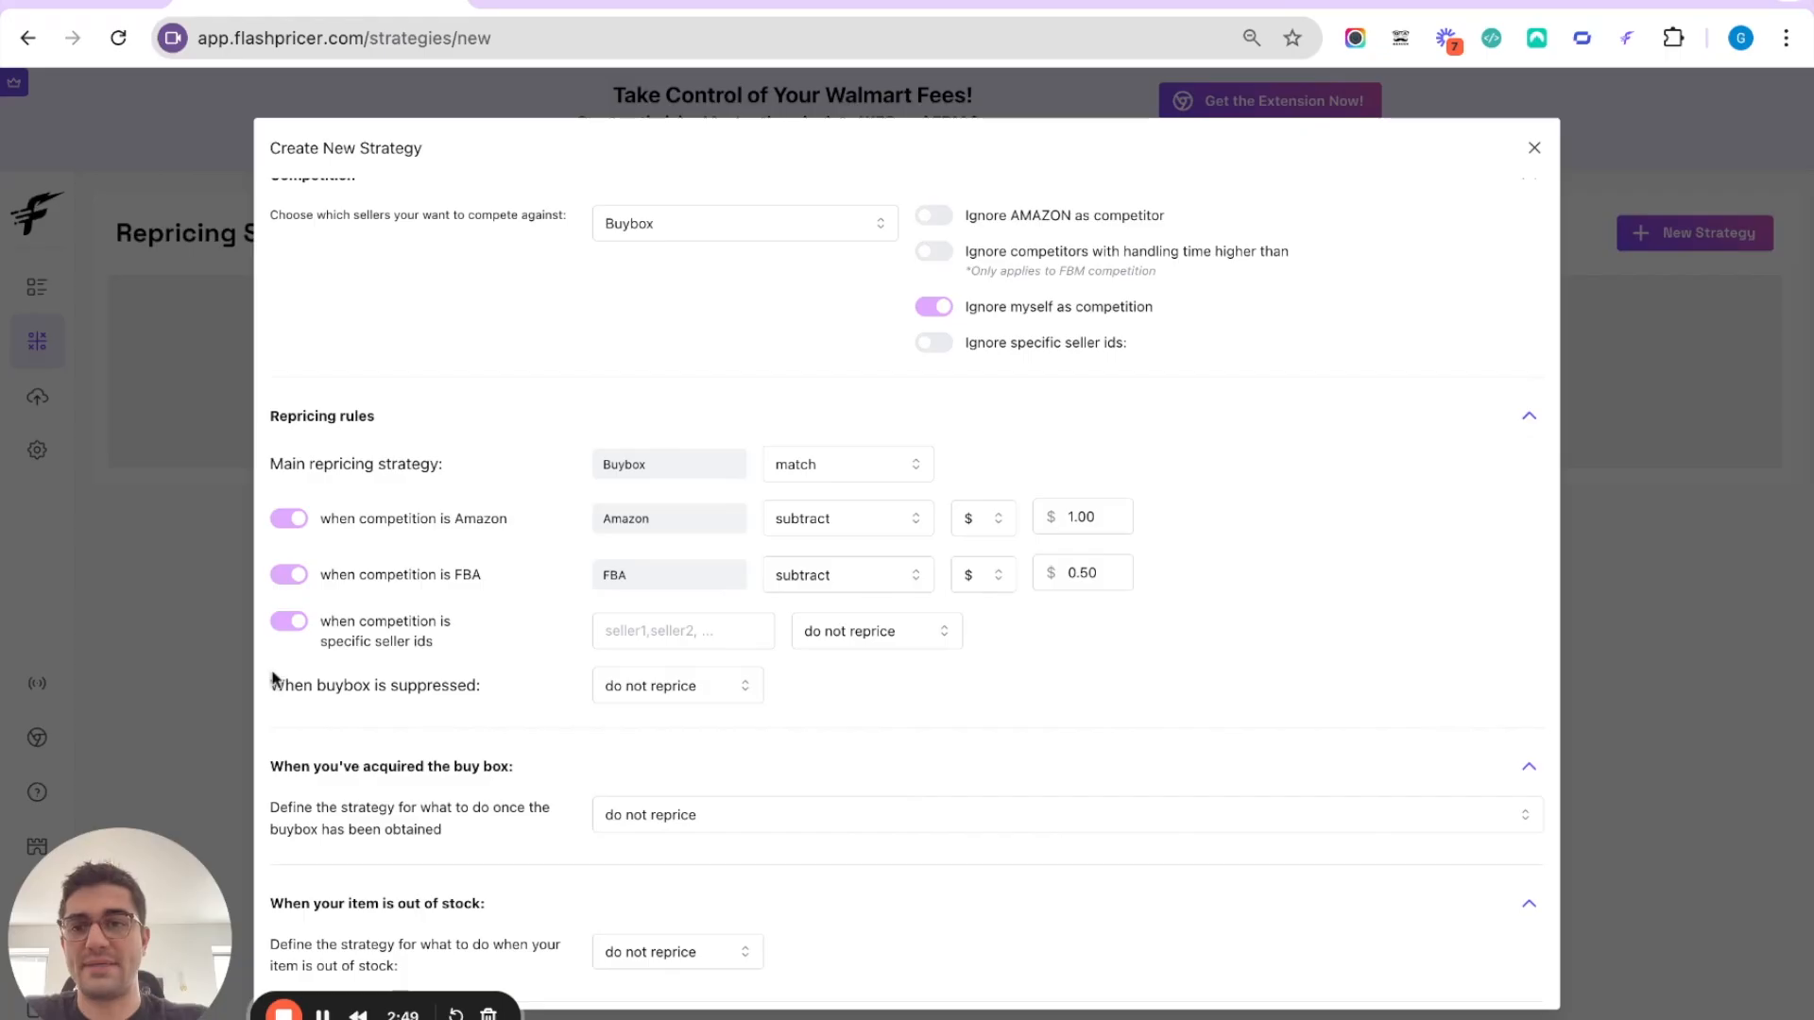
pyautogui.click(288, 624)
# Set the suppressed Buybox rule to match the lowest price, and keep the no-competition rule at do not reprice.
pyautogui.click(687, 676)
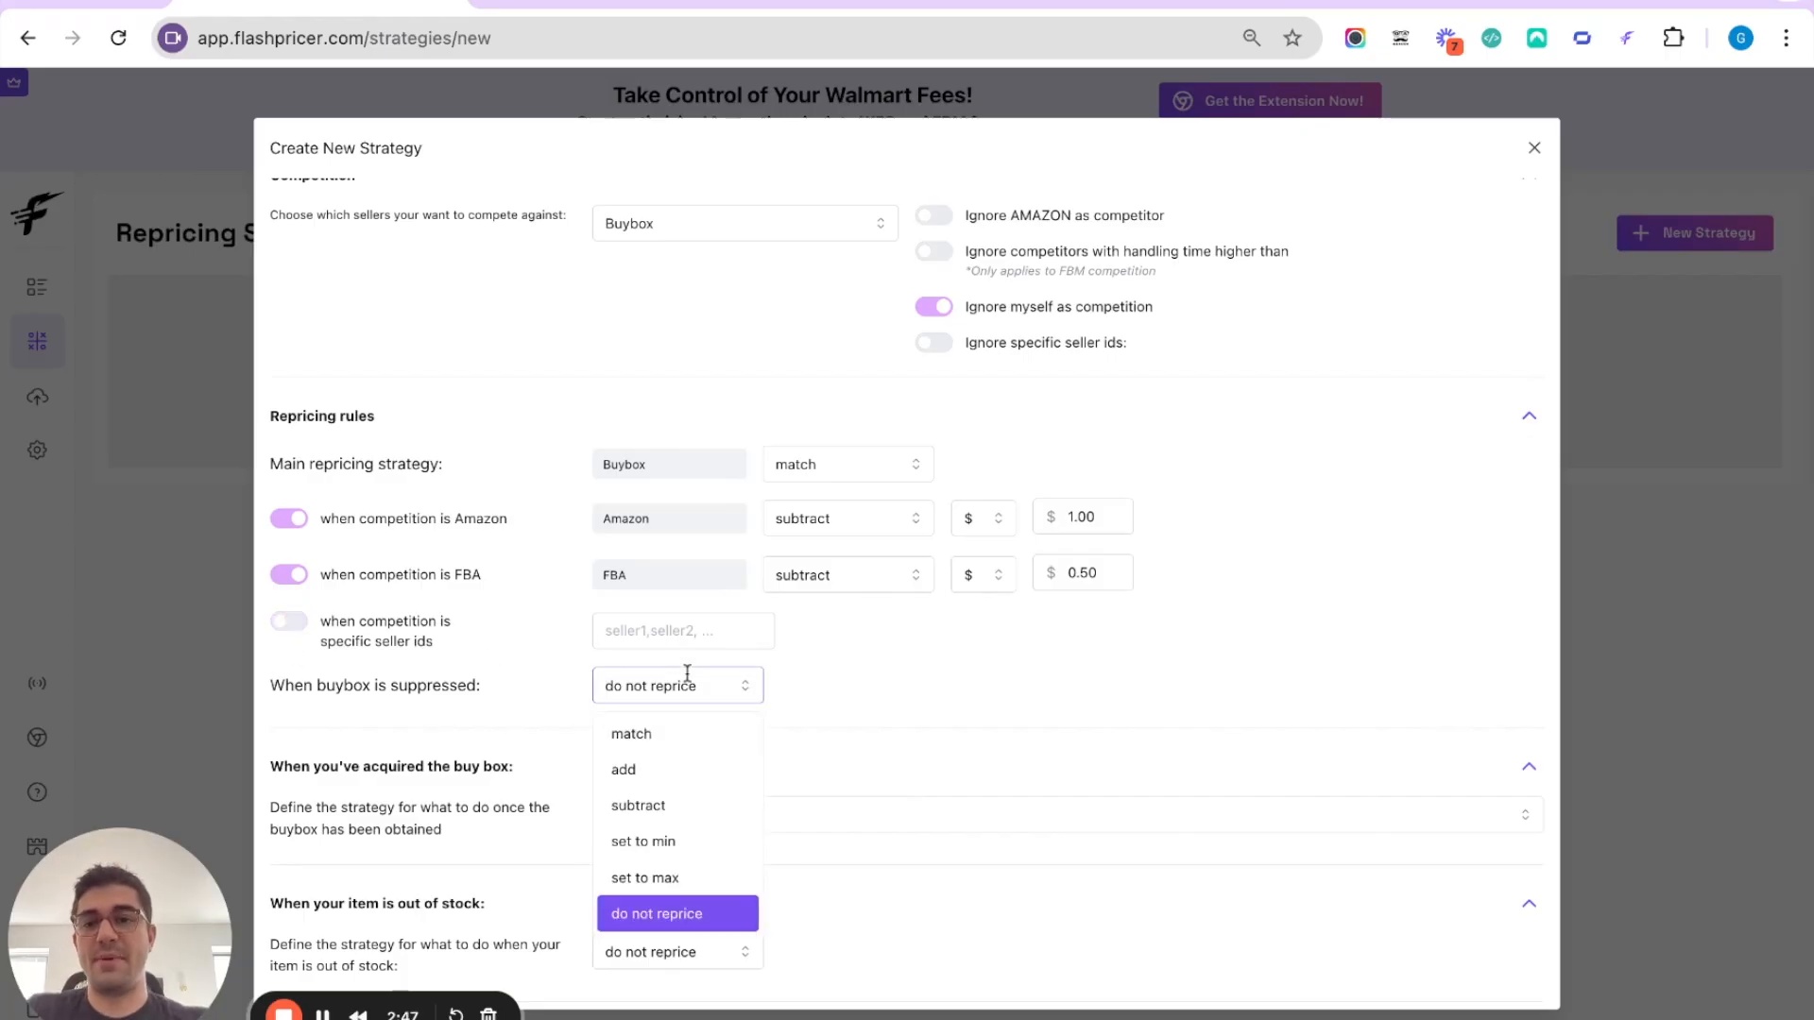
pyautogui.click(680, 746)
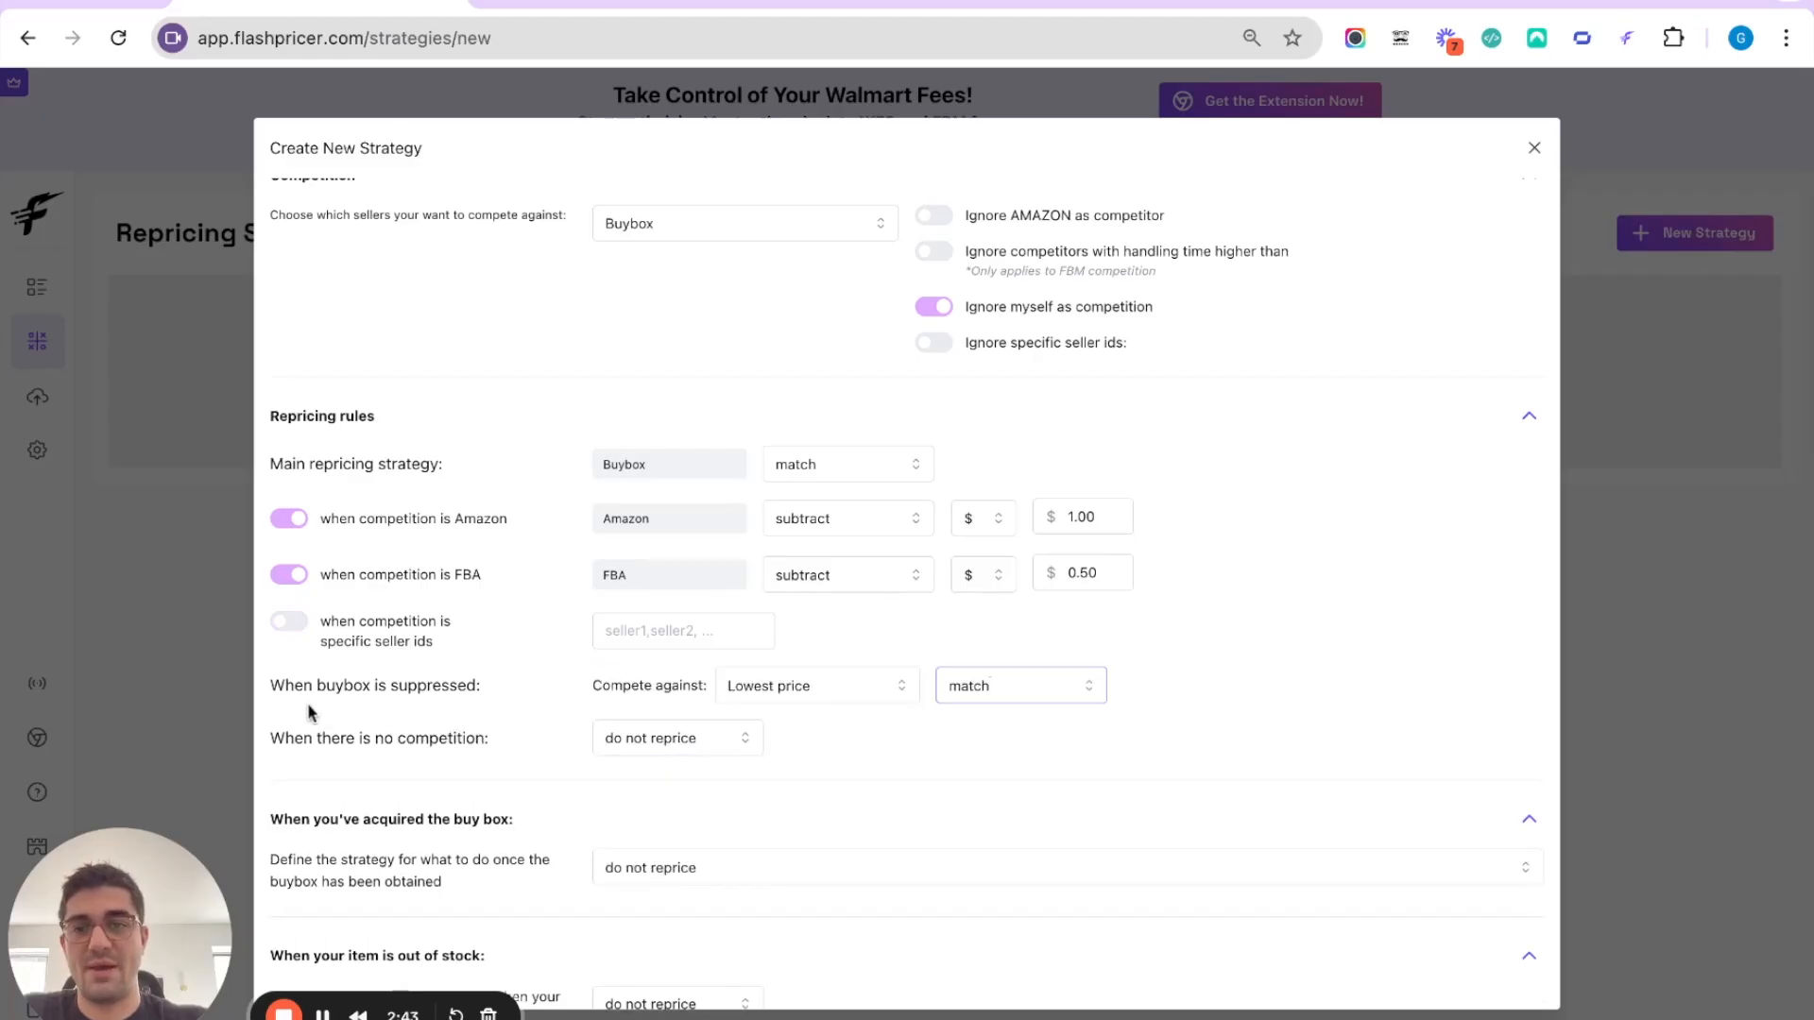
pyautogui.click(861, 685)
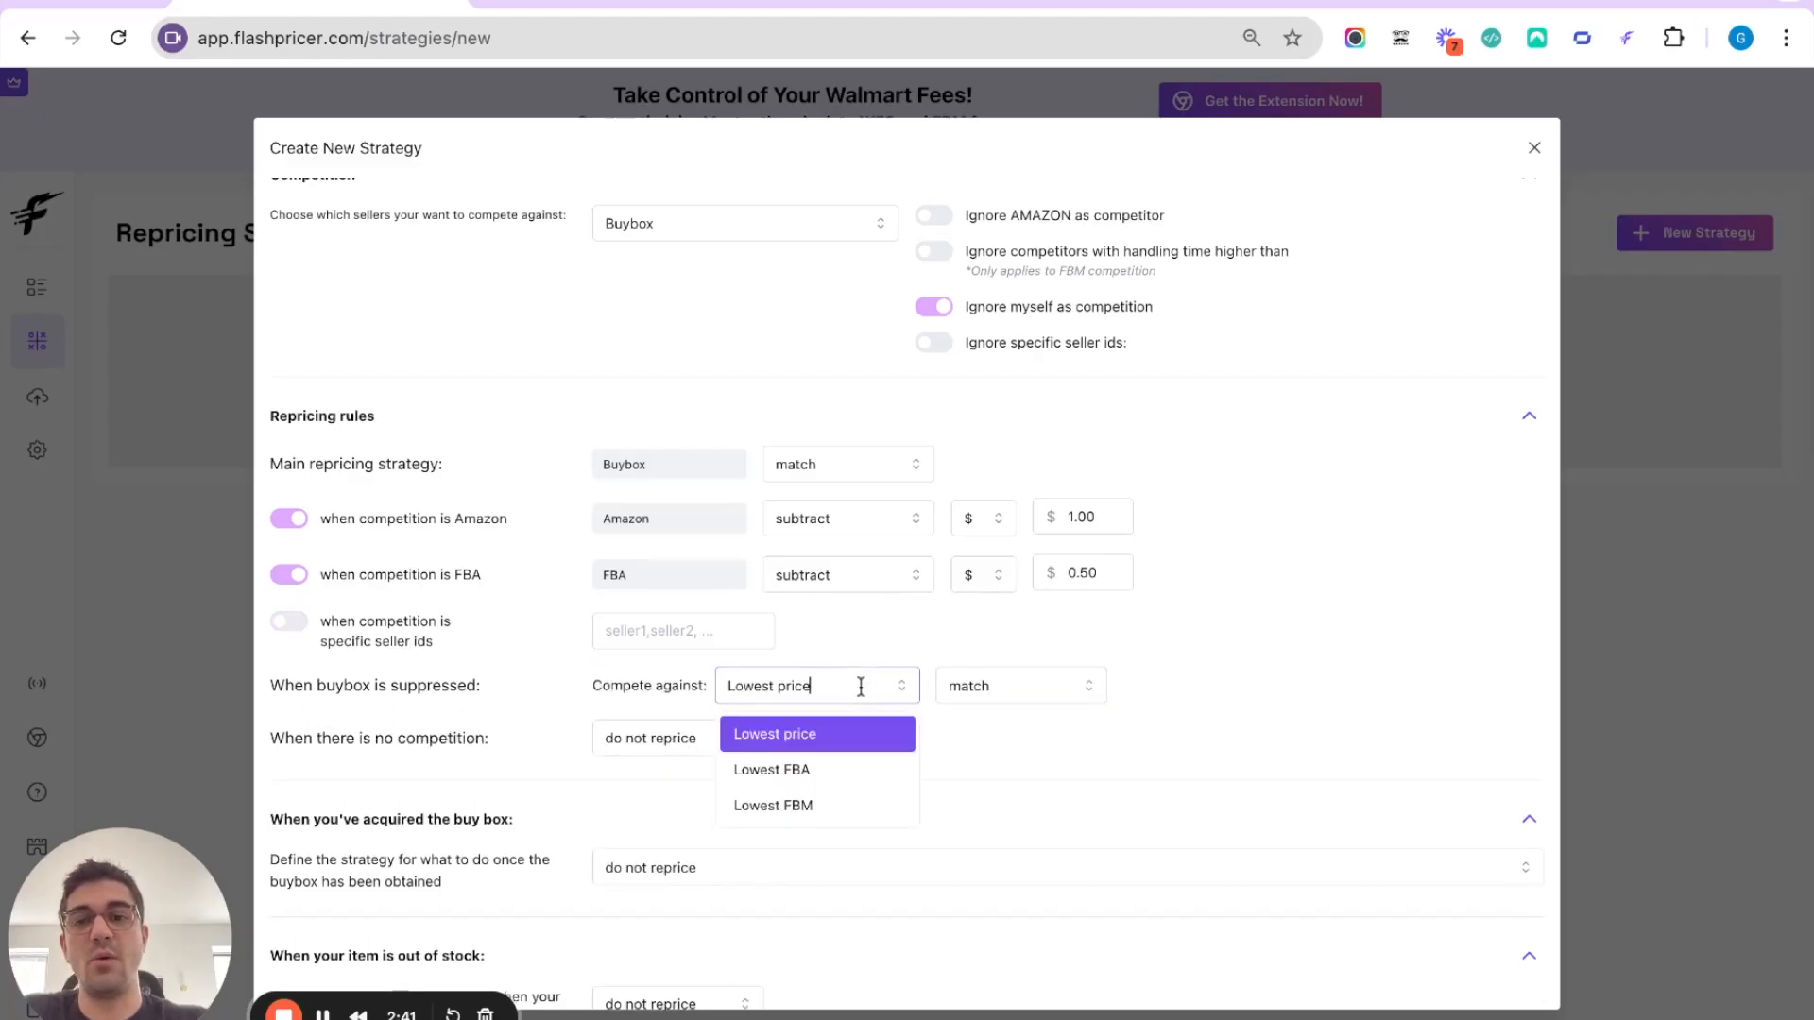
pyautogui.click(1249, 662)
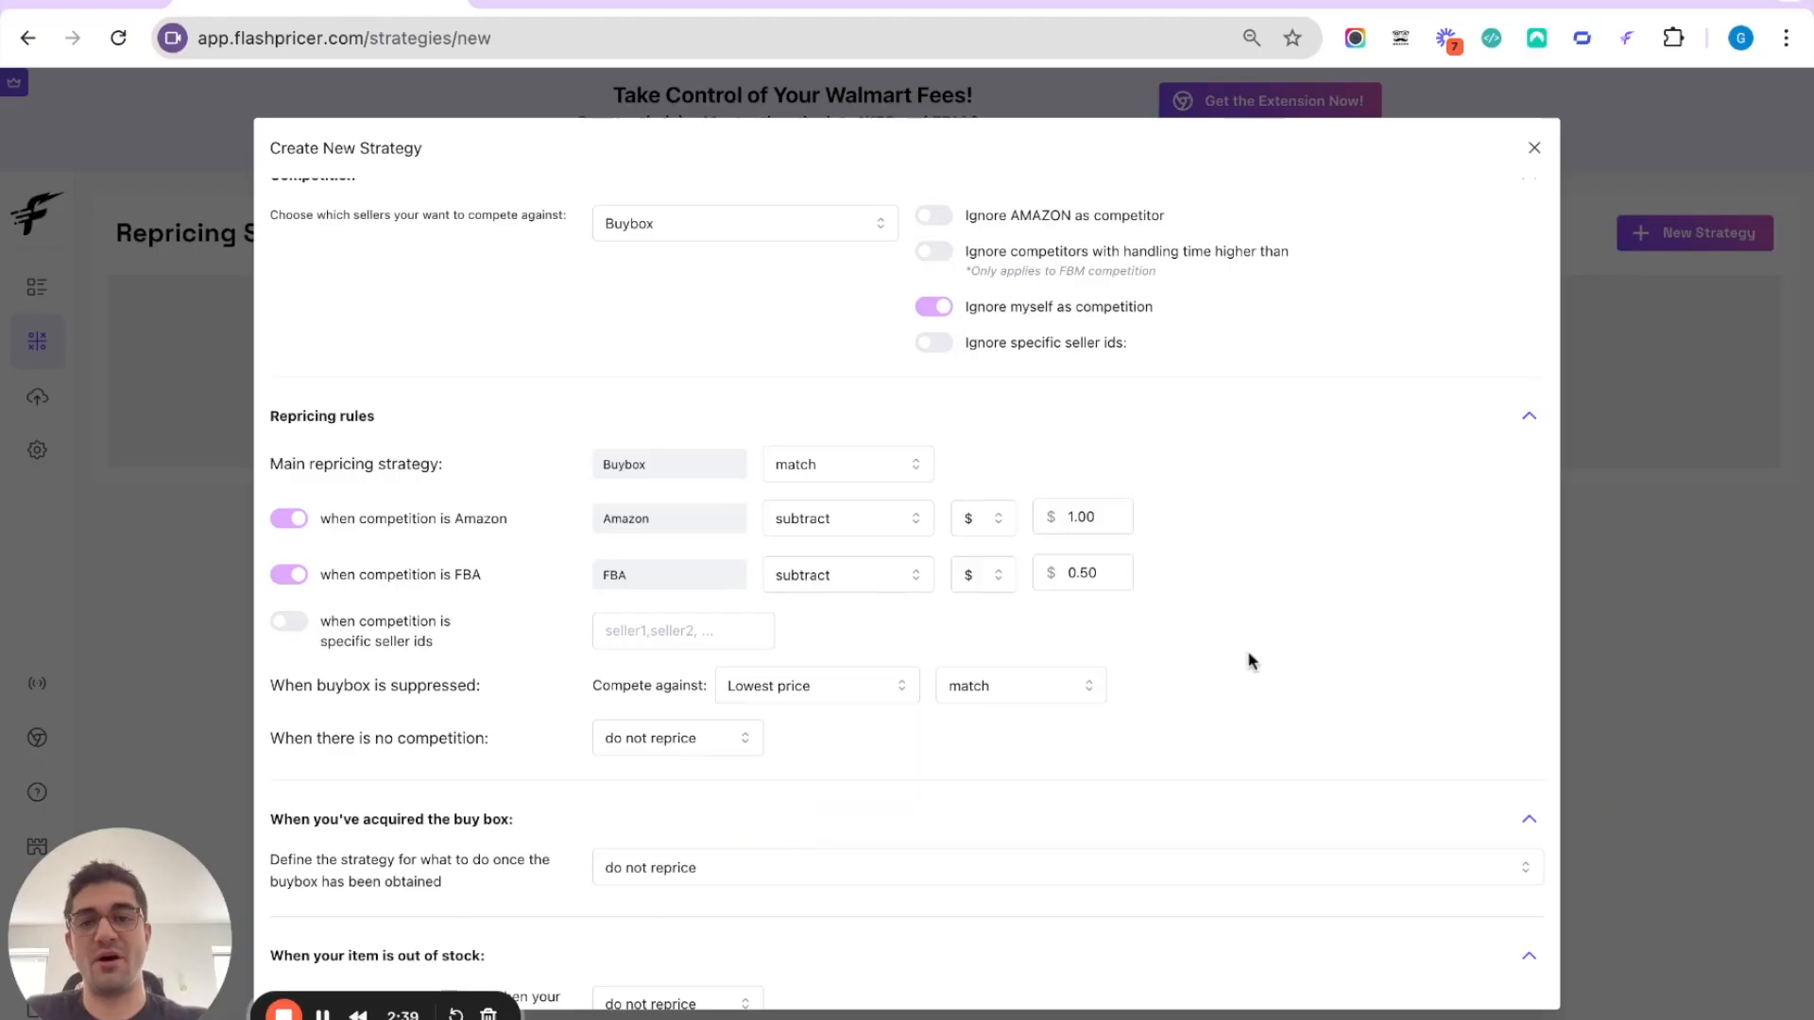
pyautogui.click(1022, 693)
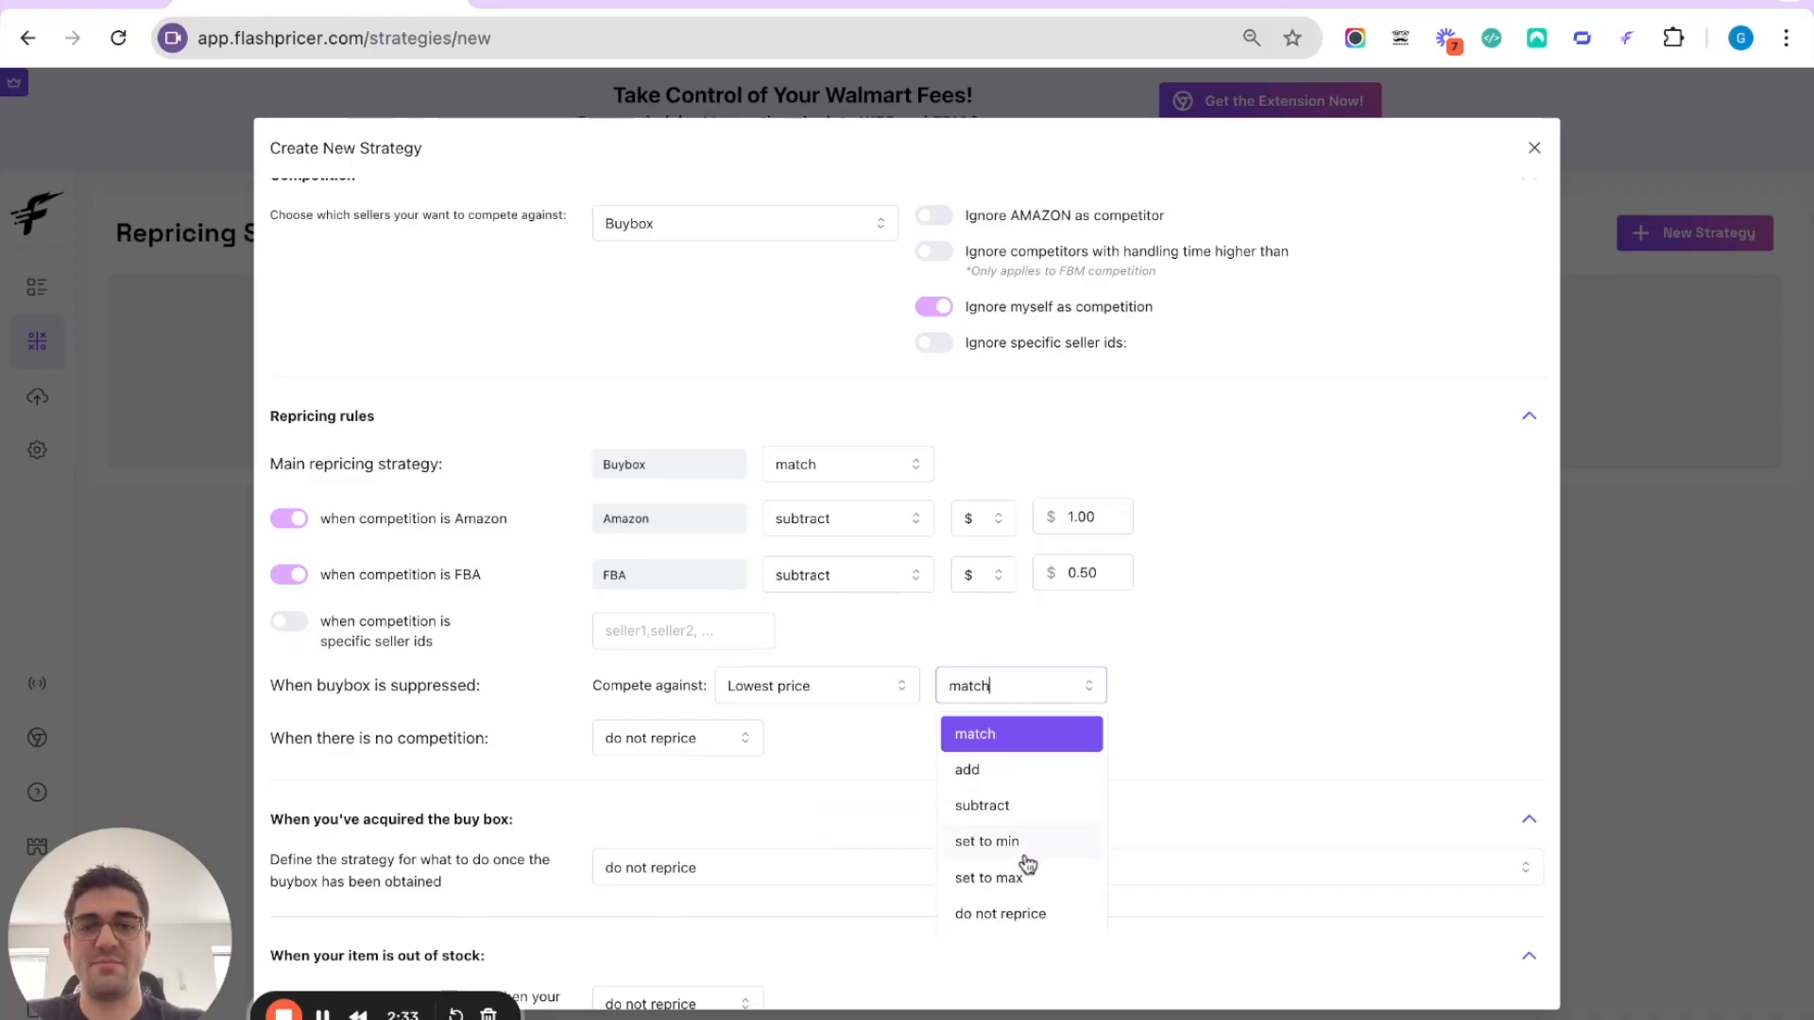
pyautogui.click(1281, 633)
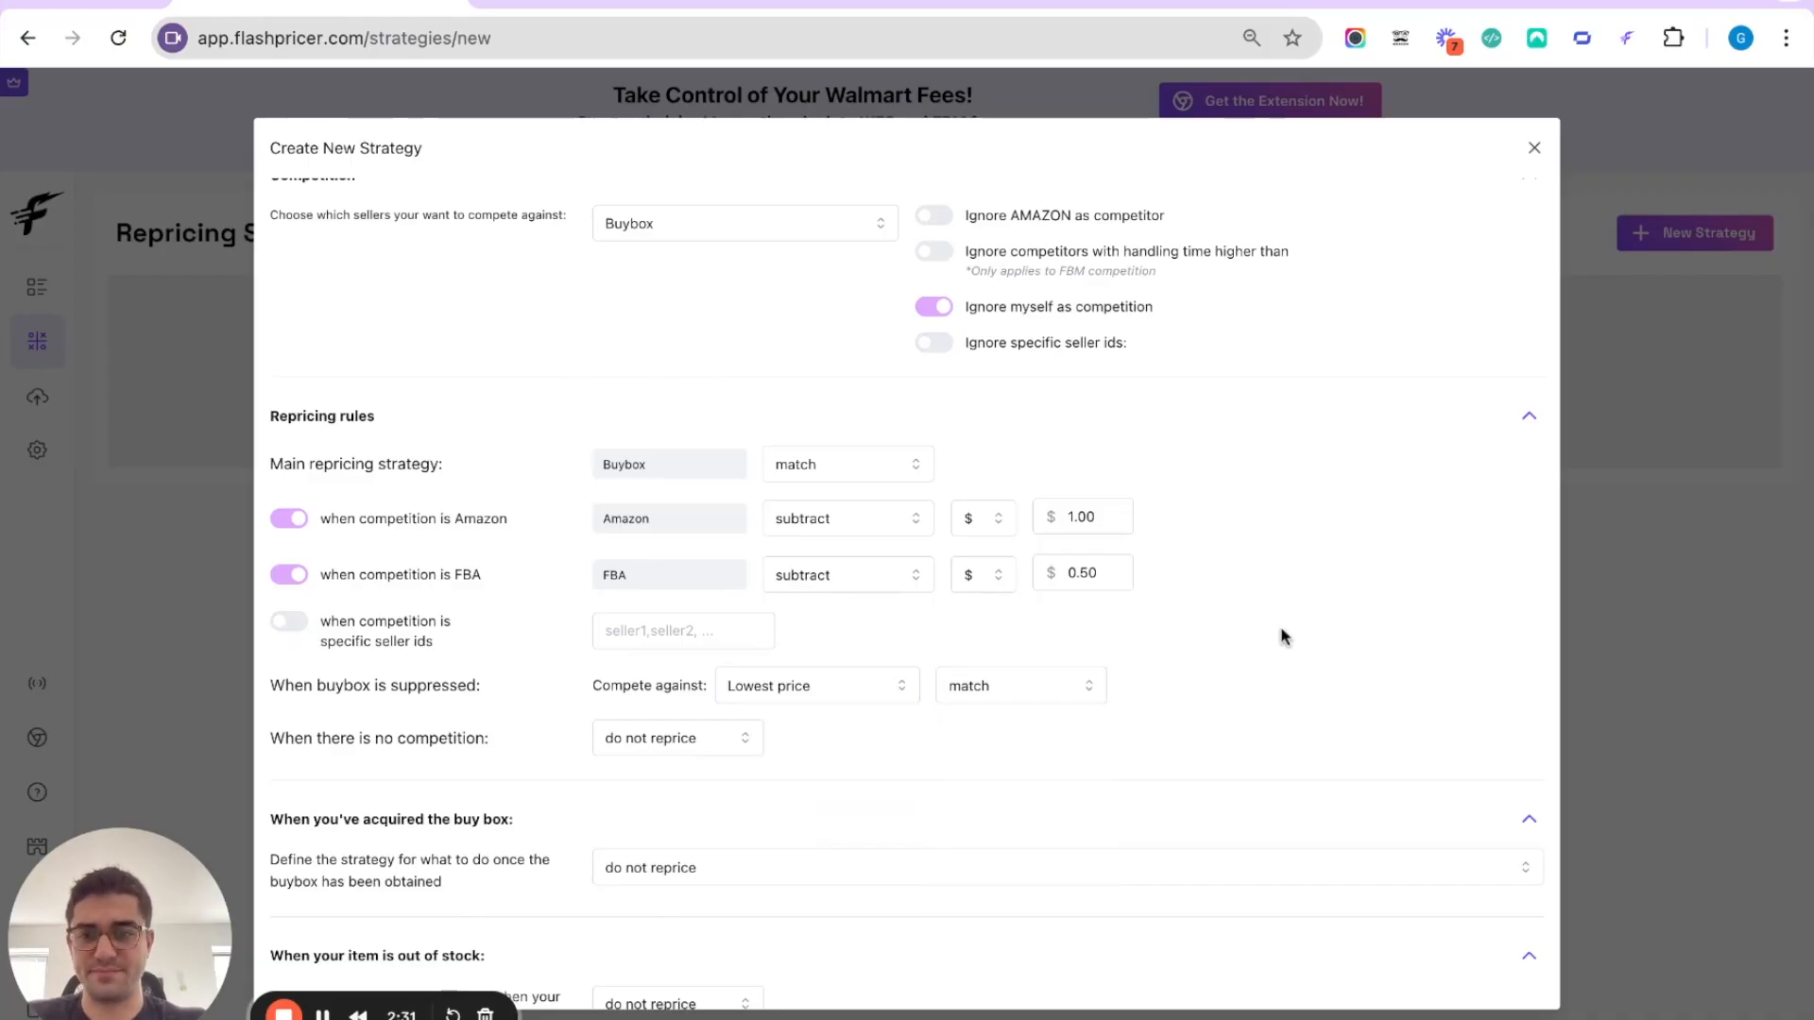
pyautogui.click(632, 741)
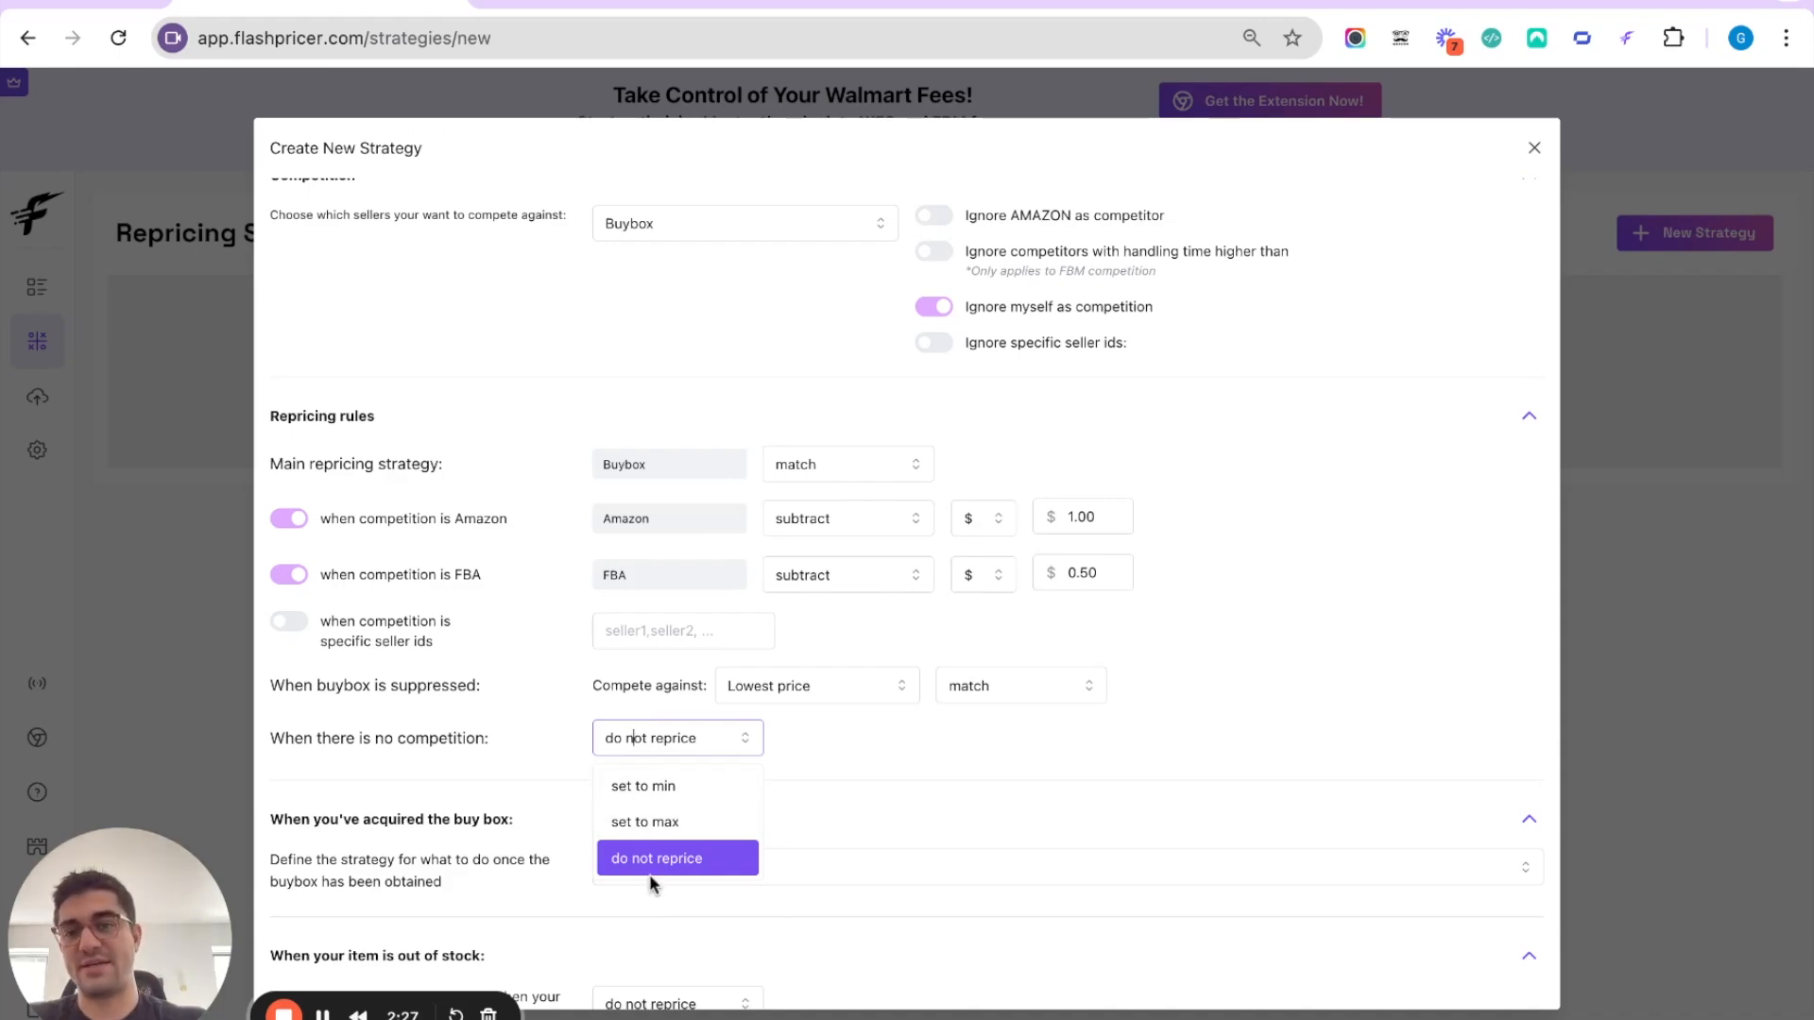
pyautogui.click(877, 767)
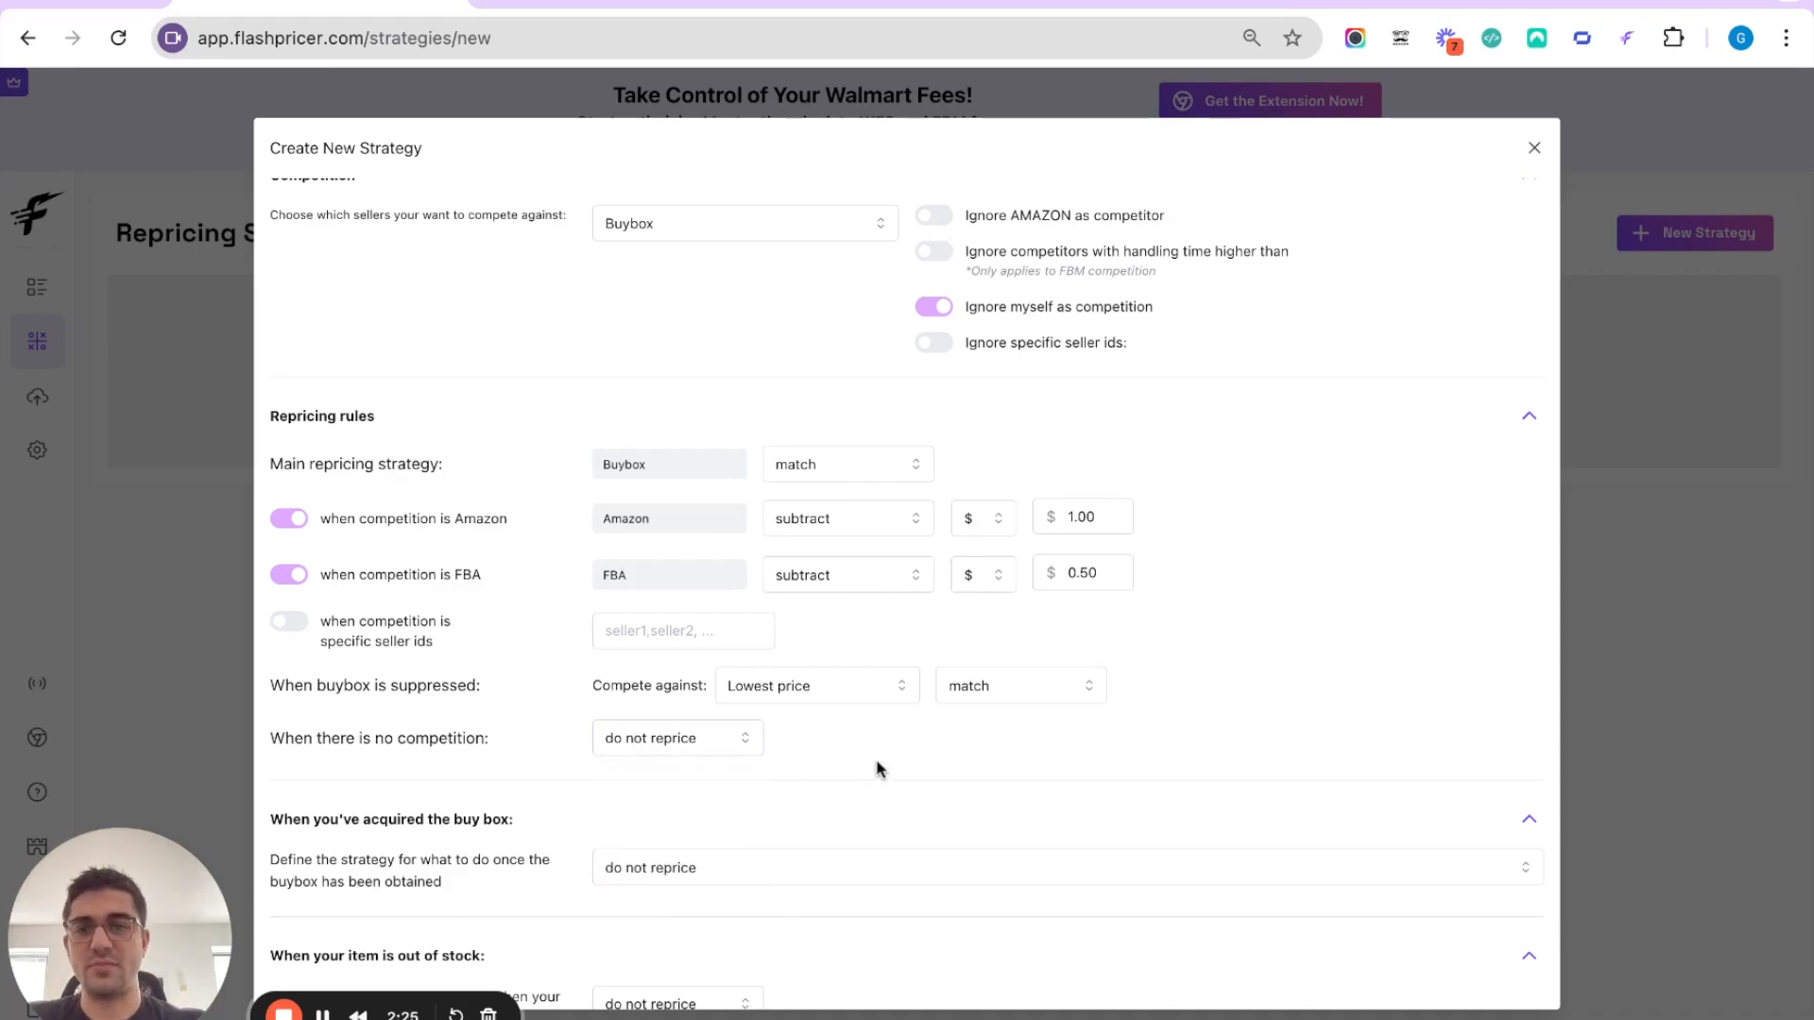
# Set the strategy for an acquired buy box to Don't lower my price.
pyautogui.scroll(-3, 878, 767)
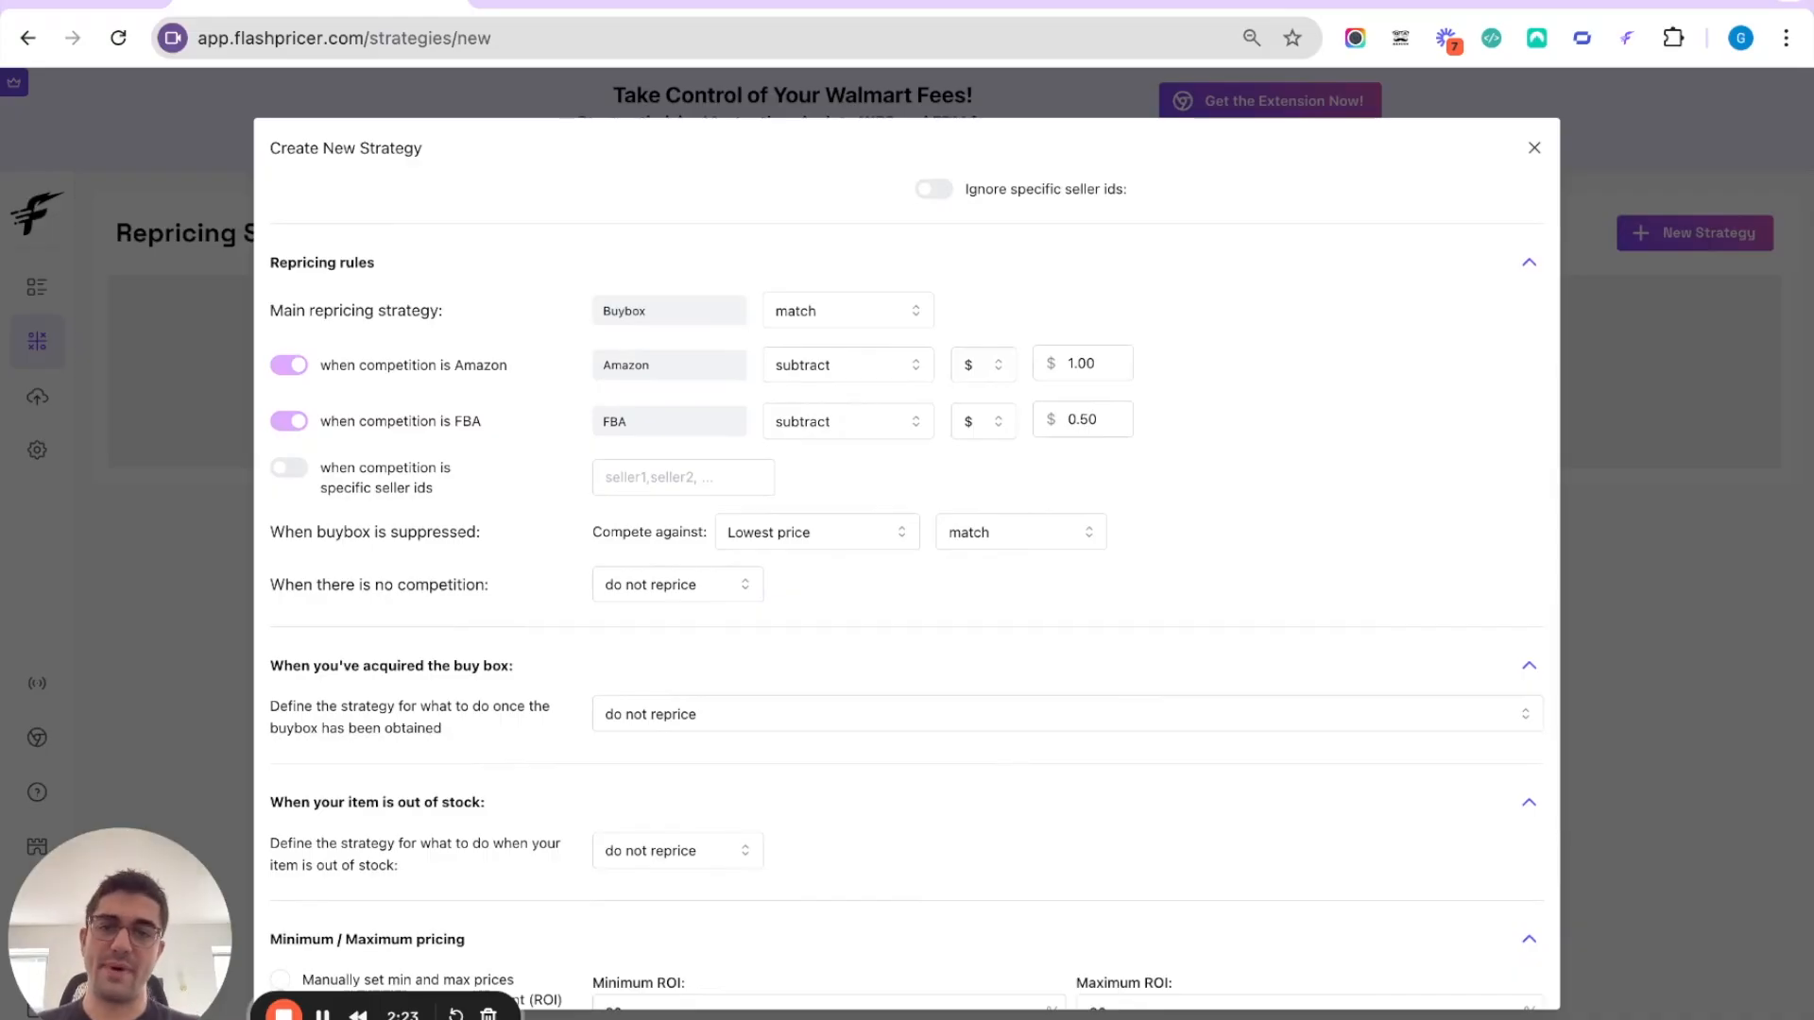
pyautogui.scroll(-1, 873, 722)
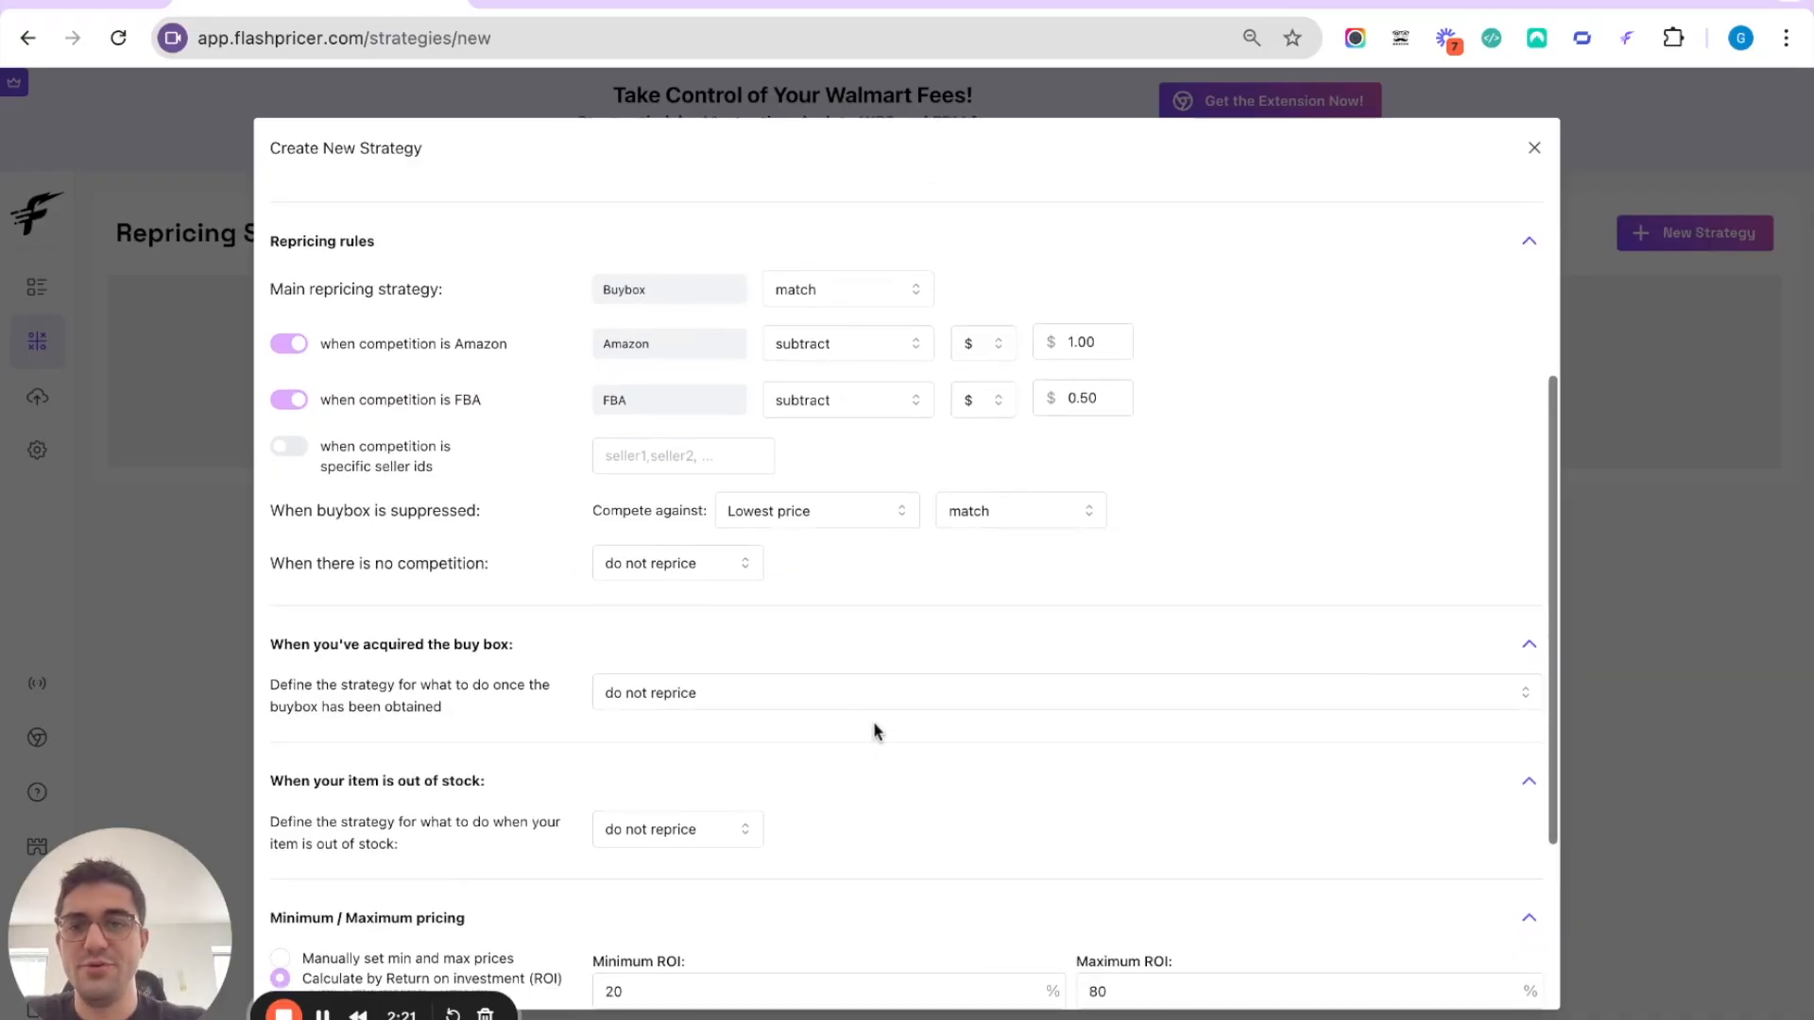
pyautogui.click(858, 686)
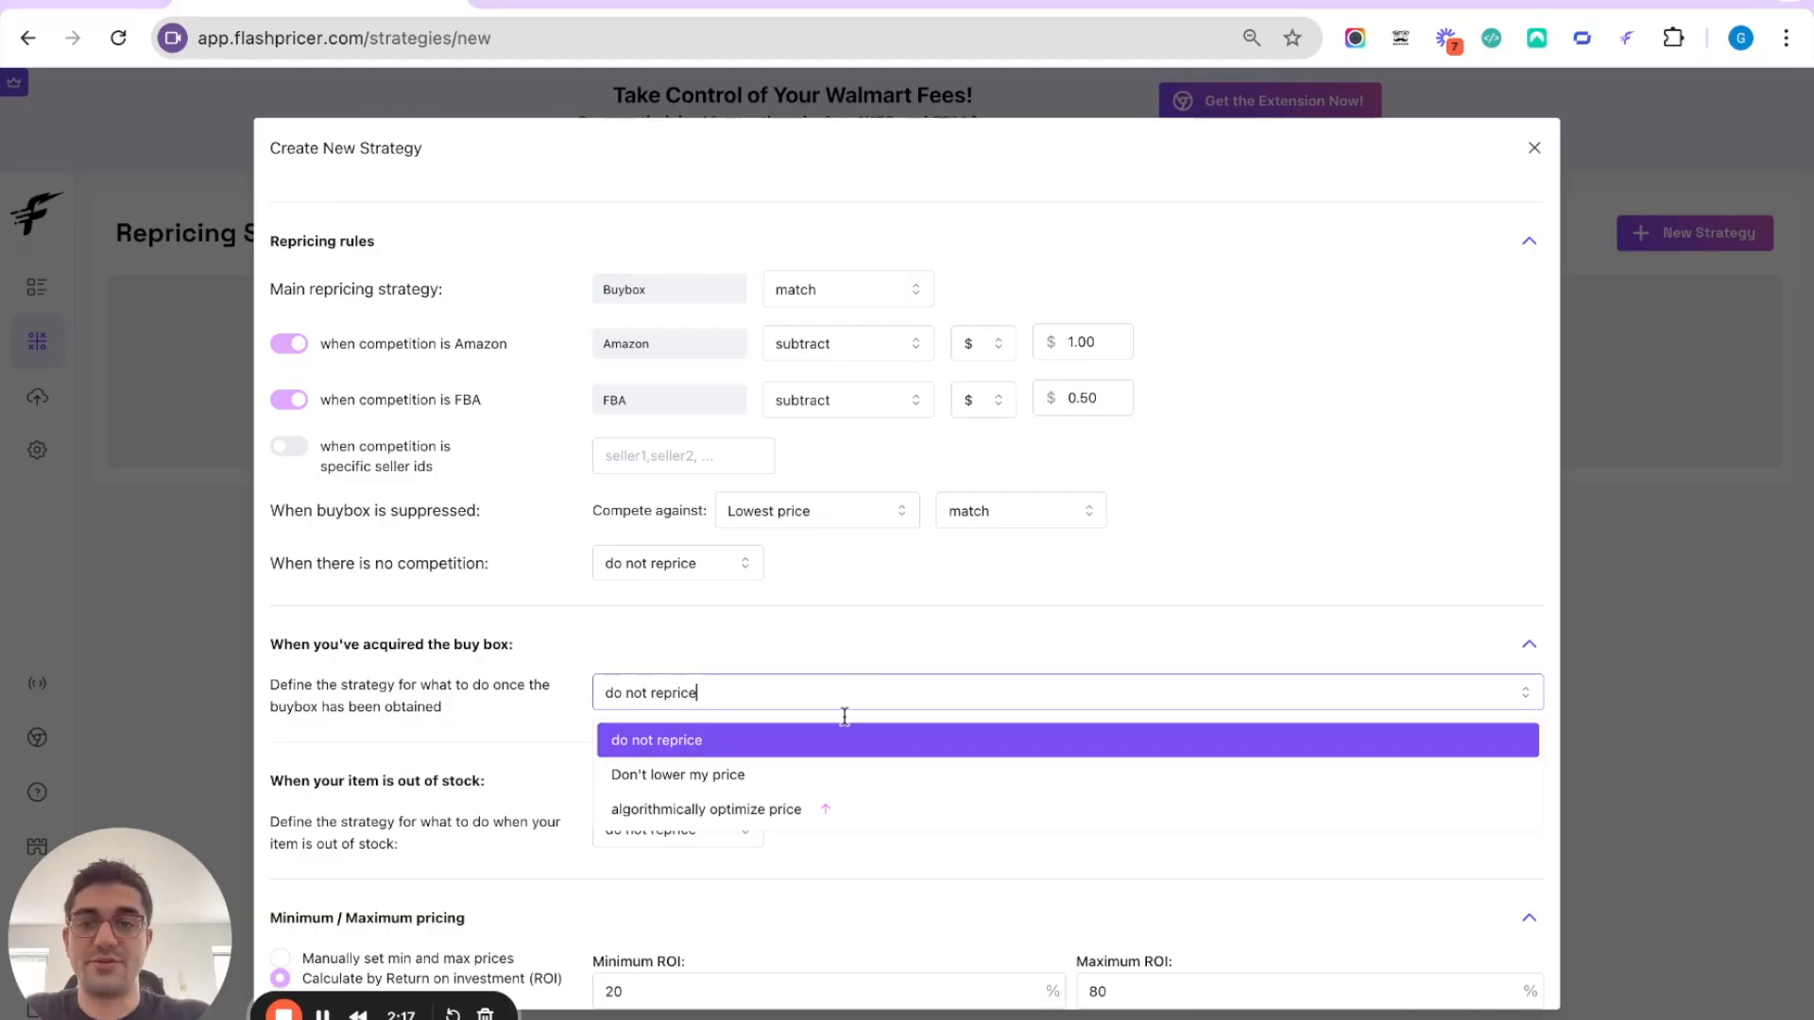
pyautogui.click(813, 781)
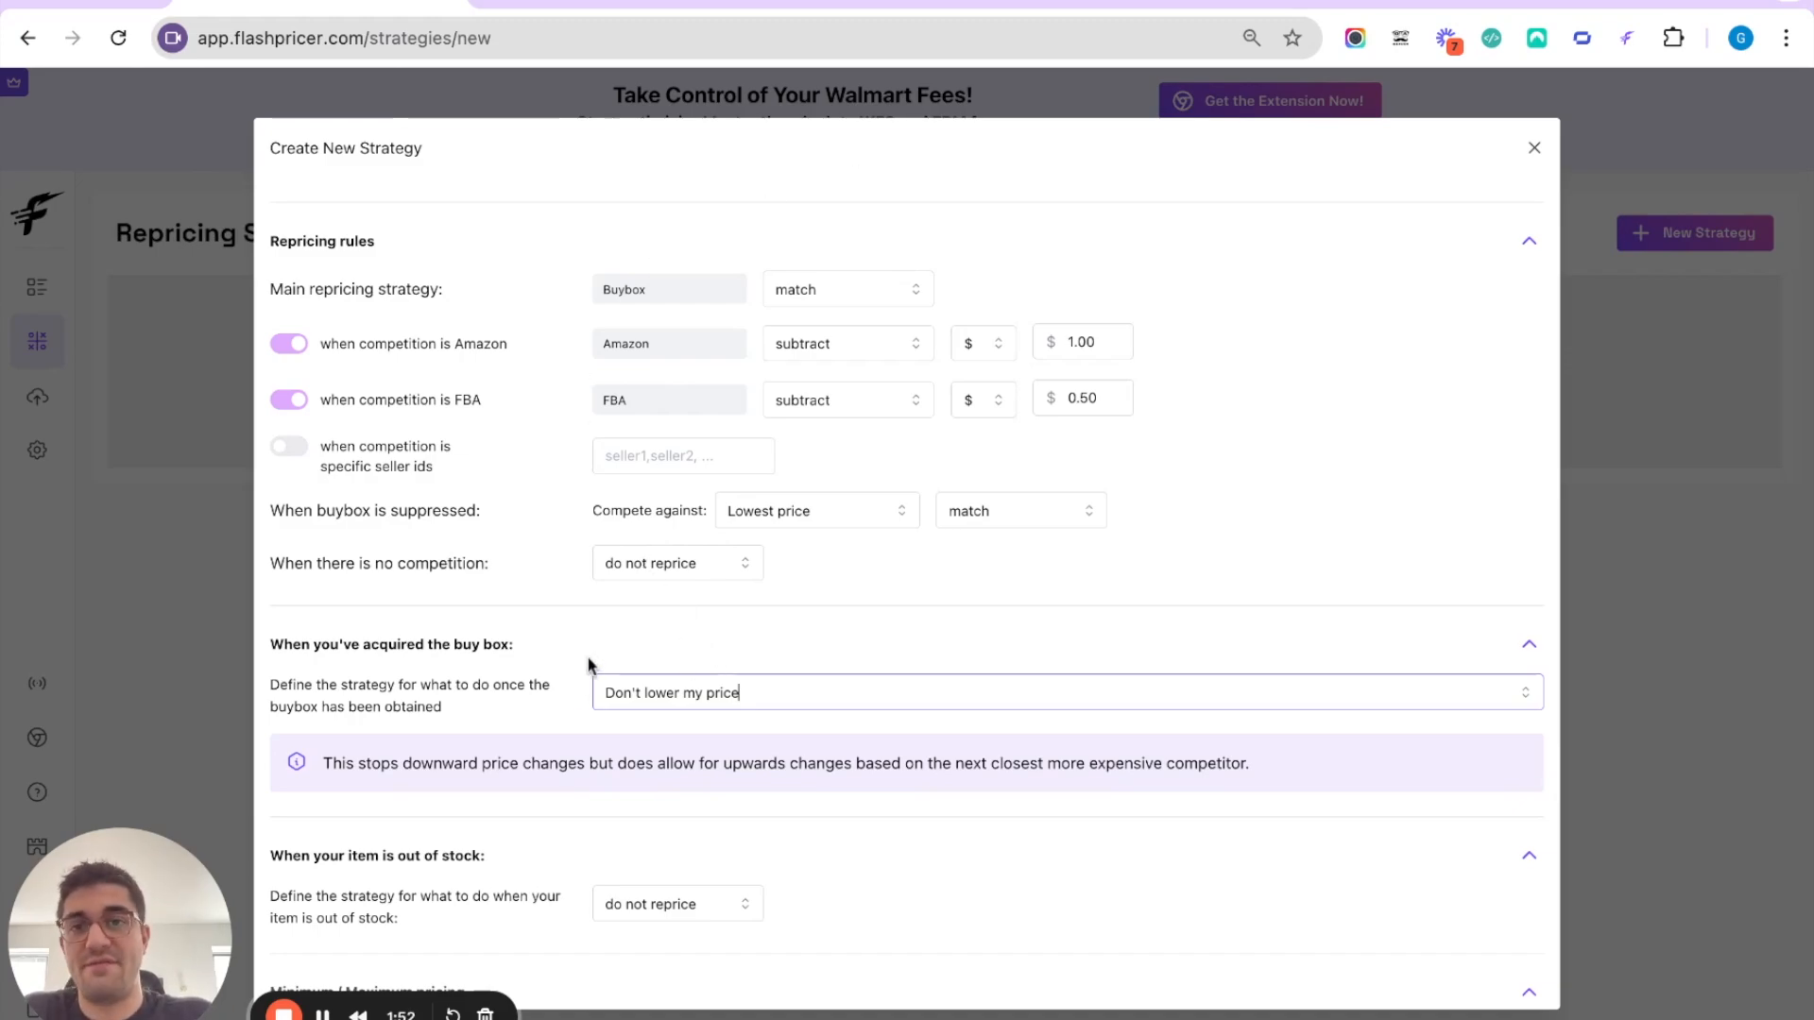
pyautogui.doubleClick(615, 401)
pyautogui.click(640, 420)
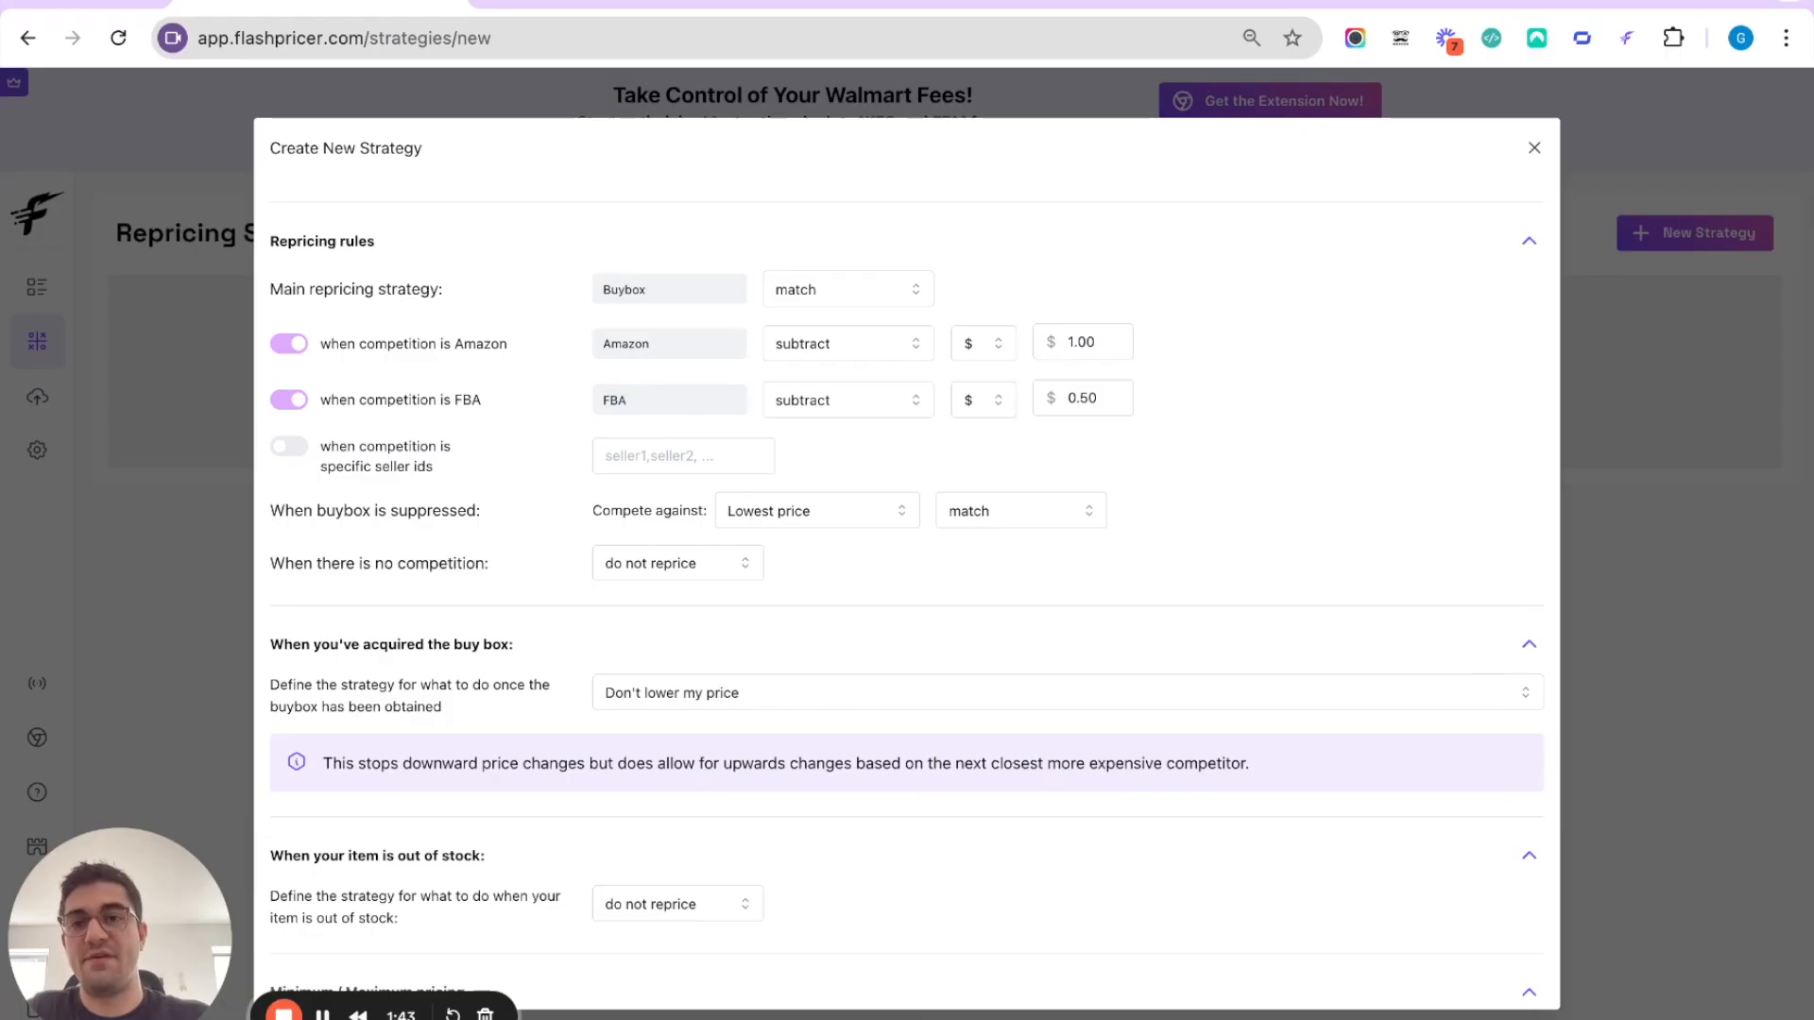
pyautogui.click(607, 341)
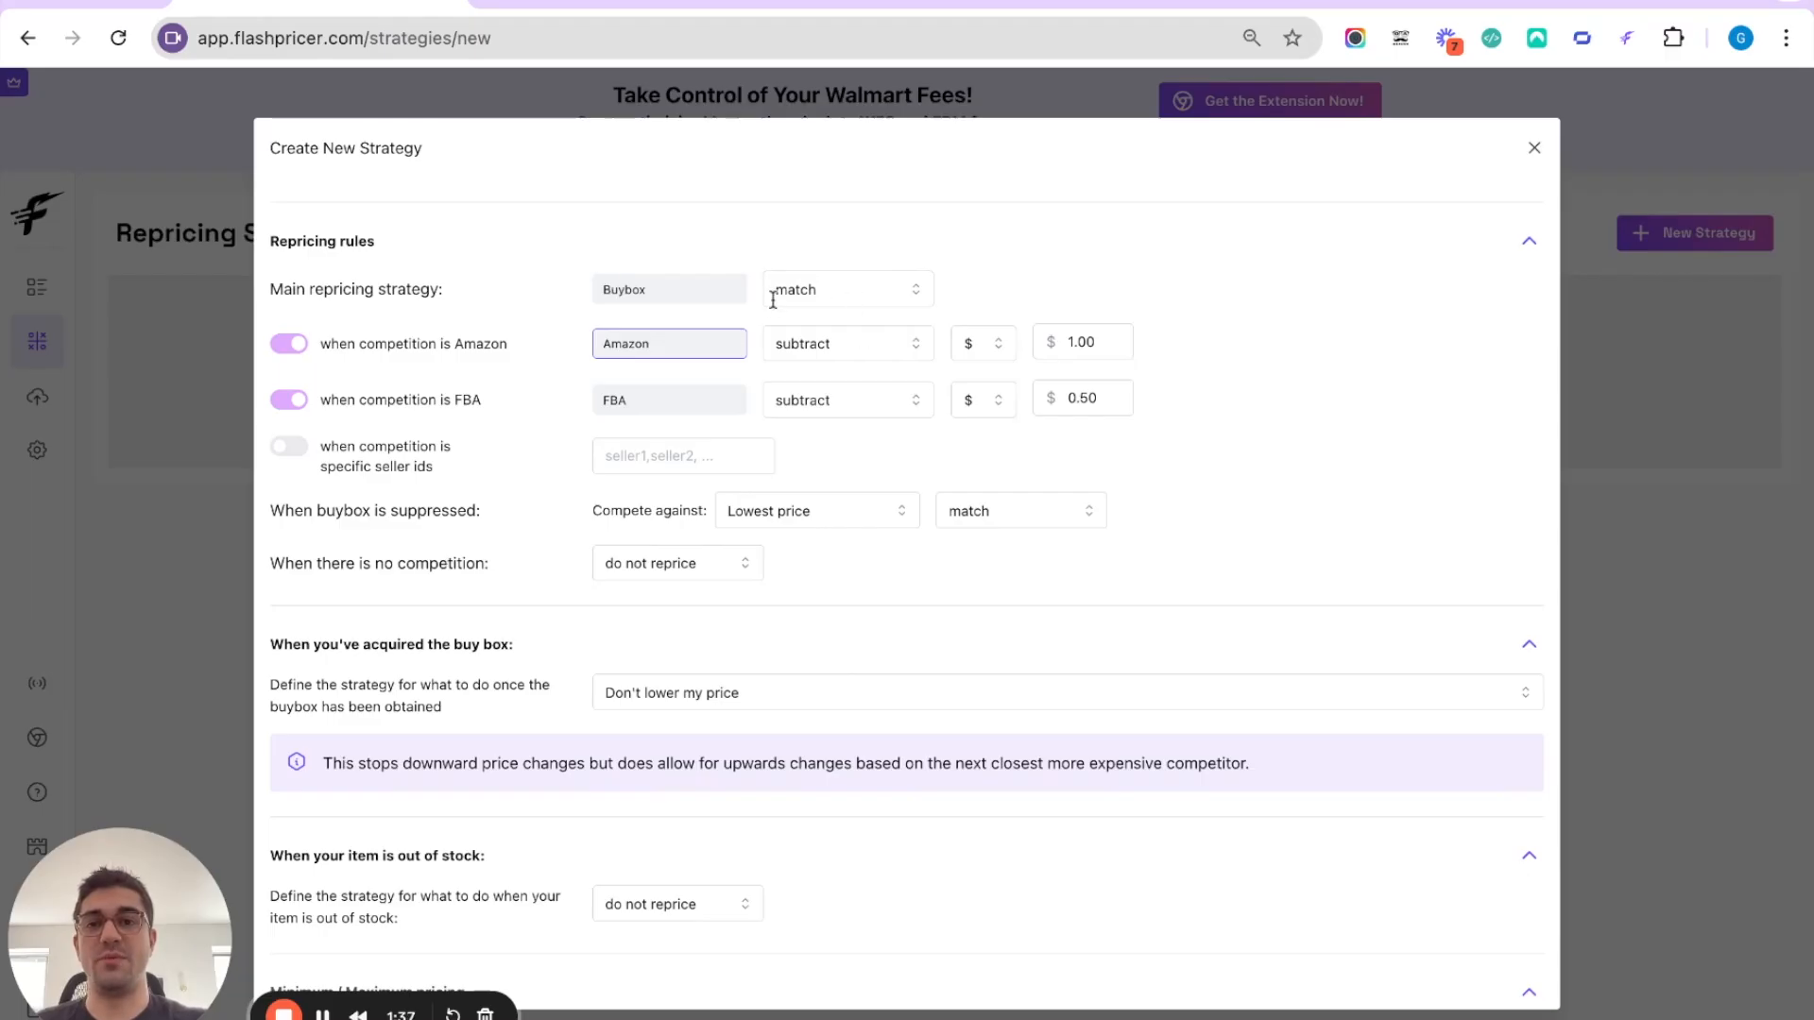
# Try algorithmically optimize price for the acquired buy box, and switch the strategy back to Don't lower my price.
pyautogui.scroll(-2, 688, 635)
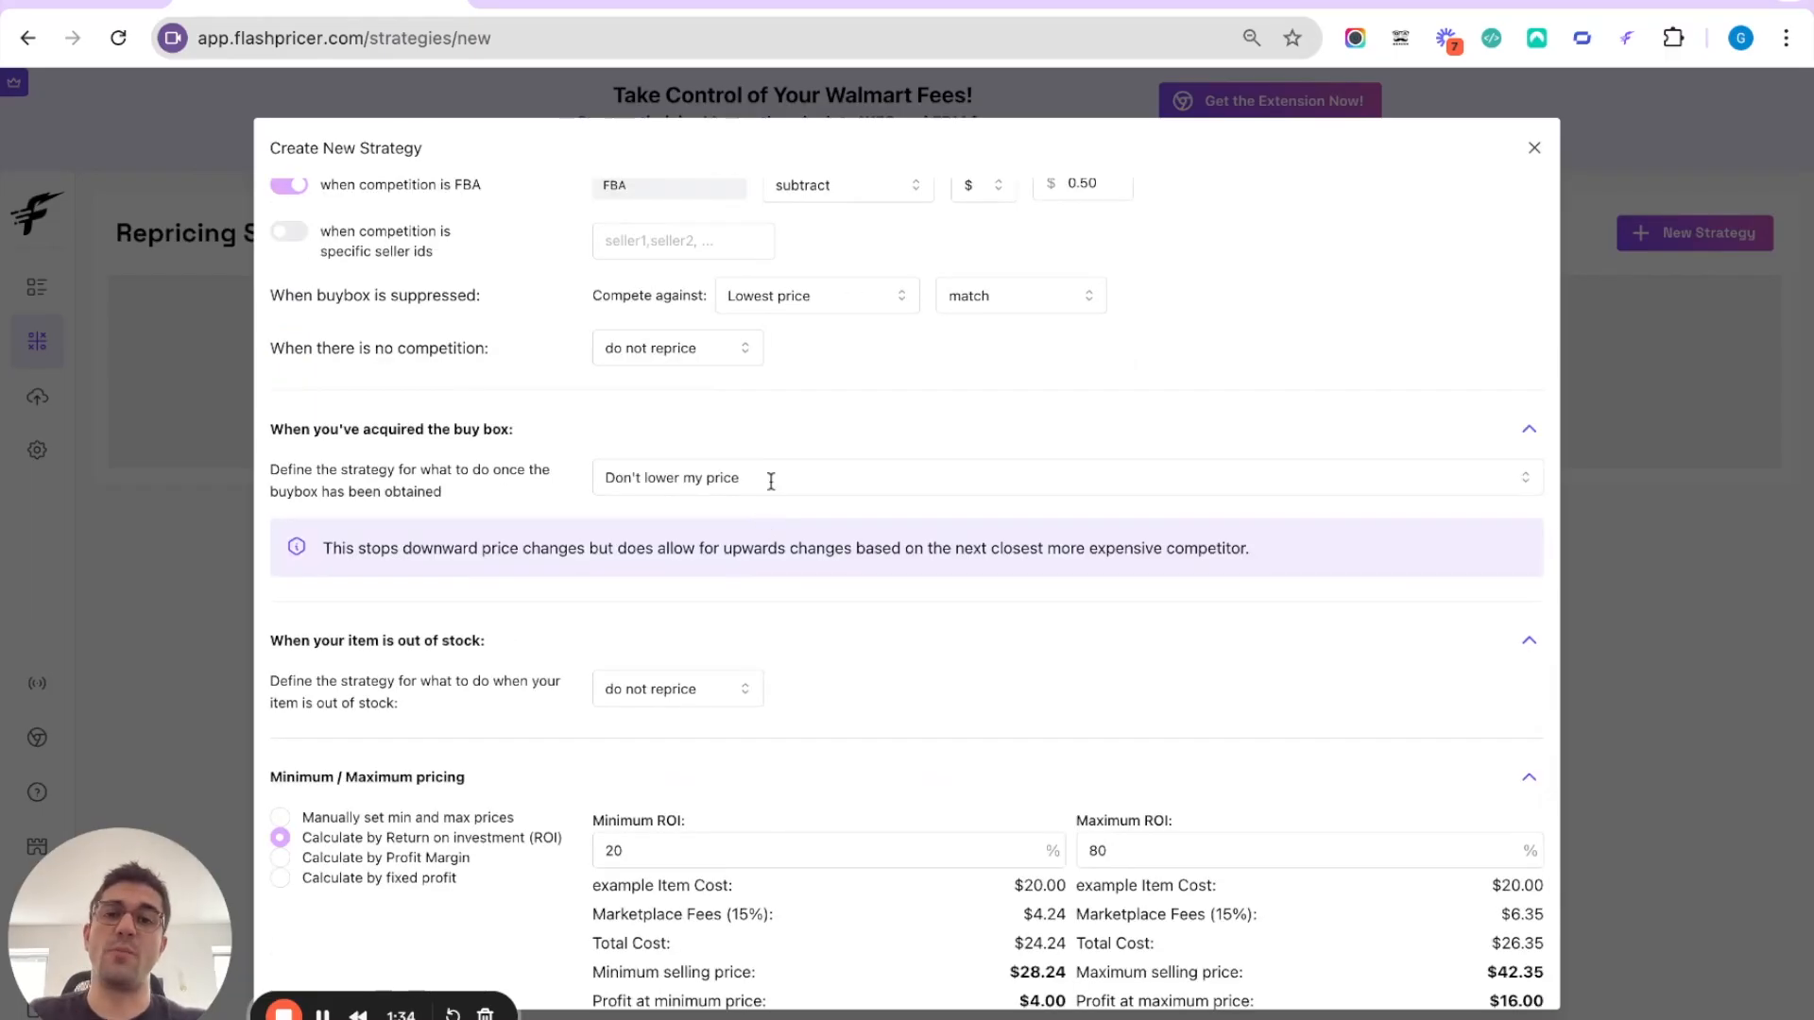
pyautogui.click(771, 481)
pyautogui.click(704, 590)
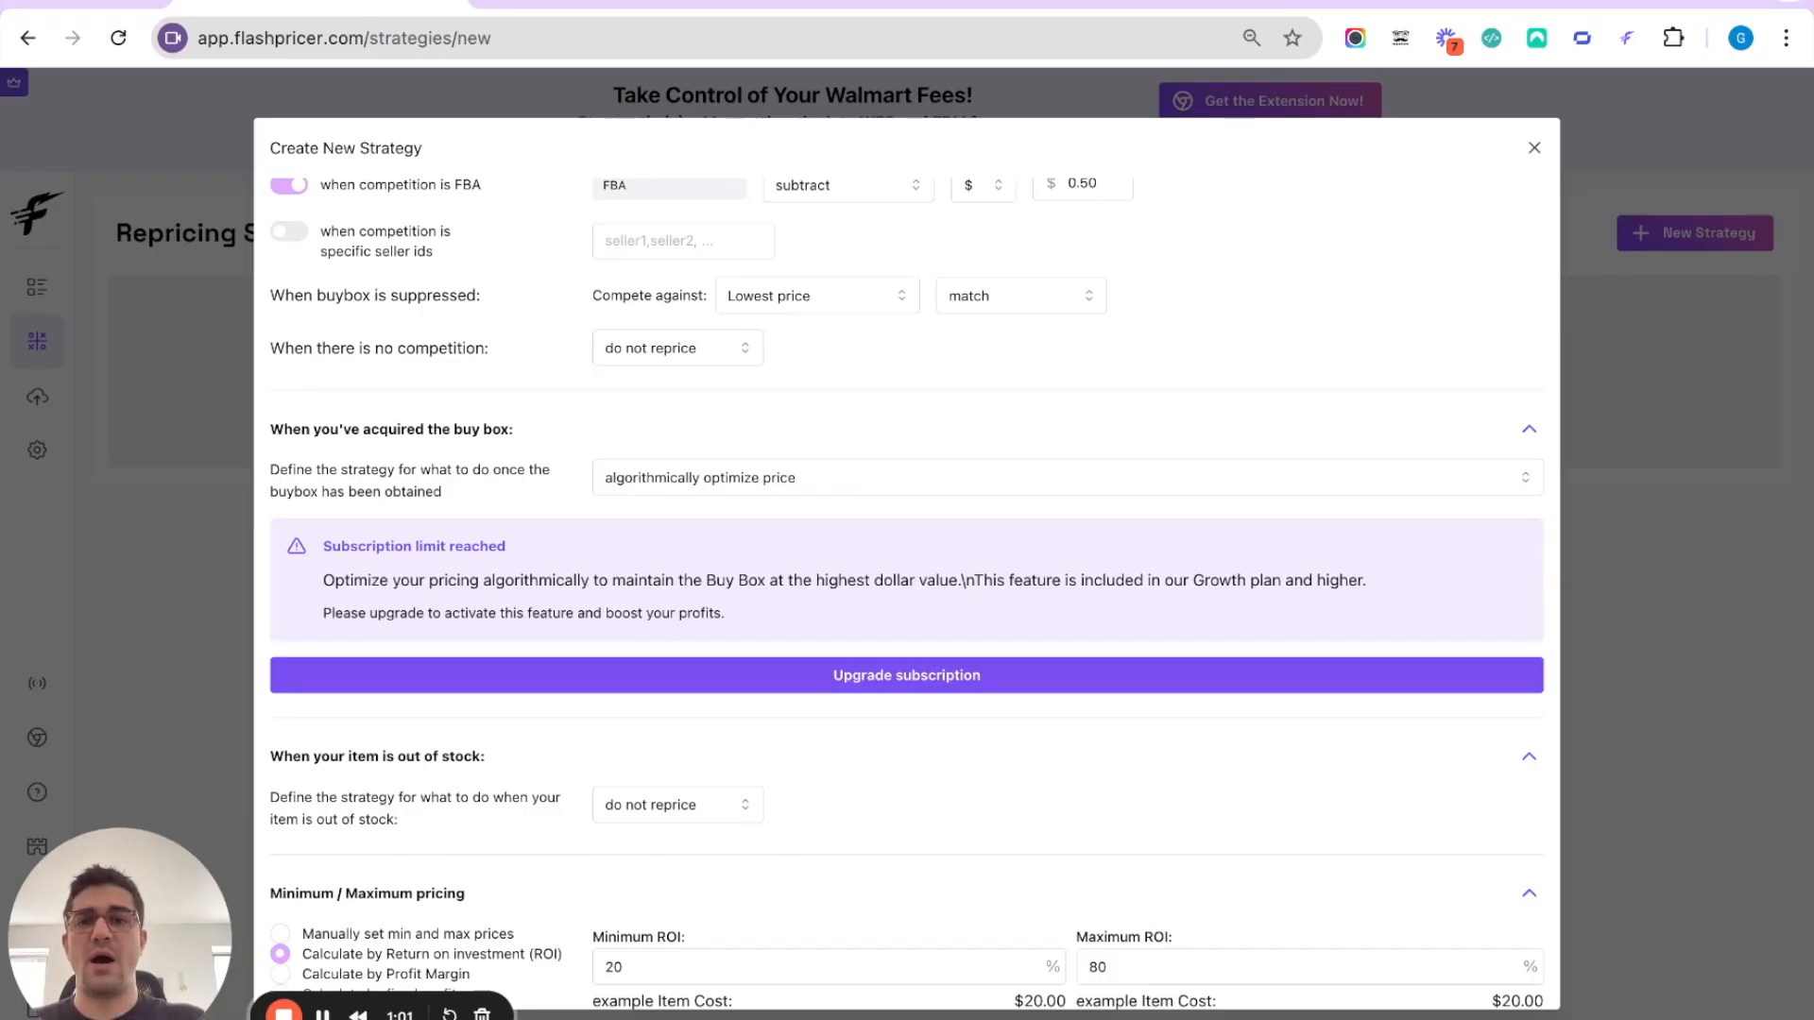
pyautogui.click(779, 477)
pyautogui.click(741, 561)
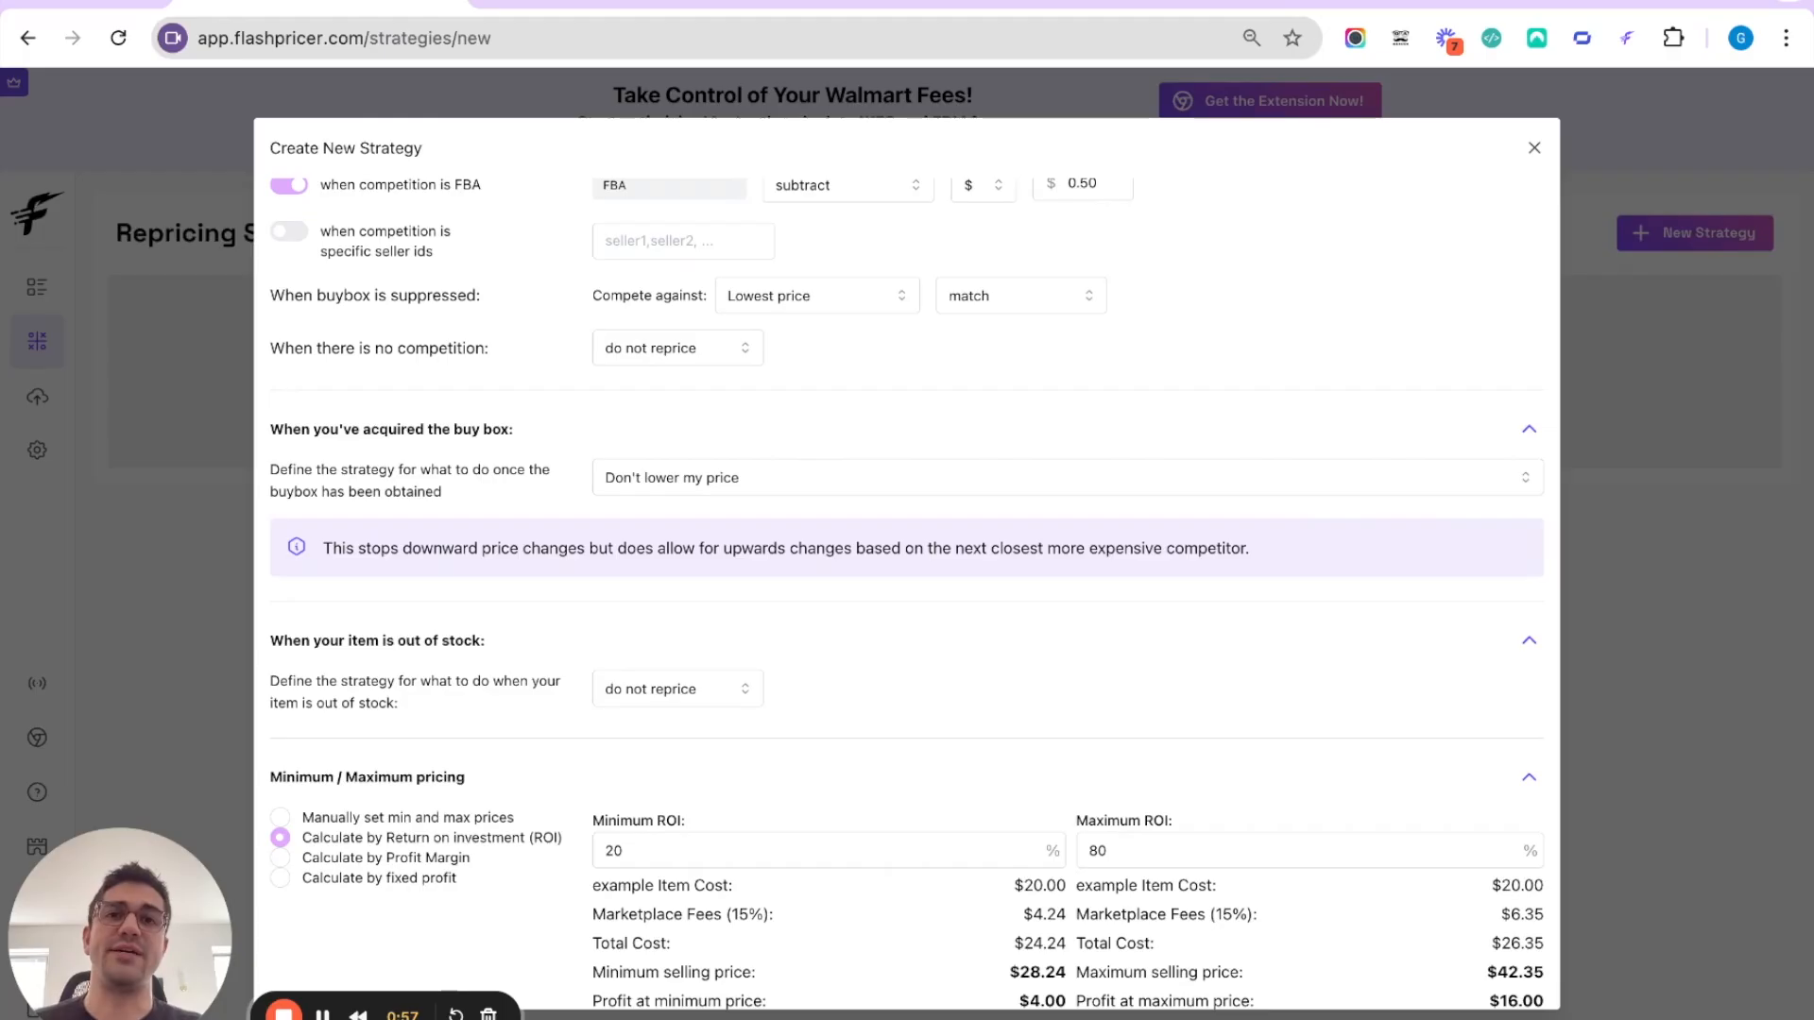
pyautogui.click(741, 477)
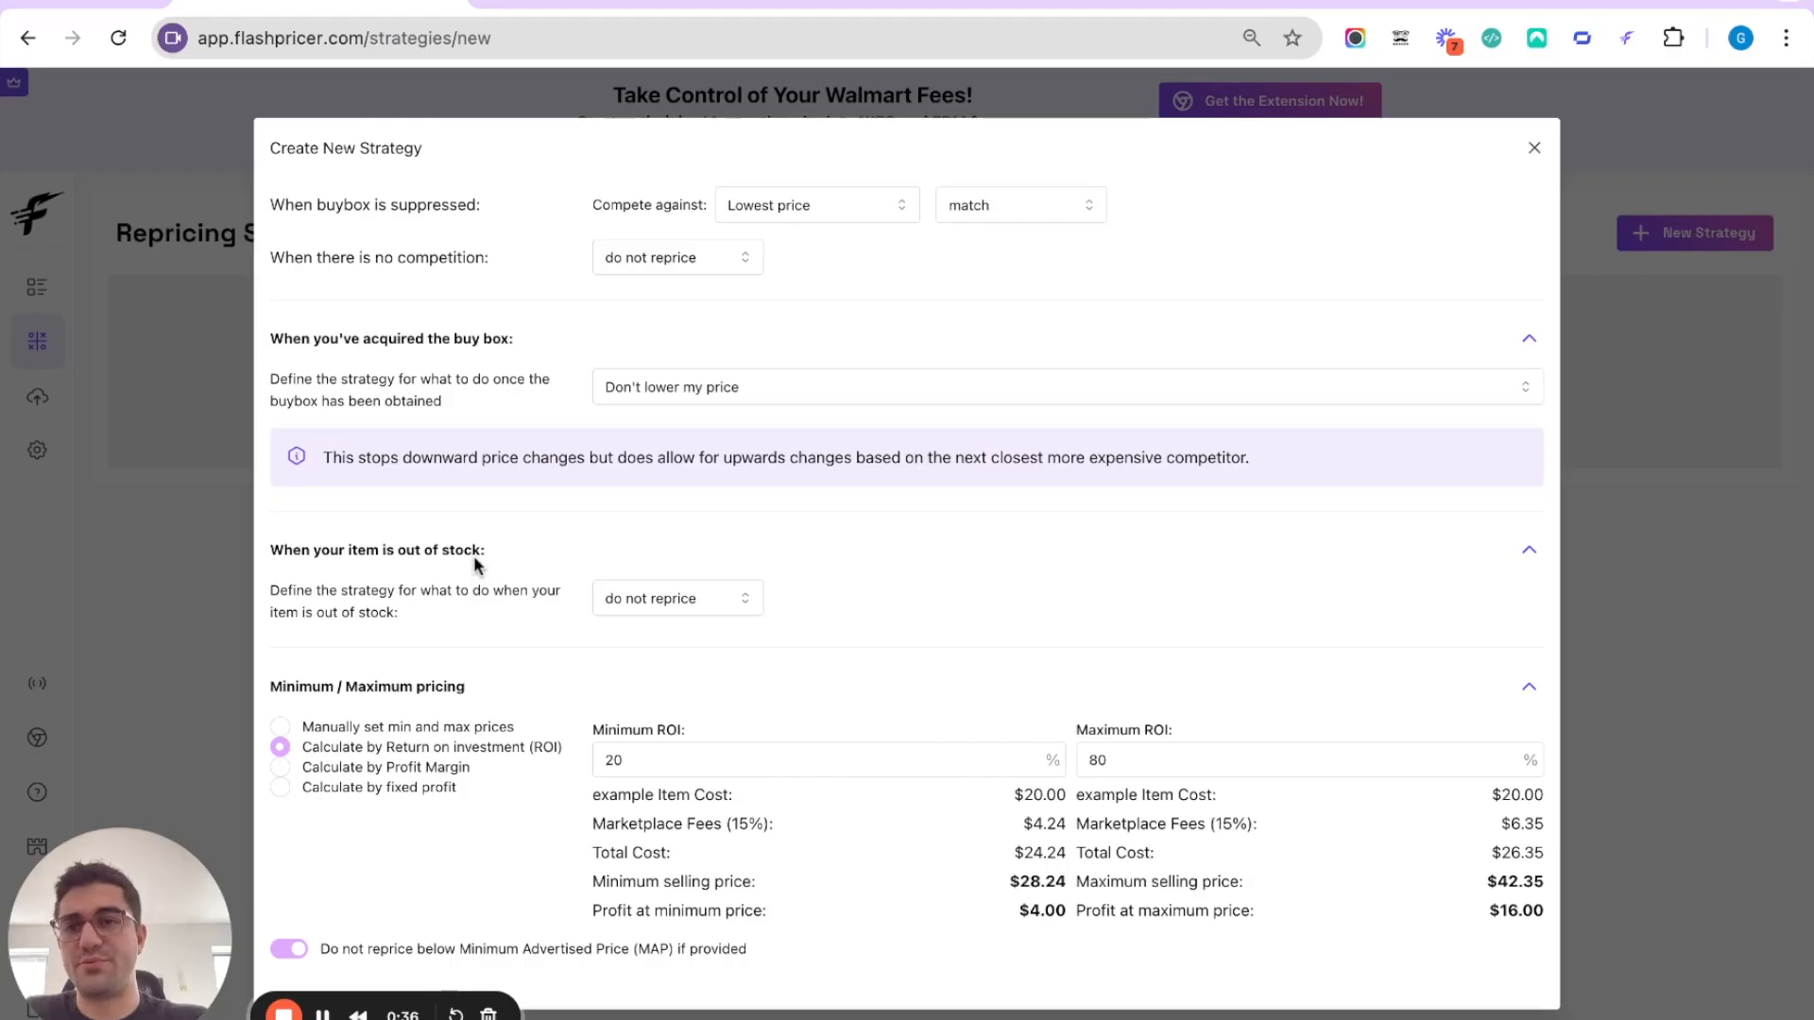
# Set the strategy for an out-of-stock item to match the Buybox.
pyautogui.moveTo(272, 550); pyautogui.dragTo(270, 547)
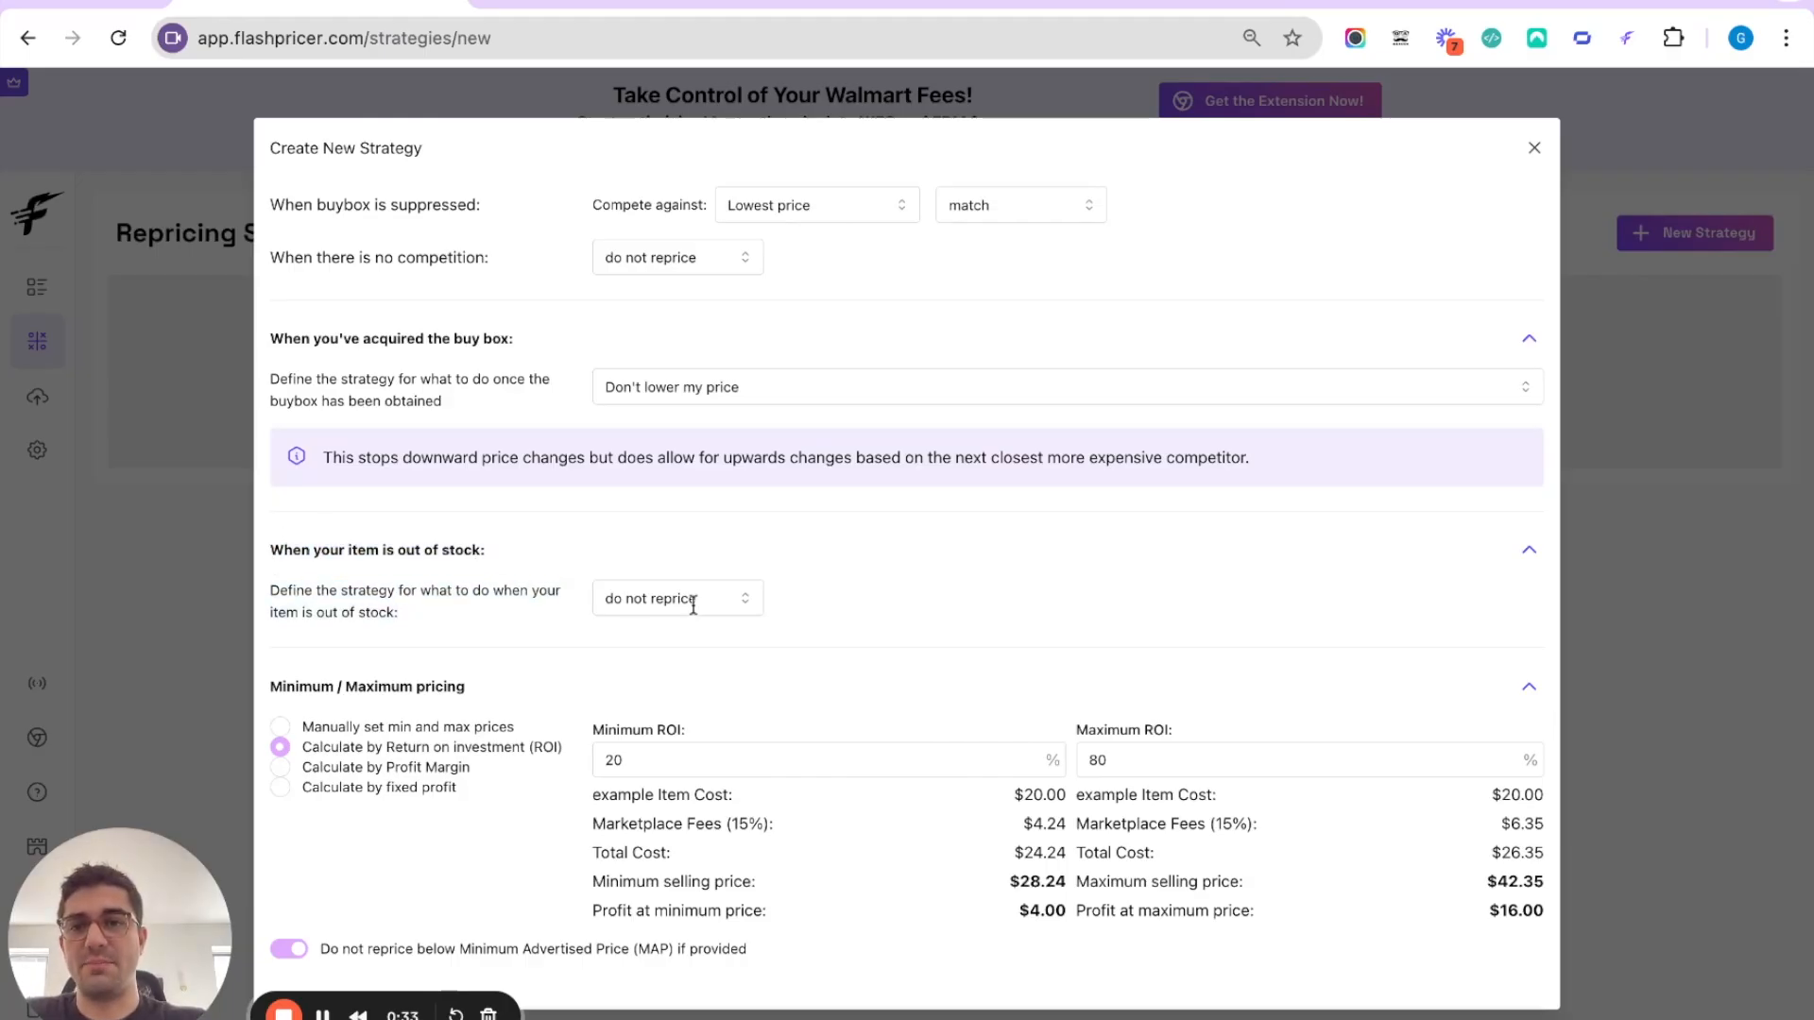
pyautogui.click(693, 606)
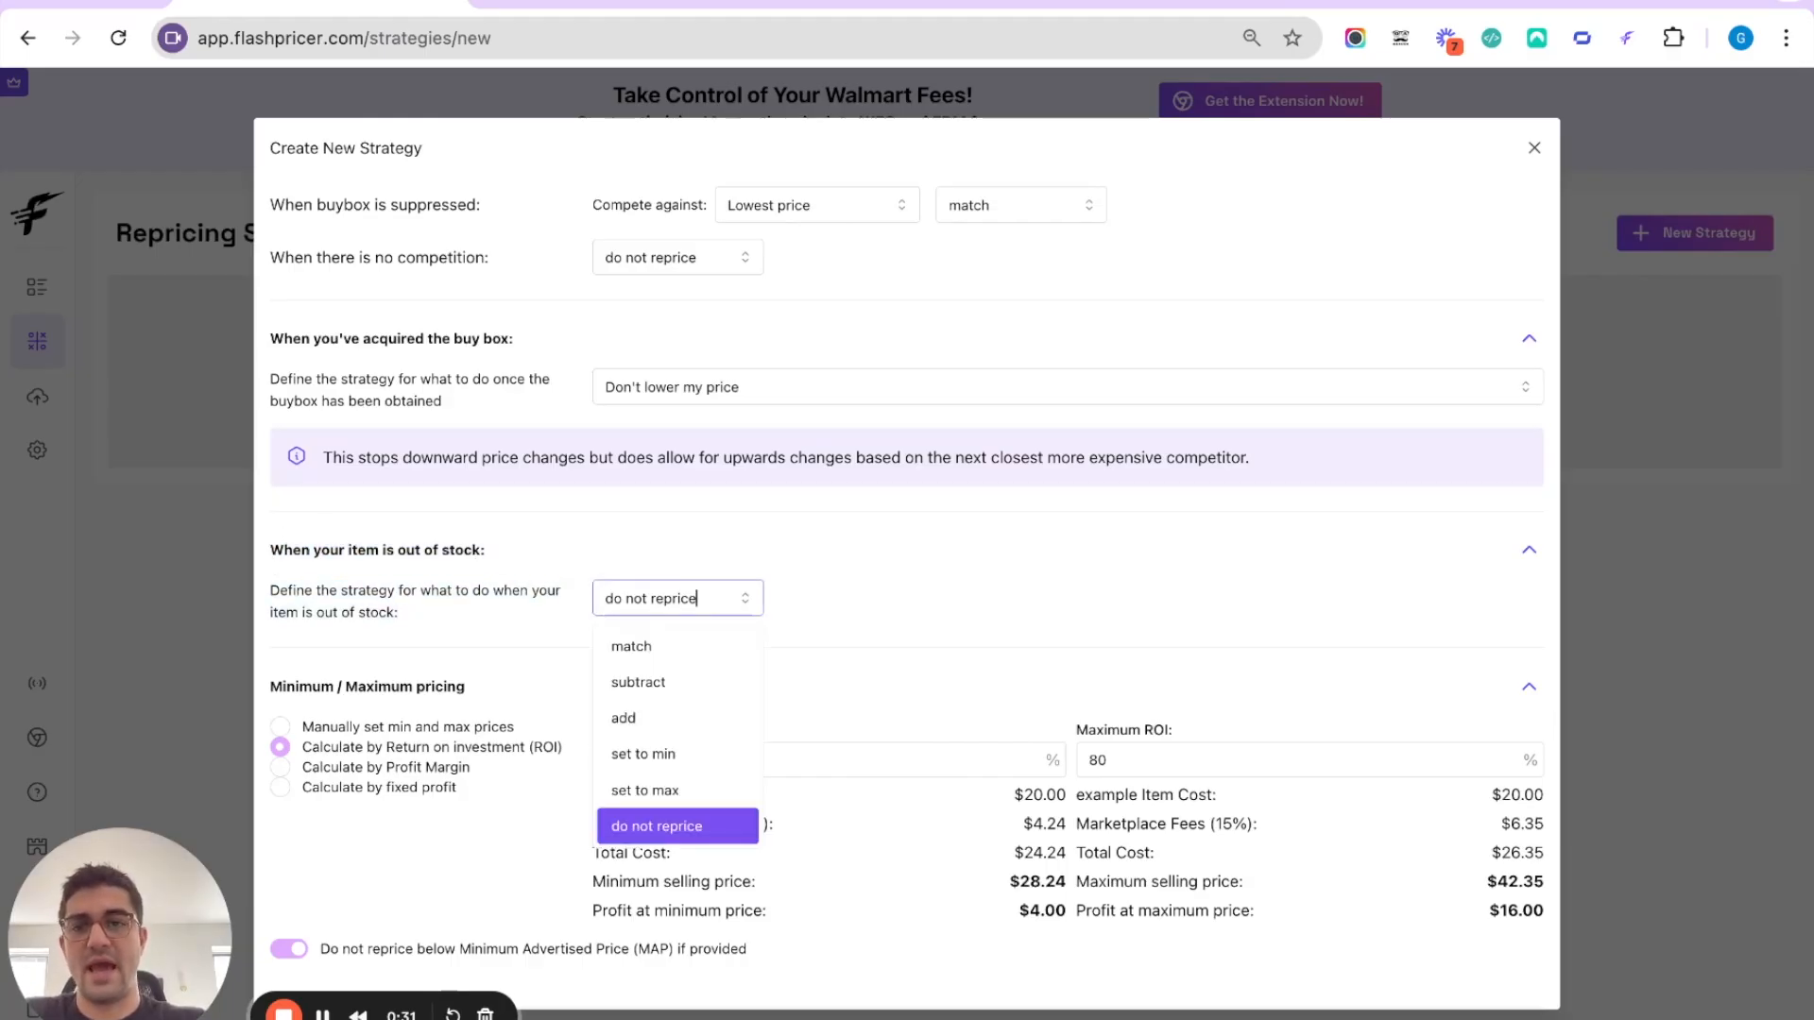
pyautogui.click(687, 652)
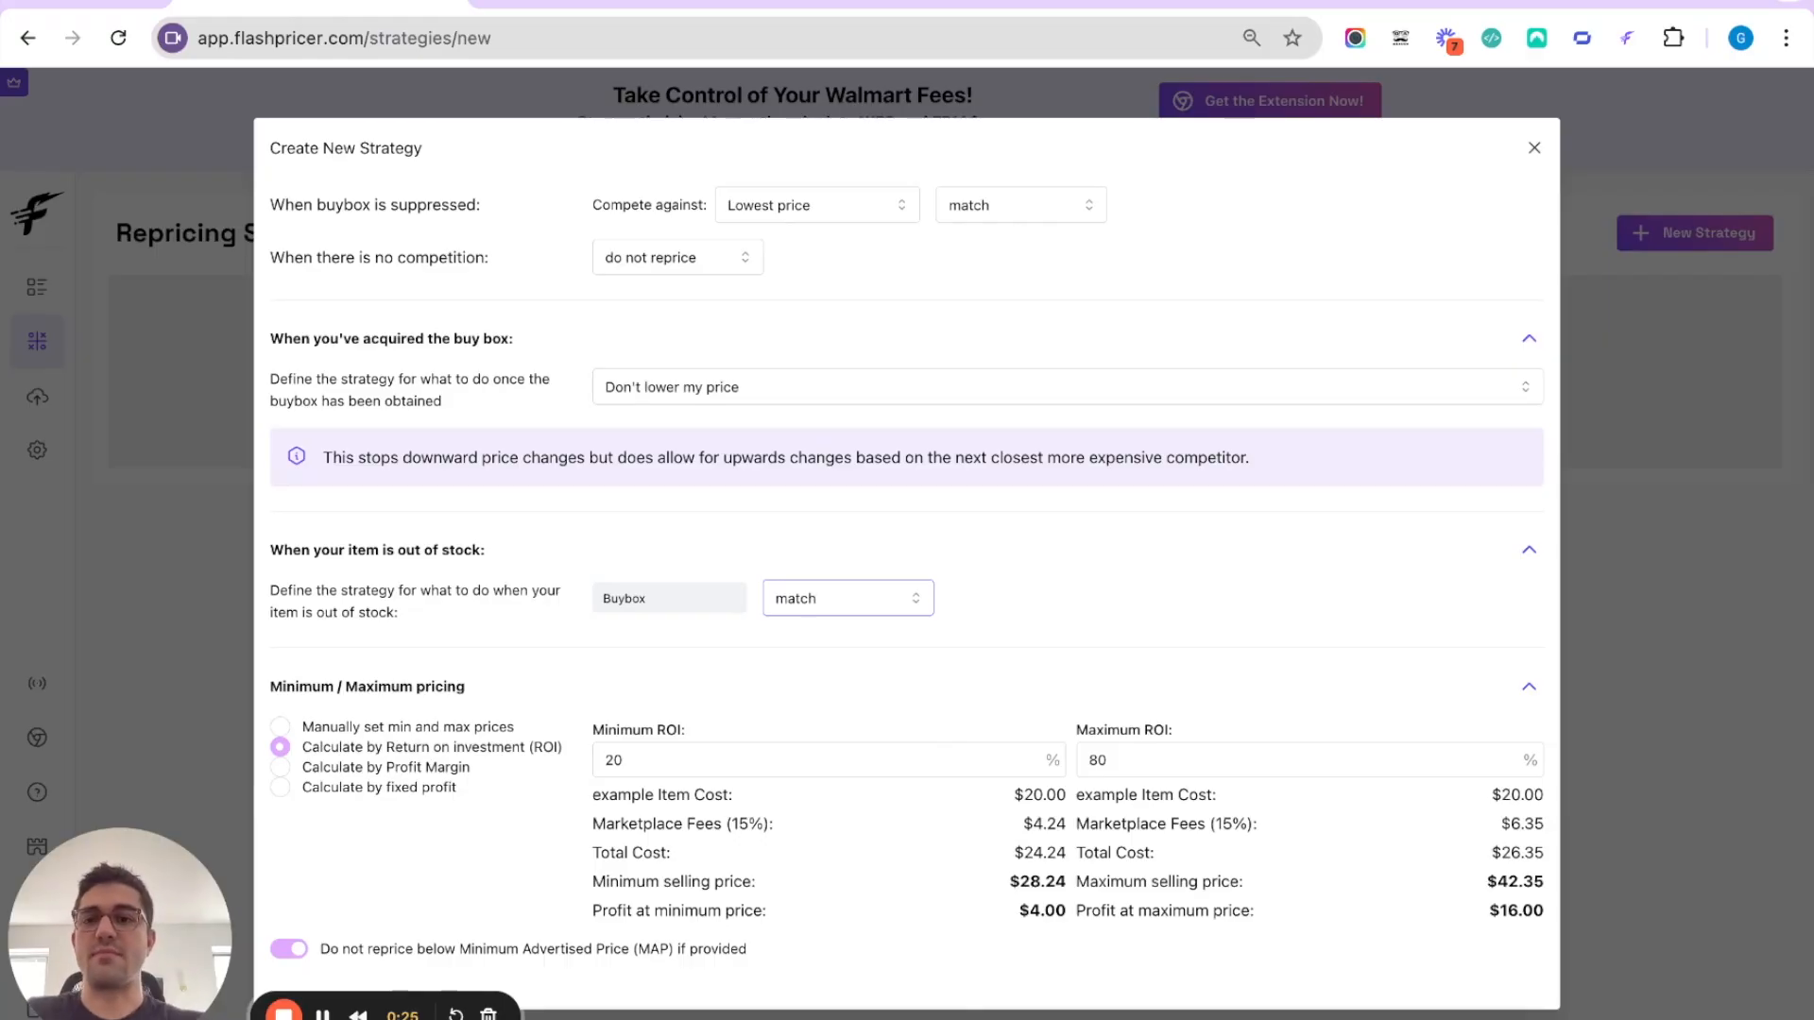
# Try the manual, Profit Margin and fixed profit methods for minimum and maximum pricing, and return to Return on investment (ROI).
pyautogui.tripleClick(270, 682)
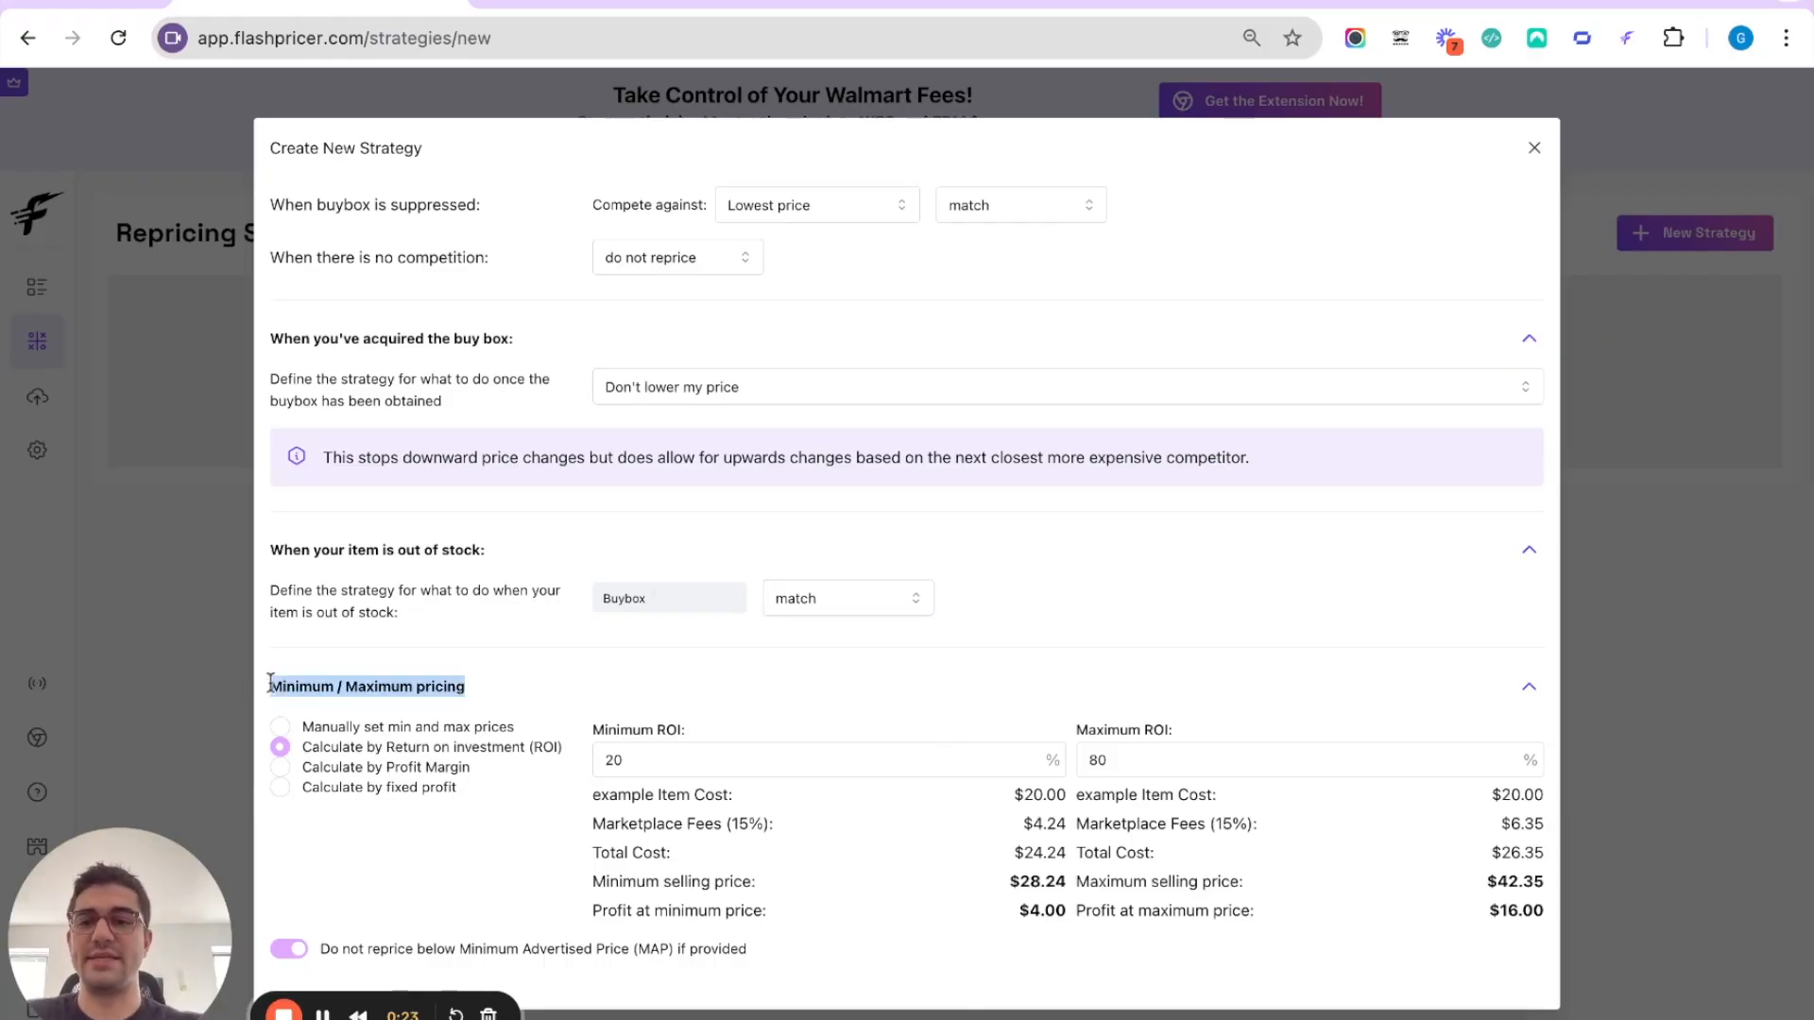
pyautogui.scroll(-1, 270, 682)
pyautogui.click(496, 652)
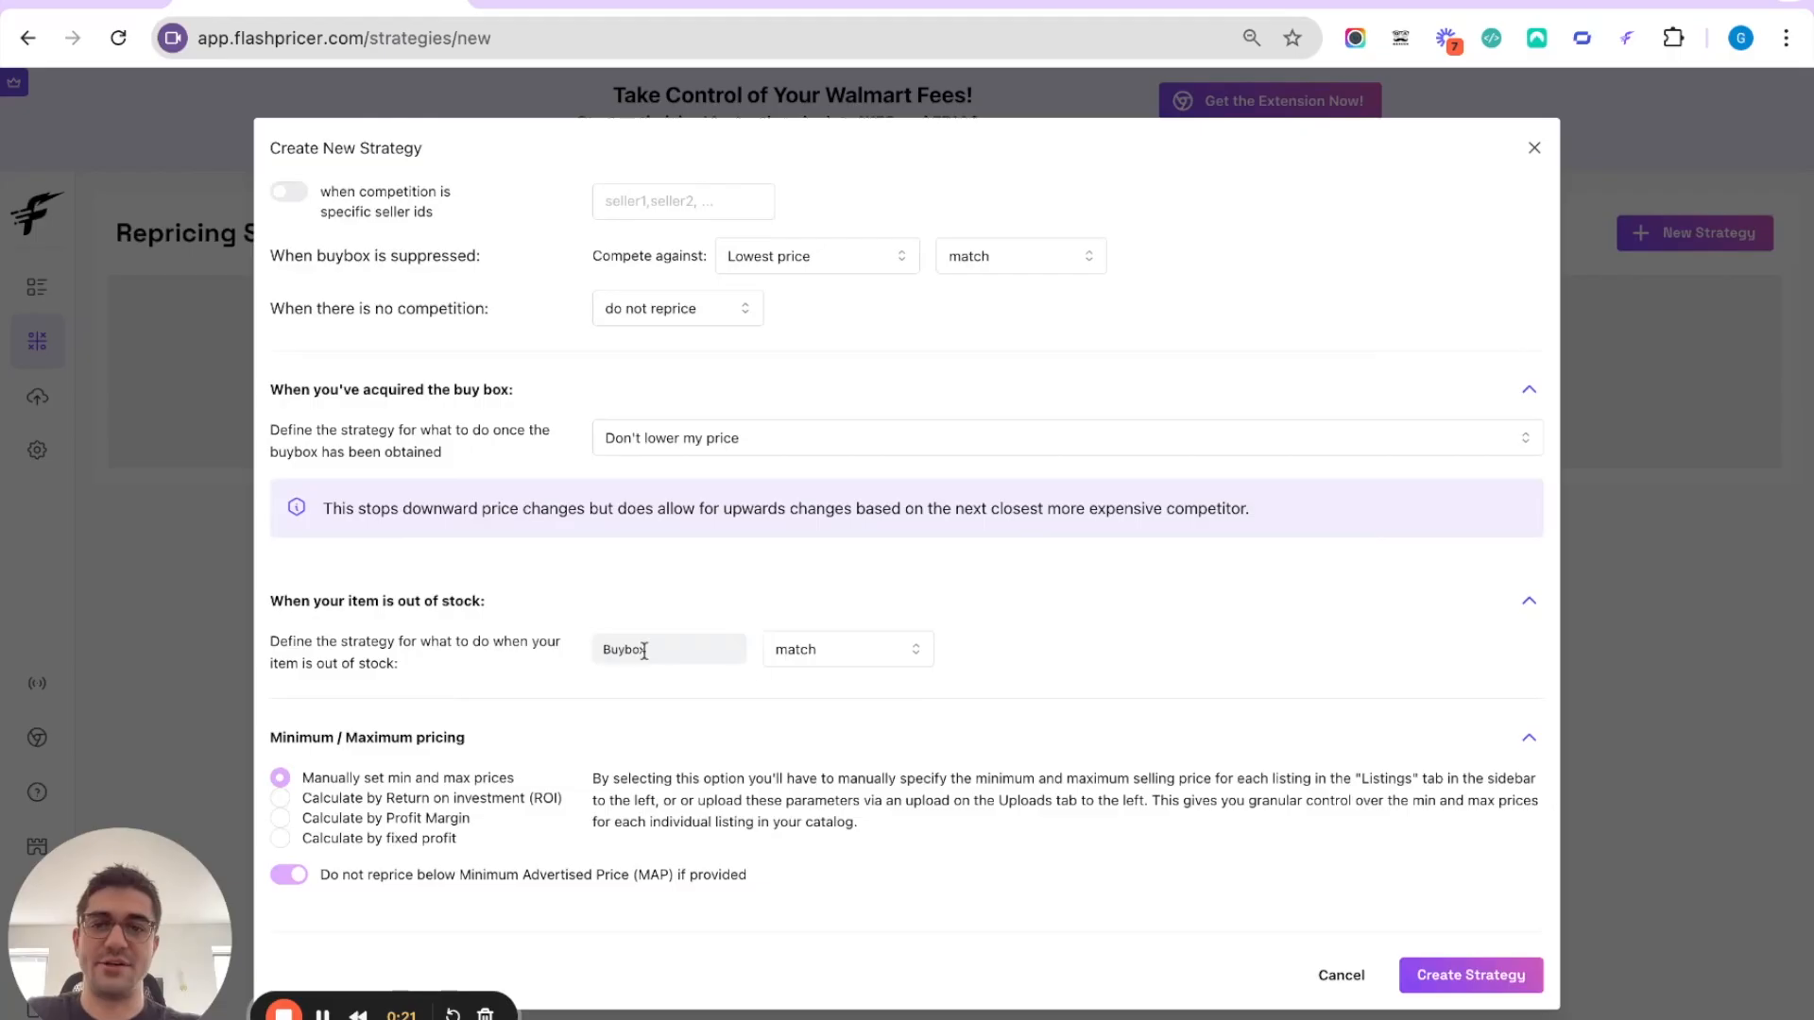
pyautogui.click(280, 799)
pyautogui.scroll(-1, 555, 779)
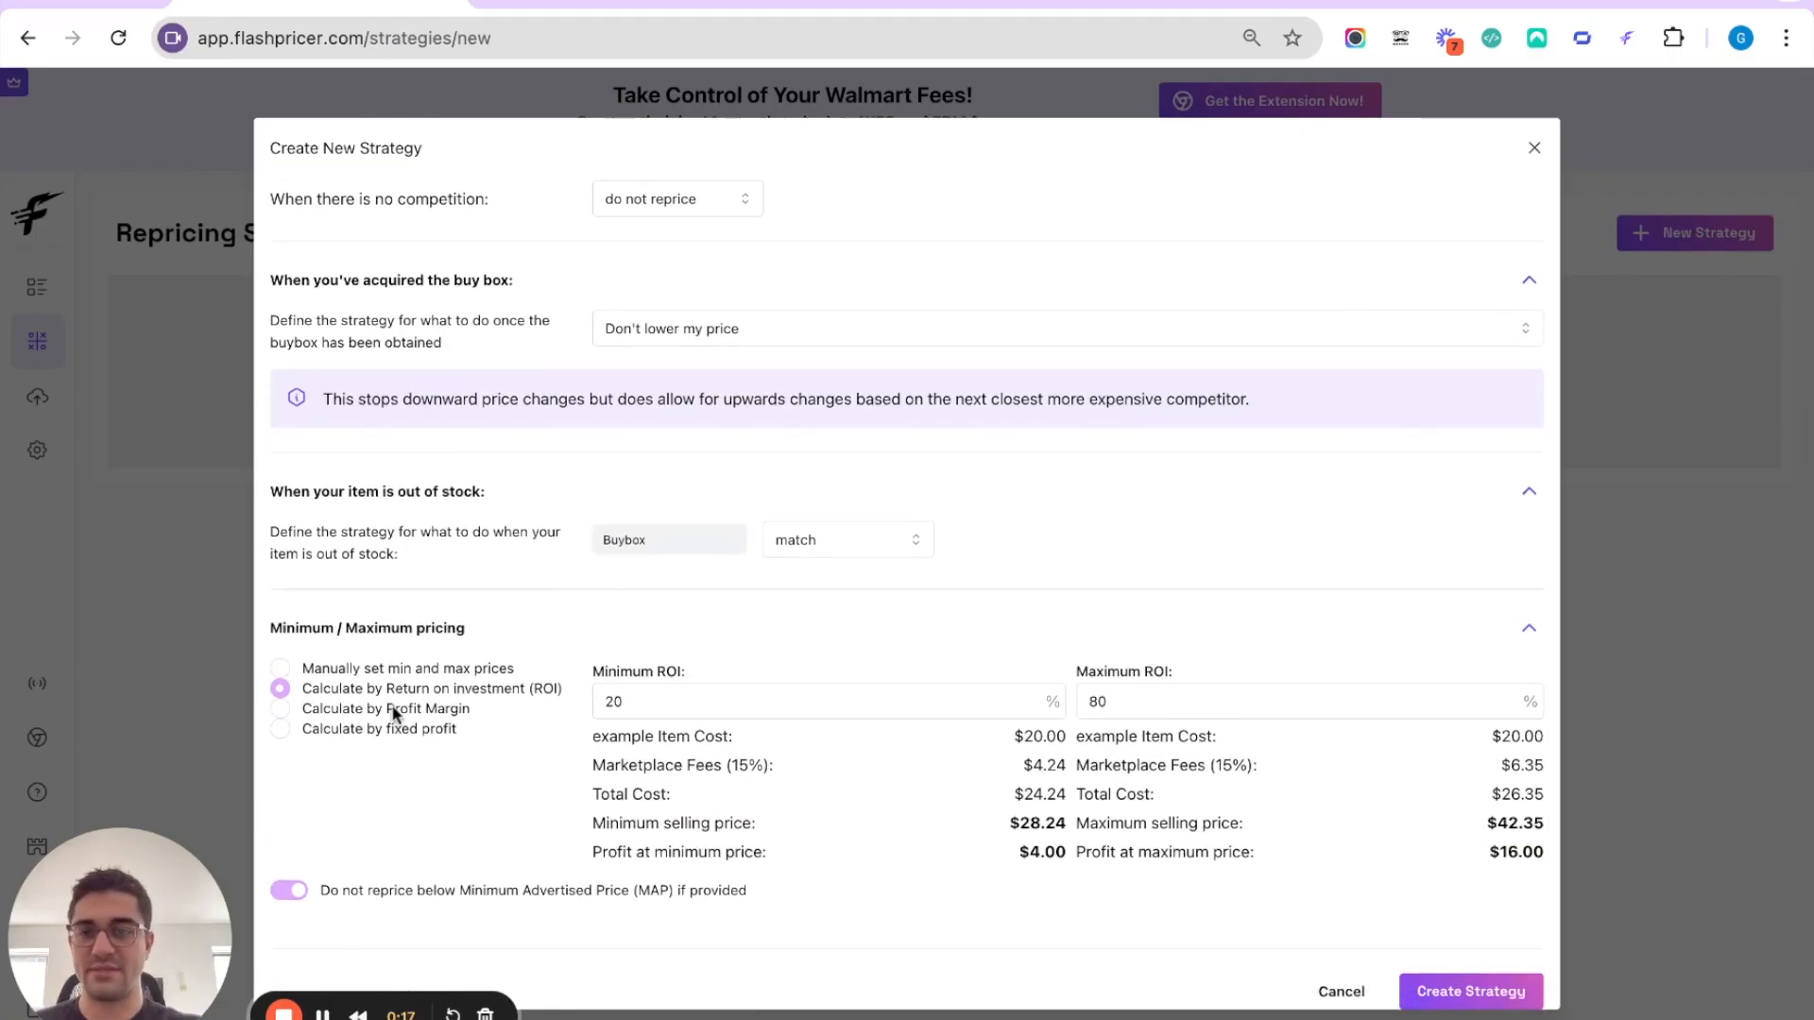
pyautogui.click(279, 708)
pyautogui.click(280, 729)
pyautogui.click(280, 689)
# Set the minimum ROI to 15% and the maximum ROI to 100%.
pyautogui.click(720, 700)
pyautogui.doubleClick(724, 703)
pyautogui.write('15')
pyautogui.press('Tab')
pyautogui.write('100')
pyautogui.click(735, 622)
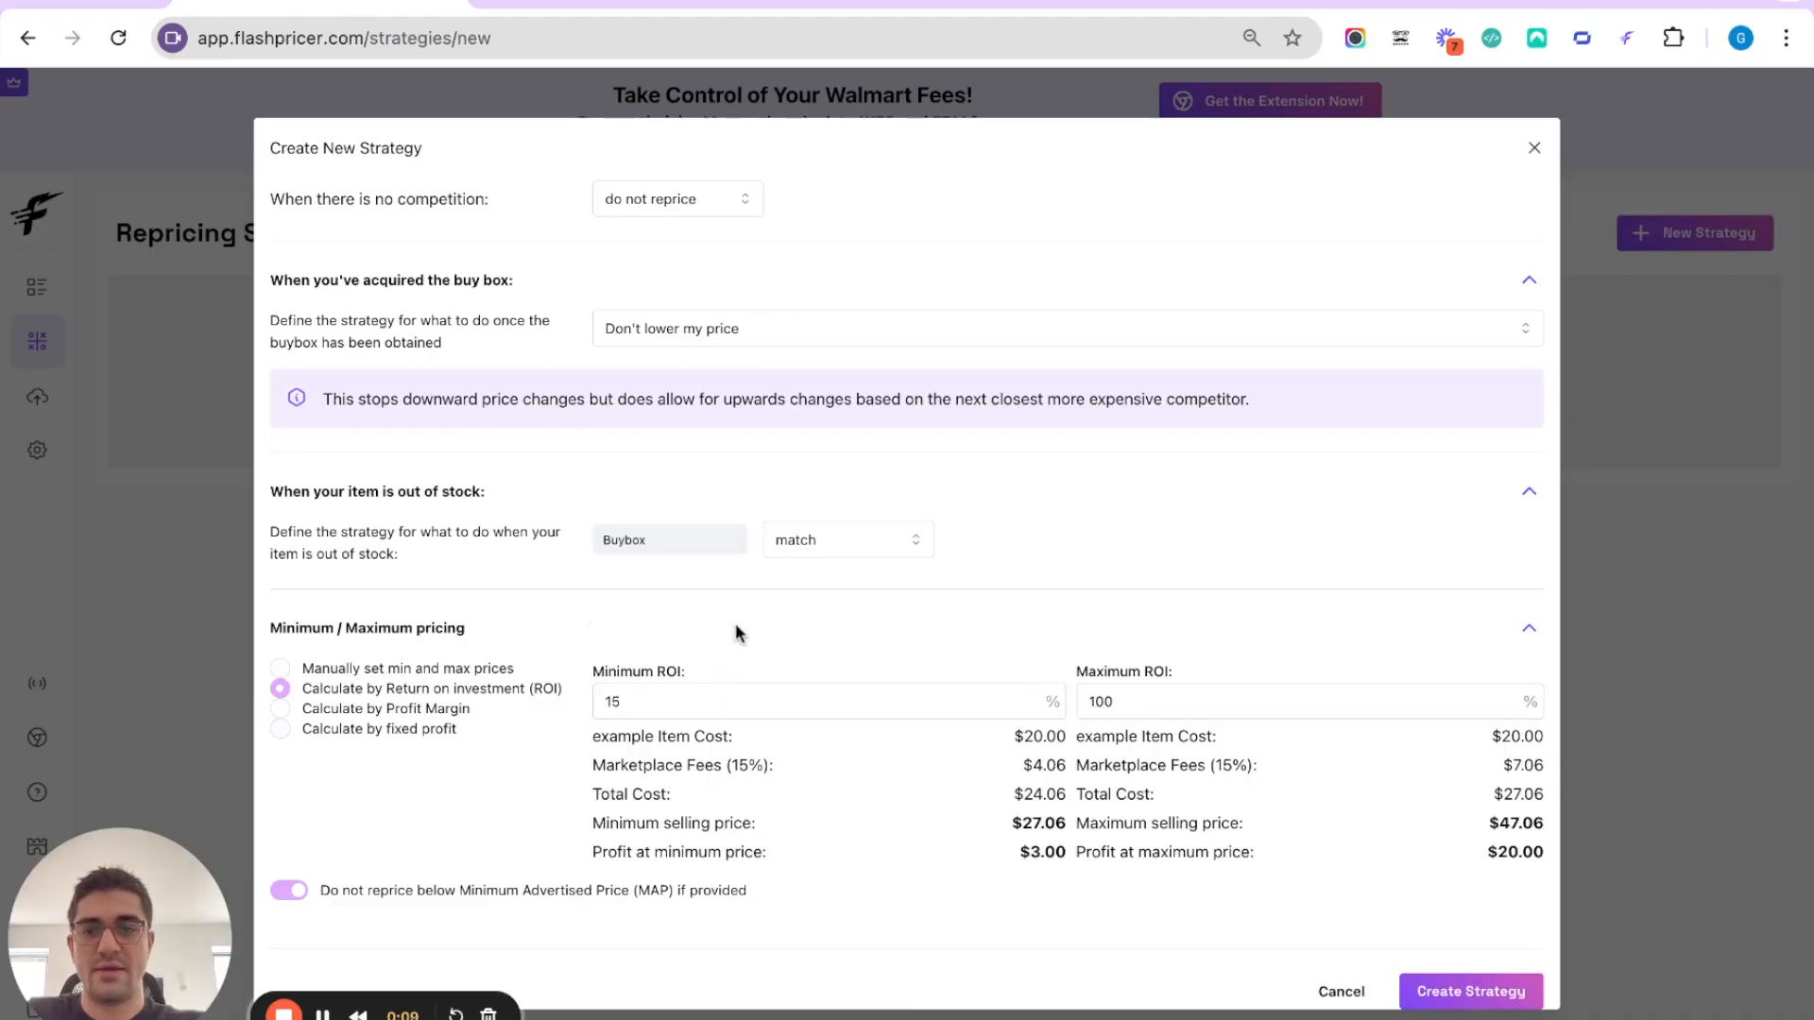
# Switch the limit against repricing below Minimum Advertised Price (MAP) off and back on.
pyautogui.scroll(-1, 730, 614)
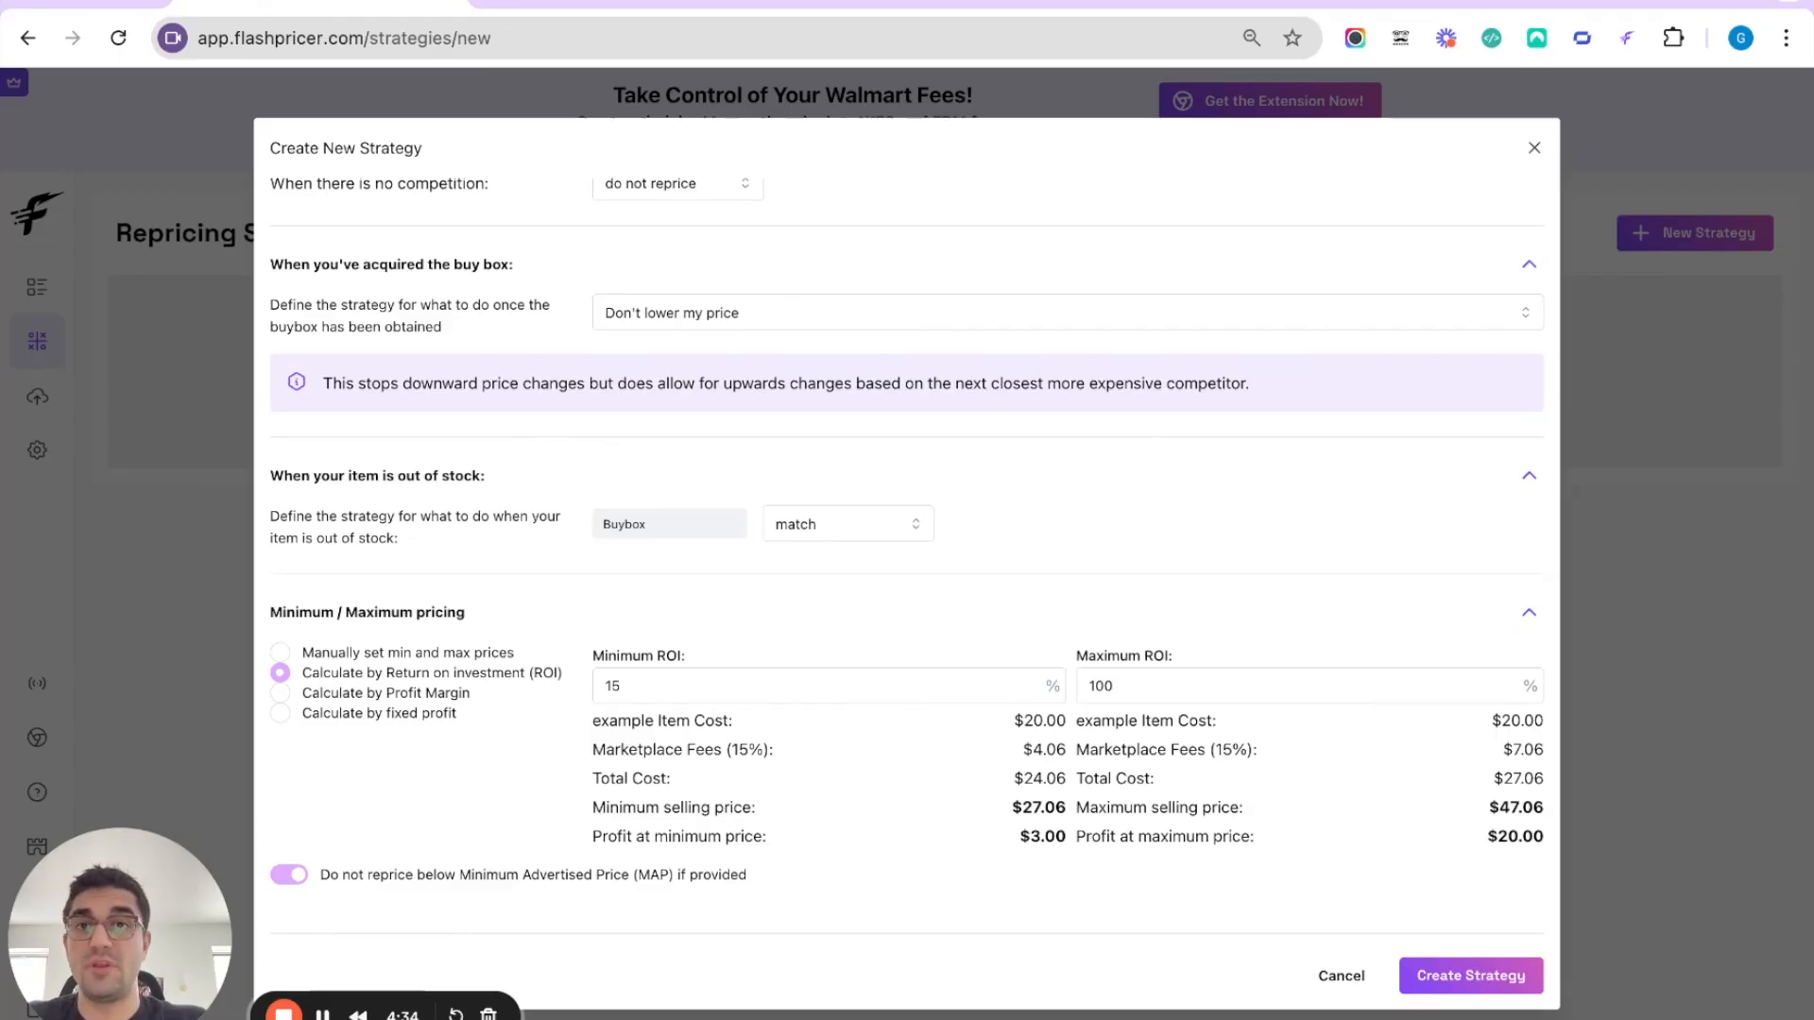
pyautogui.click(300, 873)
pyautogui.click(303, 873)
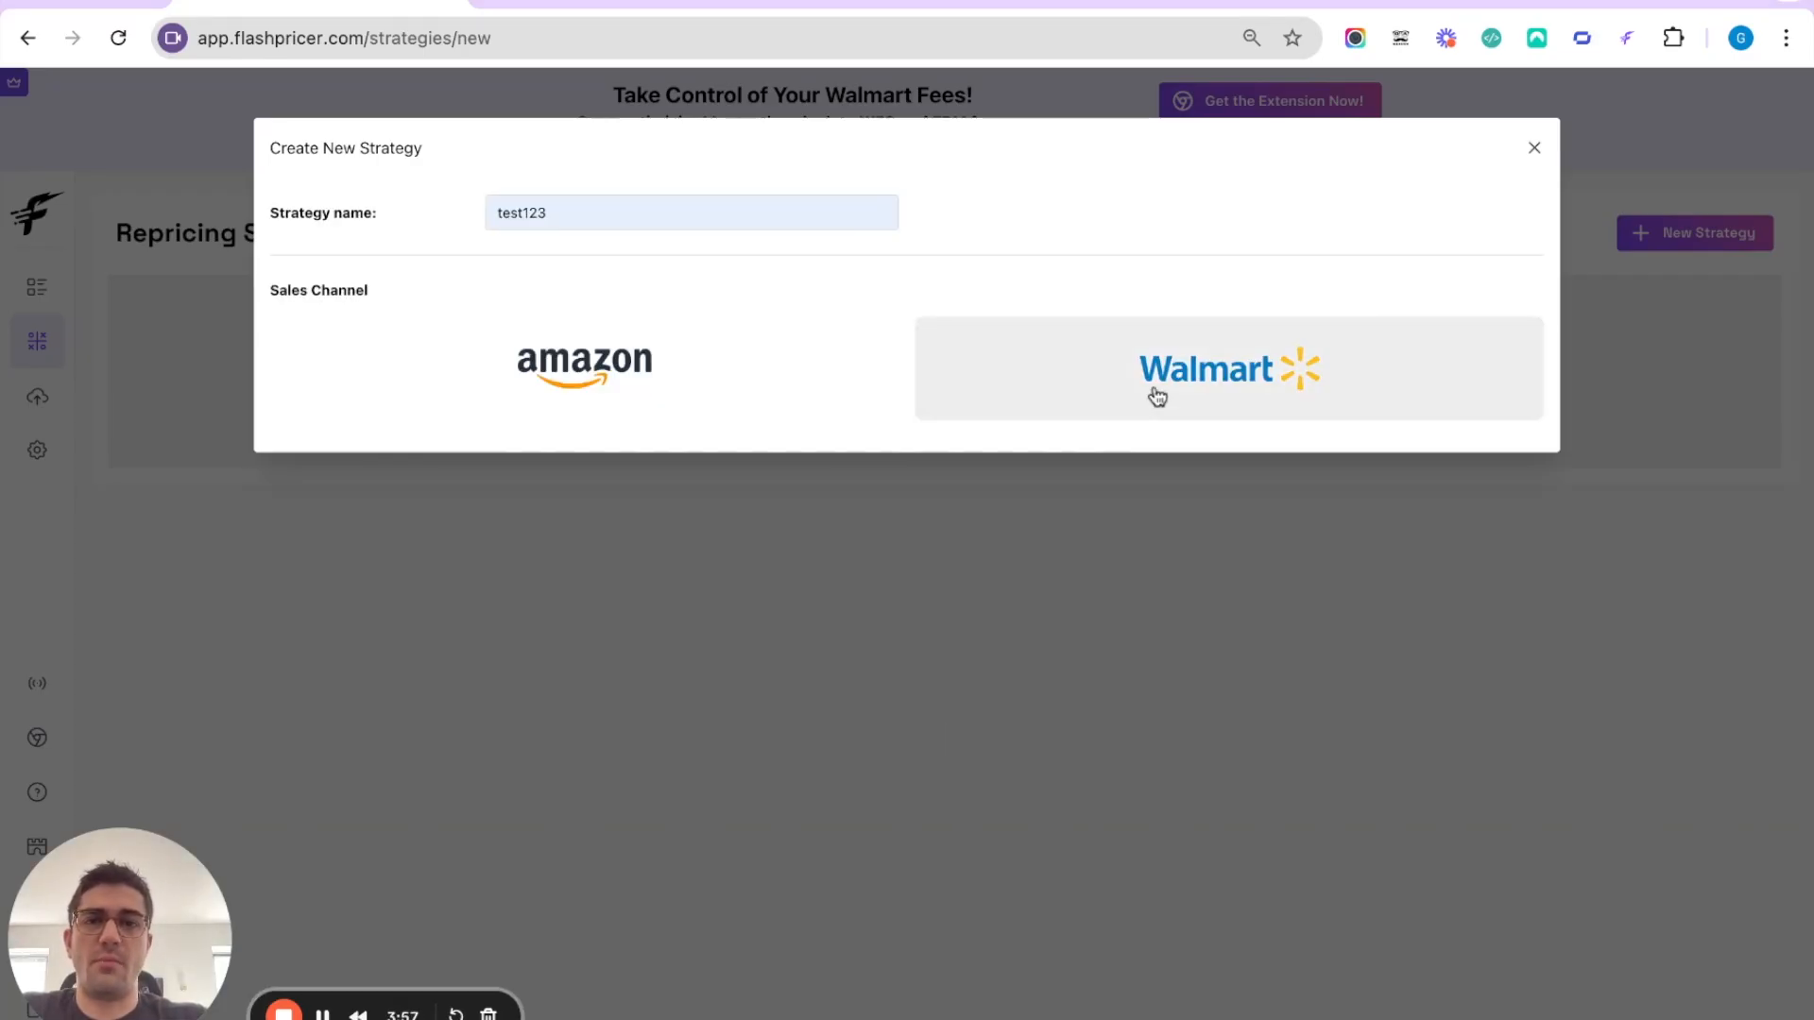
# Select Walmart as the sales channel for the new strategy and choose Buybox as the sellers to compete against.
pyautogui.click(1158, 396)
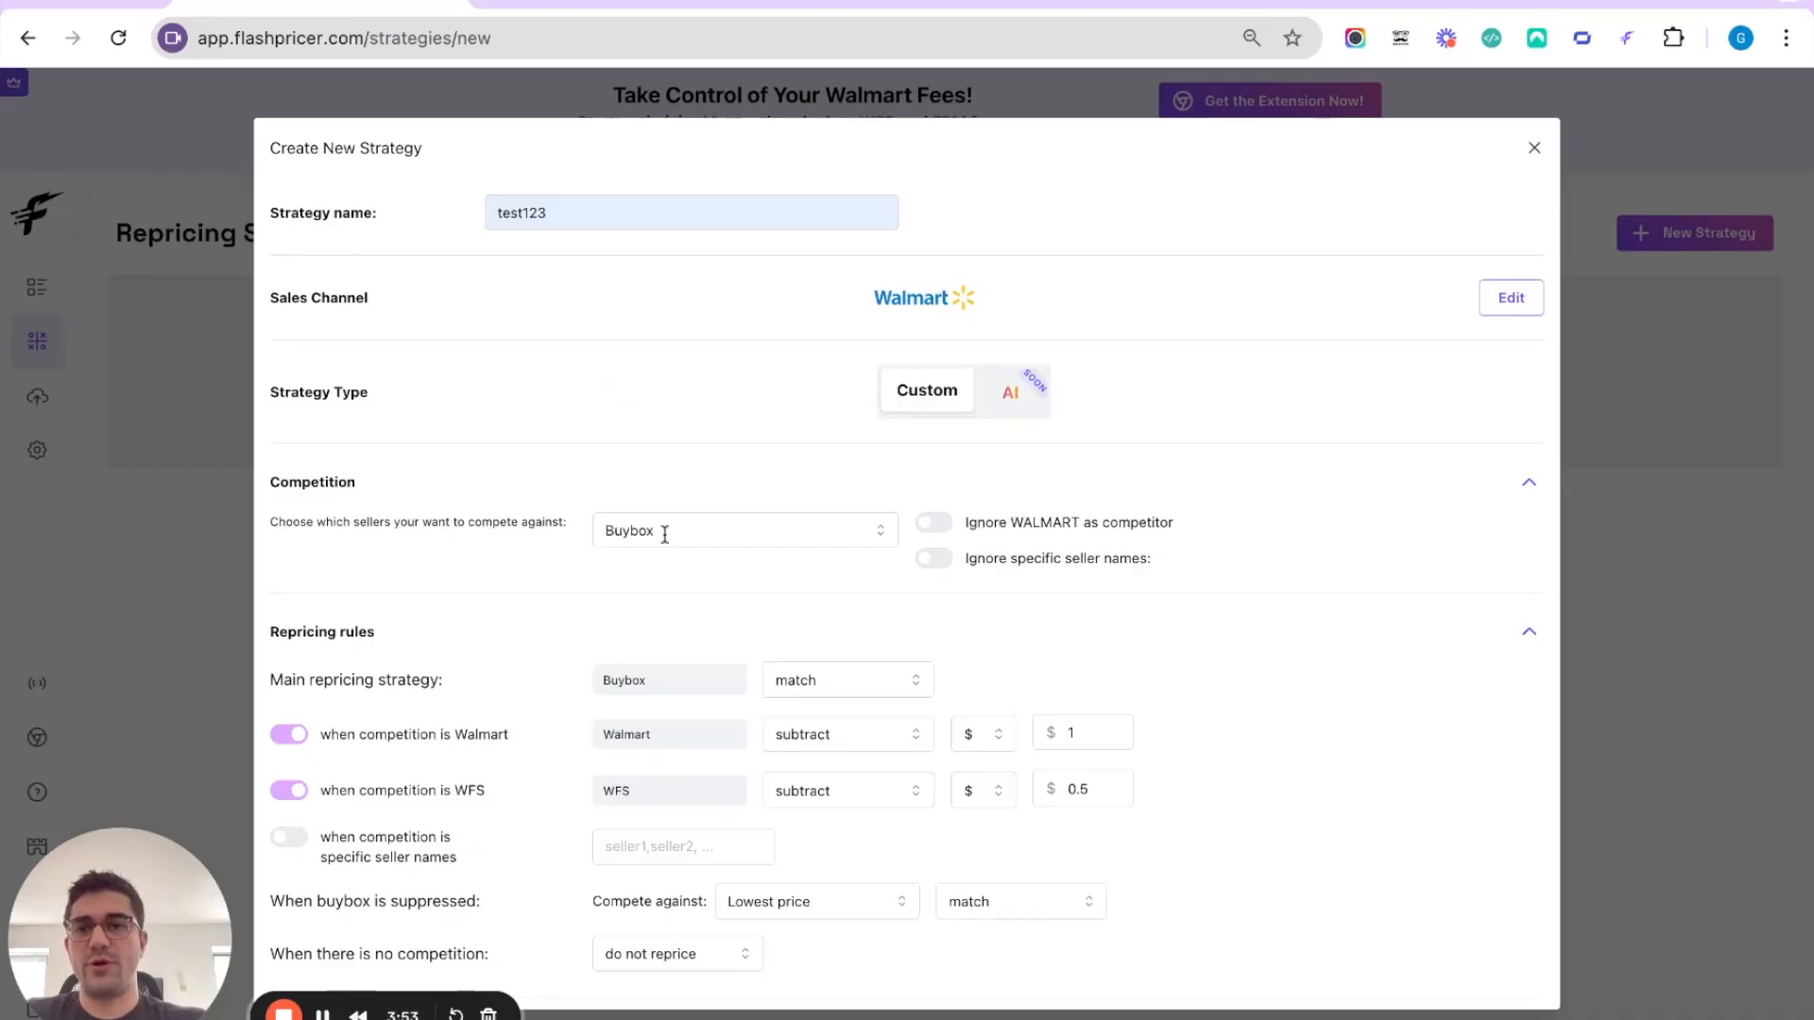
pyautogui.click(664, 535)
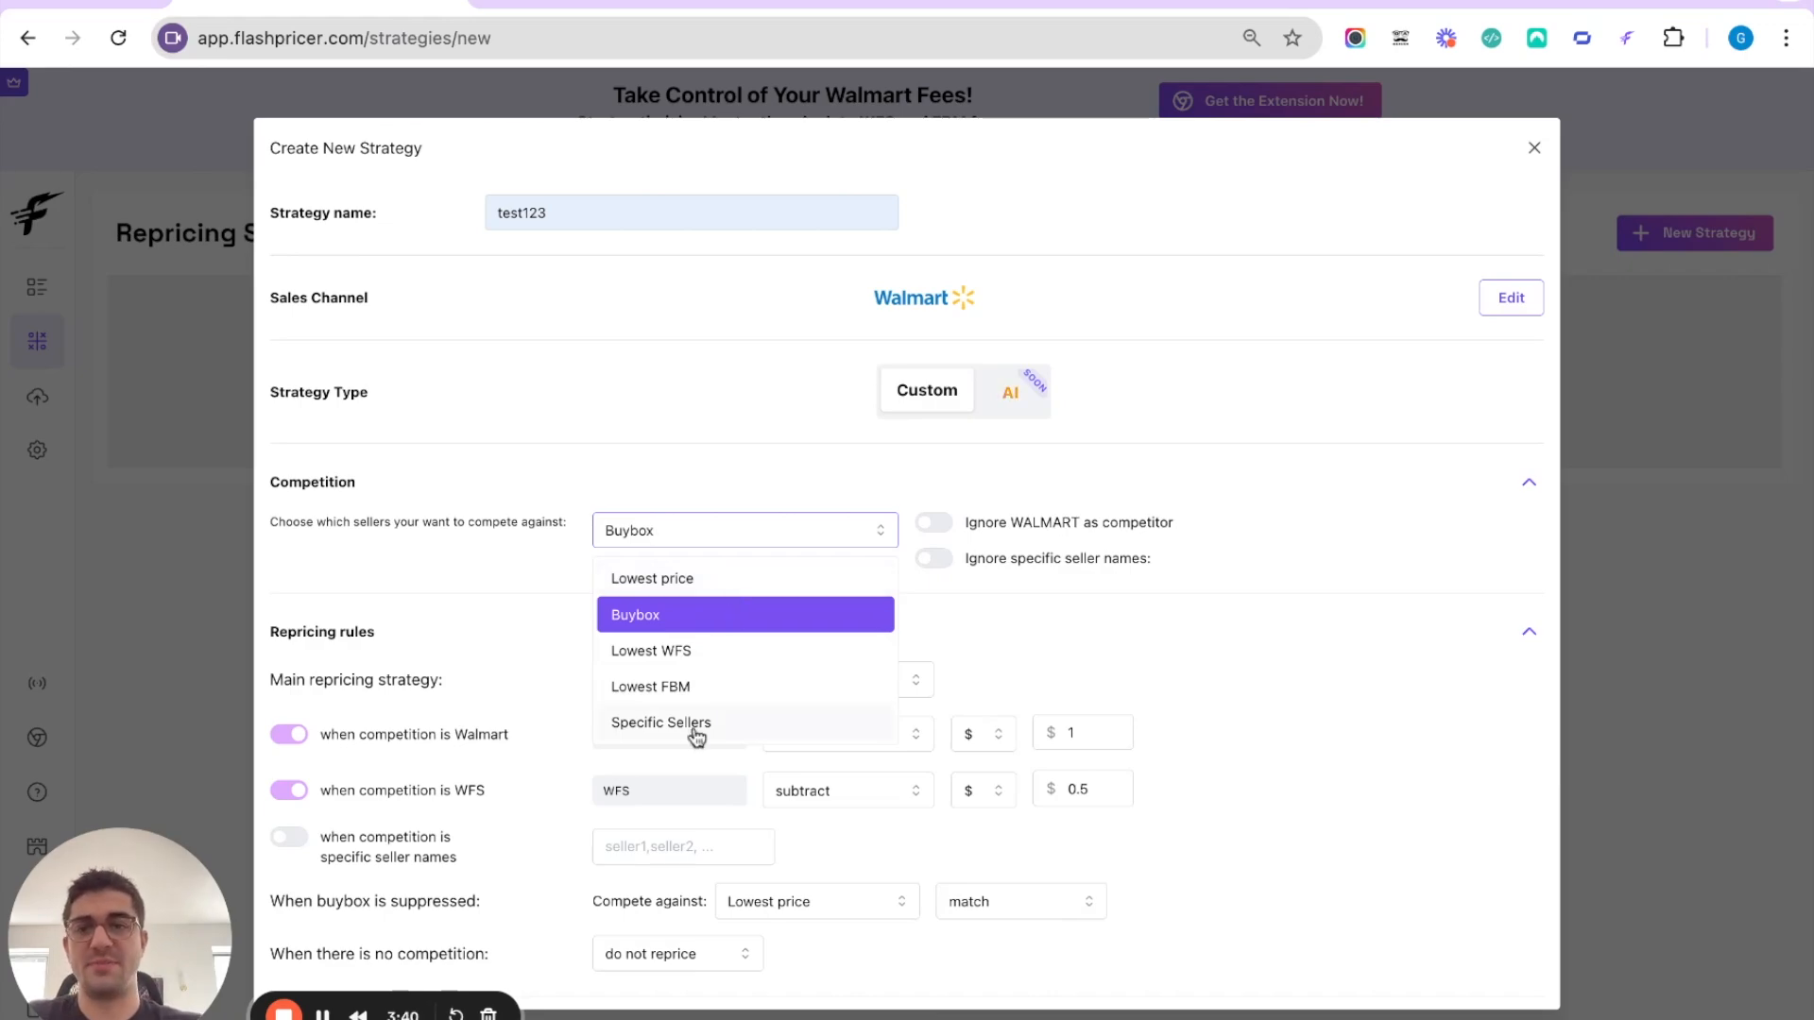
pyautogui.click(697, 614)
pyautogui.click(687, 527)
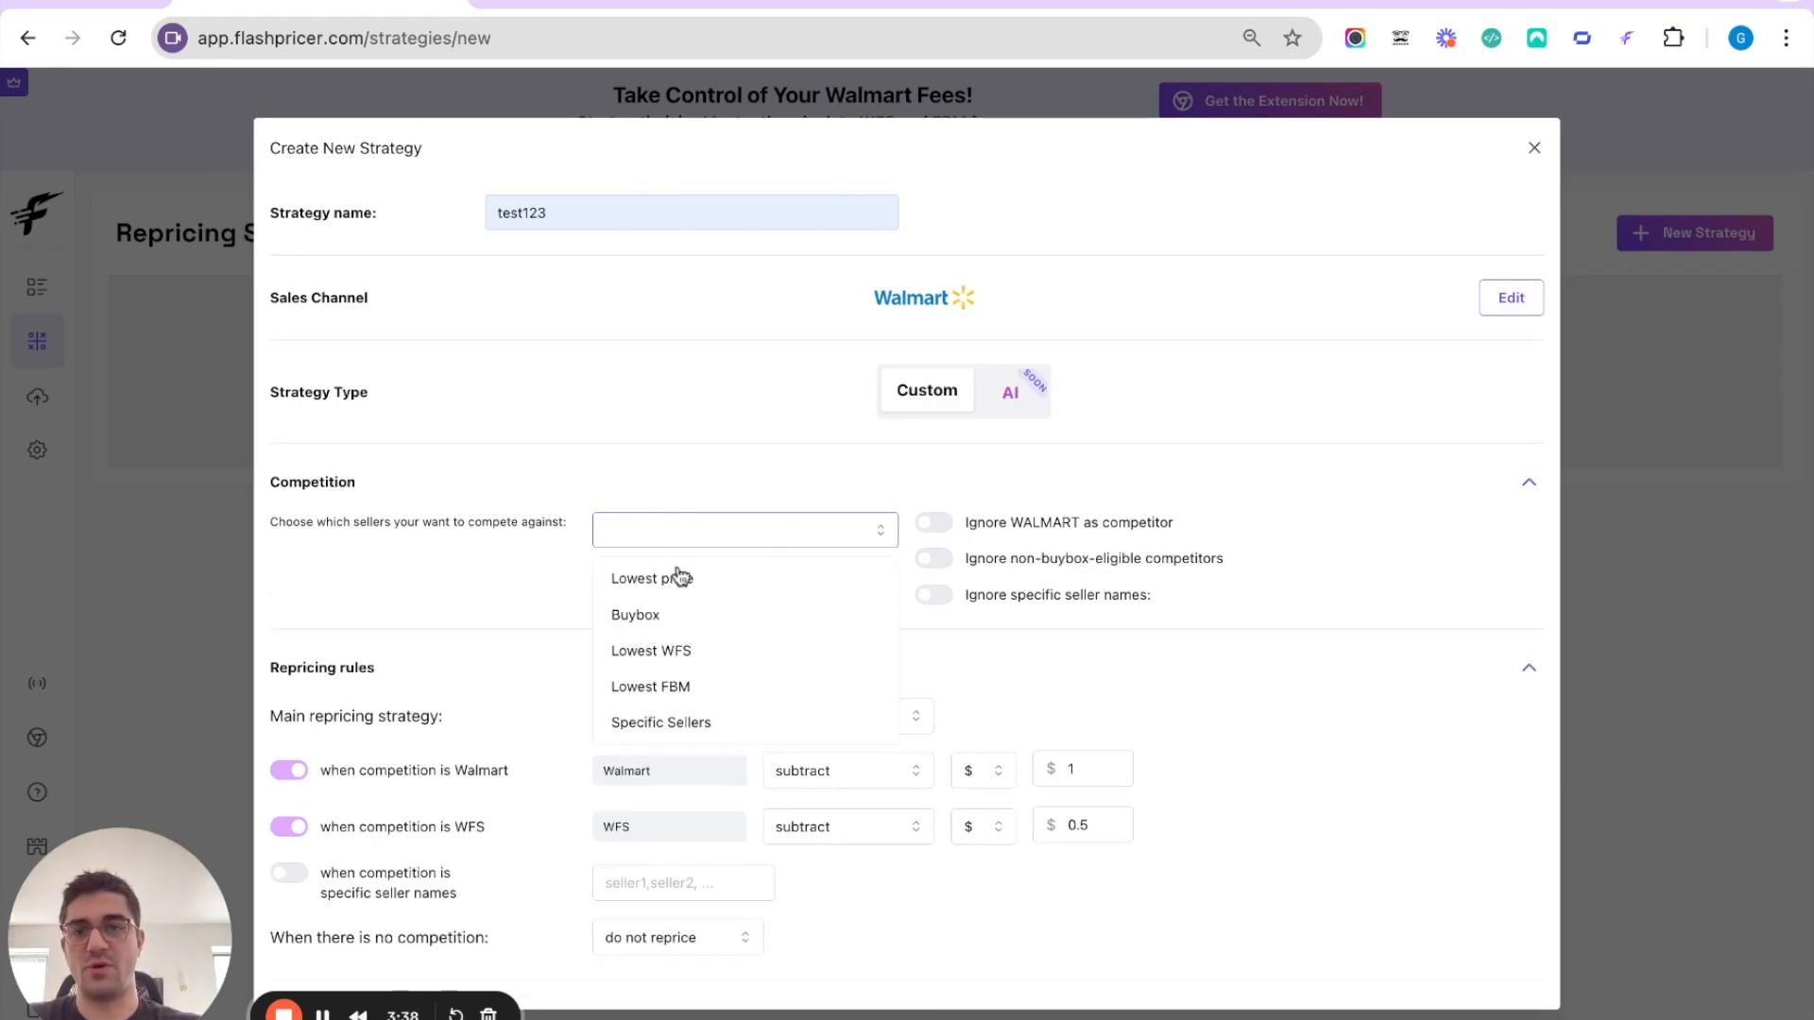
pyautogui.click(666, 621)
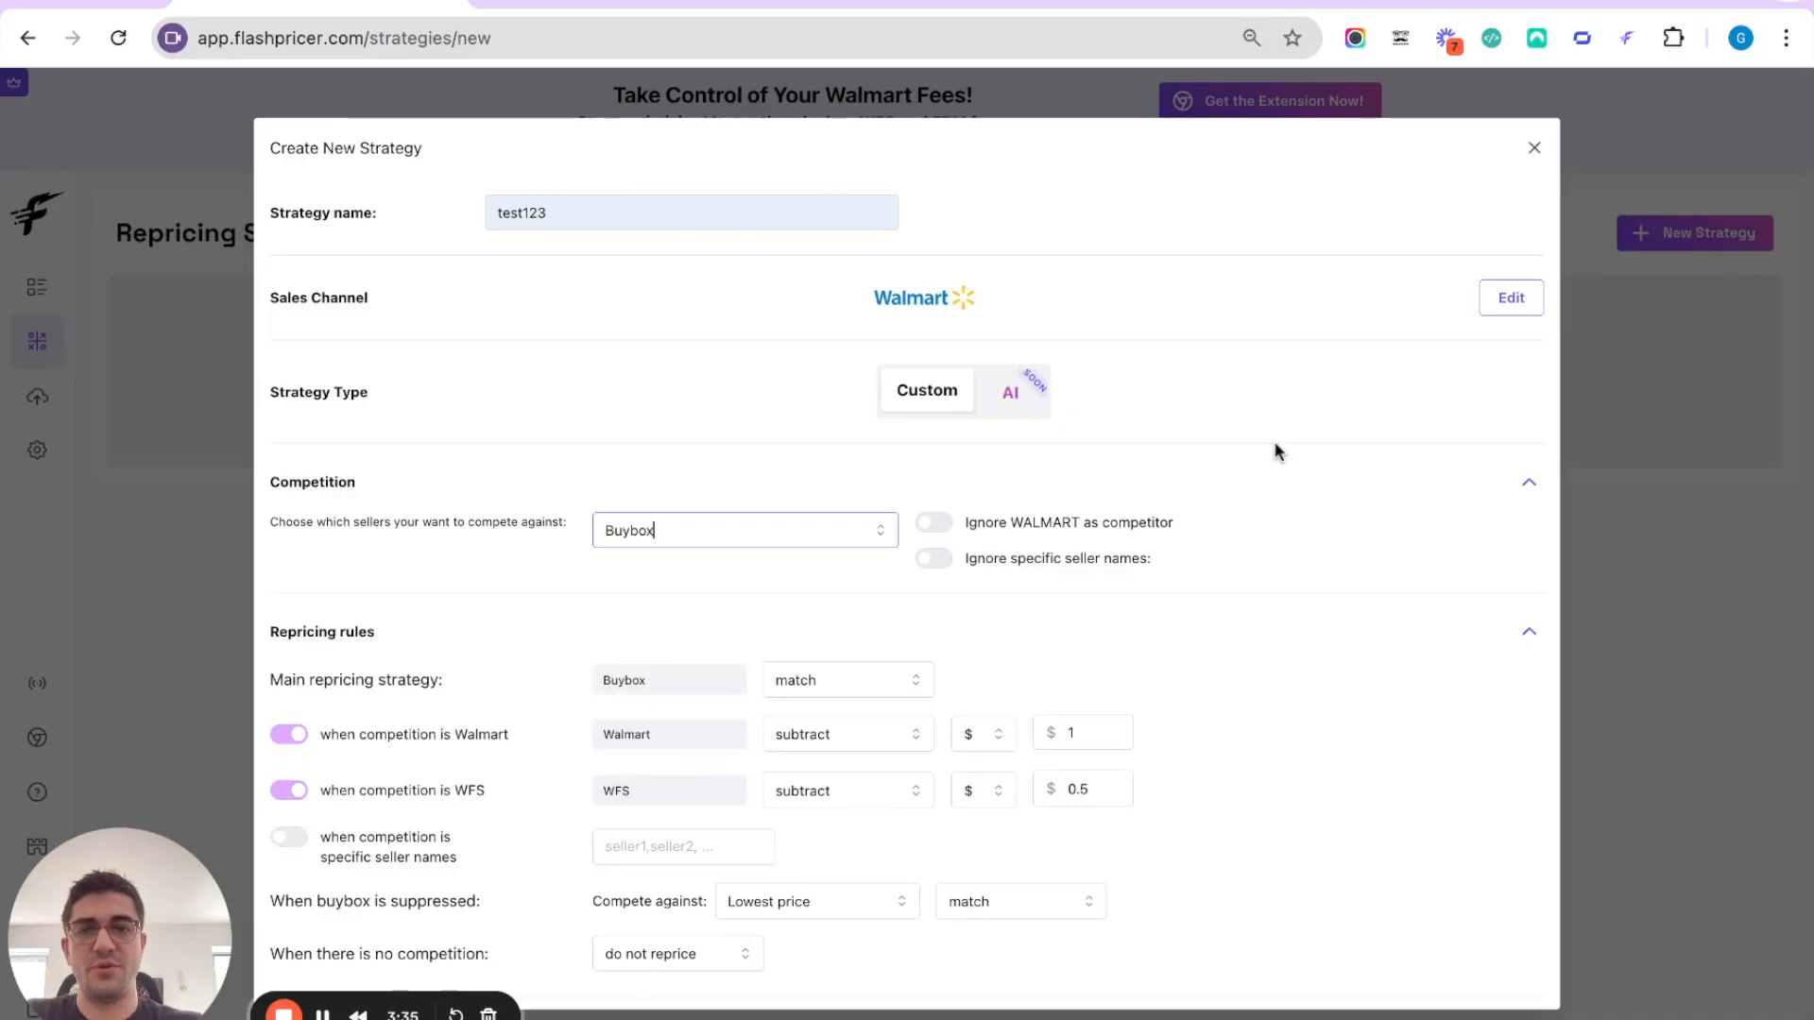
# Switch the options to ignore WALMART as competitor and to ignore specific seller names on and back off.
pyautogui.click(933, 525)
pyautogui.click(935, 564)
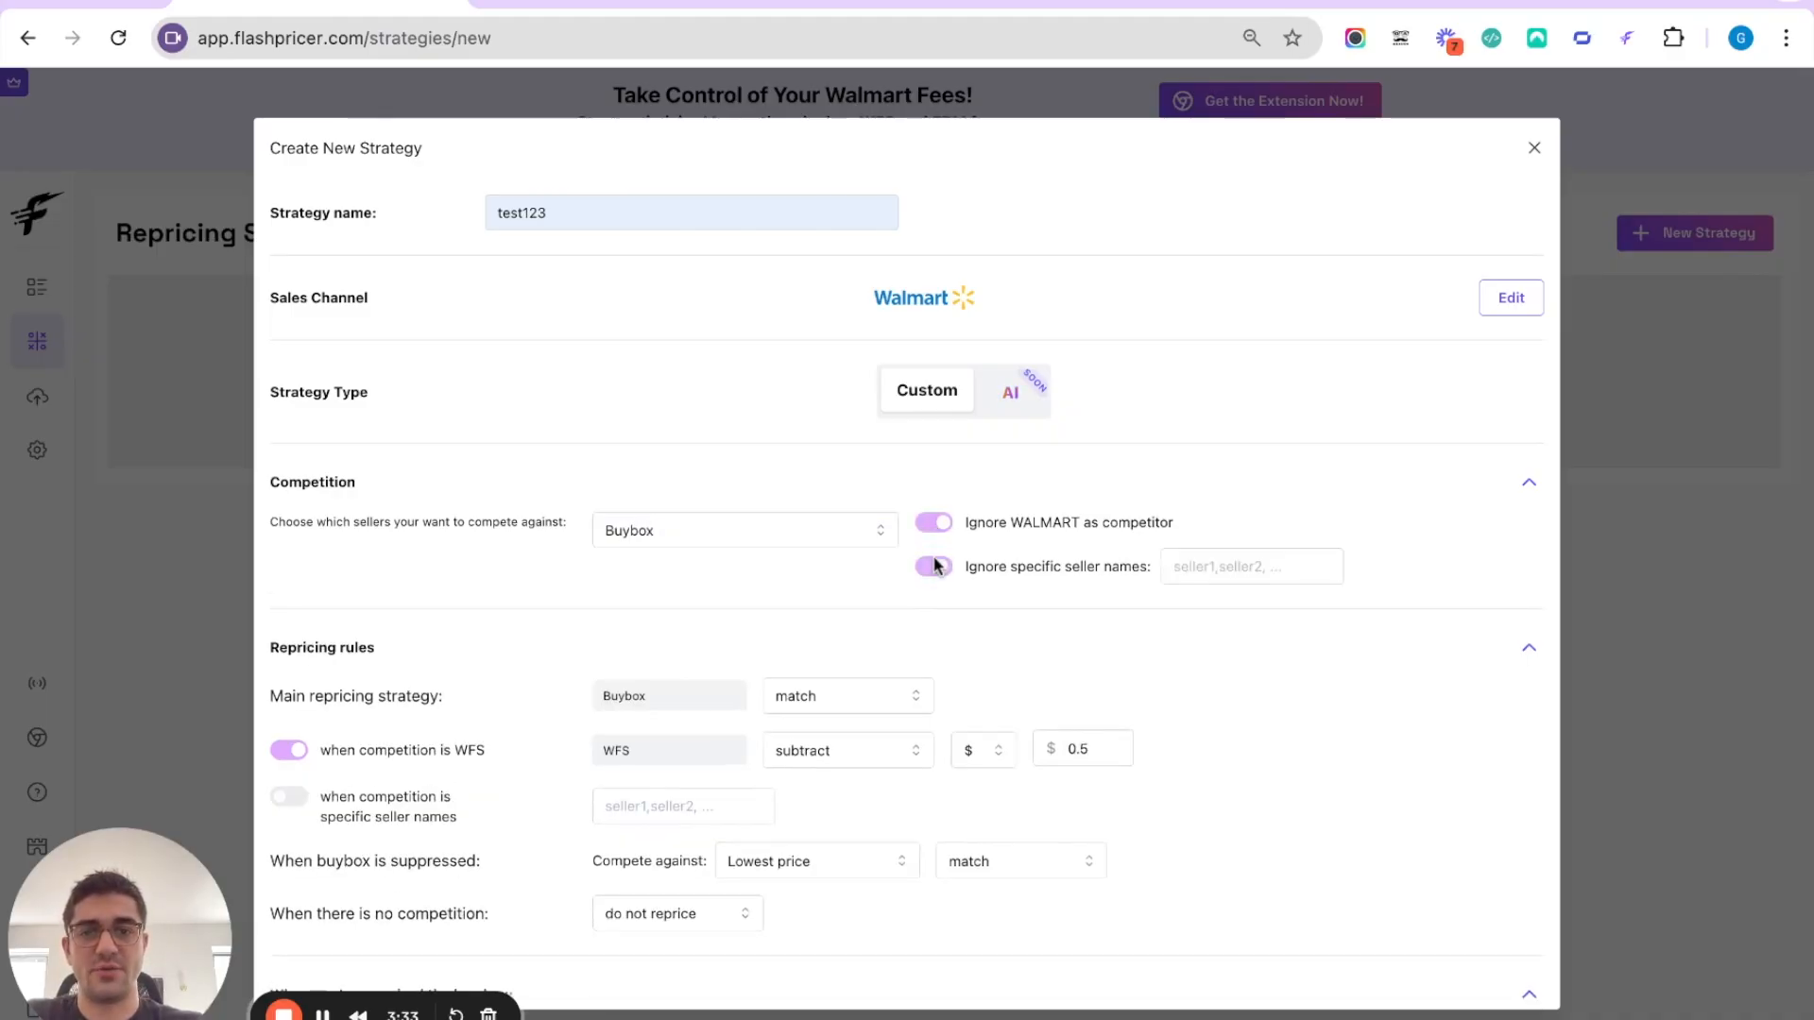
pyautogui.click(936, 565)
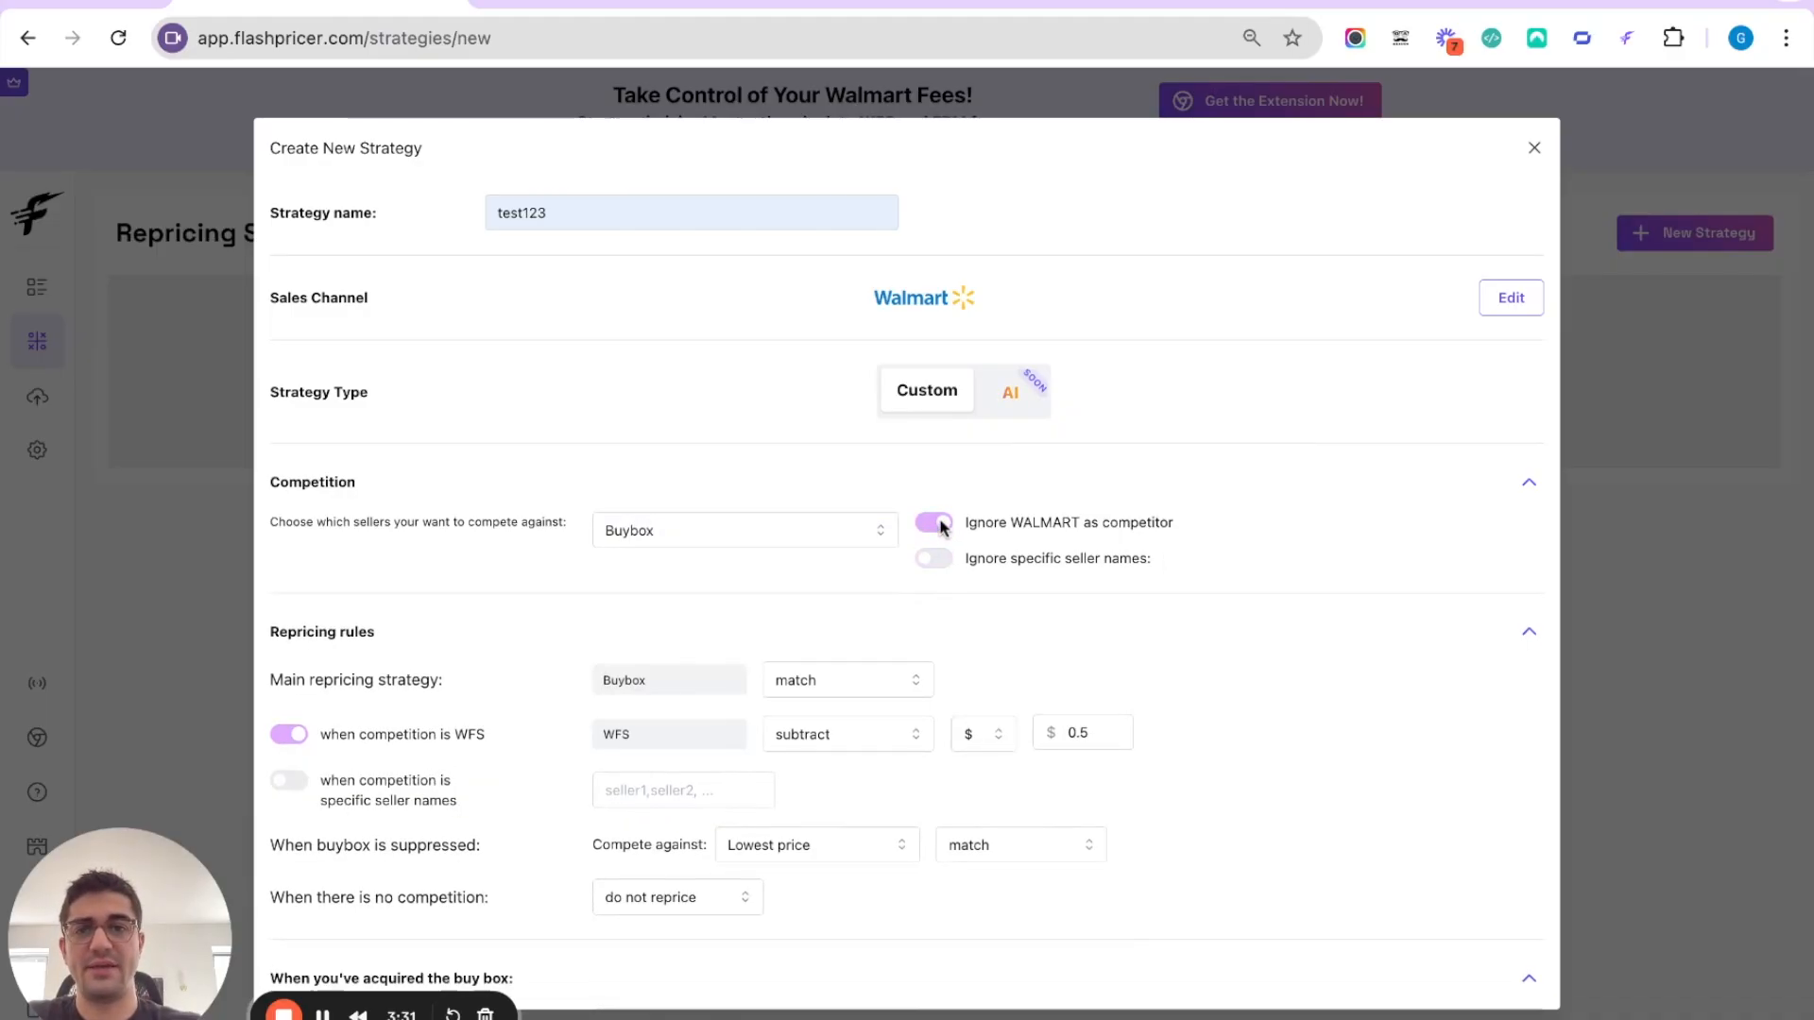
pyautogui.click(935, 524)
# Switch the repricing rules for Walmart and WFS competition off and back on.
pyautogui.scroll(-2, 898, 515)
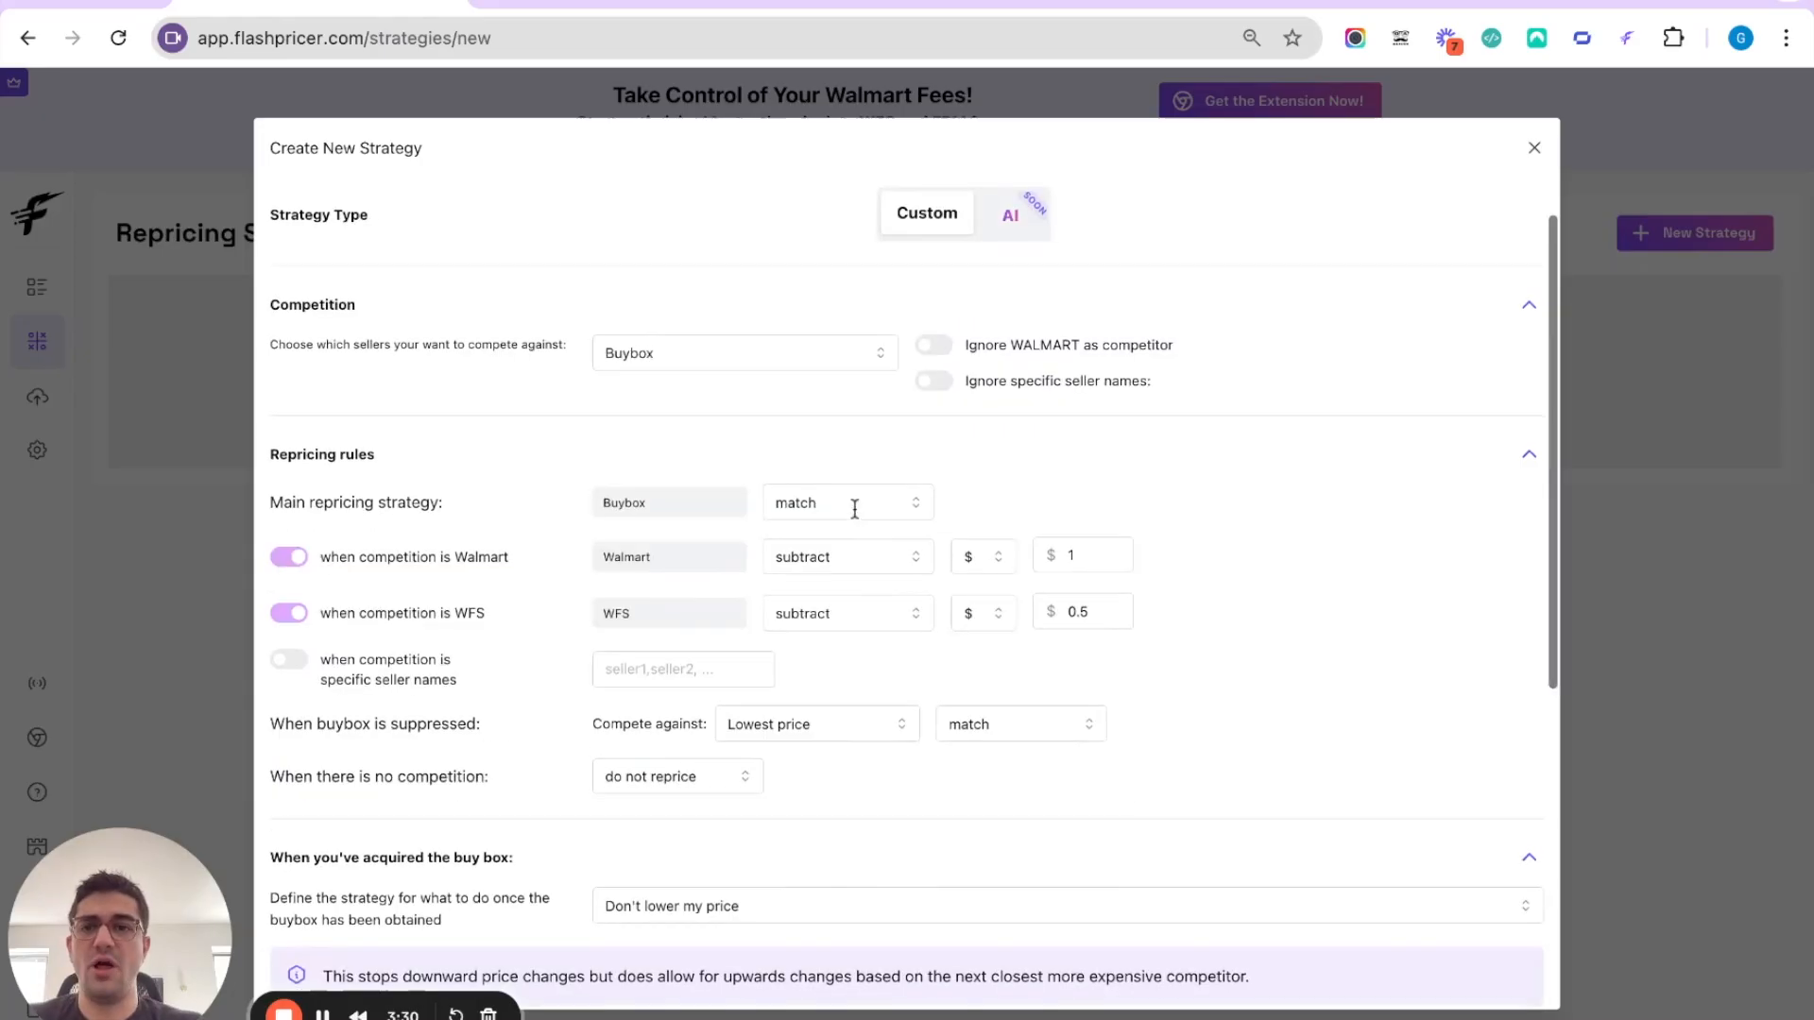
pyautogui.click(283, 560)
pyautogui.click(286, 586)
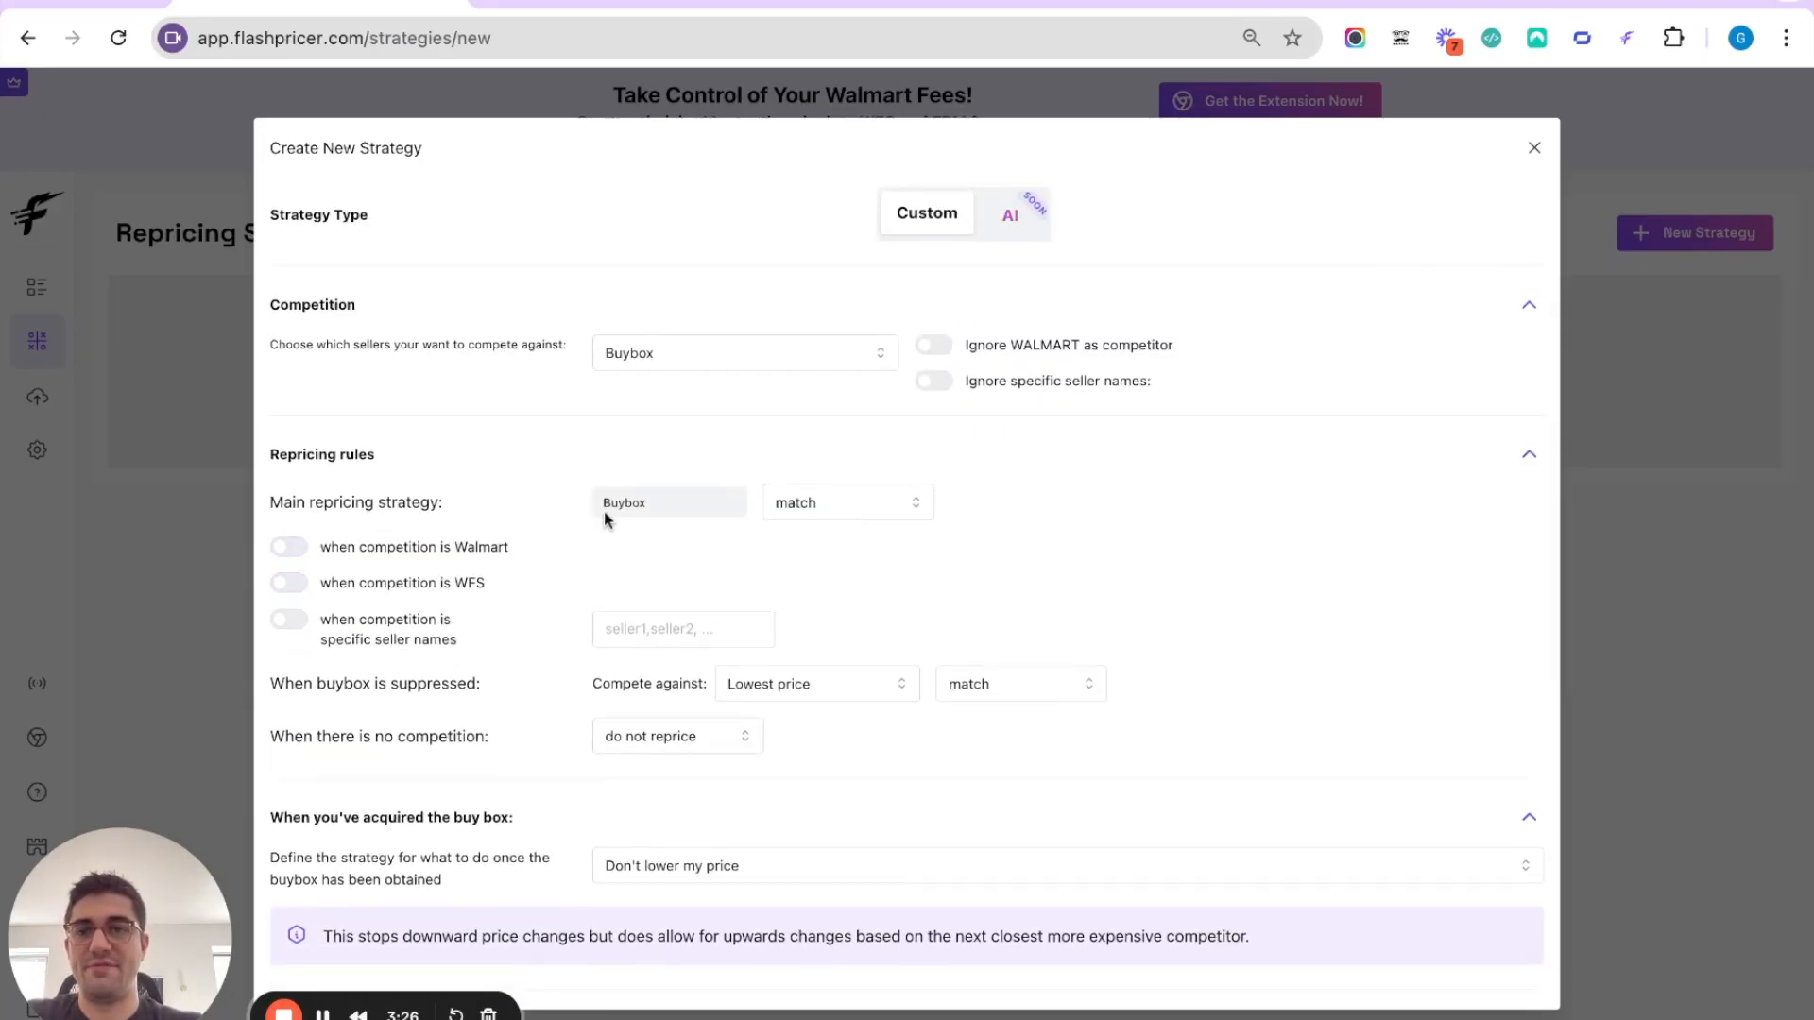
pyautogui.moveTo(274, 499); pyautogui.dragTo(967, 505)
pyautogui.click(969, 505)
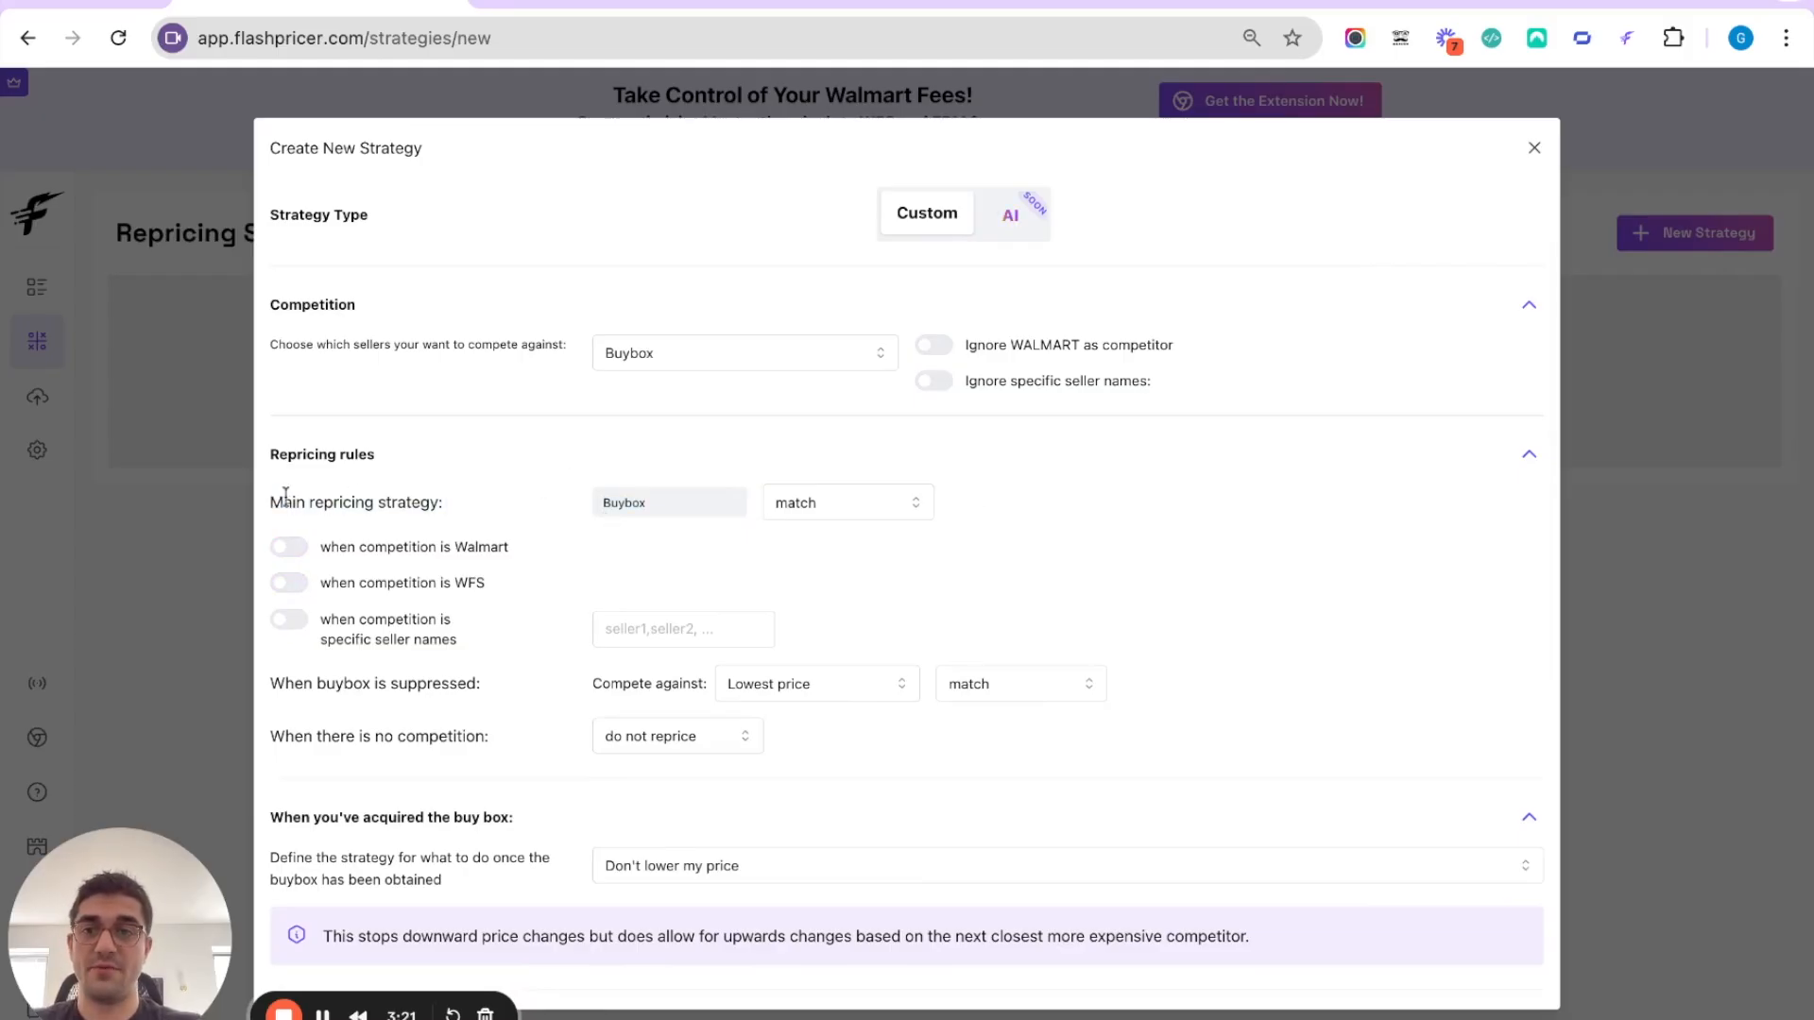
pyautogui.click(290, 547)
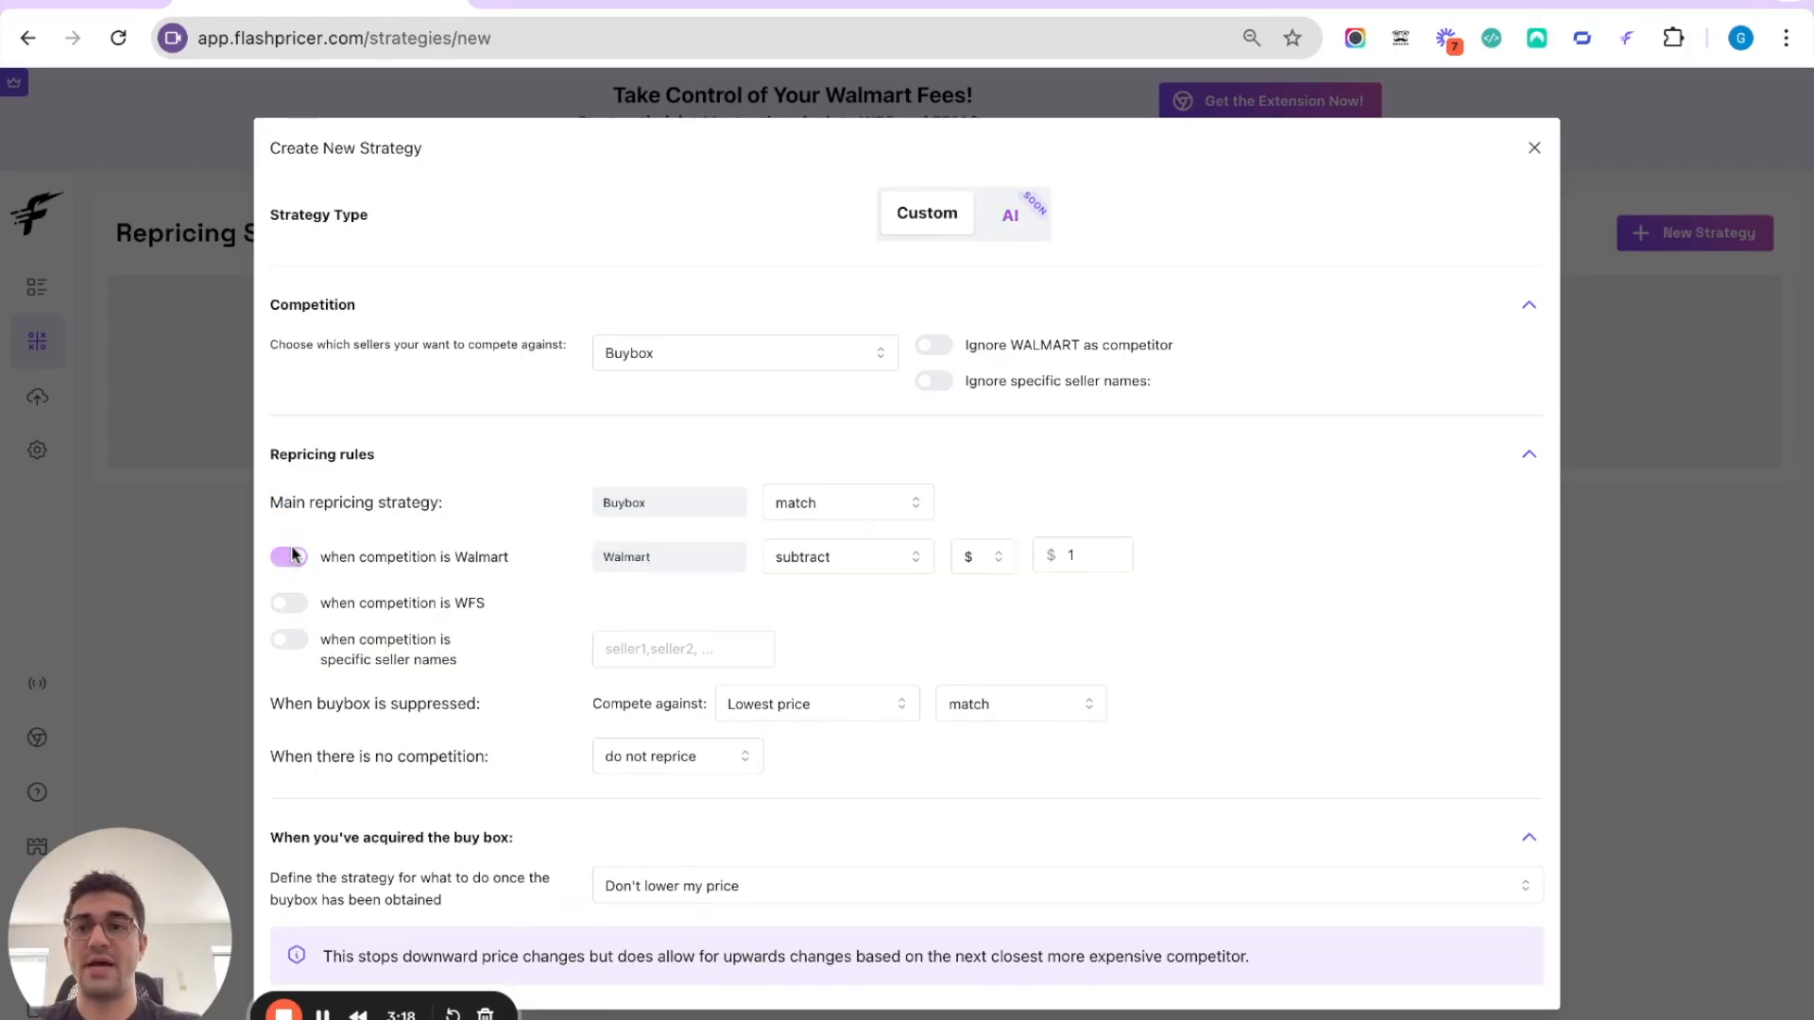
pyautogui.click(290, 610)
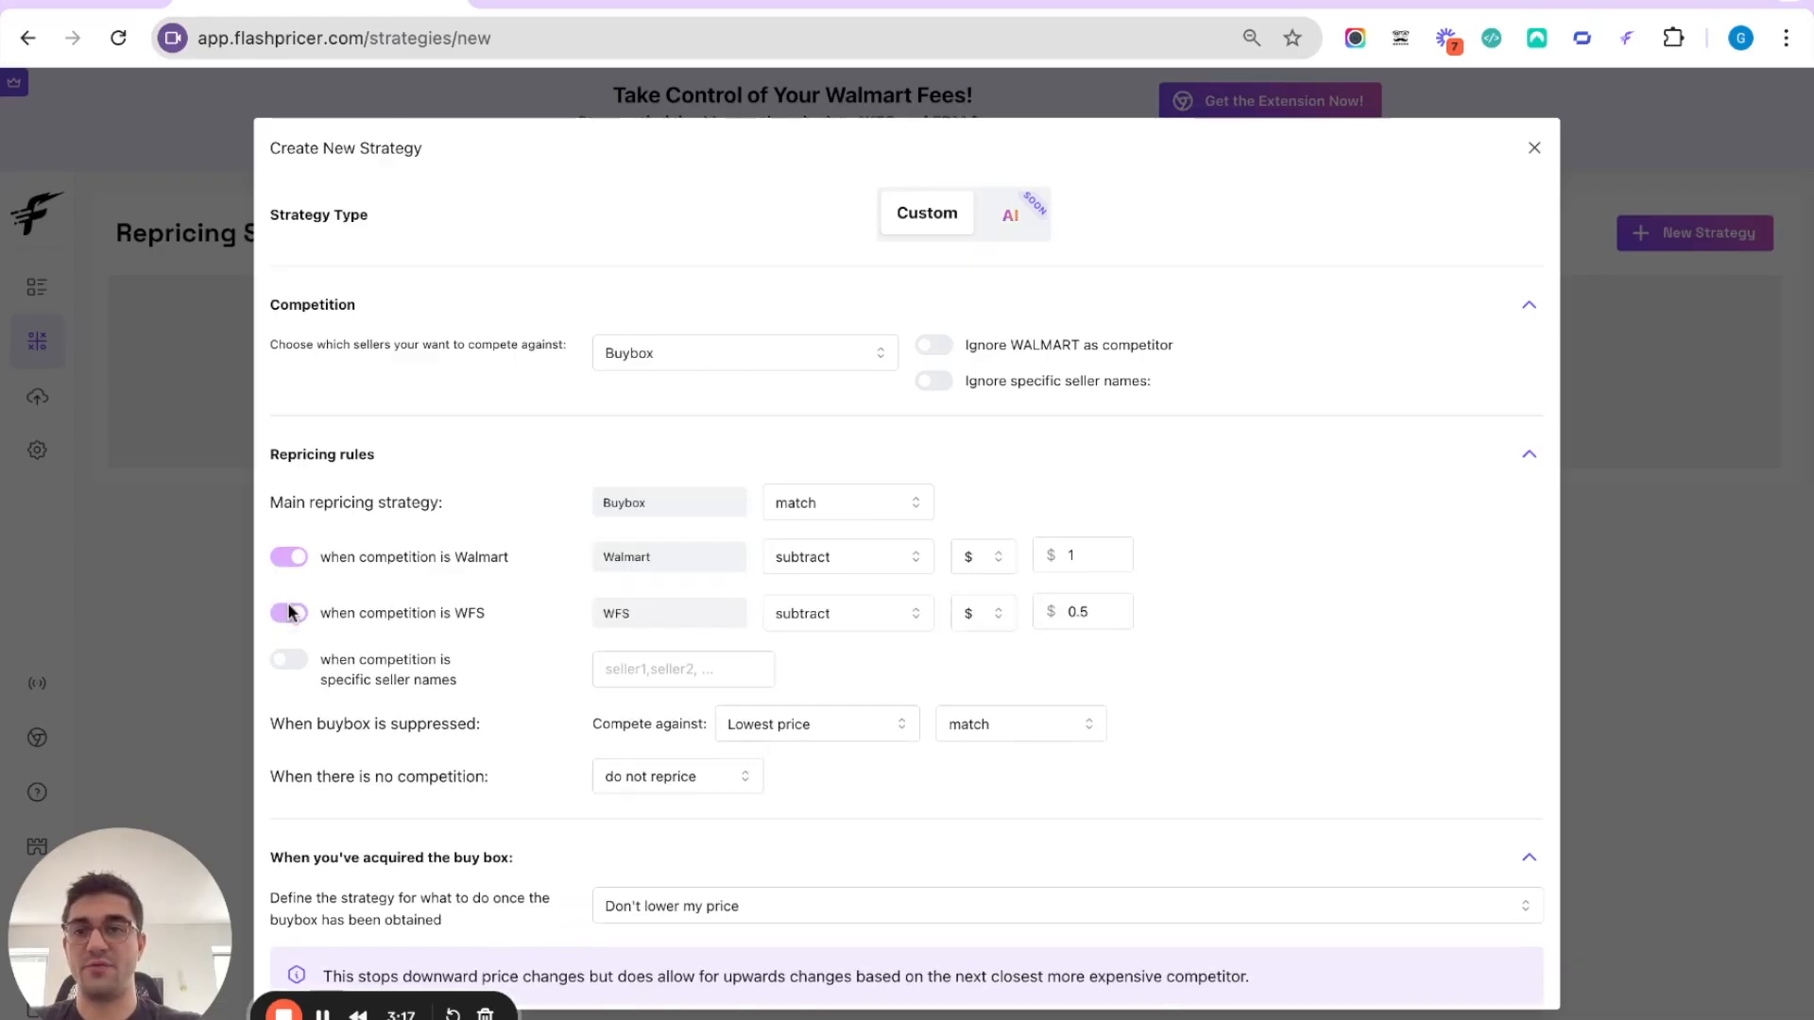
# Go over the main, Walmart and WFS repricing rules, switching the WFS rule off and back on.
pyautogui.tripleClick(270, 501)
pyautogui.click(506, 498)
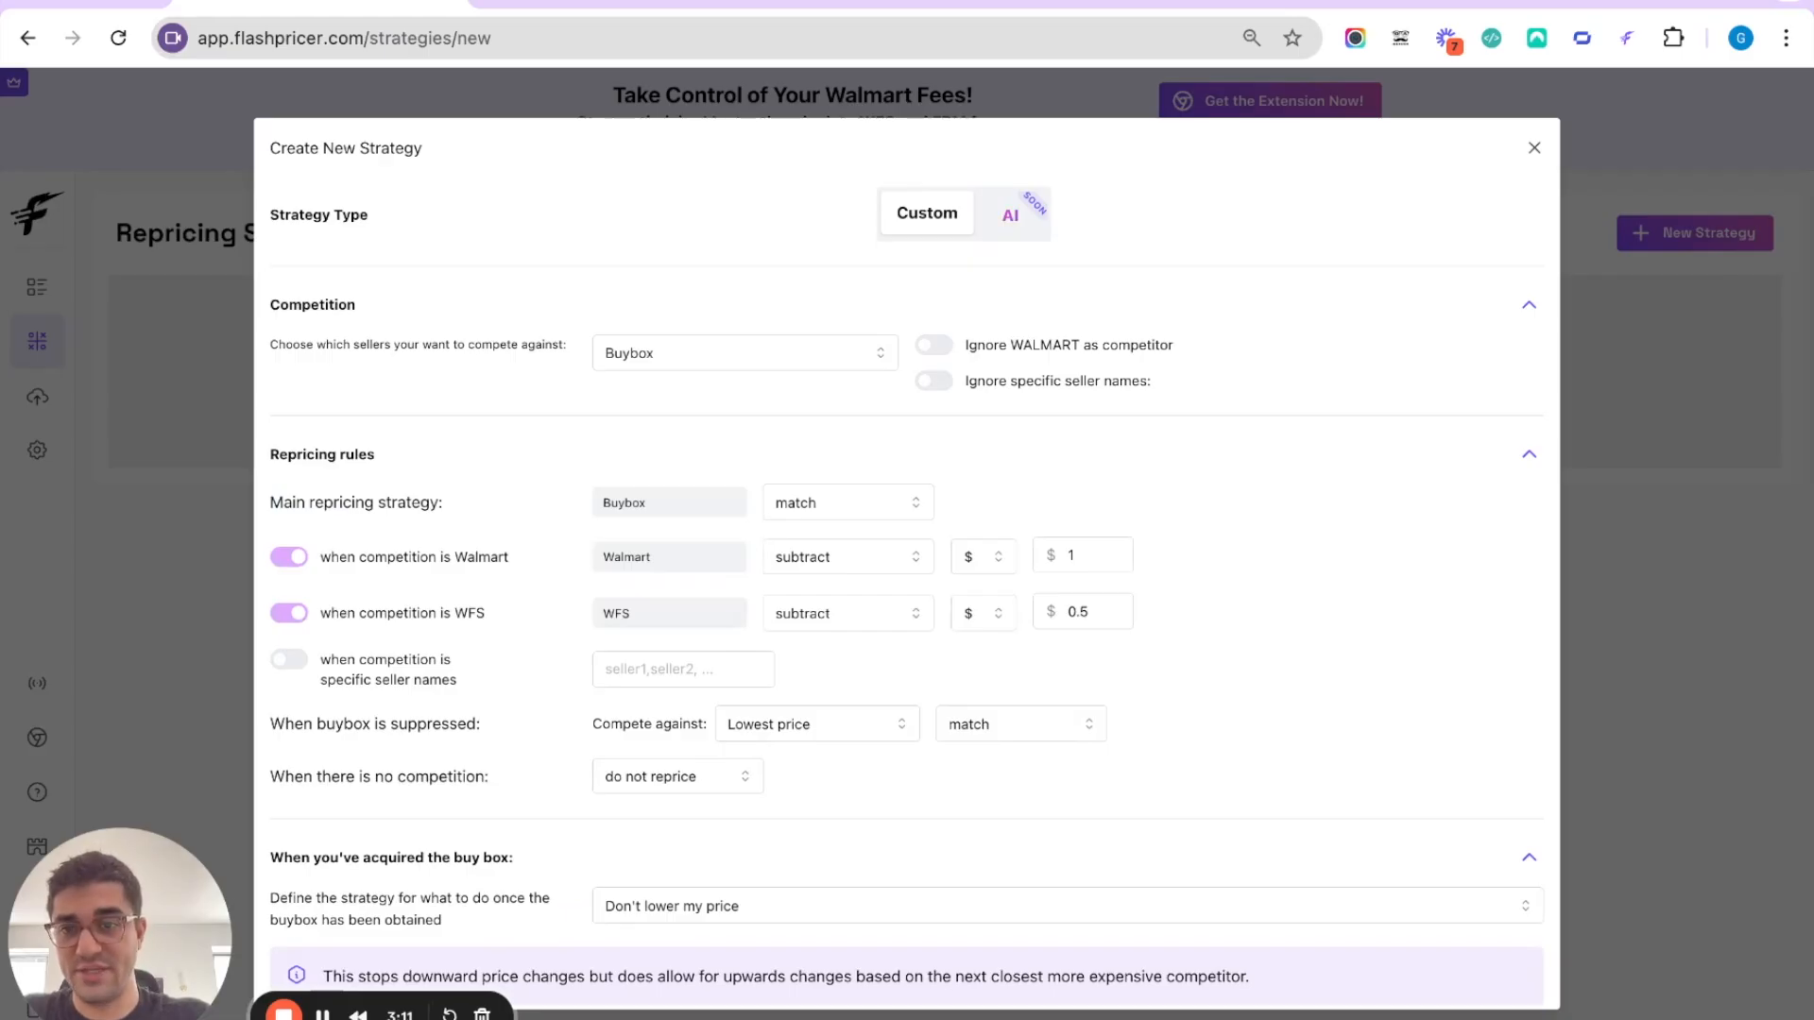
pyautogui.tripleClick(323, 563)
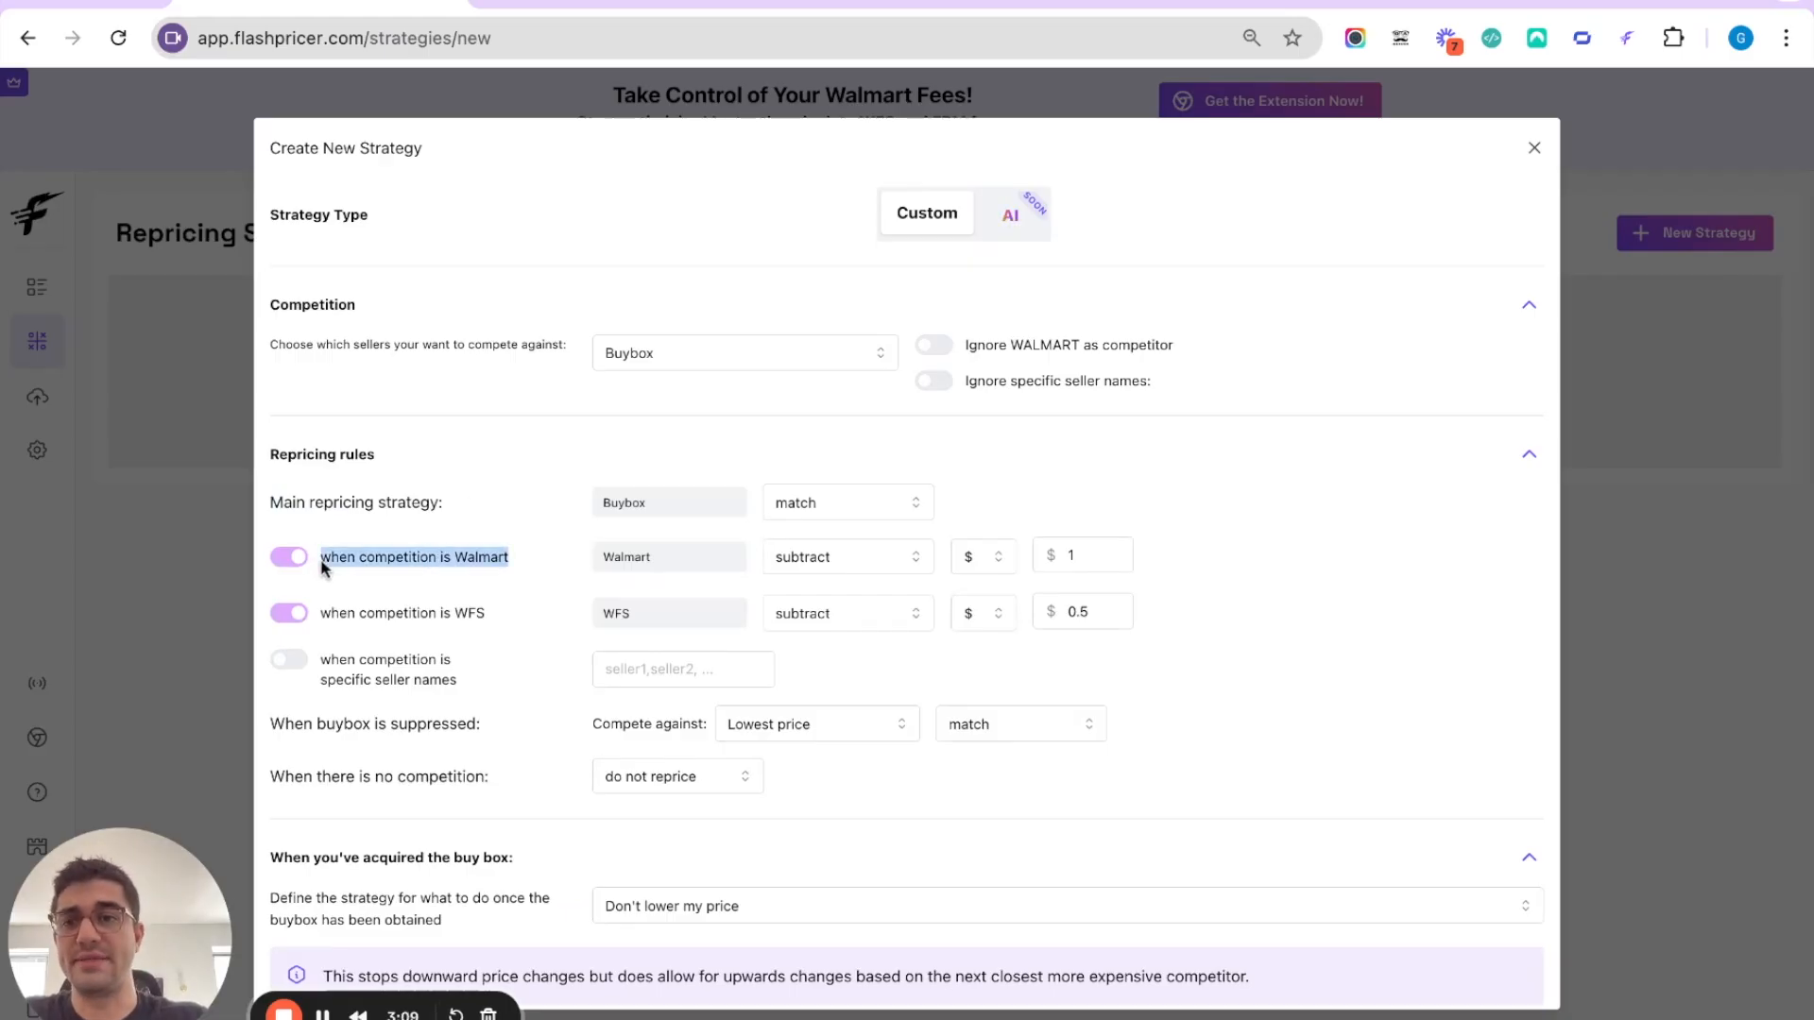
pyautogui.tripleClick(317, 619)
pyautogui.click(314, 622)
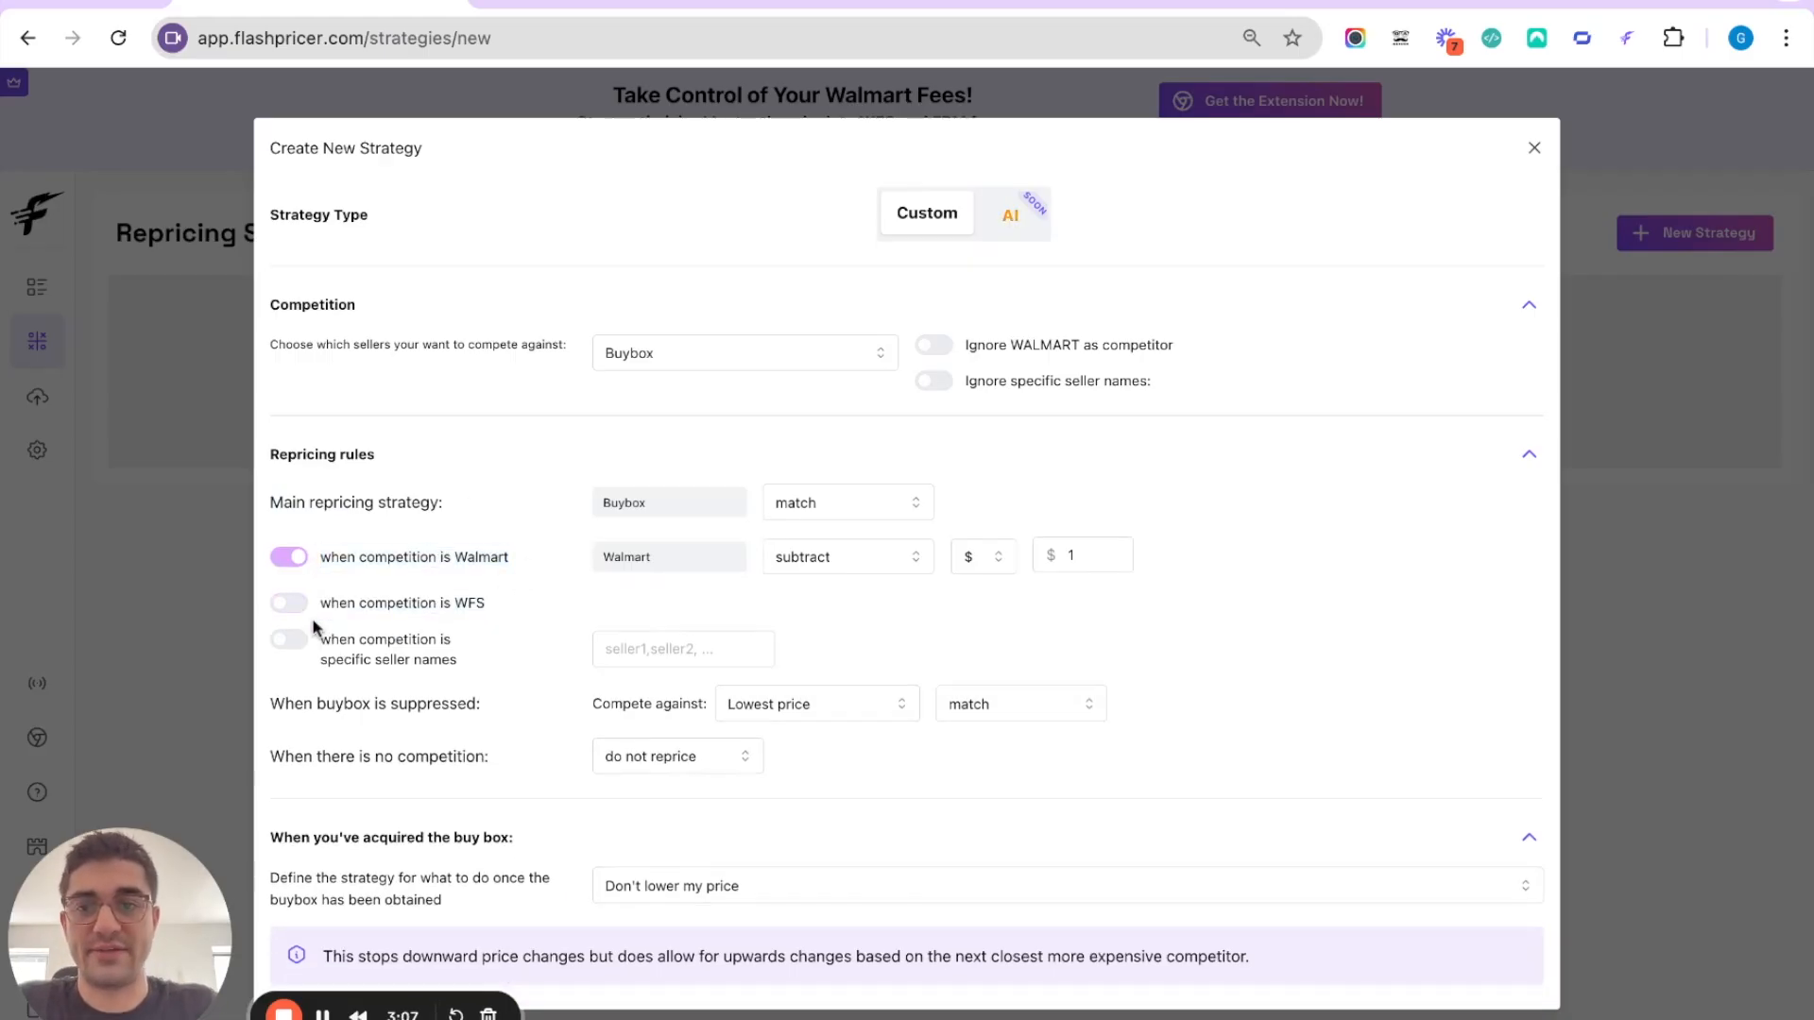
pyautogui.click(288, 607)
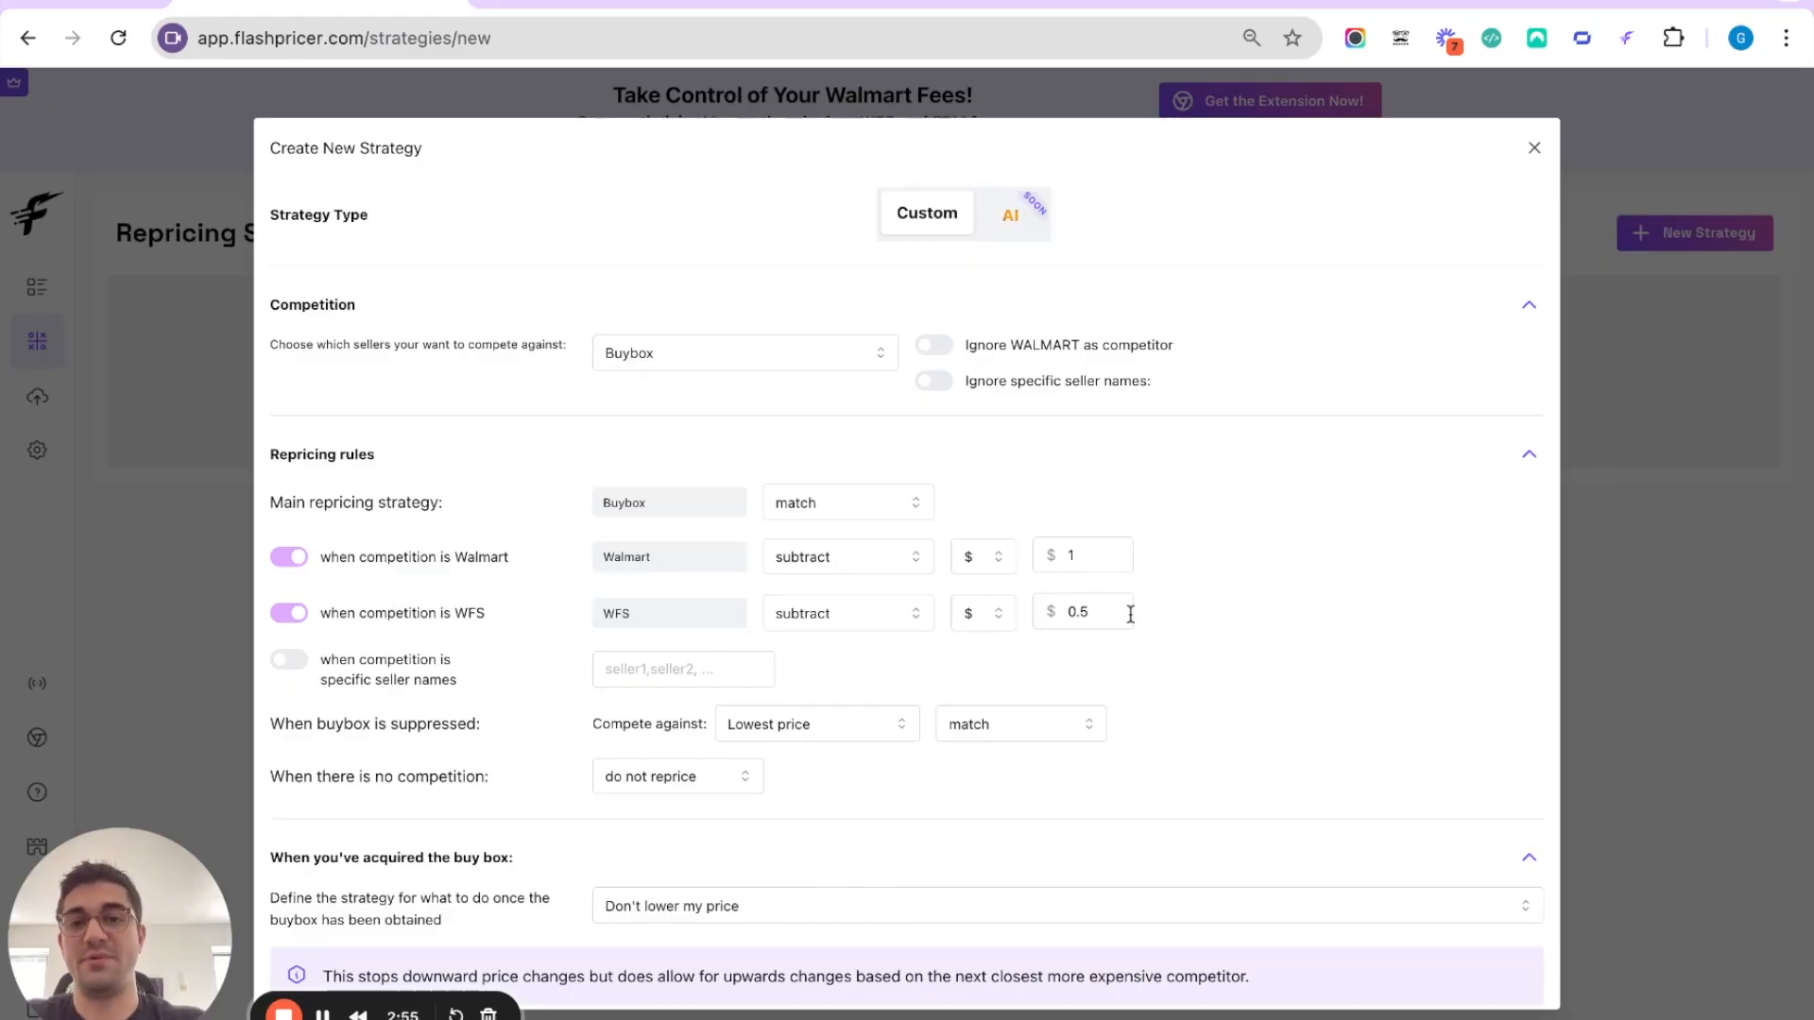
# Enable the repricing rule for specific seller names, add seller1 and set the rule to match.
pyautogui.scroll(-1, 289, 605)
pyautogui.click(288, 593)
pyautogui.click(644, 601)
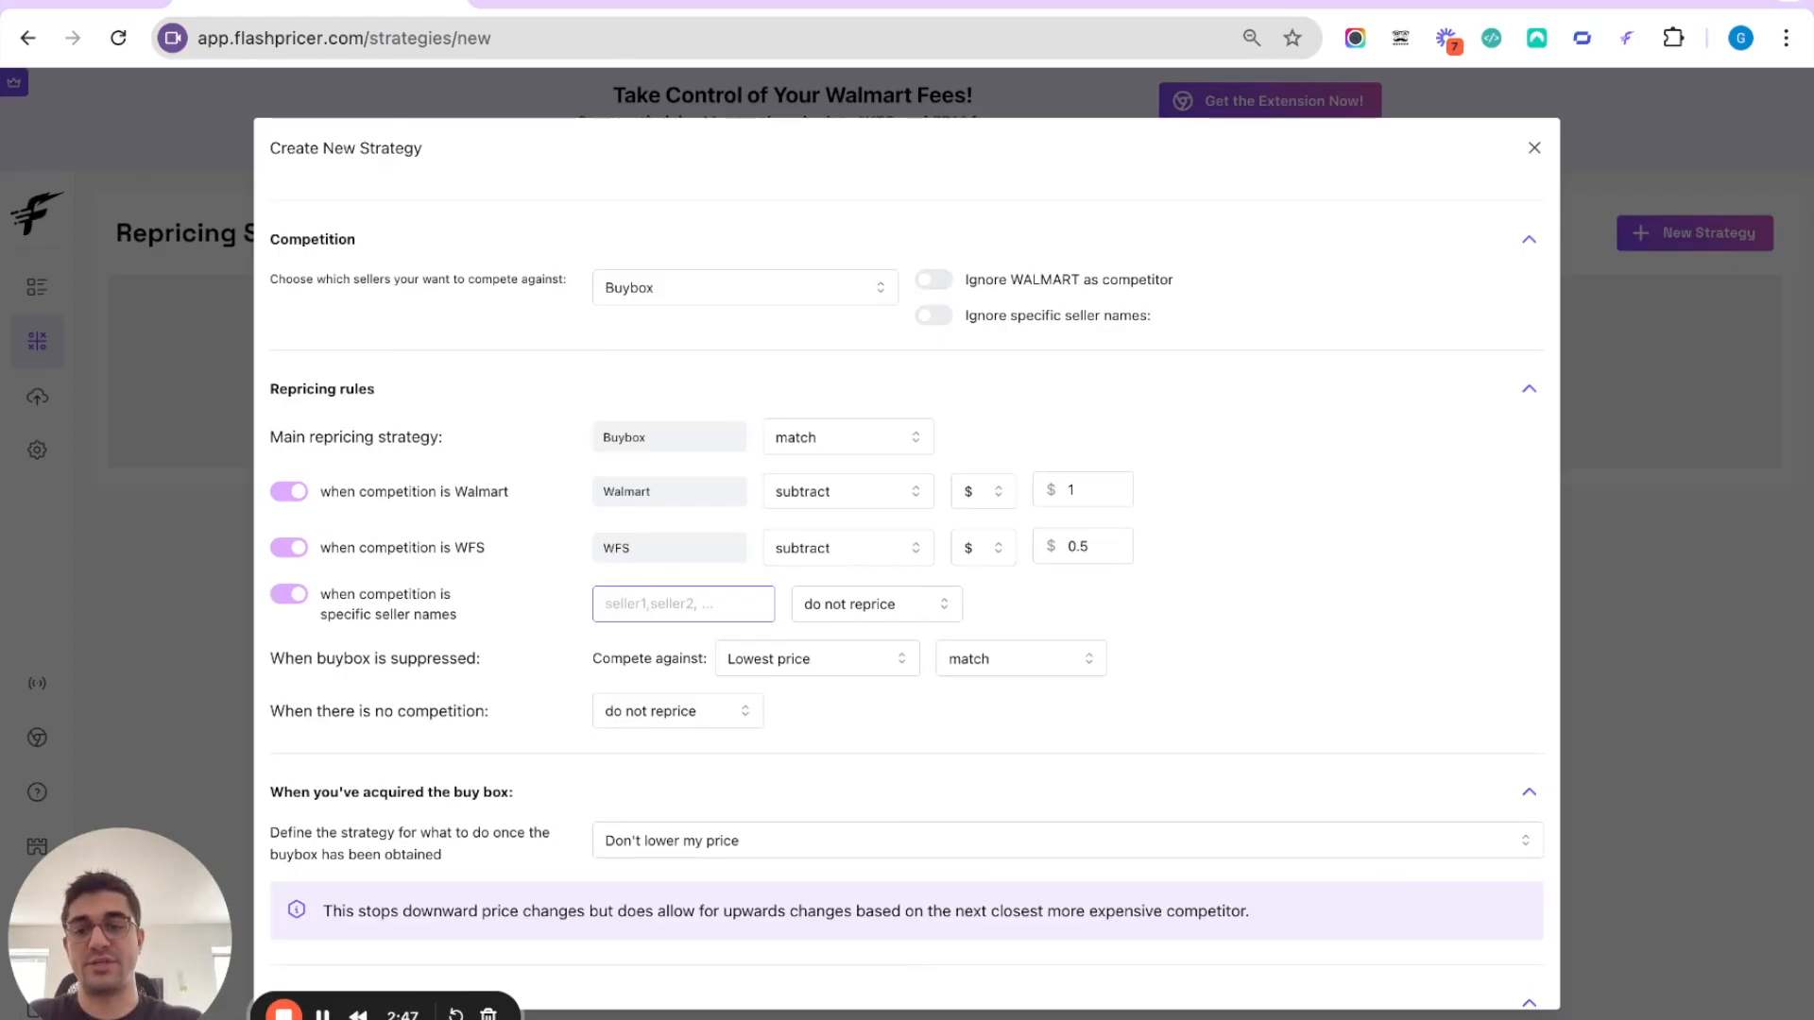
pyautogui.write('seller1')
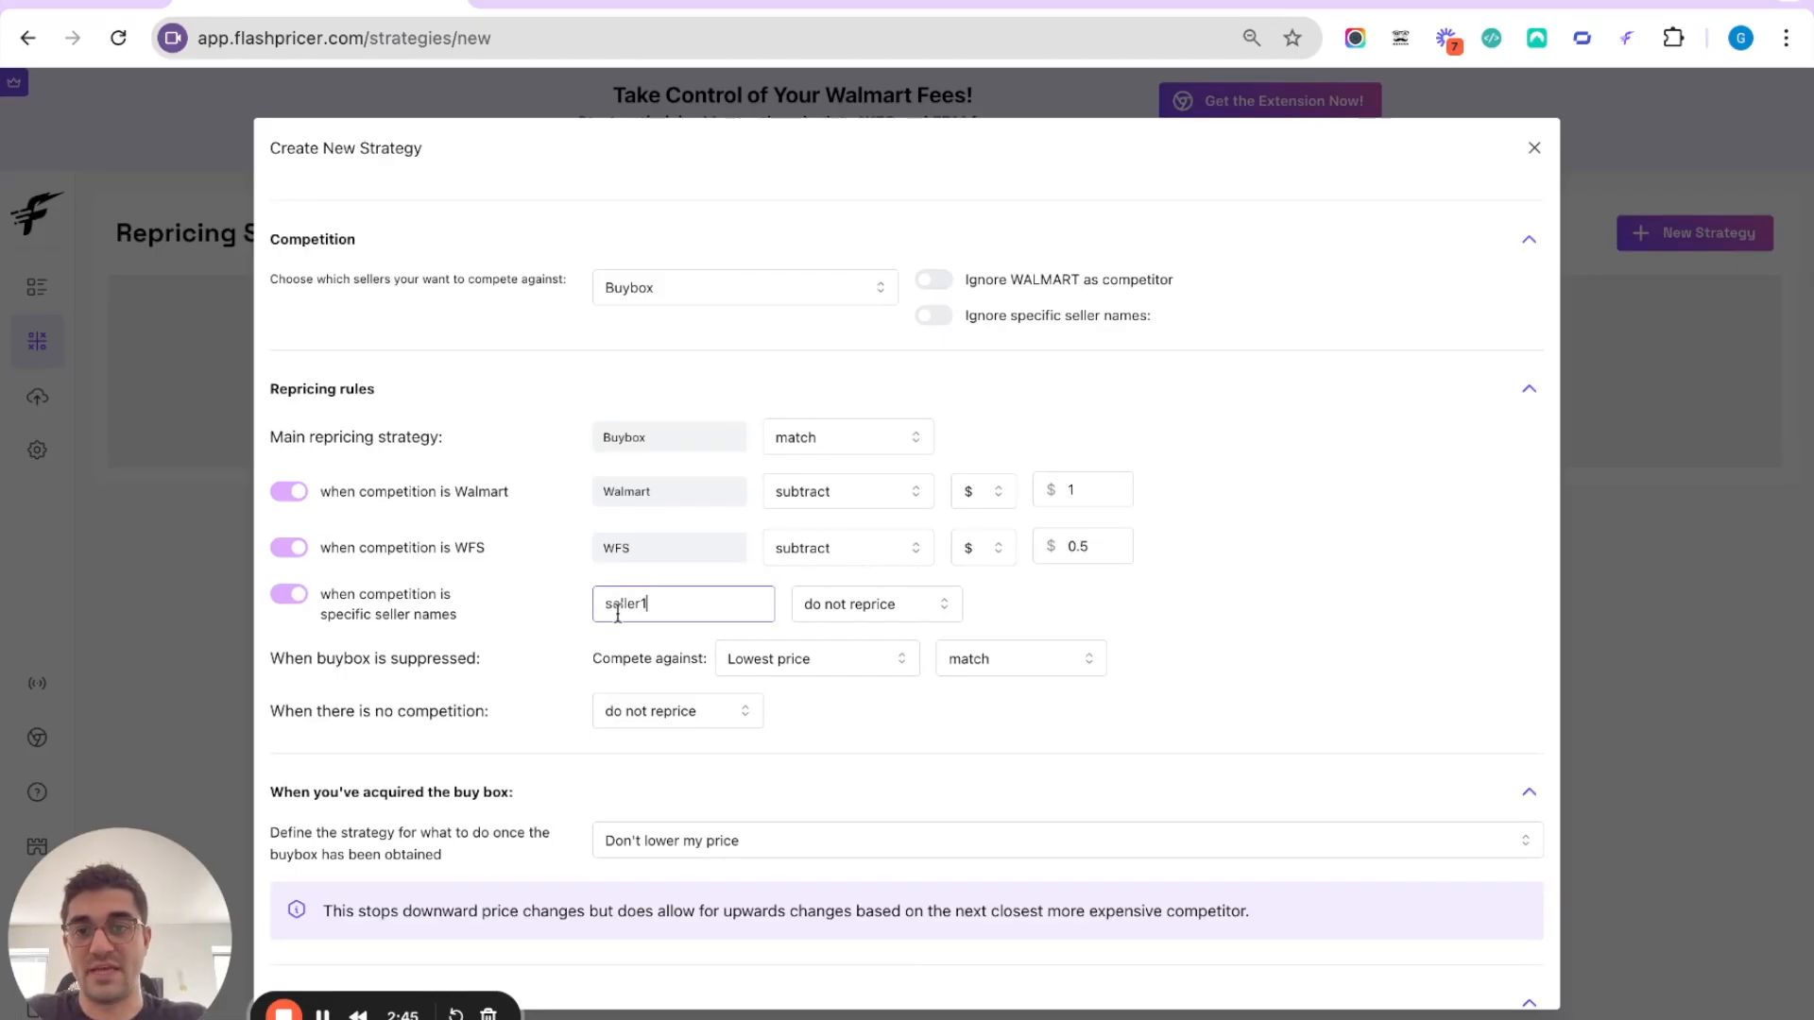
pyautogui.click(940, 604)
pyautogui.click(970, 660)
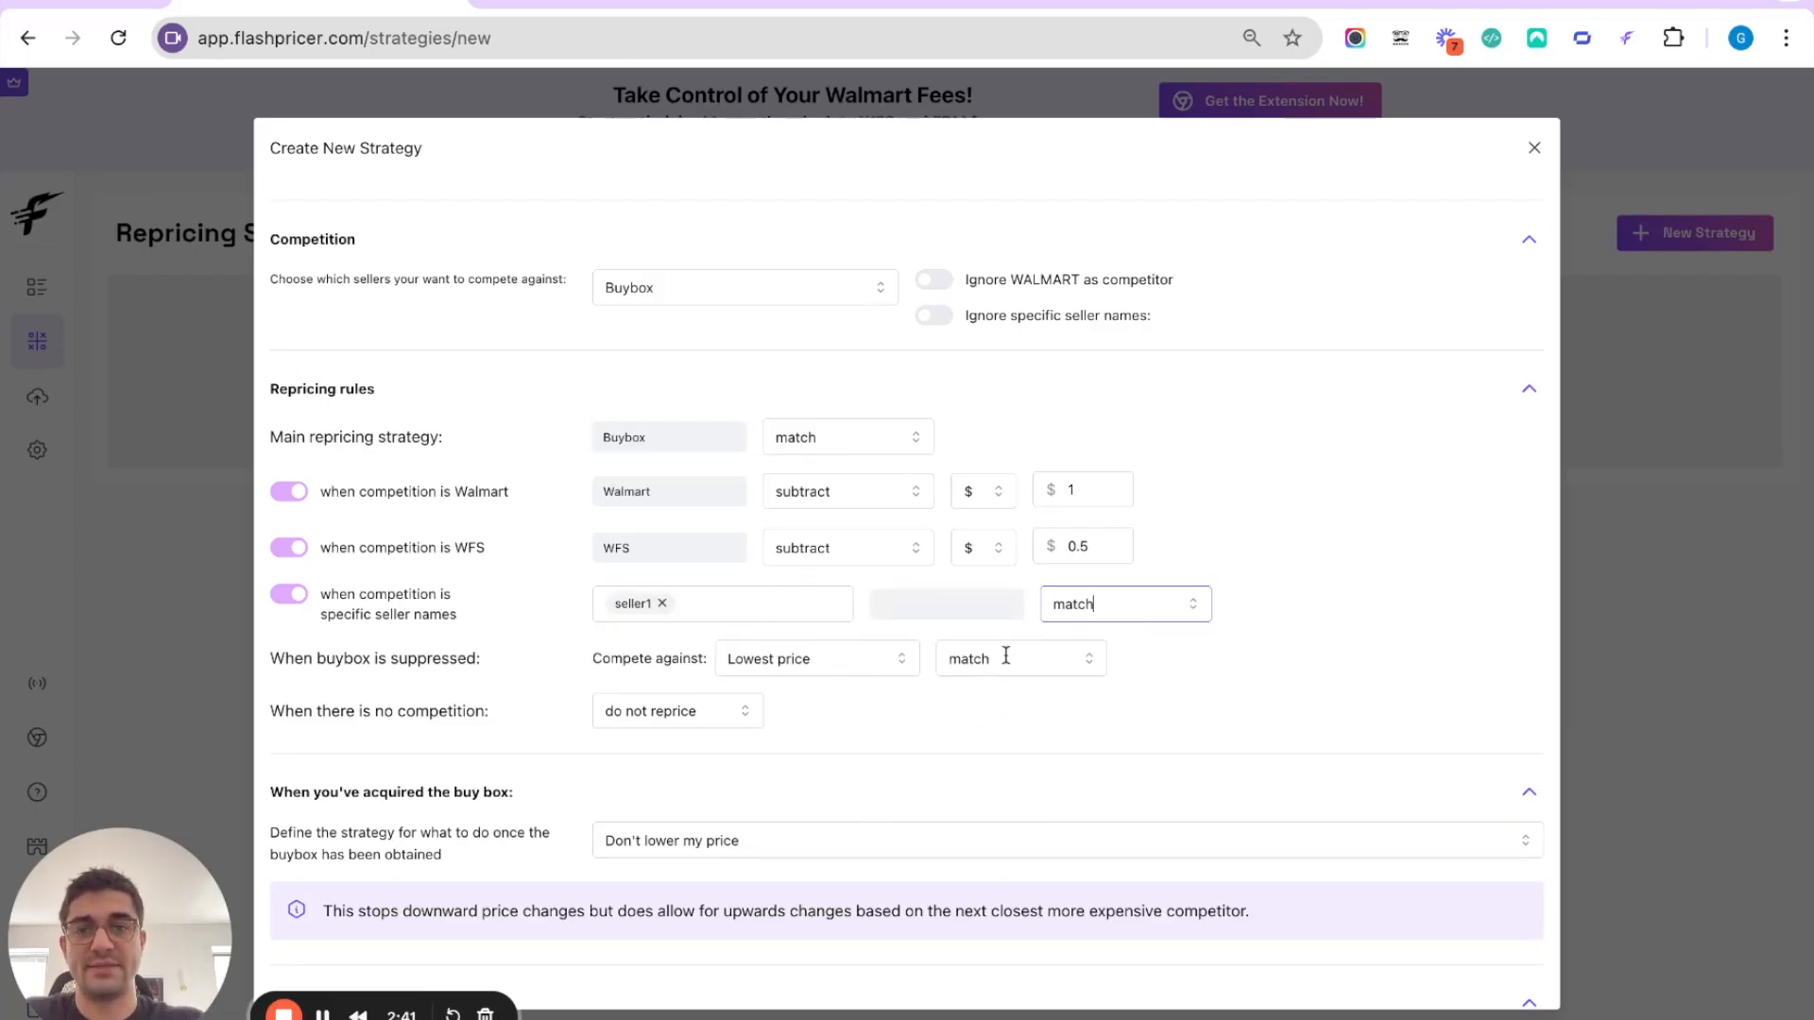
# Examine the options for a suppressed buybox and for when there is no competition.
pyautogui.click(844, 654)
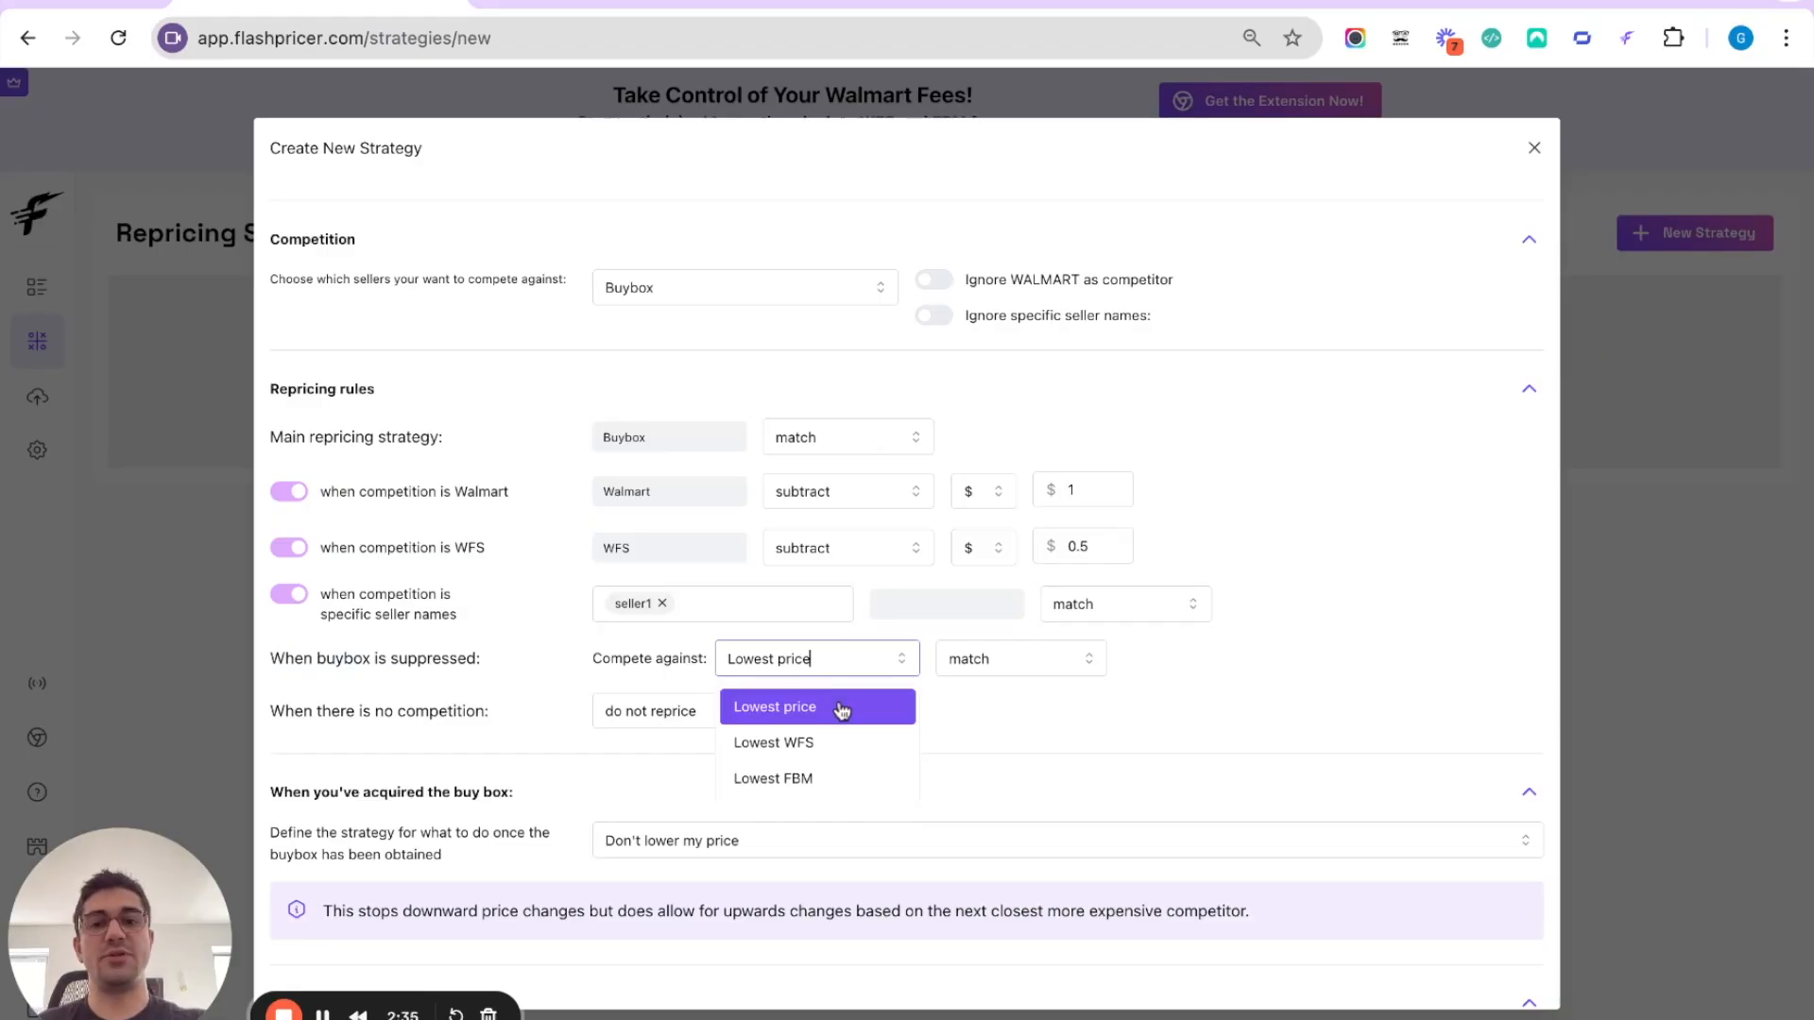
pyautogui.click(1006, 727)
pyautogui.click(1018, 657)
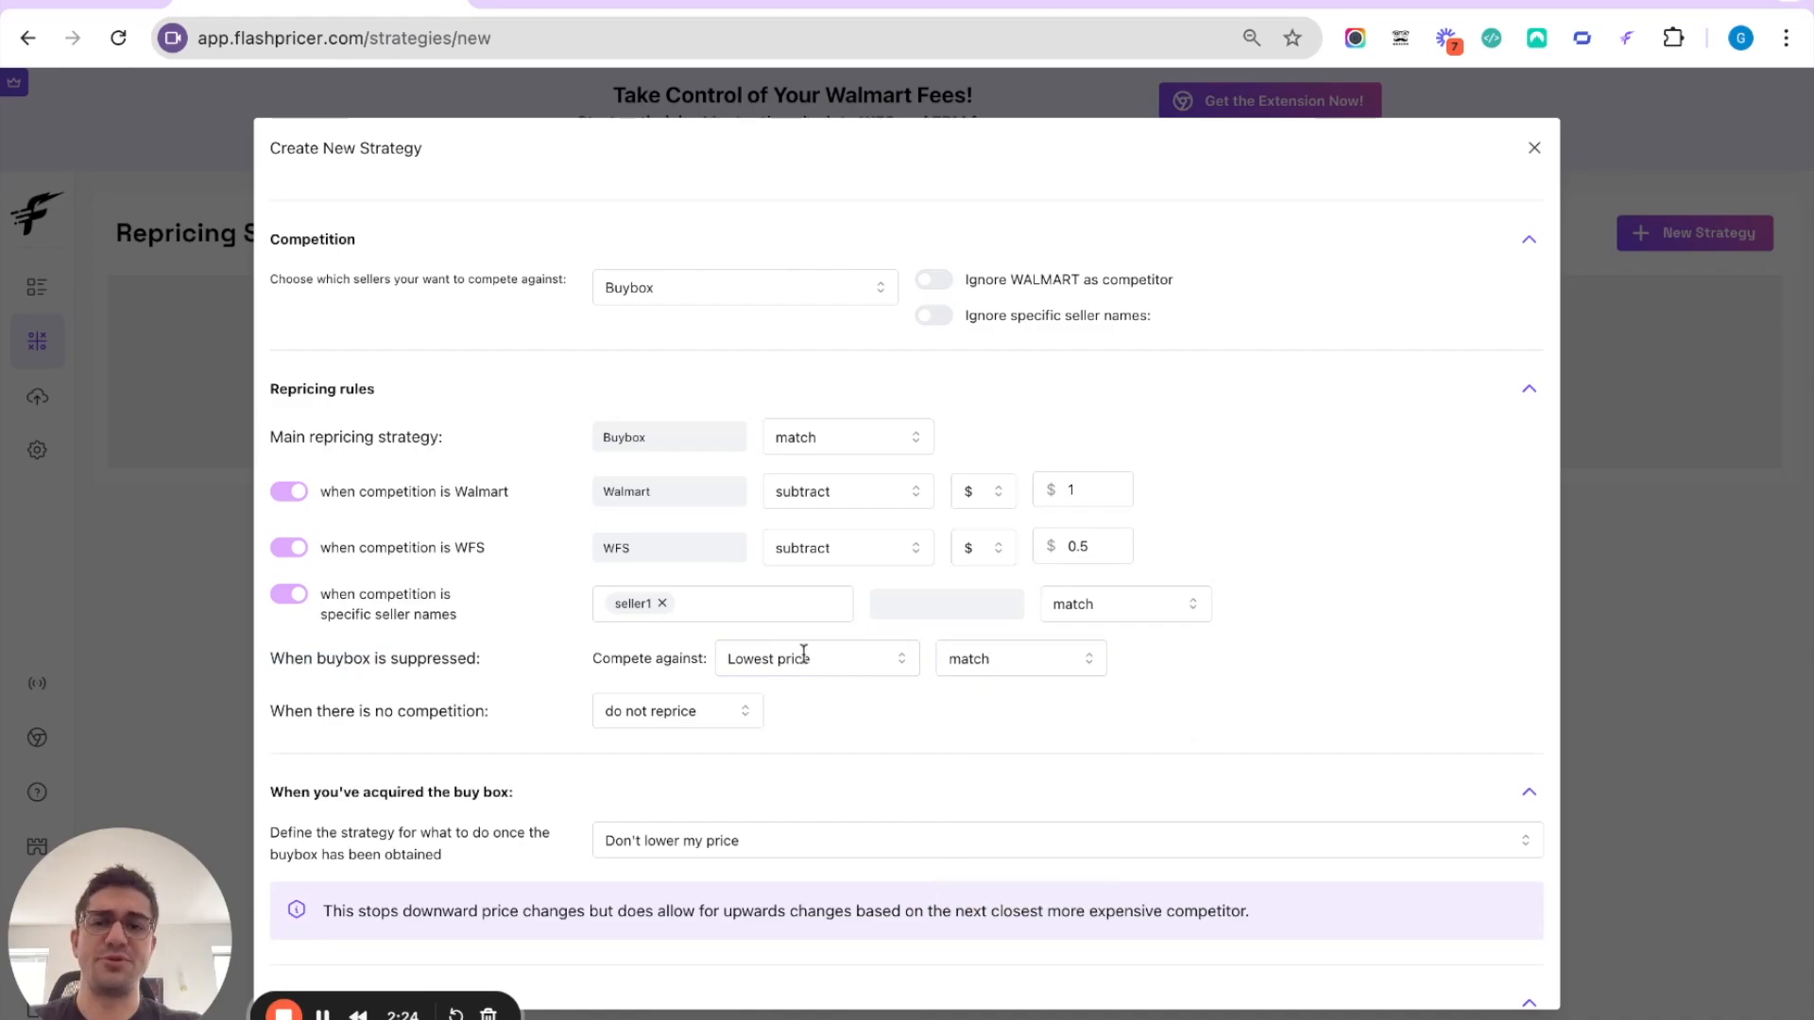
pyautogui.moveTo(274, 715); pyautogui.dragTo(491, 715)
pyautogui.click(677, 713)
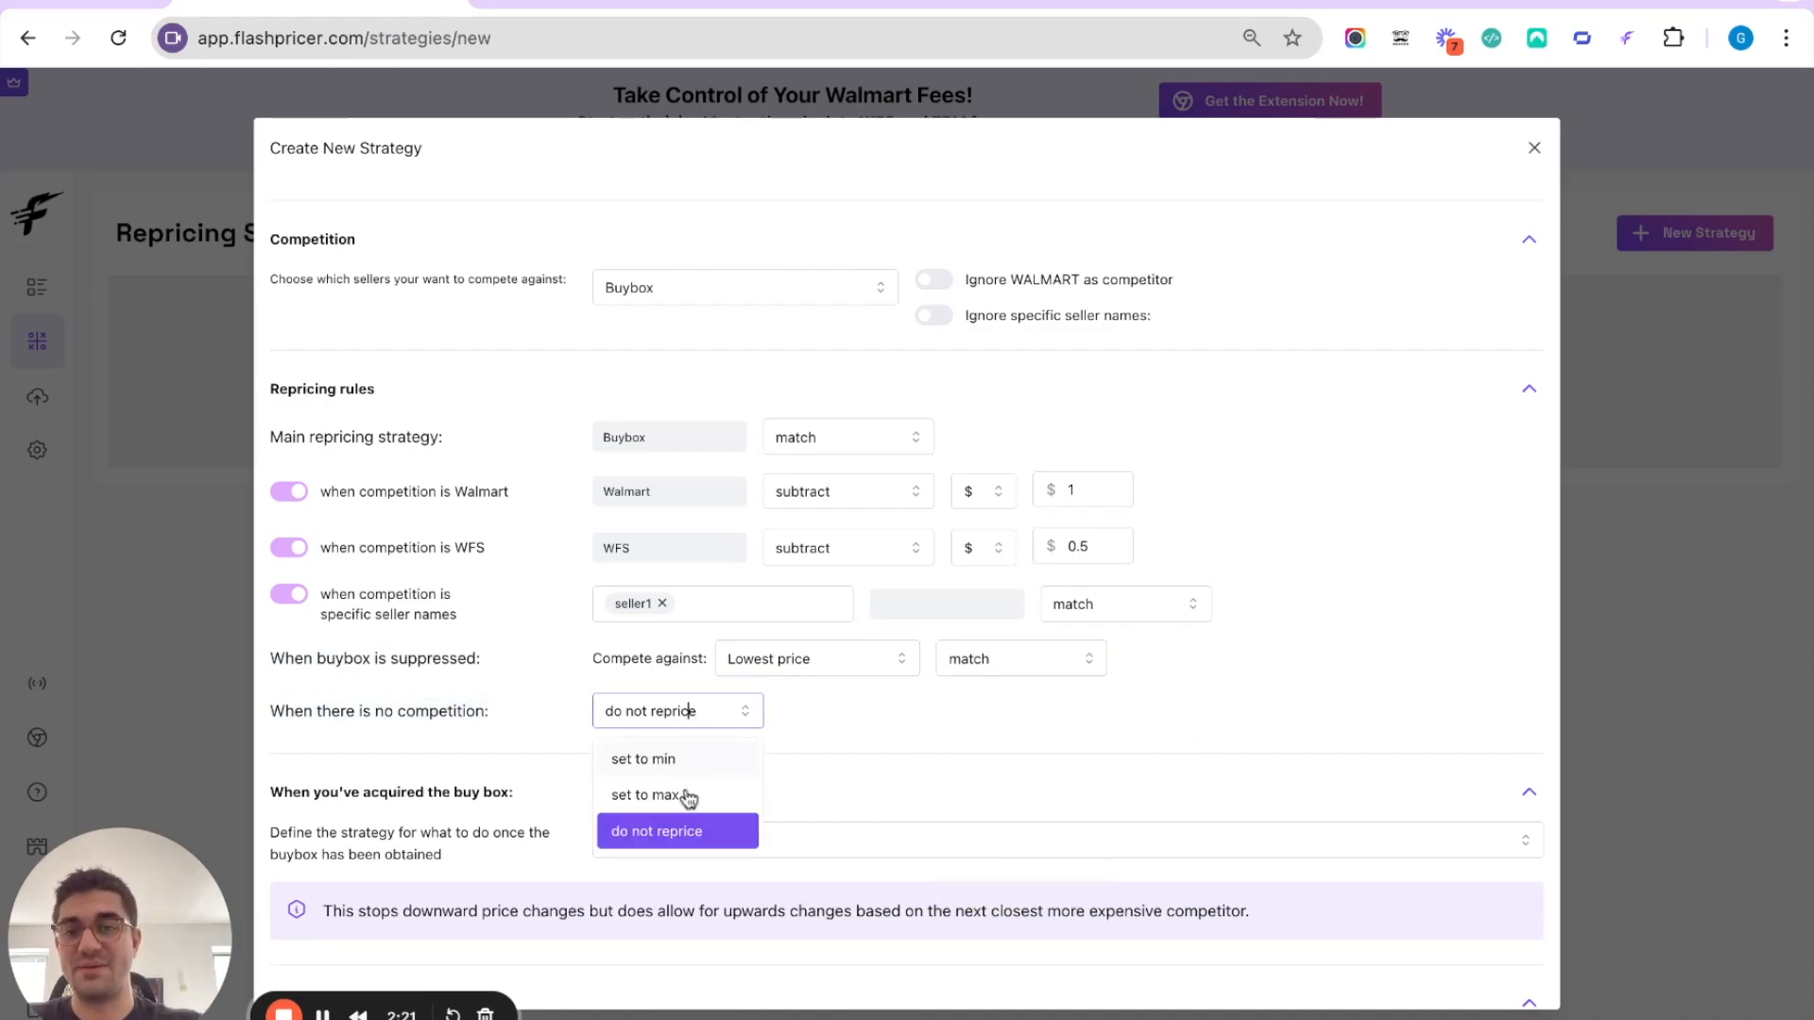
pyautogui.click(892, 701)
# Review the options for when the buy box has been acquired and set that strategy to algorithmically optimize price.
pyautogui.scroll(-3, 892, 701)
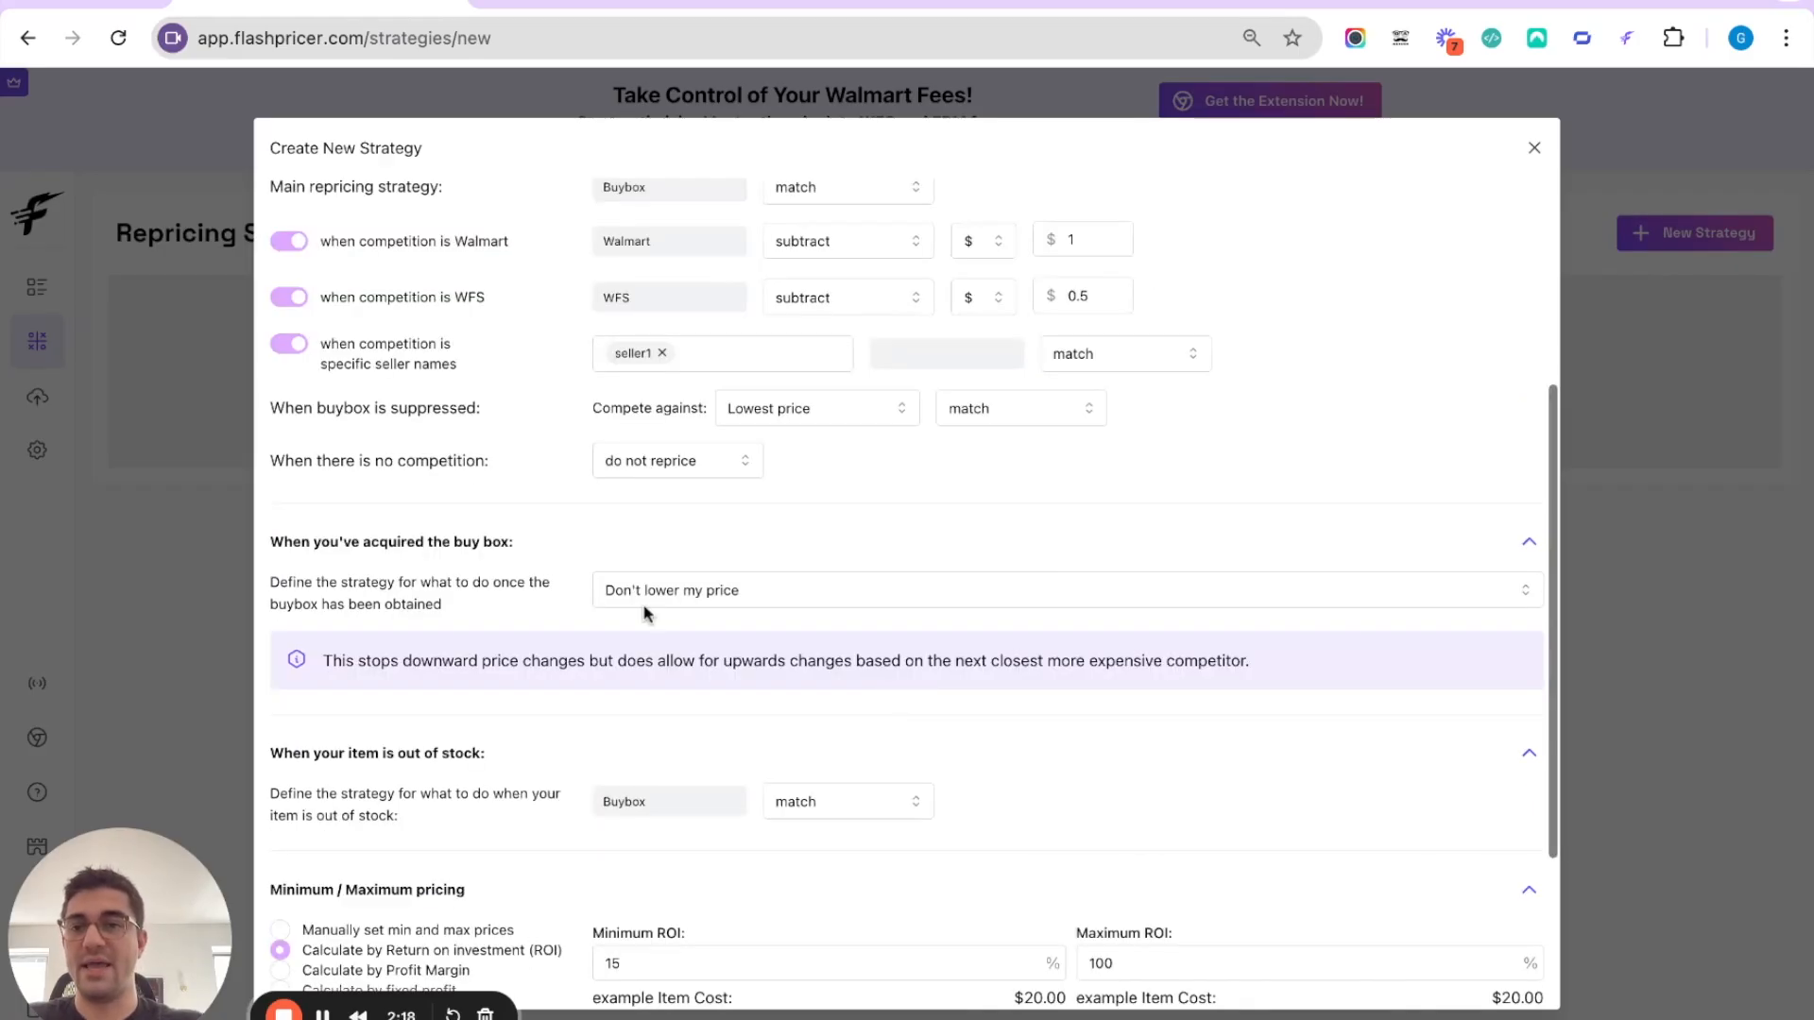
pyautogui.click(682, 588)
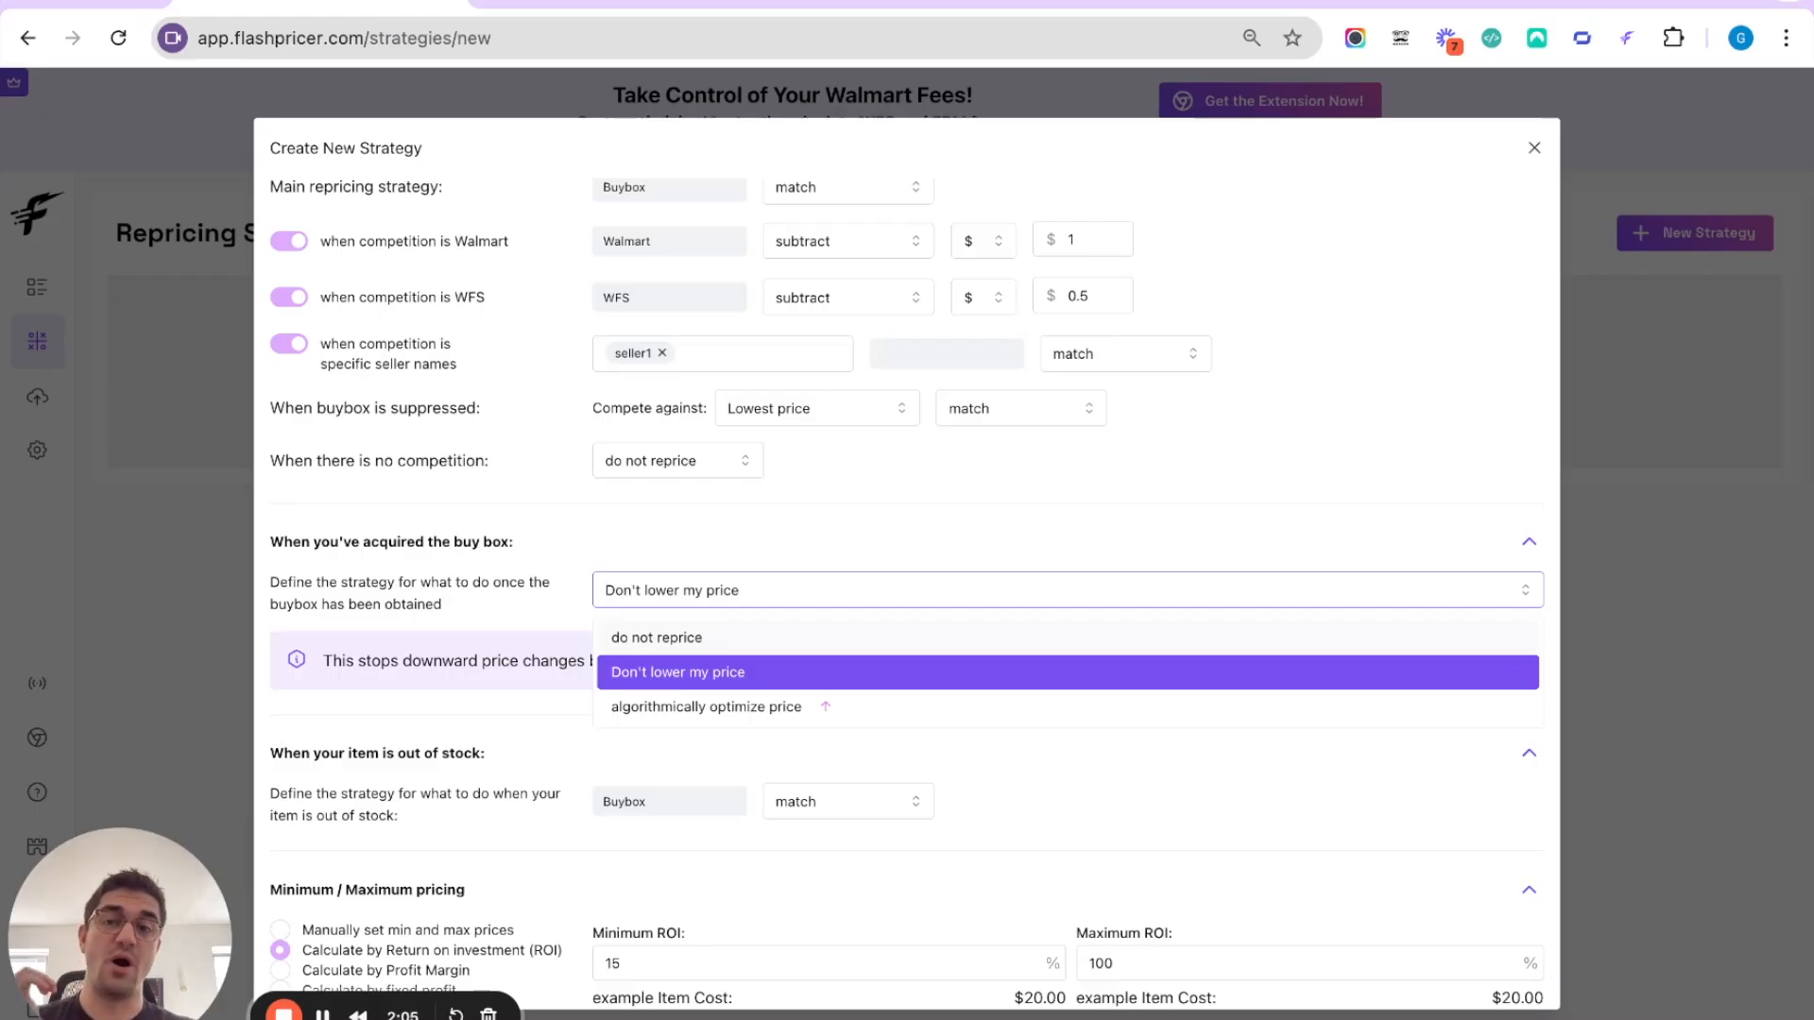
pyautogui.click(529, 550)
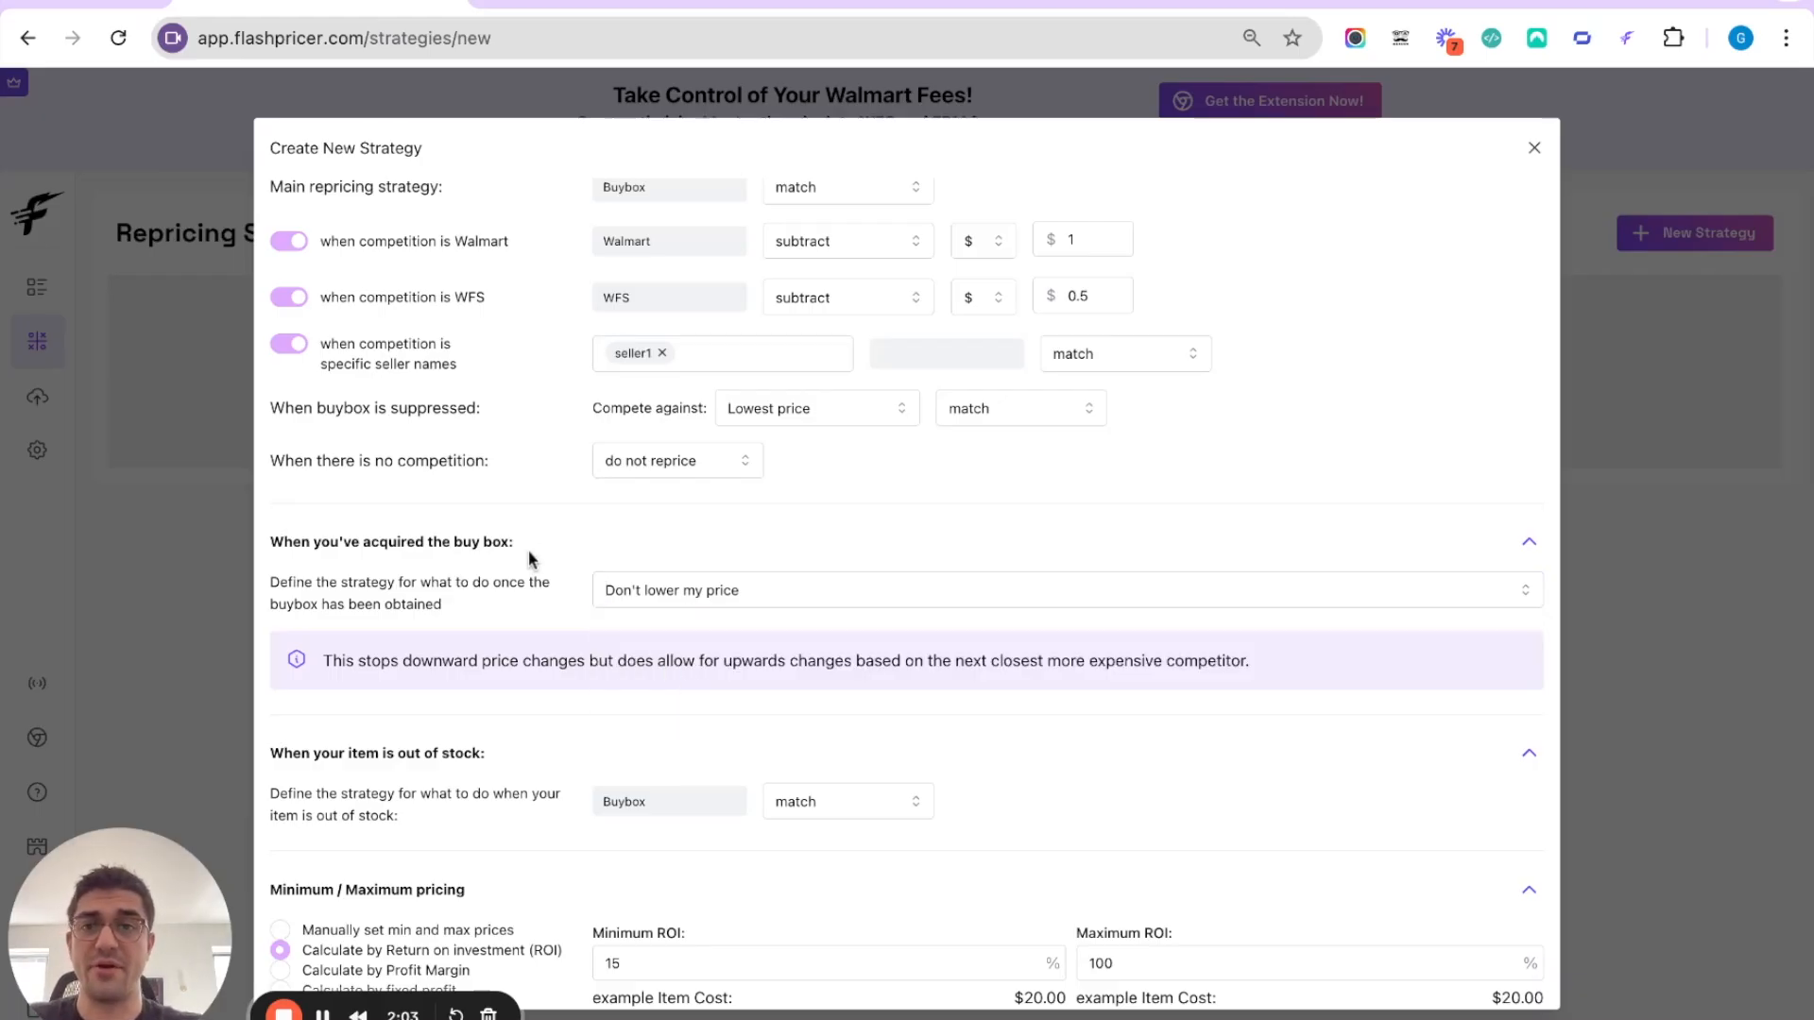
pyautogui.scroll(1, 529, 550)
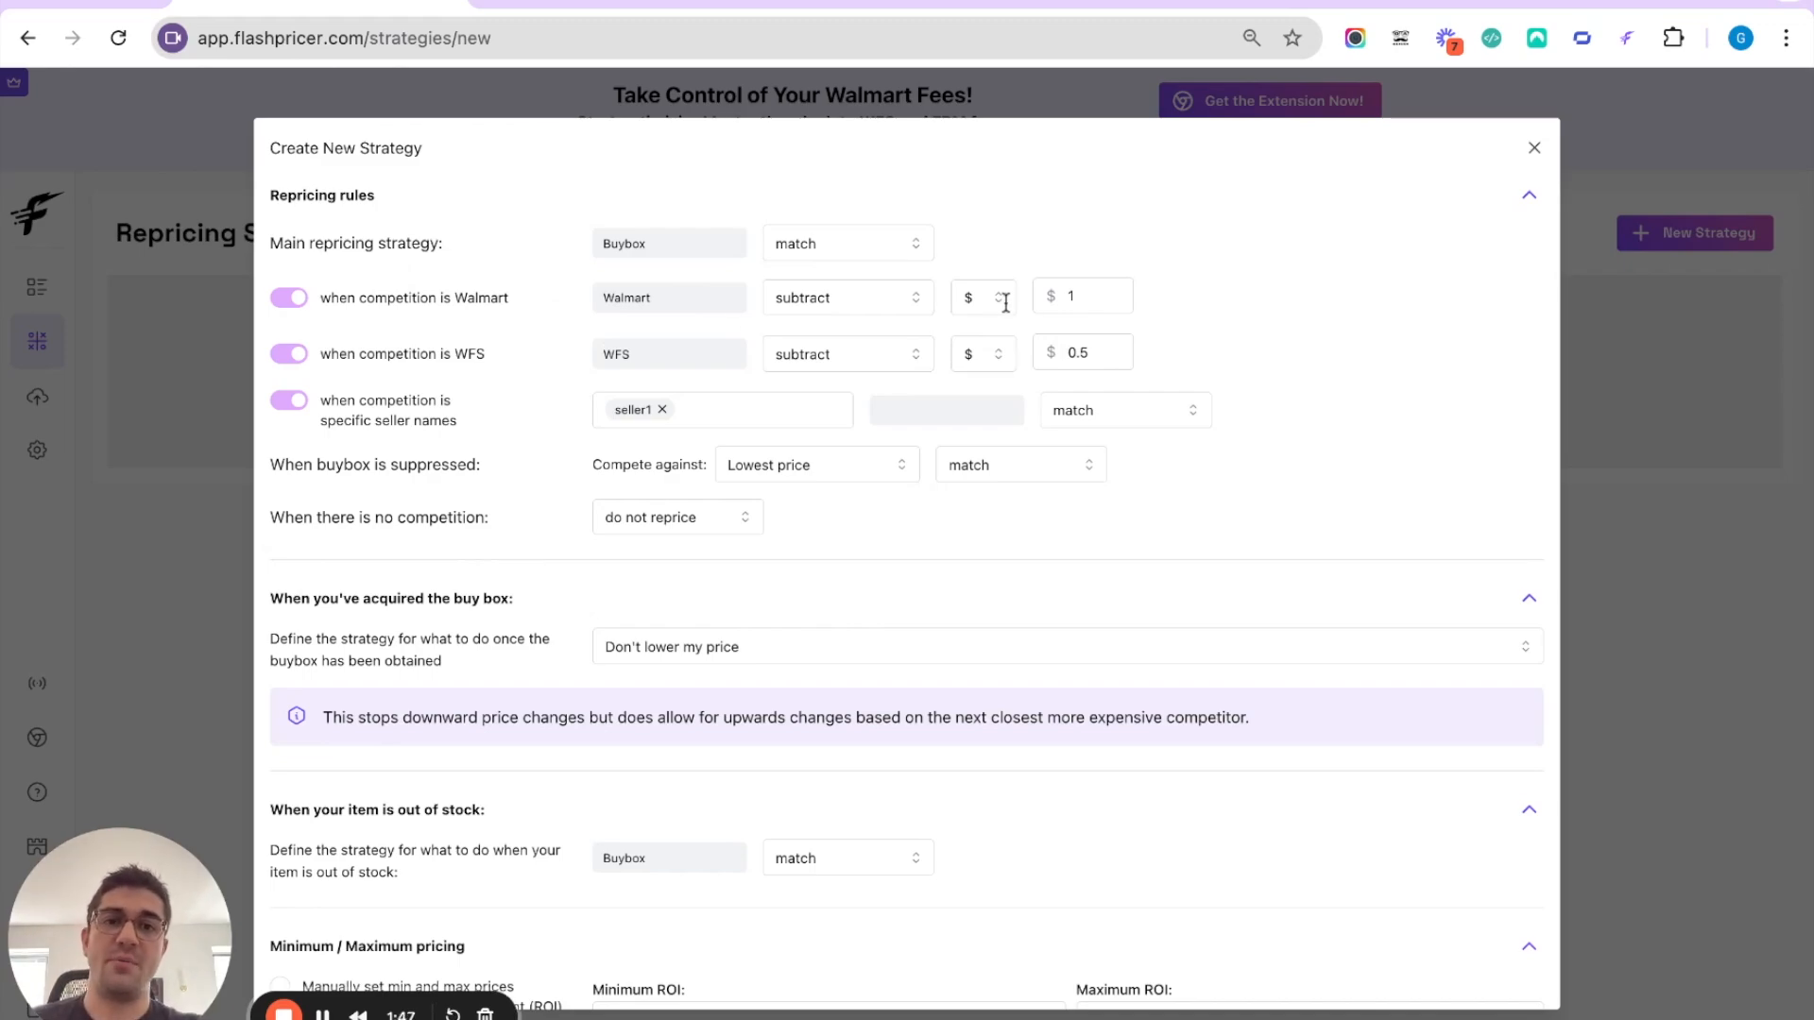
pyautogui.click(1094, 287)
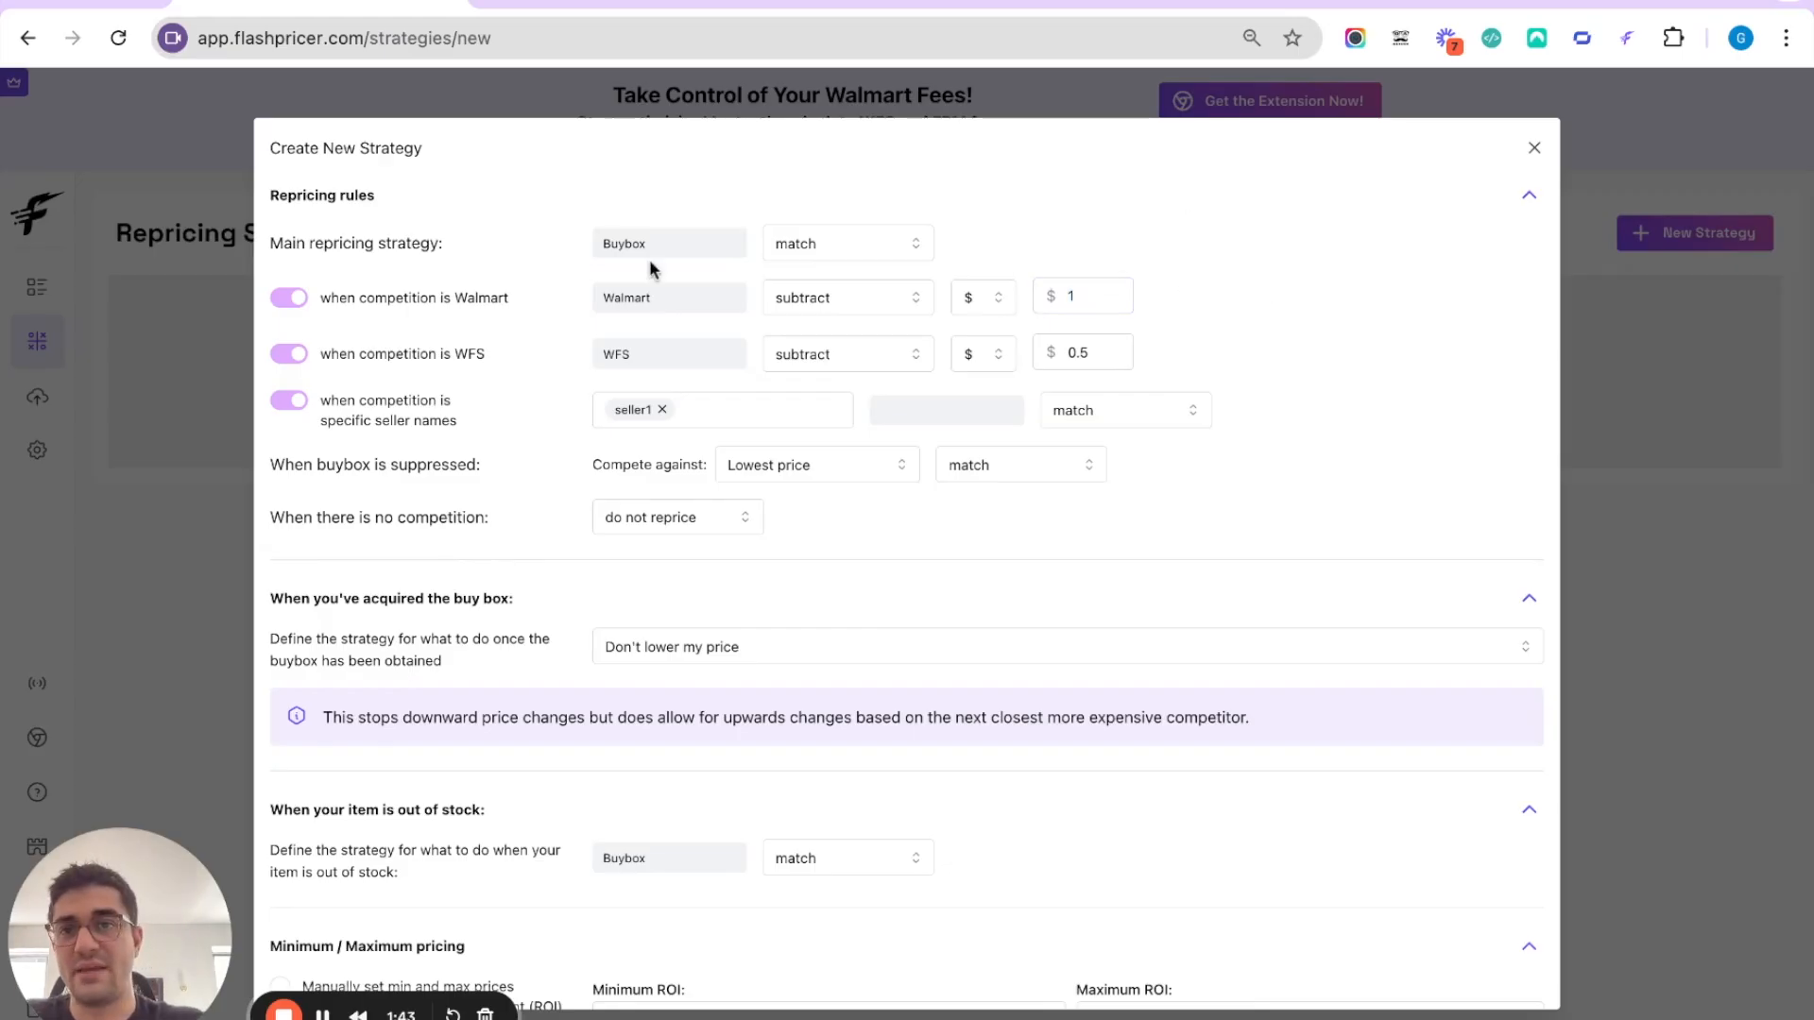
pyautogui.doubleClick(597, 247)
pyautogui.click(597, 248)
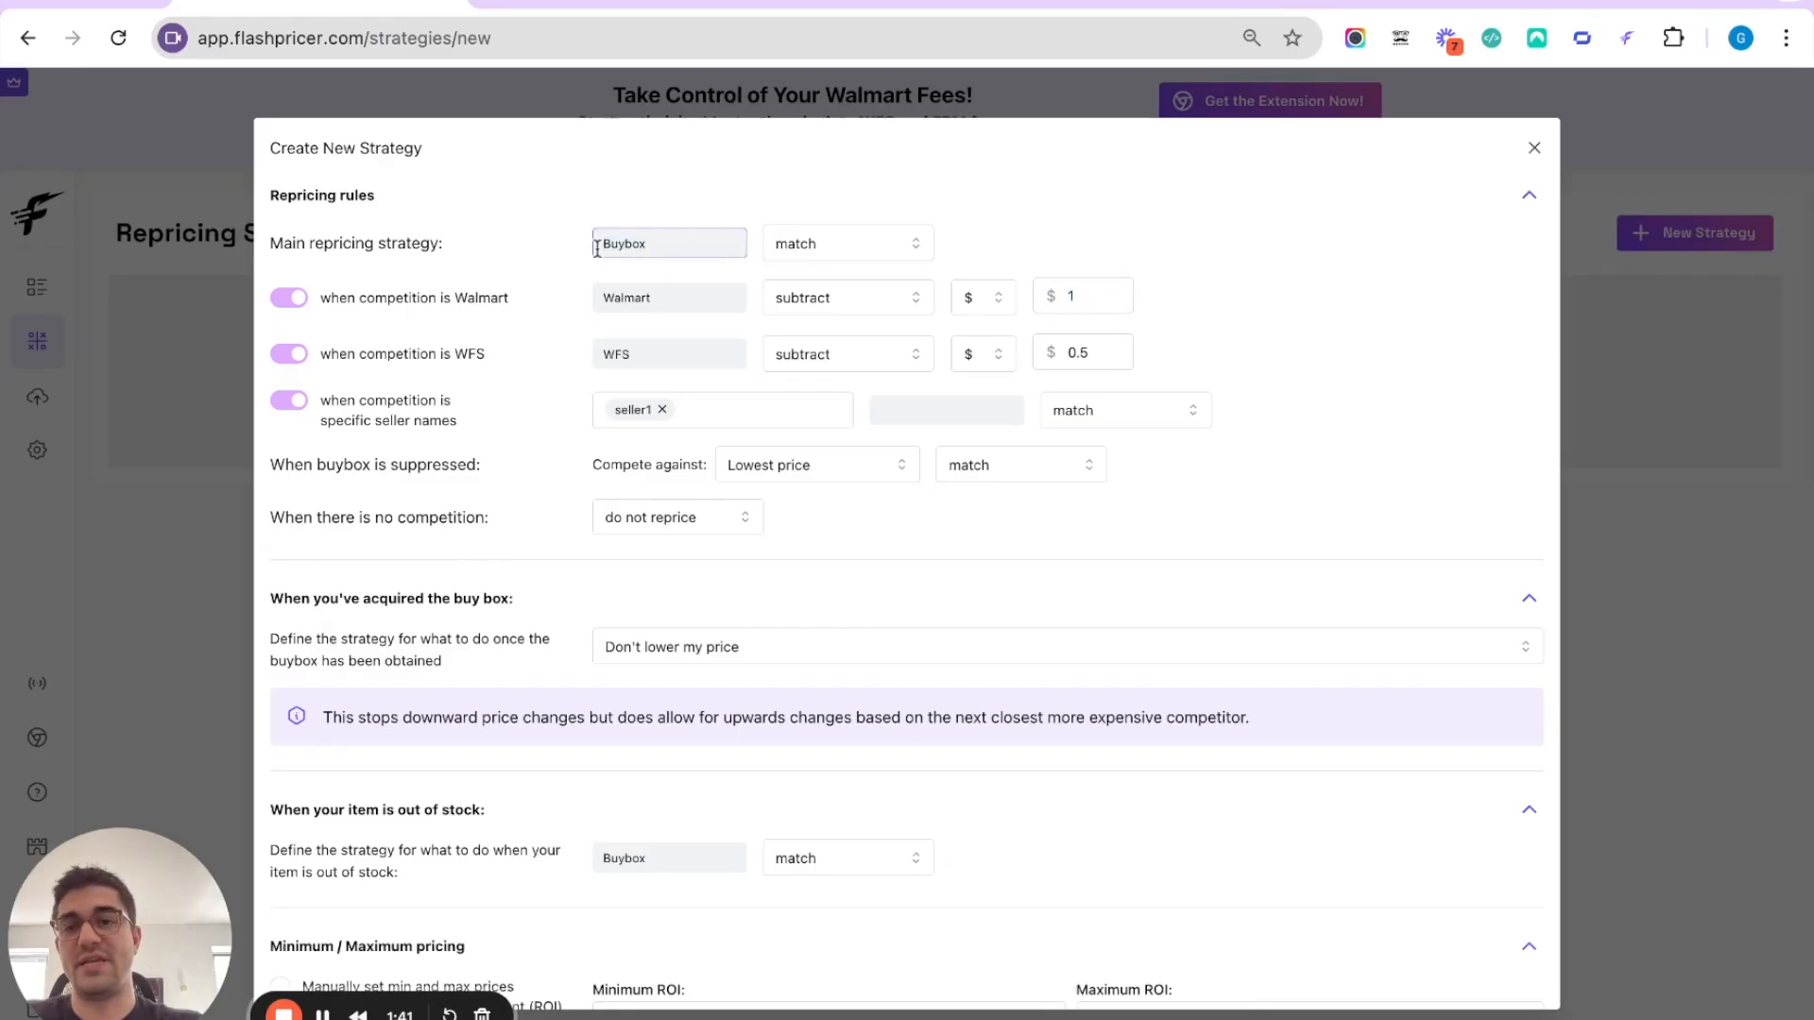
pyautogui.click(797, 650)
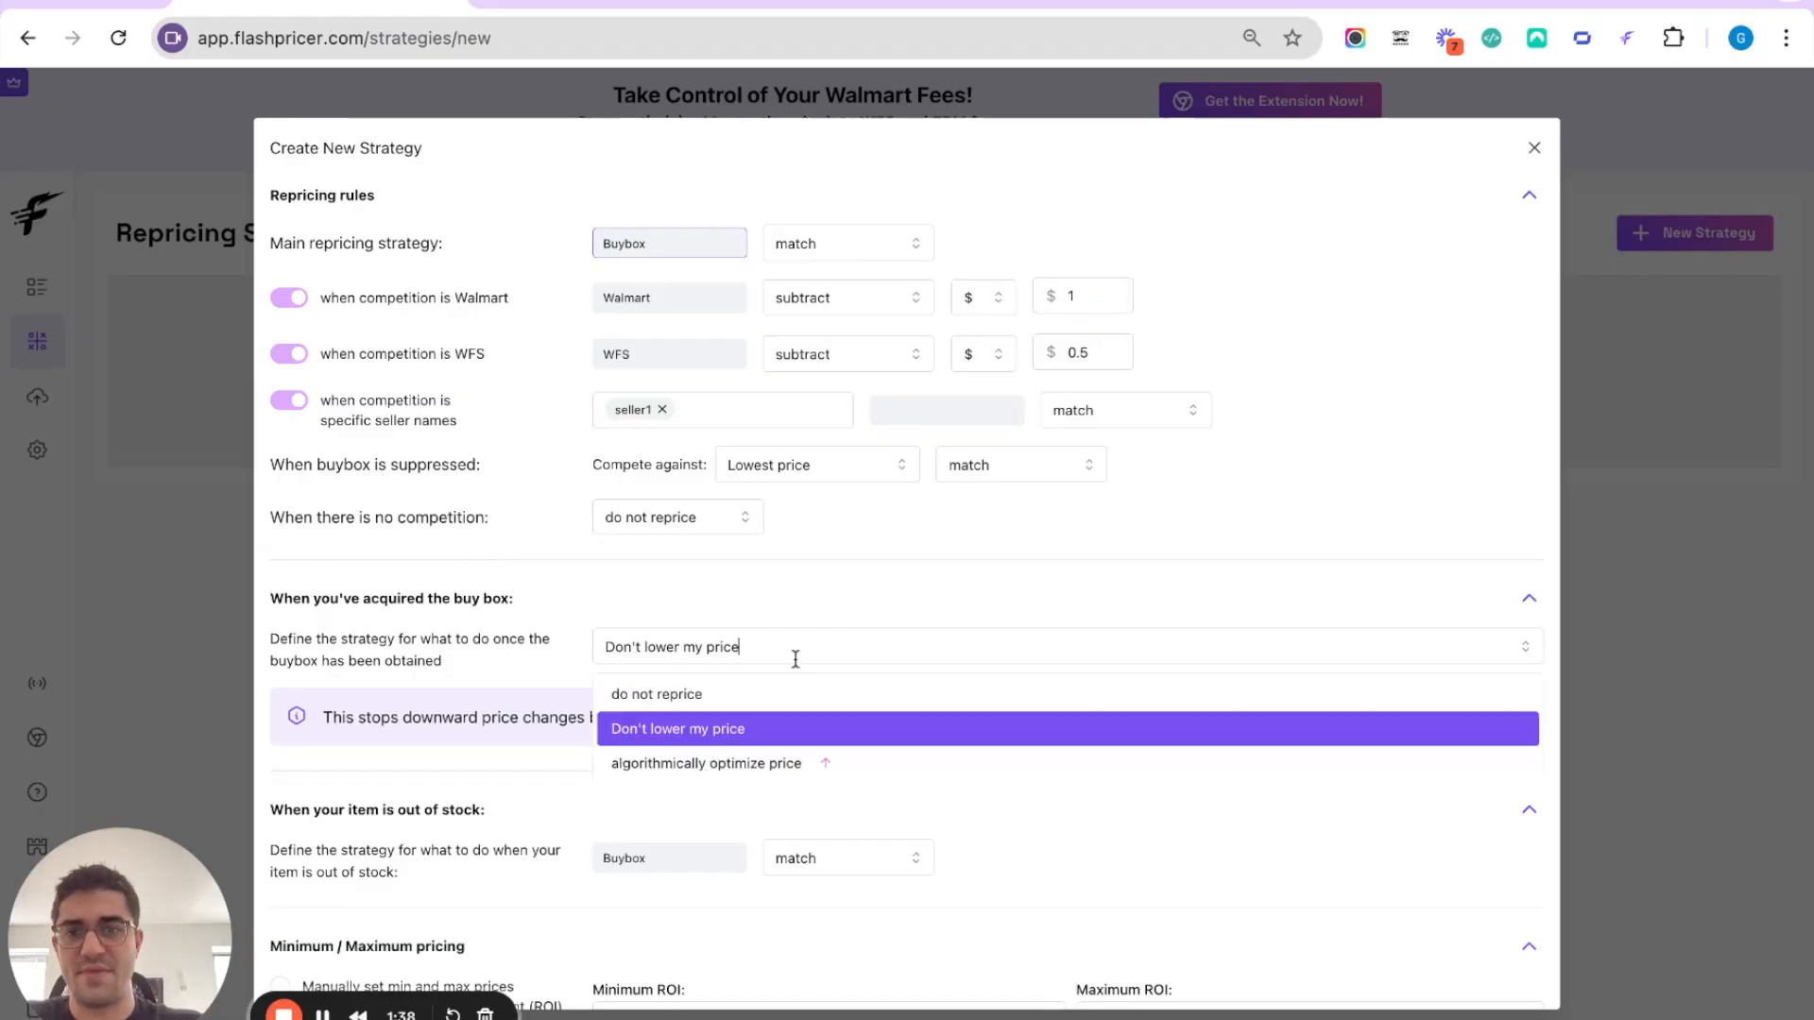
pyautogui.click(751, 759)
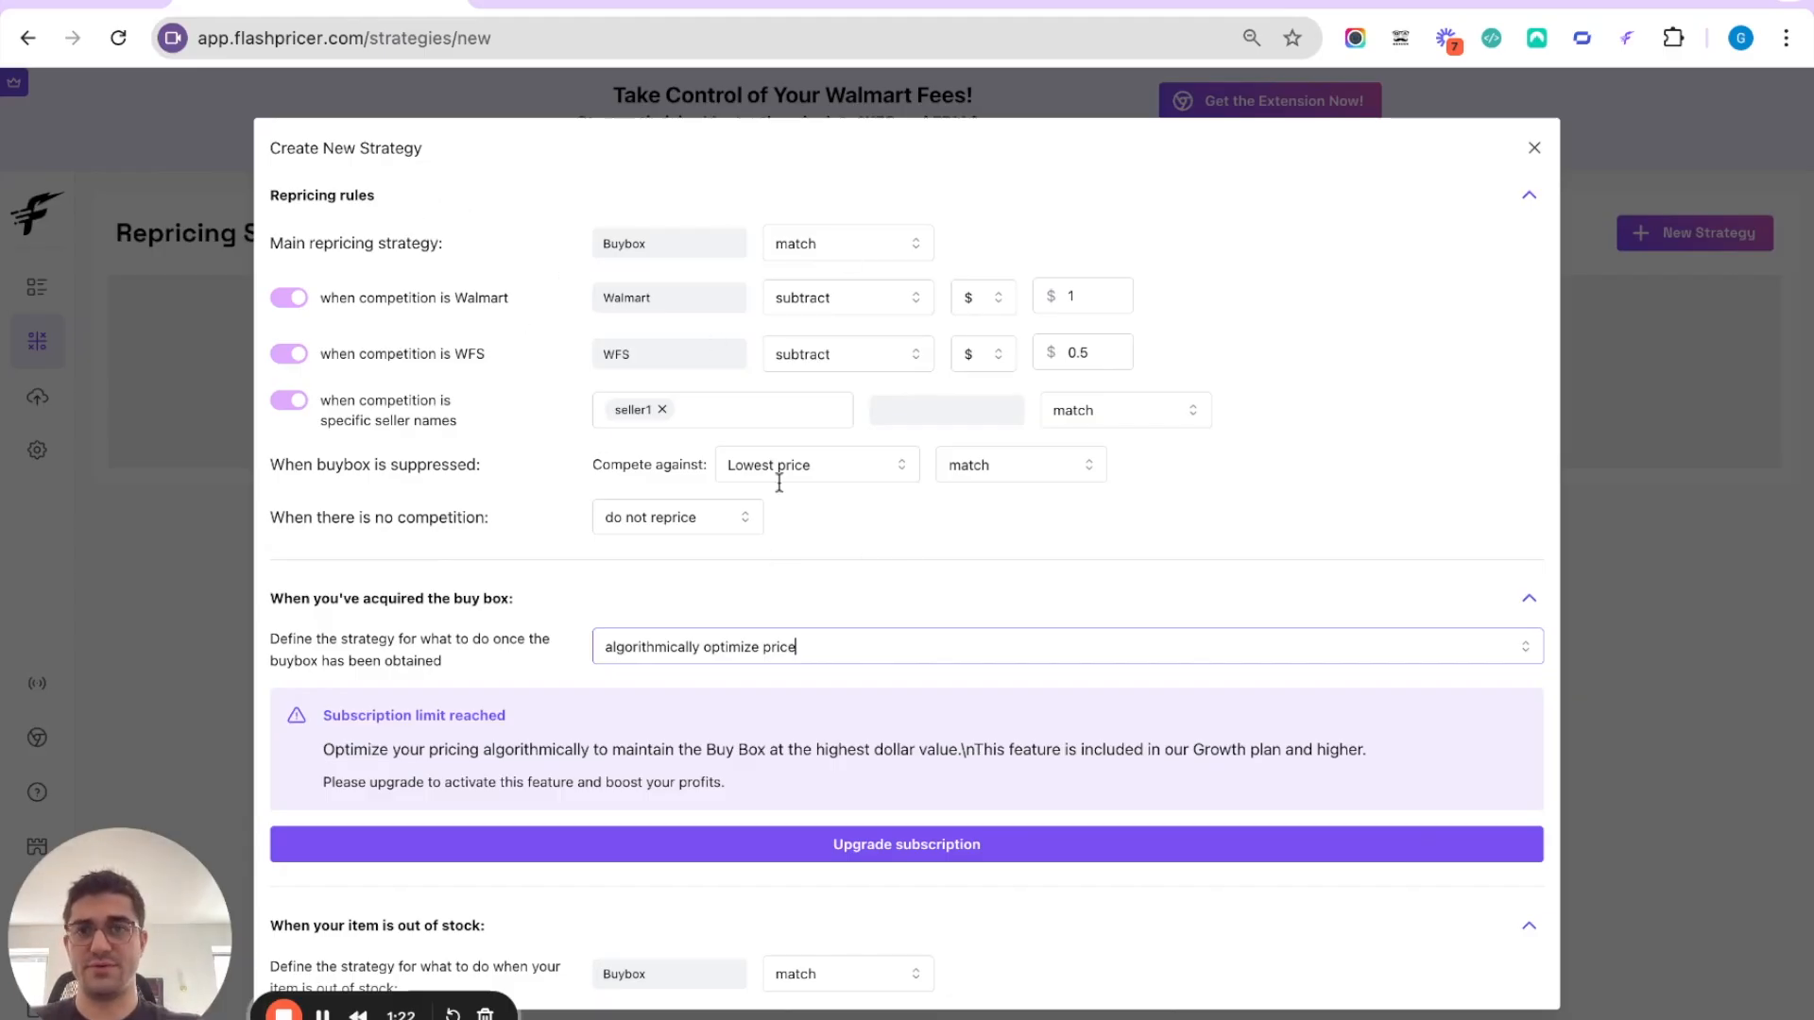
# Try the add option for the out-of-stock strategy against the Buybox, and set it to subtract.
pyautogui.scroll(-5, 756, 487)
pyautogui.tripleClick(271, 518)
pyautogui.click(271, 517)
pyautogui.click(792, 522)
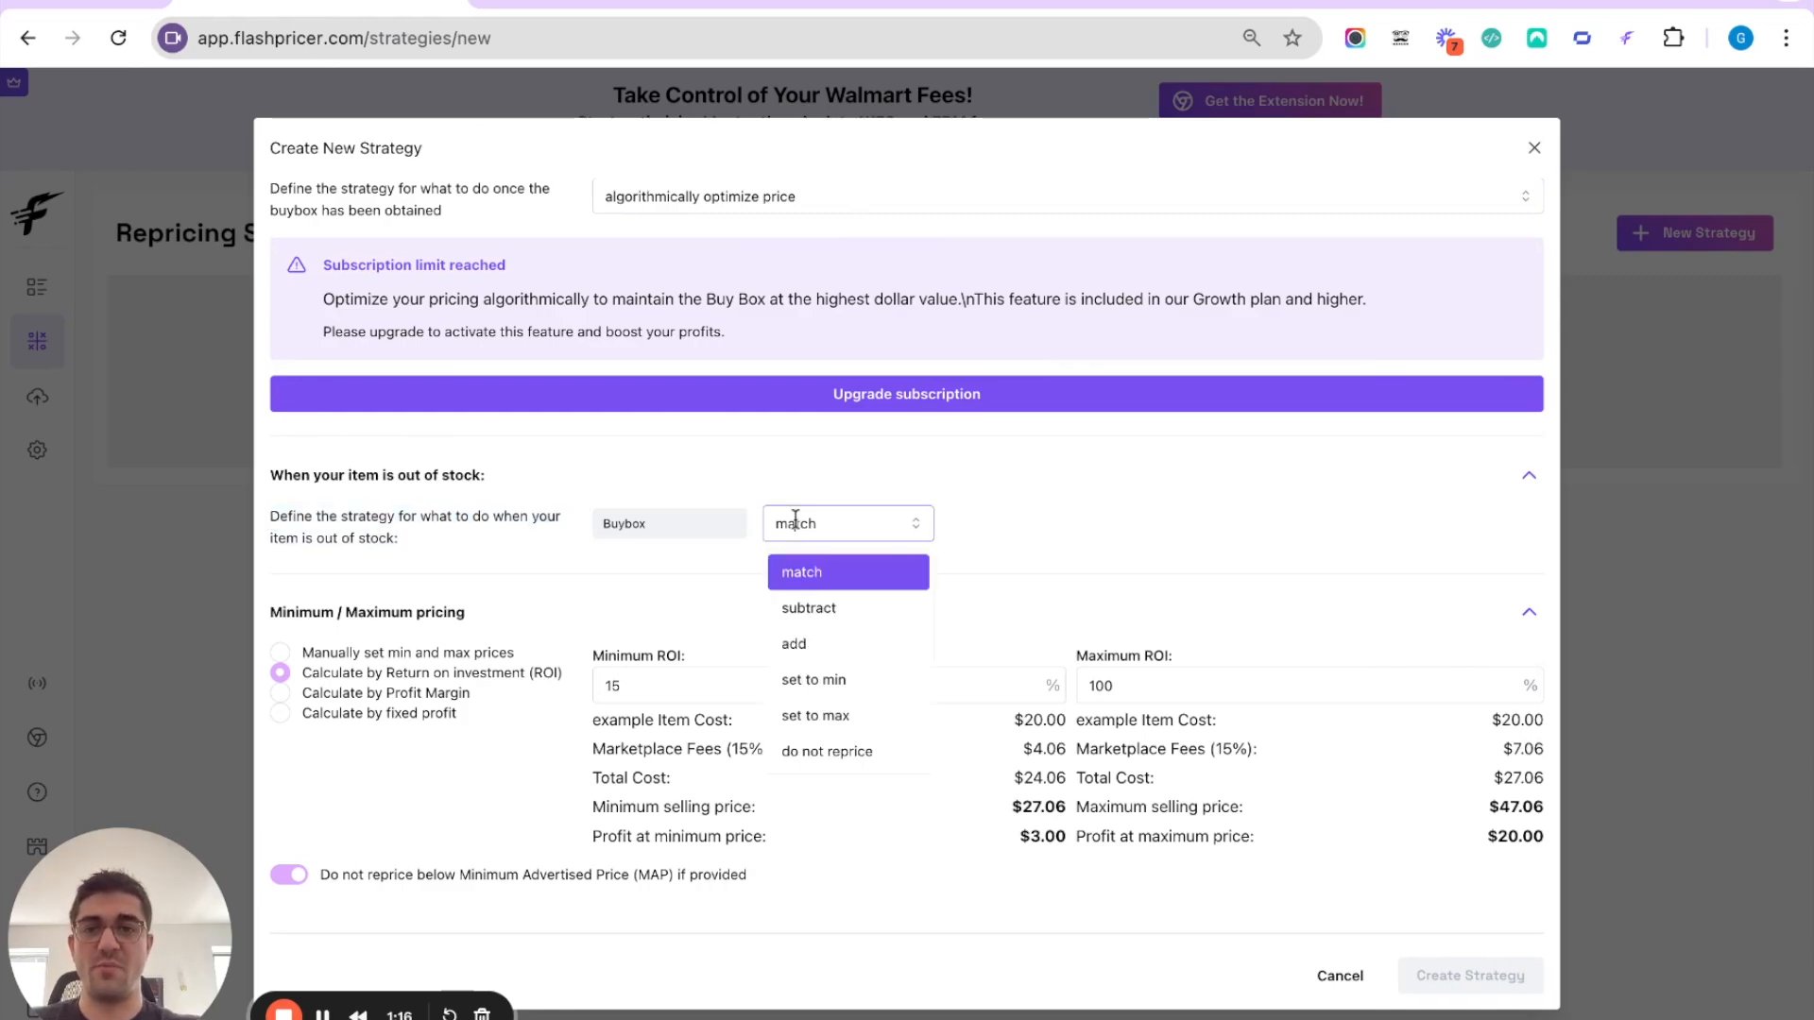
pyautogui.click(855, 645)
pyautogui.click(858, 523)
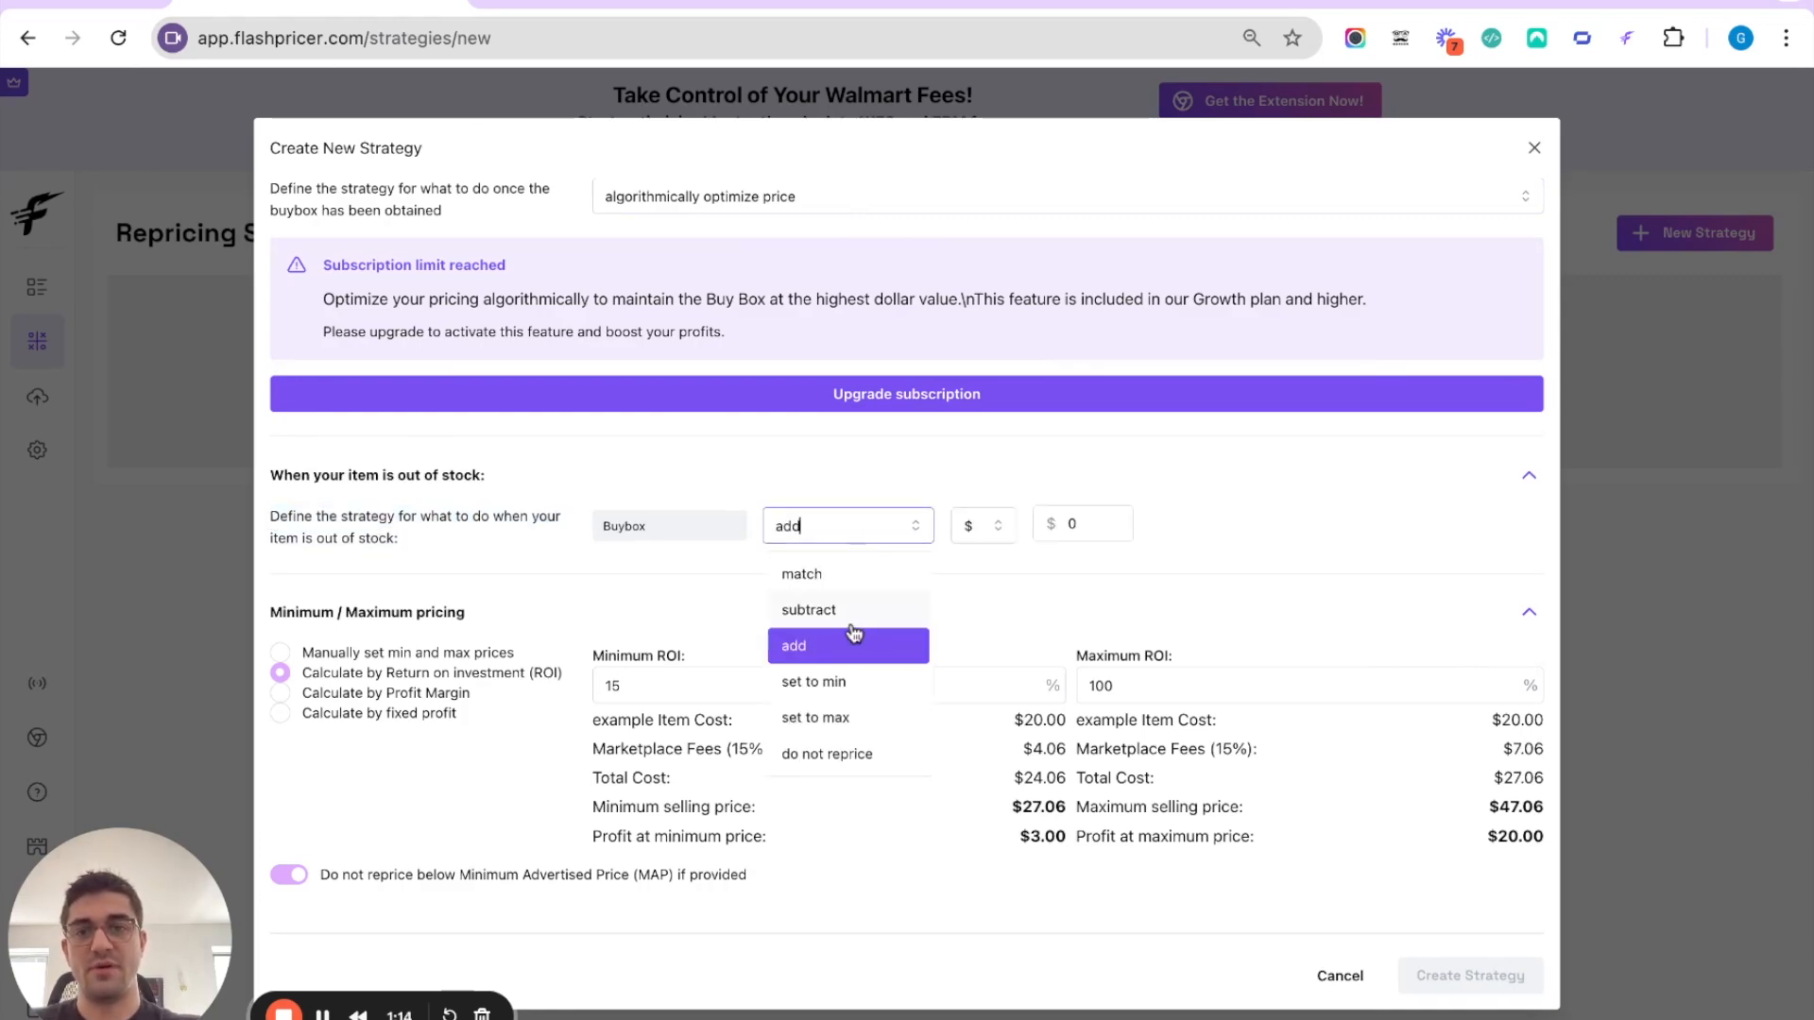
pyautogui.click(856, 611)
pyautogui.click(858, 526)
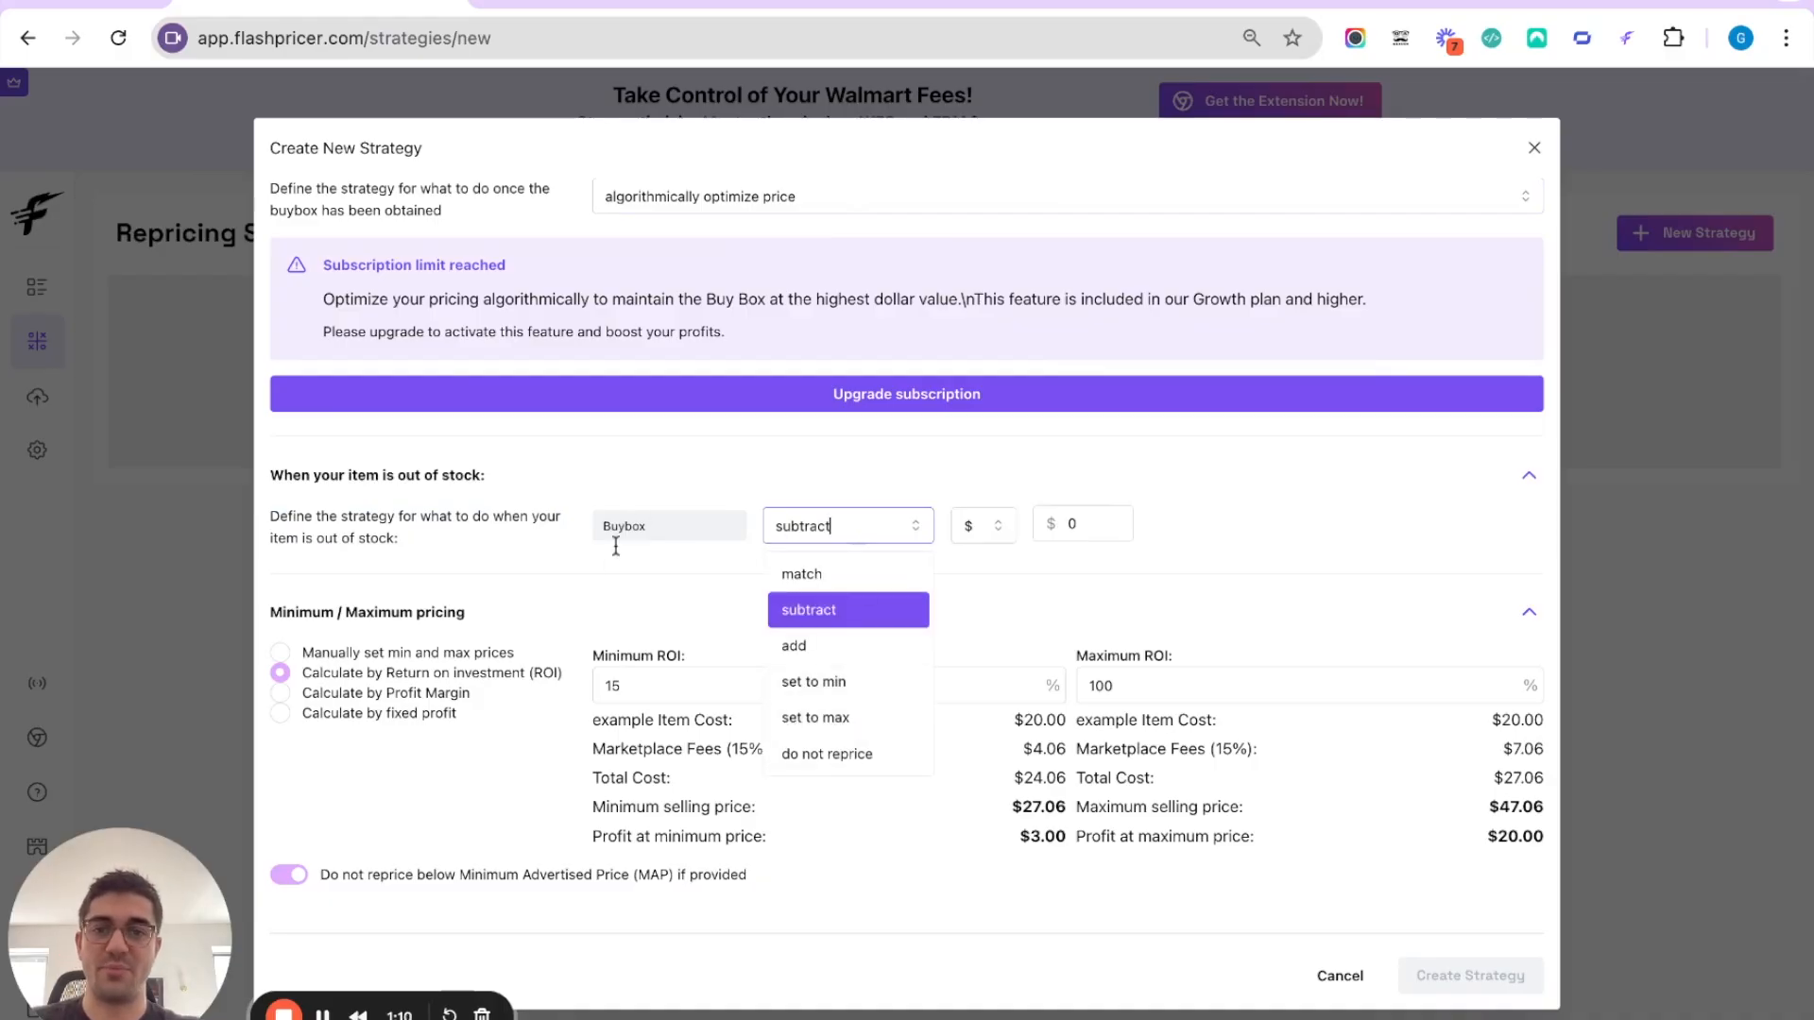
pyautogui.click(596, 570)
# Review the manual, return on investment and profit margin methods for minimum/maximum pricing.
pyautogui.tripleClick(275, 611)
pyautogui.click(308, 652)
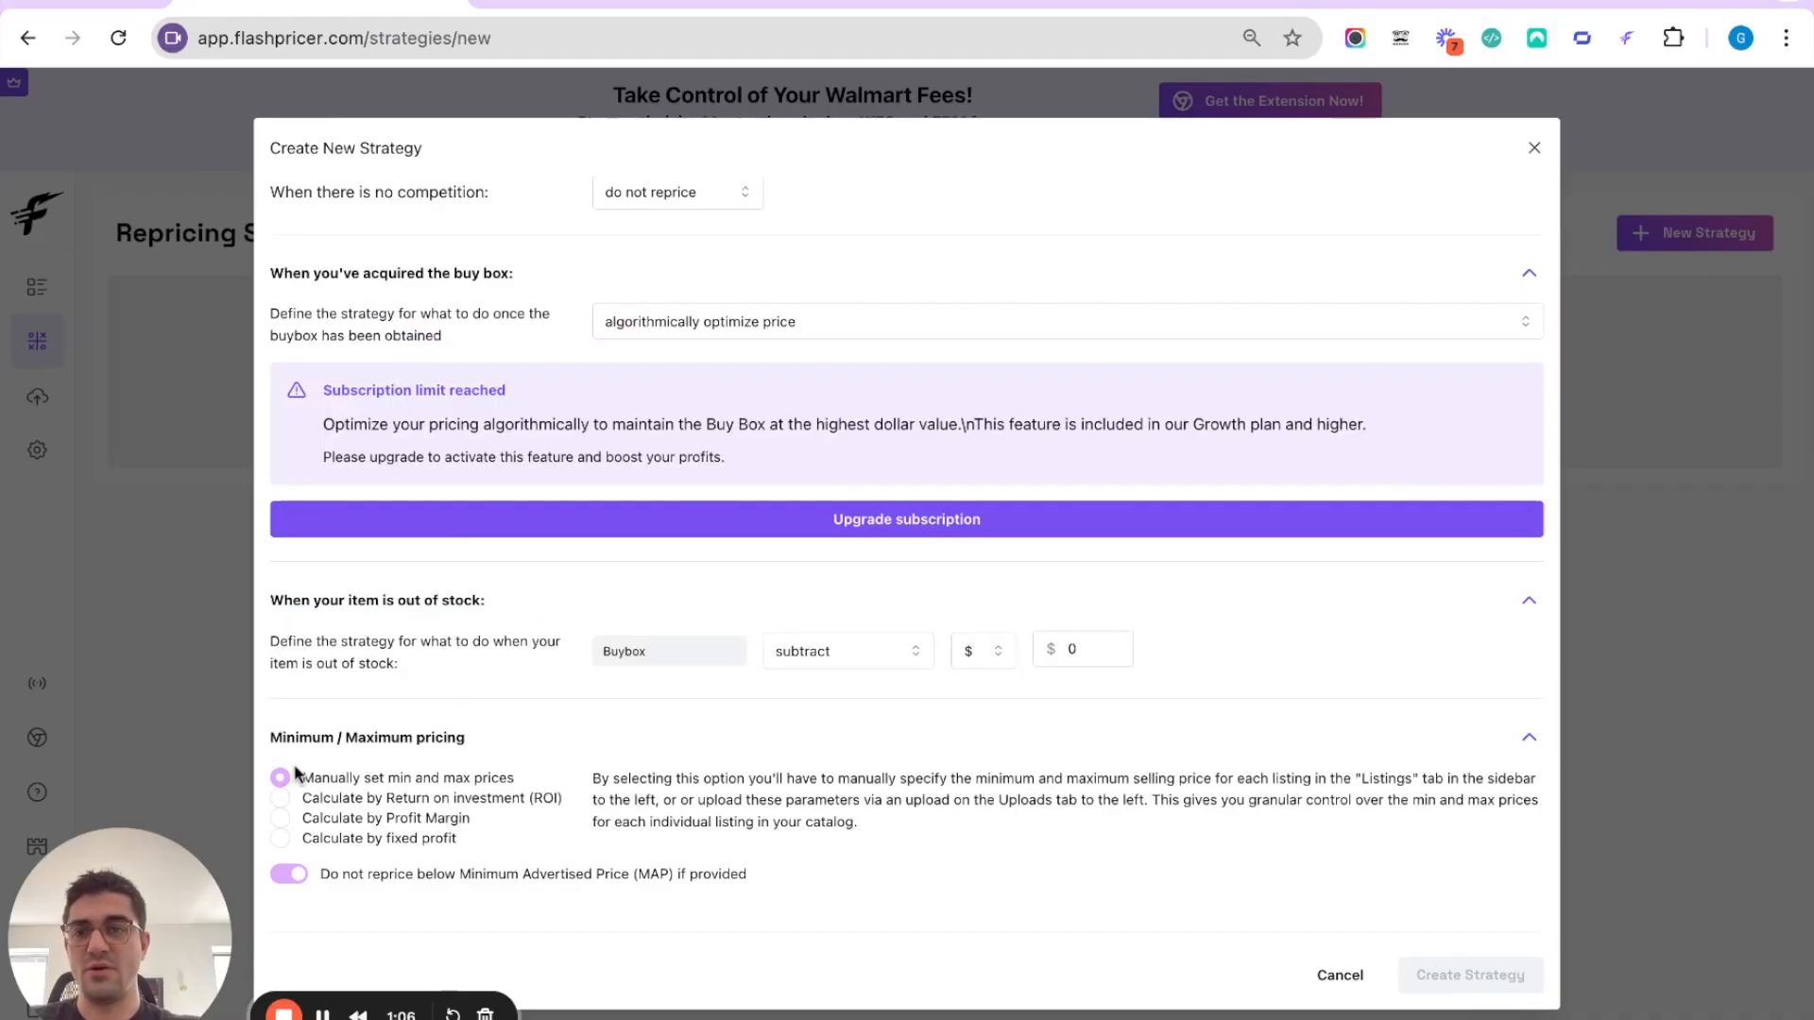
pyautogui.click(283, 799)
pyautogui.click(281, 819)
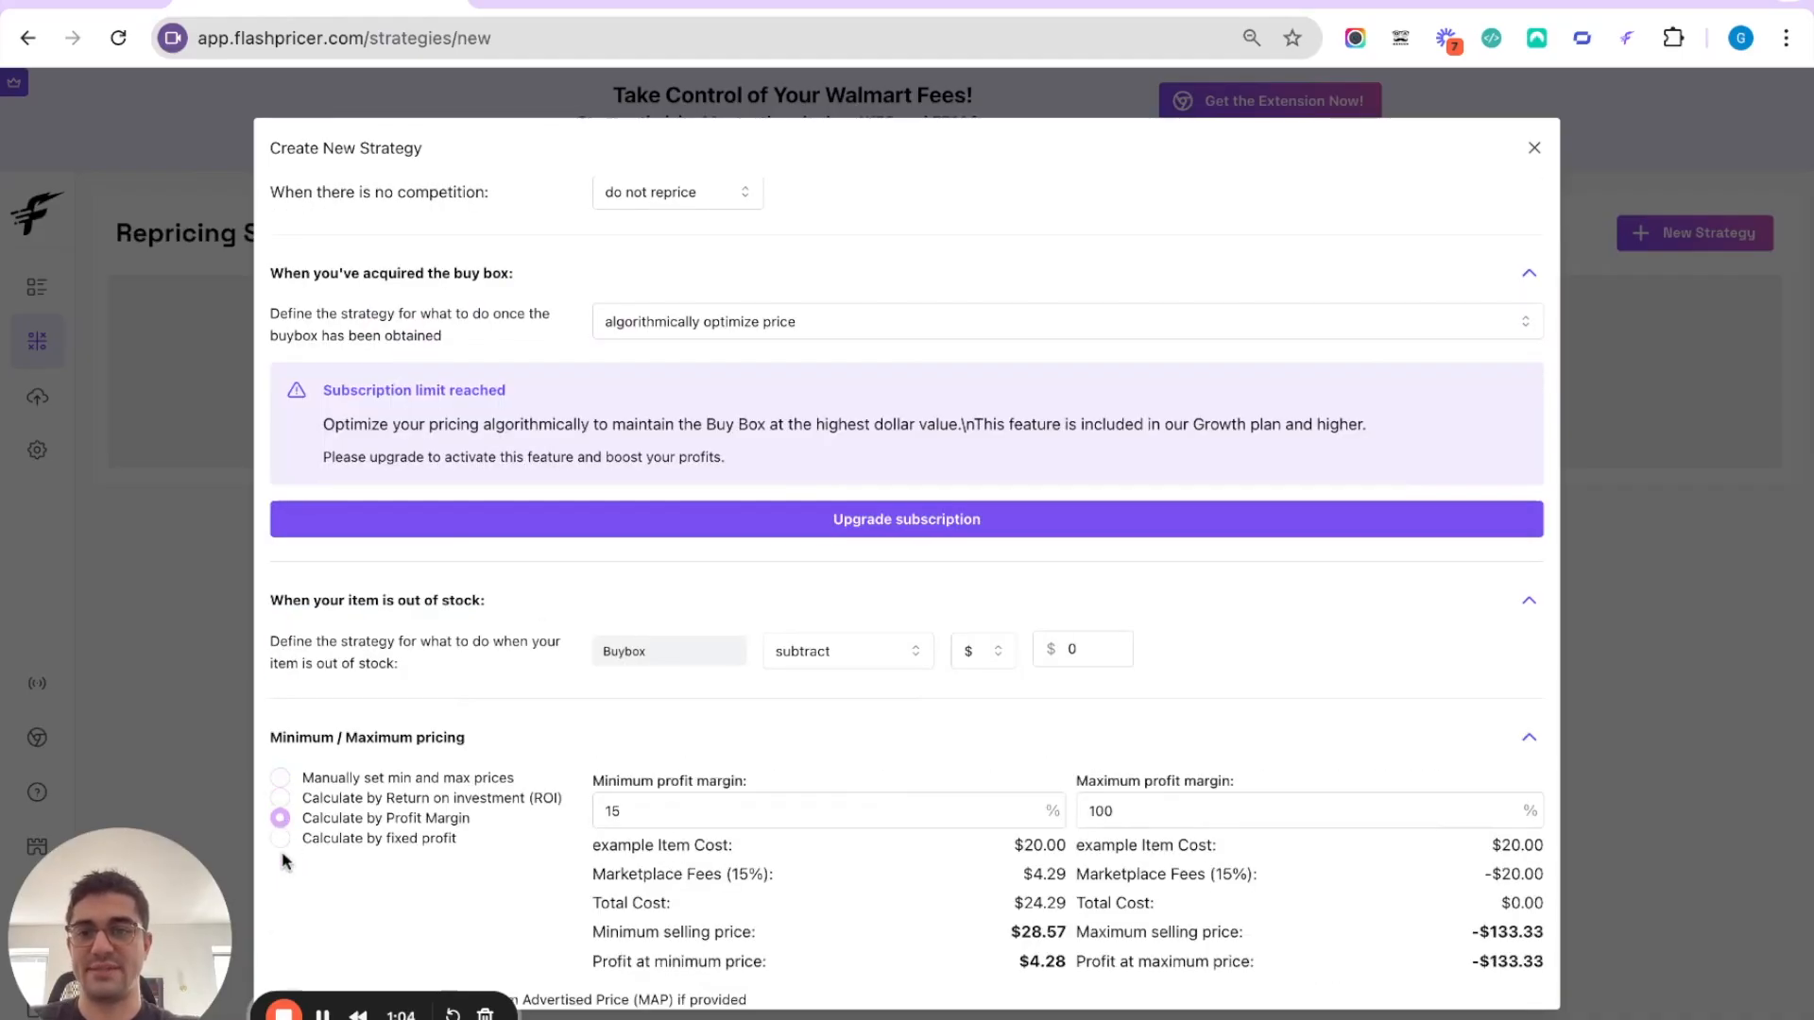
# Enter a minimum of 10 and a maximum of 45 under fixed profit, and switch the min/max calculation to profit margin.
pyautogui.click(281, 839)
pyautogui.doubleClick(755, 813)
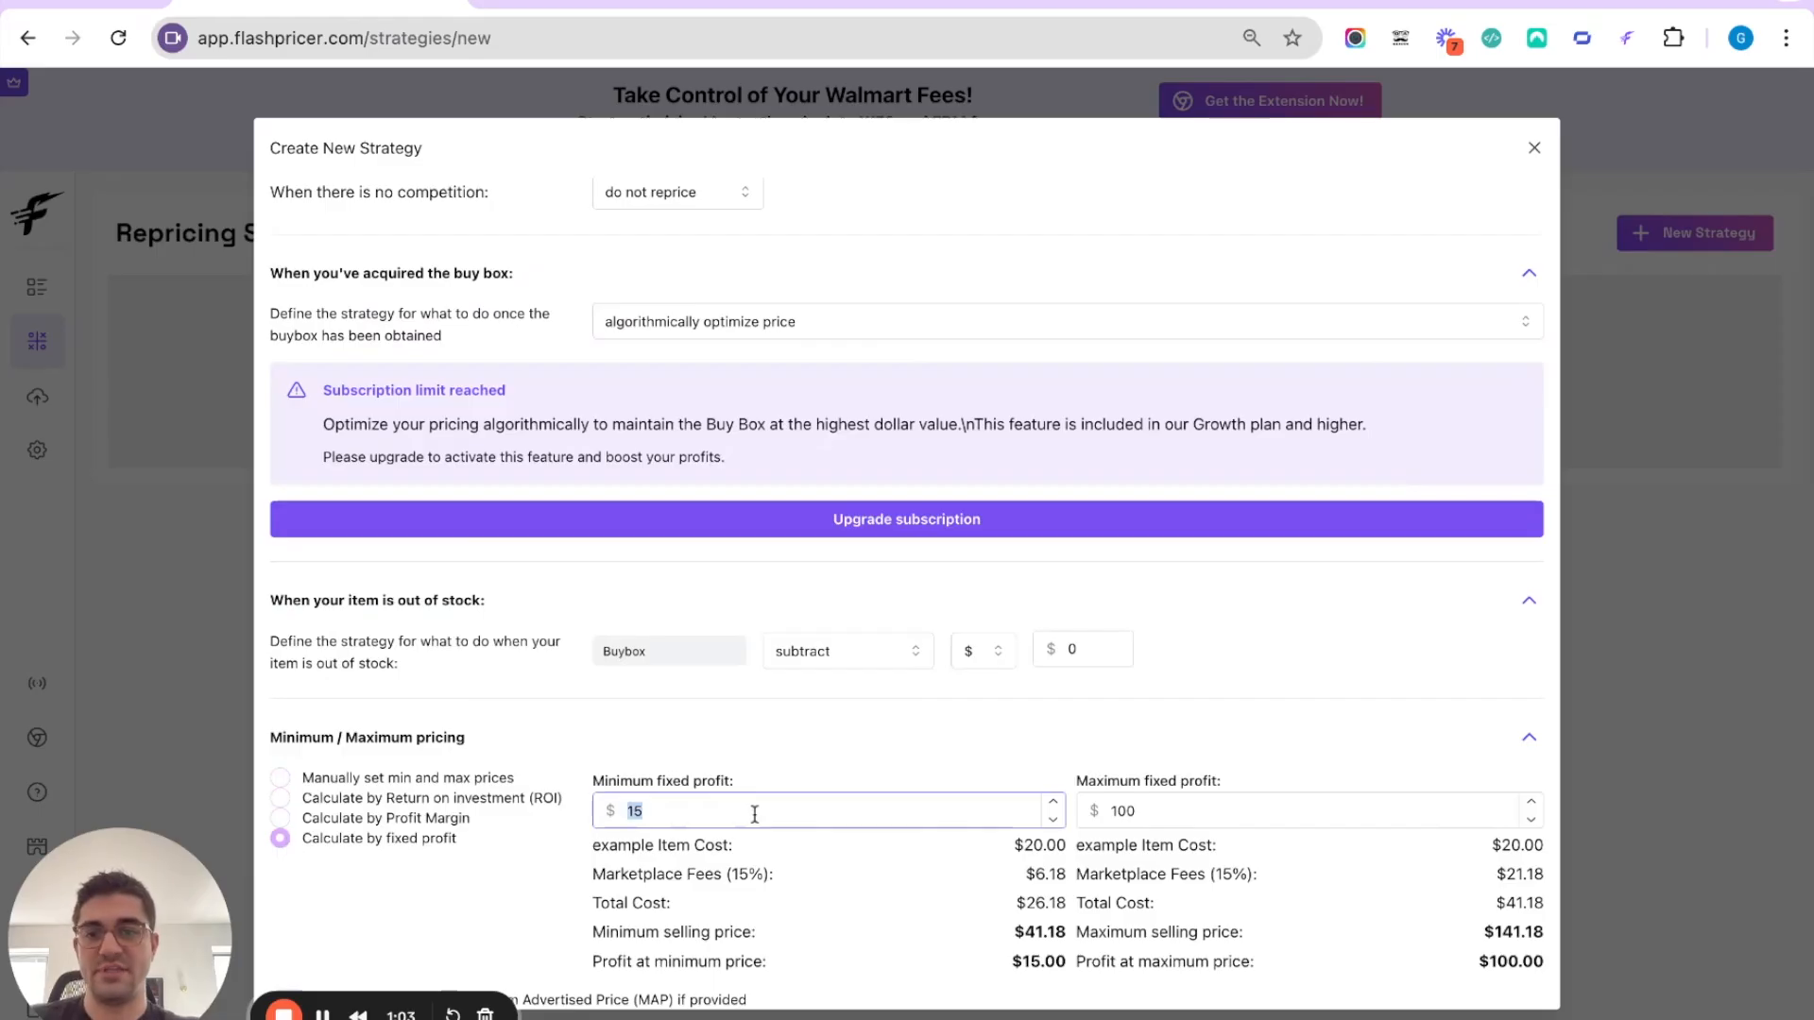
pyautogui.write('10')
pyautogui.press('Tab')
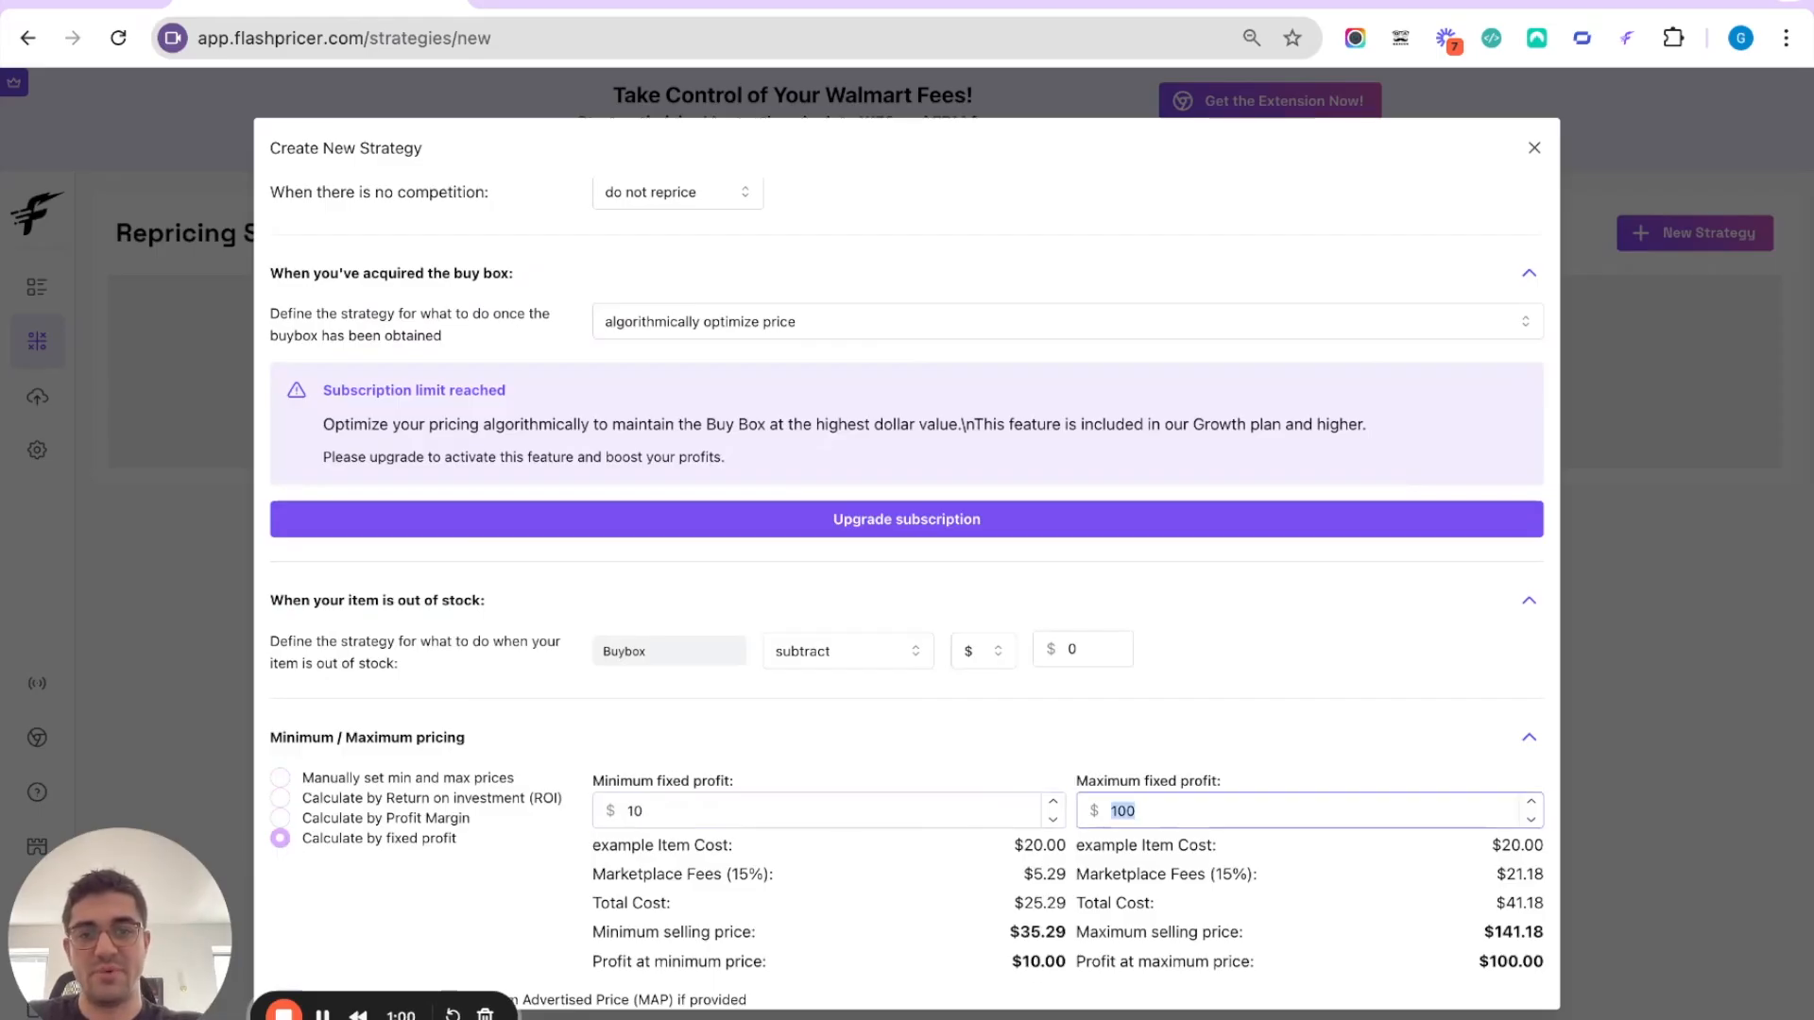
pyautogui.write('45')
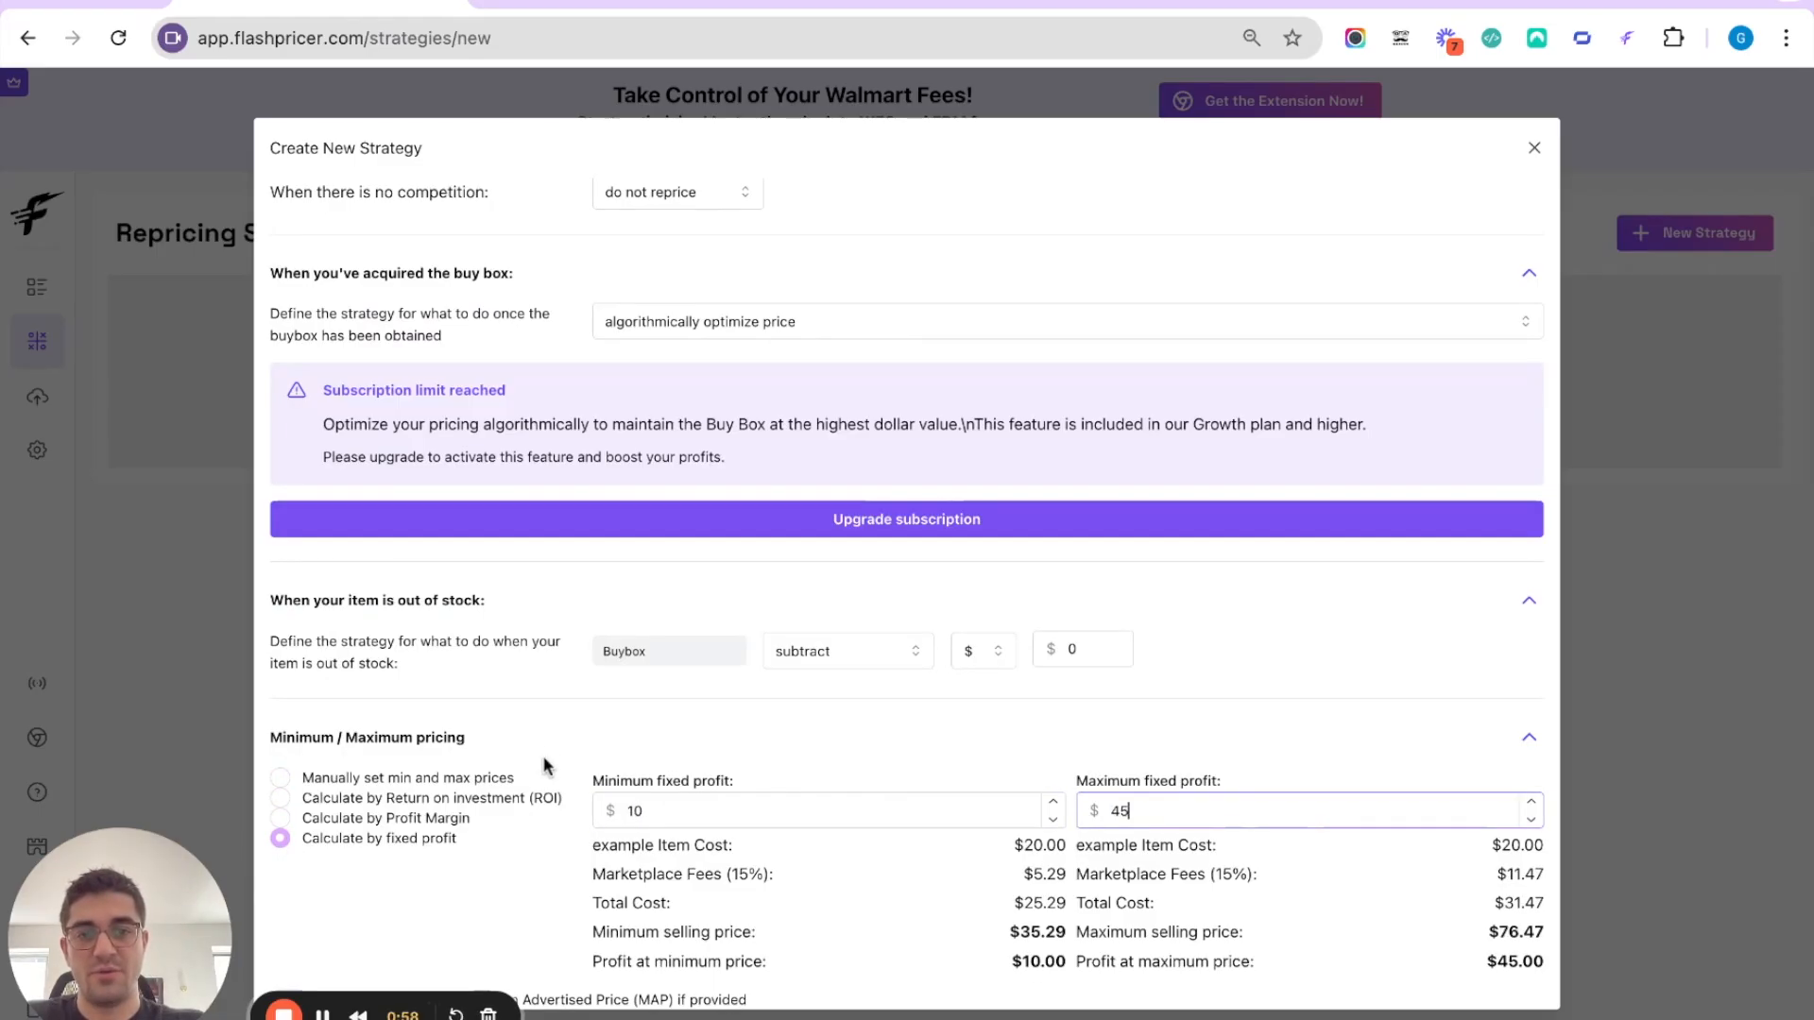
pyautogui.click(924, 755)
pyautogui.scroll(-3, 964, 737)
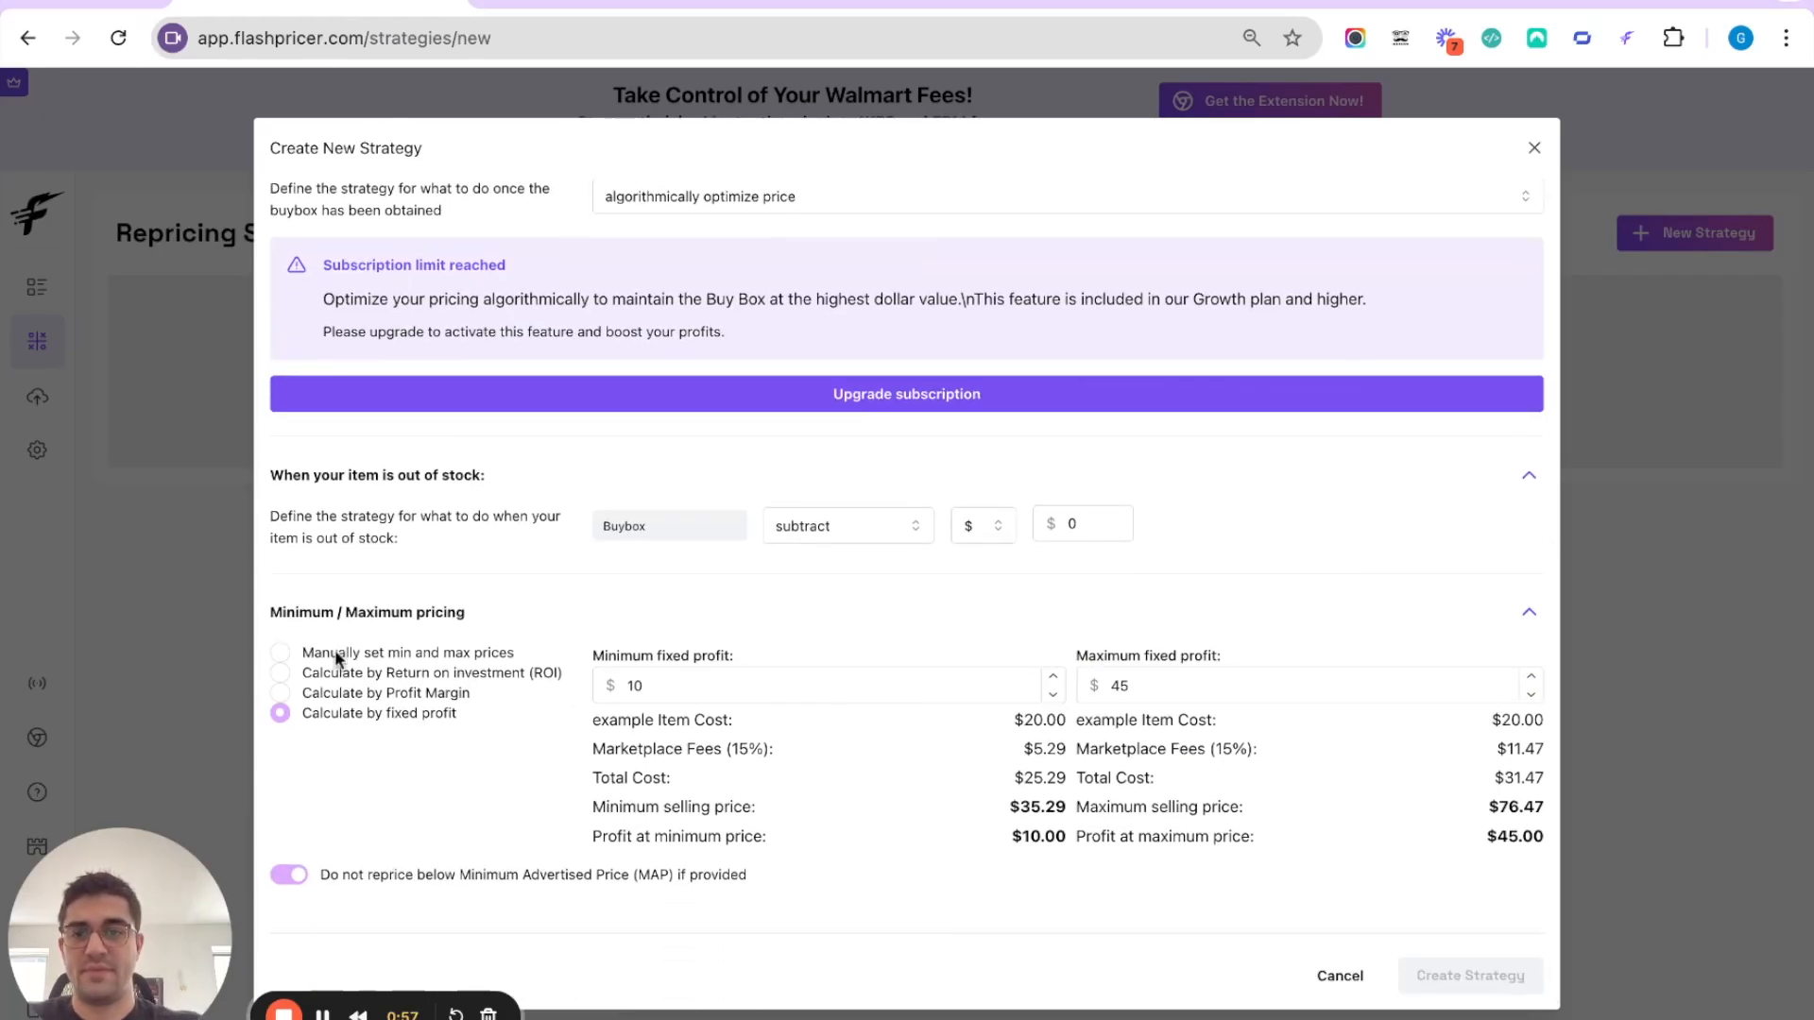
pyautogui.click(281, 694)
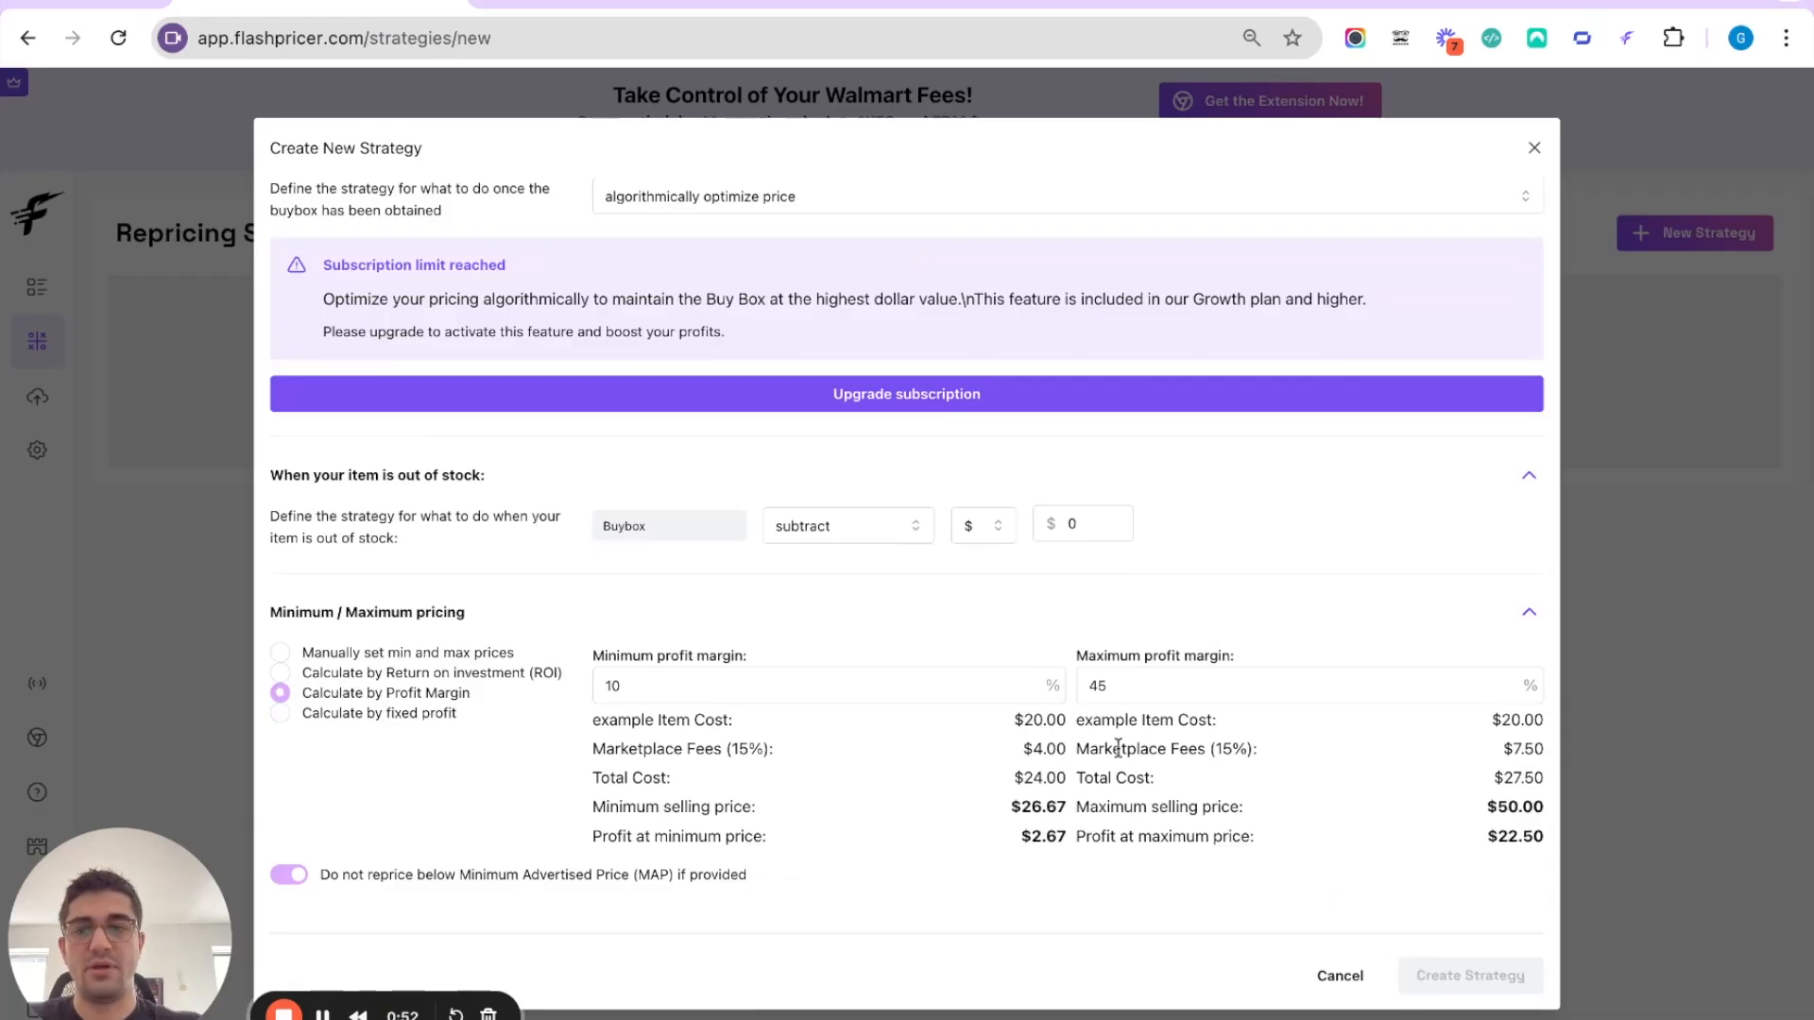
# Set the strategy for an acquired buy box to do not reprice and create the strategy.
pyautogui.scroll(5, 1097, 746)
pyautogui.scroll(2, 1093, 737)
pyautogui.click(668, 797)
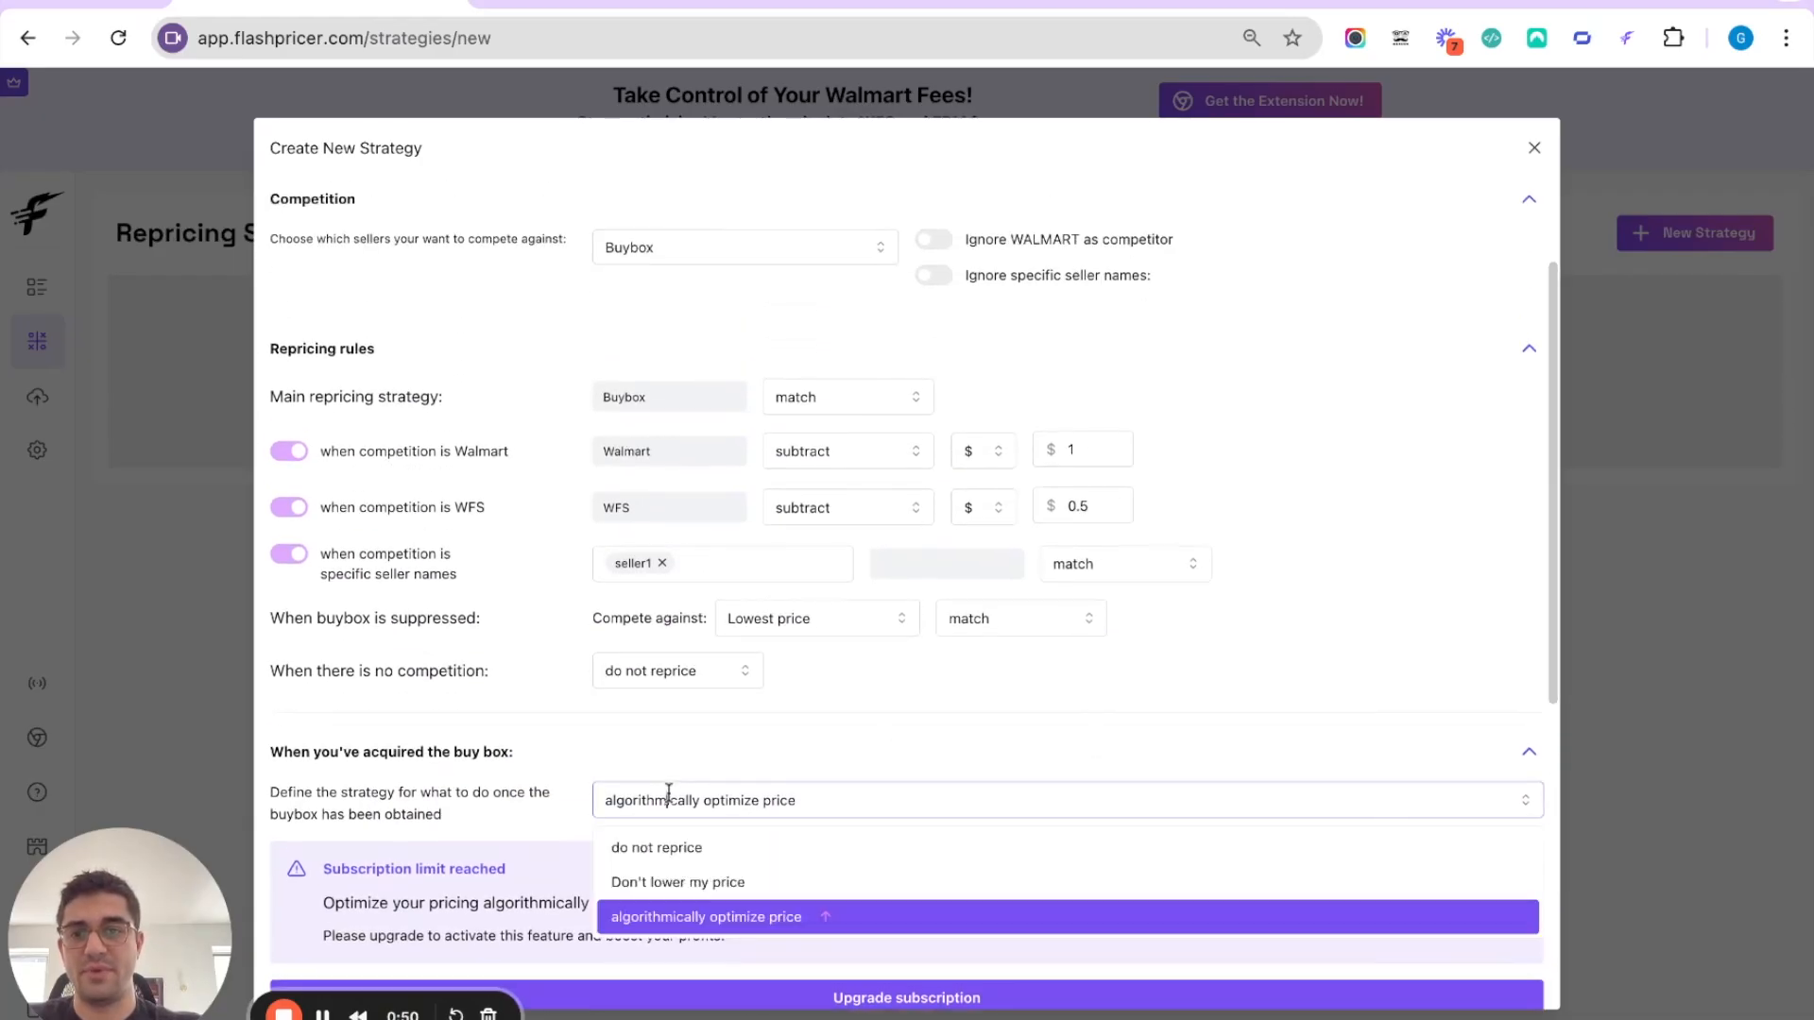
pyautogui.click(648, 847)
pyautogui.scroll(-4, 1229, 907)
pyautogui.click(1471, 974)
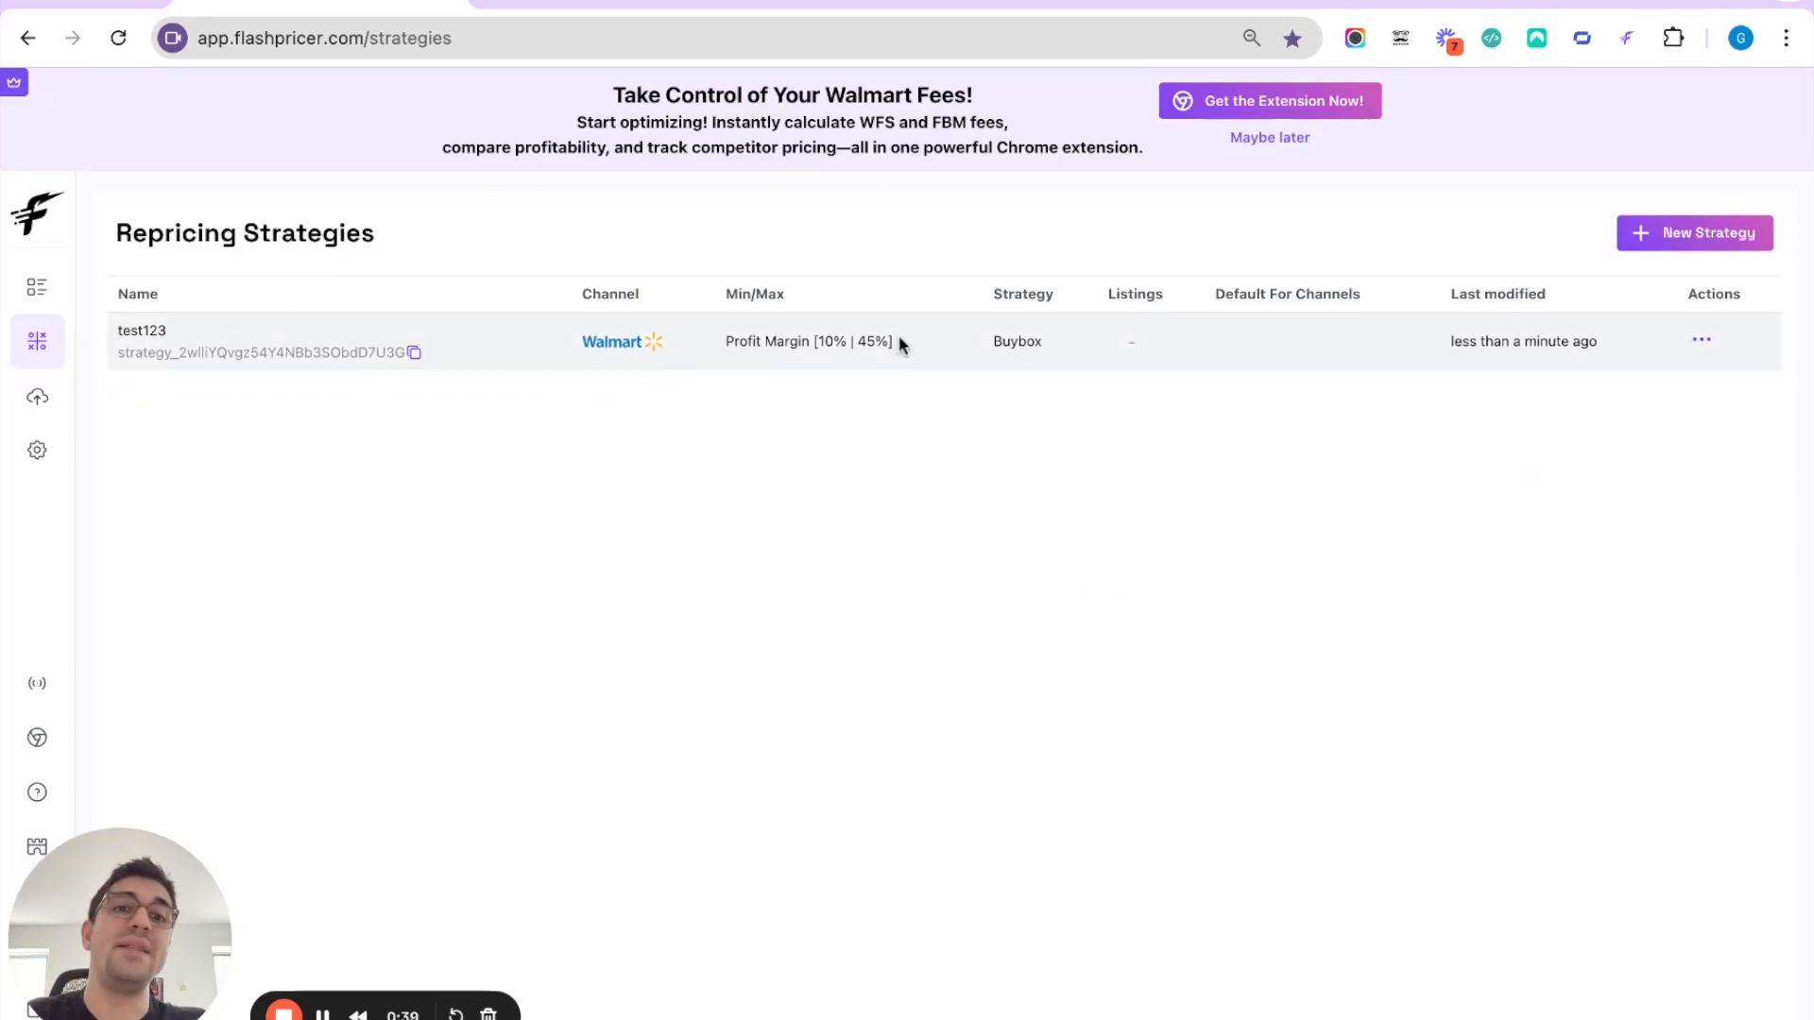
# View the dialog for assigning the test123 strategy as a channel default, and close it without saving.
pyautogui.click(1703, 342)
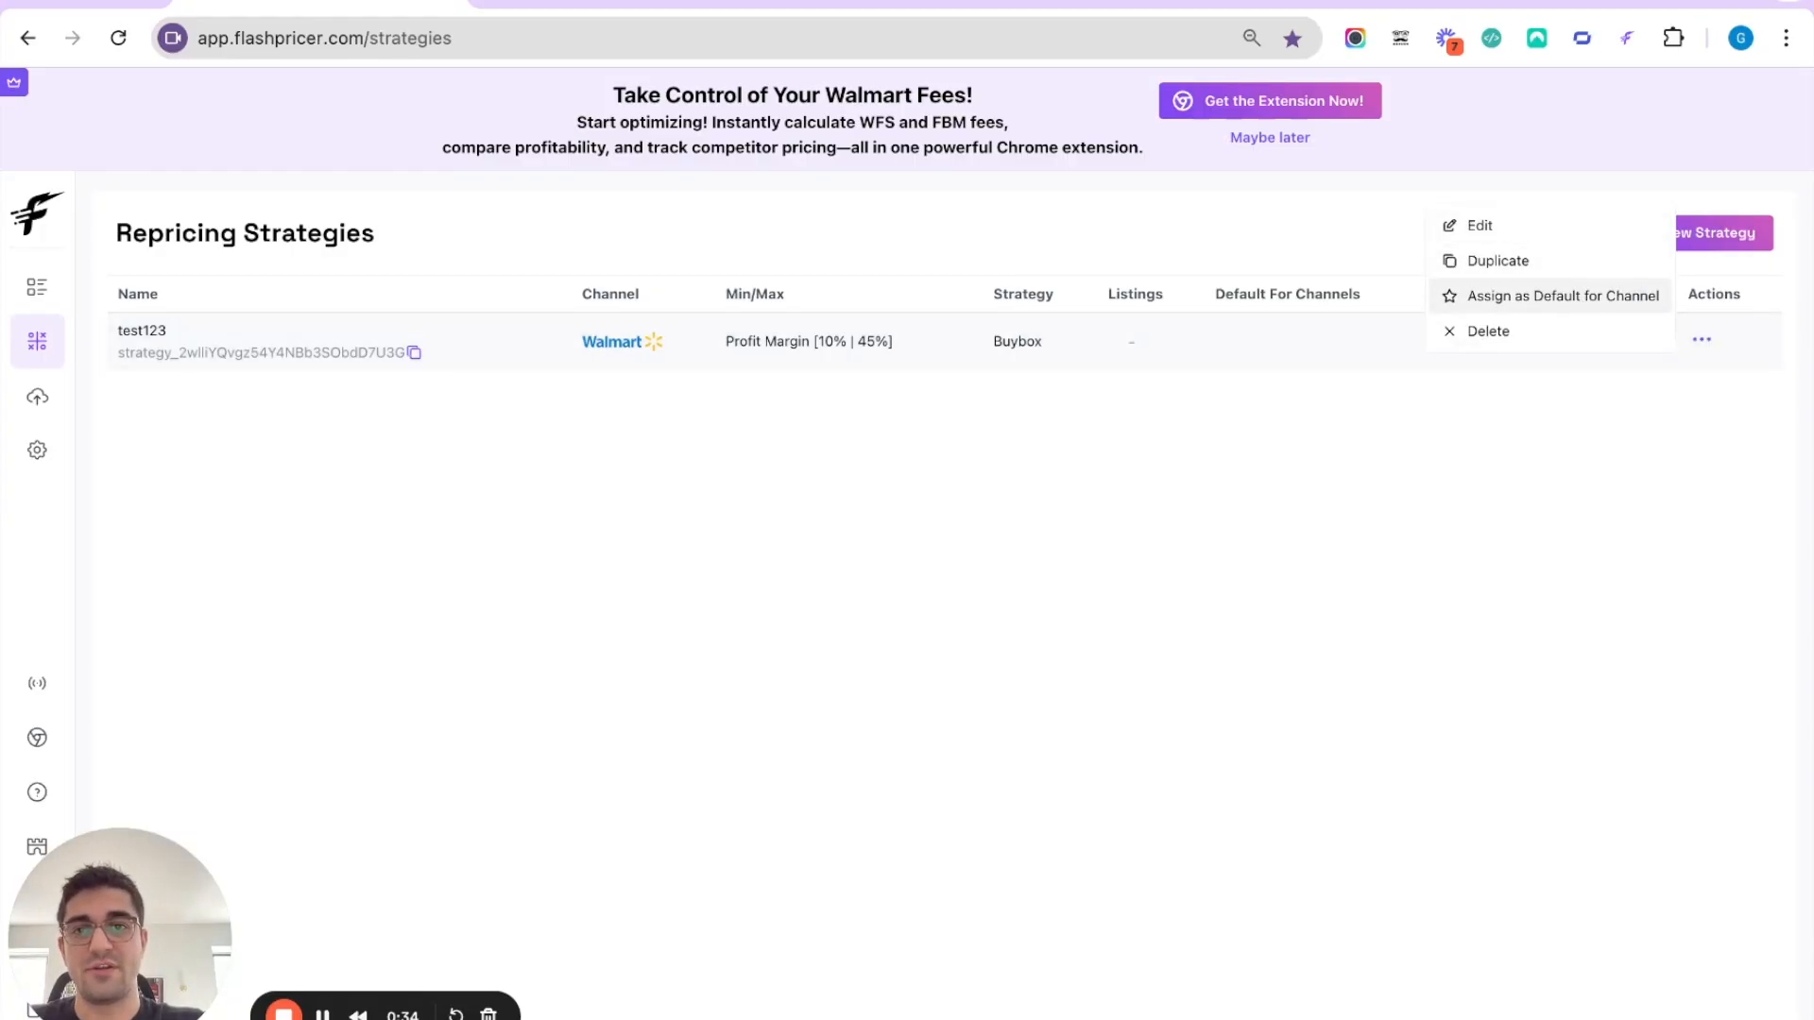
pyautogui.click(1586, 309)
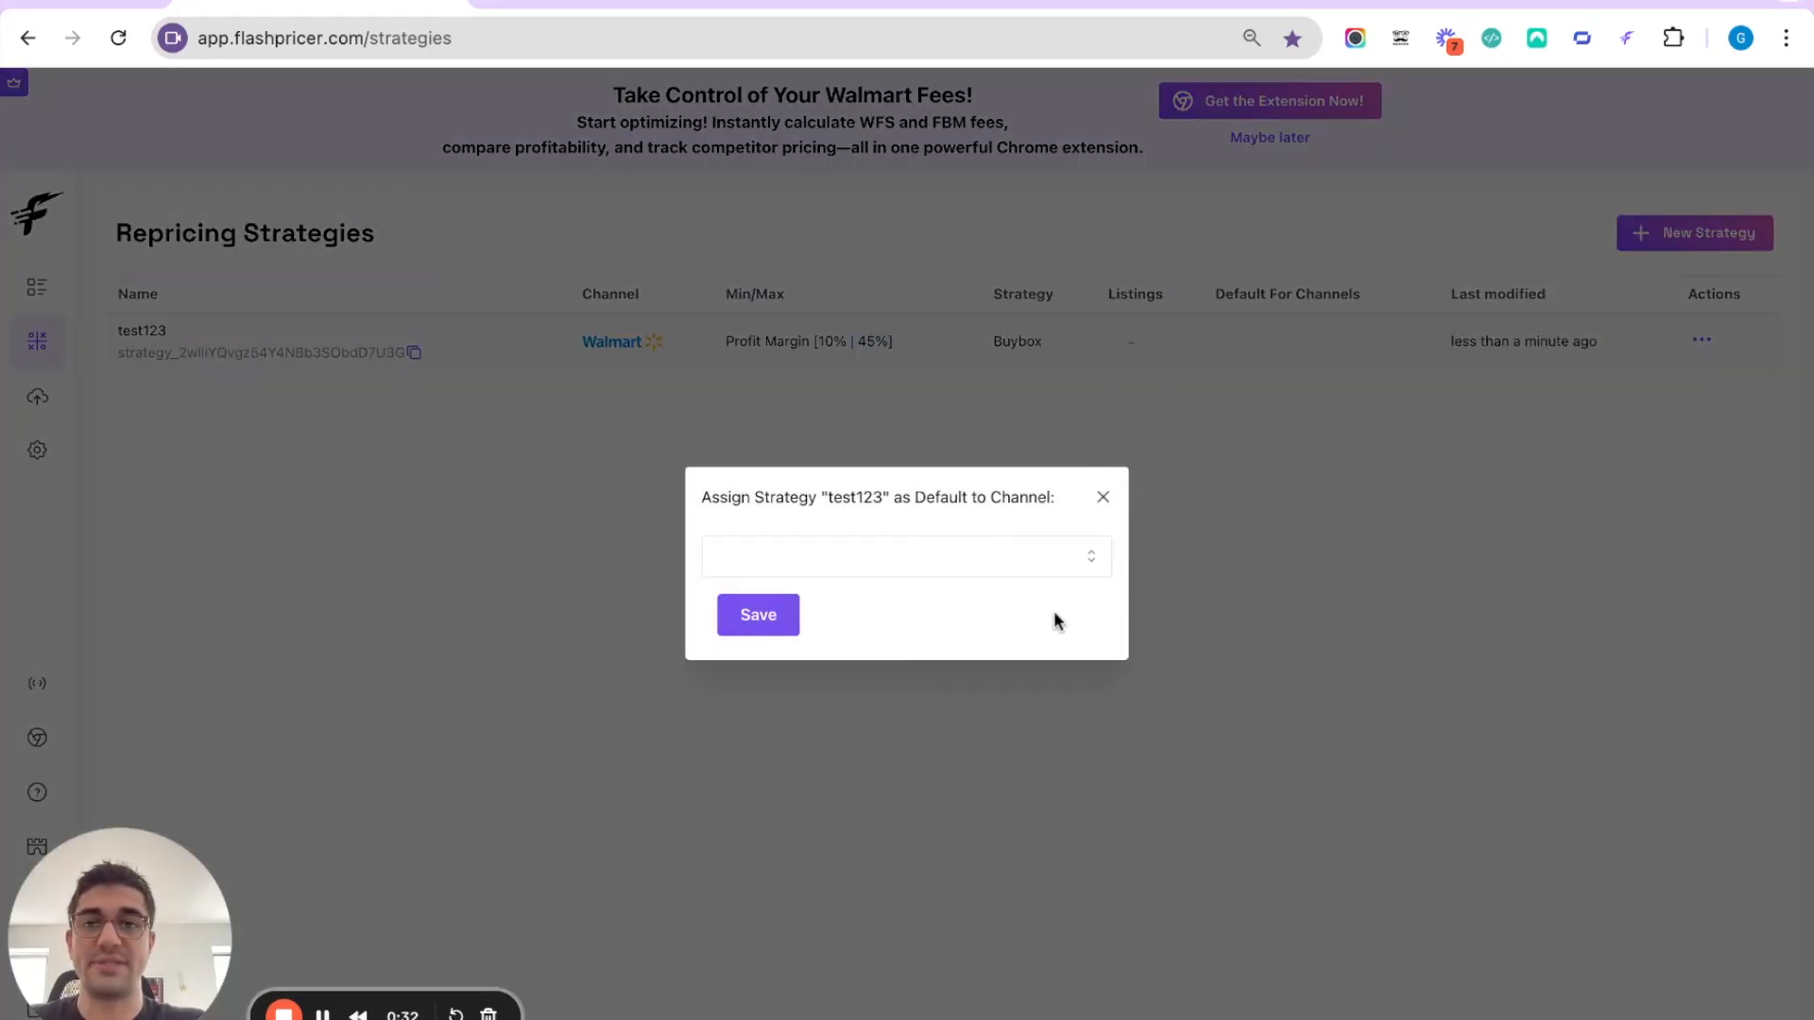
pyautogui.click(1102, 498)
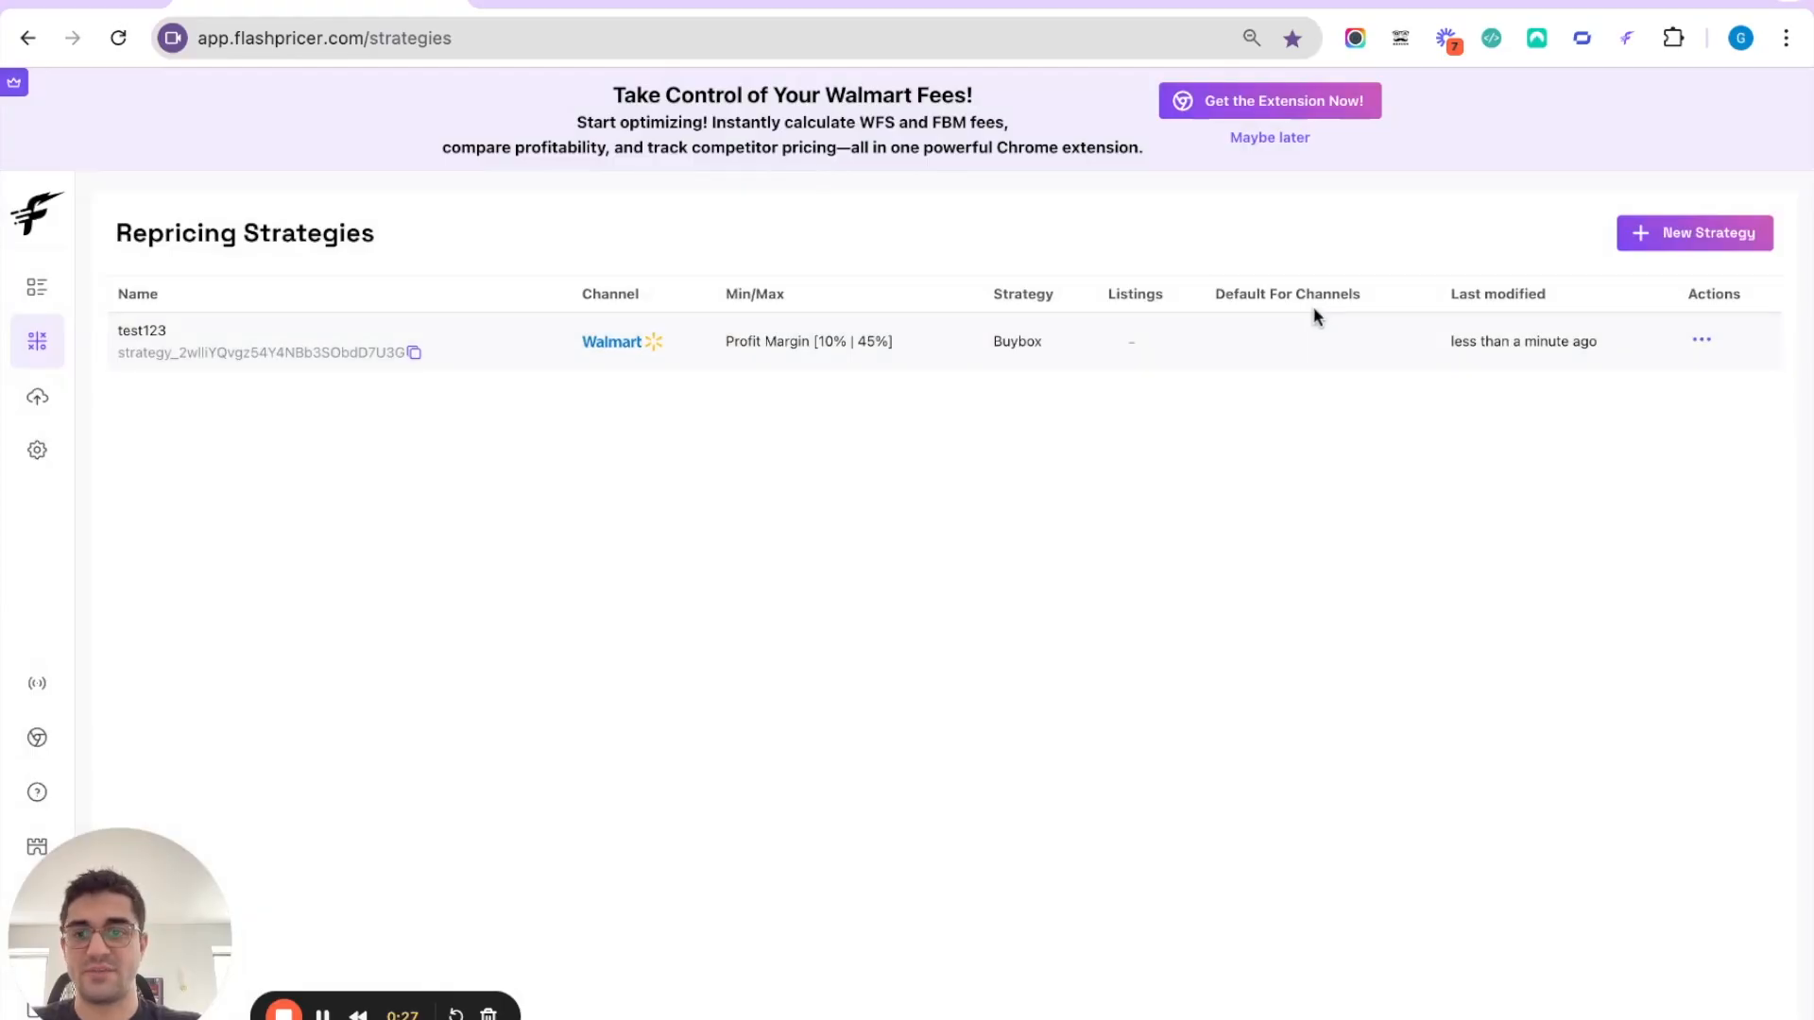
# Duplicate the test123 strategy and check the actions offered for the copy and the original.
pyautogui.click(1696, 345)
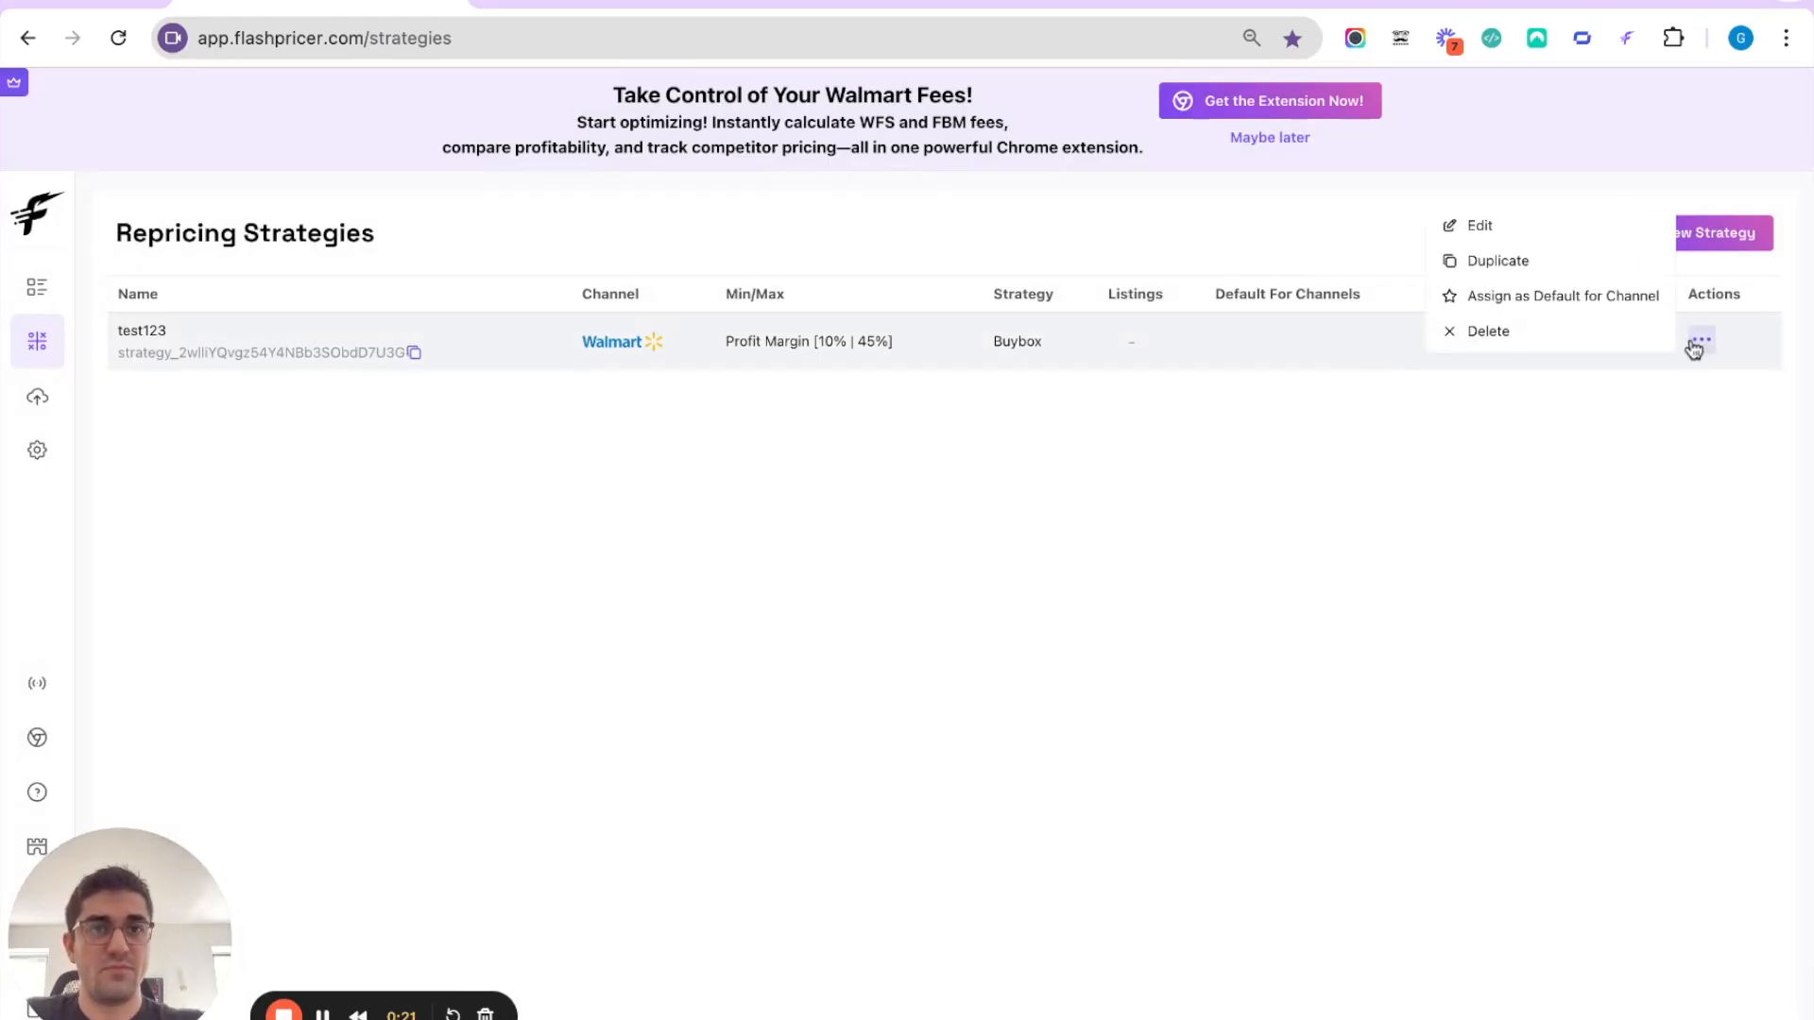
pyautogui.click(1550, 268)
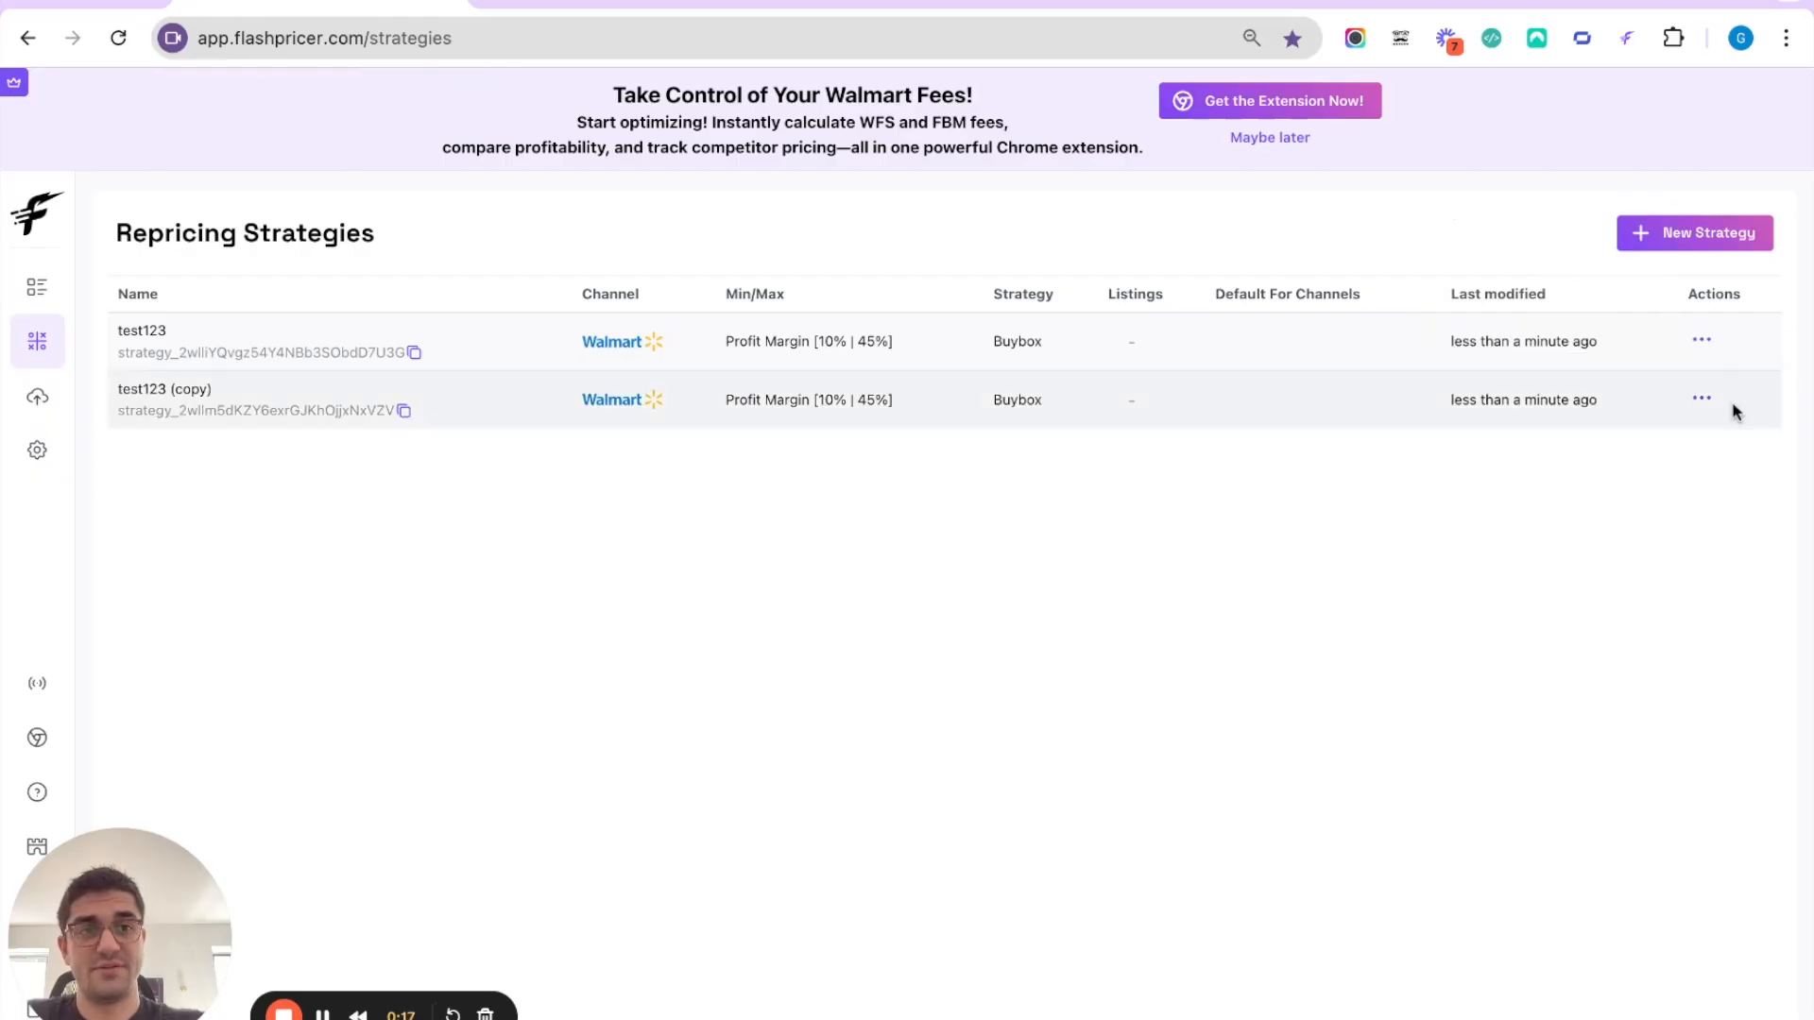
pyautogui.click(1705, 404)
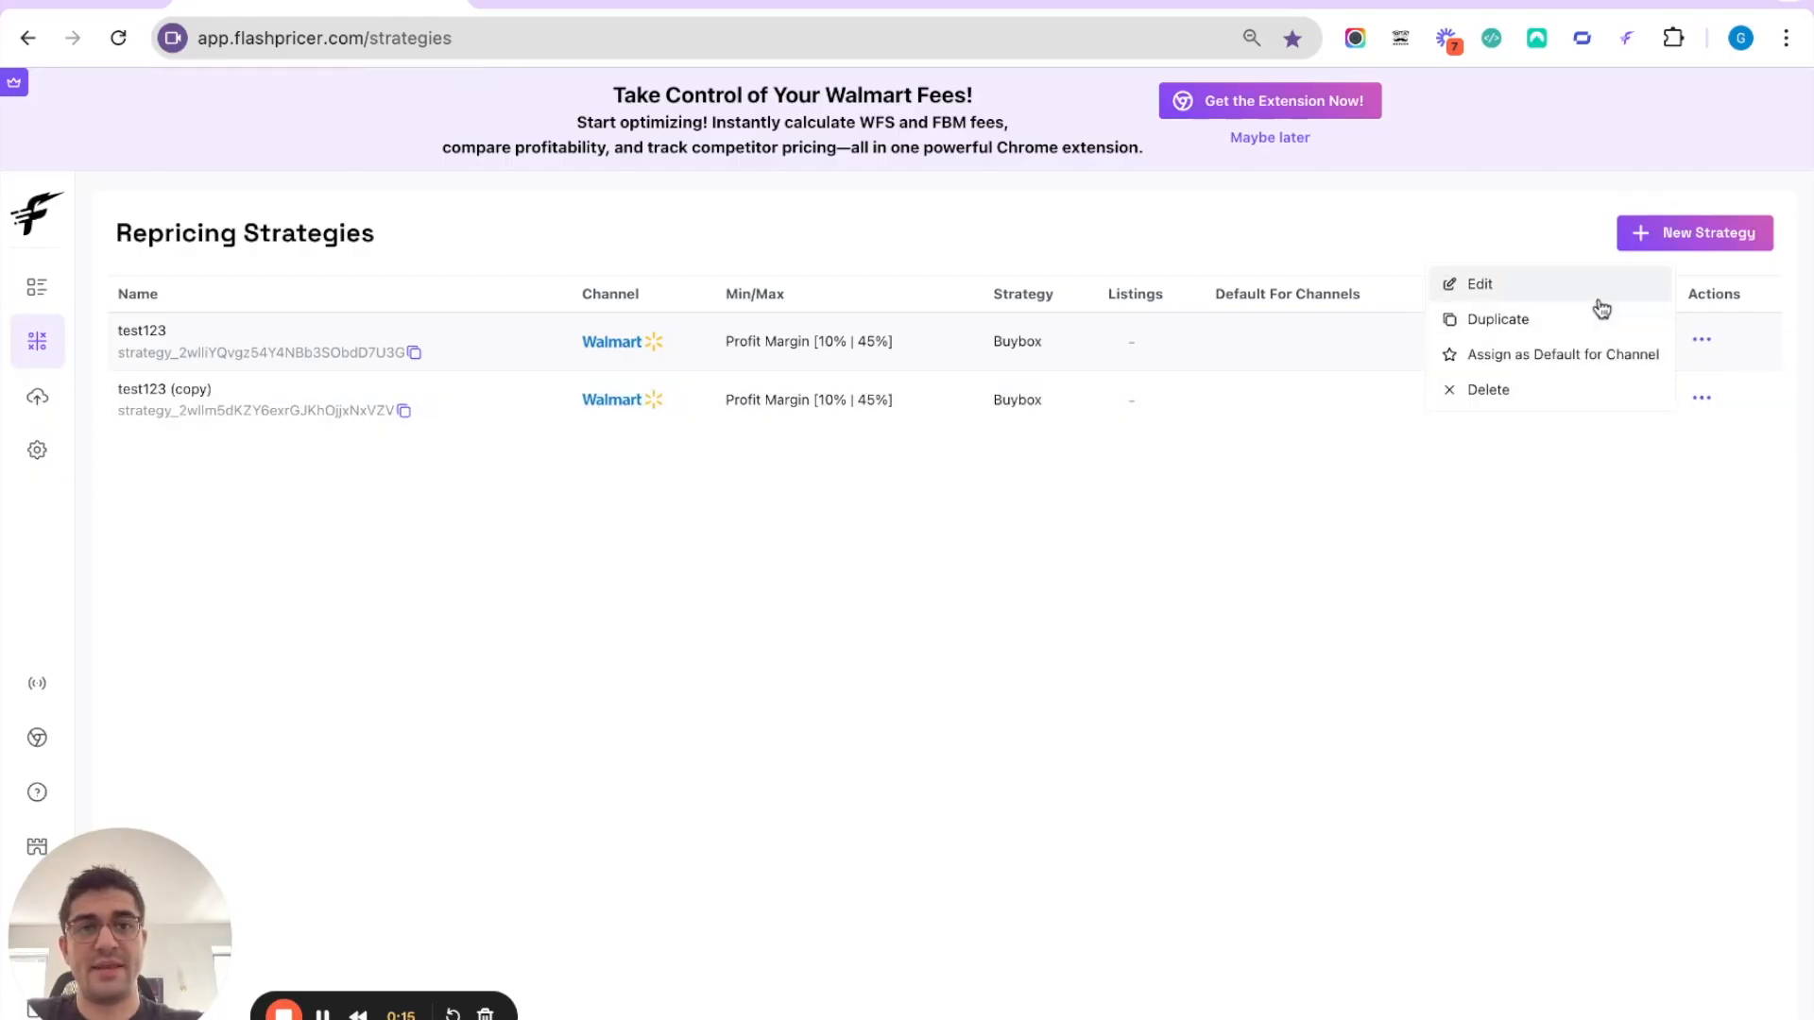
pyautogui.click(1560, 447)
pyautogui.click(1701, 340)
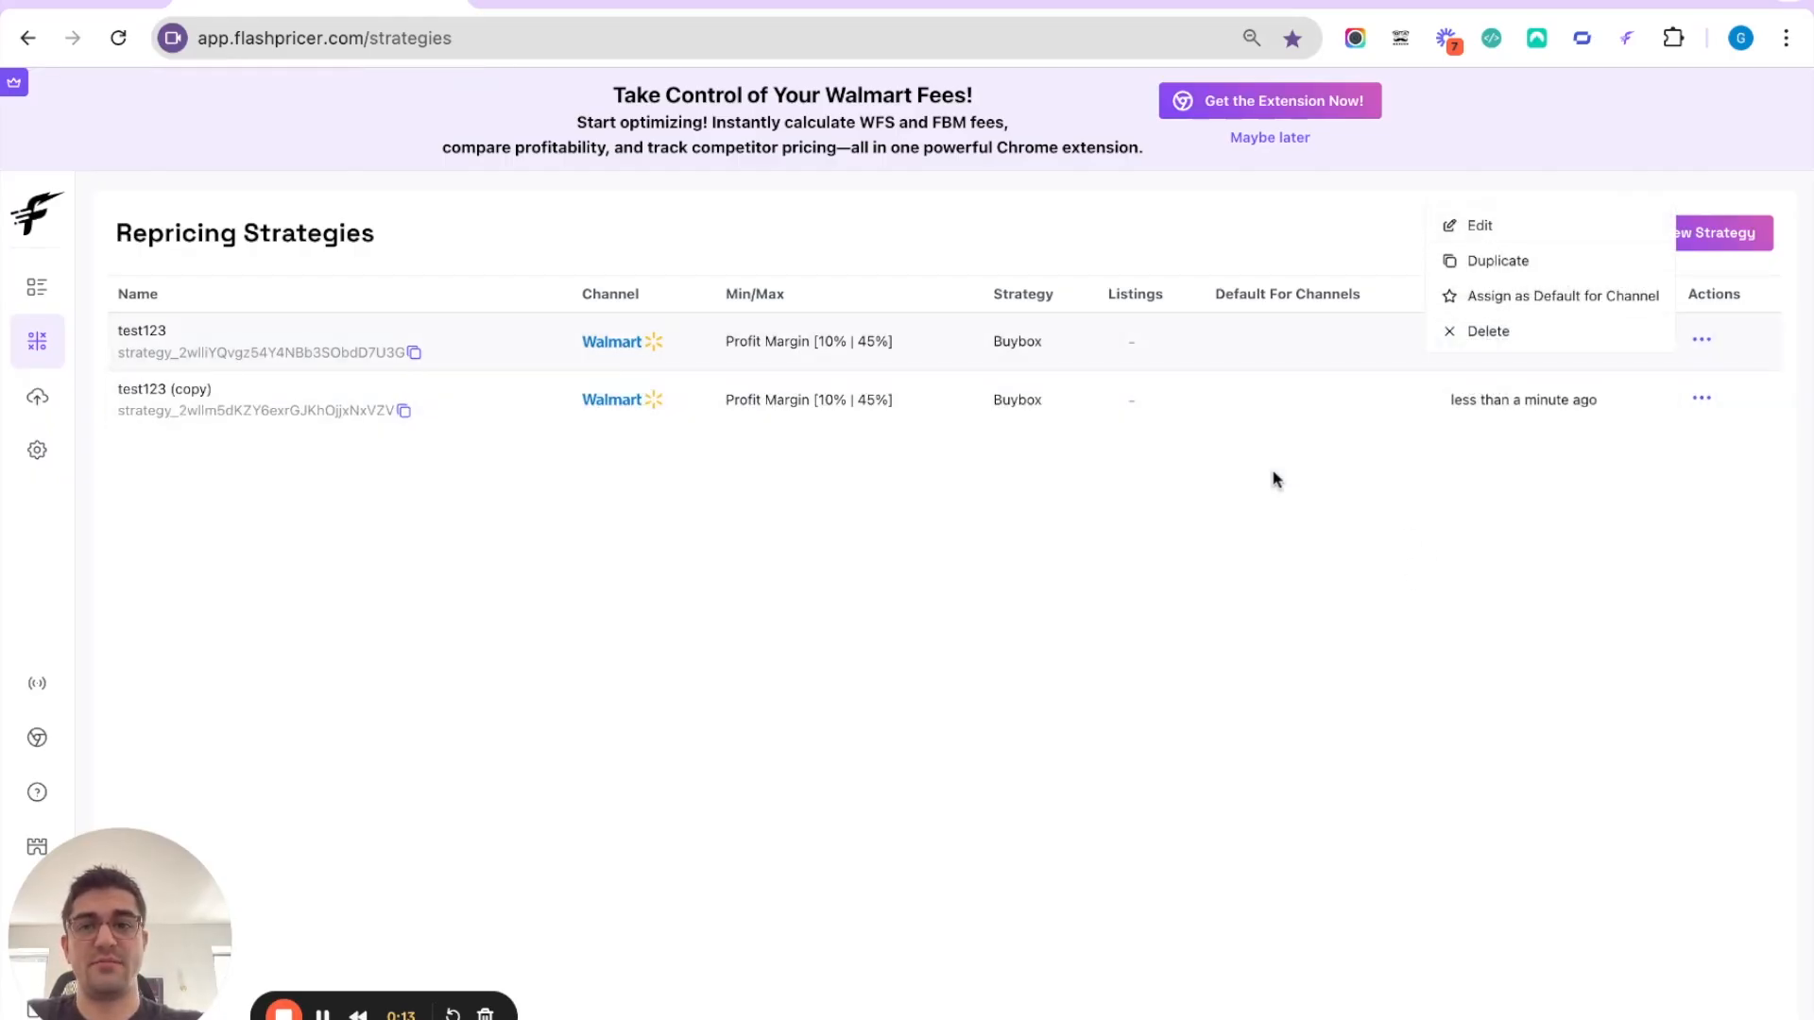
pyautogui.click(1130, 544)
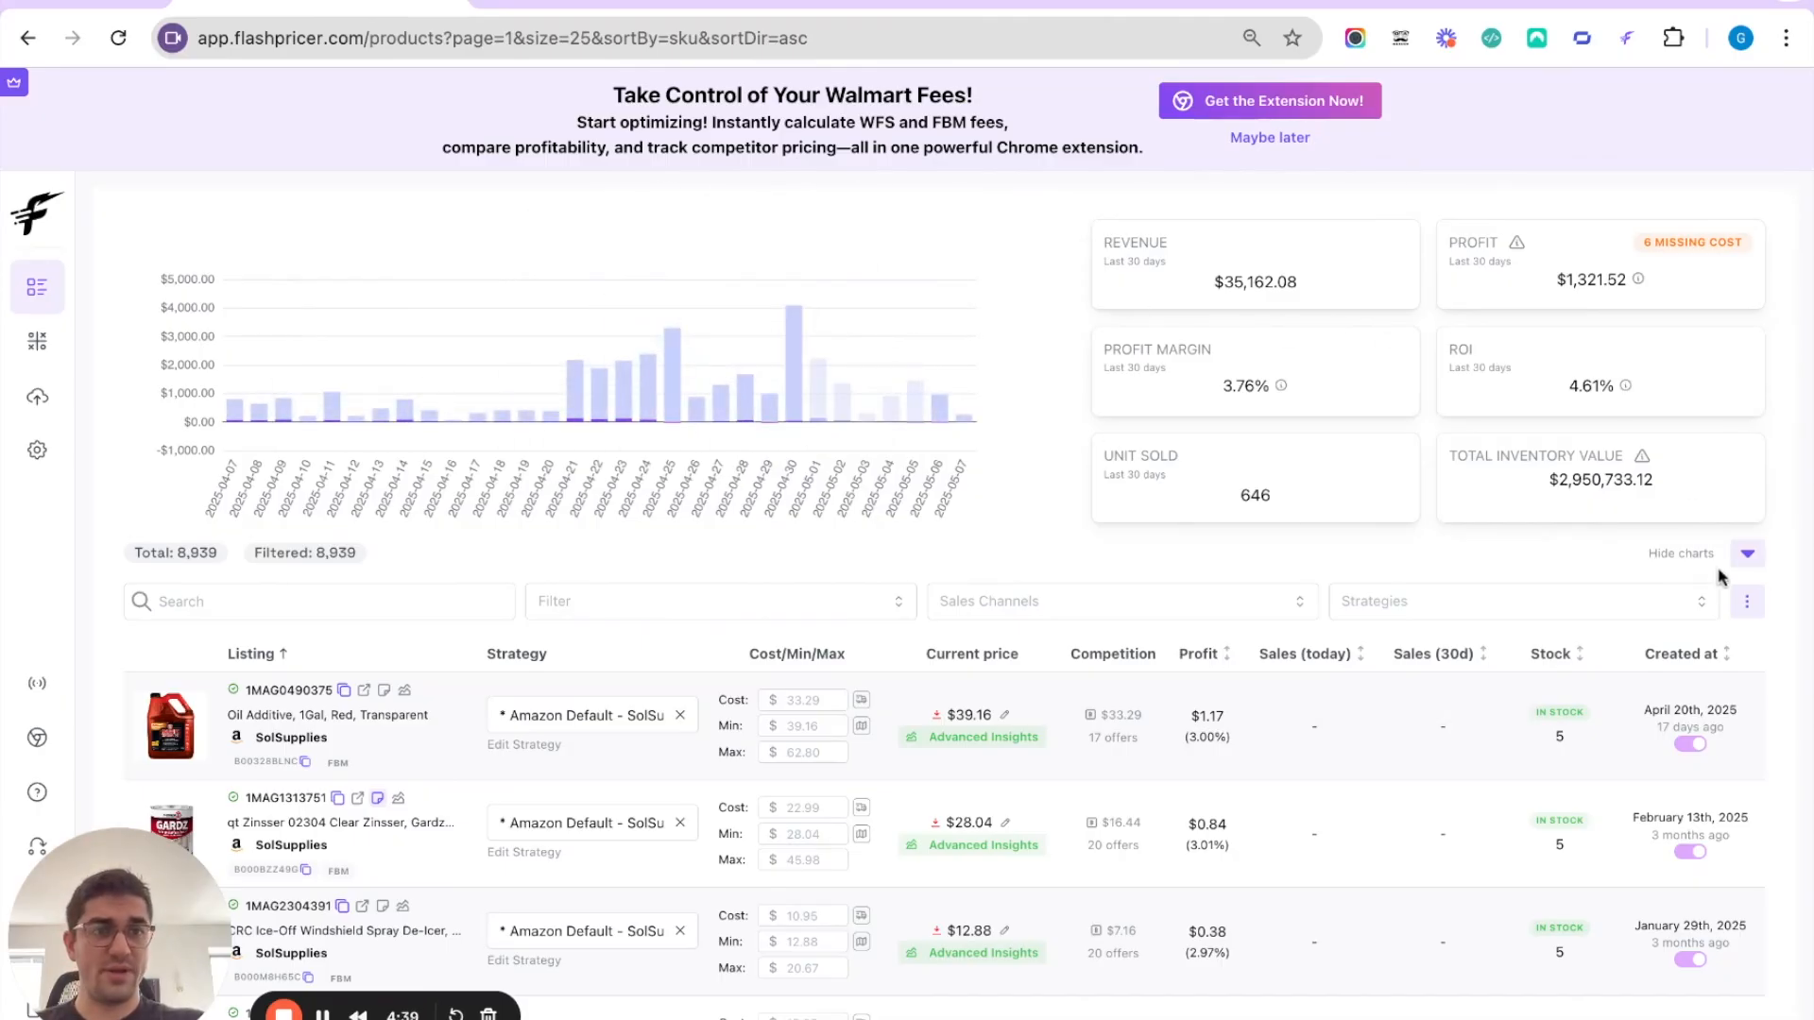
# Hide and reshow the charts, and view only the listings with sales on 2025-04-30 before clearing that filter.
pyautogui.click(1747, 554)
pyautogui.click(1747, 233)
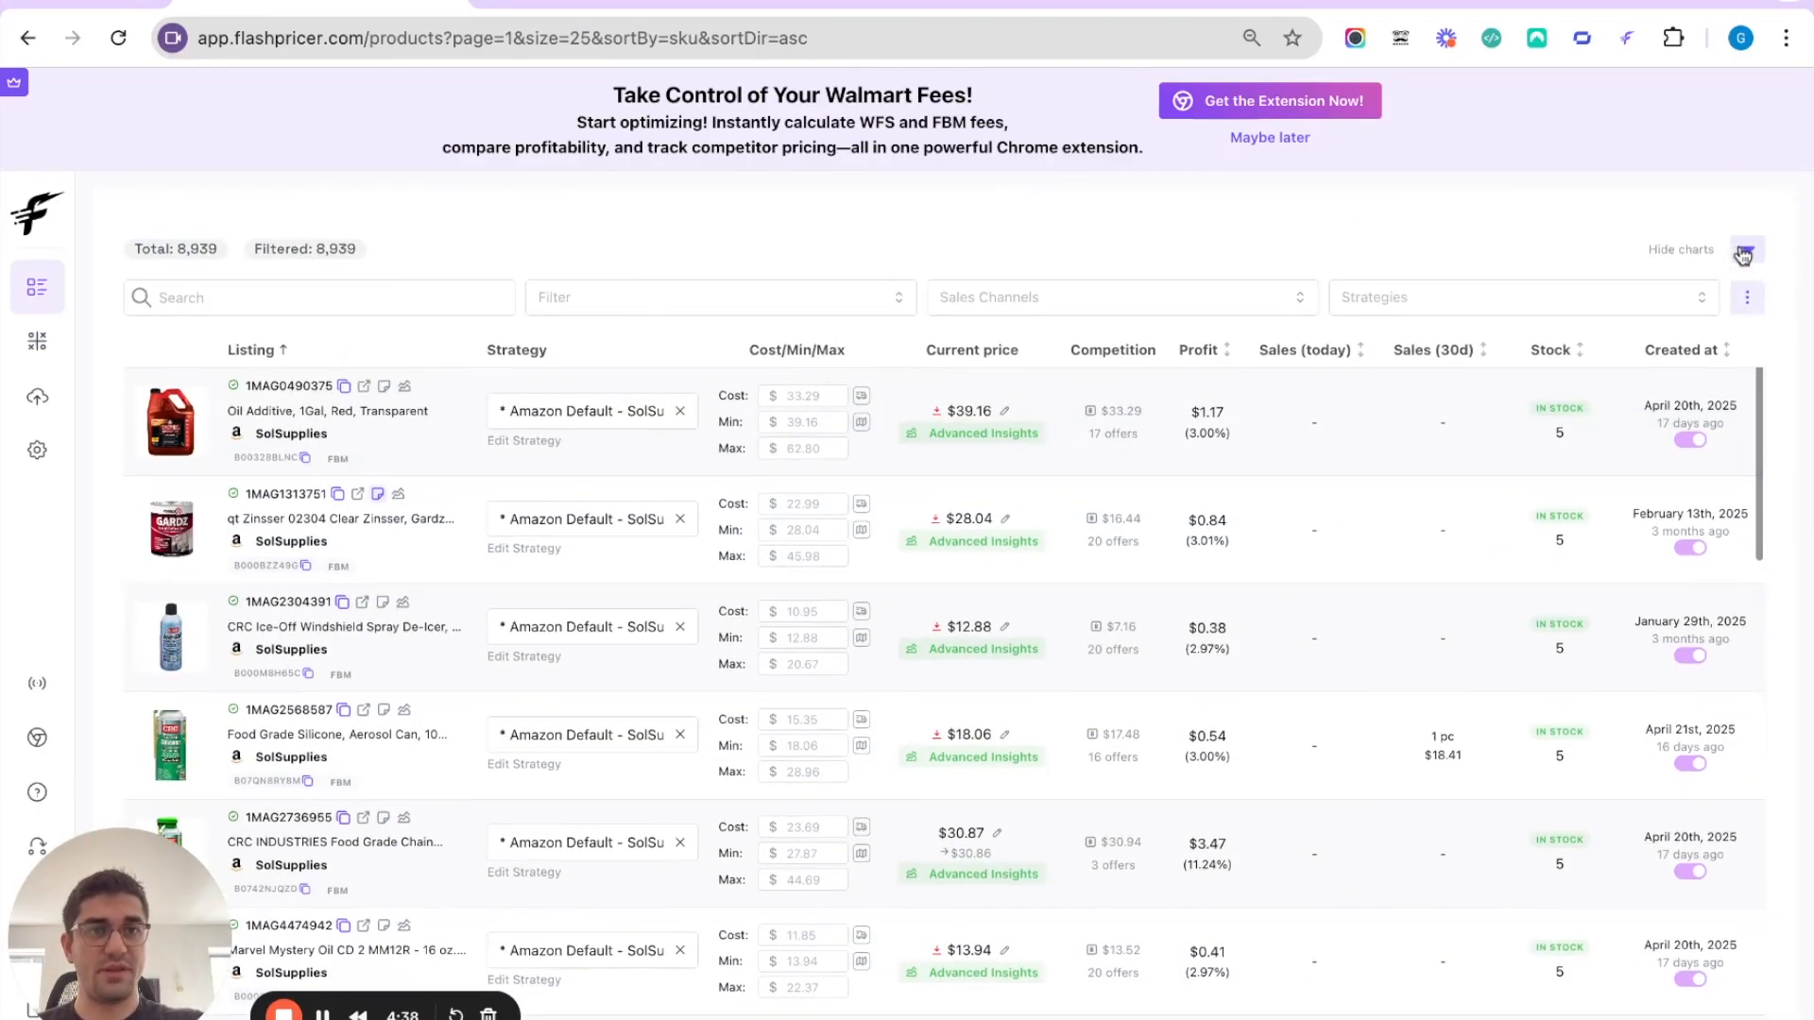
pyautogui.click(798, 385)
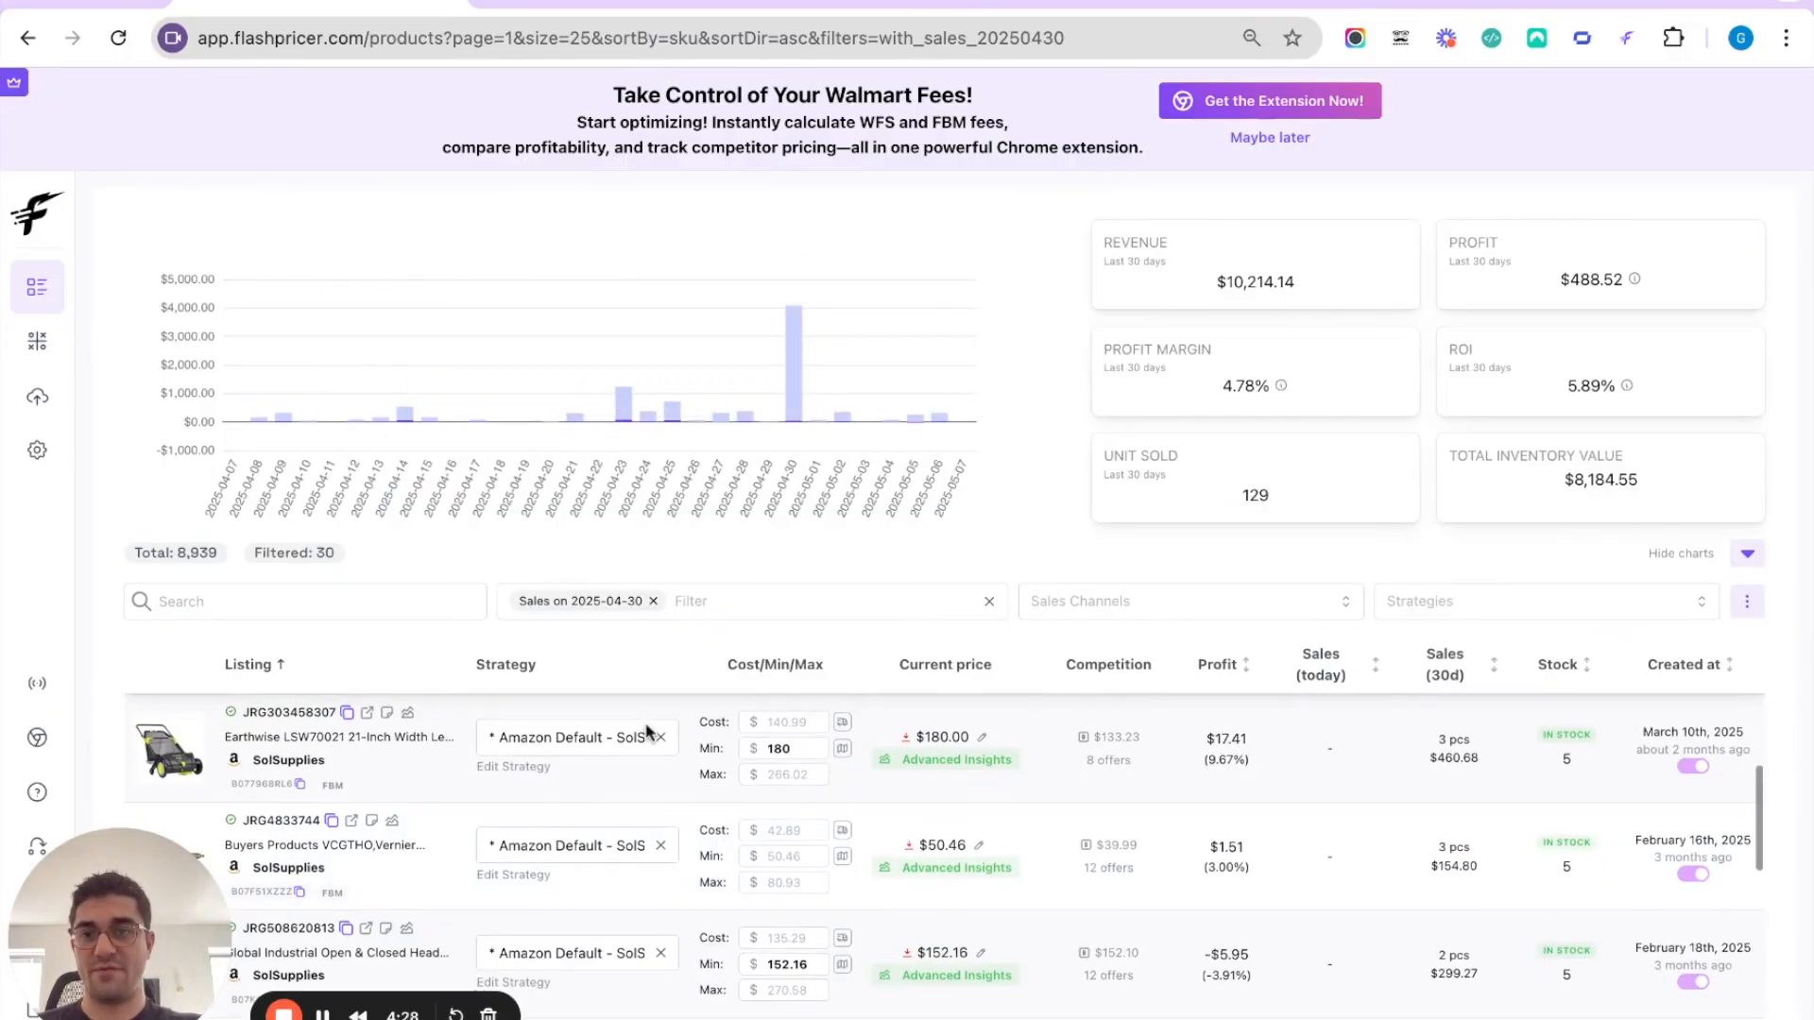
pyautogui.scroll(10, 648, 734)
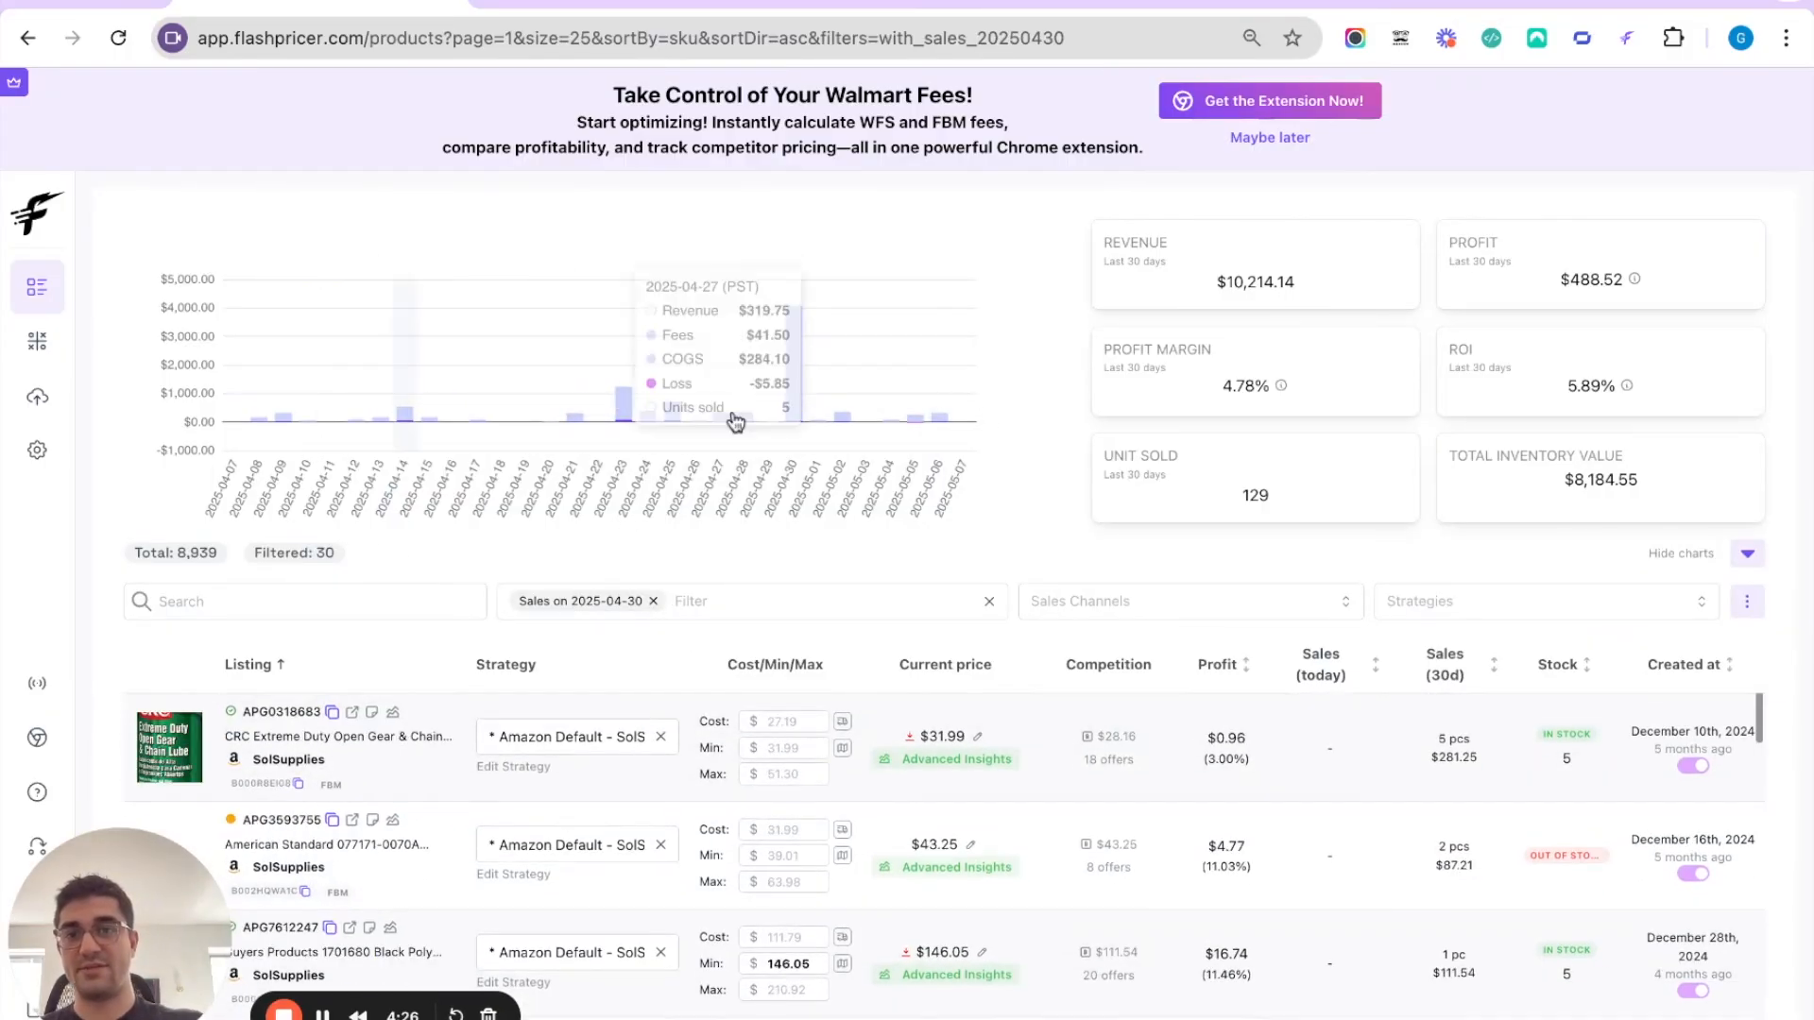
pyautogui.click(652, 602)
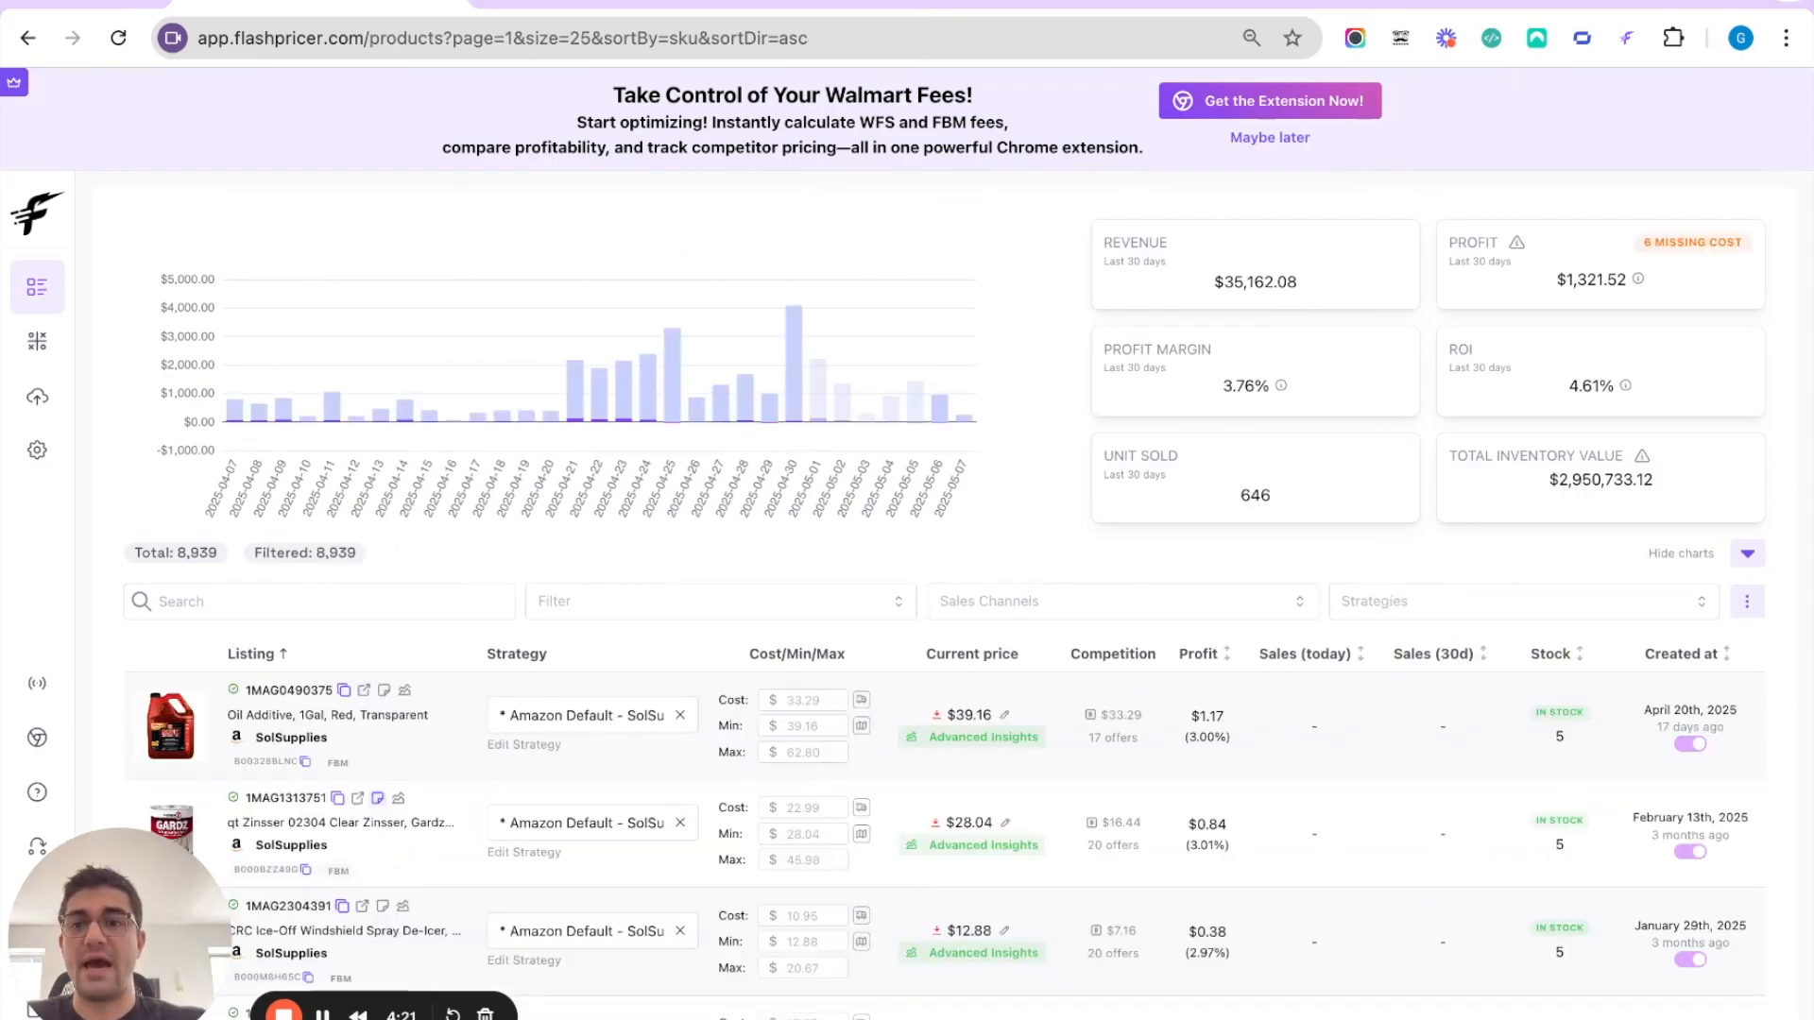
# Set the Oil Additive listing's minimum price to $40 and its maximum price to $70.
pyautogui.scroll(-2, 673, 508)
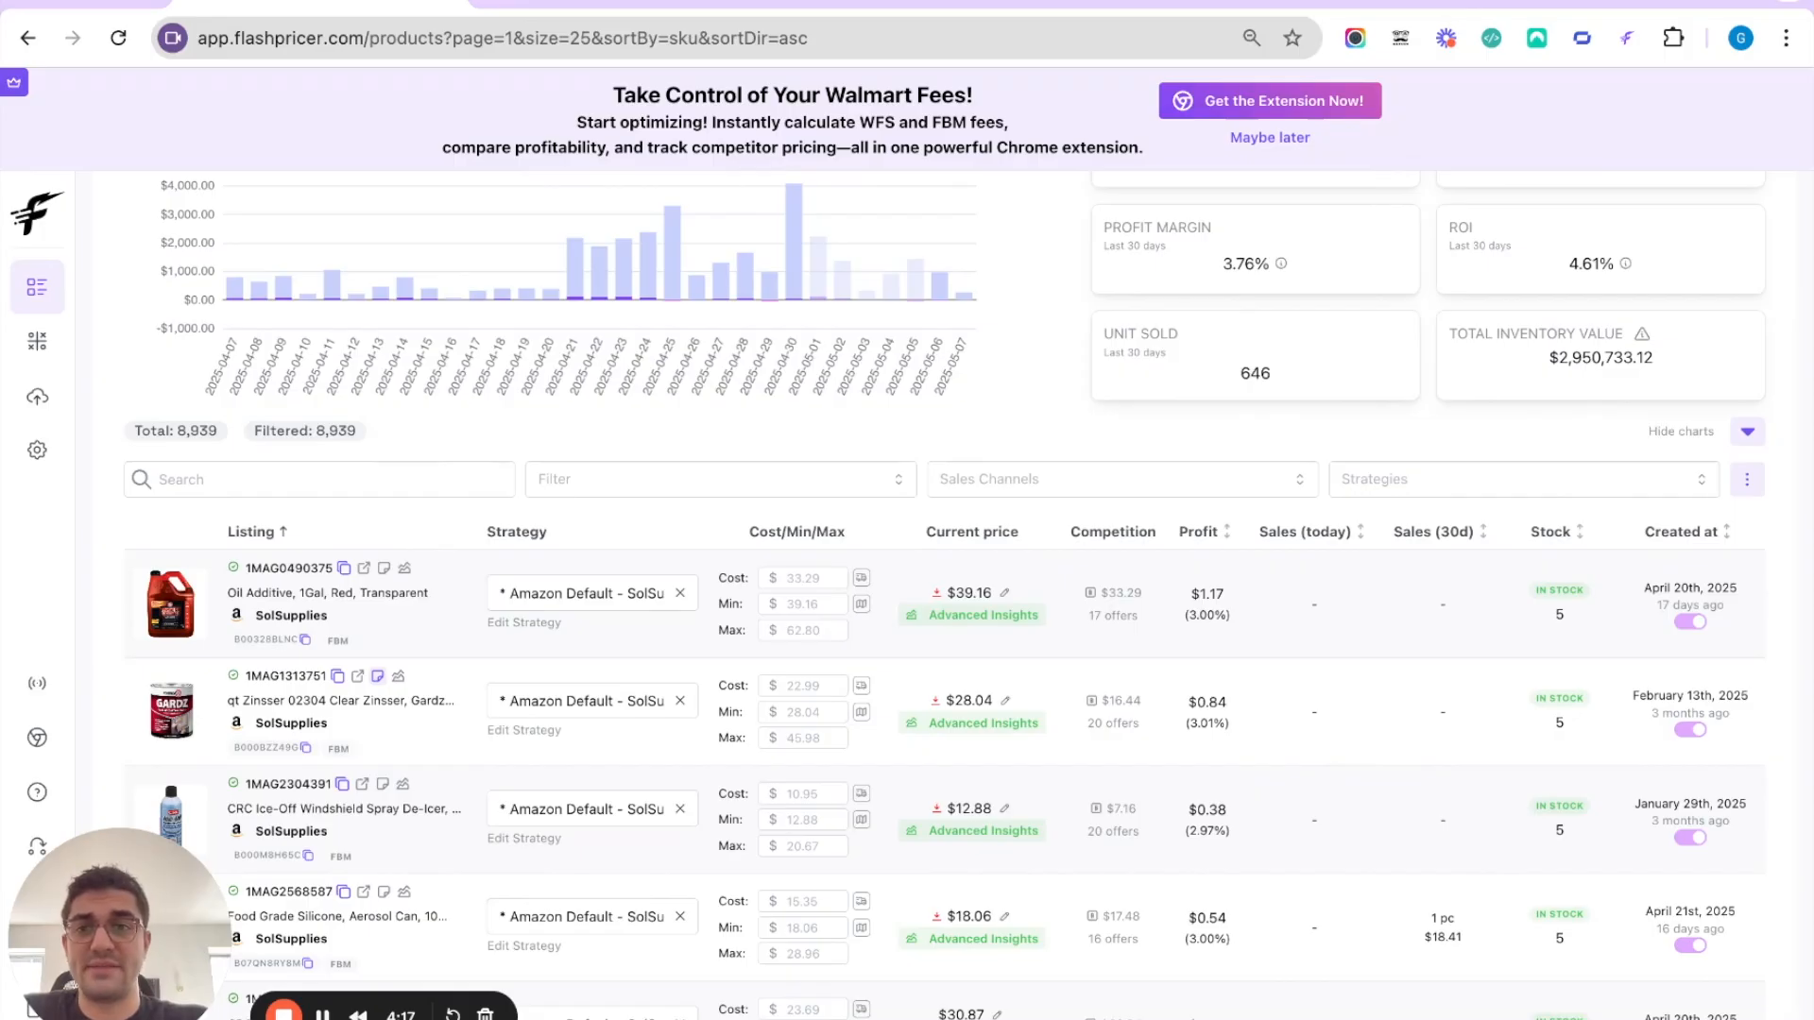
pyautogui.click(807, 601)
pyautogui.write('40')
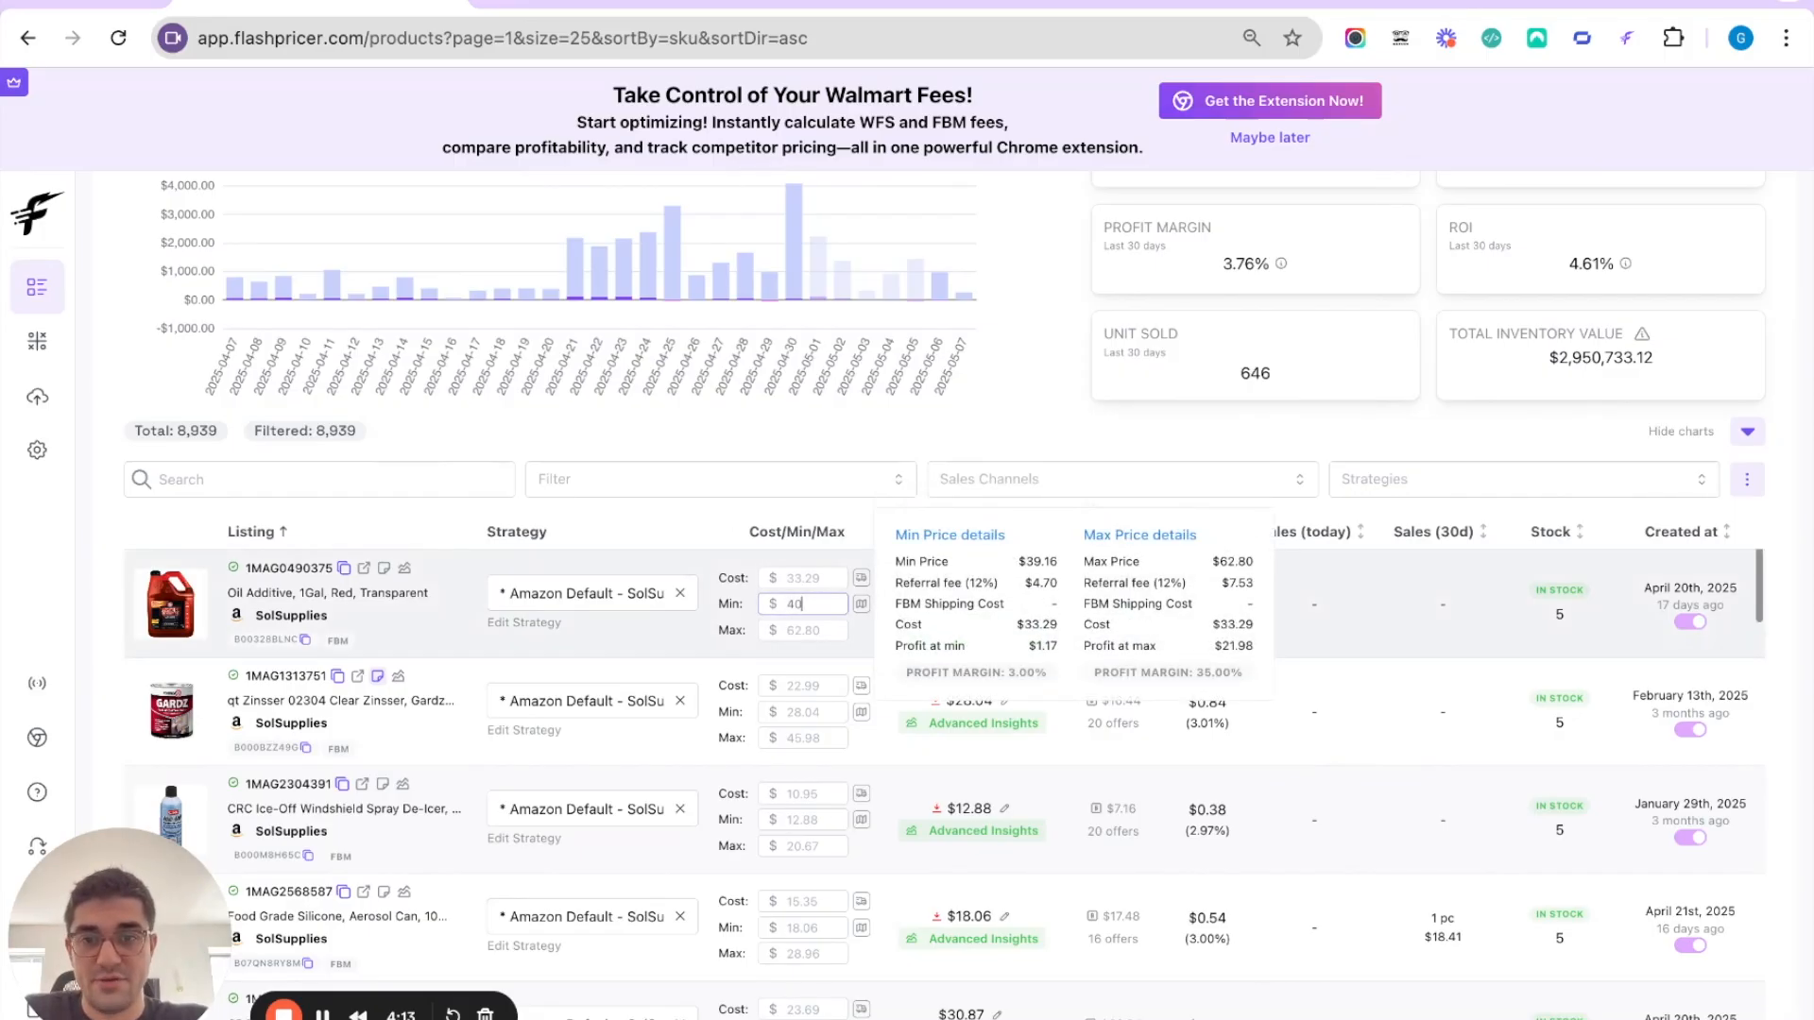
pyautogui.press('Tab')
pyautogui.write('70')
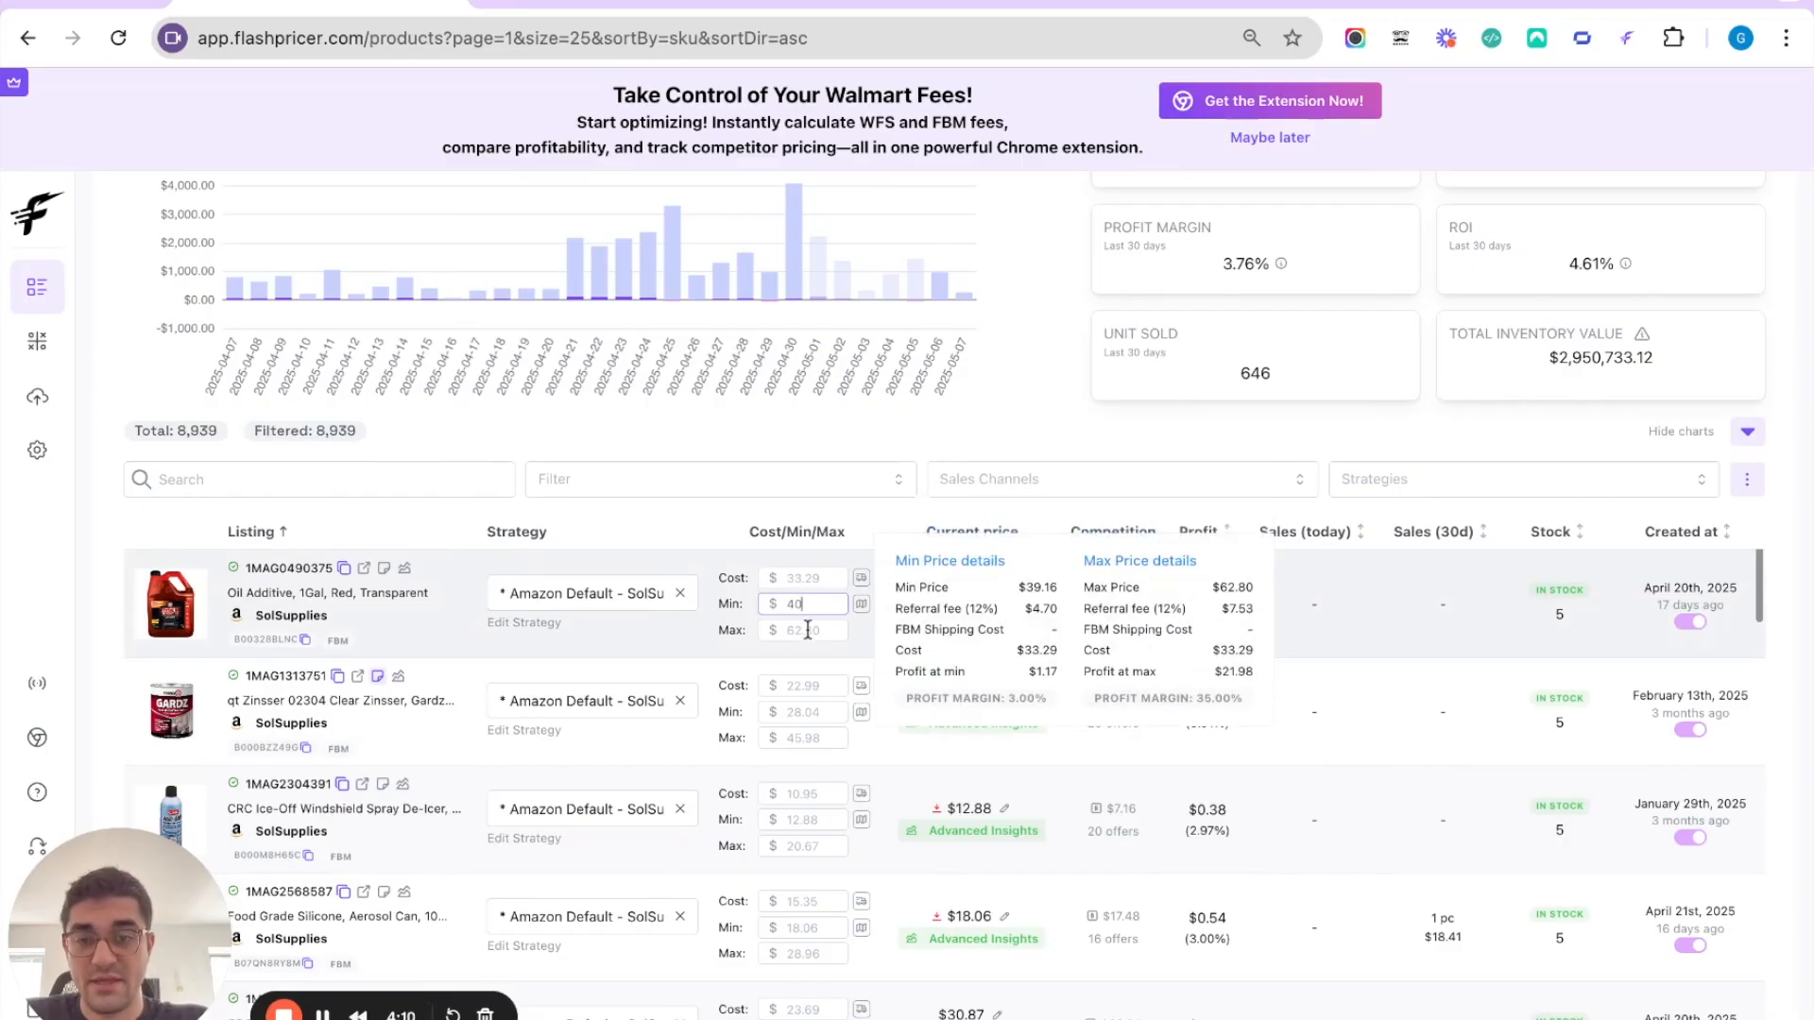
pyautogui.press('Return')
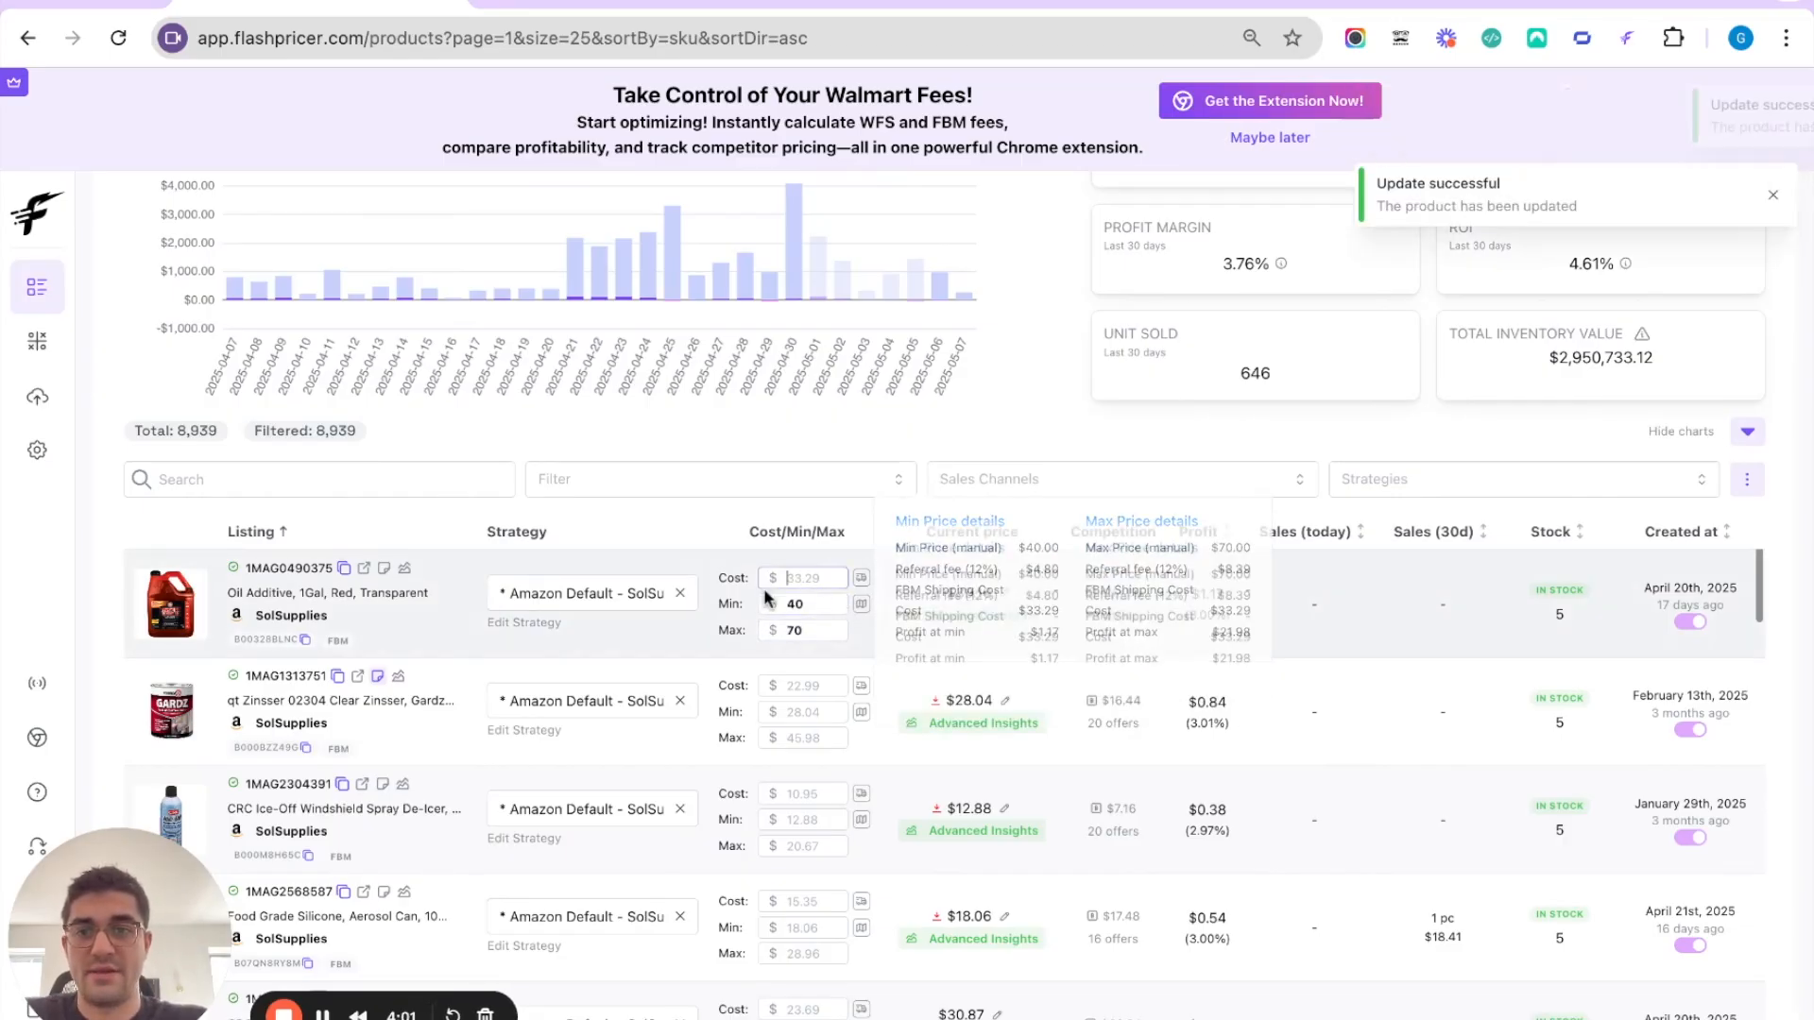
# Remove the strategy assigned to the Oil Additive listing and assign the Amazon Default strategy manually.
pyautogui.click(681, 597)
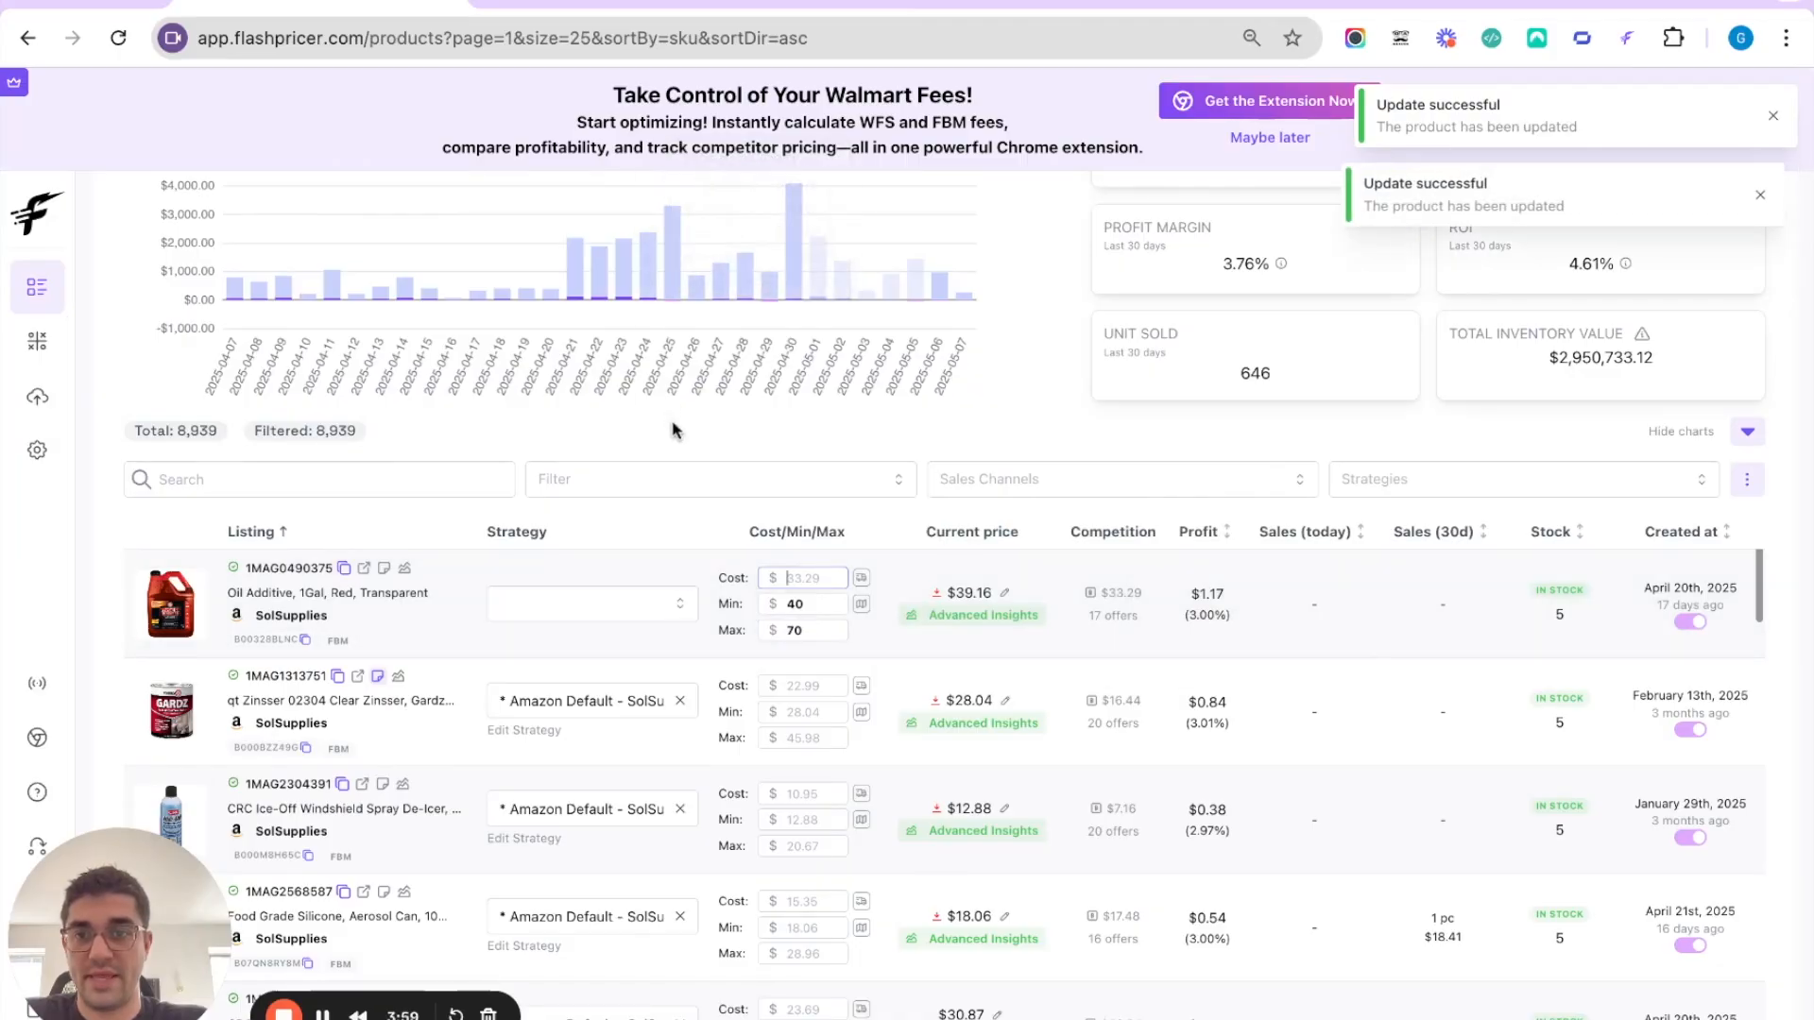
pyautogui.click(589, 604)
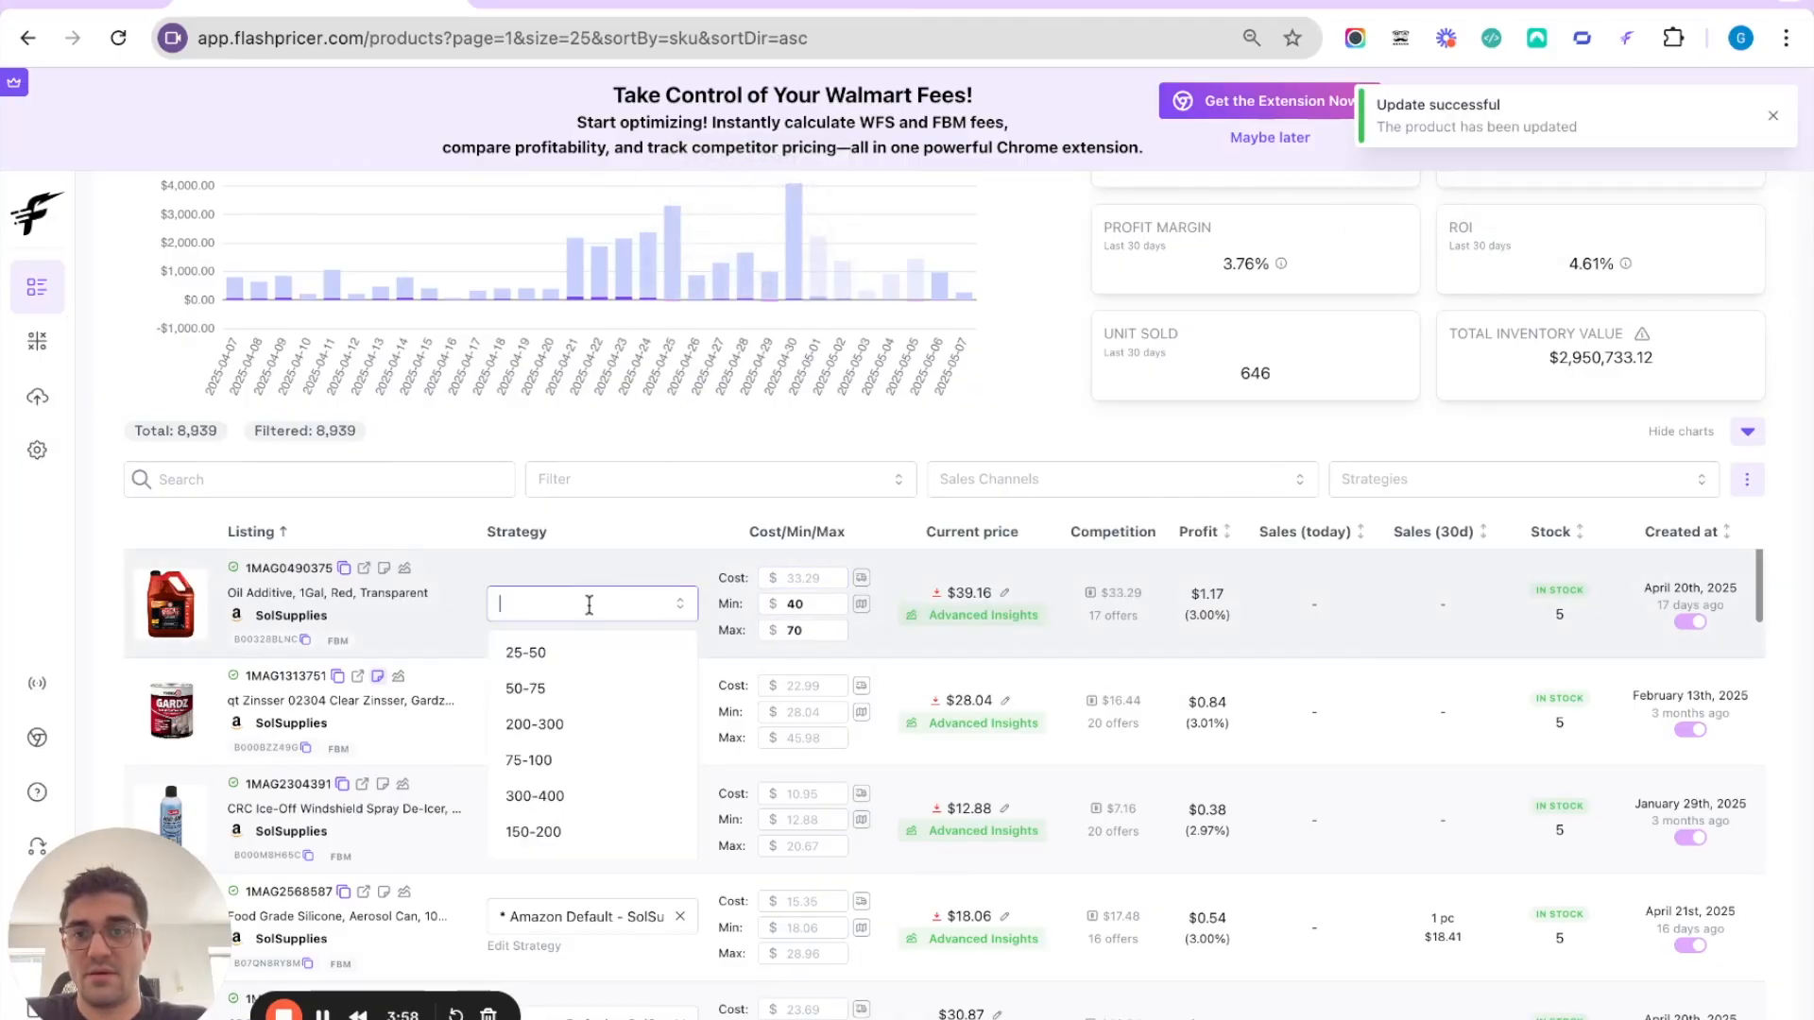
pyautogui.scroll(-3, 559, 822)
pyautogui.click(567, 827)
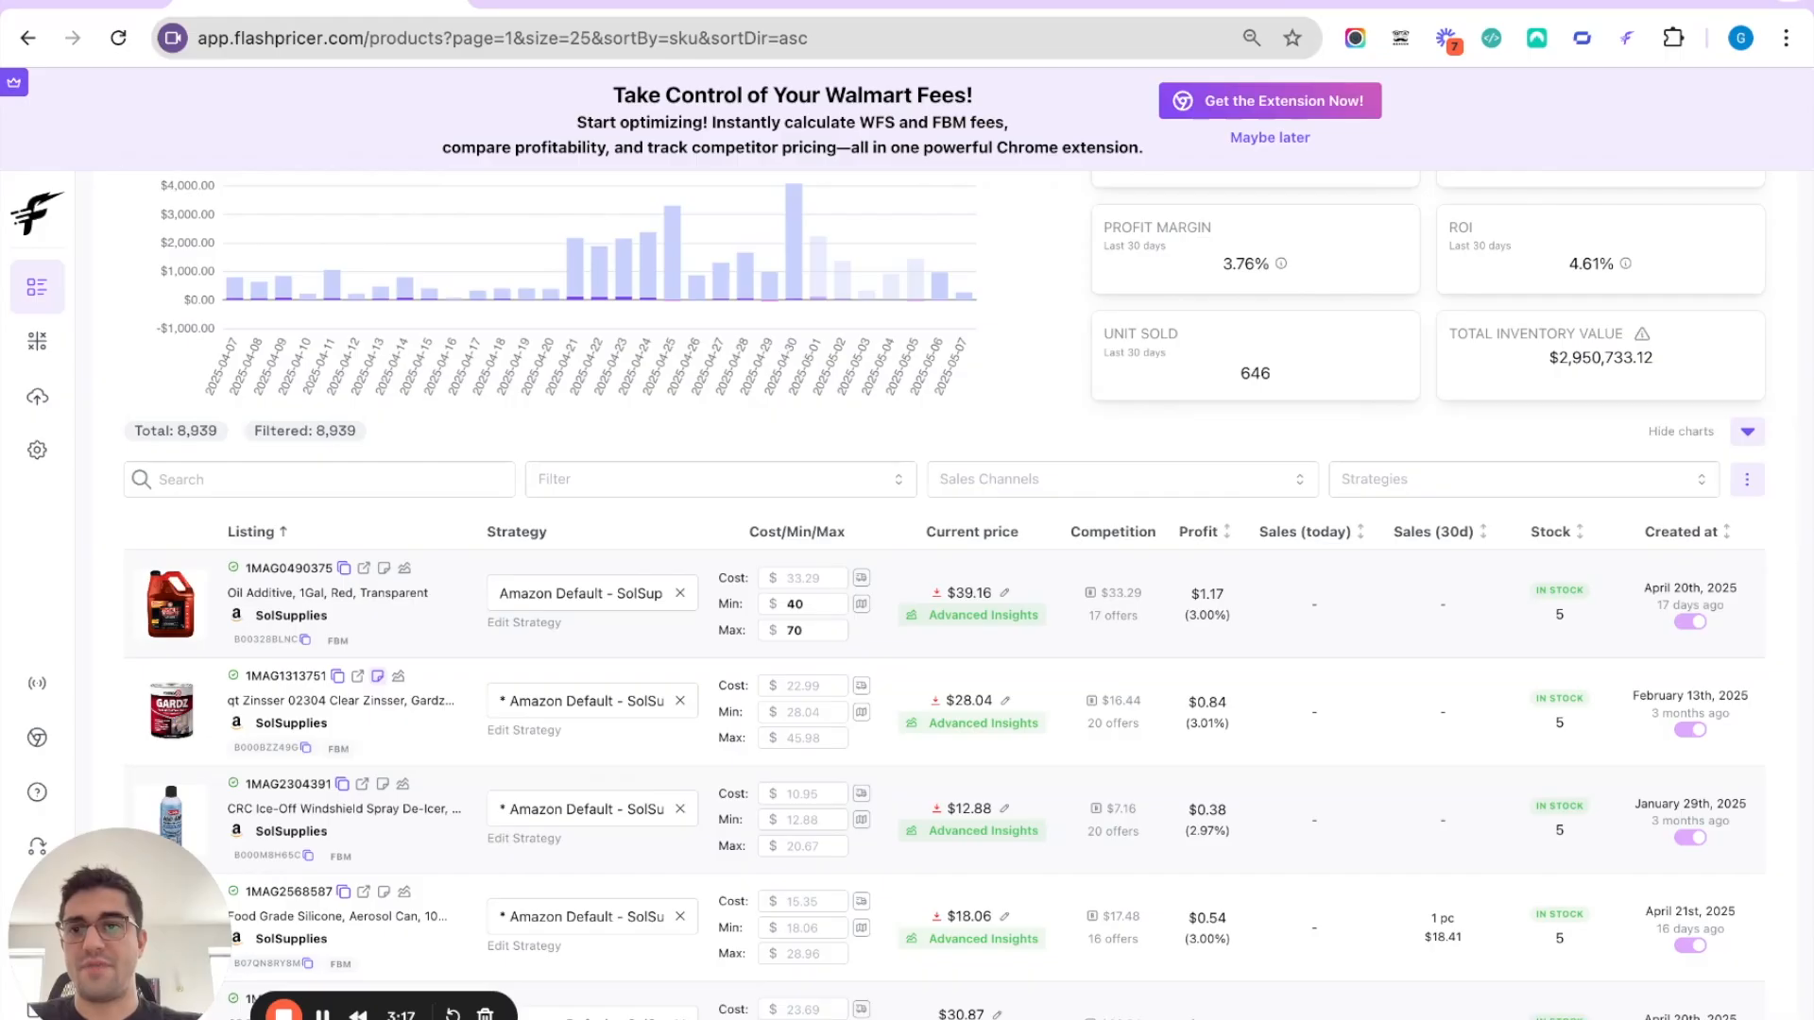
# Look up the buybox and stock options among the listing filters.
pyautogui.click(284, 480)
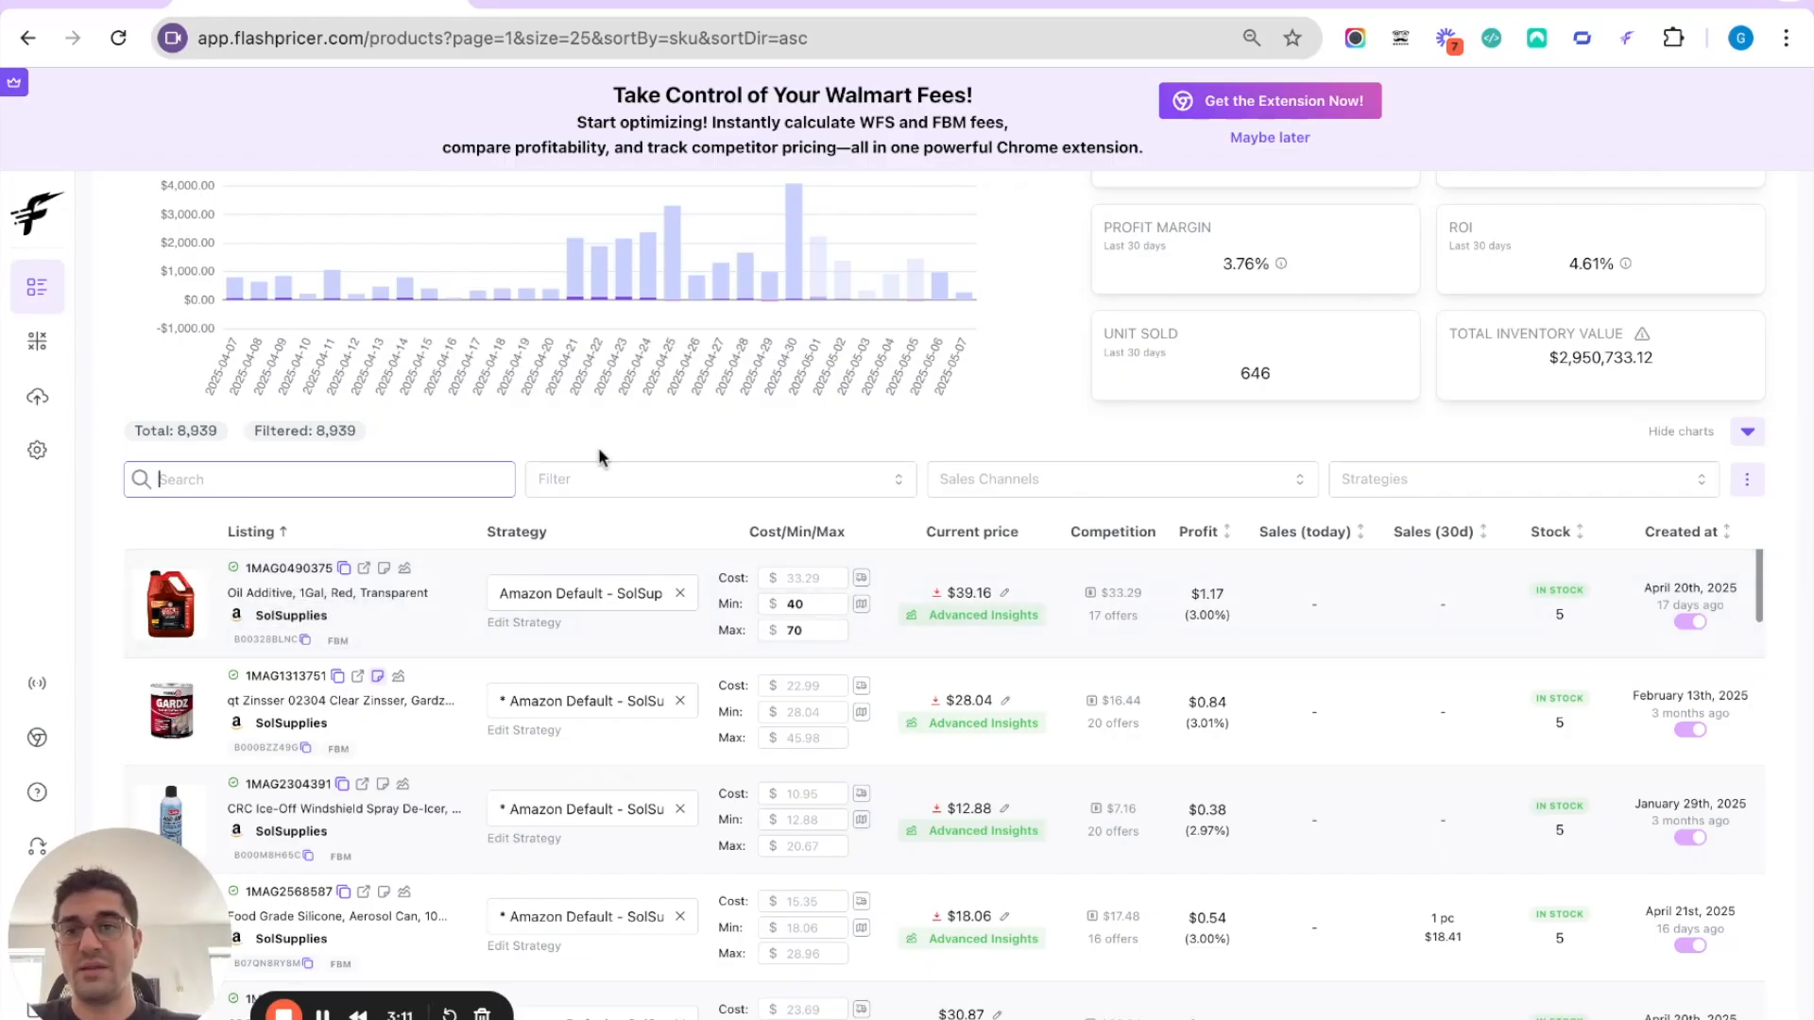
pyautogui.click(601, 472)
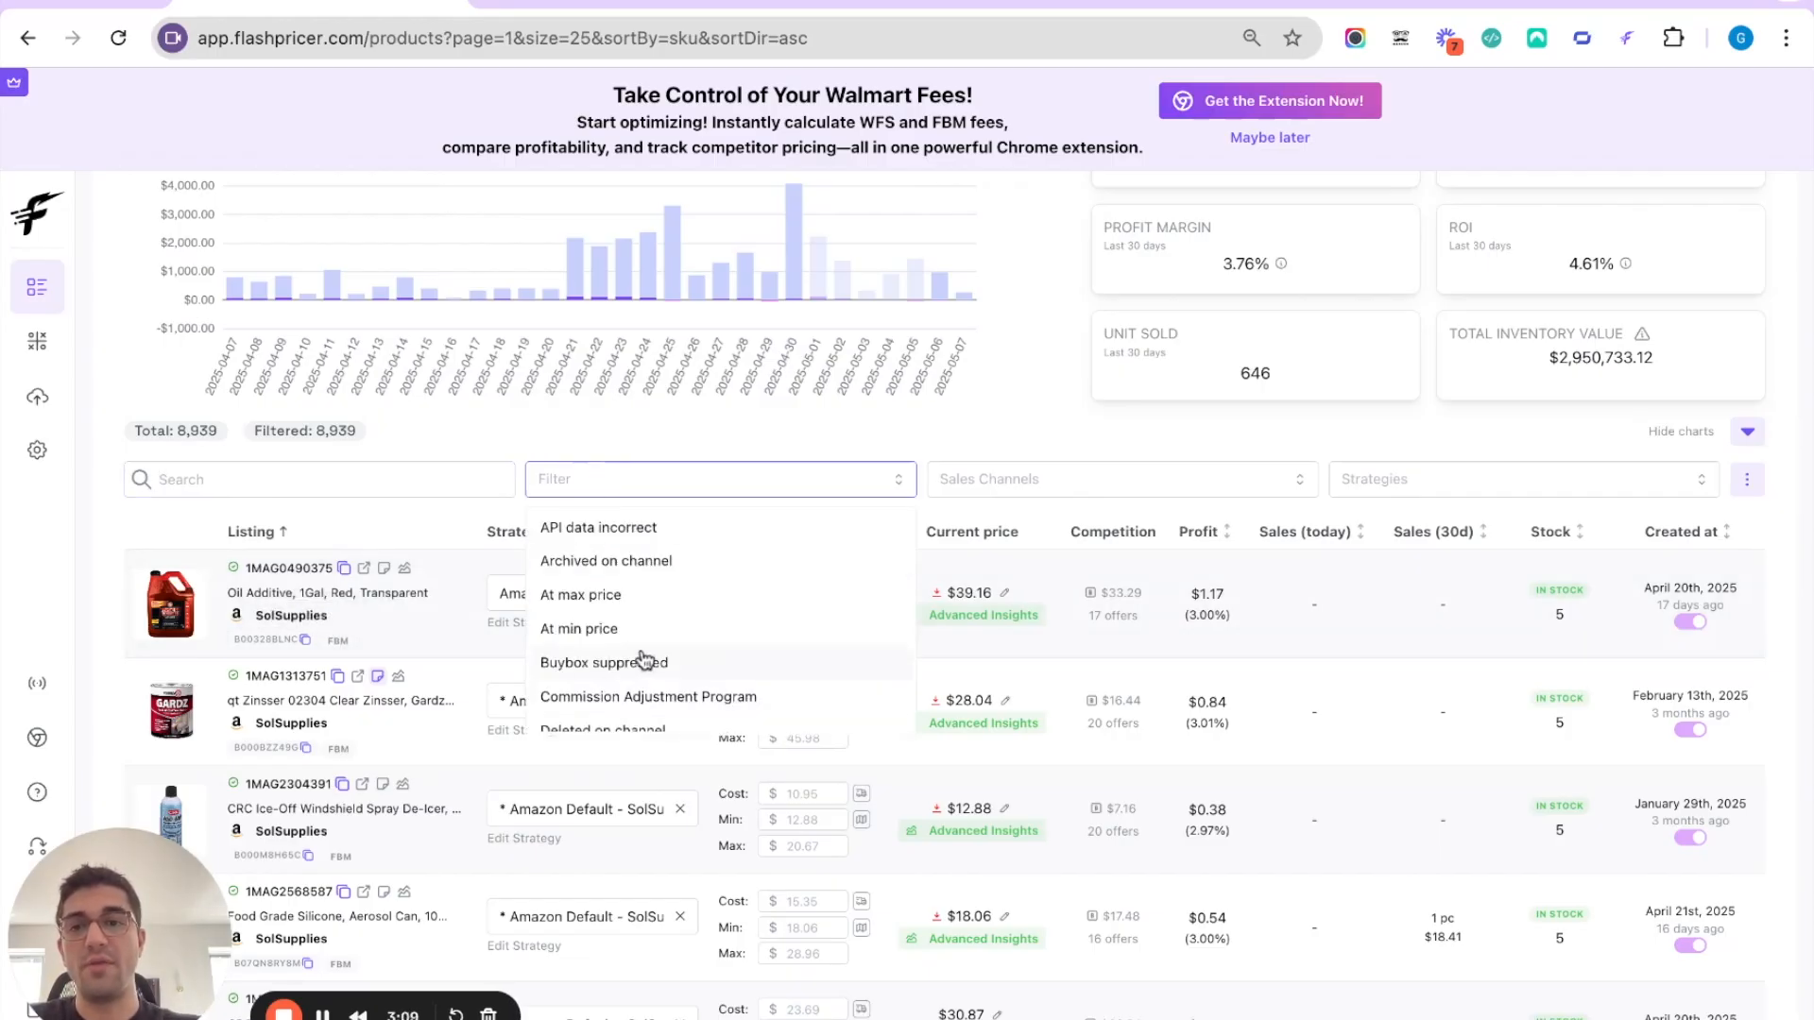
pyautogui.scroll(-1, 635, 628)
pyautogui.write('in buy')
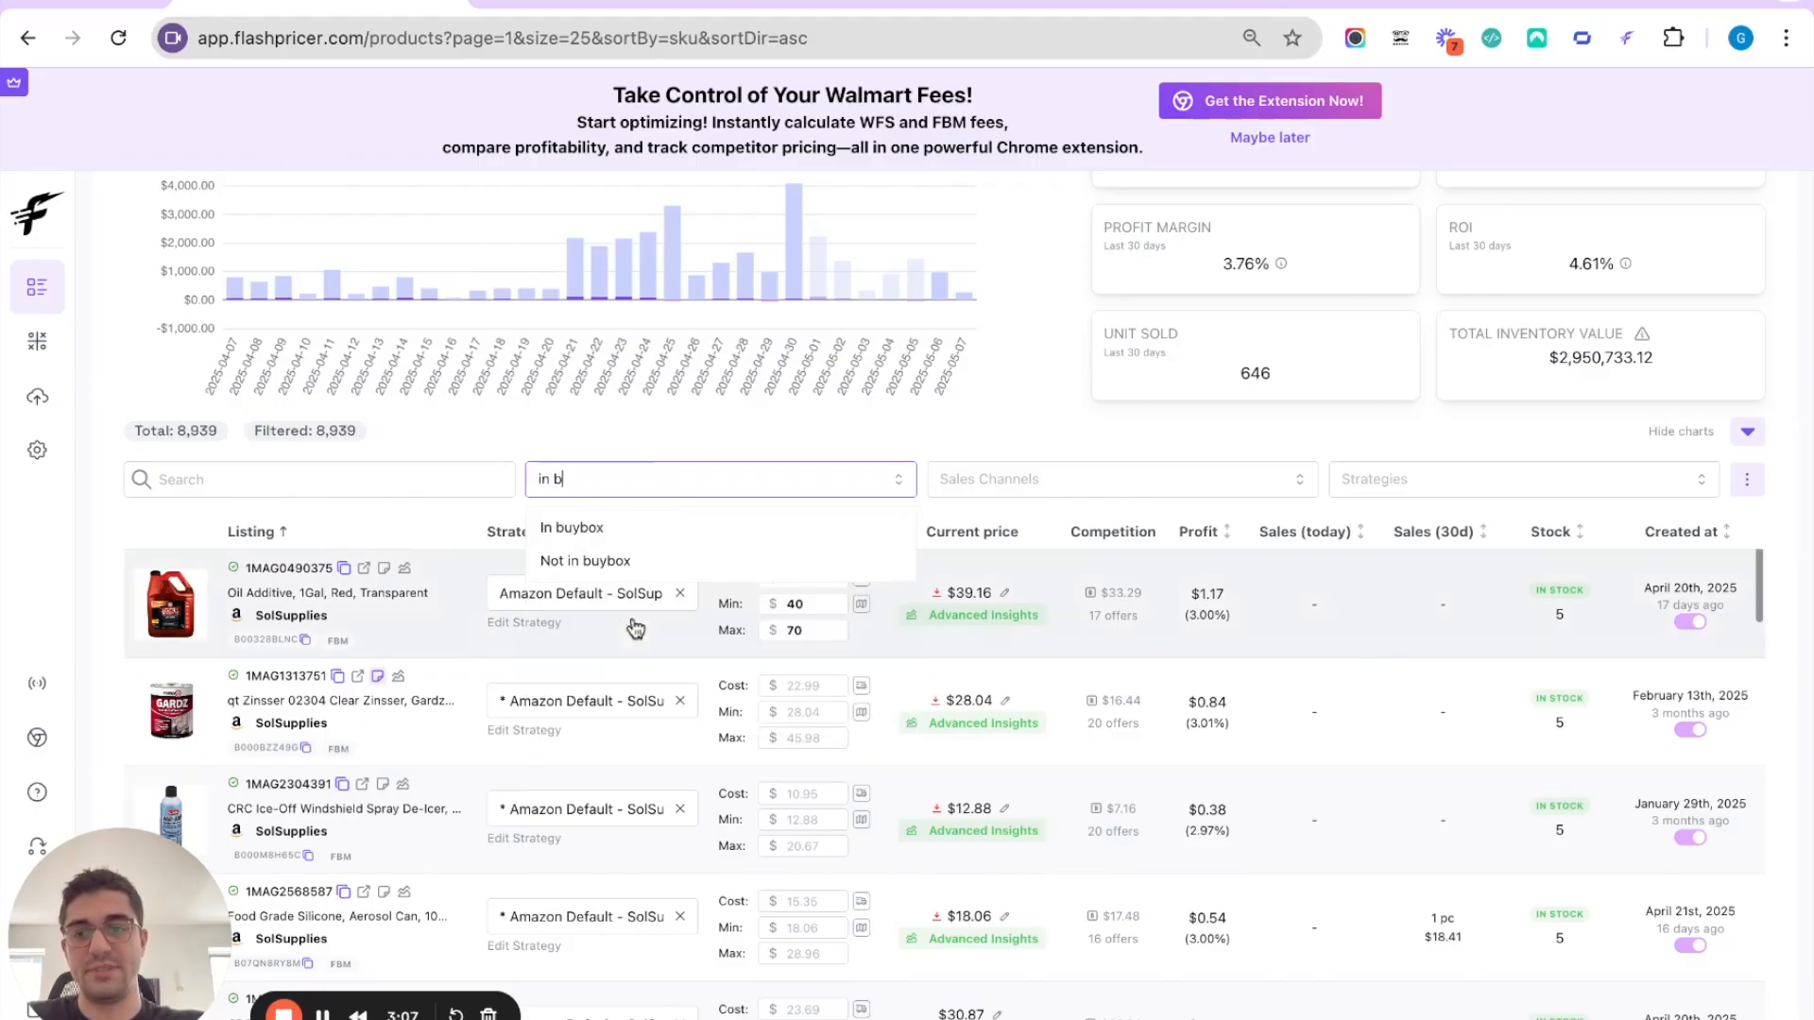
pyautogui.hotkey('ctrl', 'a')
pyautogui.write('stock')
pyautogui.hotkey('ctrl', 'a')
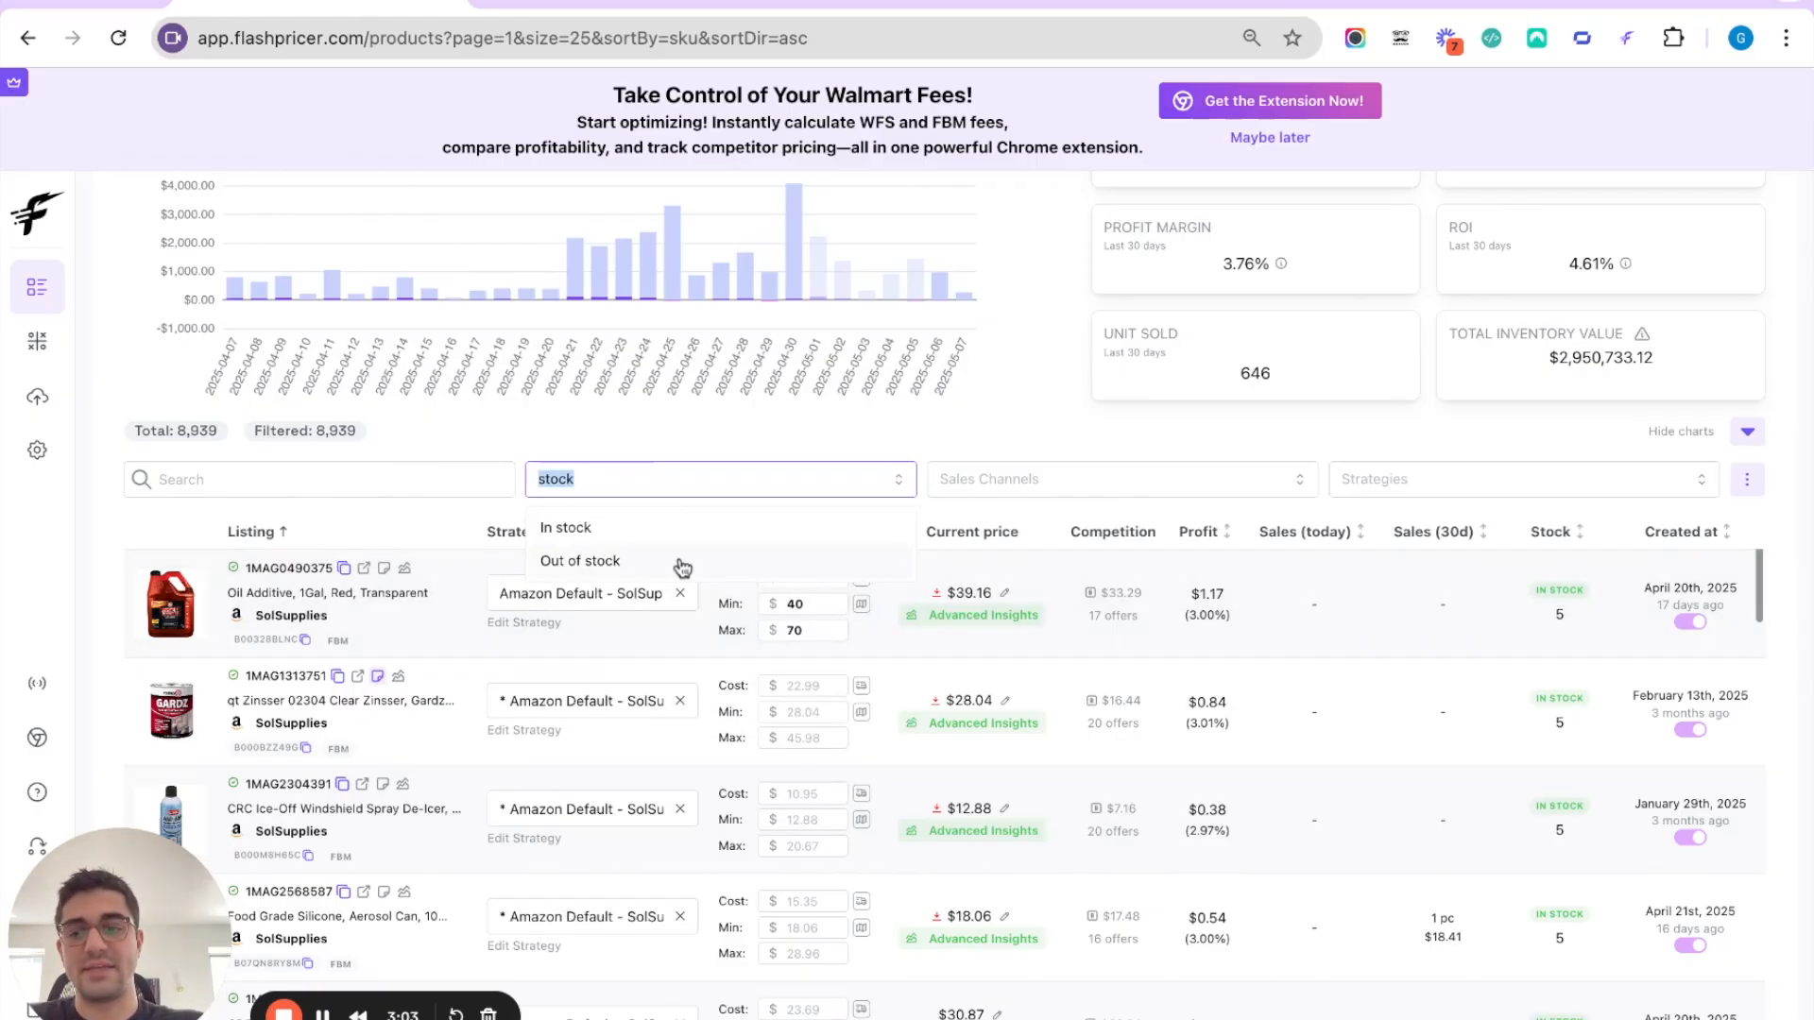
pyautogui.press('BackSpace')
# Filter the listings to those that are both In stock and In buybox.
pyautogui.scroll(-3, 660, 609)
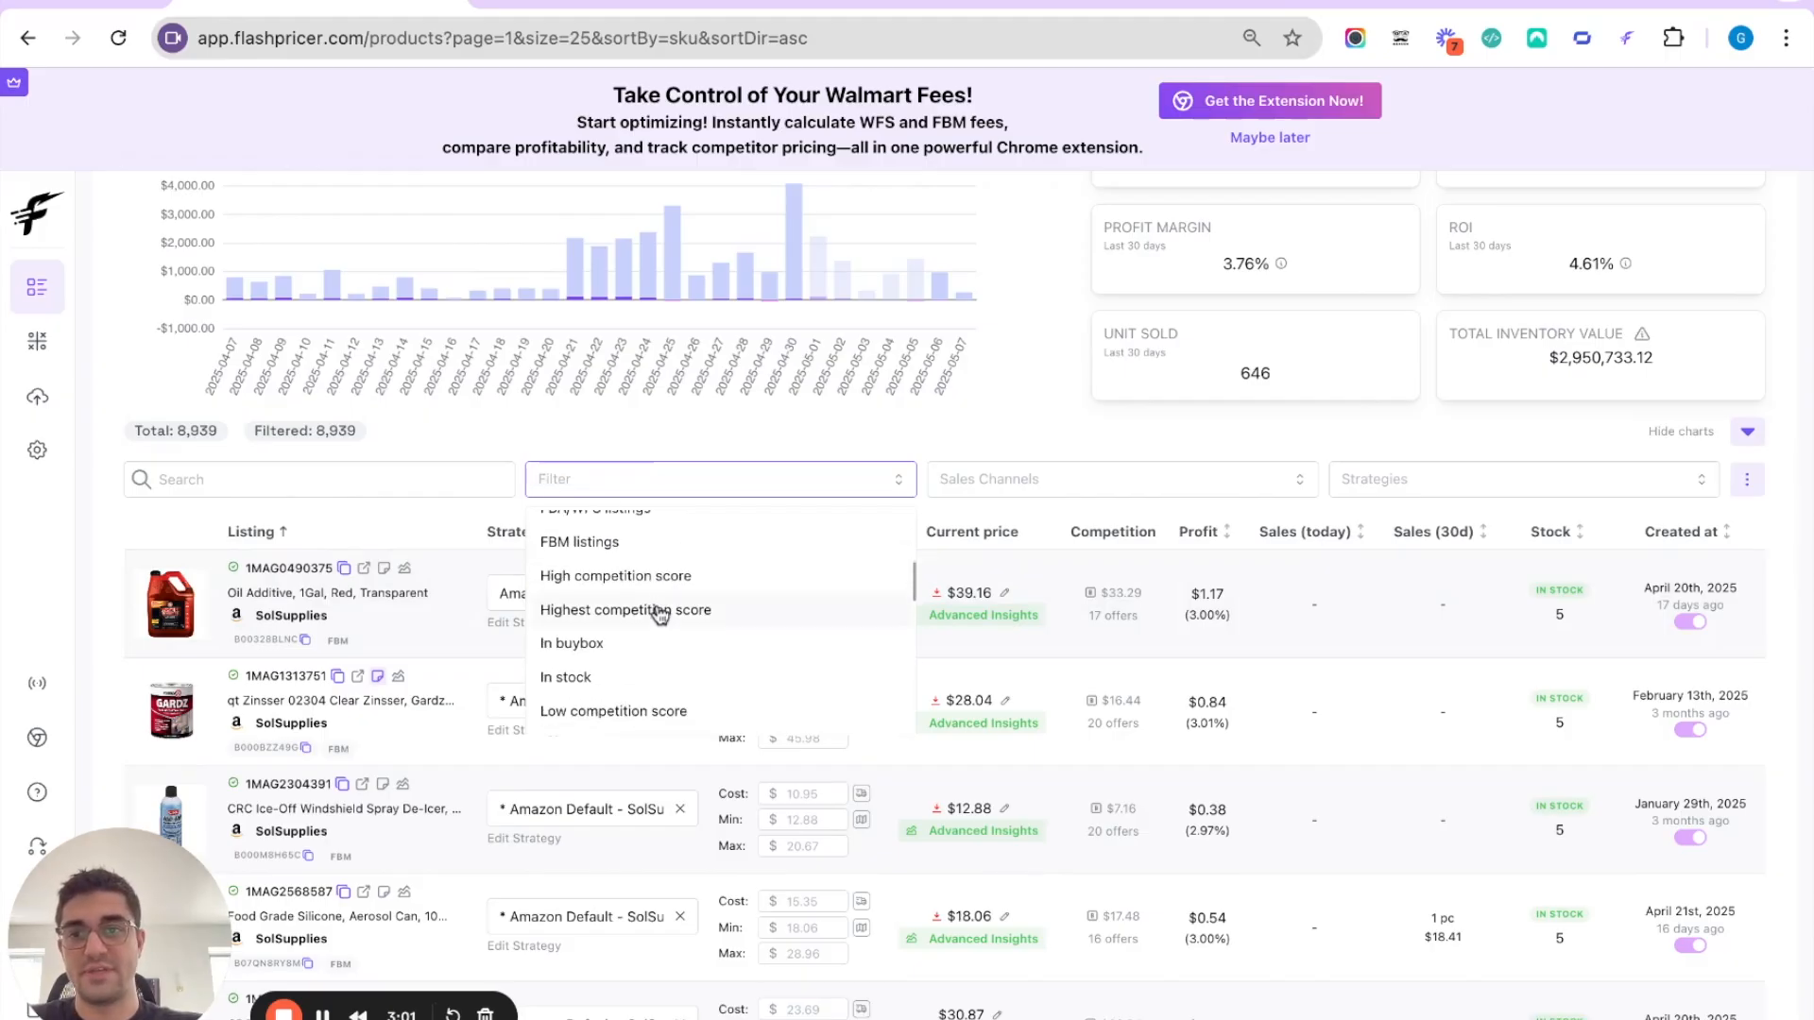
pyautogui.click(603, 678)
pyautogui.write('i')
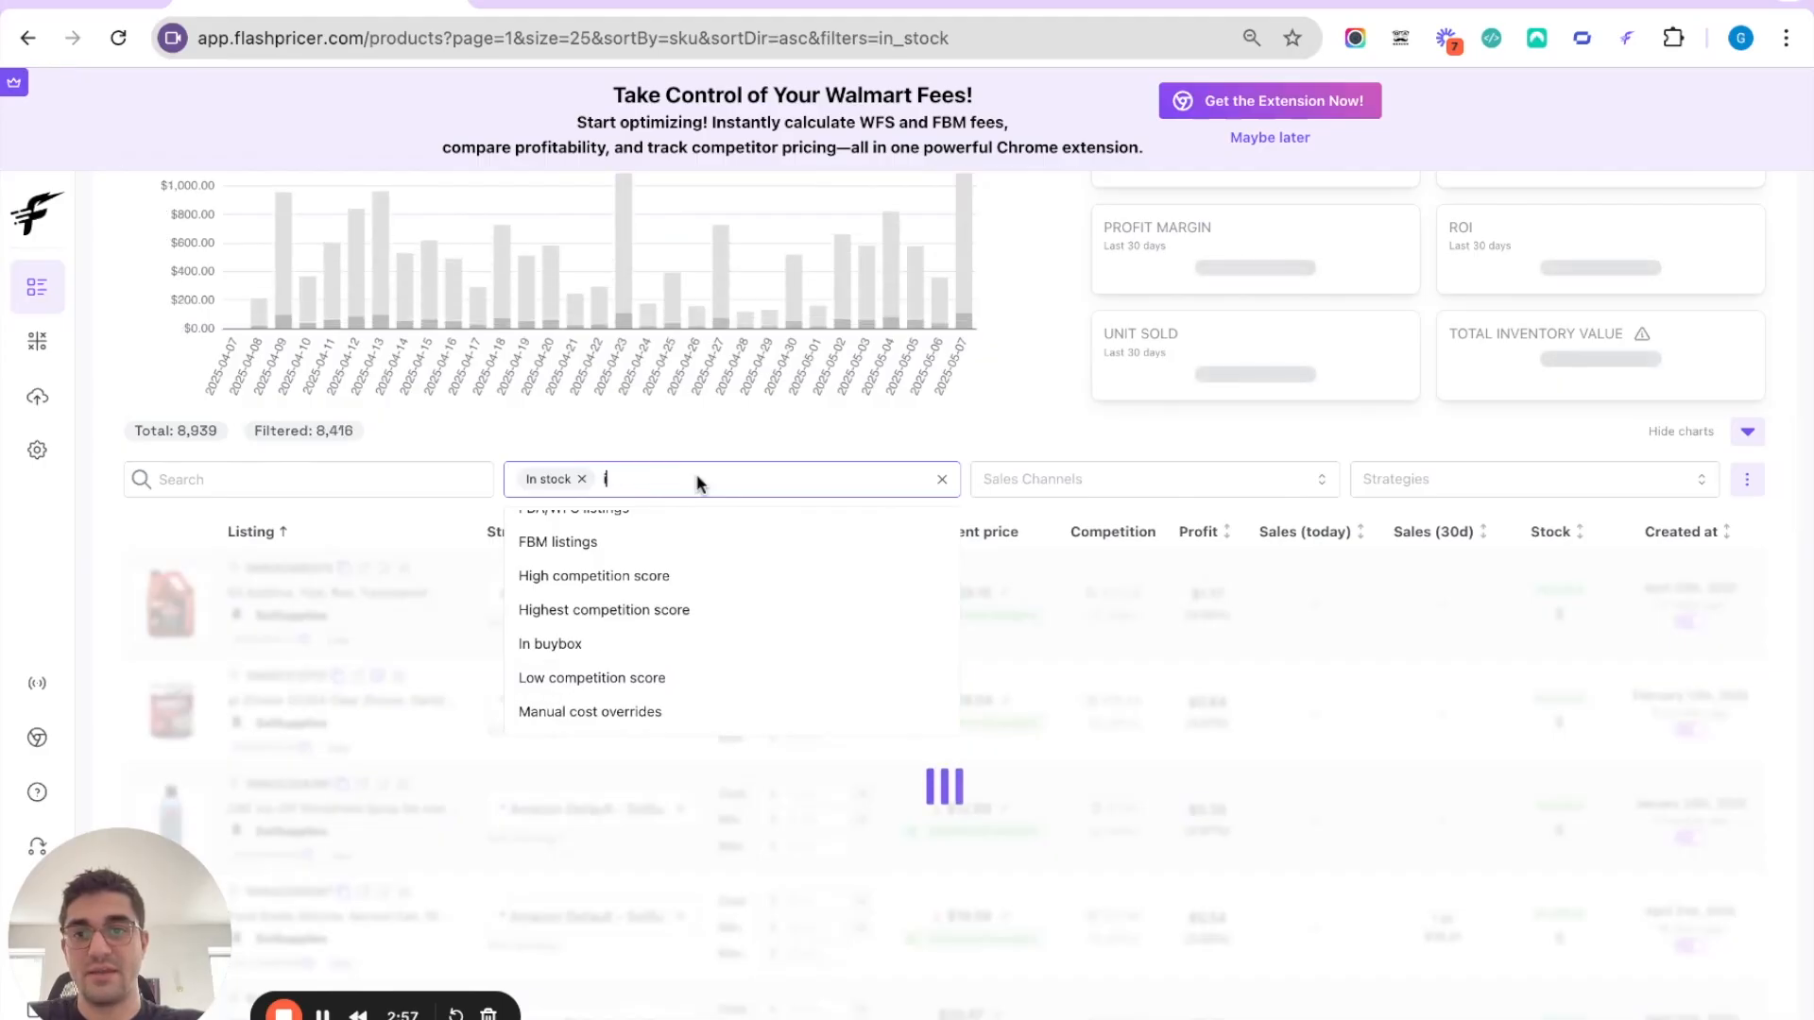
pyautogui.write('n buy')
pyautogui.click(727, 527)
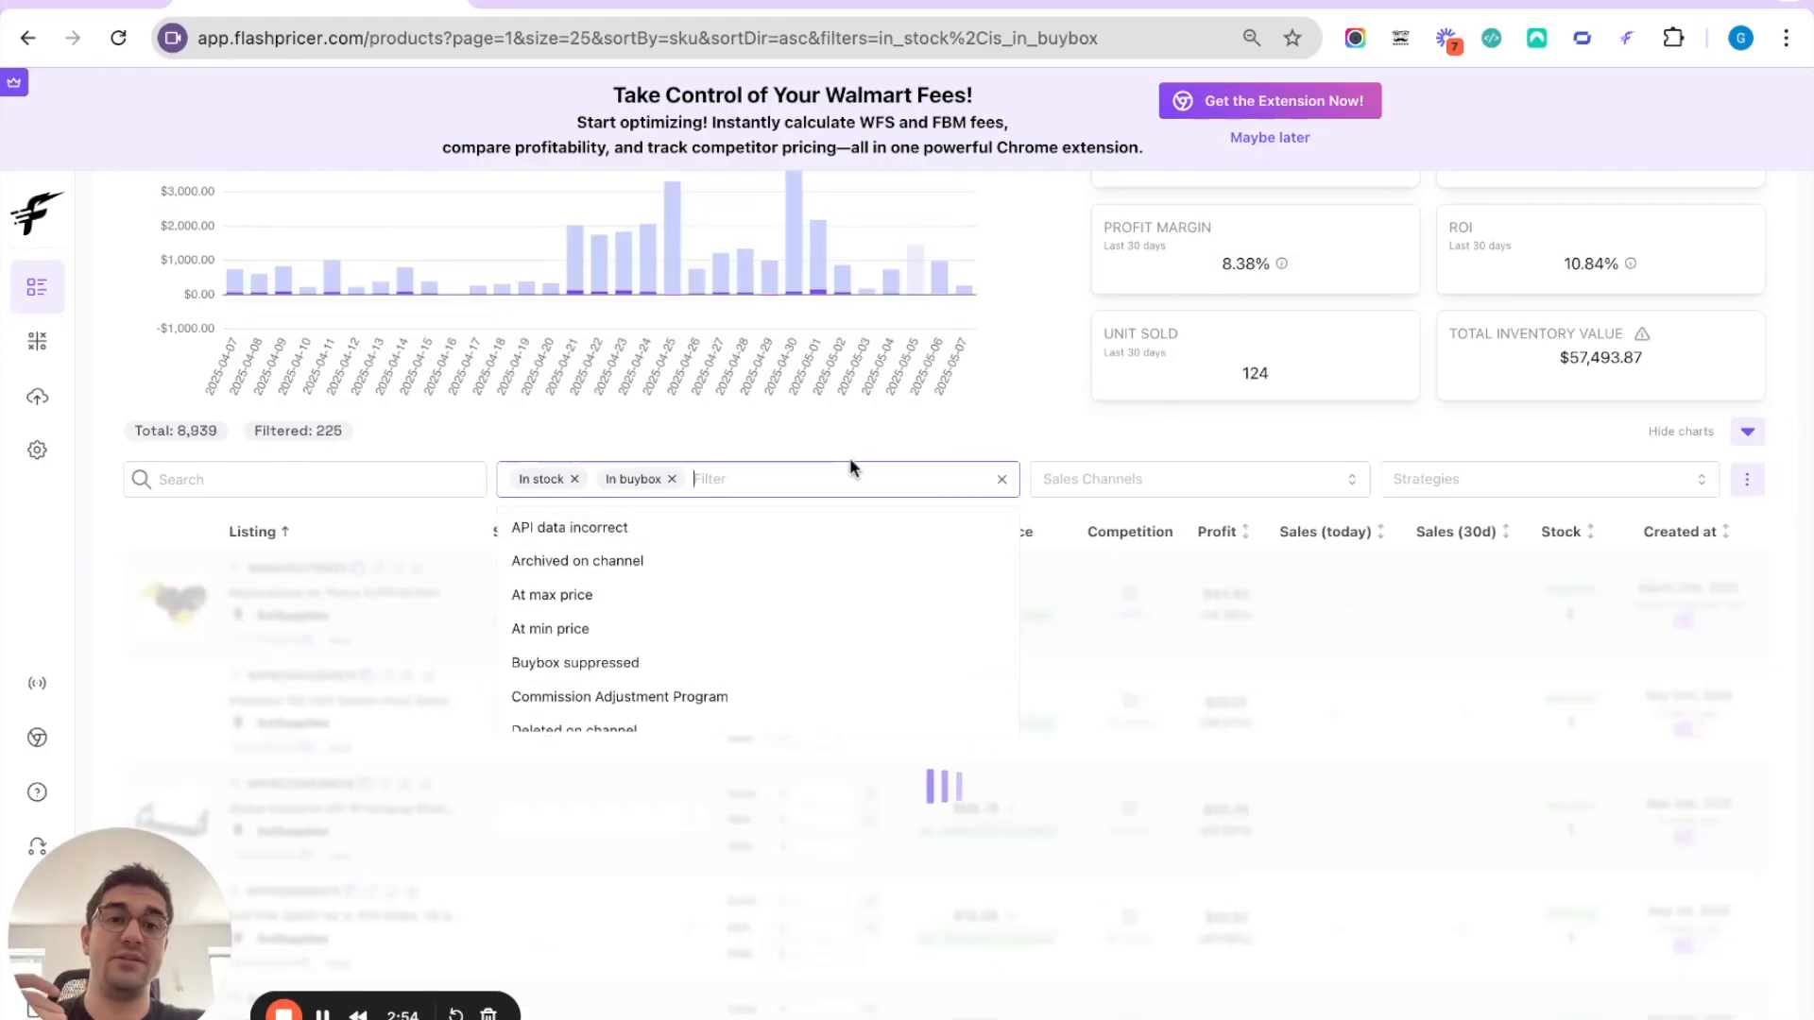
# Look through the search, Sales Channels, Strategies and extra actions controls available for the listings.
pyautogui.click(1156, 467)
pyautogui.click(1446, 478)
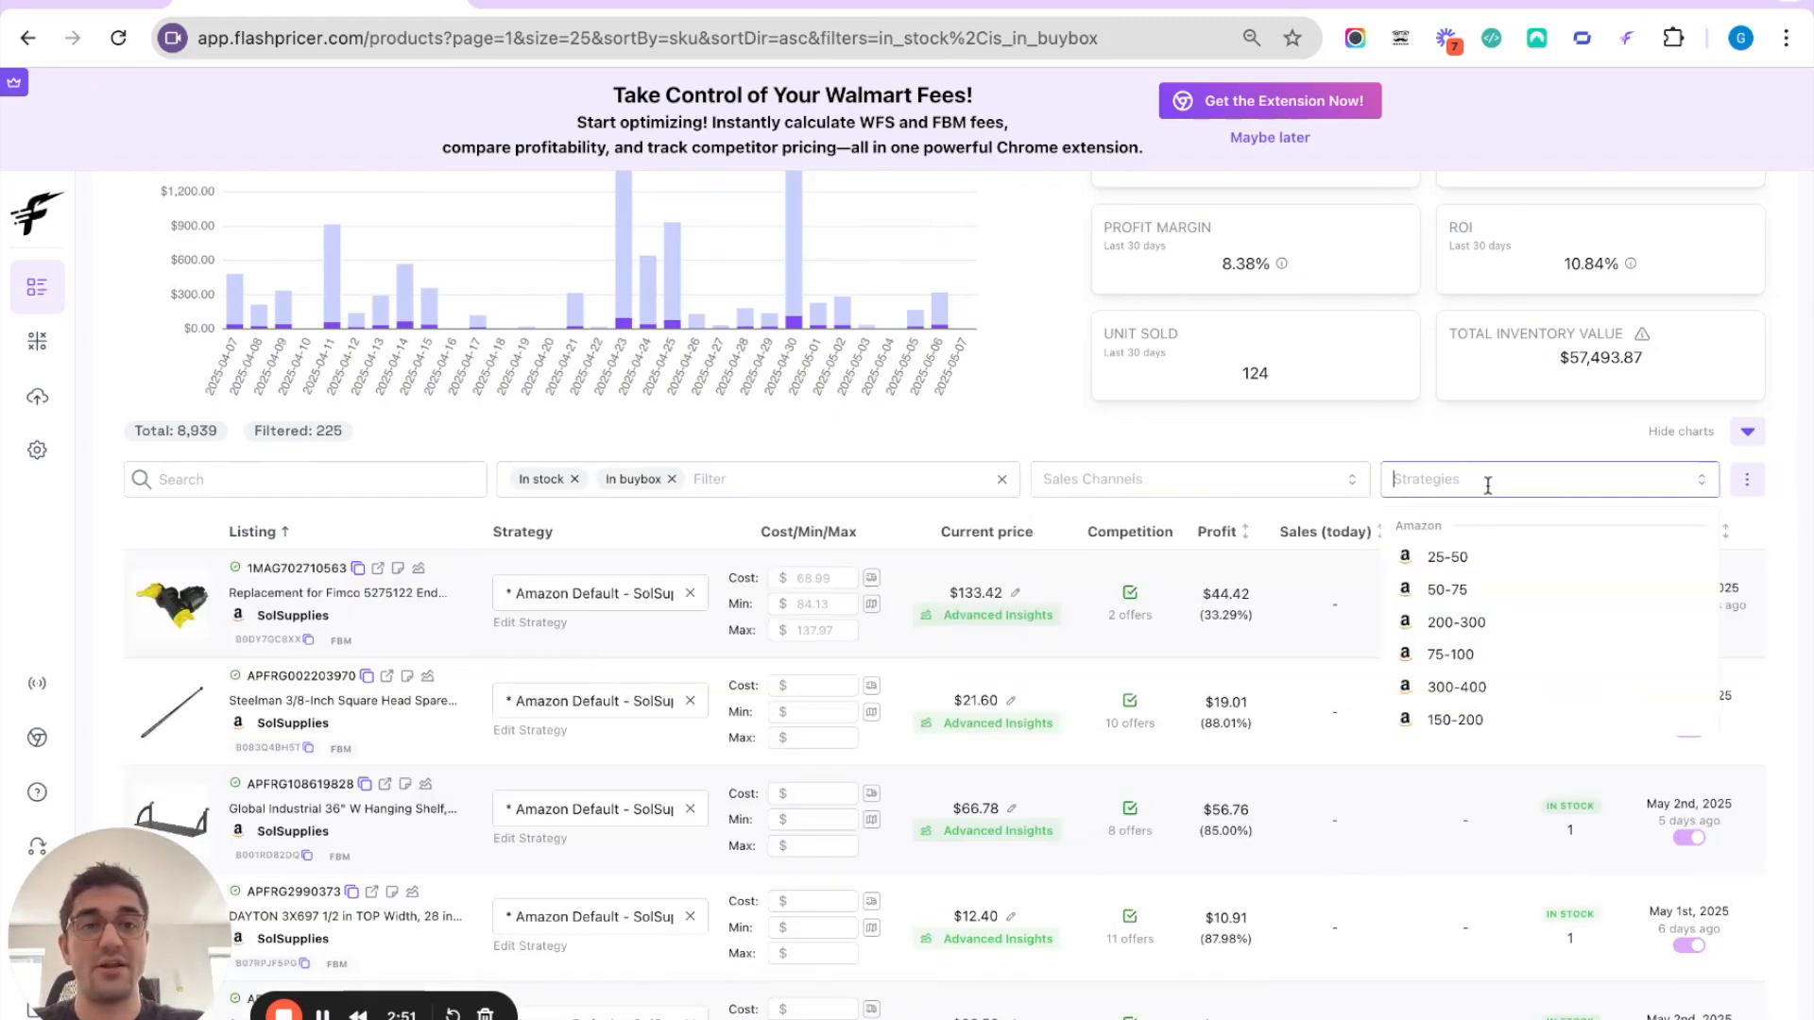
pyautogui.scroll(-5, 1407, 675)
pyautogui.click(1171, 526)
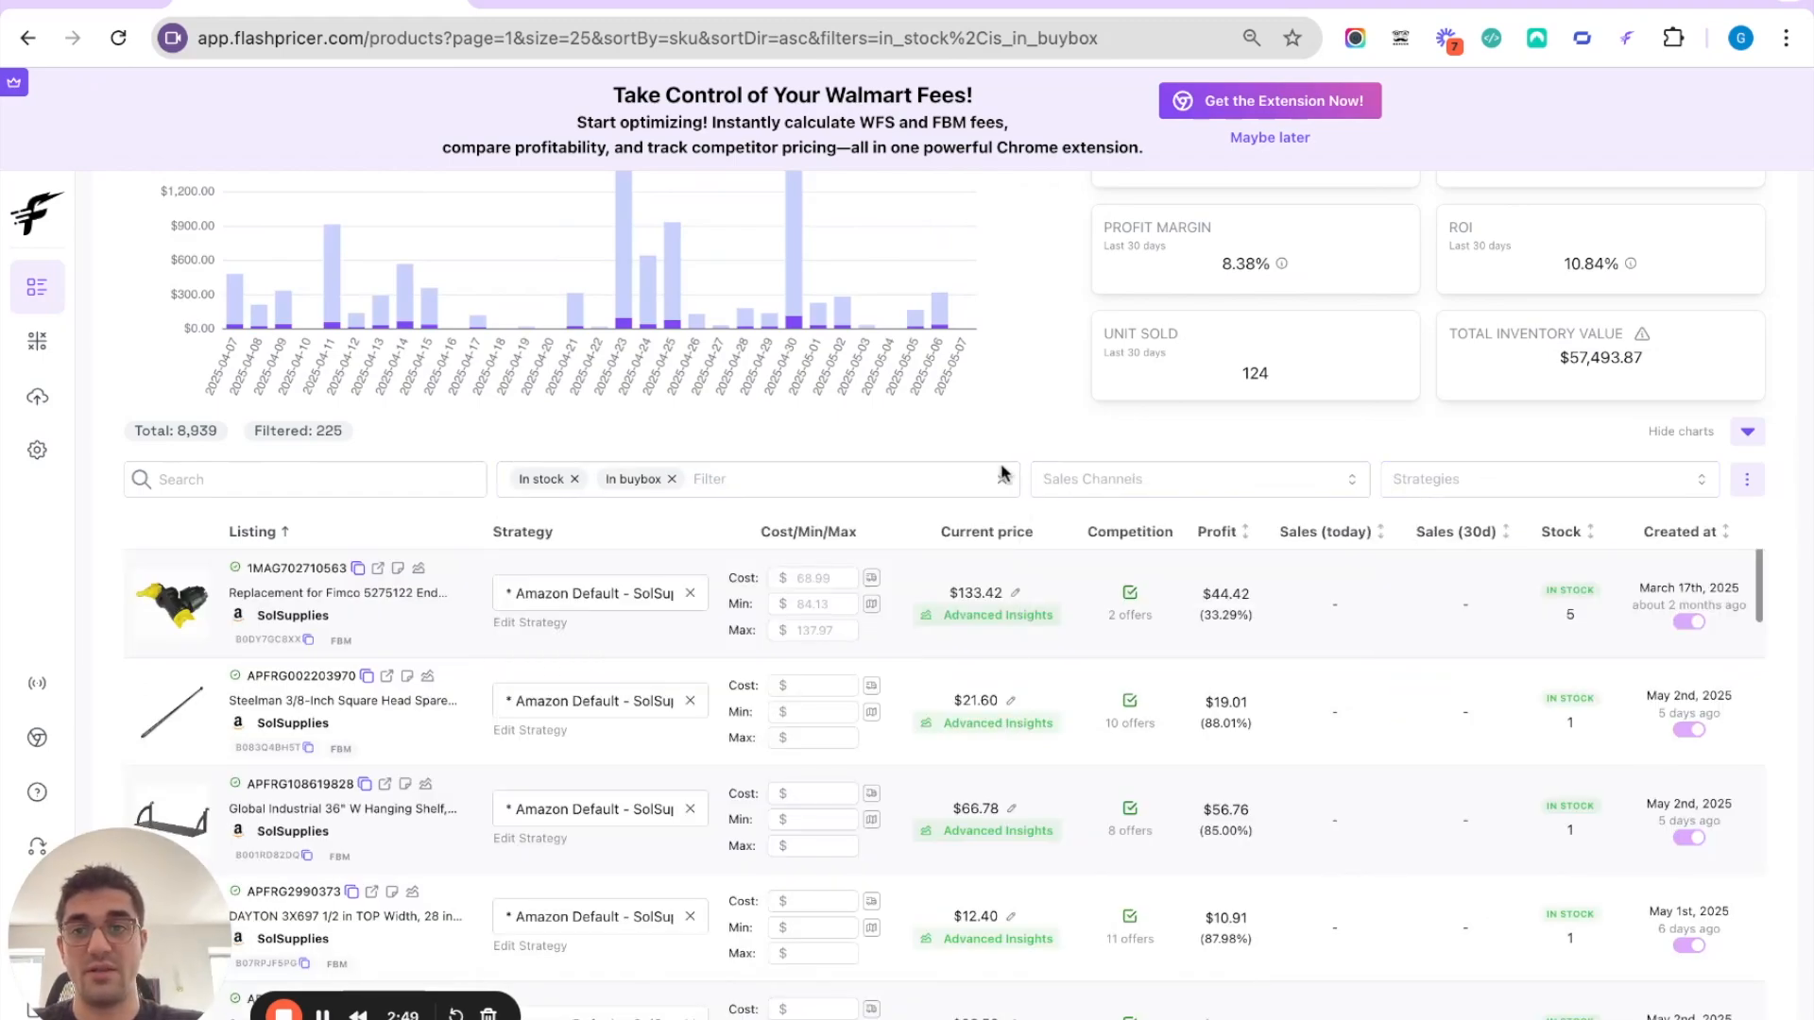
pyautogui.click(199, 476)
pyautogui.click(689, 435)
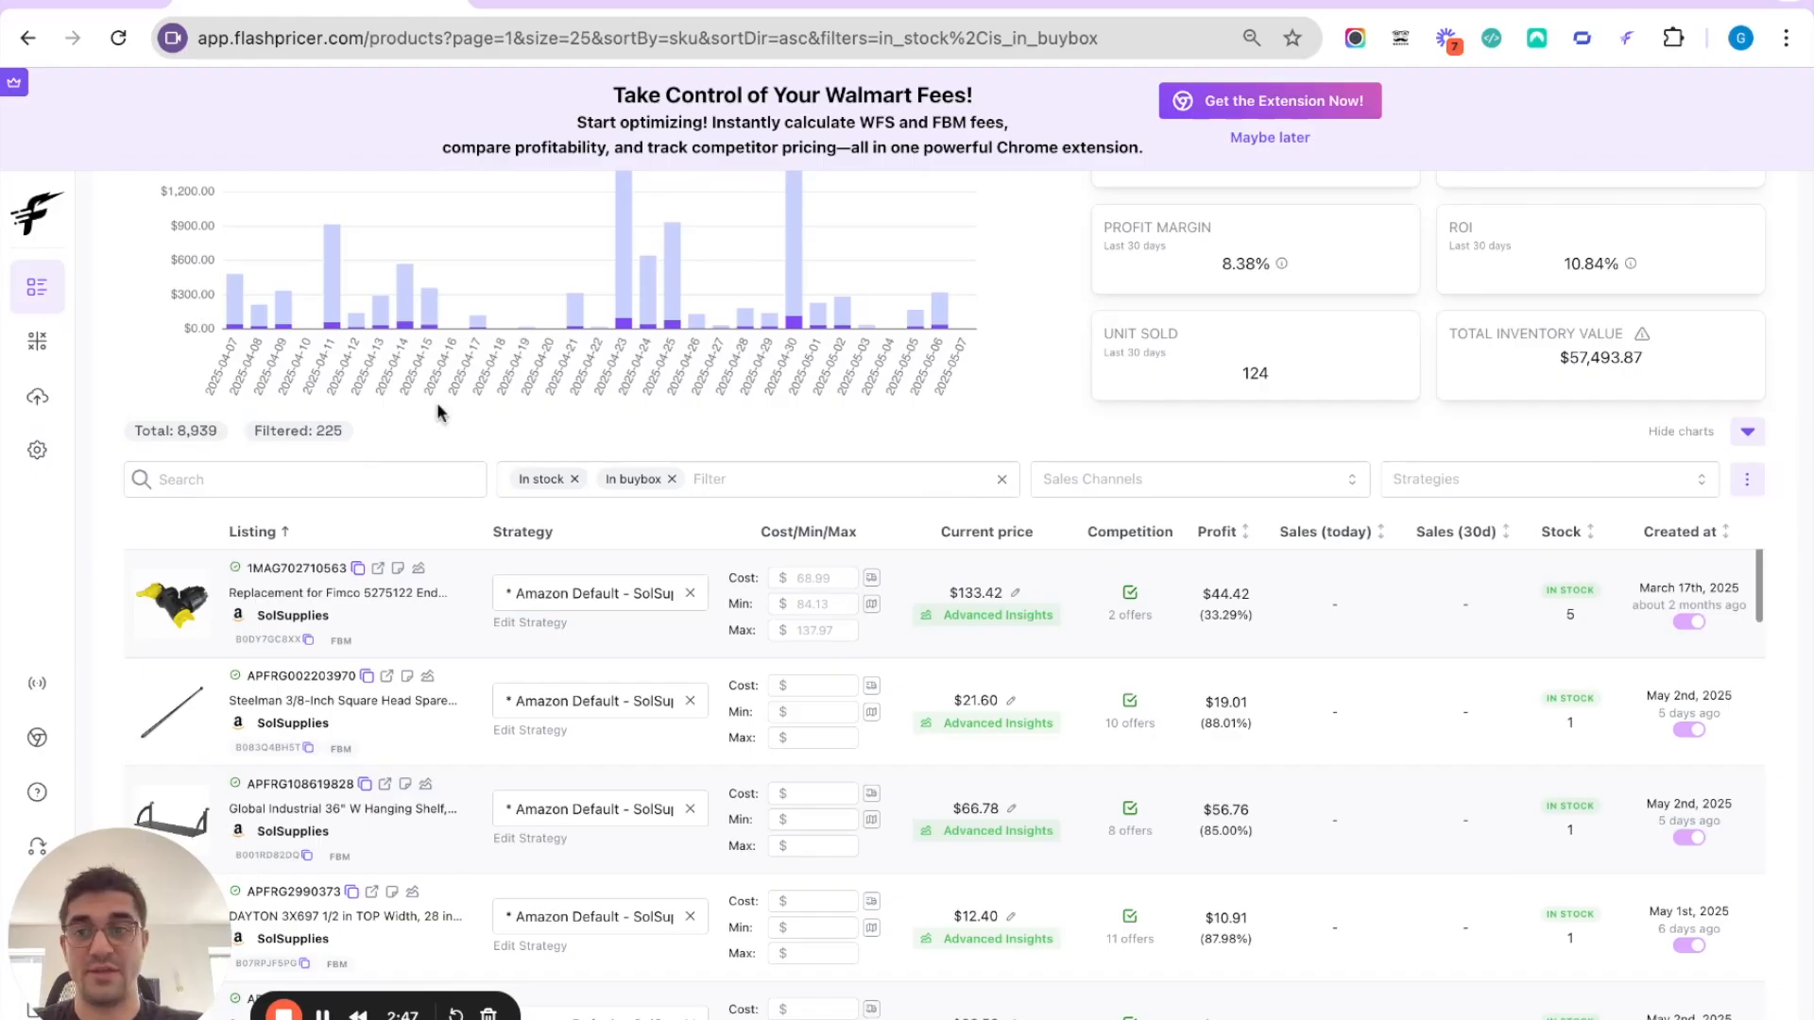
pyautogui.click(1746, 489)
pyautogui.click(722, 416)
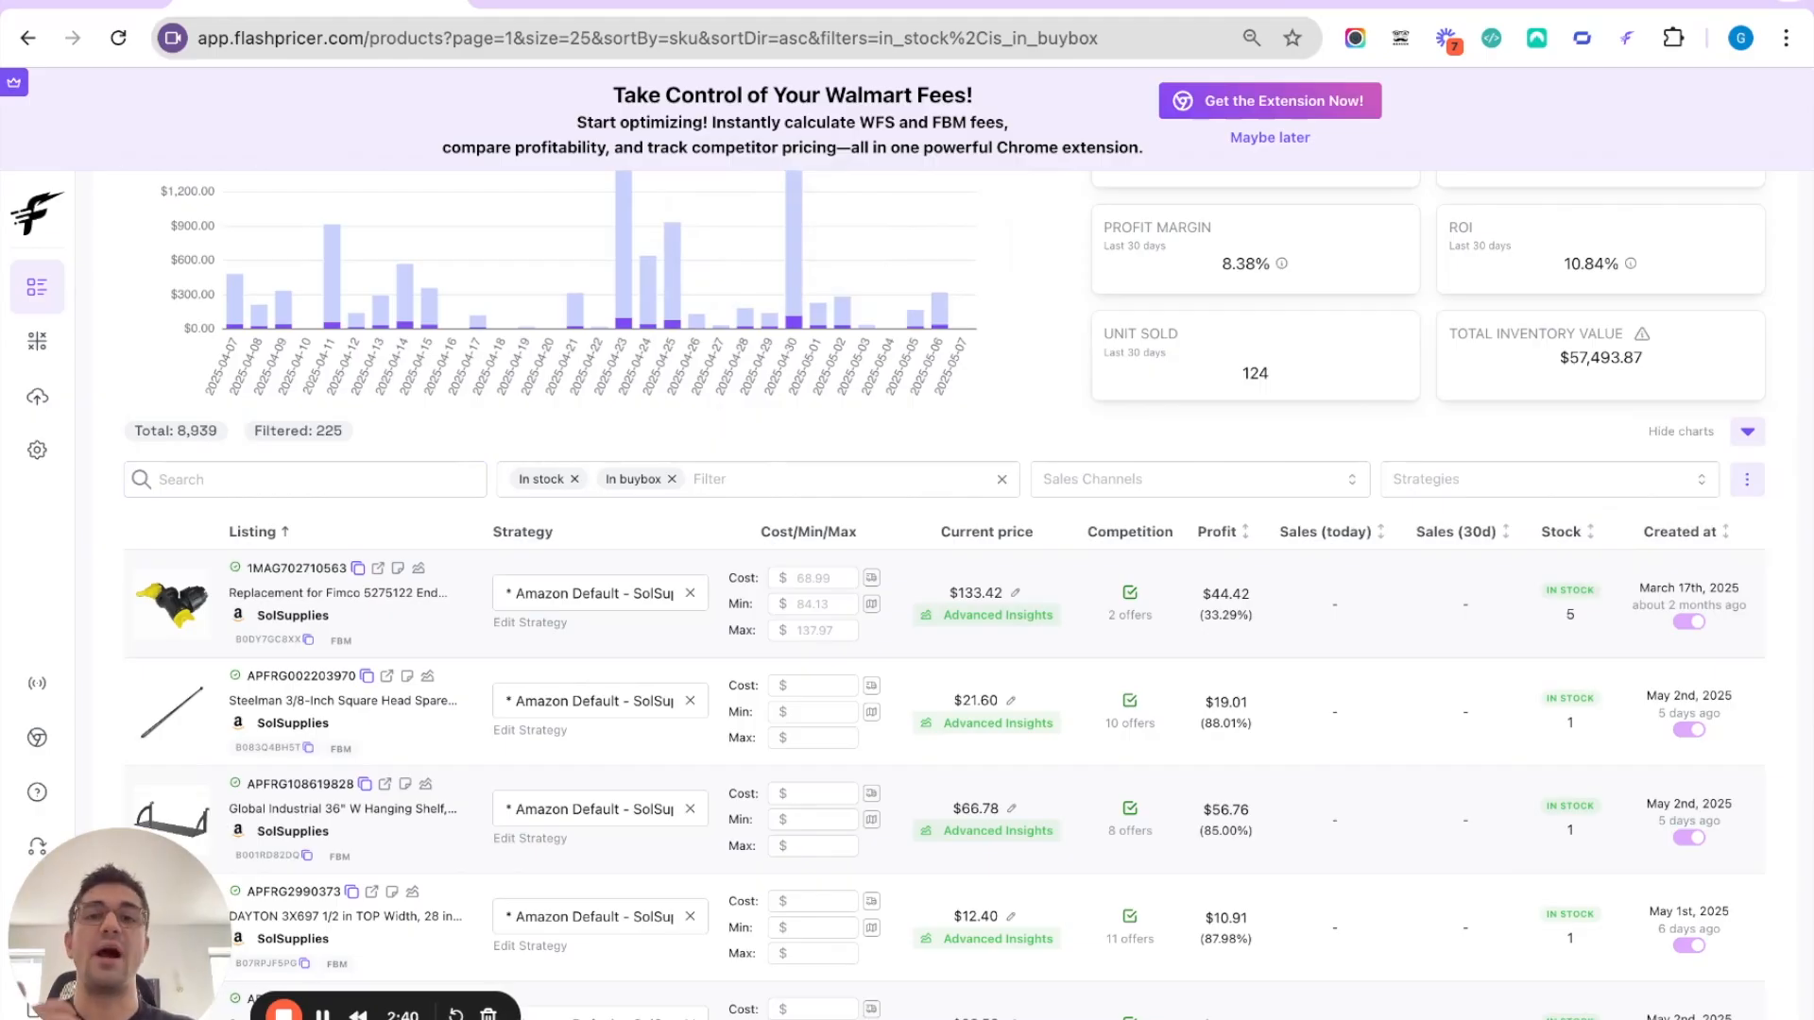
# View the notes of listing 1MAG702710563 and its Amazon product page, and return to the filtered listings.
pyautogui.scroll(-2, 283, 473)
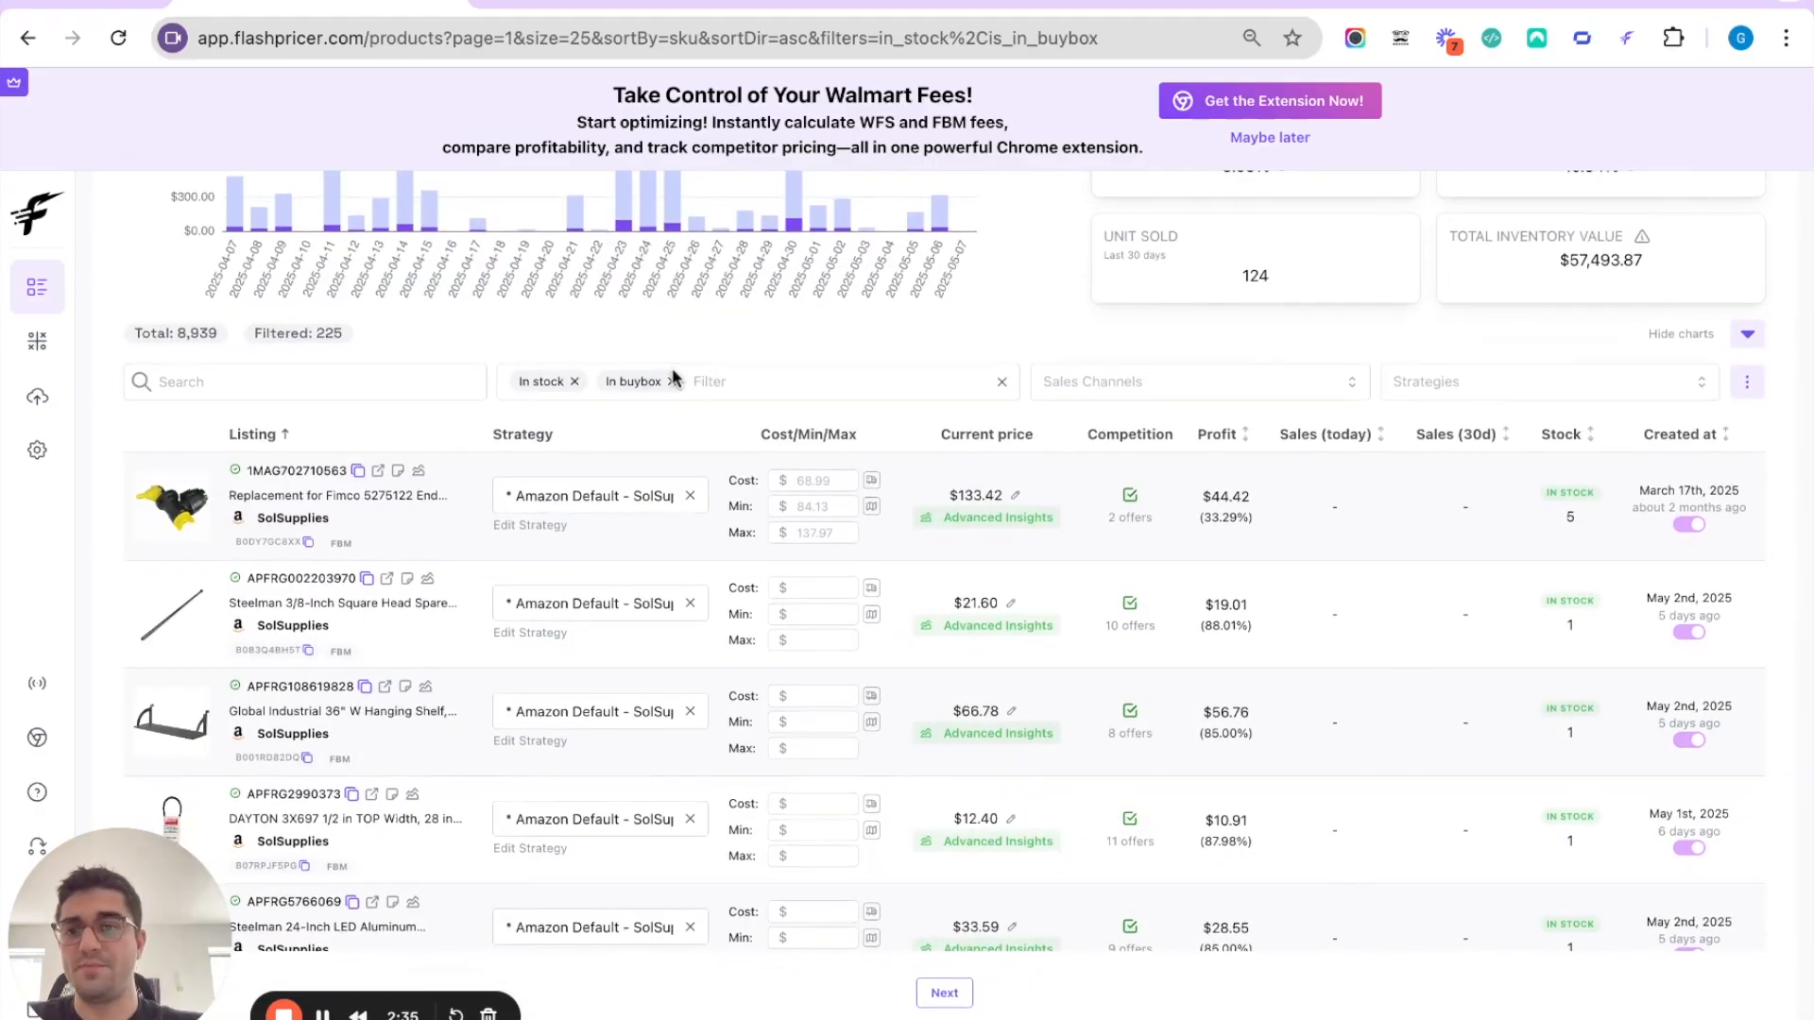
pyautogui.click(398, 482)
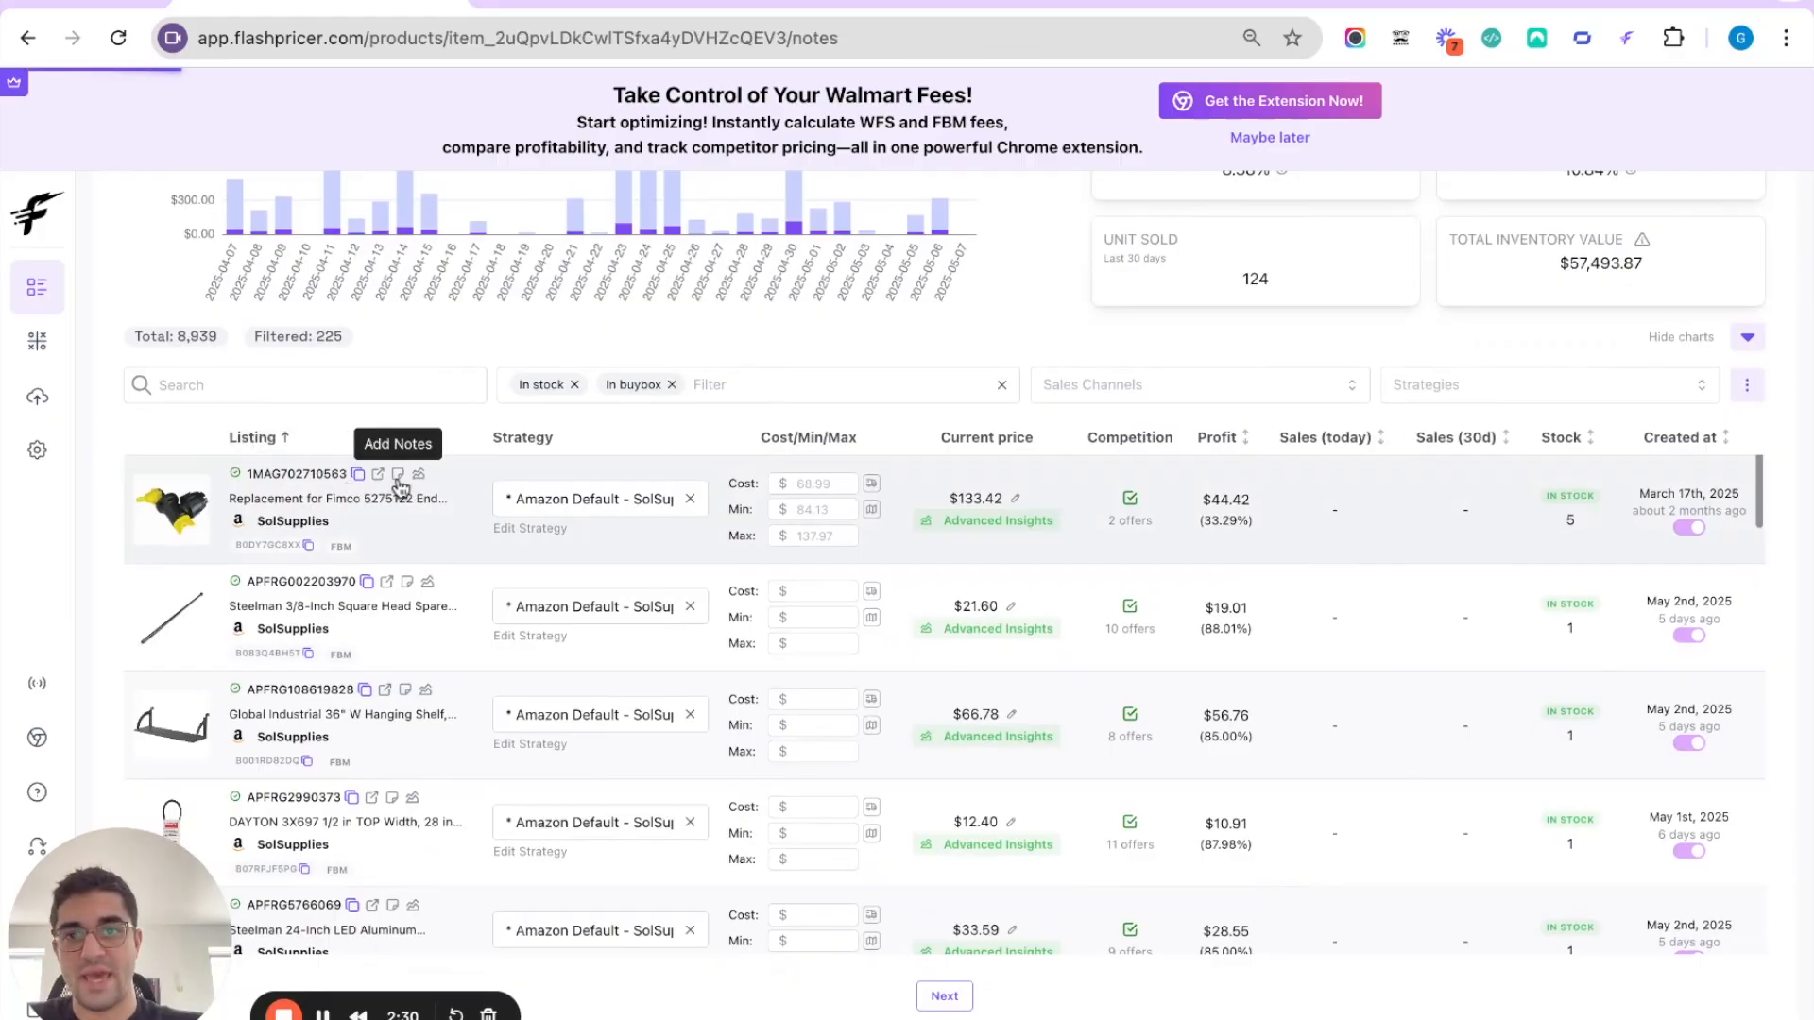
pyautogui.click(1196, 150)
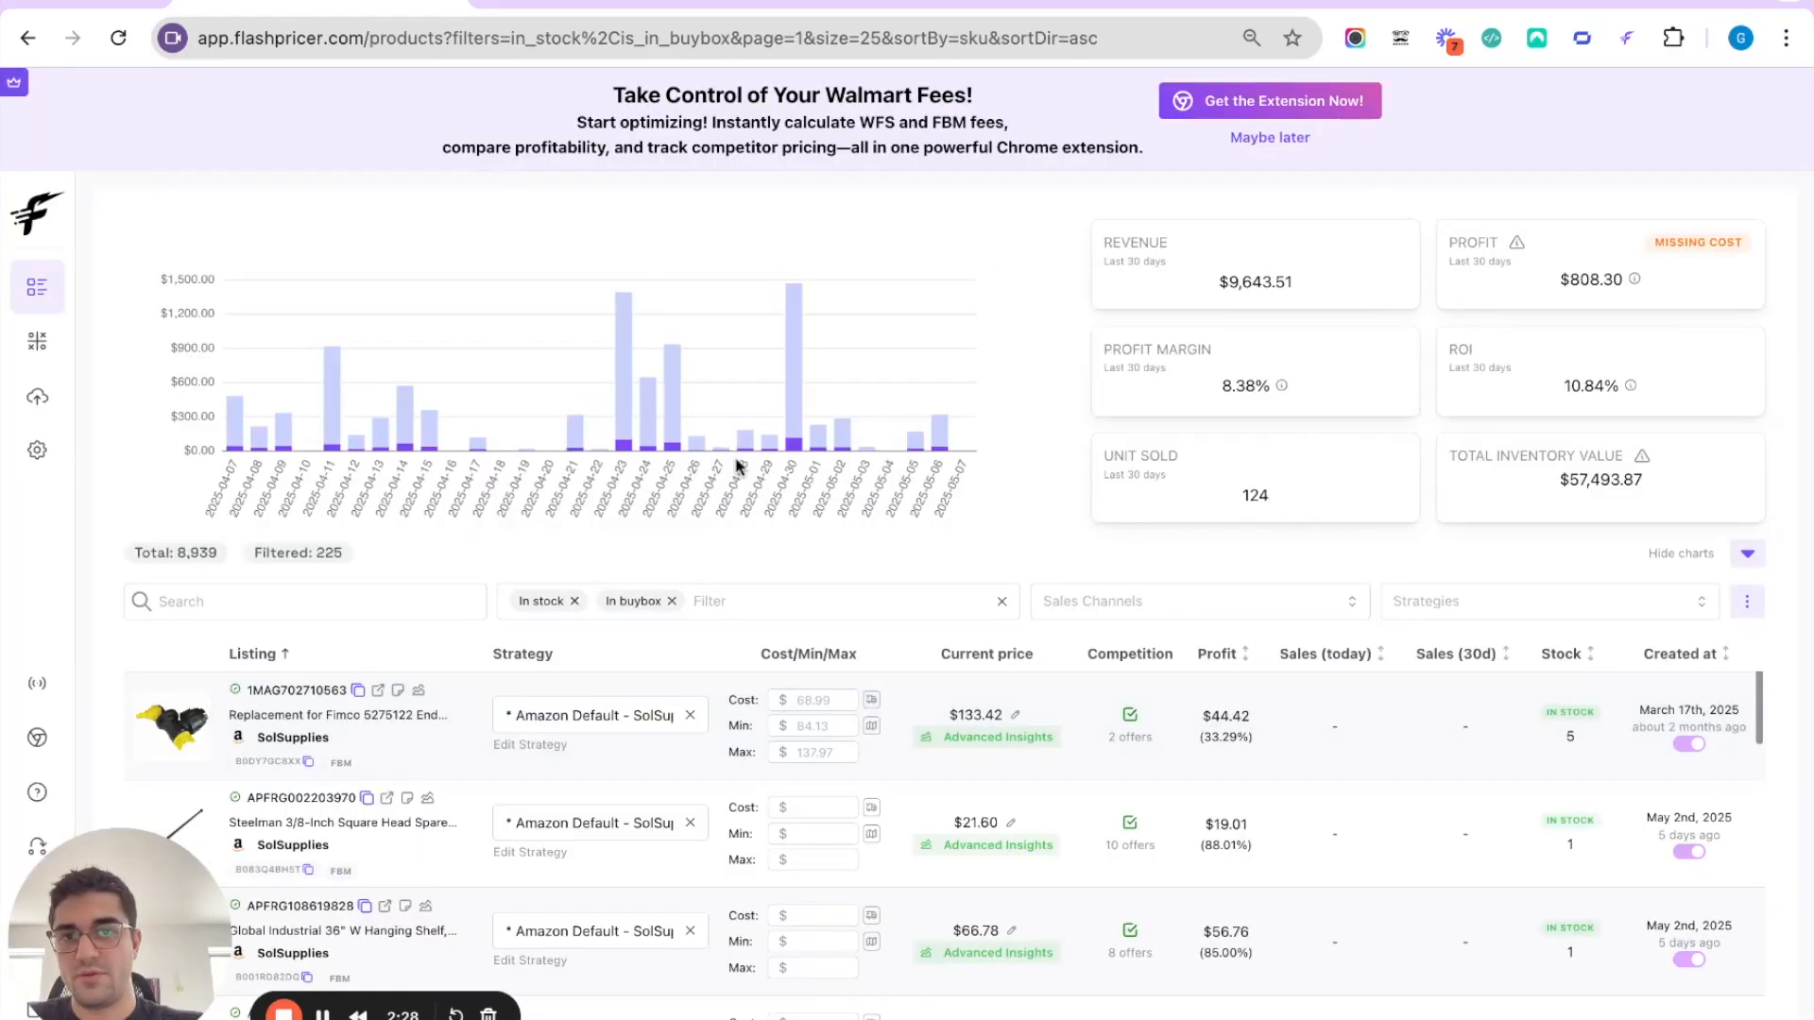
pyautogui.click(364, 725)
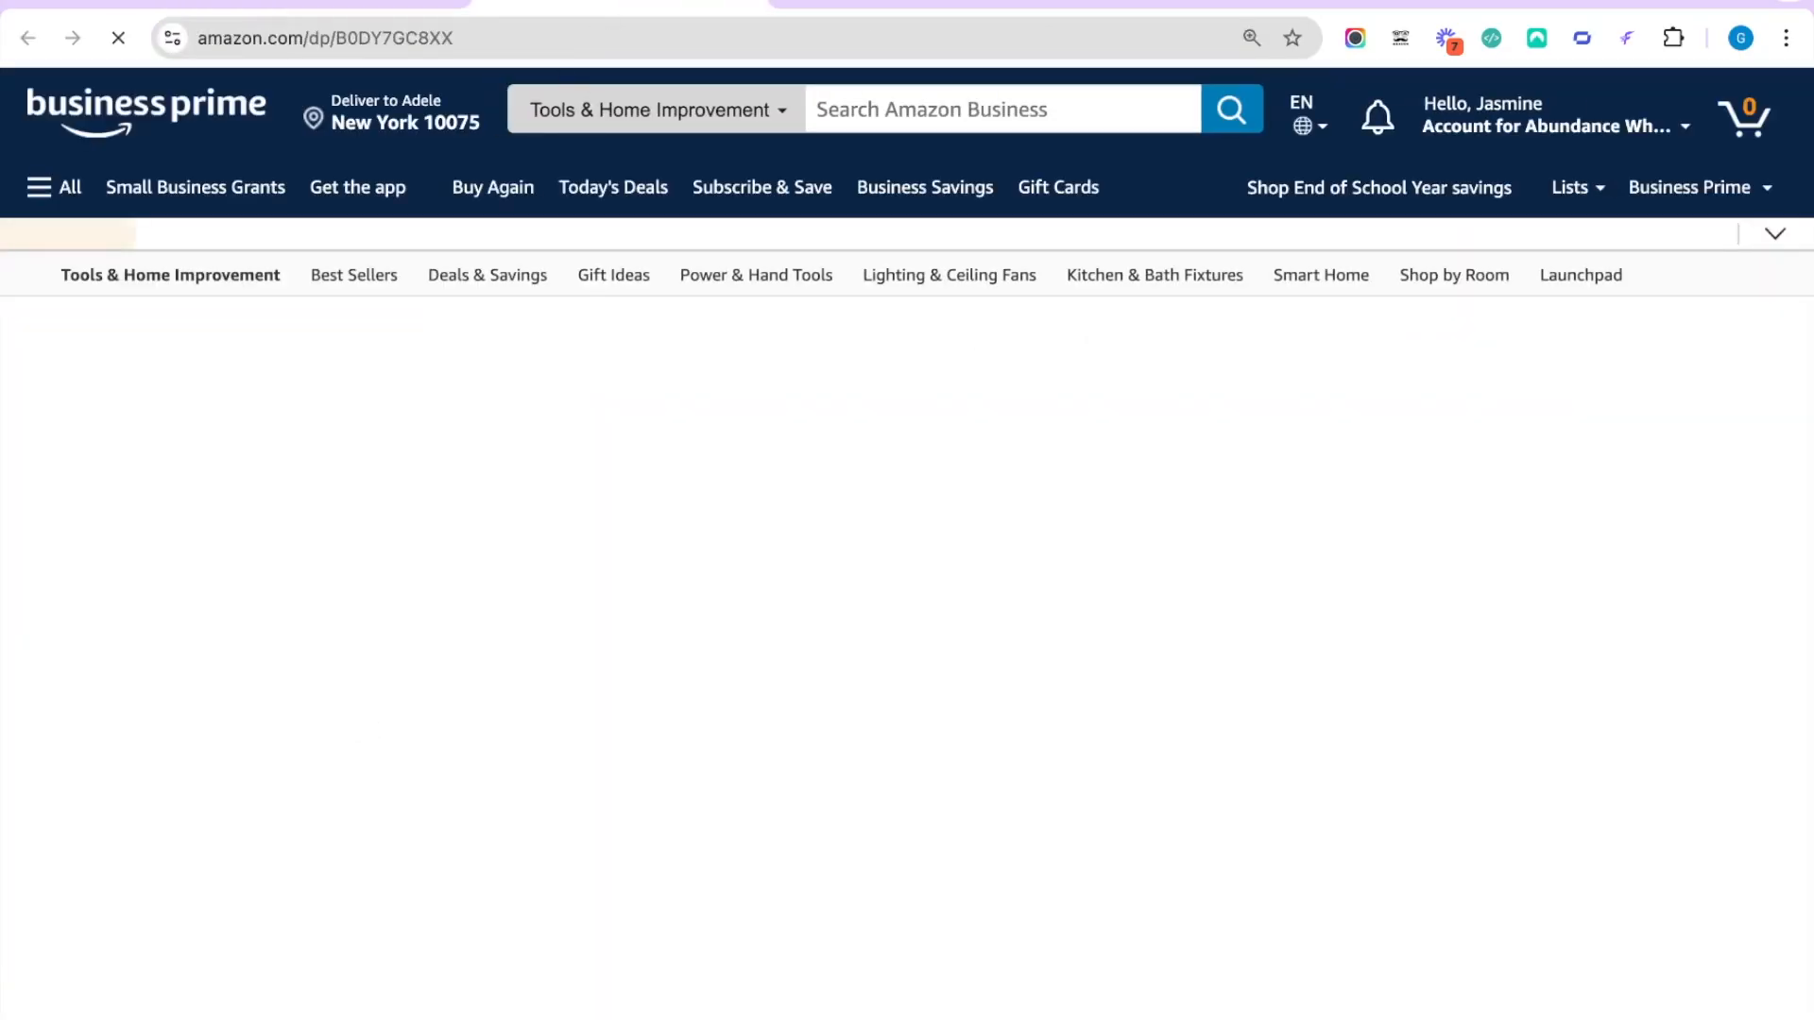
pyautogui.click(749, 1)
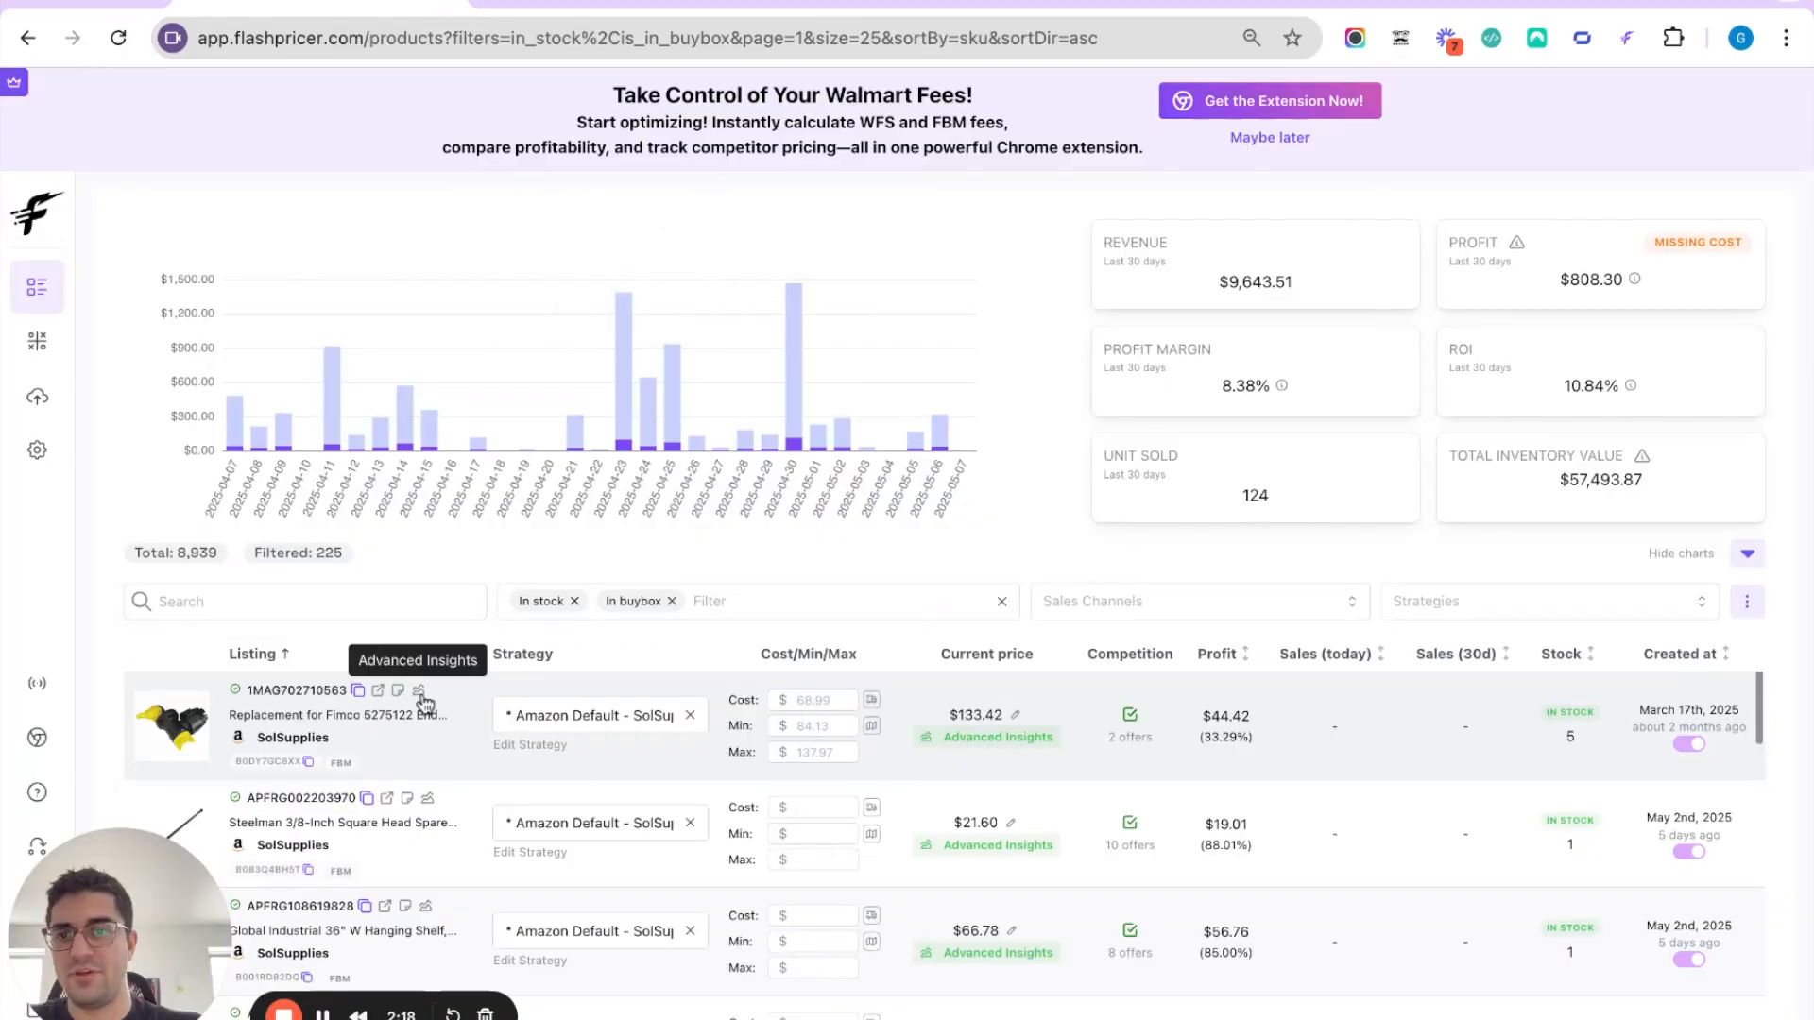
# Review listing 1MAG702710563's Advanced Insights overview, including its repricing history, orders and revenue charts, and sales seasonality heat map.
pyautogui.click(418, 691)
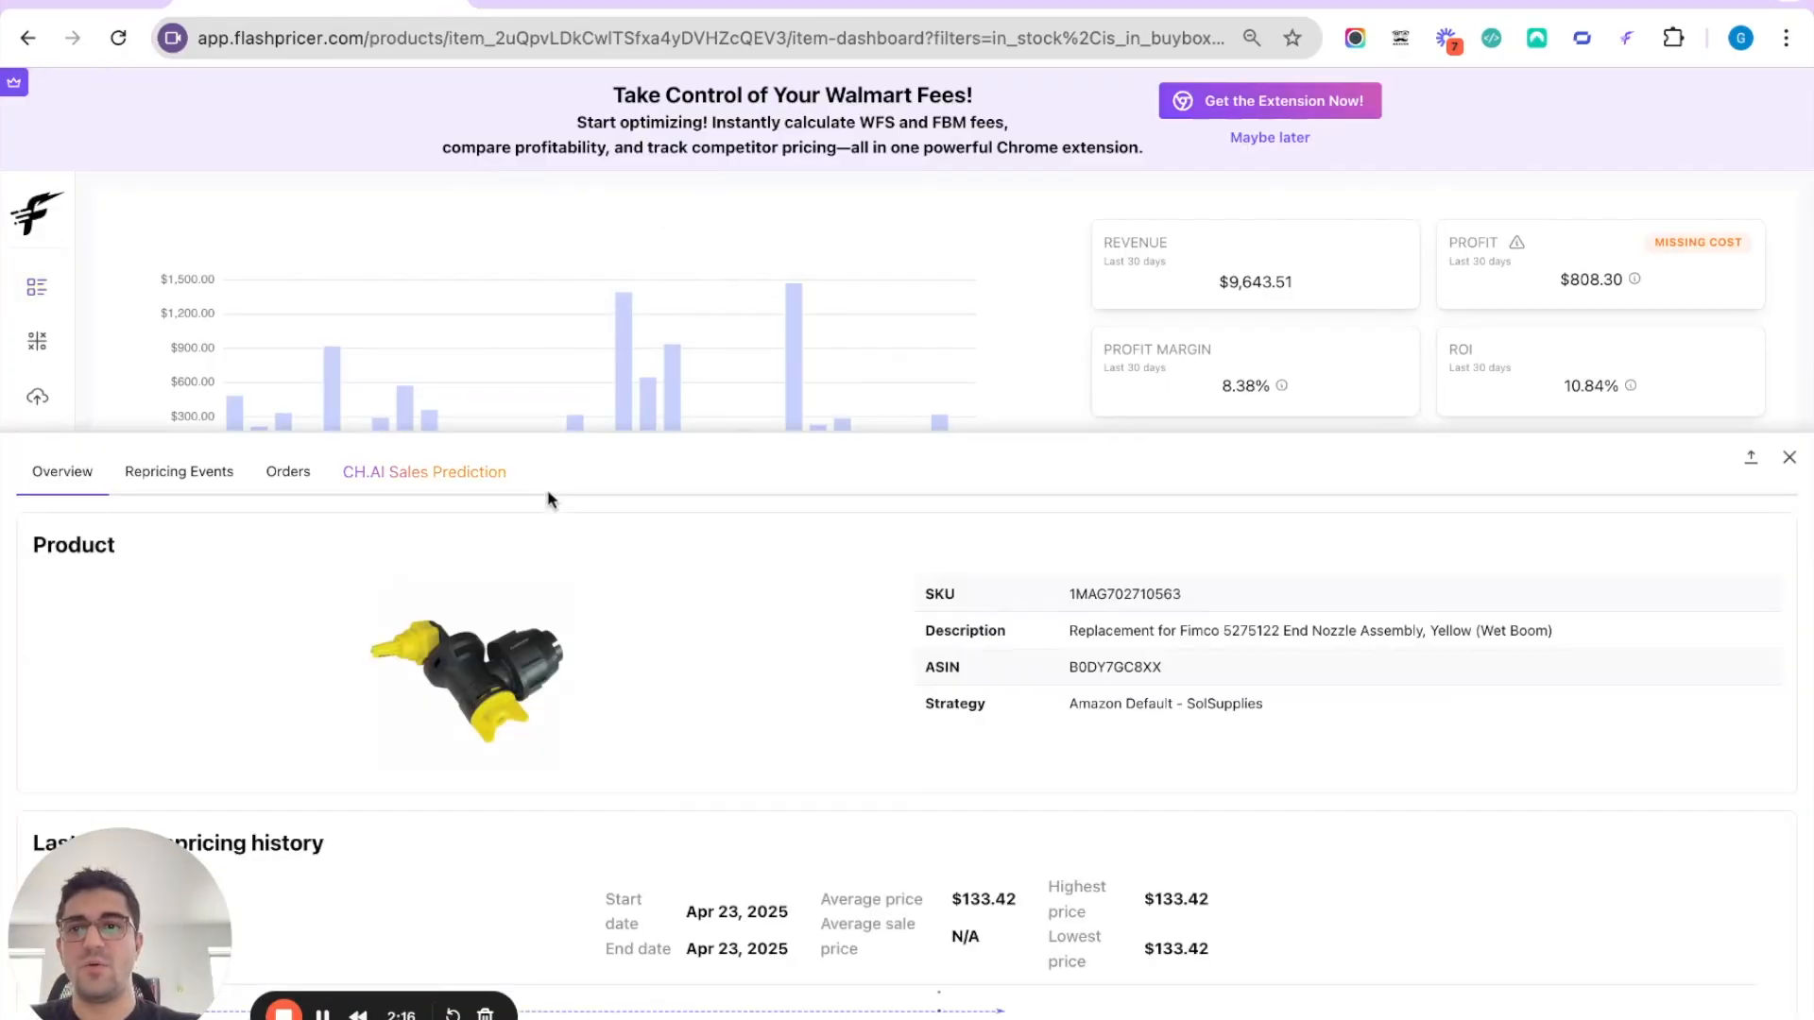
pyautogui.scroll(-4, 882, 648)
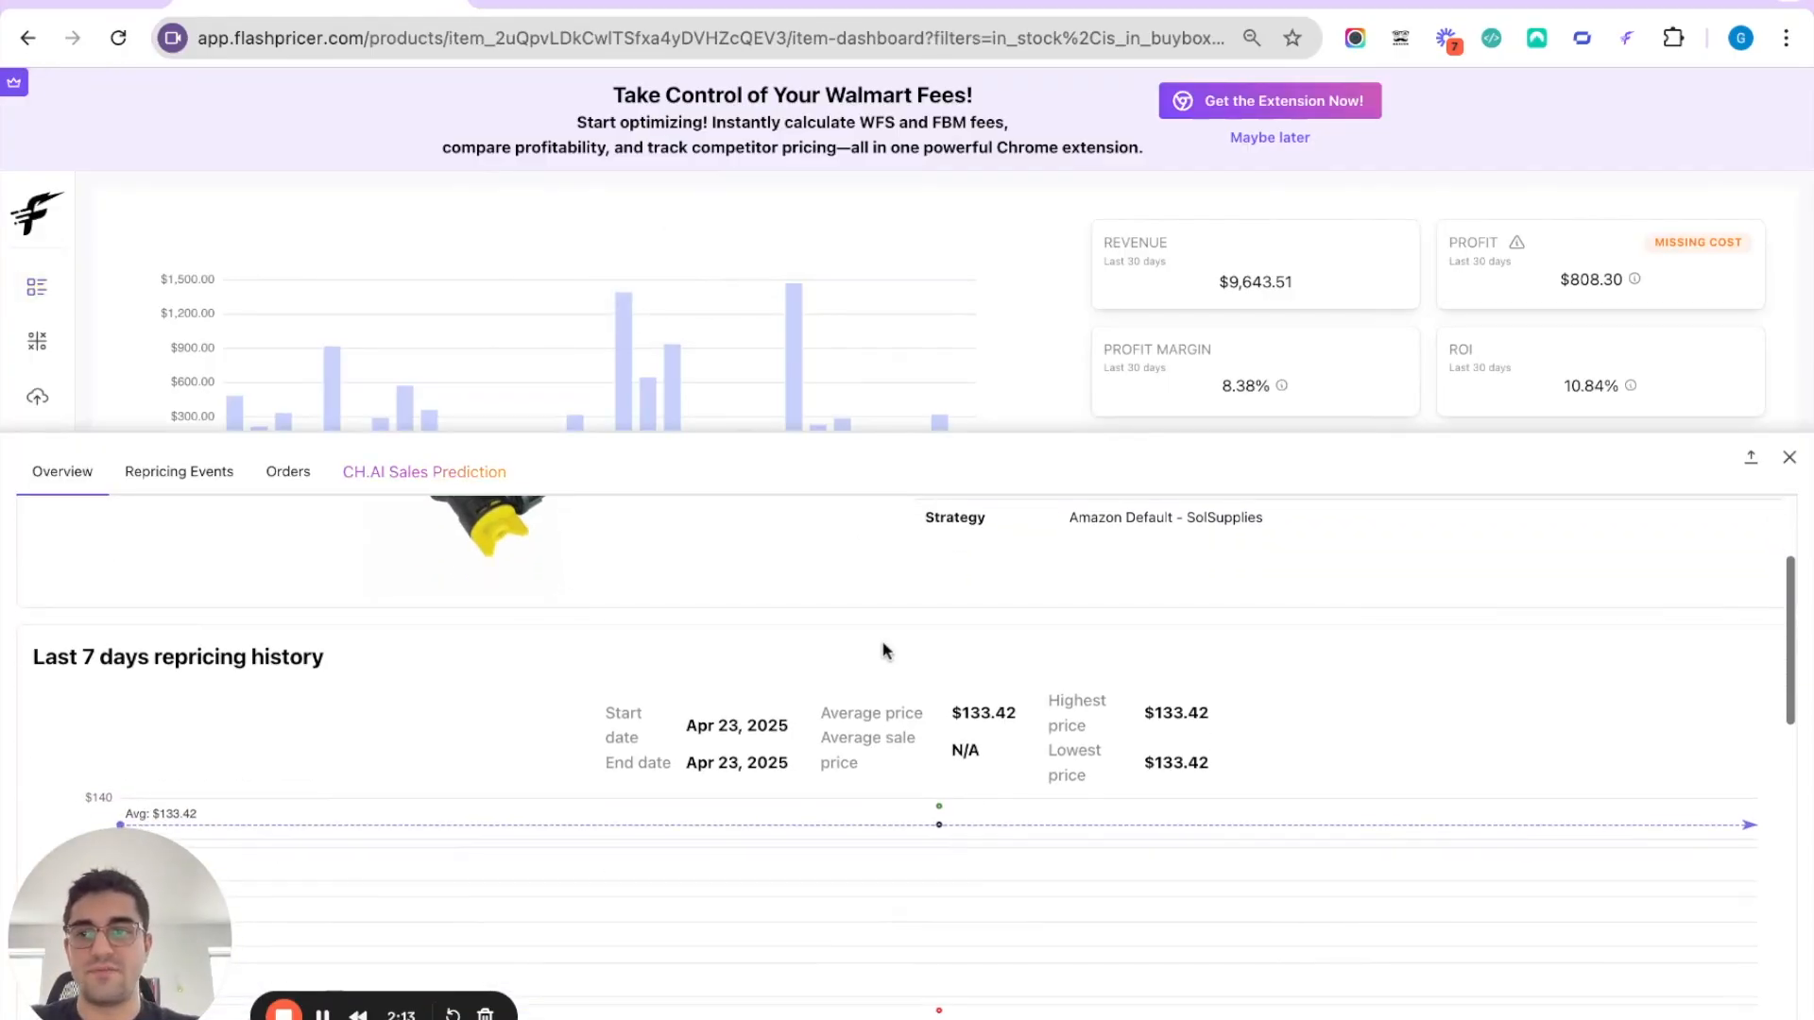
pyautogui.scroll(-7, 883, 648)
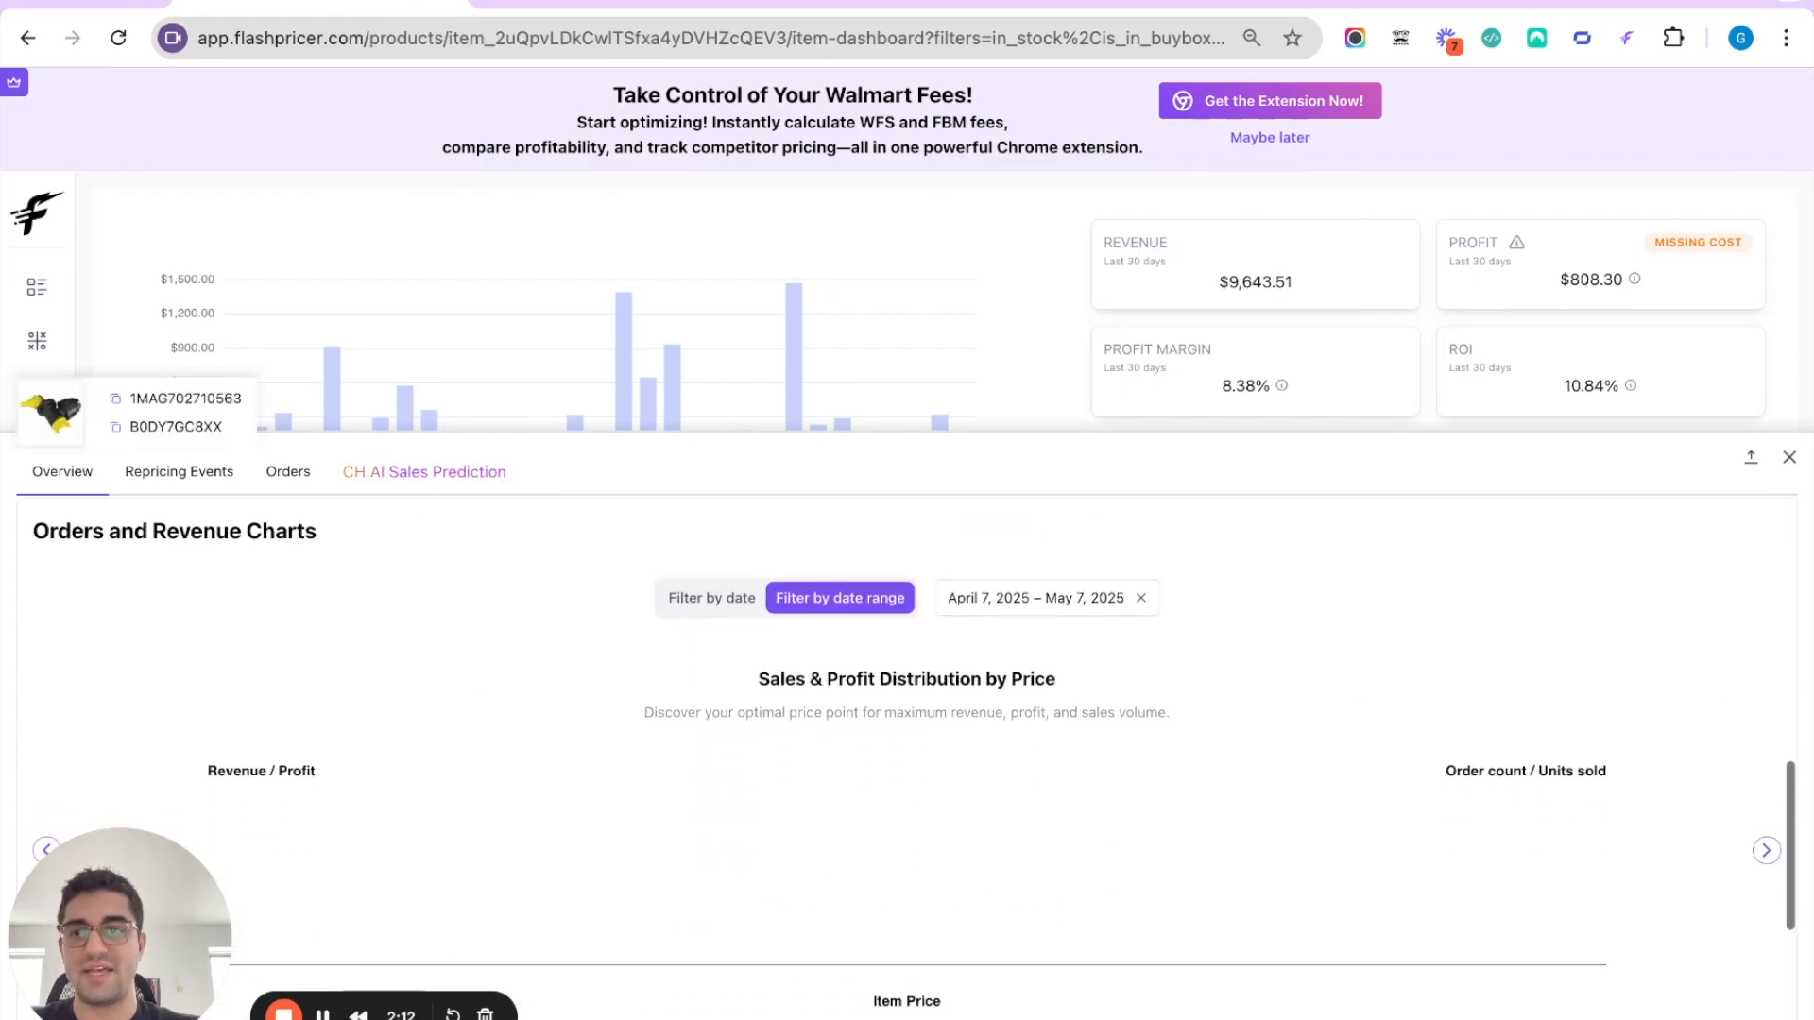
pyautogui.scroll(-5, 907, 756)
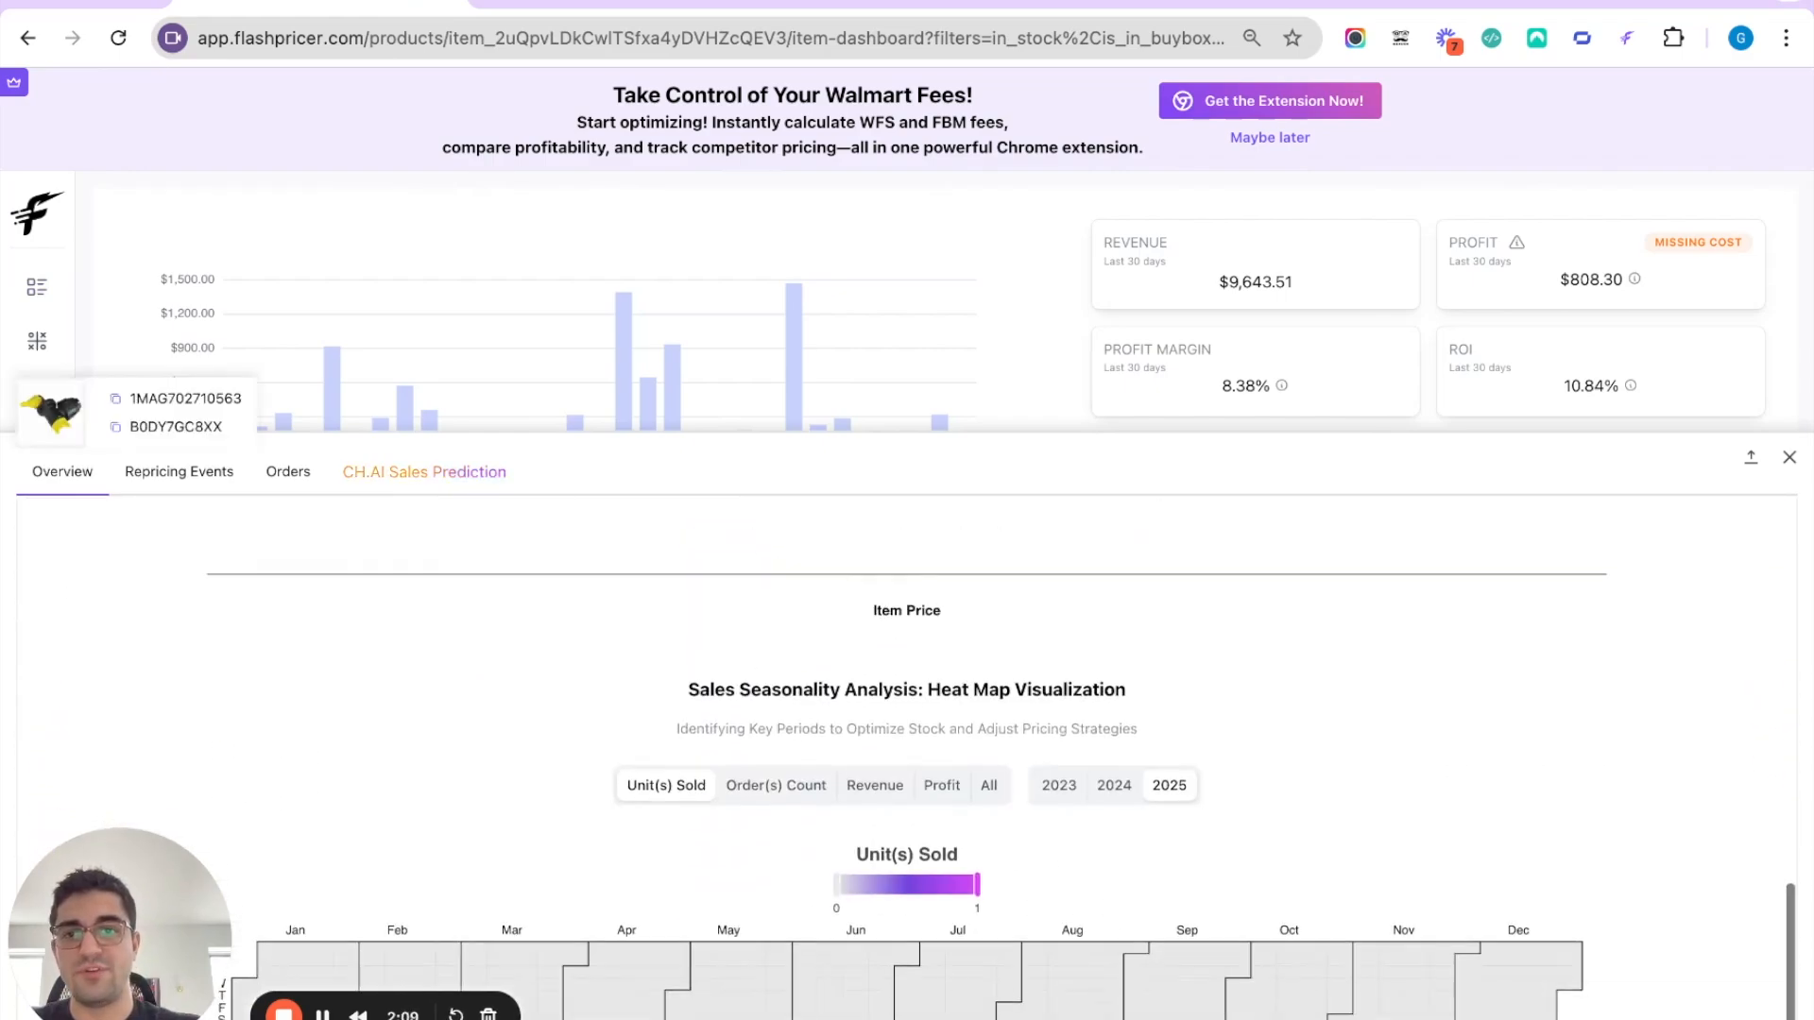
pyautogui.moveTo(782, 691); pyautogui.dragTo(1202, 696)
pyautogui.click(1202, 696)
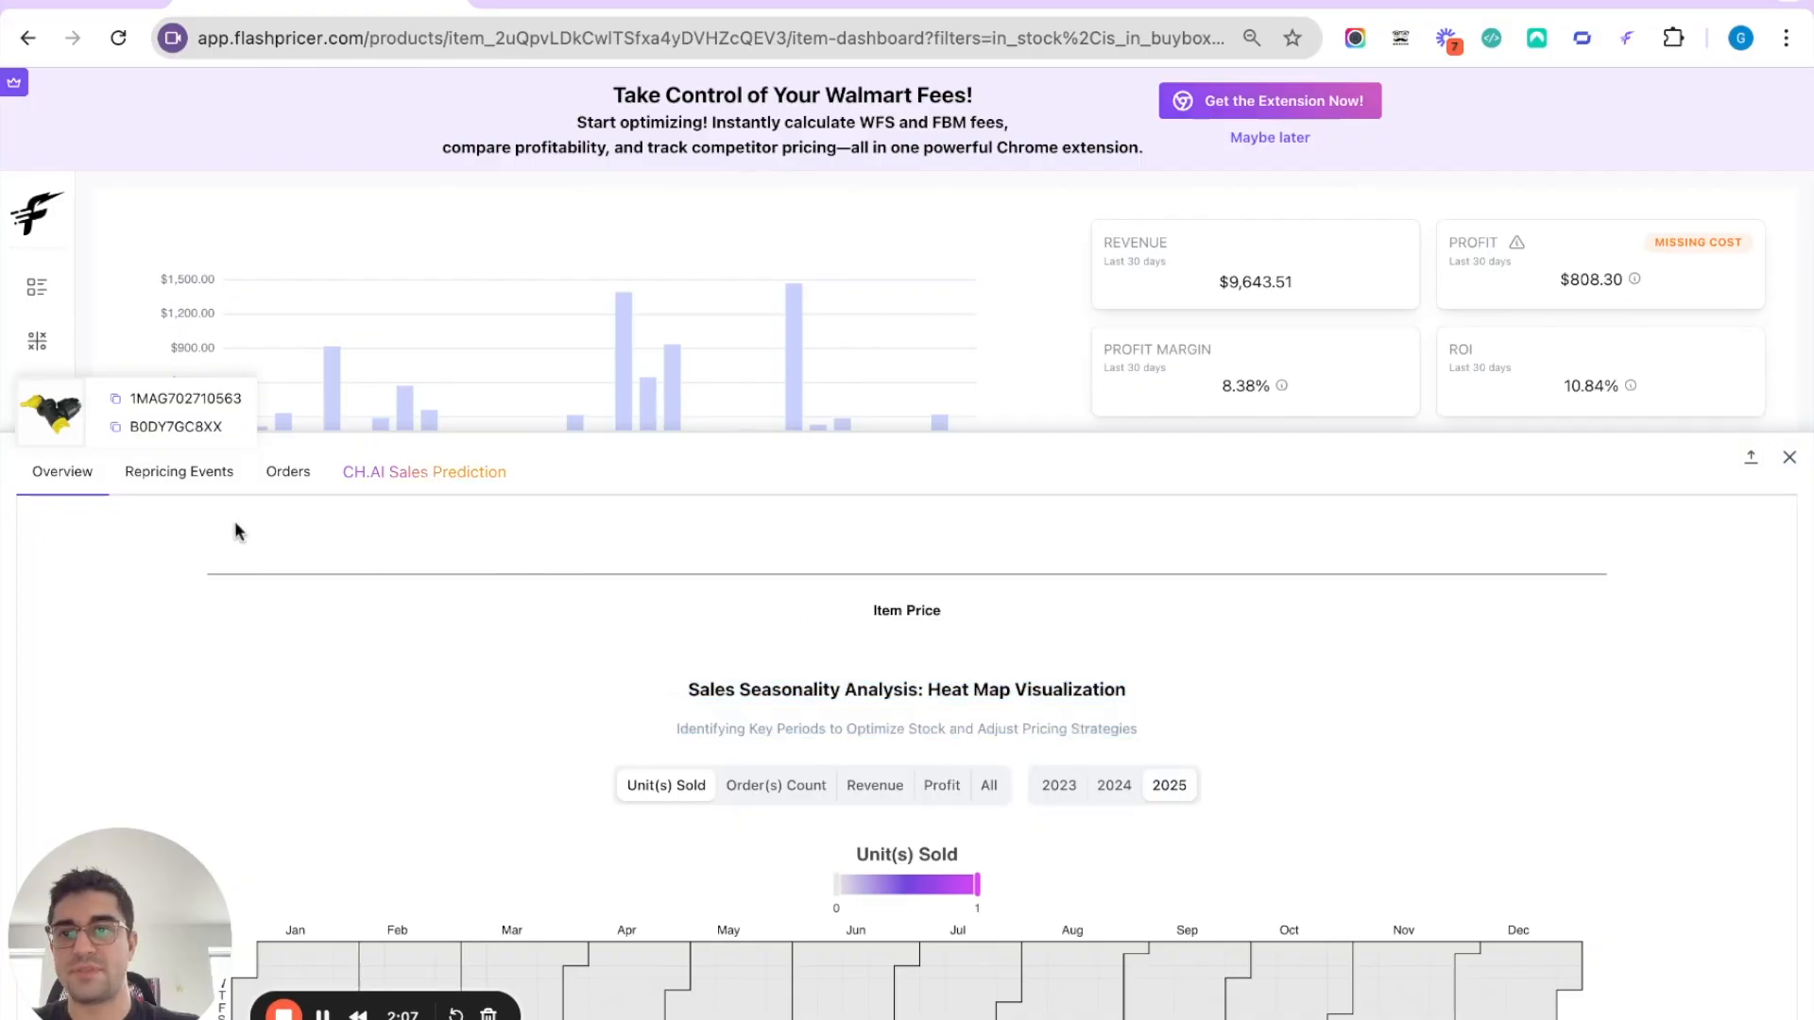
# Check the repricing events and orders of listing 1MAG702710563, and close its Advanced Insights.
pyautogui.click(185, 476)
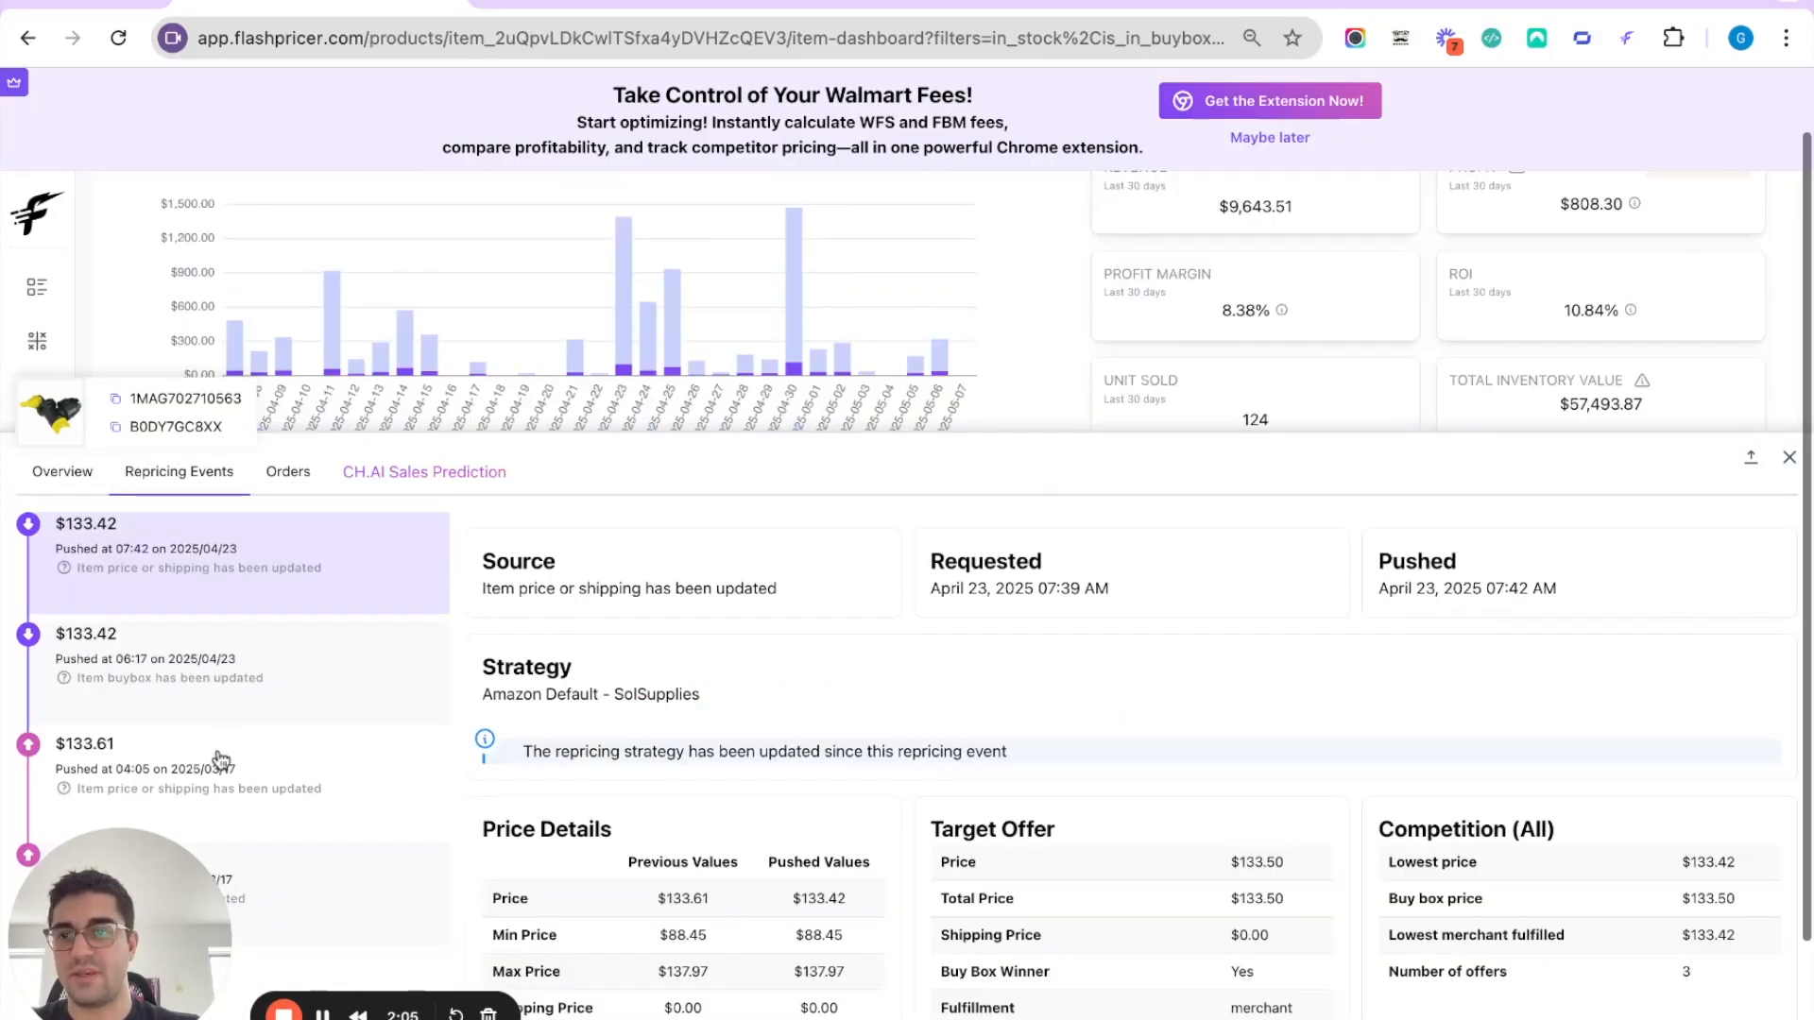
pyautogui.click(294, 477)
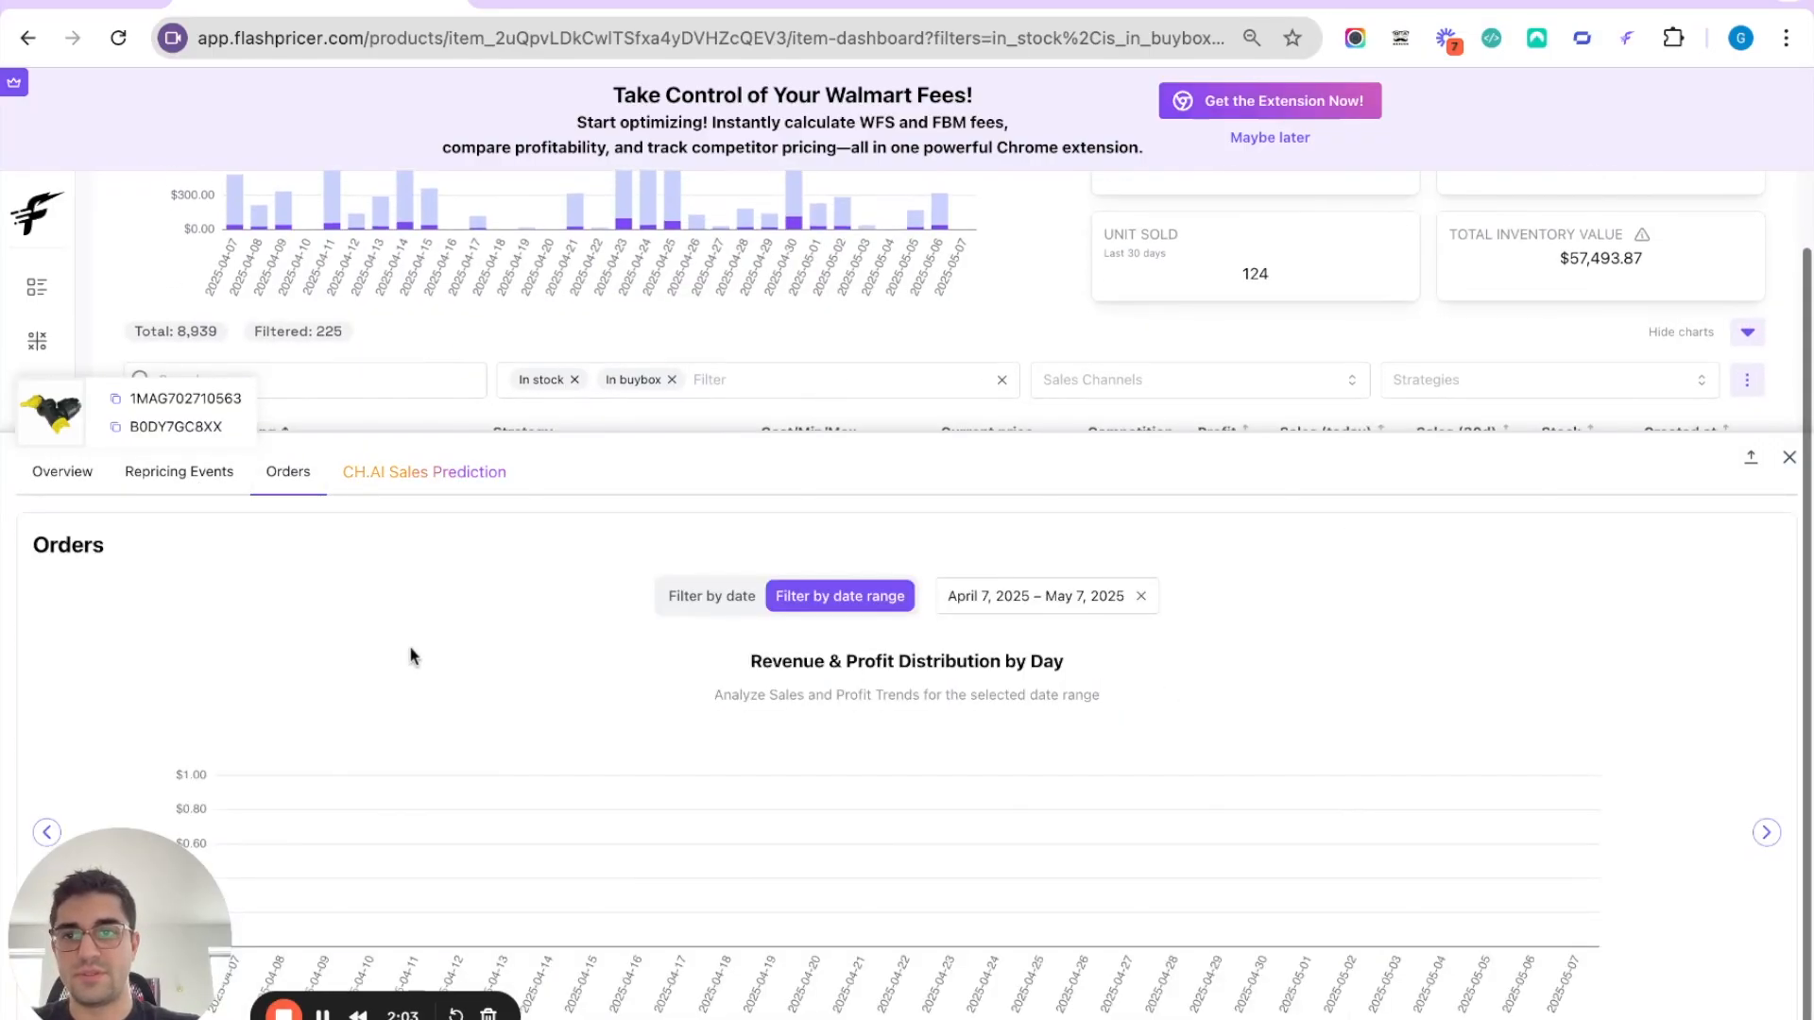
pyautogui.click(47, 472)
pyautogui.click(225, 481)
pyautogui.click(58, 476)
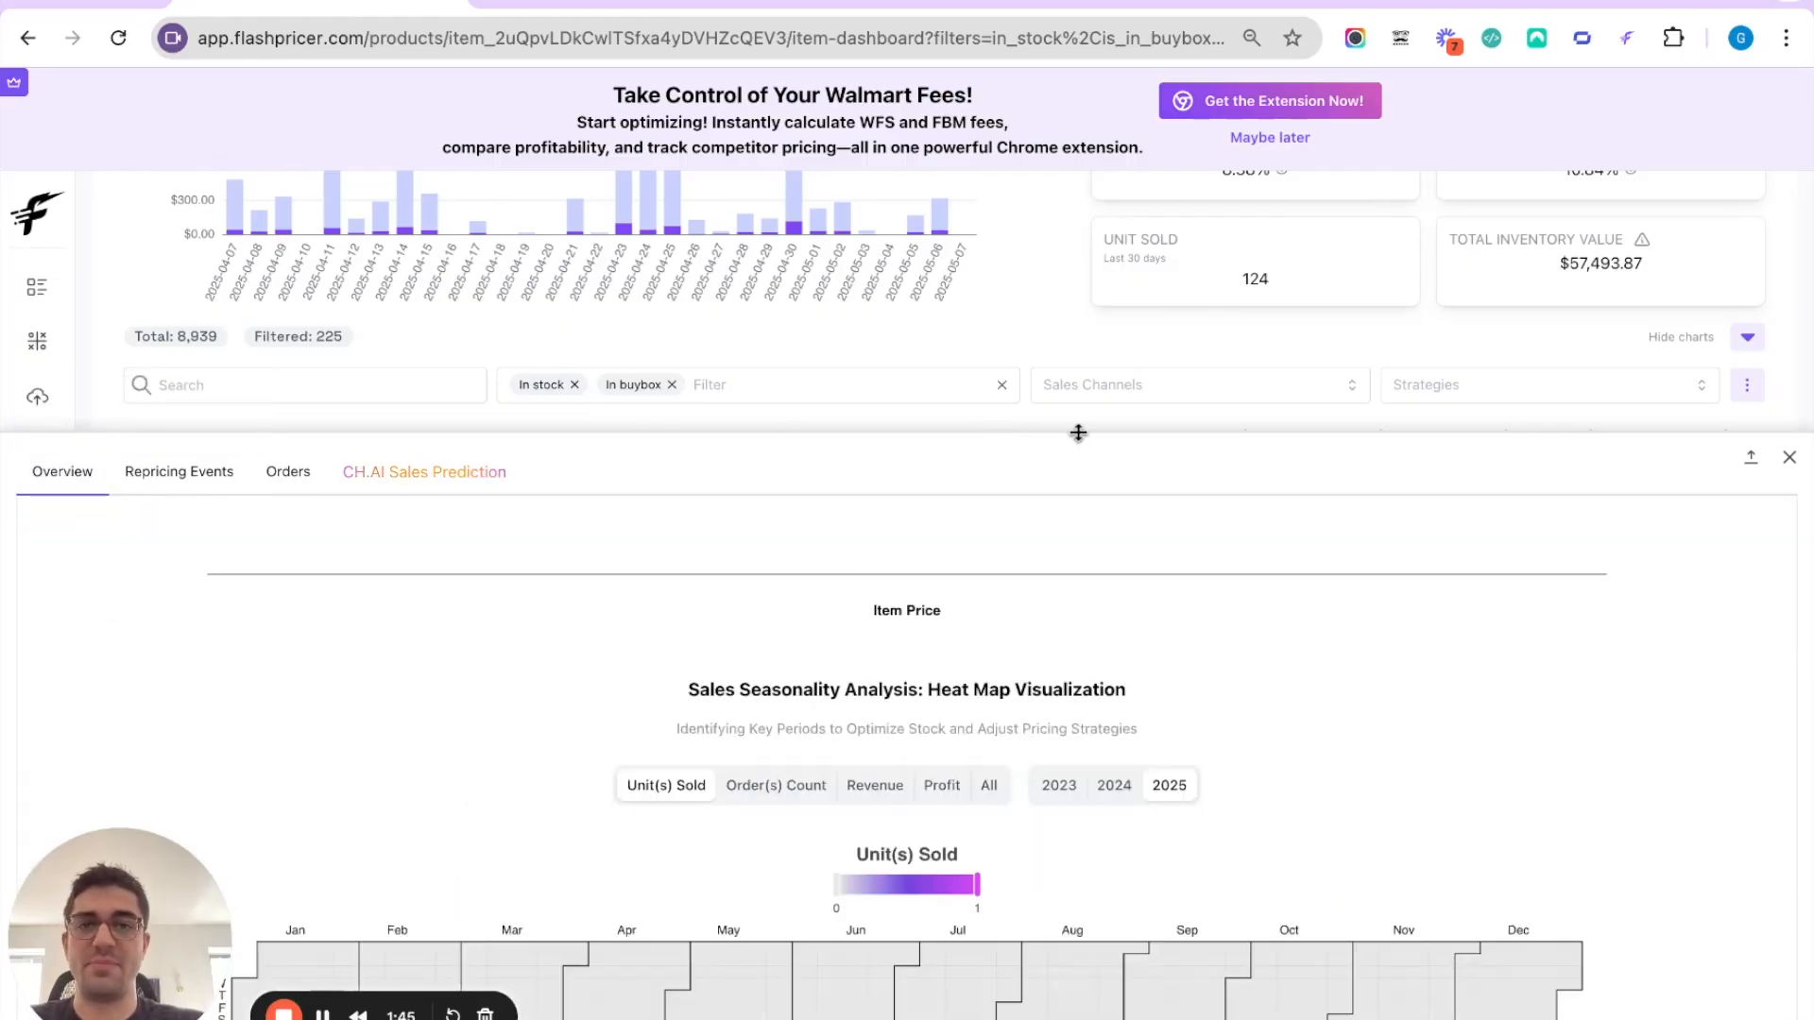
pyautogui.click(1790, 459)
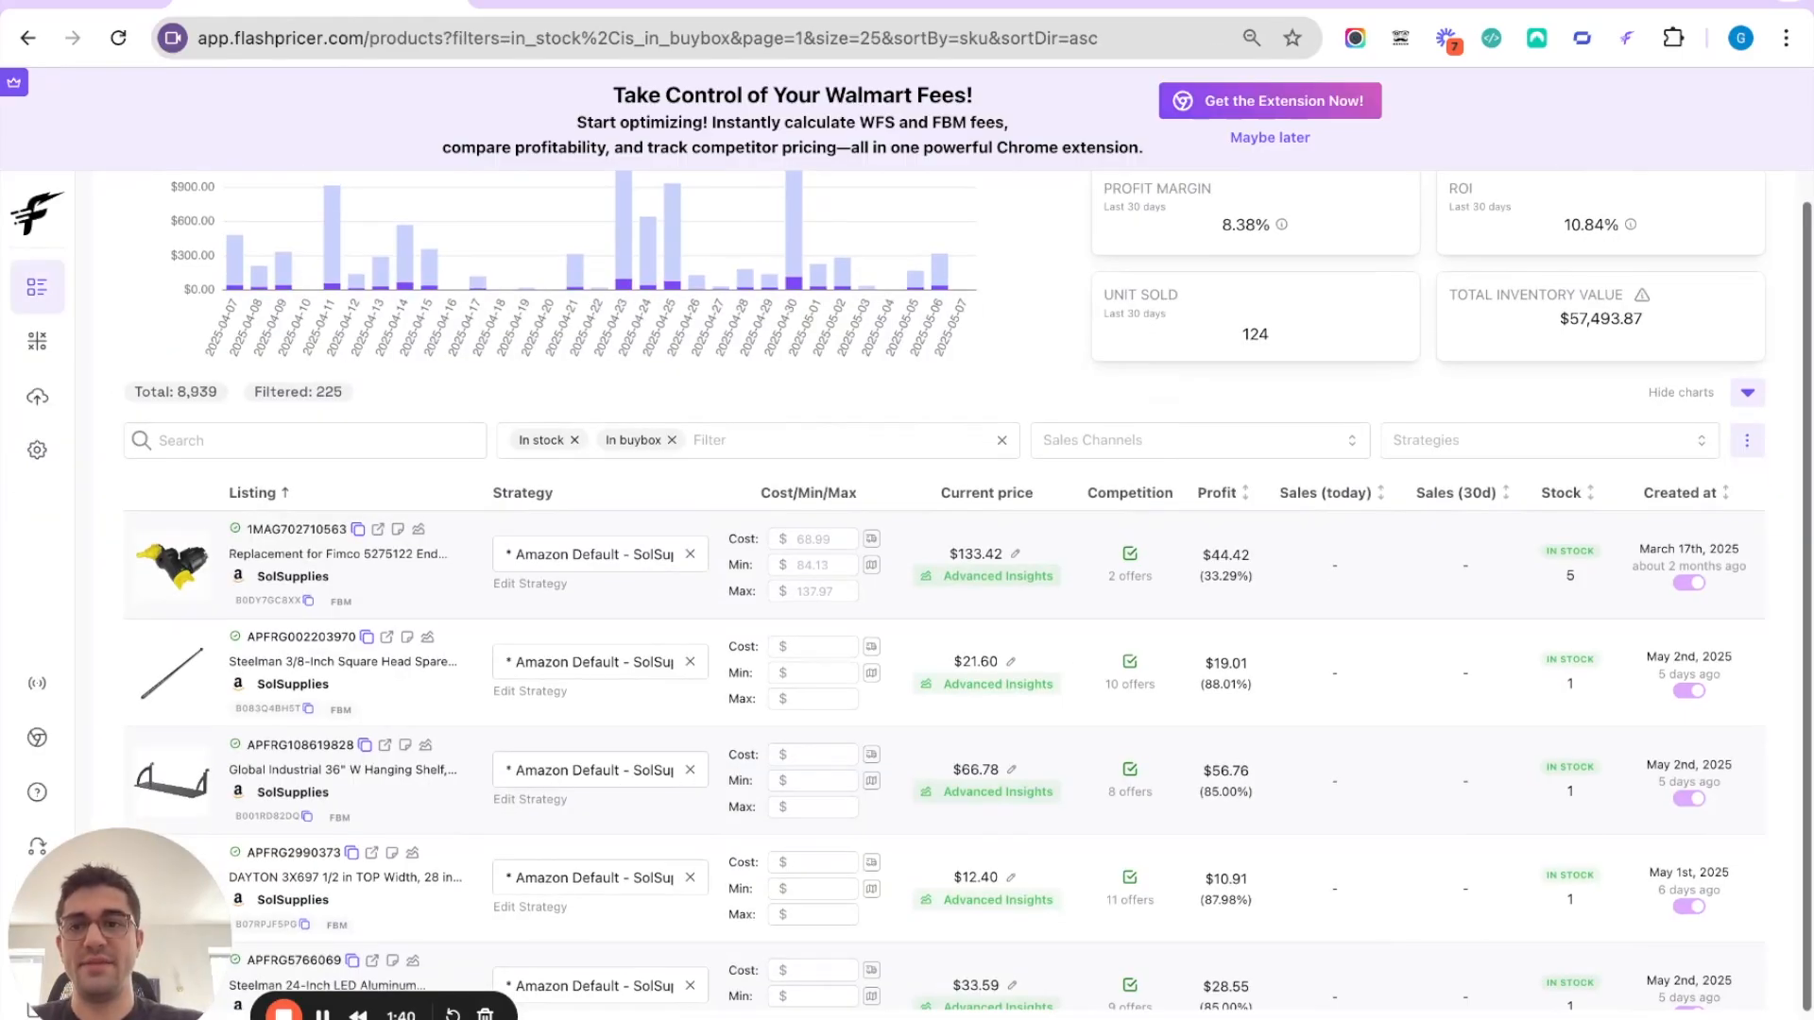
# Review the competition settings and repricing rules of the first listing's Amazon Default - SolSupplies strategy, and close it without changes.
pyautogui.click(526, 587)
pyautogui.scroll(-3, 1113, 675)
pyautogui.scroll(10, 1114, 663)
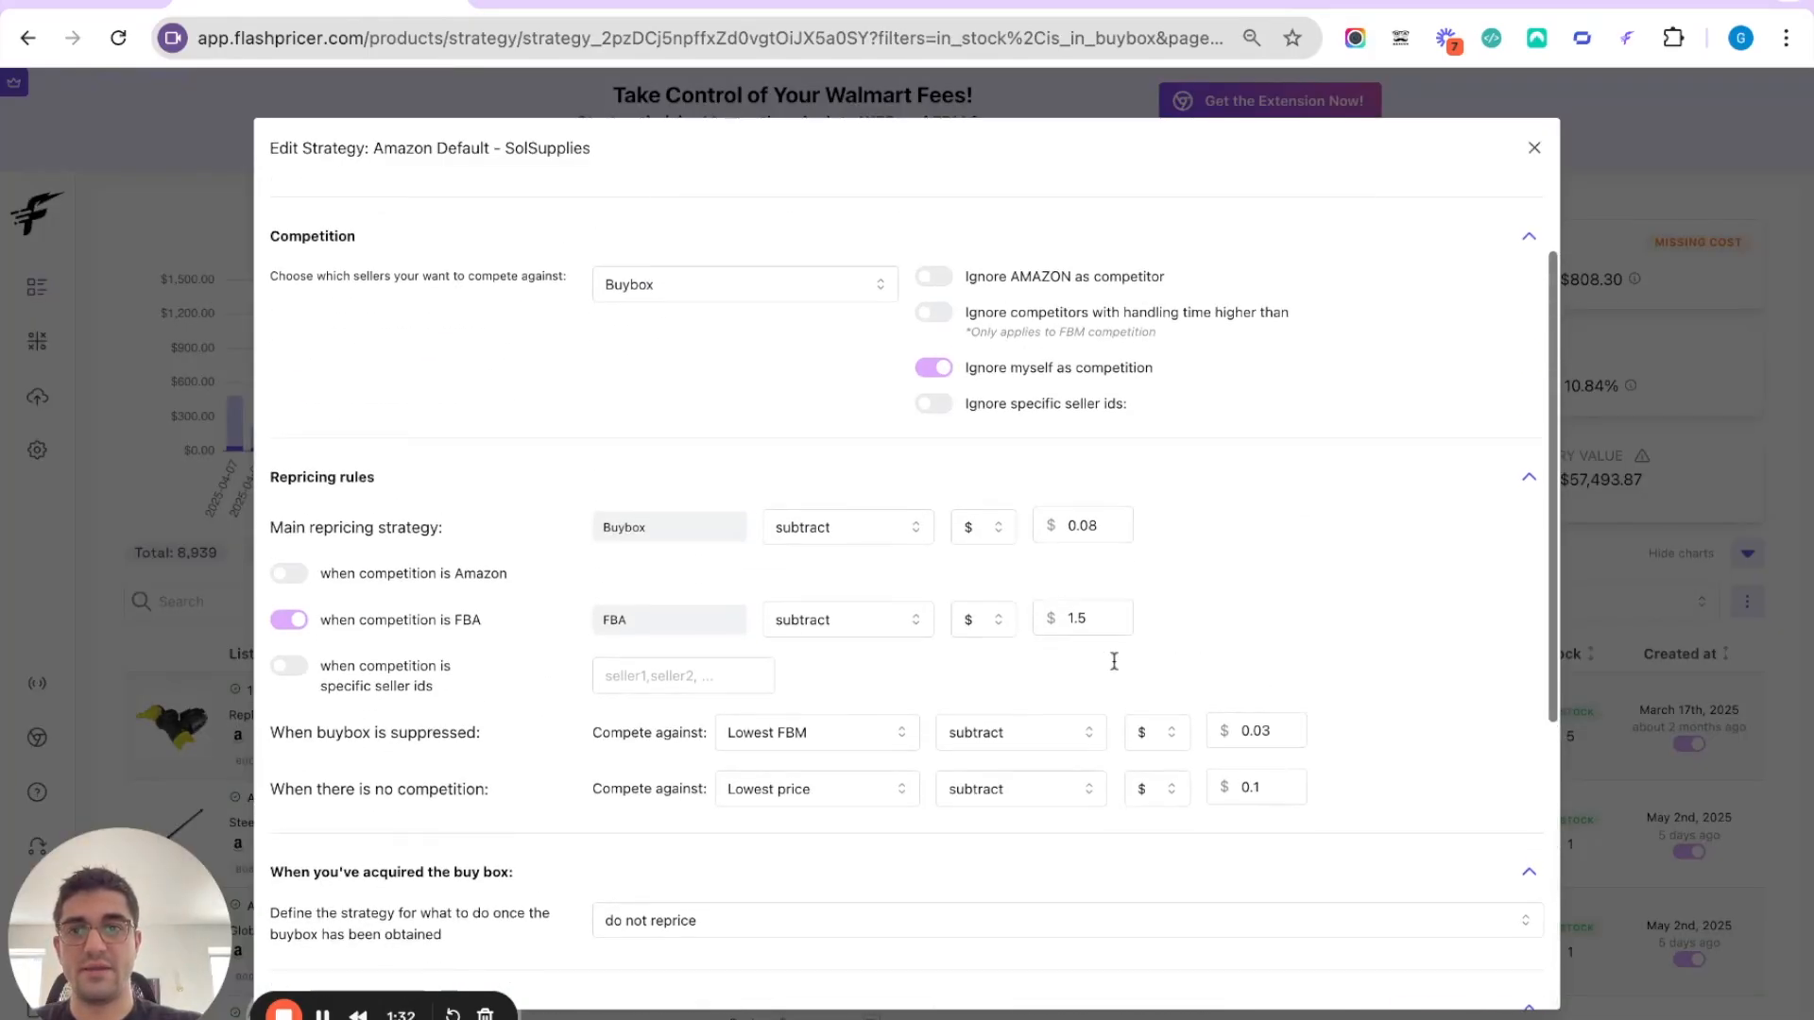
pyautogui.click(1533, 149)
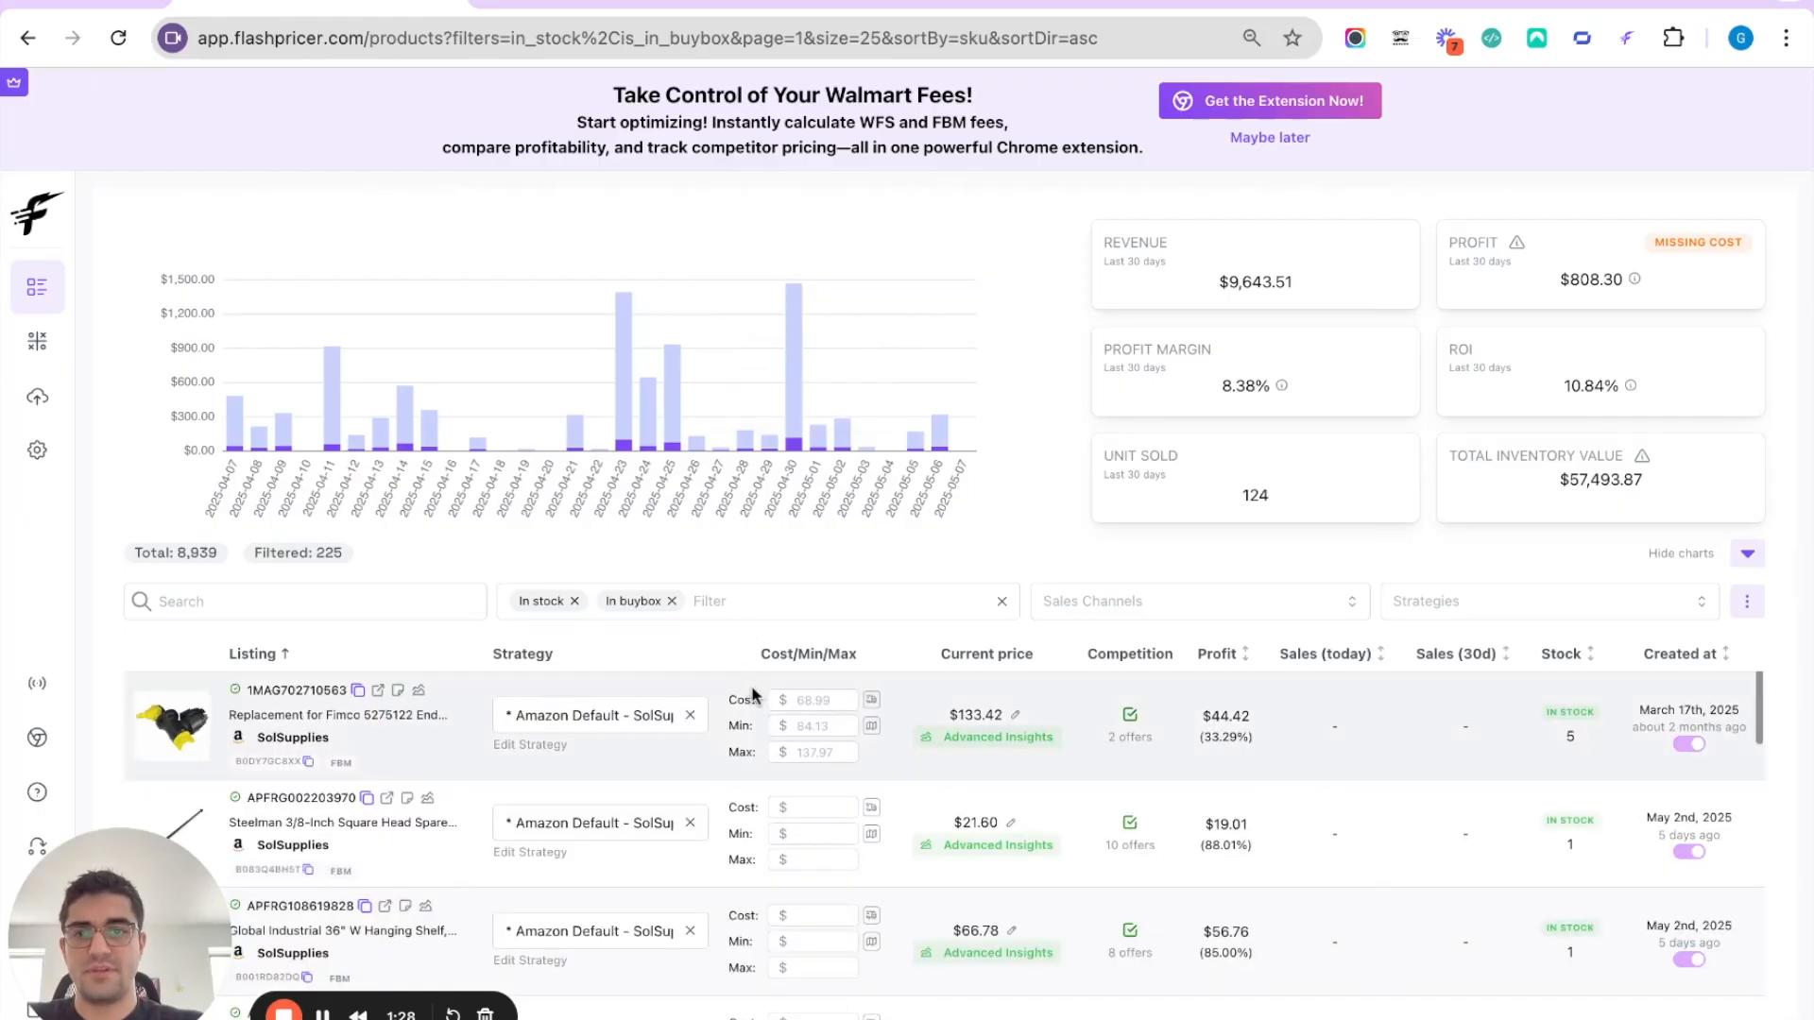
# Examine the cost, minimum and maximum price details of listing 1MAG702710563.
pyautogui.moveTo(813, 700)
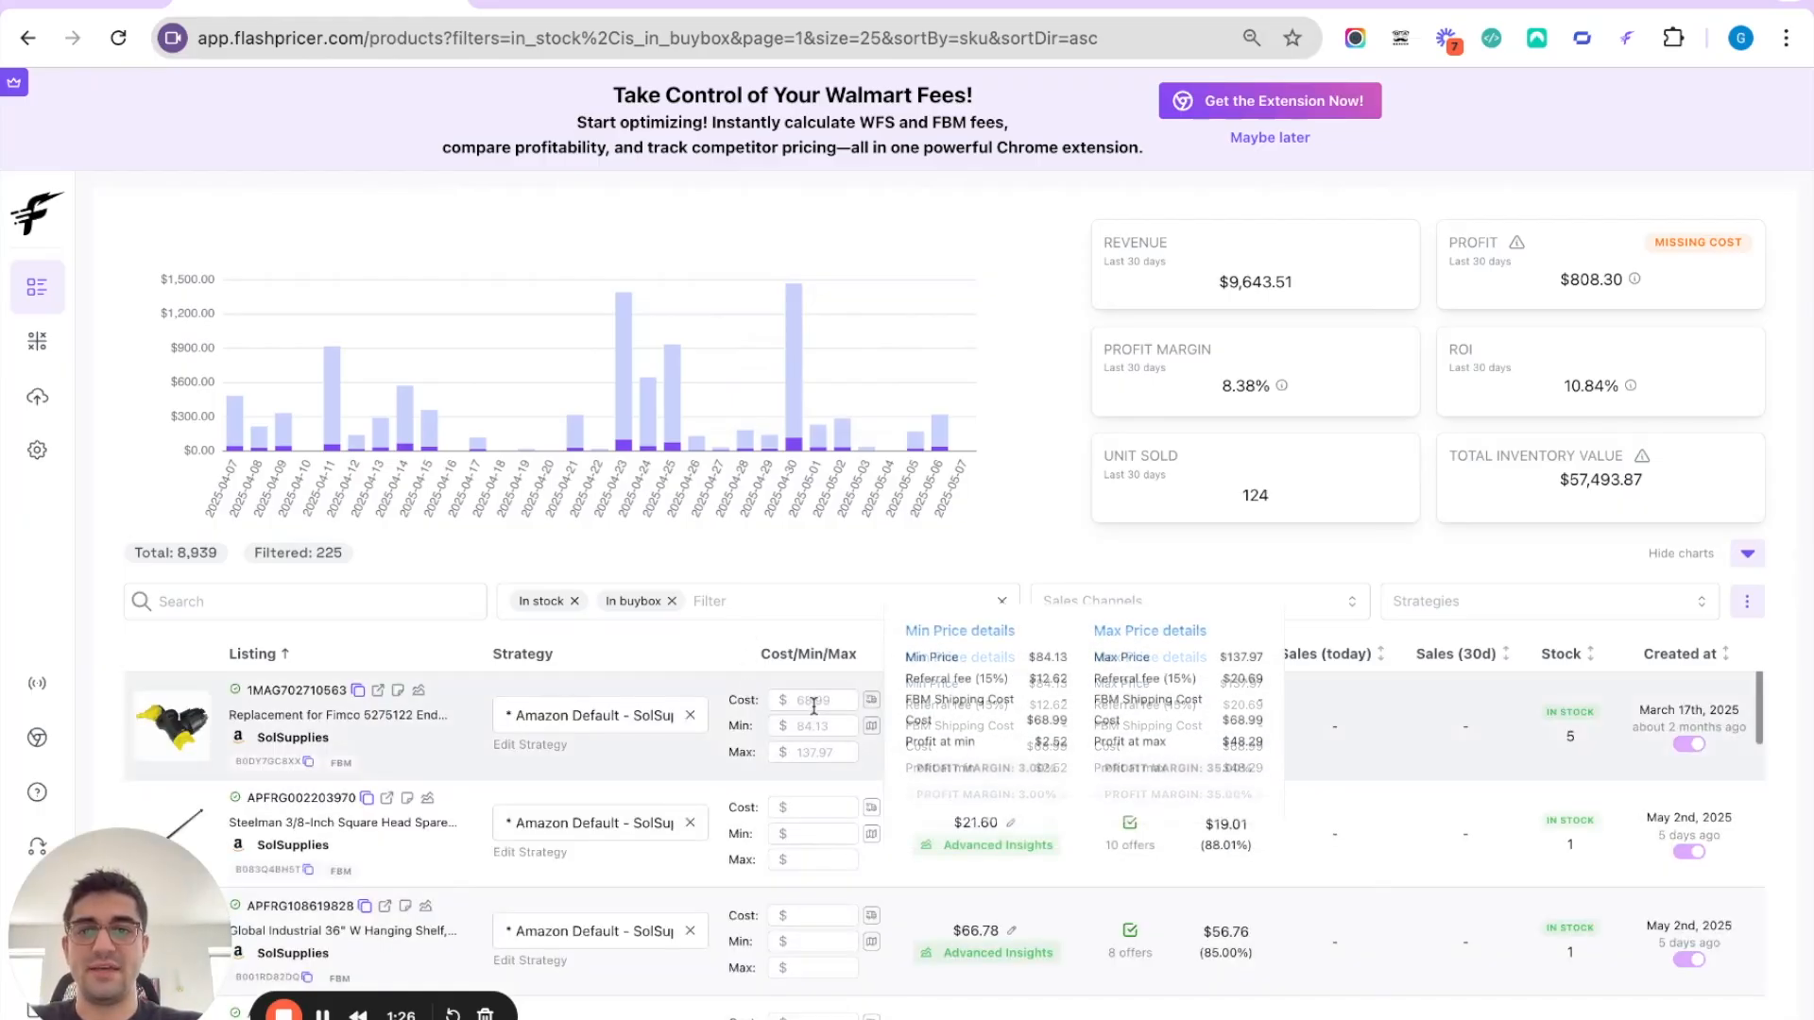
pyautogui.click(811, 751)
pyautogui.click(796, 704)
pyautogui.click(815, 698)
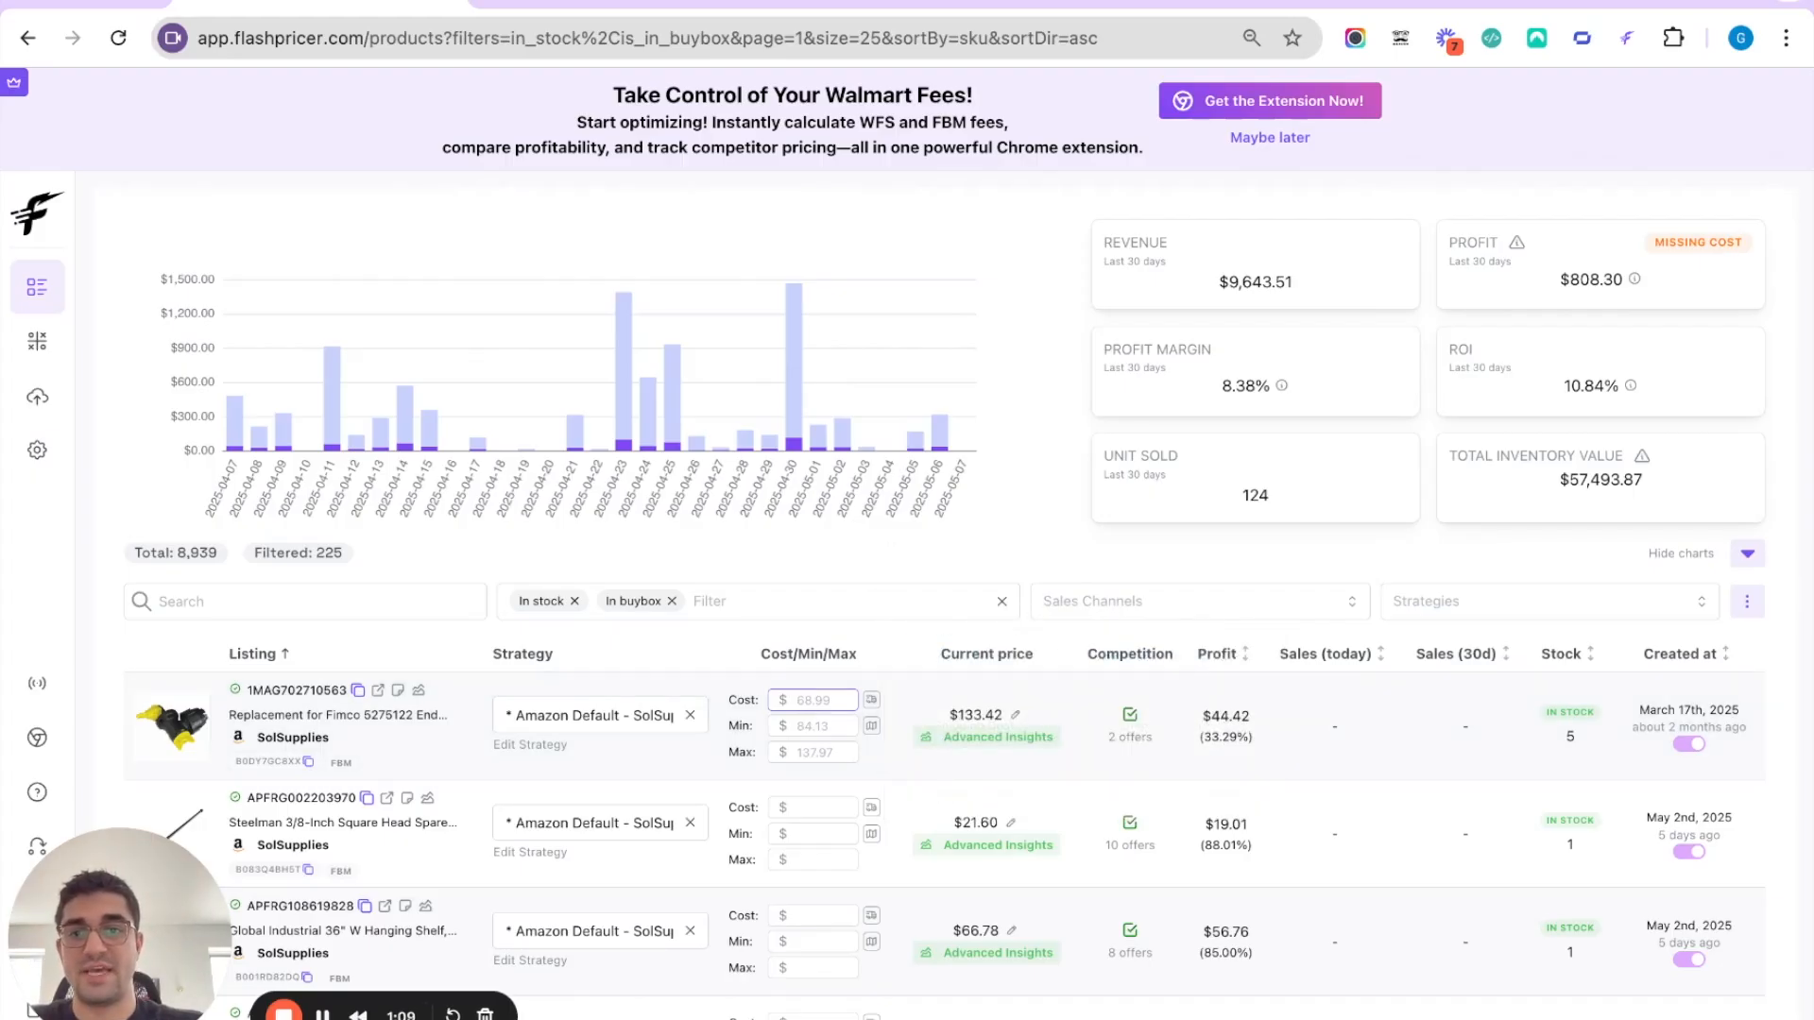
# View the current price details and manual price editor of listing 1MAG702710563, and close it without pushing a new price.
pyautogui.moveTo(971, 721)
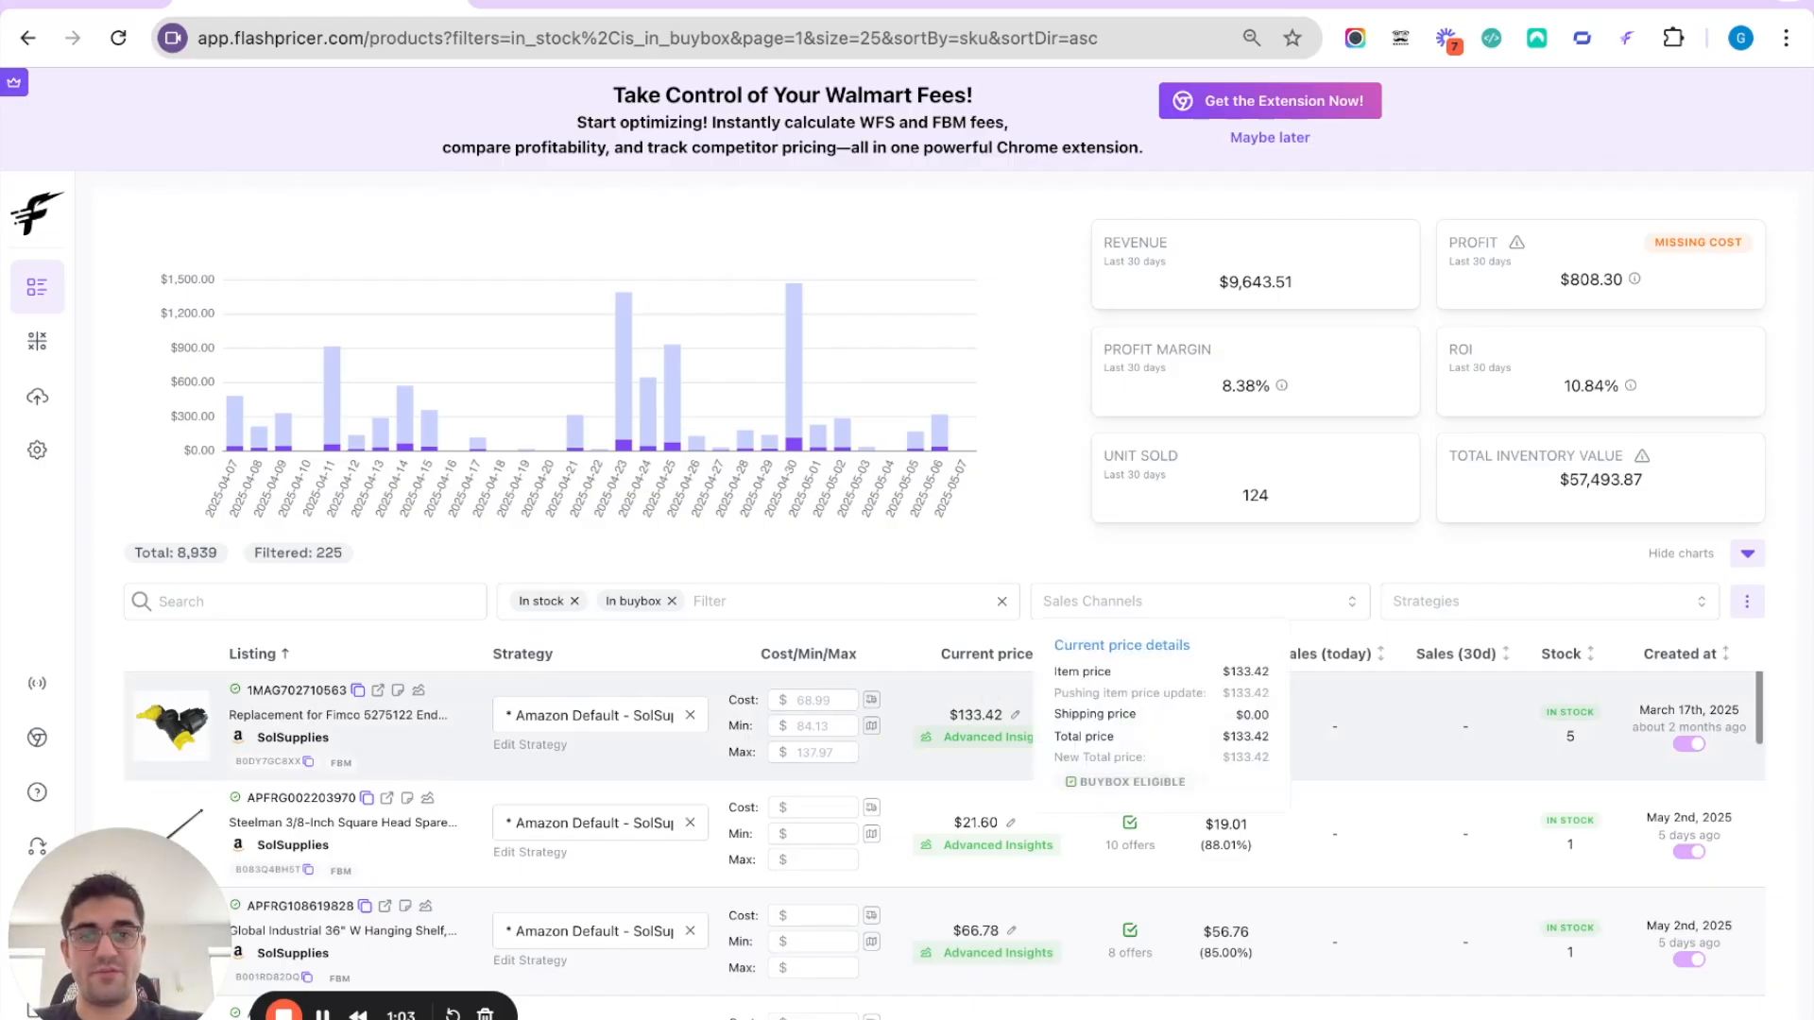
pyautogui.click(1015, 715)
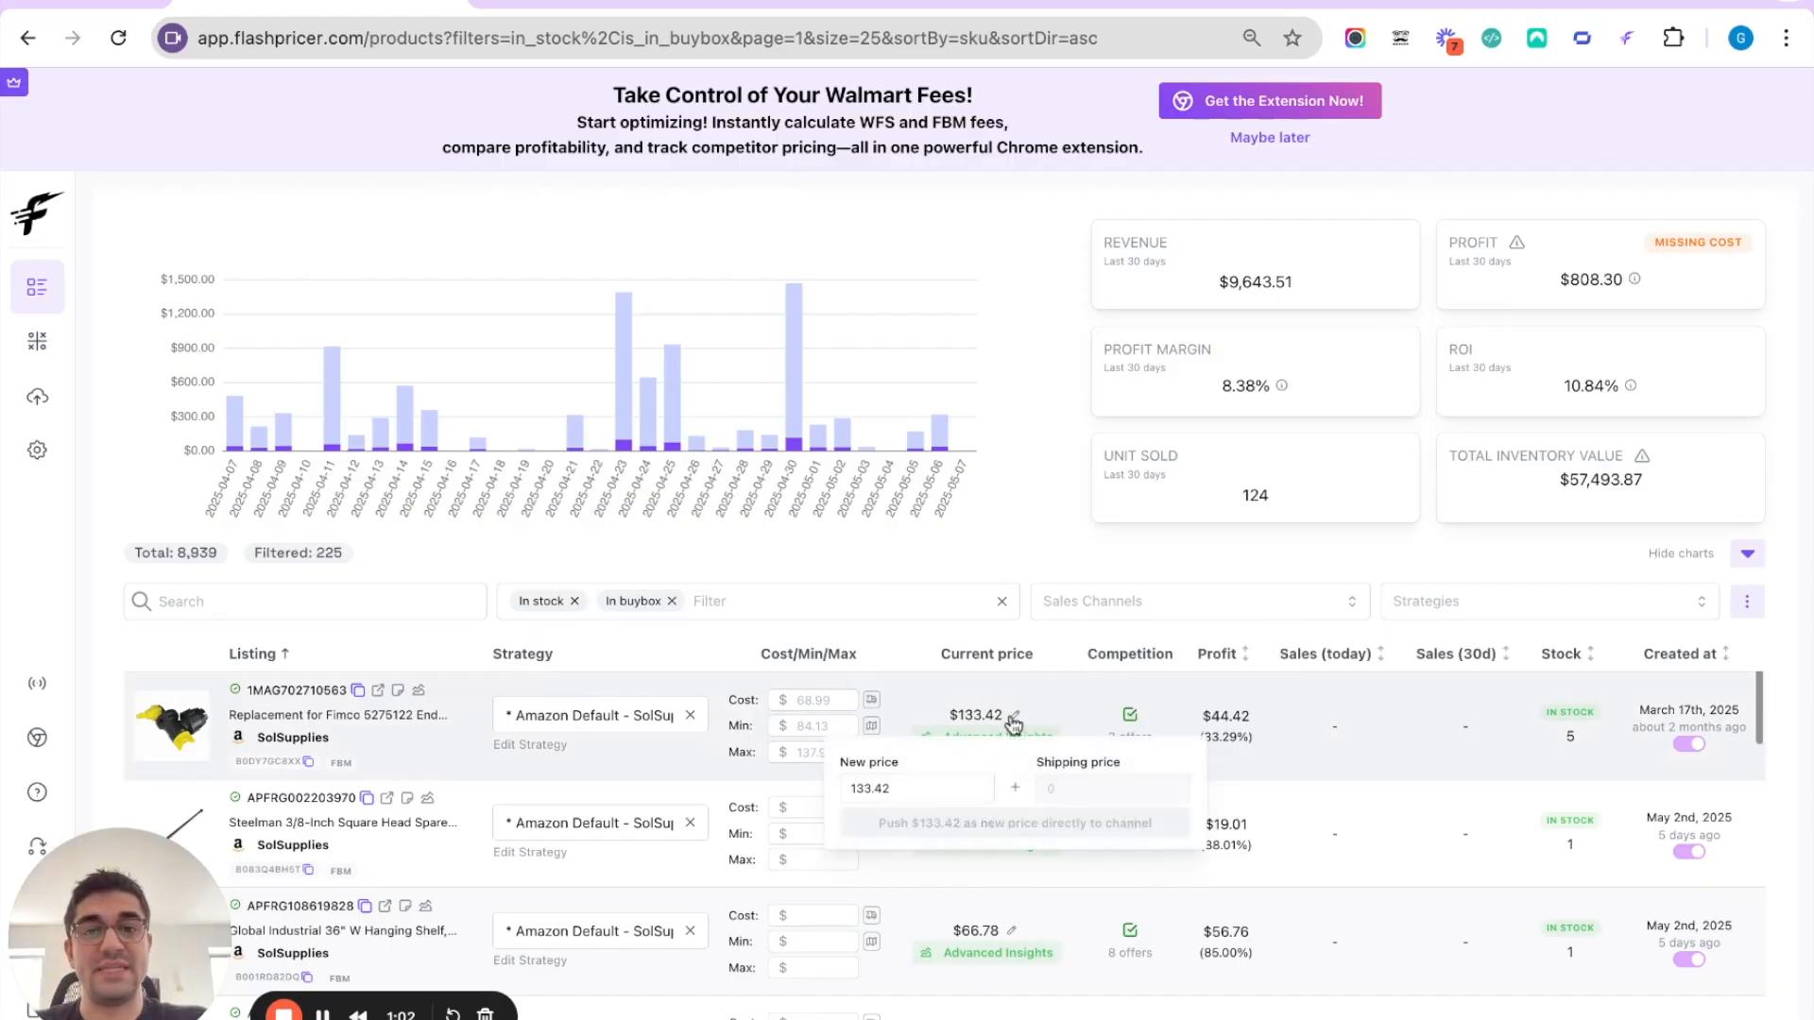
pyautogui.click(957, 785)
pyautogui.doubleClick(957, 784)
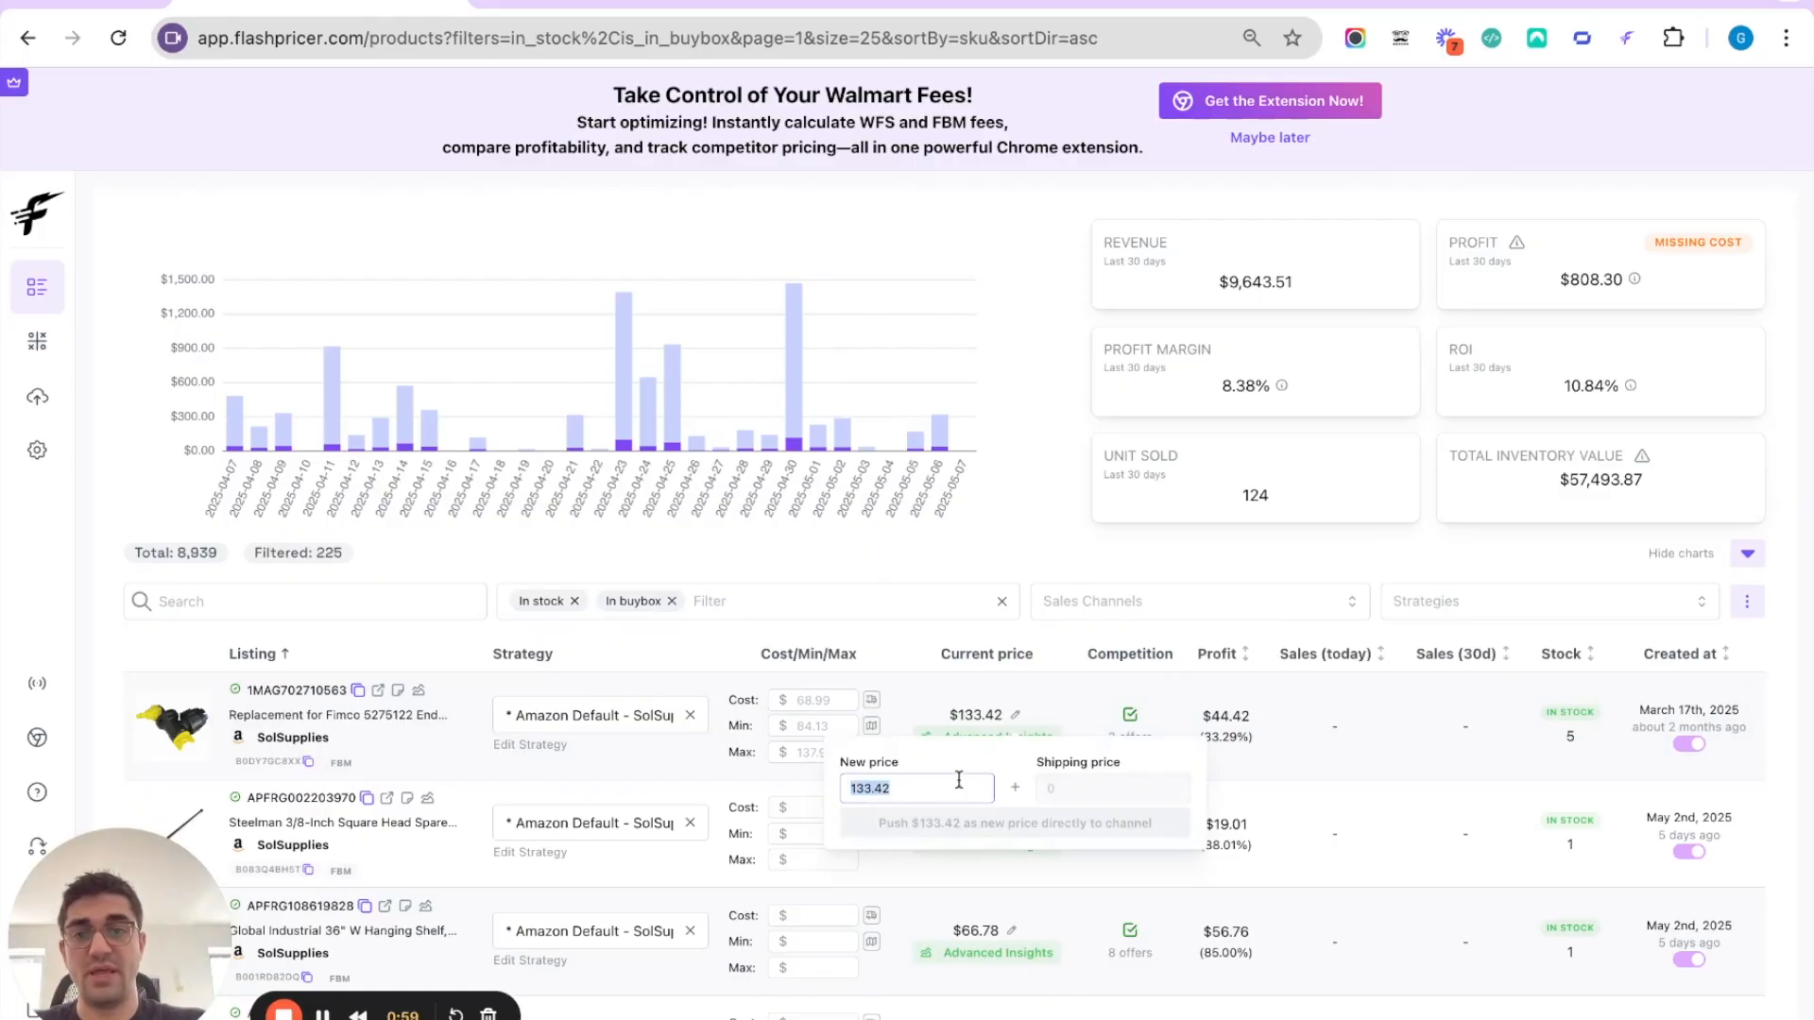
pyautogui.click(996, 552)
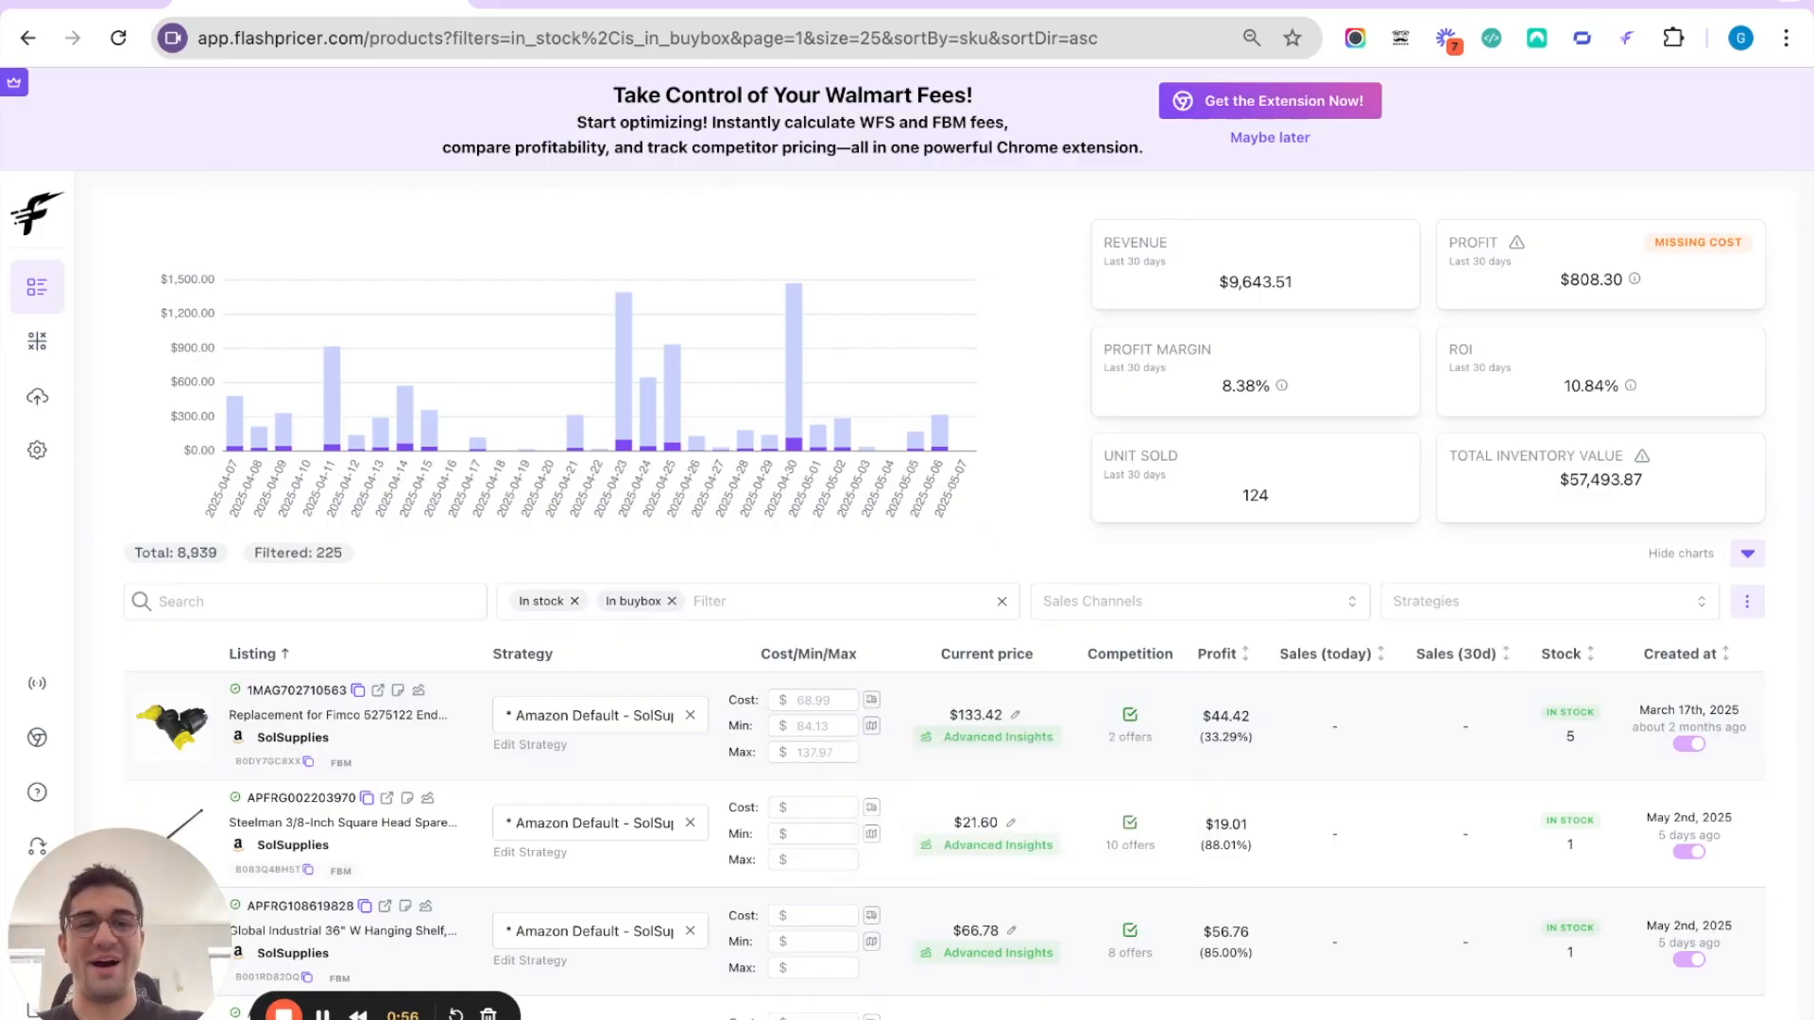
# View the FBM shipping cost and minimum advertised price (MAP) fields of listing 1MAG702710563 without entering values.
pyautogui.moveTo(1133, 731)
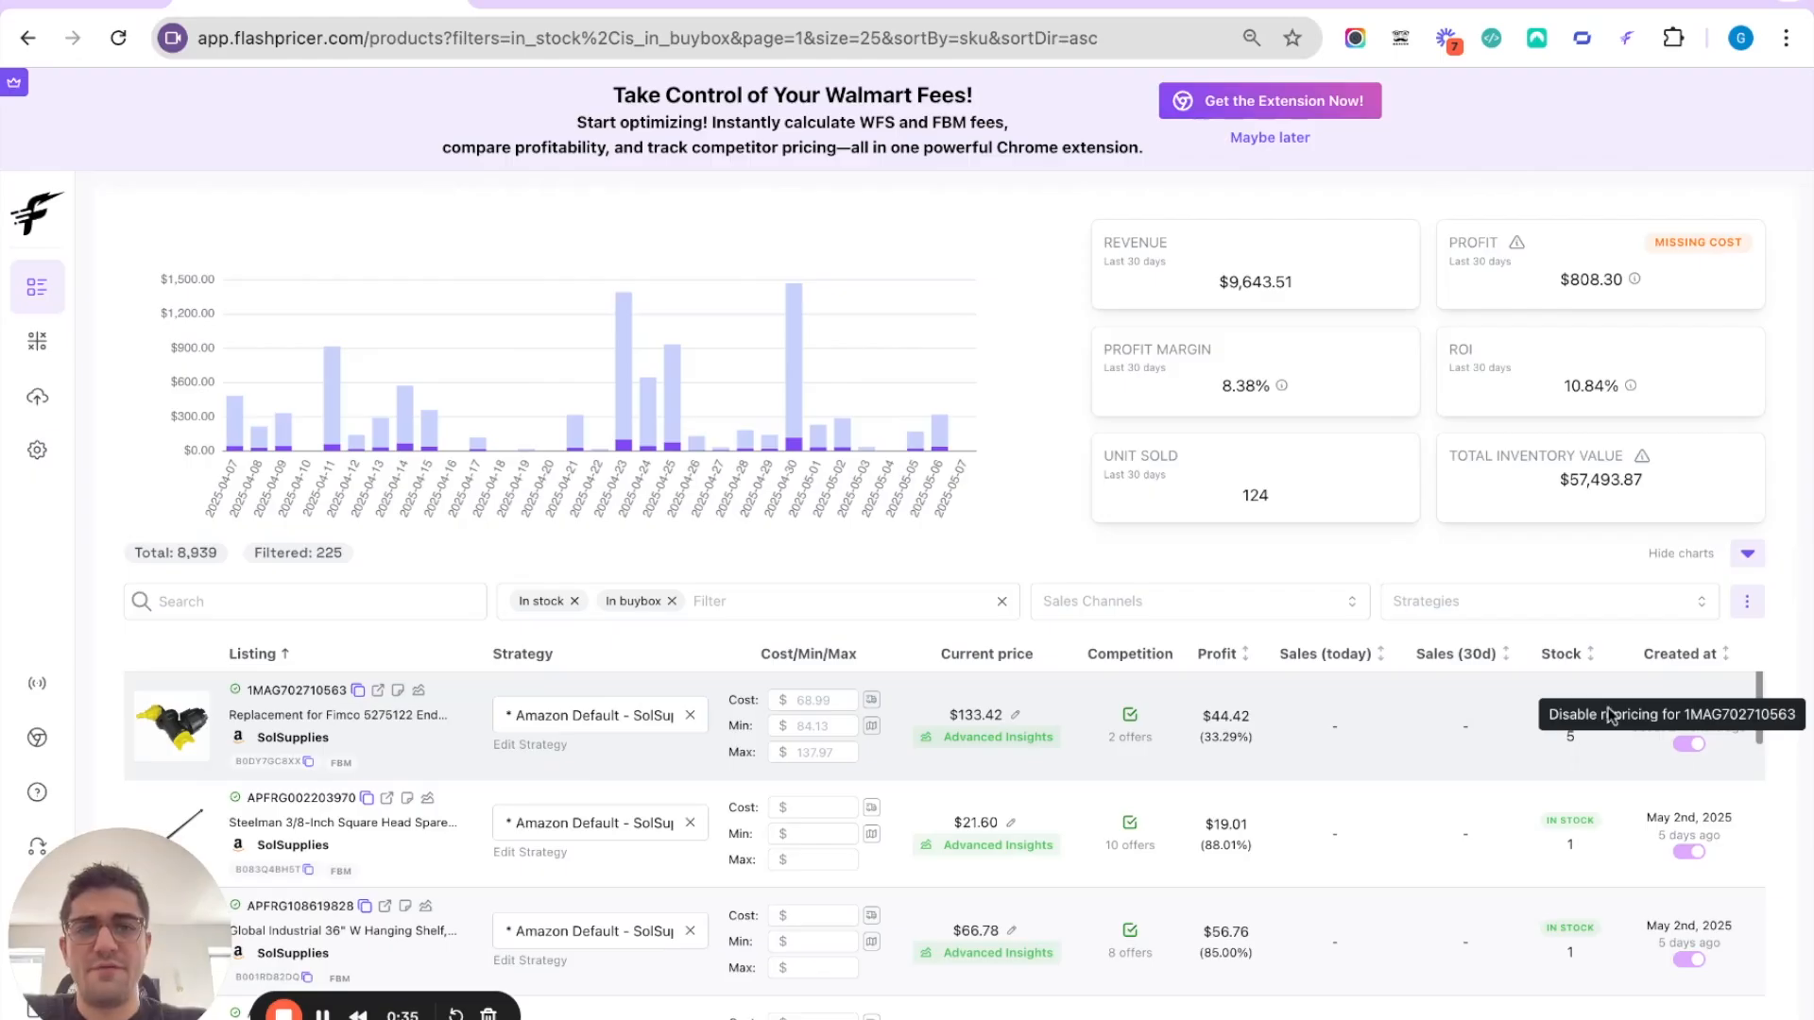
pyautogui.click(871, 703)
pyautogui.click(977, 708)
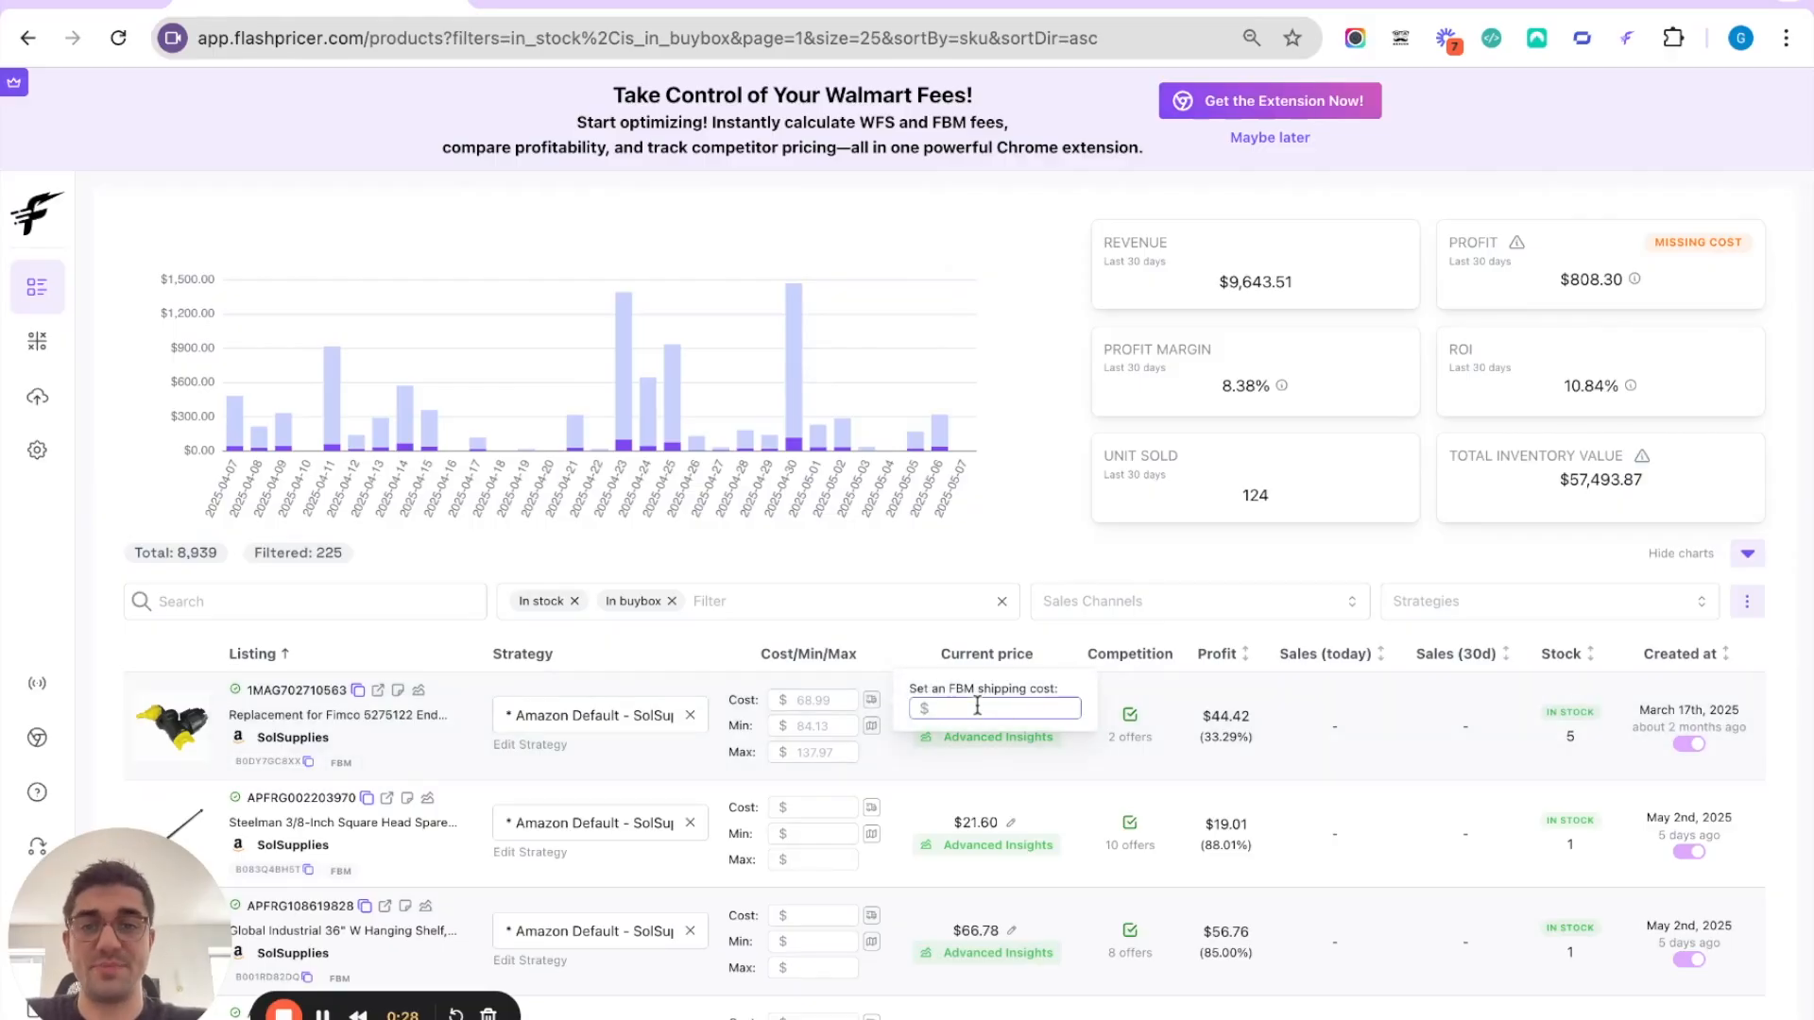
pyautogui.click(872, 726)
pyautogui.click(969, 736)
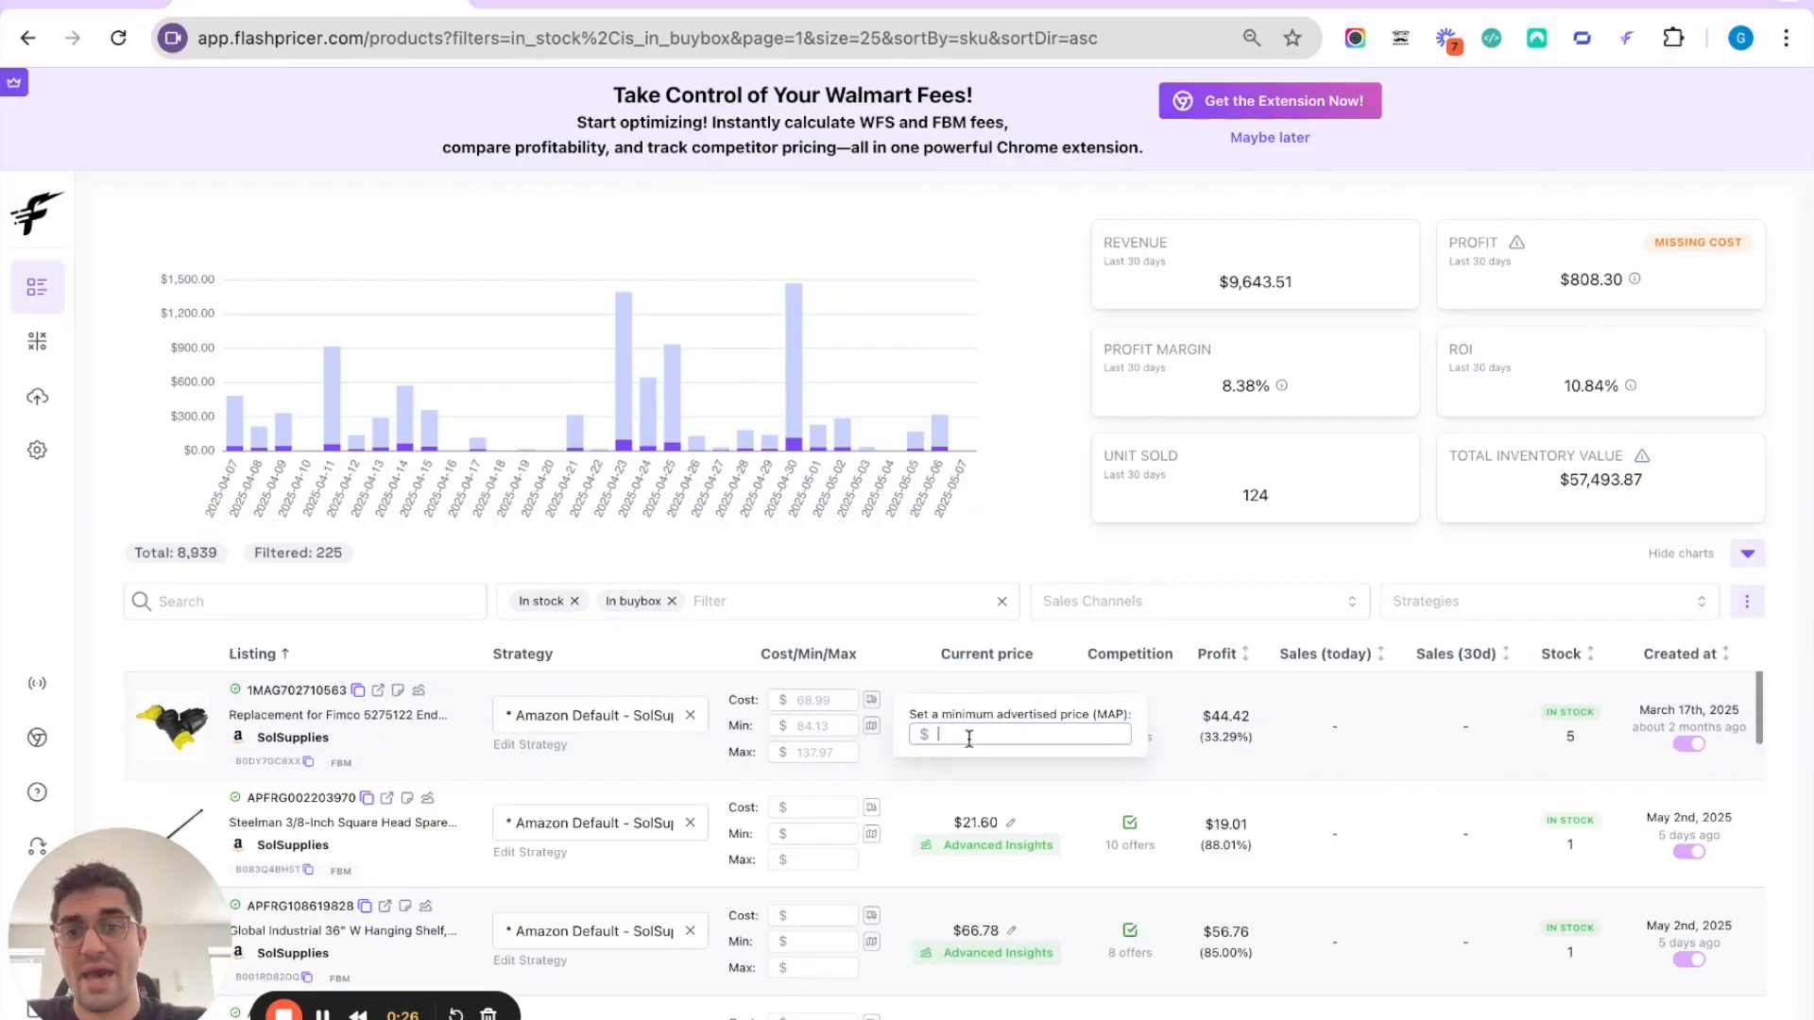
pyautogui.click(870, 762)
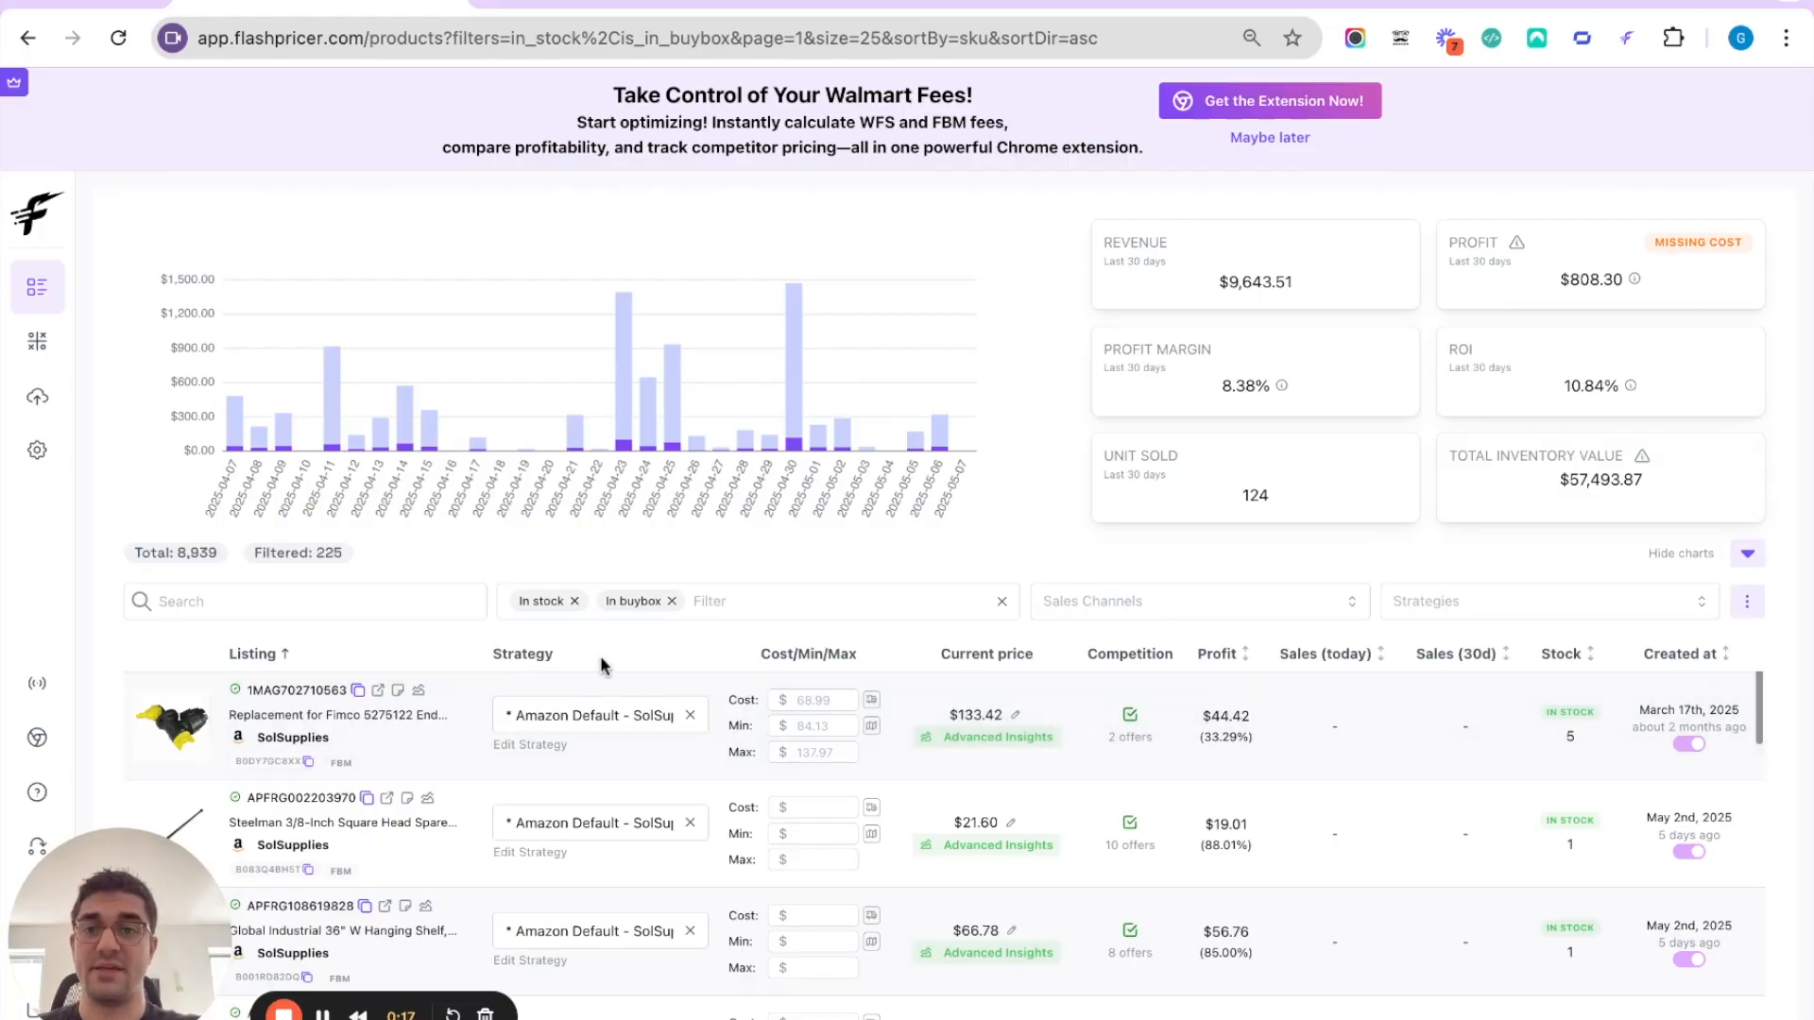
# Check the min and max price breakdown of listing 1MAG702710563 and the overall profit for the last 30 days.
pyautogui.moveTo(826, 698)
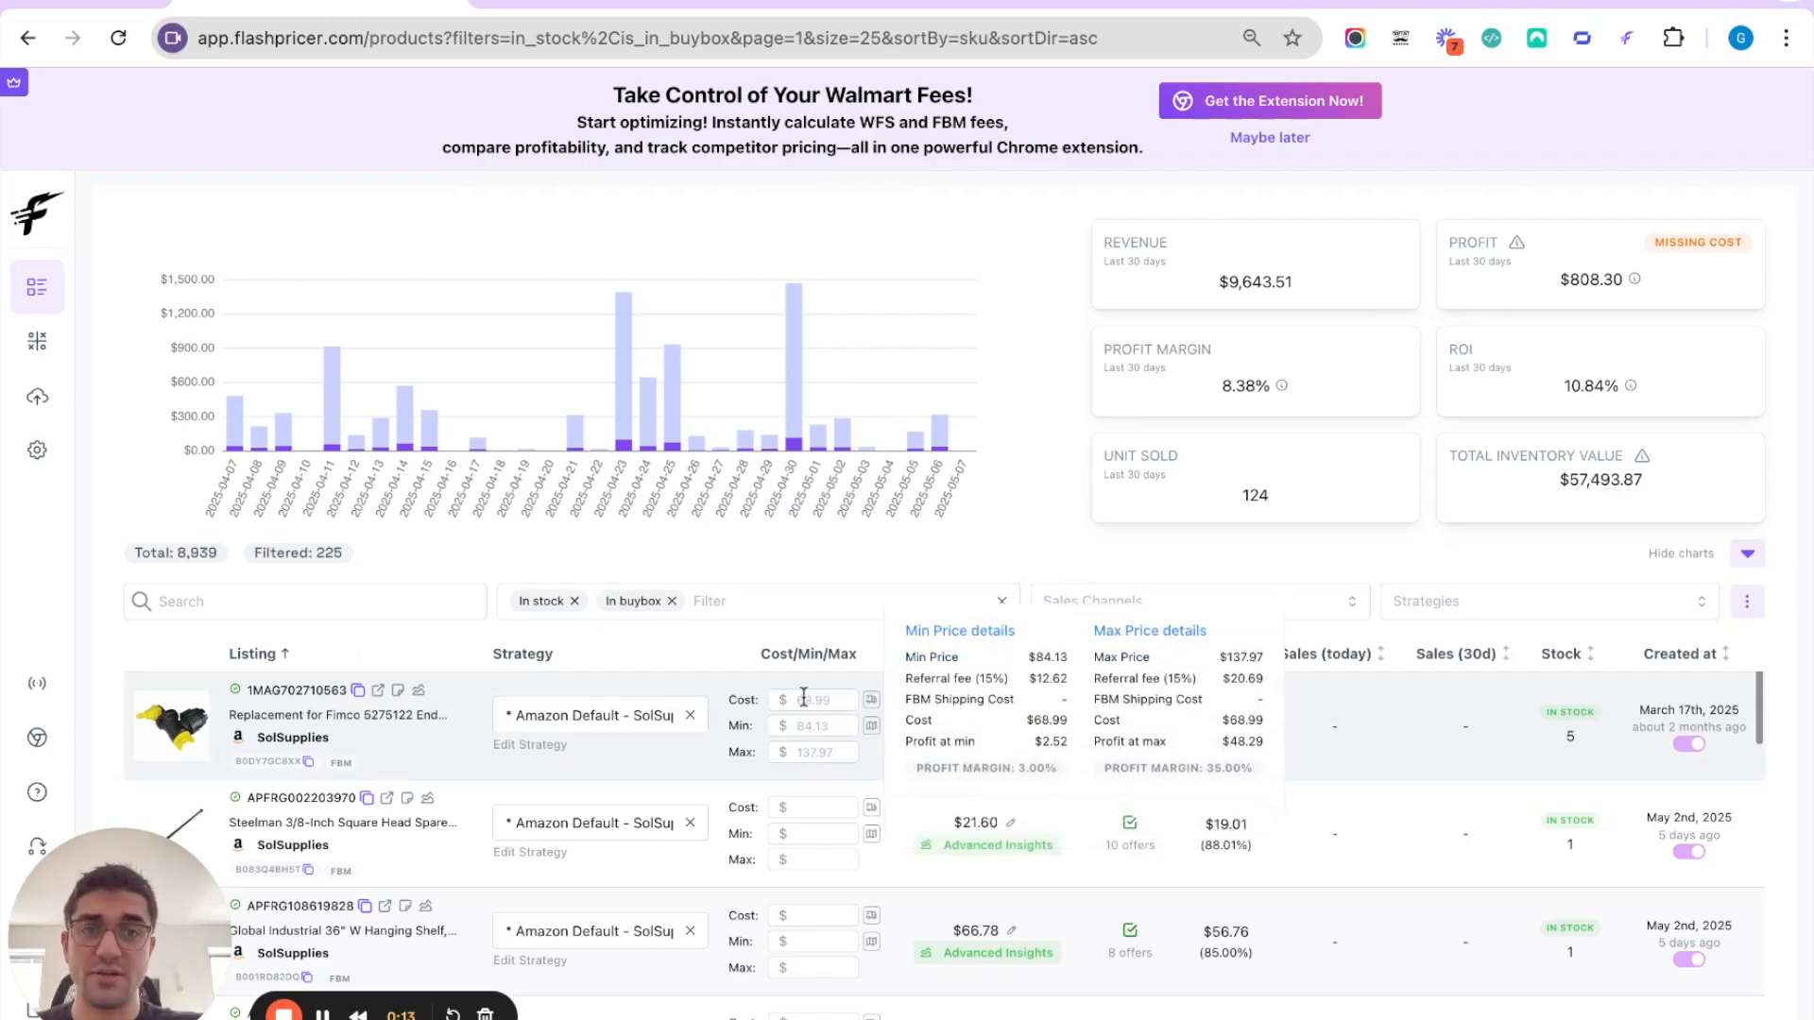
pyautogui.tripleClick(1590, 271)
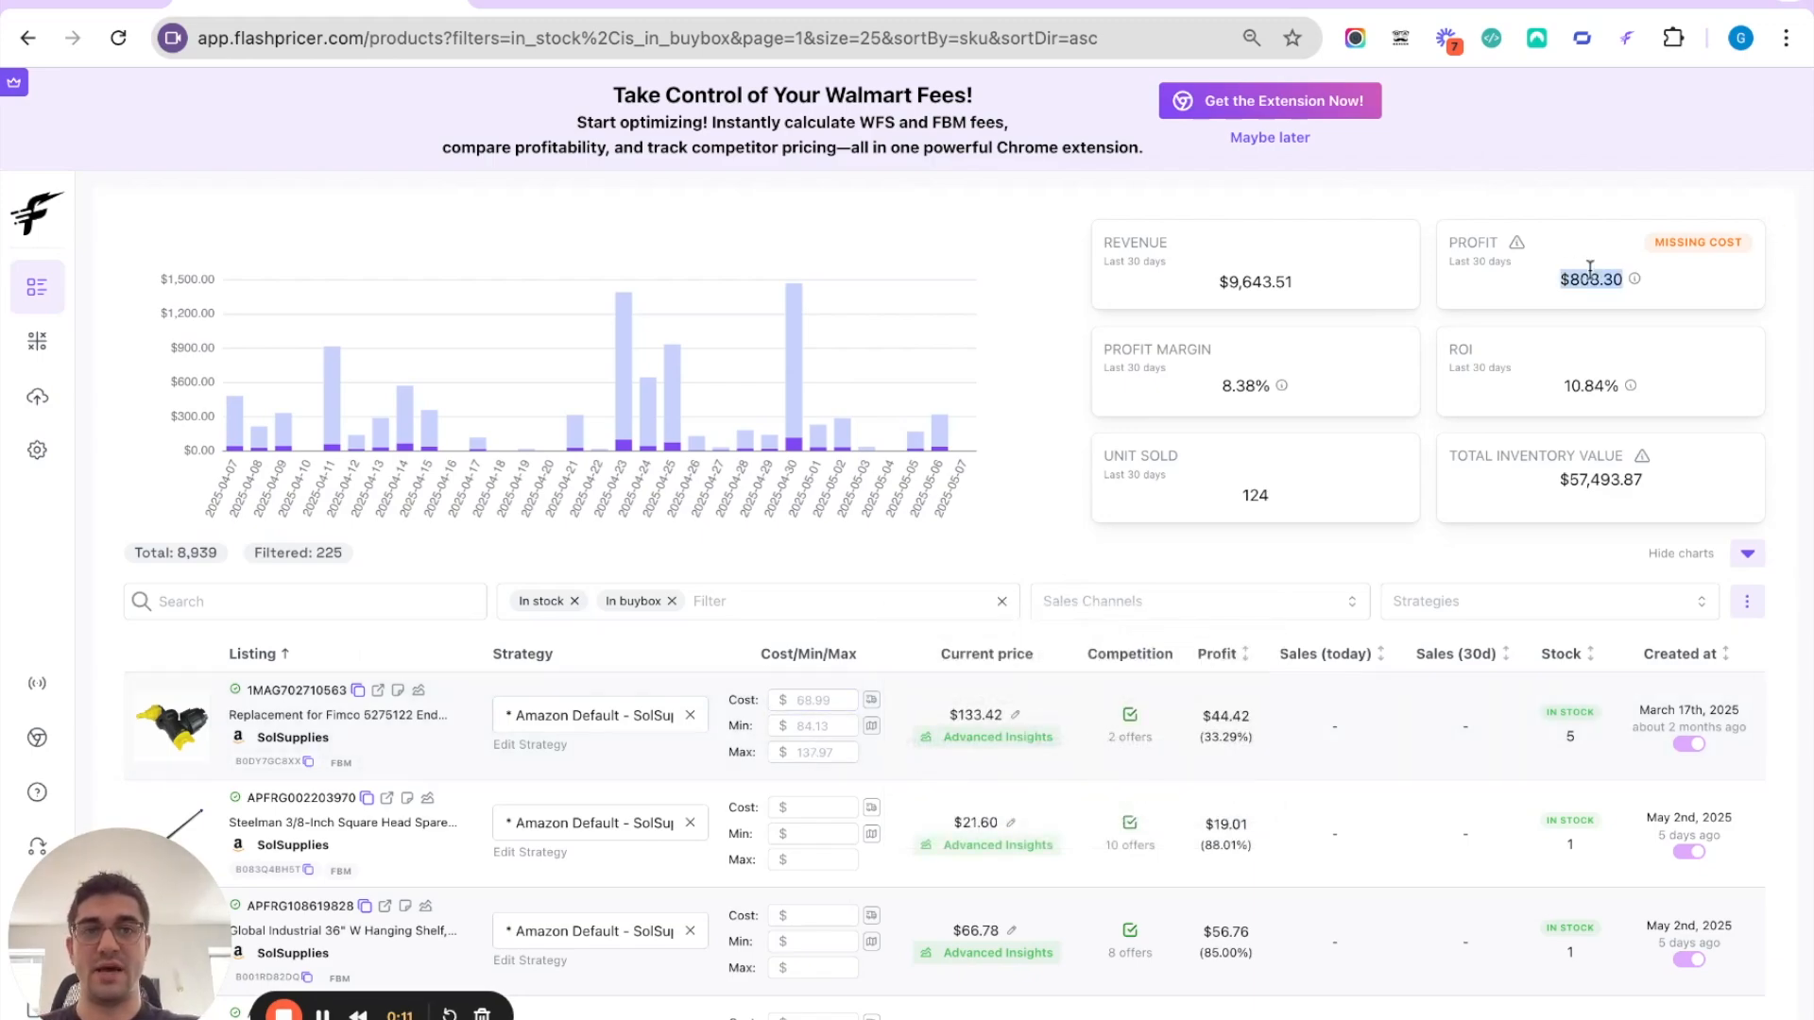
pyautogui.click(1535, 281)
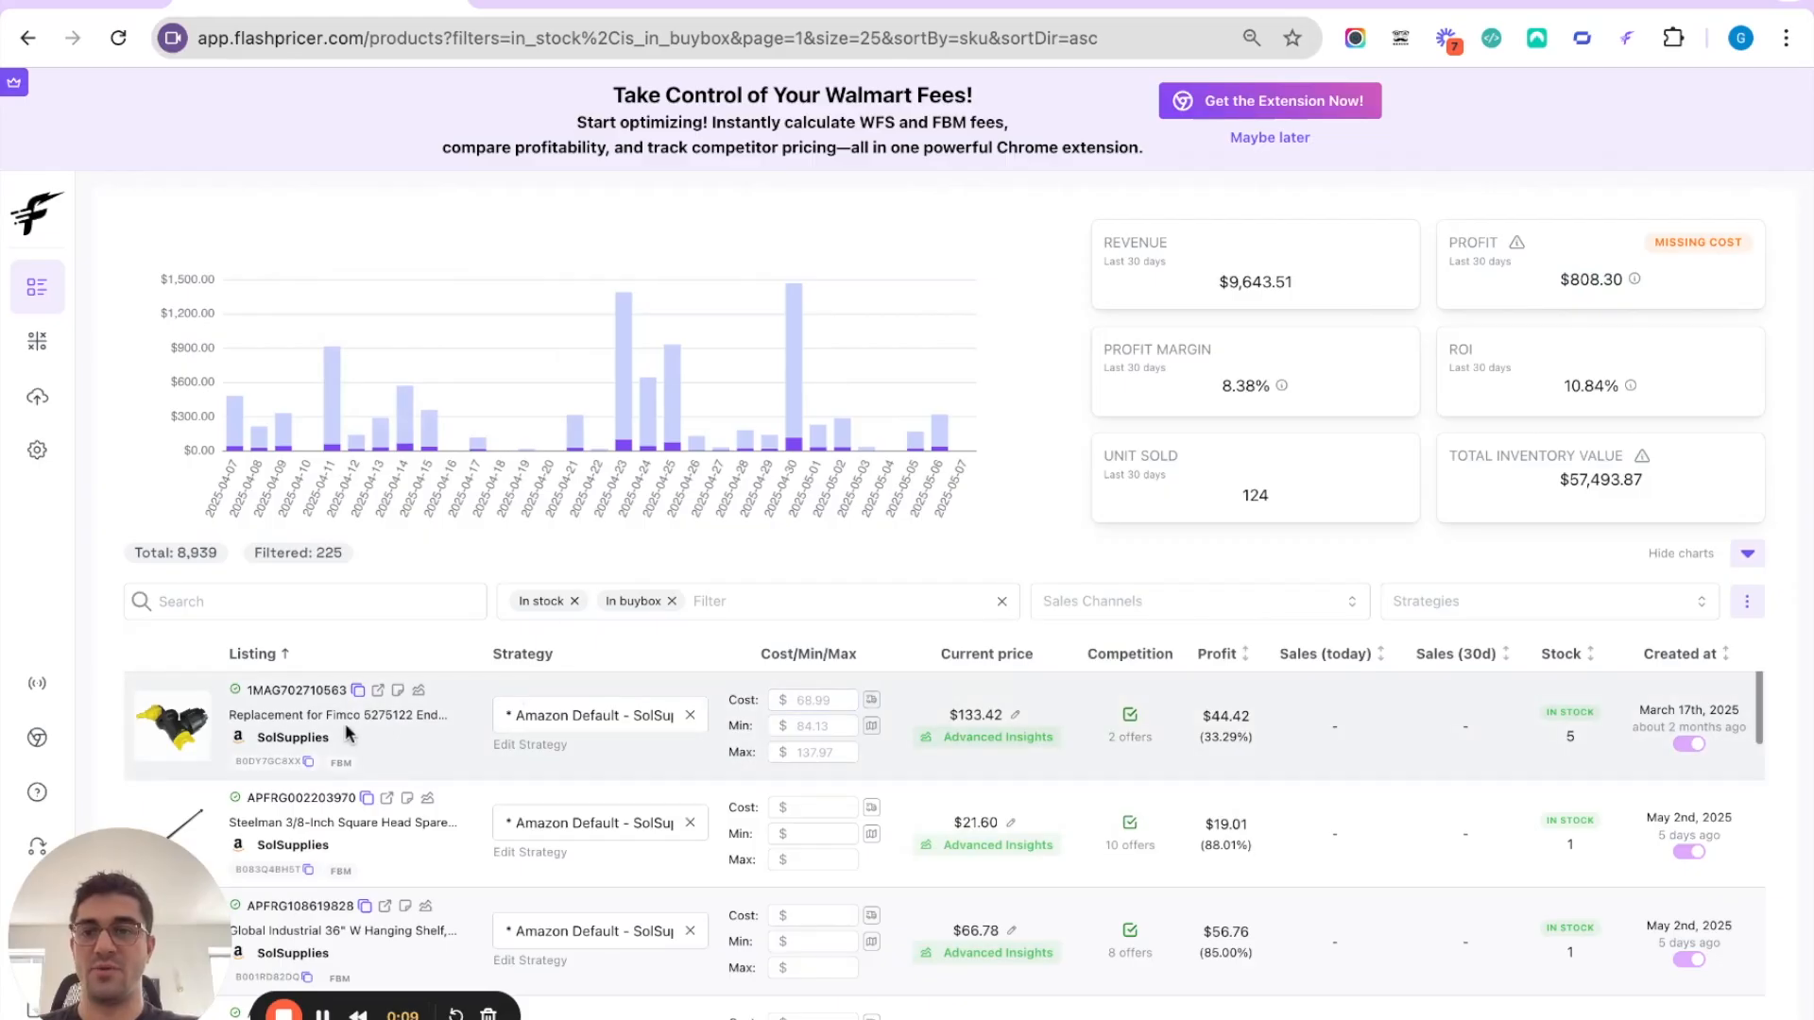
pyautogui.click(420, 695)
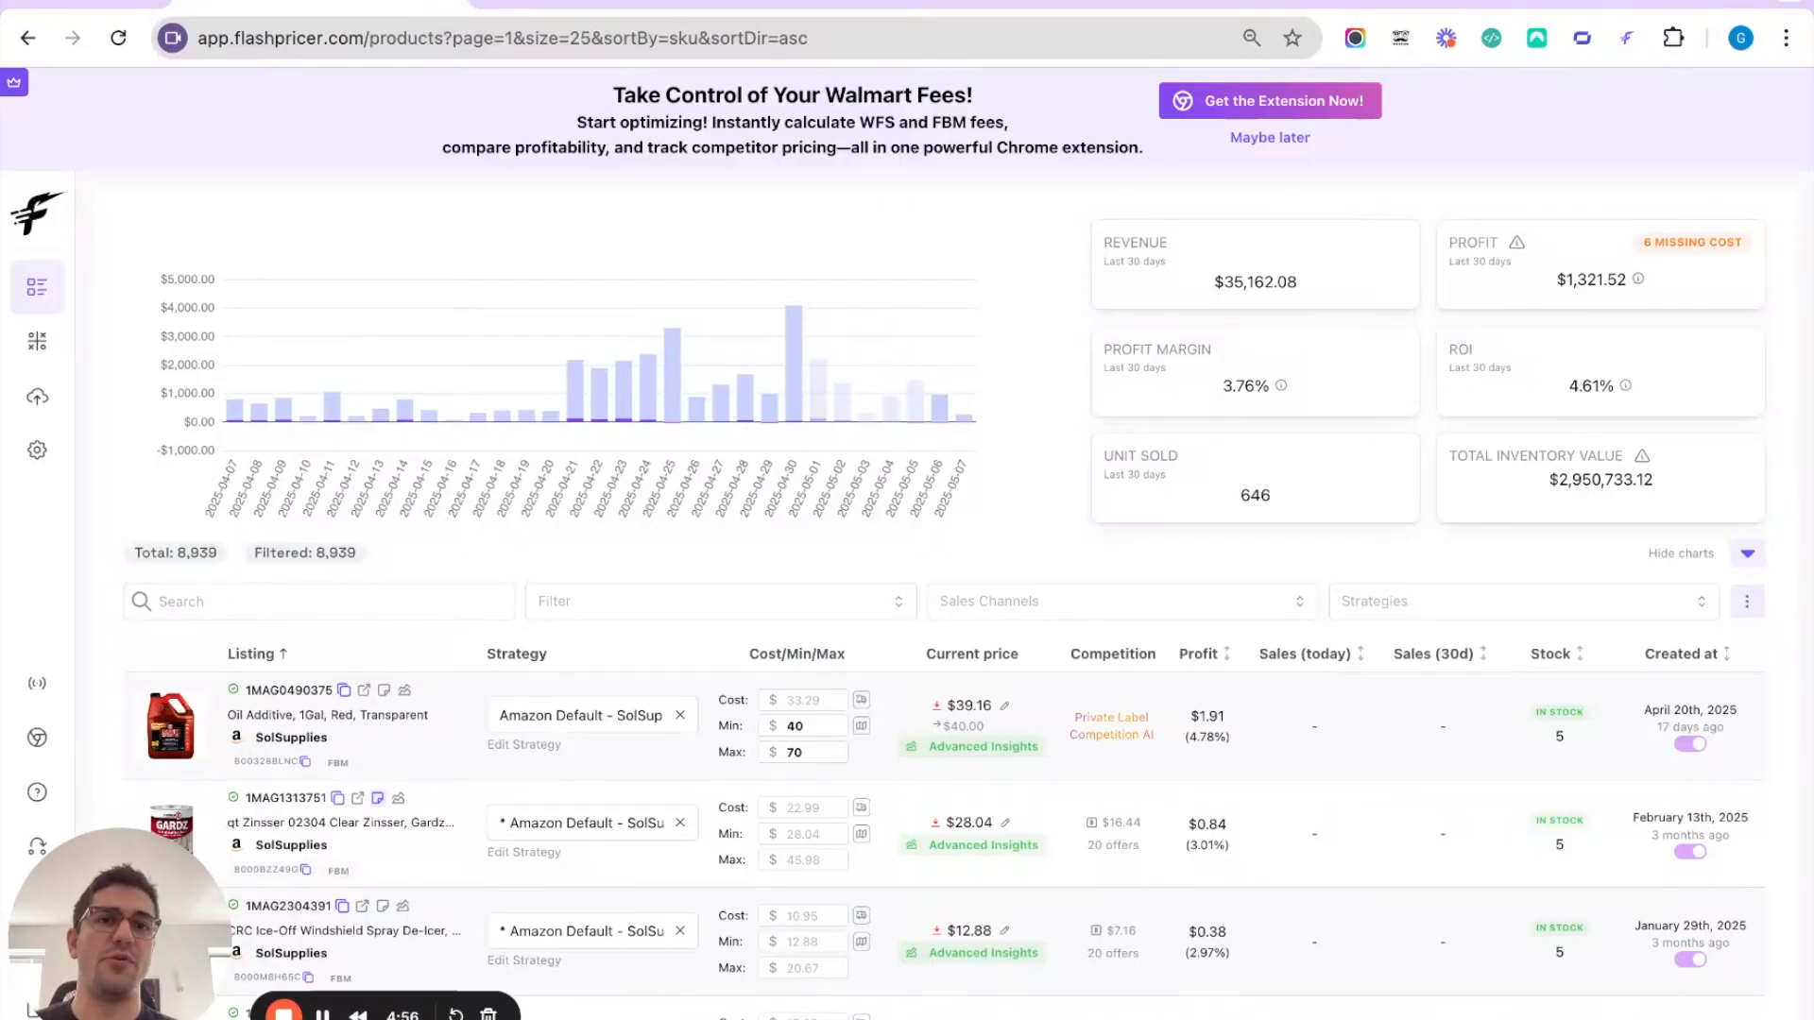
# Open a new hosted CSV integration in the Integrations settings, review its required column headers, and close it without creating an integration.
pyautogui.click(38, 454)
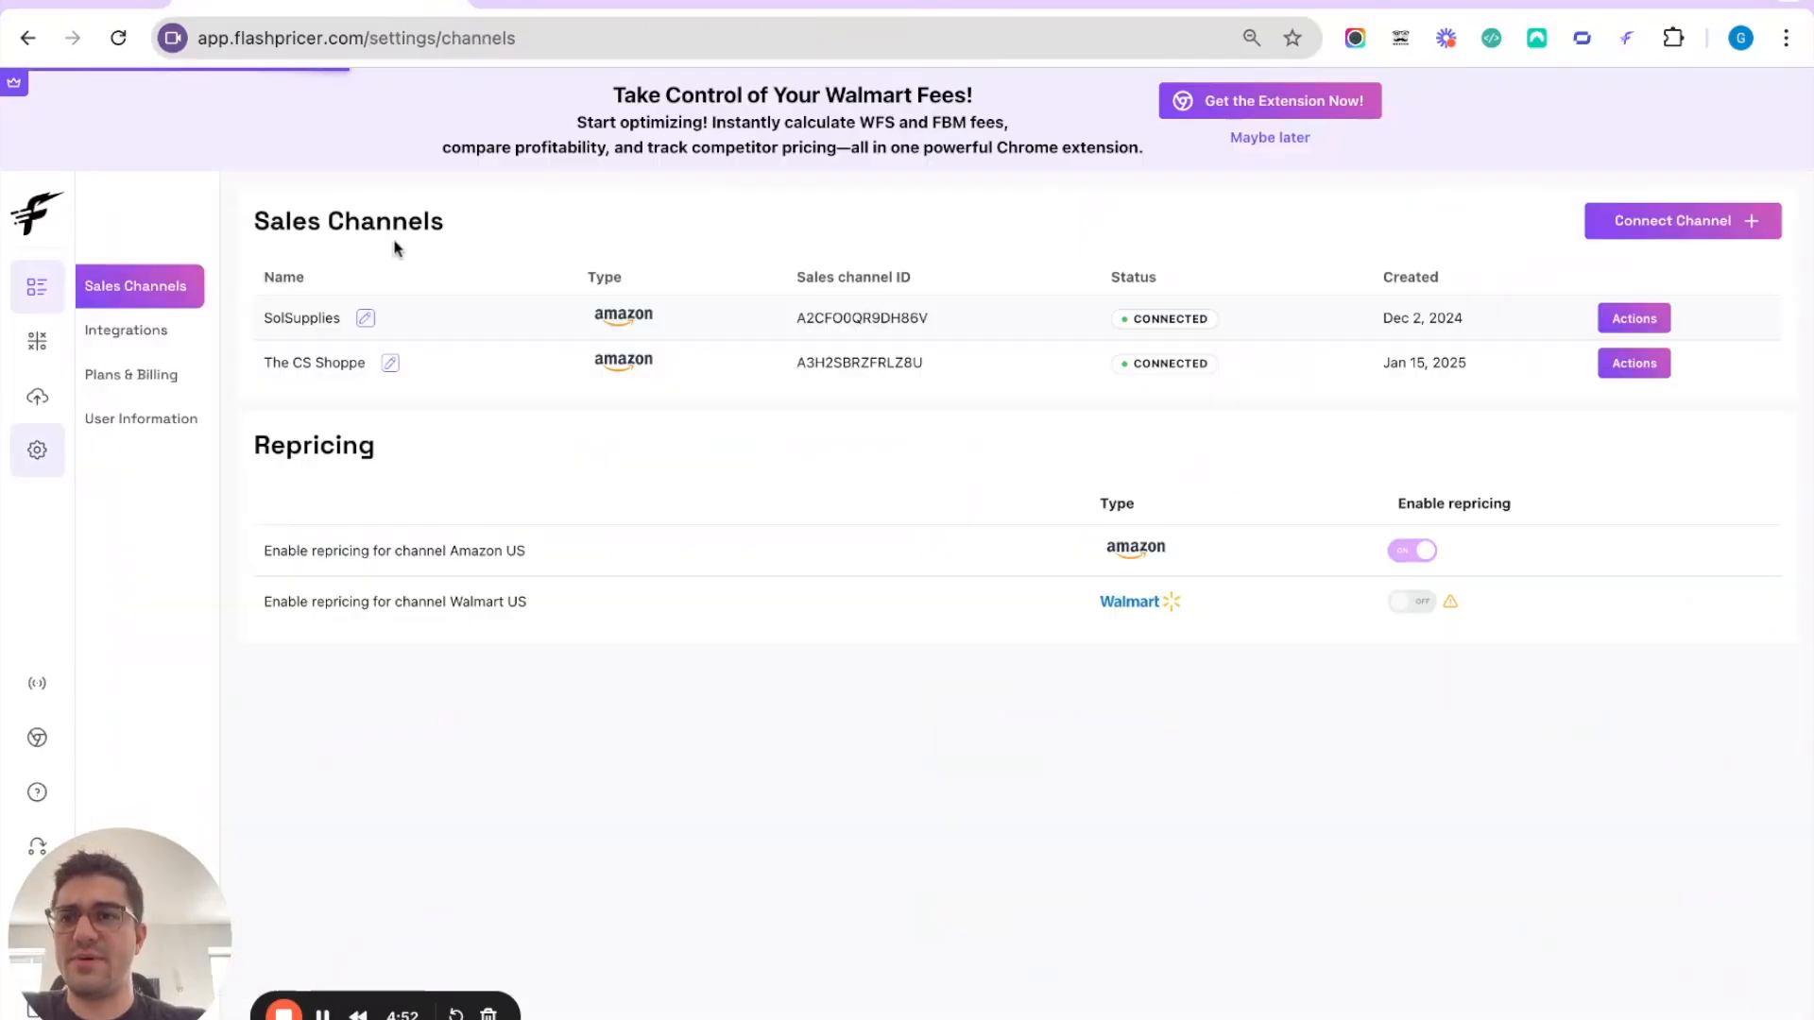
pyautogui.click(149, 337)
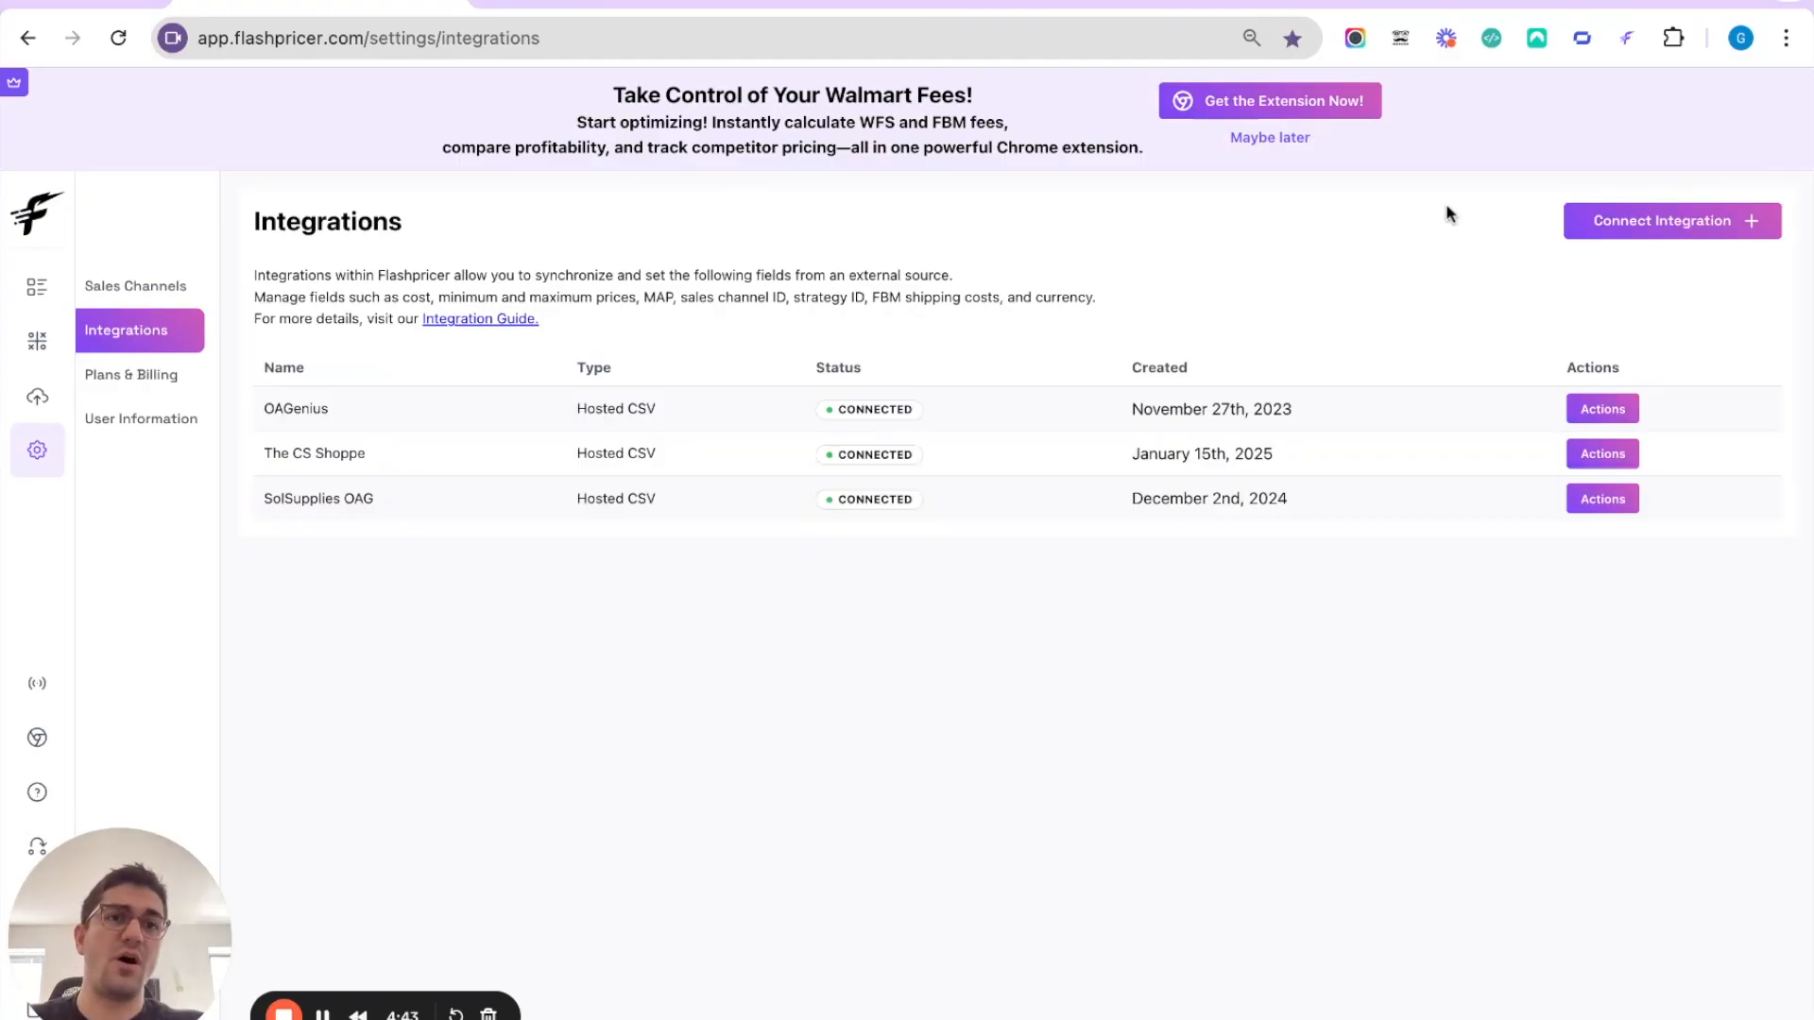
pyautogui.click(1593, 234)
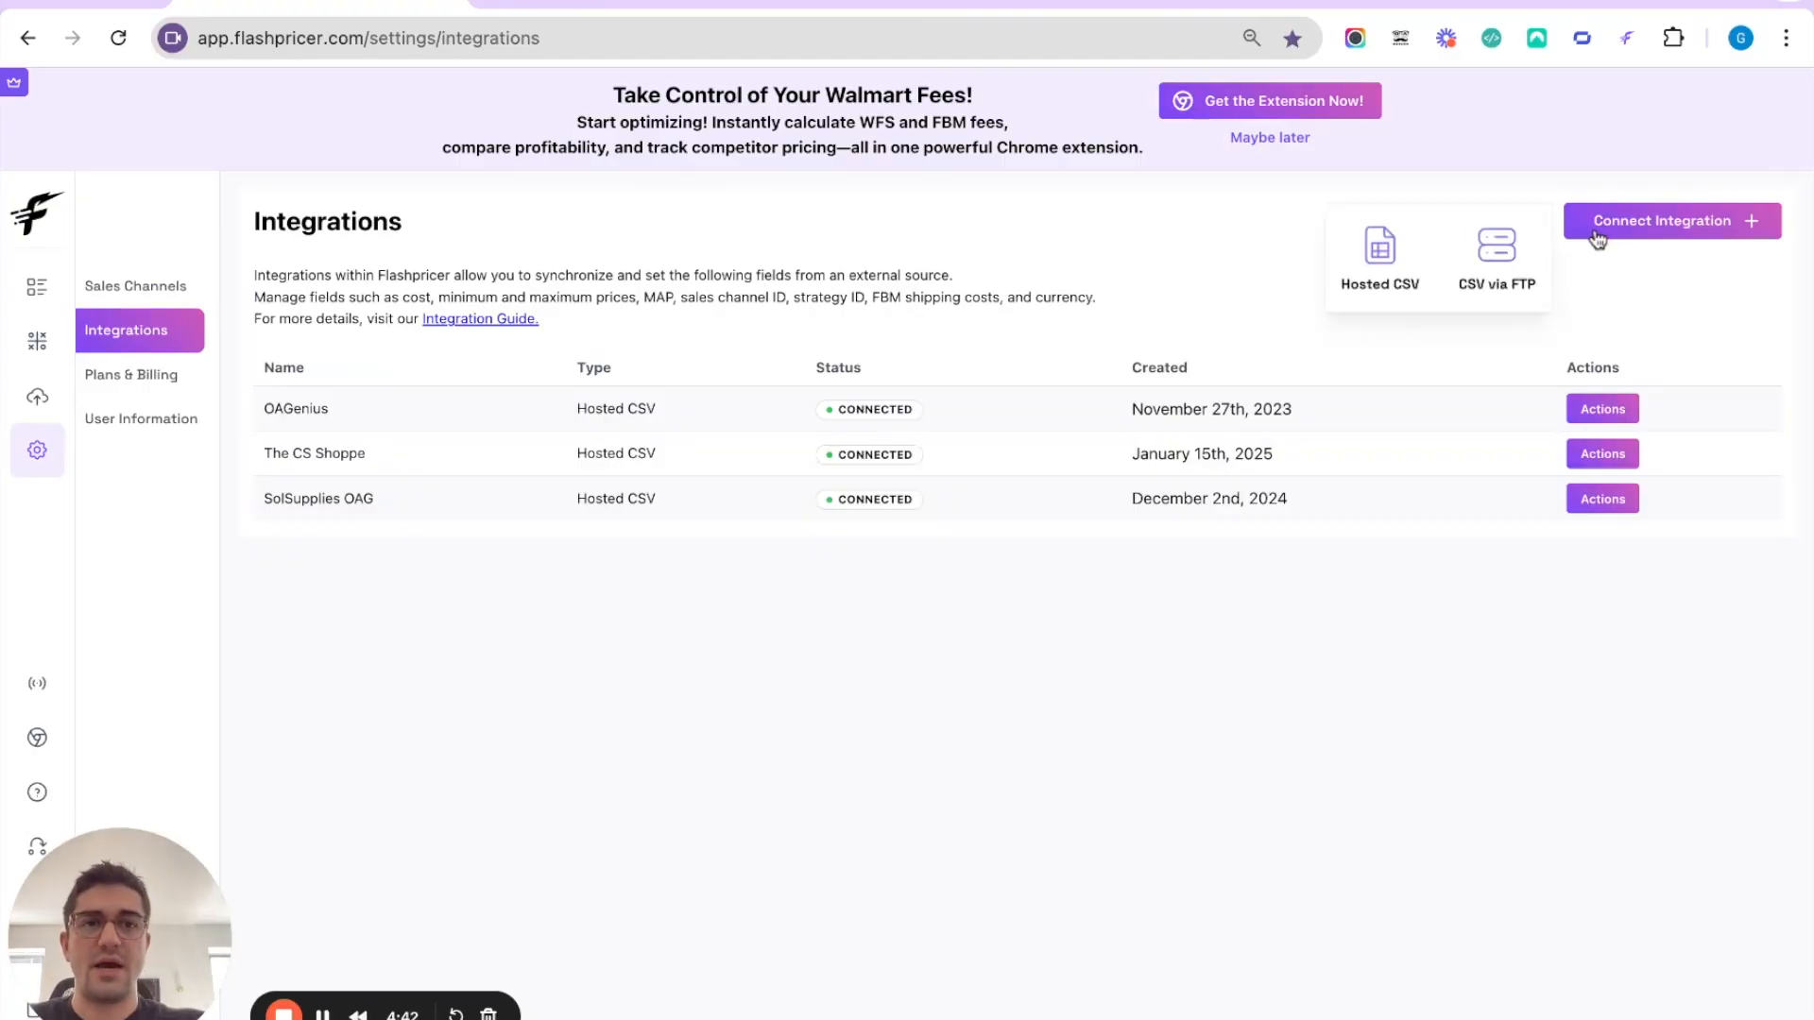
pyautogui.click(1351, 268)
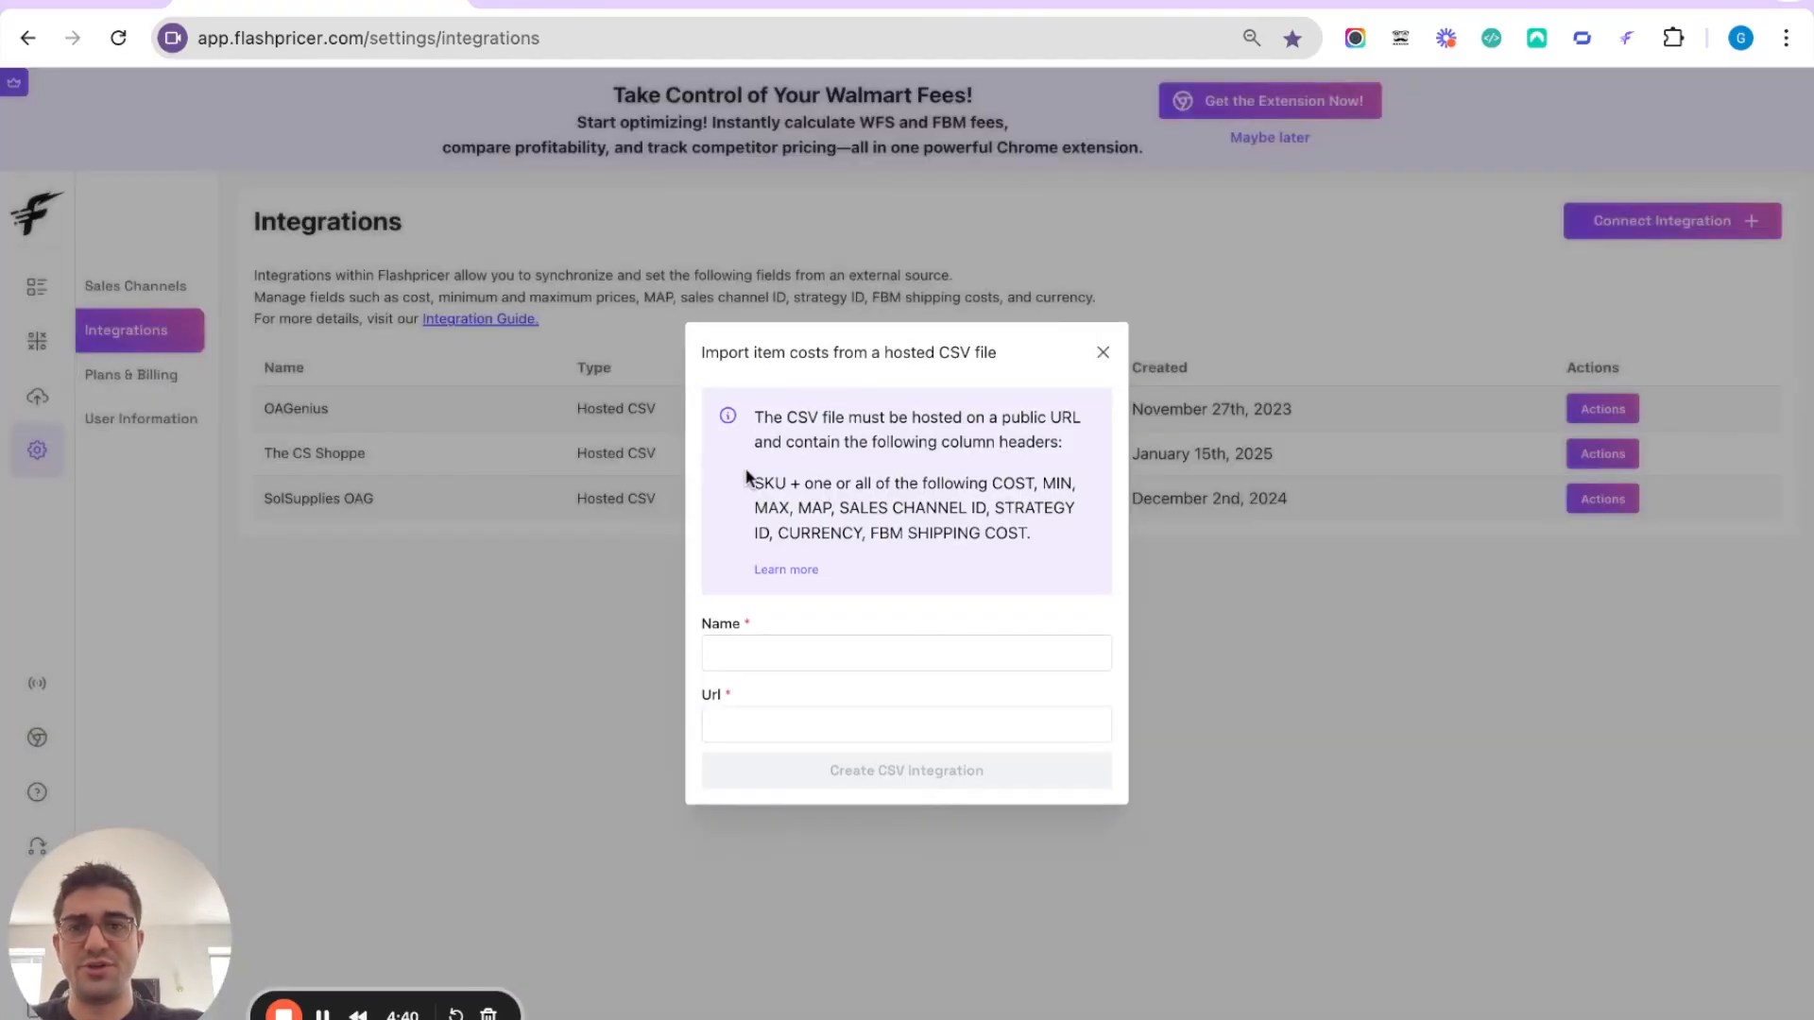
pyautogui.tripleClick(753, 482)
pyautogui.click(1033, 539)
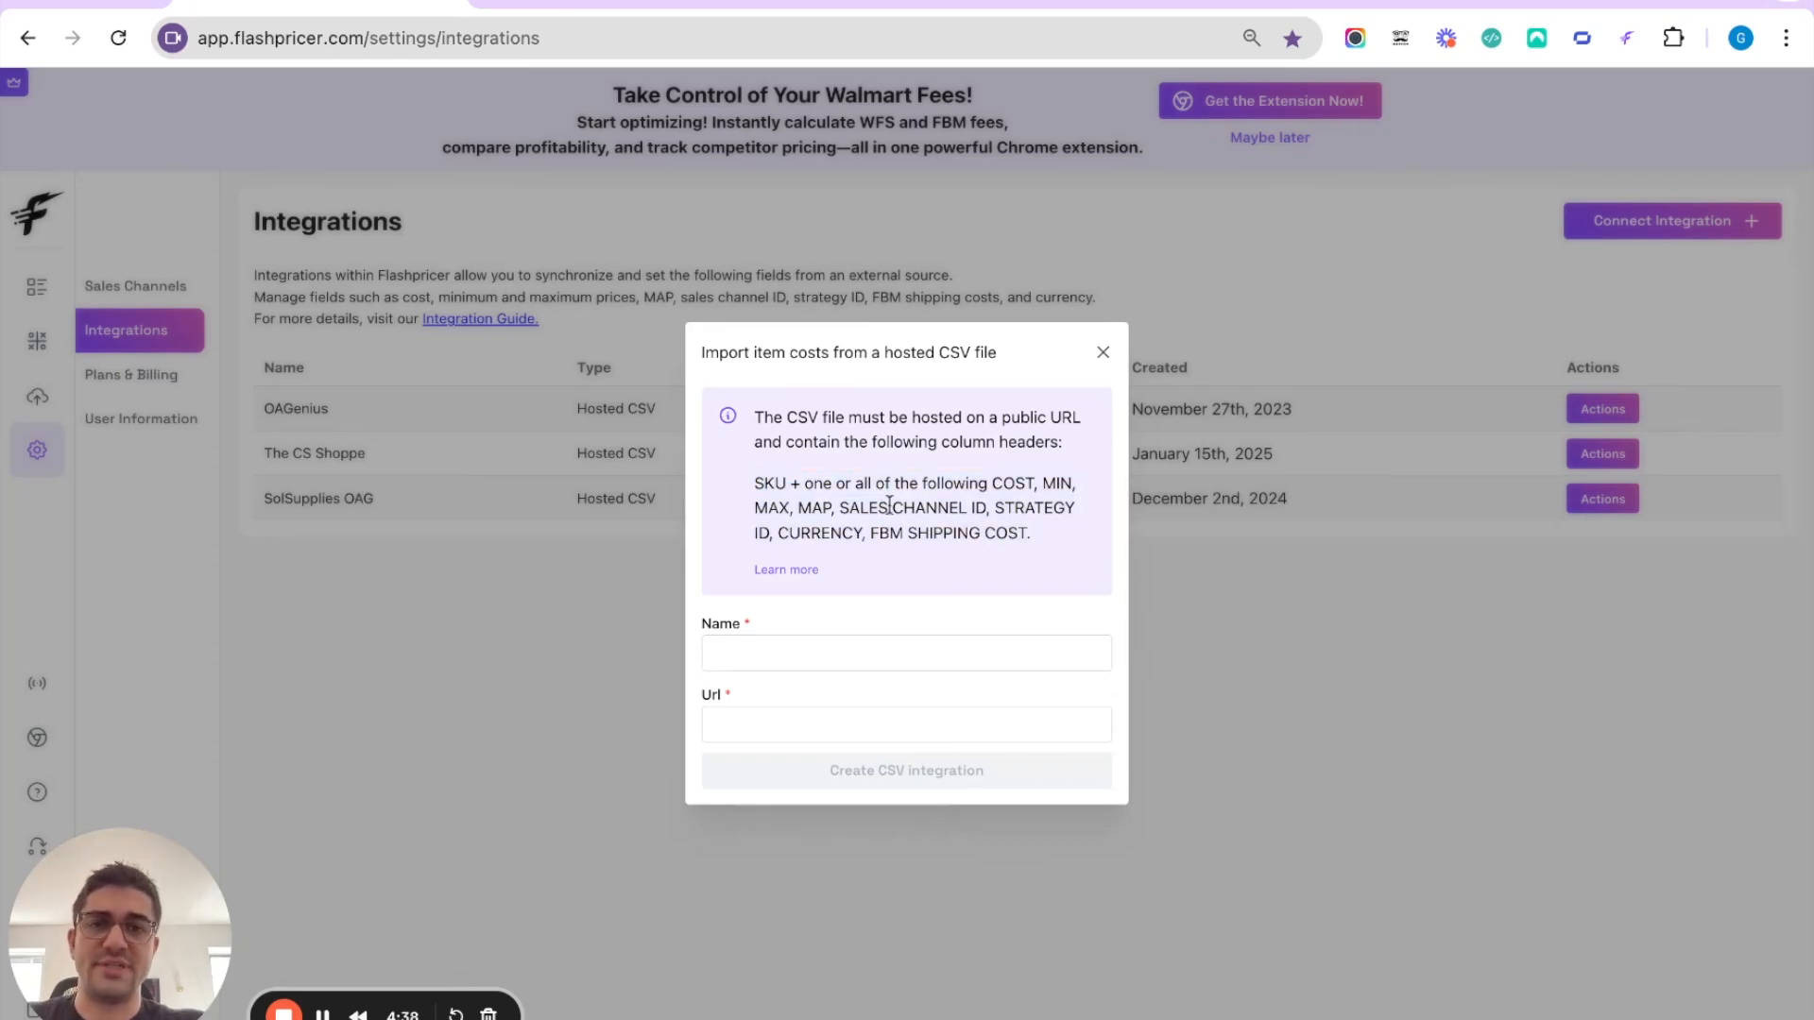
pyautogui.moveTo(756, 510); pyautogui.dragTo(949, 534)
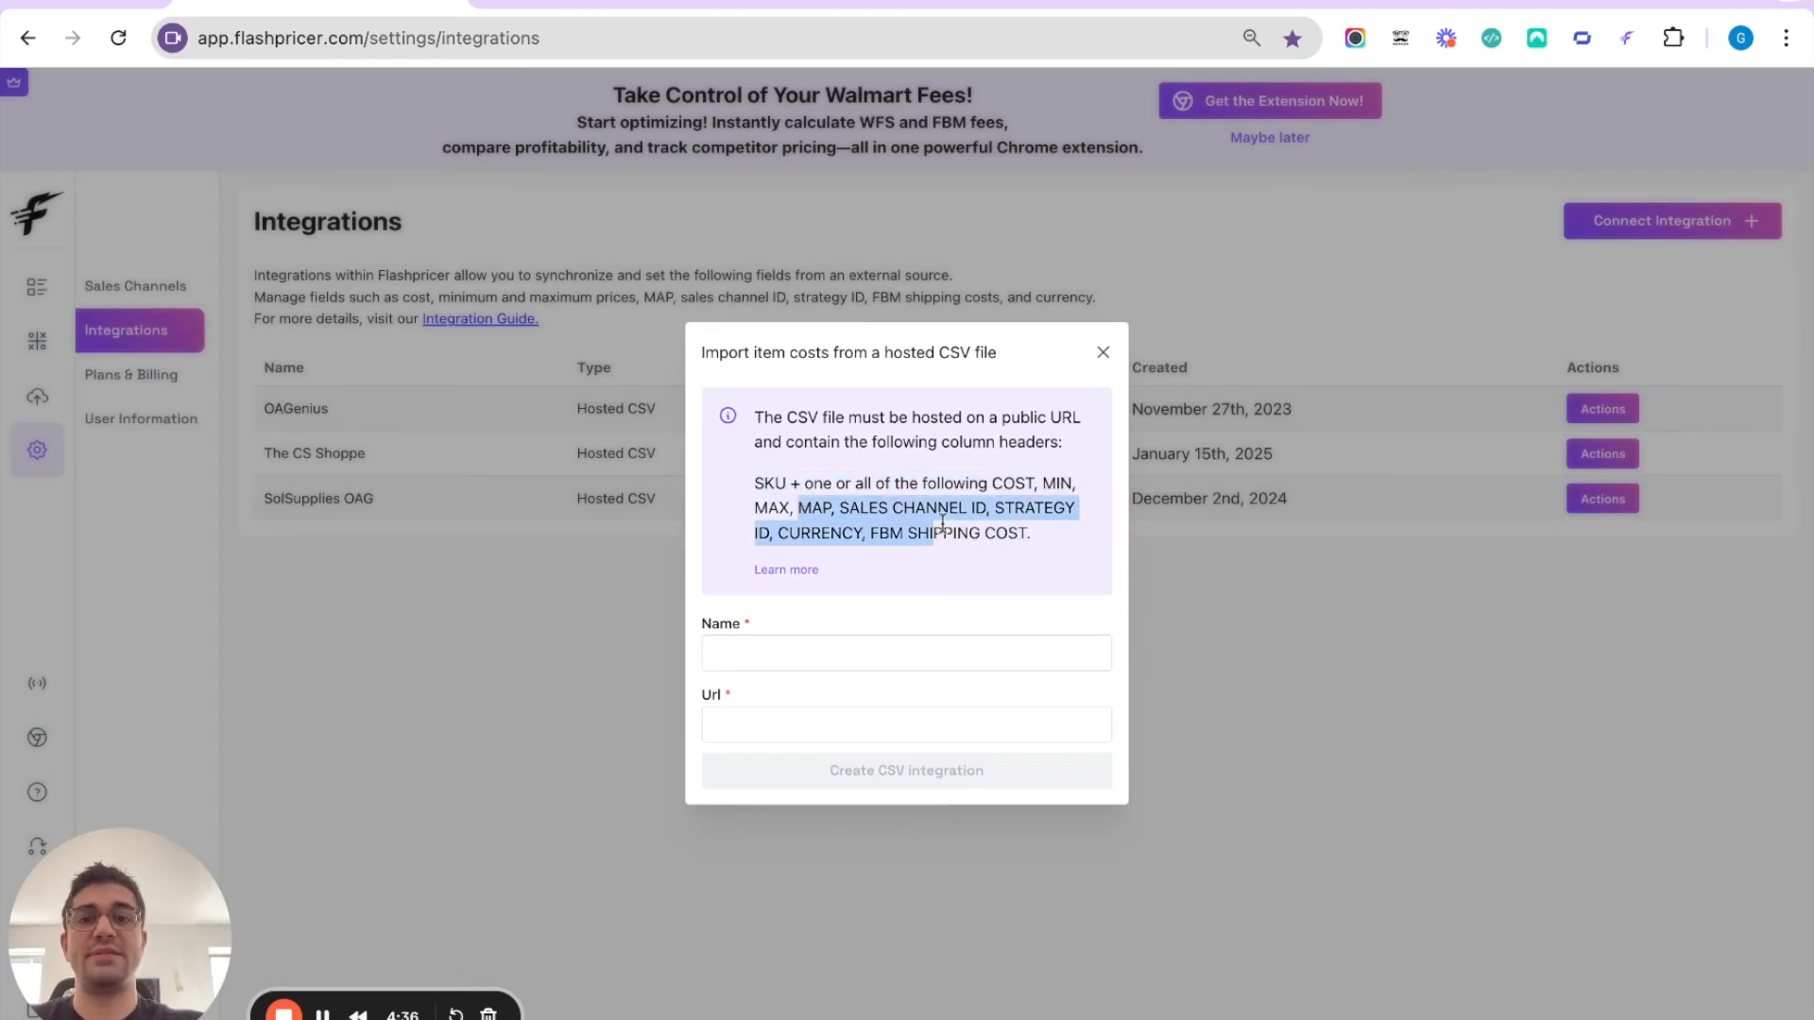
pyautogui.tripleClick(1051, 531)
pyautogui.click(1052, 531)
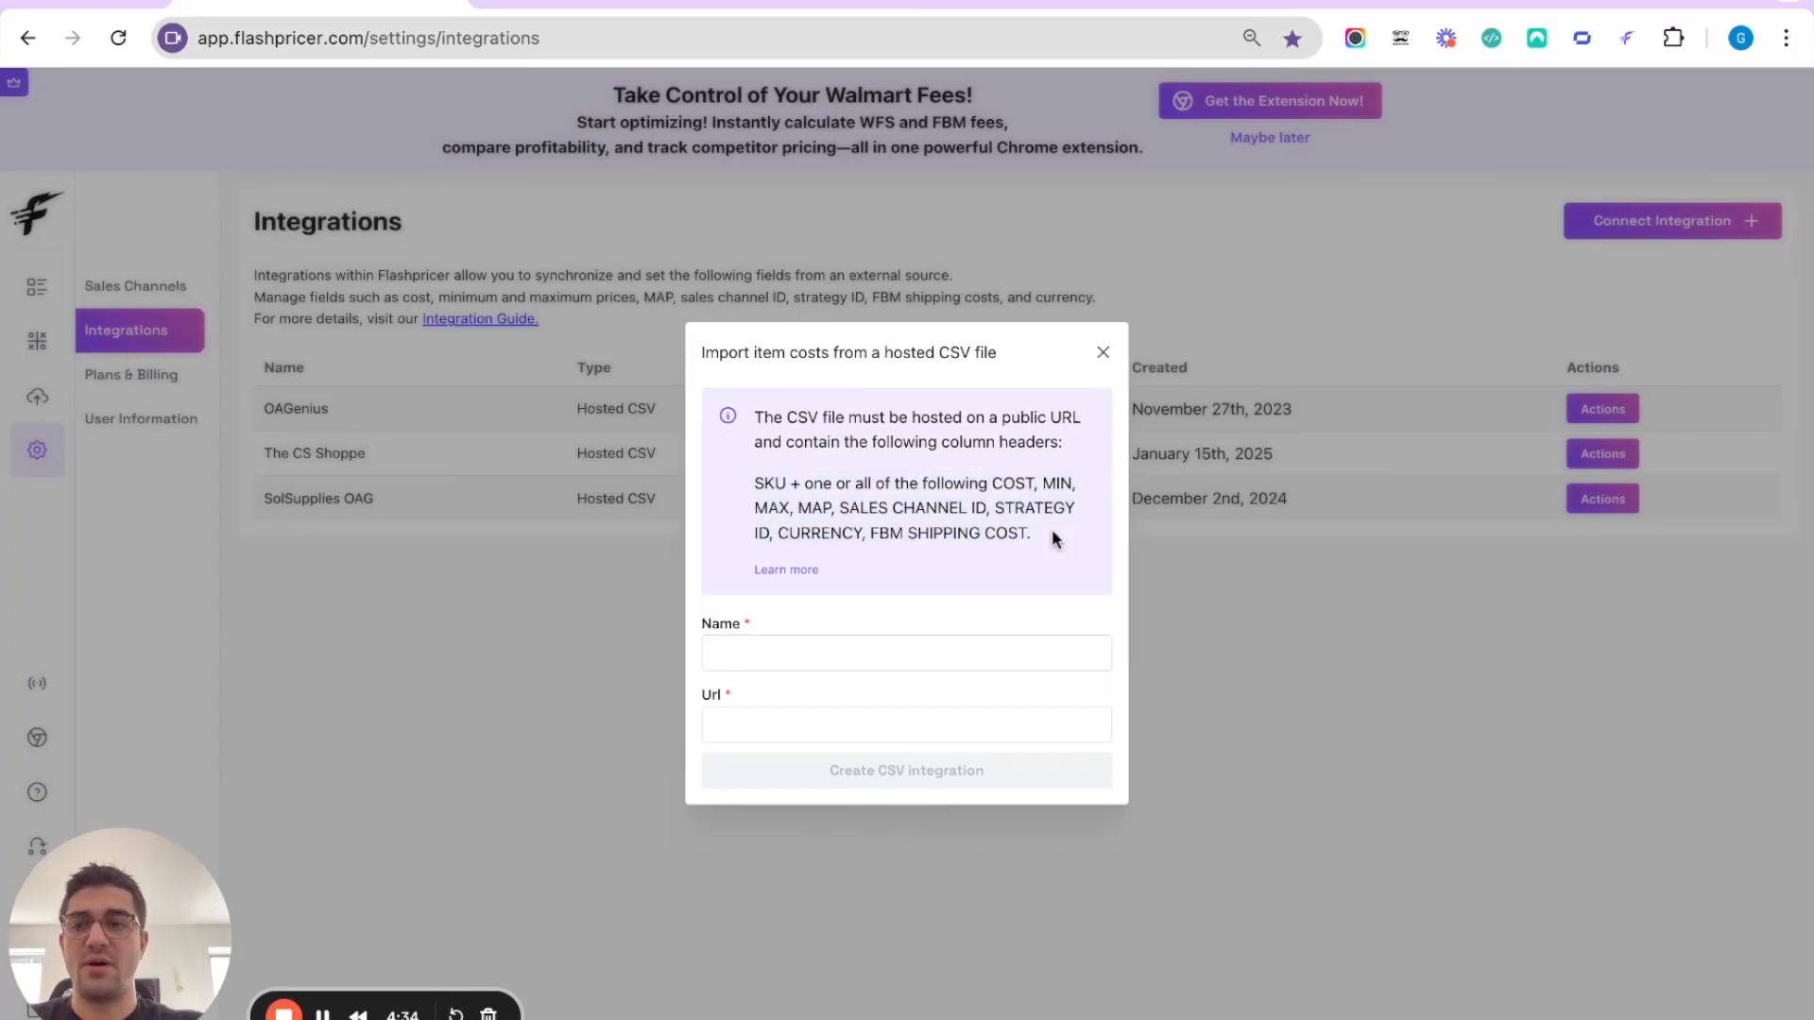
pyautogui.click(1104, 355)
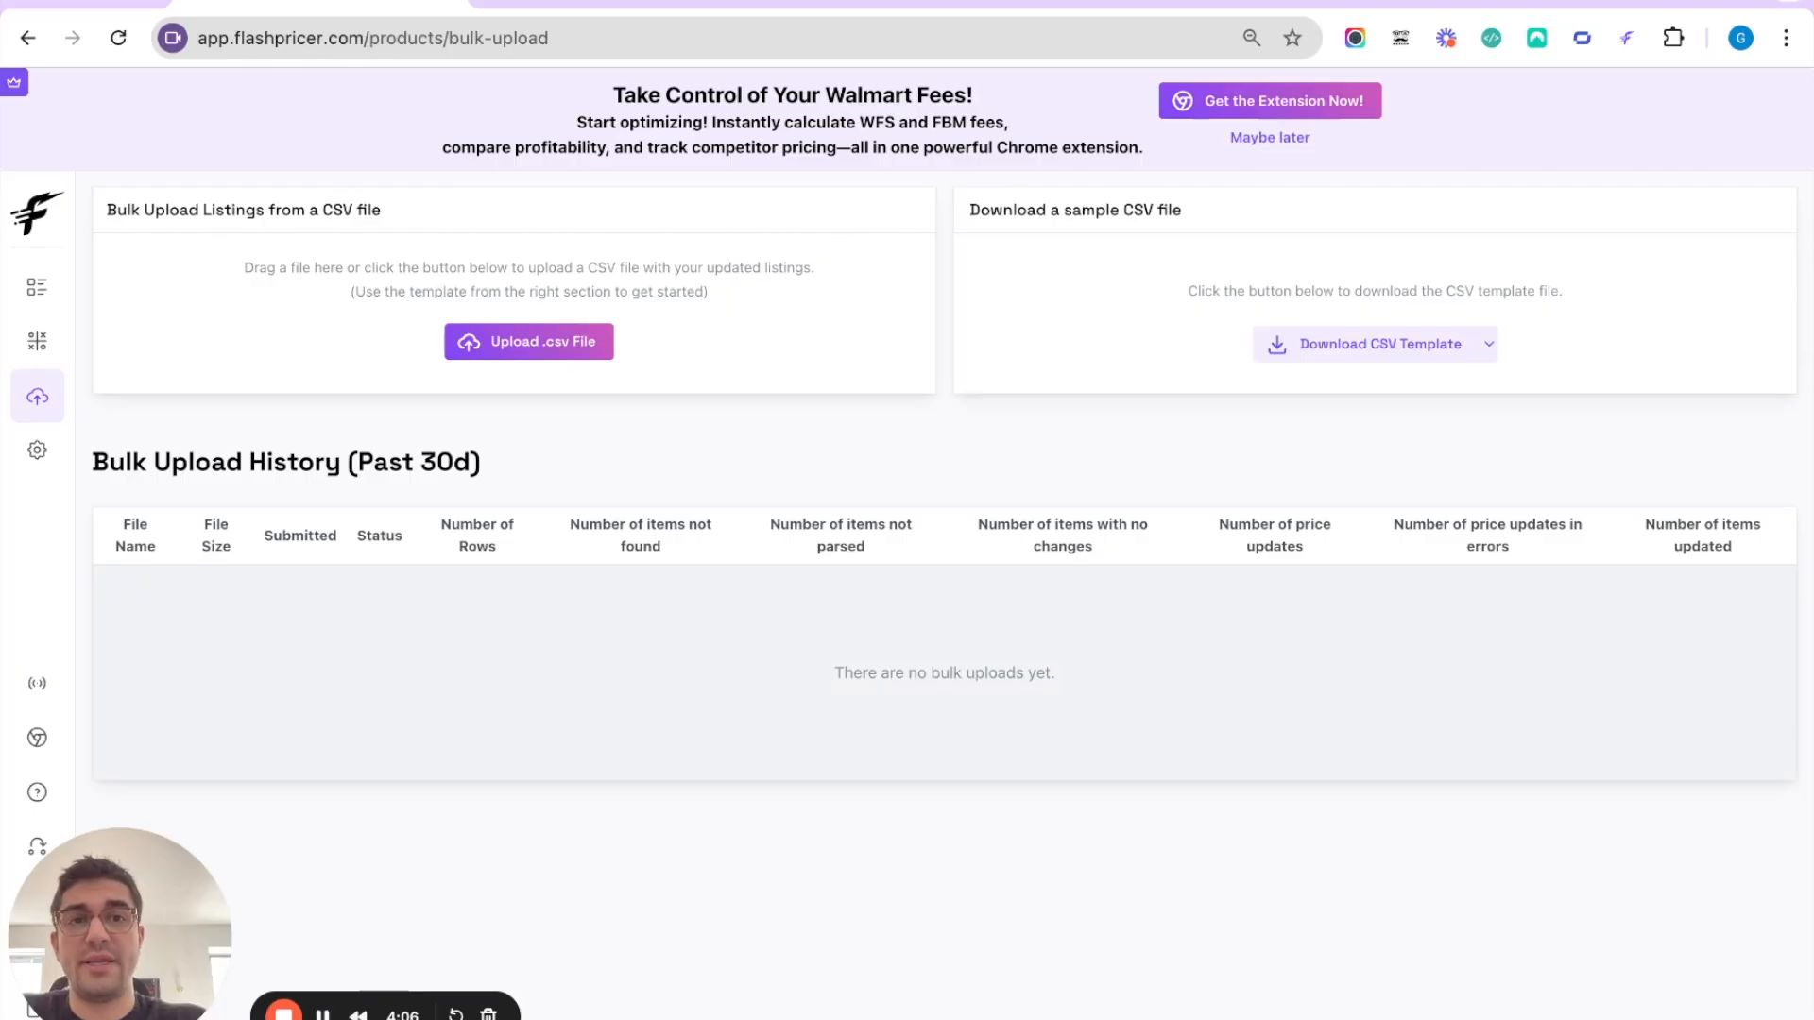
# View the CSV template download options for bulk uploading listings without downloading a file.
pyautogui.click(1489, 355)
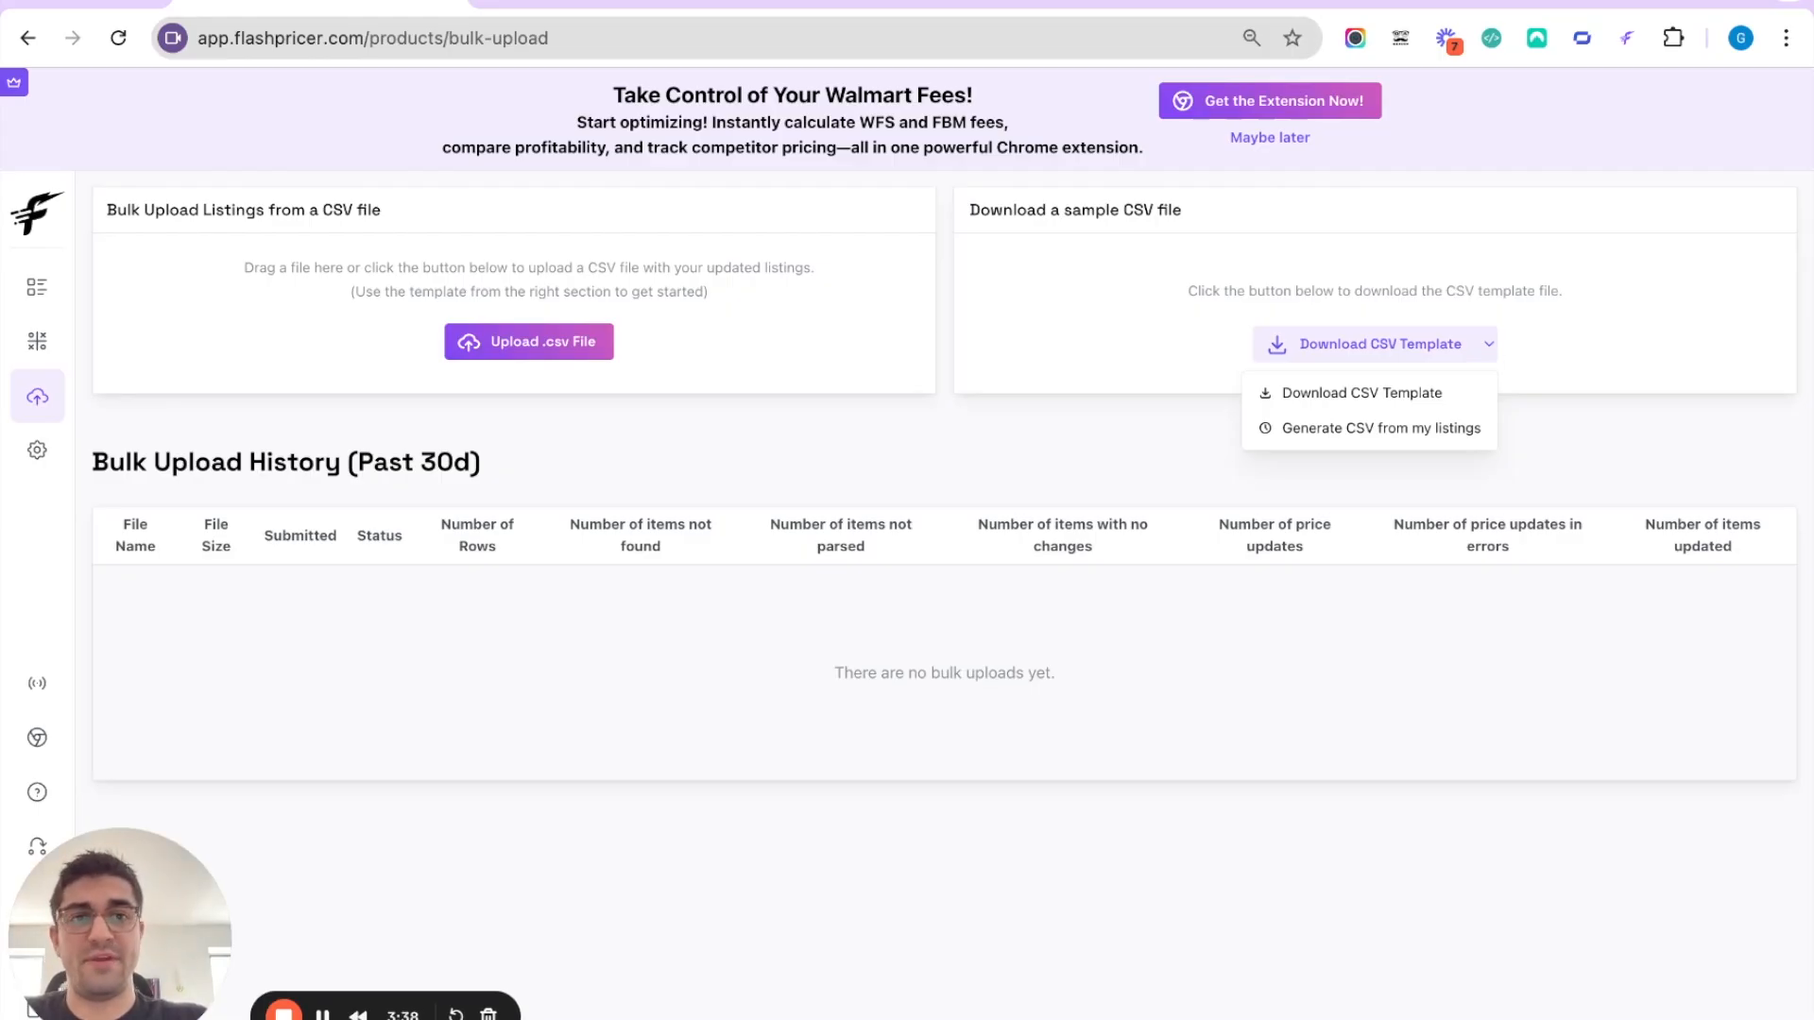
pyautogui.click(964, 397)
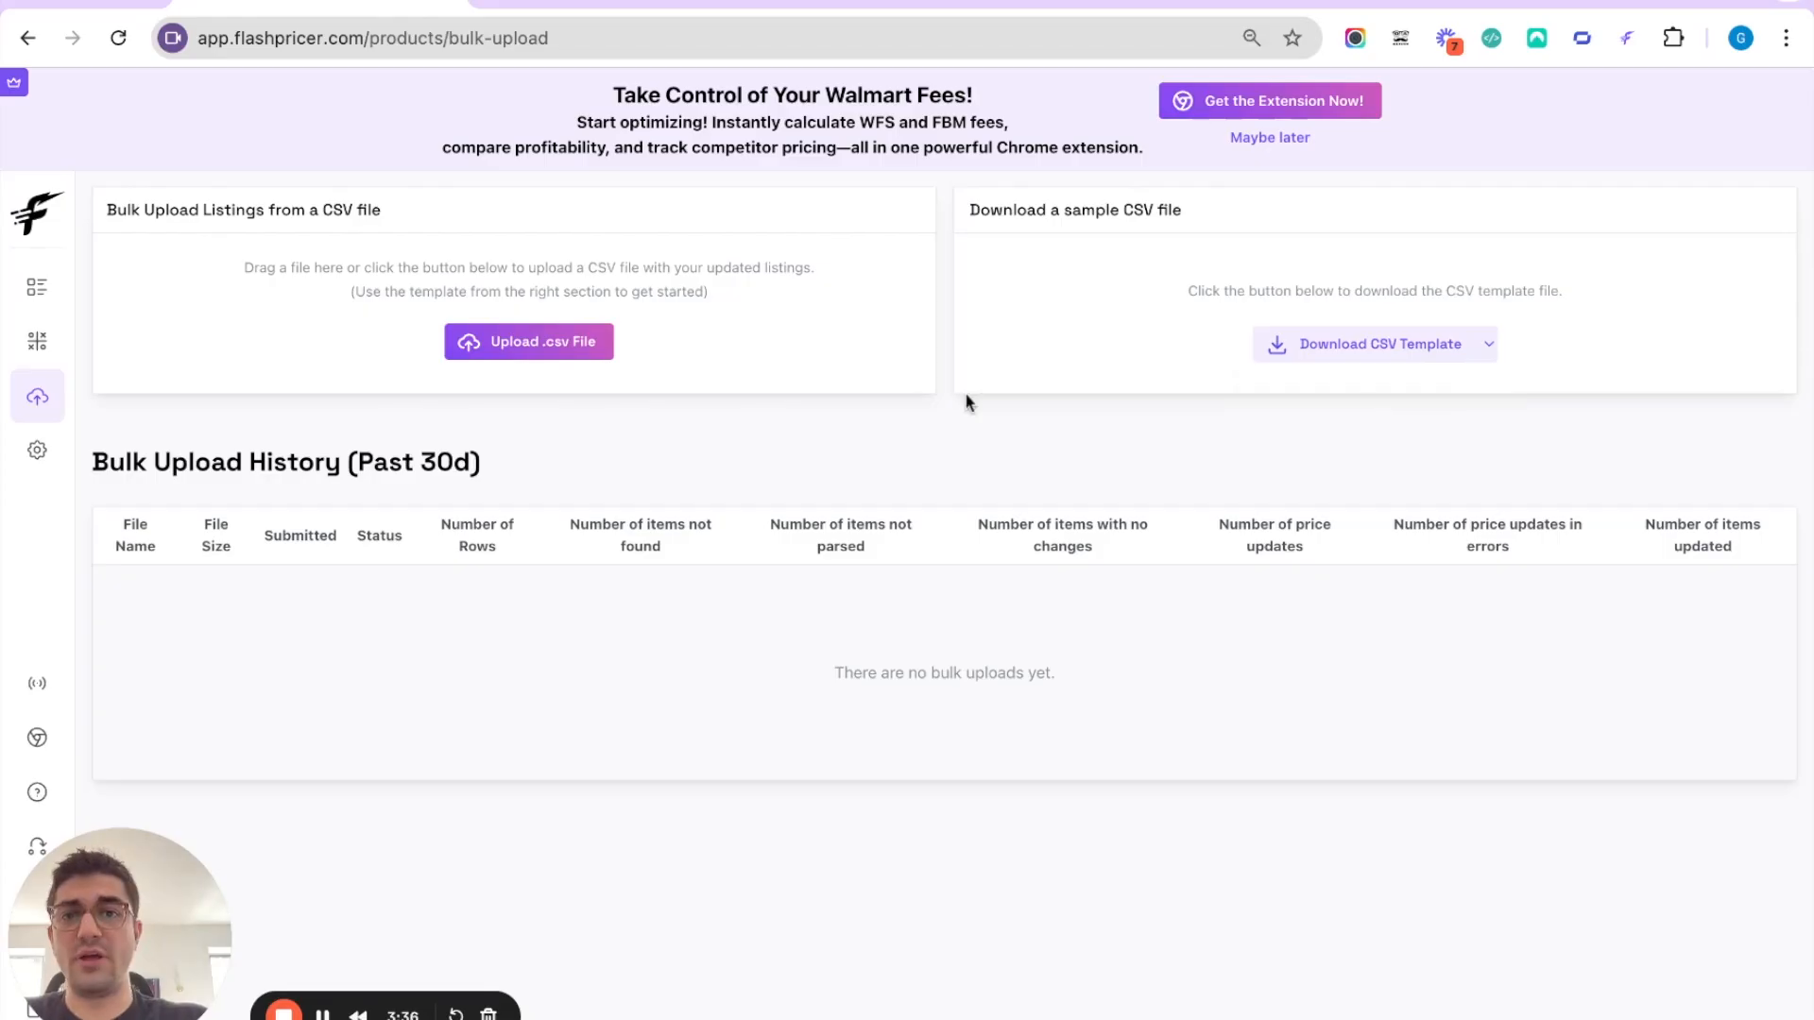
# Return to the product listings and filter them by In buybox.
pyautogui.click(34, 289)
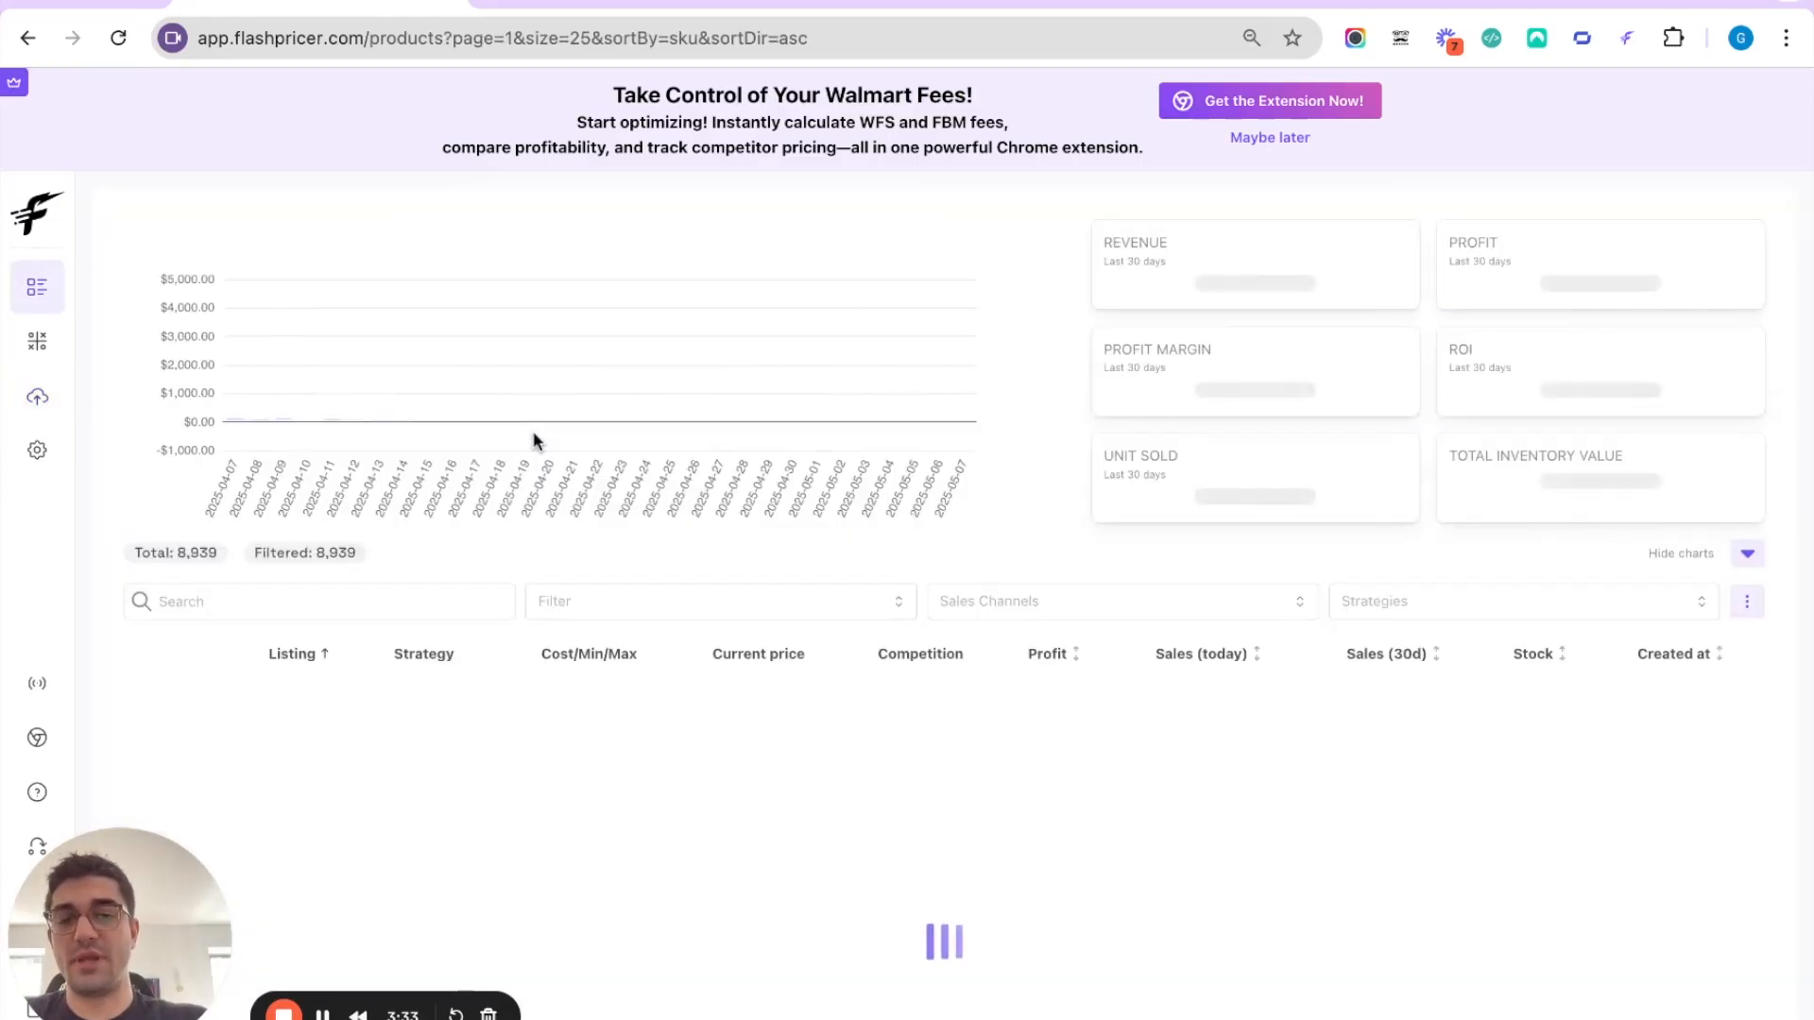
pyautogui.click(738, 594)
pyautogui.write('in buy')
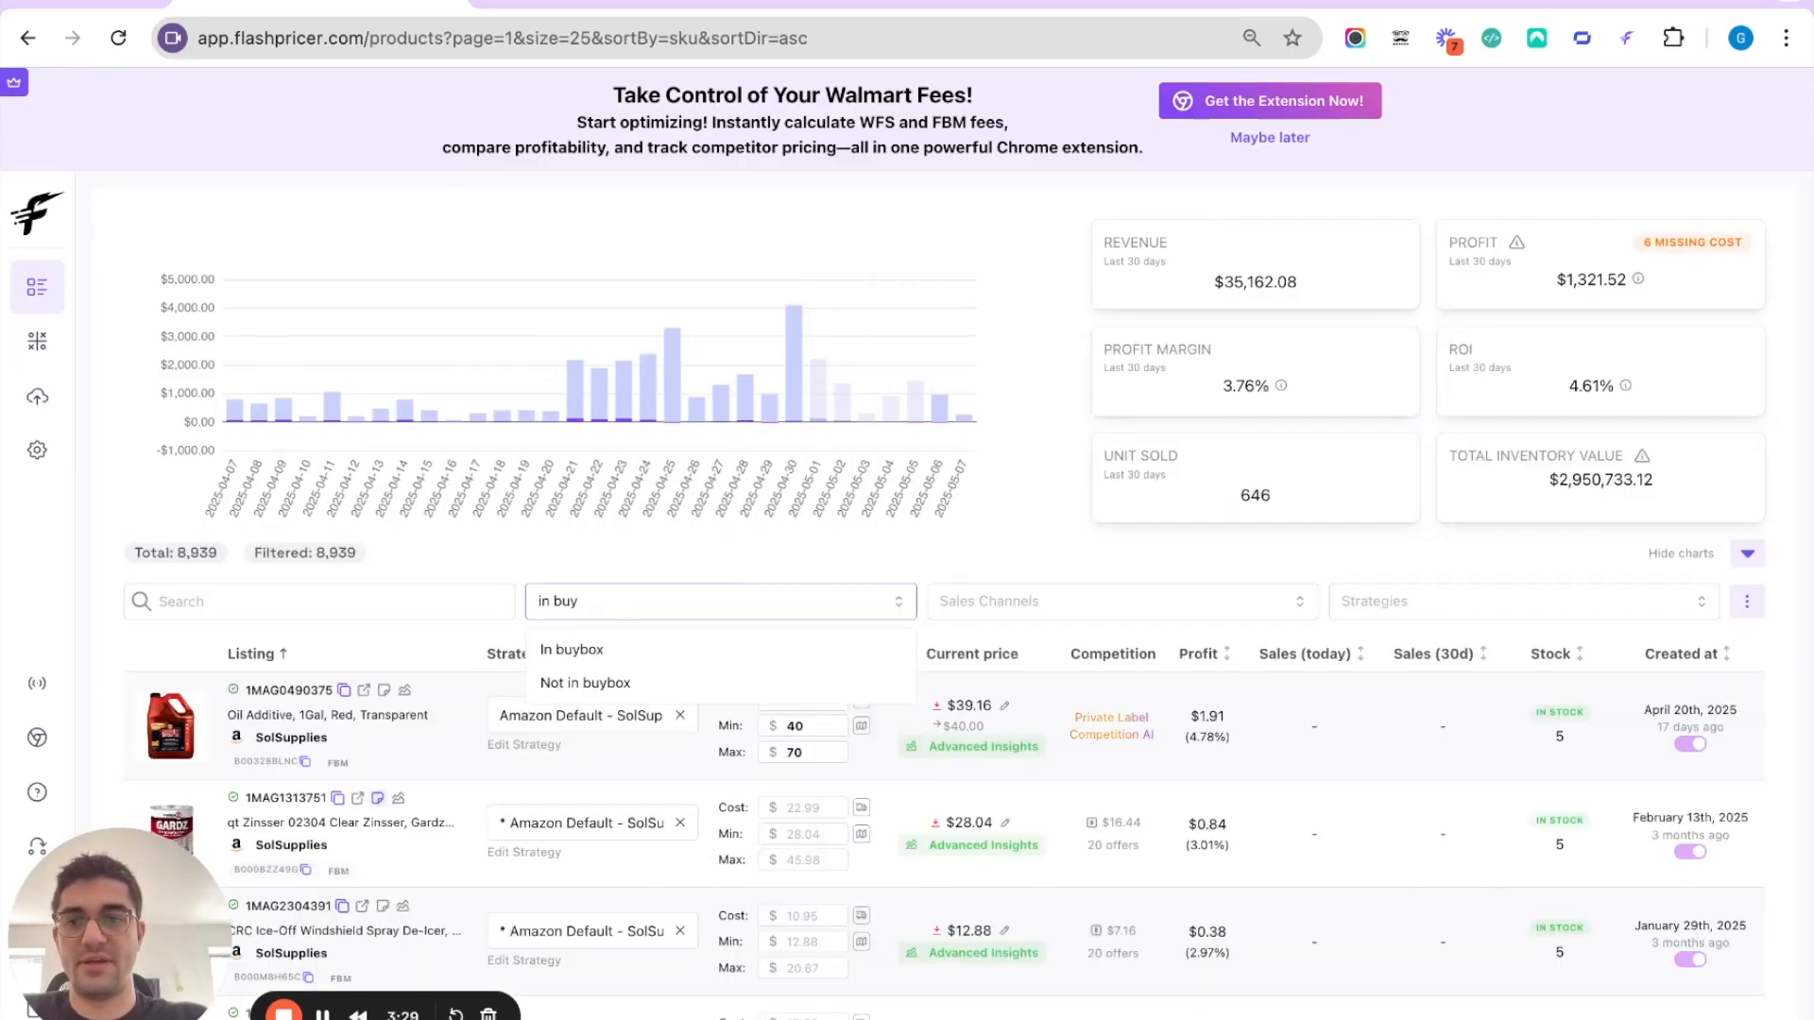
pyautogui.press('Return')
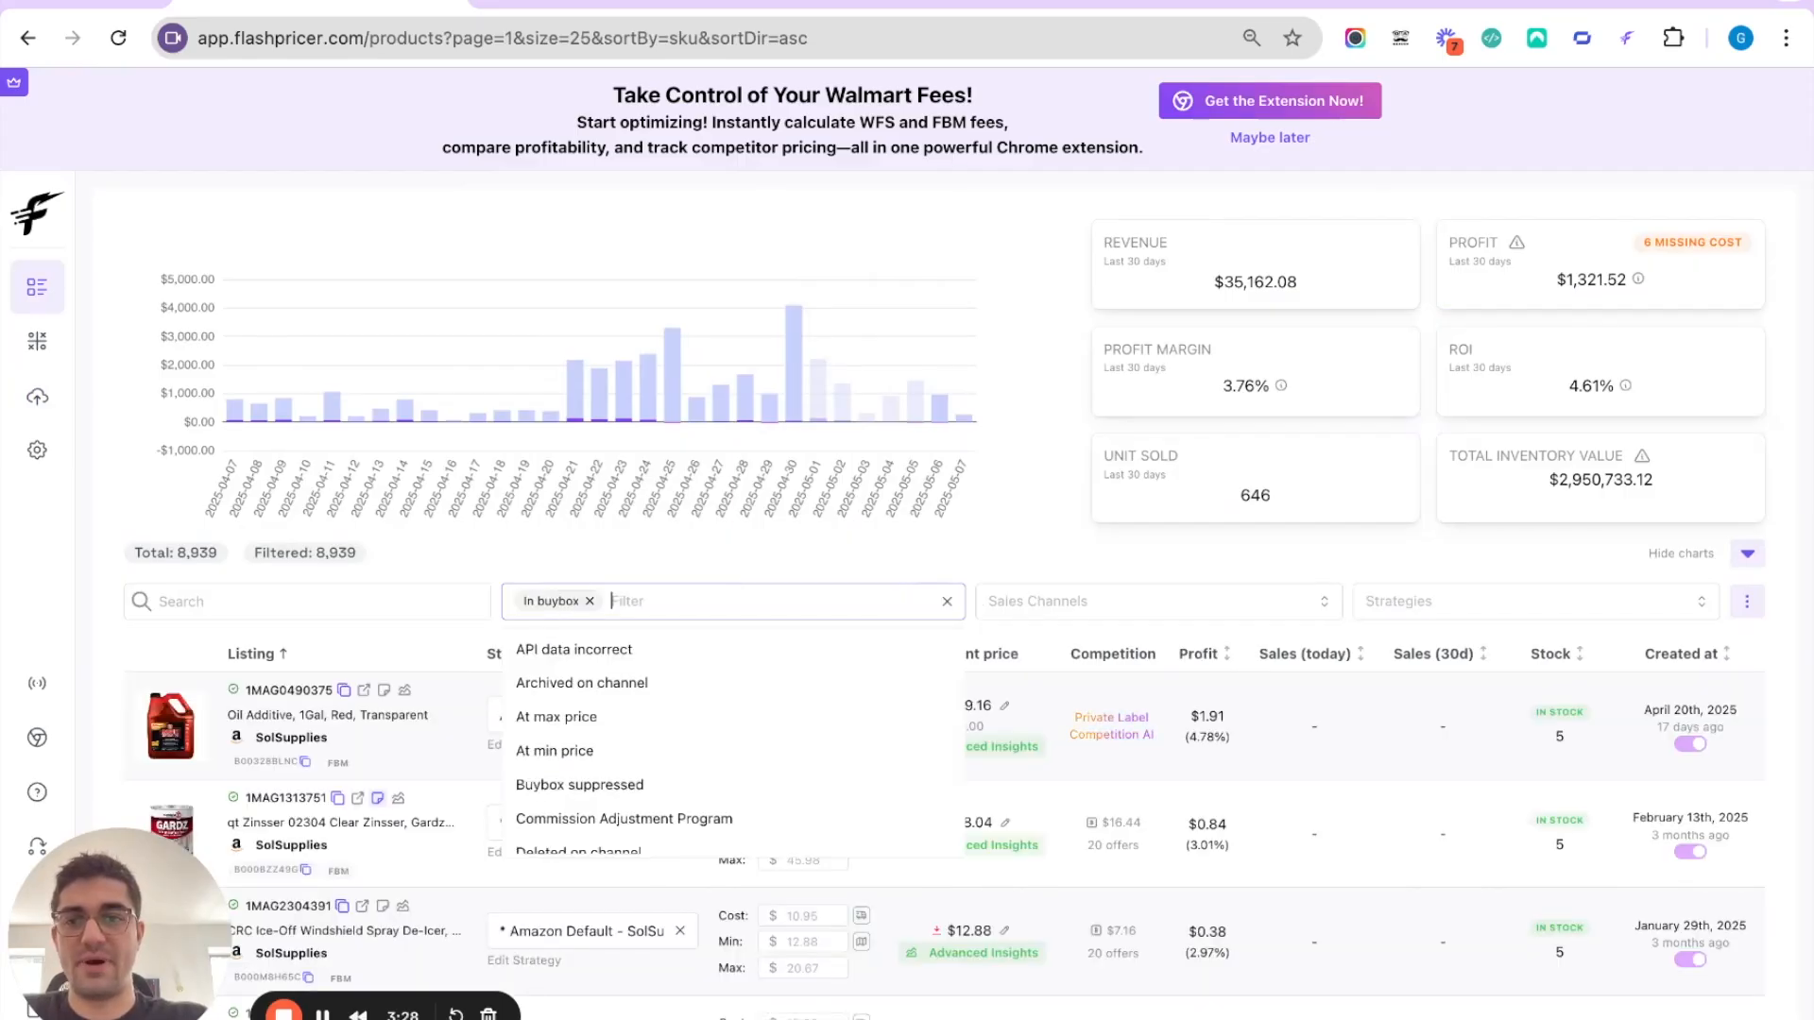
pyautogui.click(824, 553)
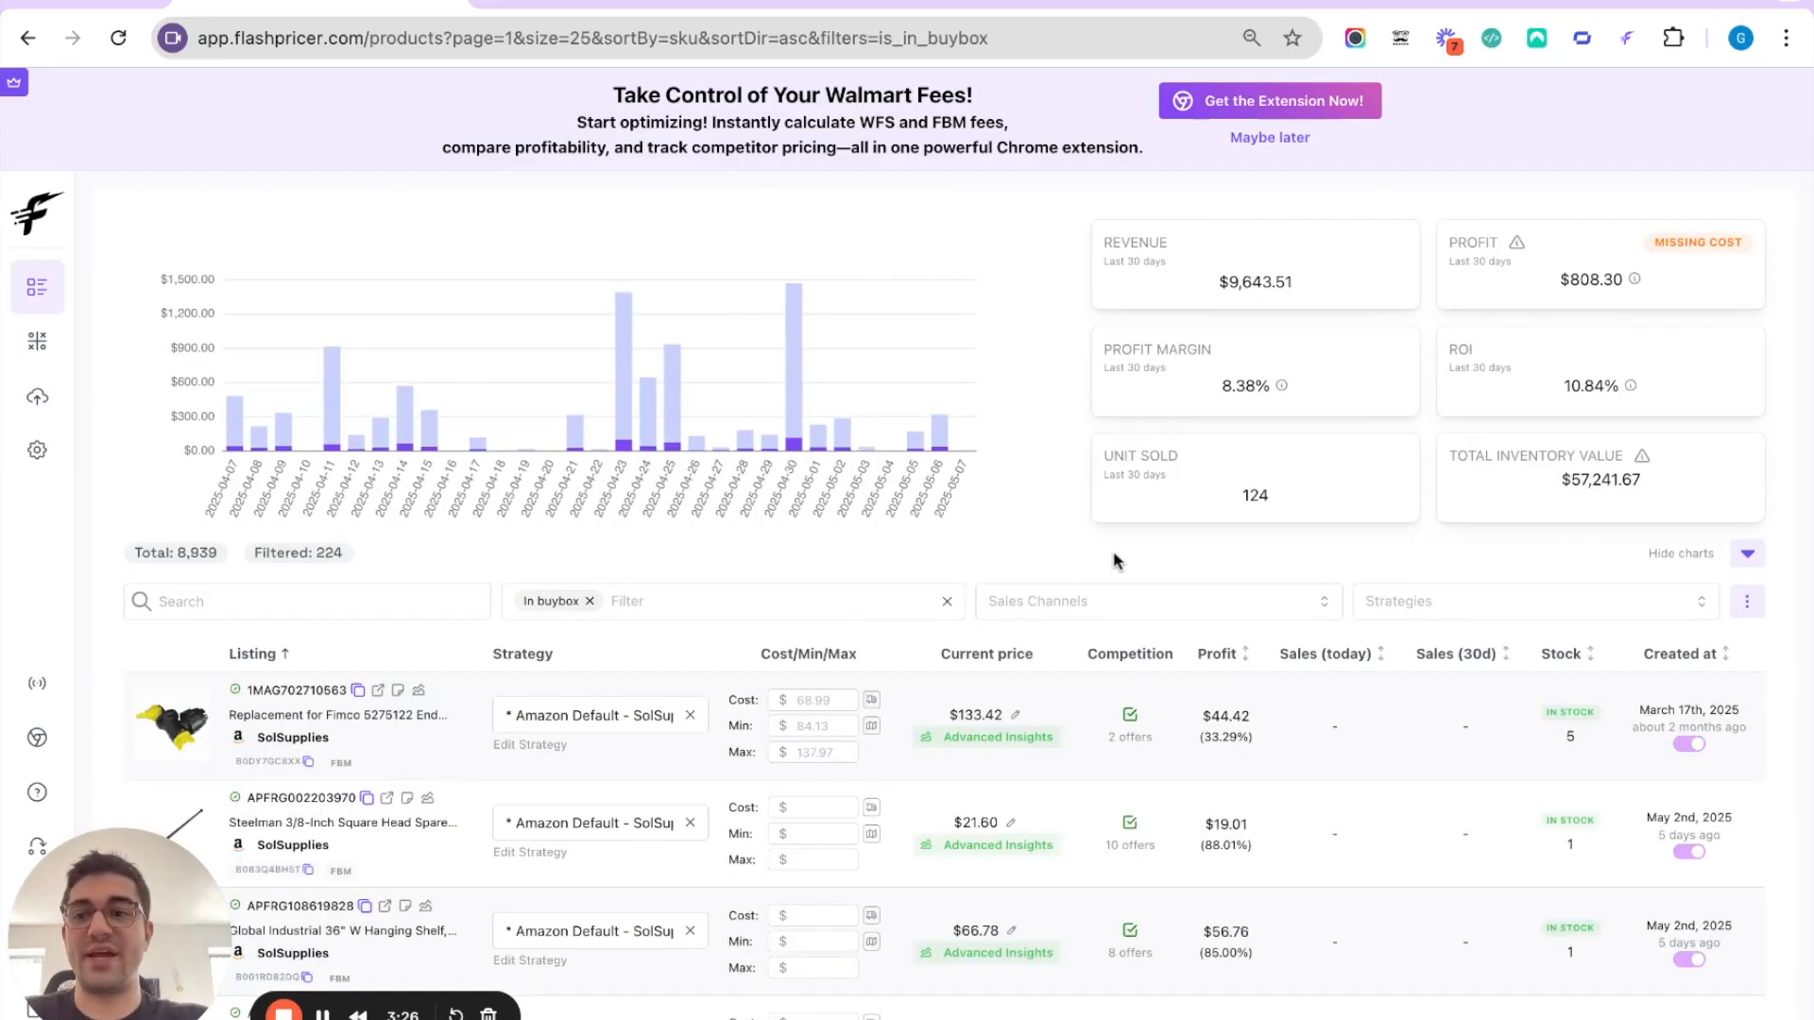
# Export the In buybox listings to CSV and download the generated export file.
pyautogui.click(1747, 601)
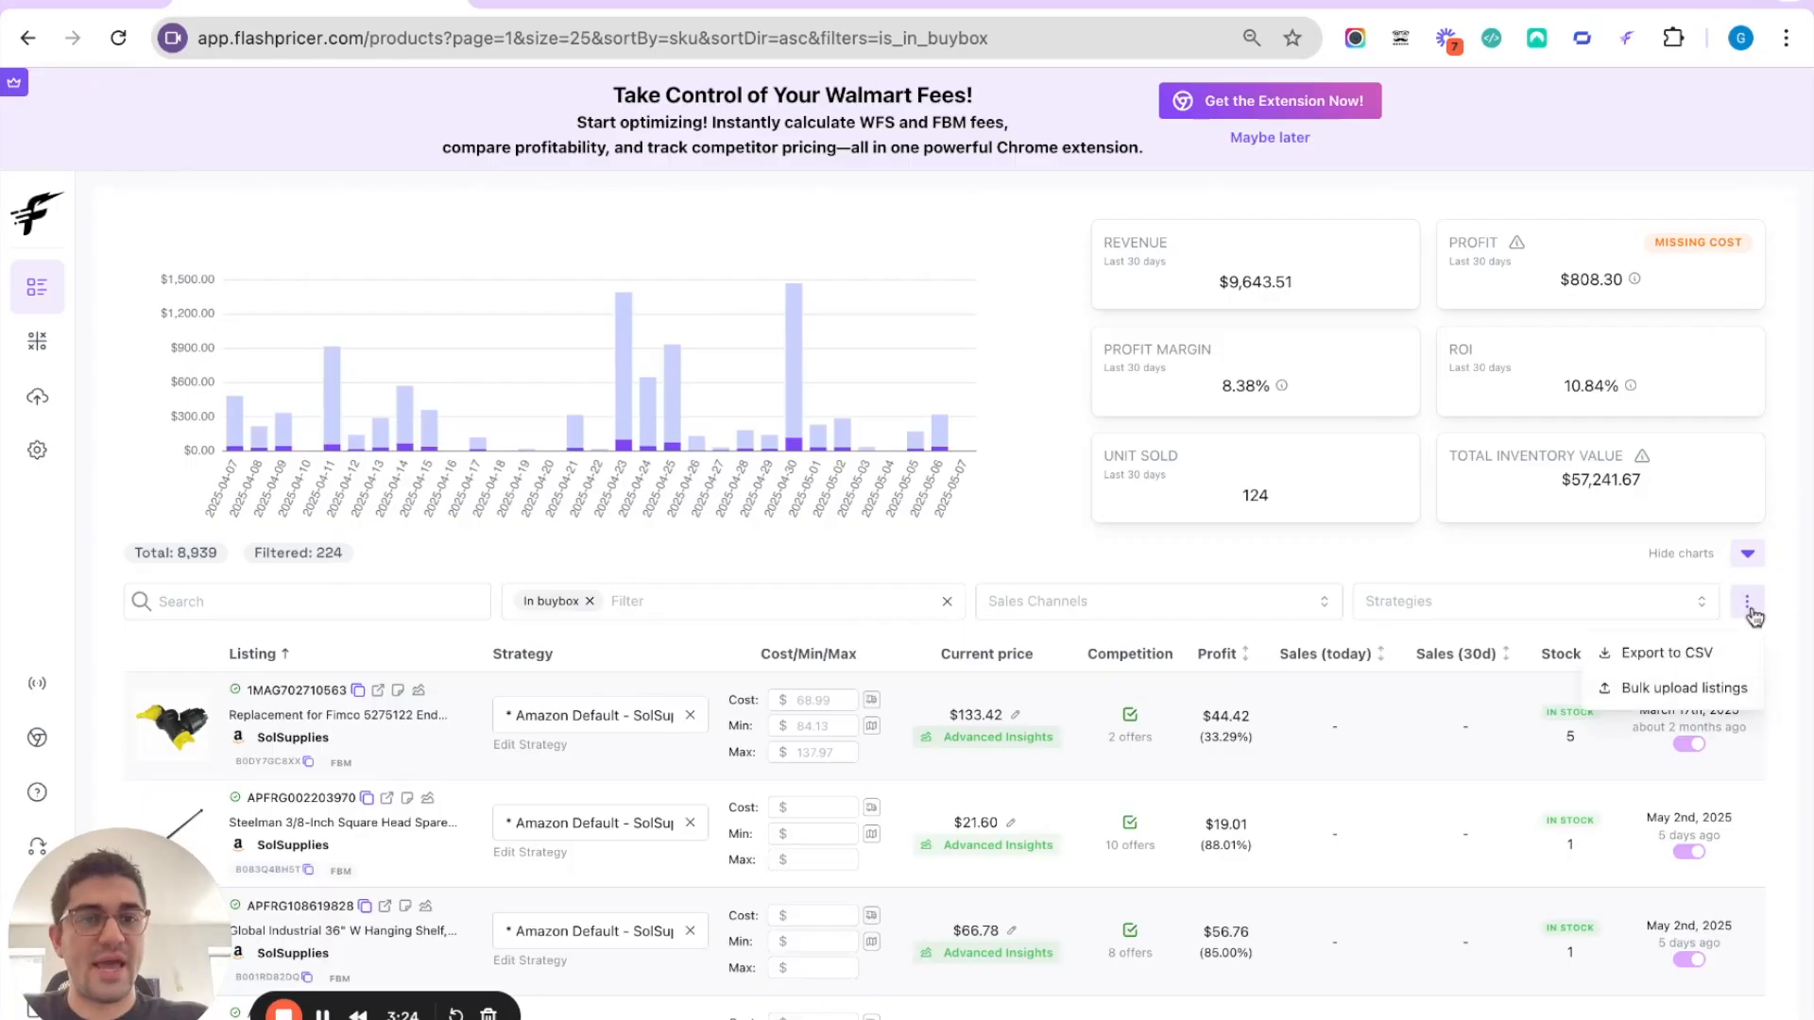
pyautogui.click(1699, 655)
pyautogui.click(960, 669)
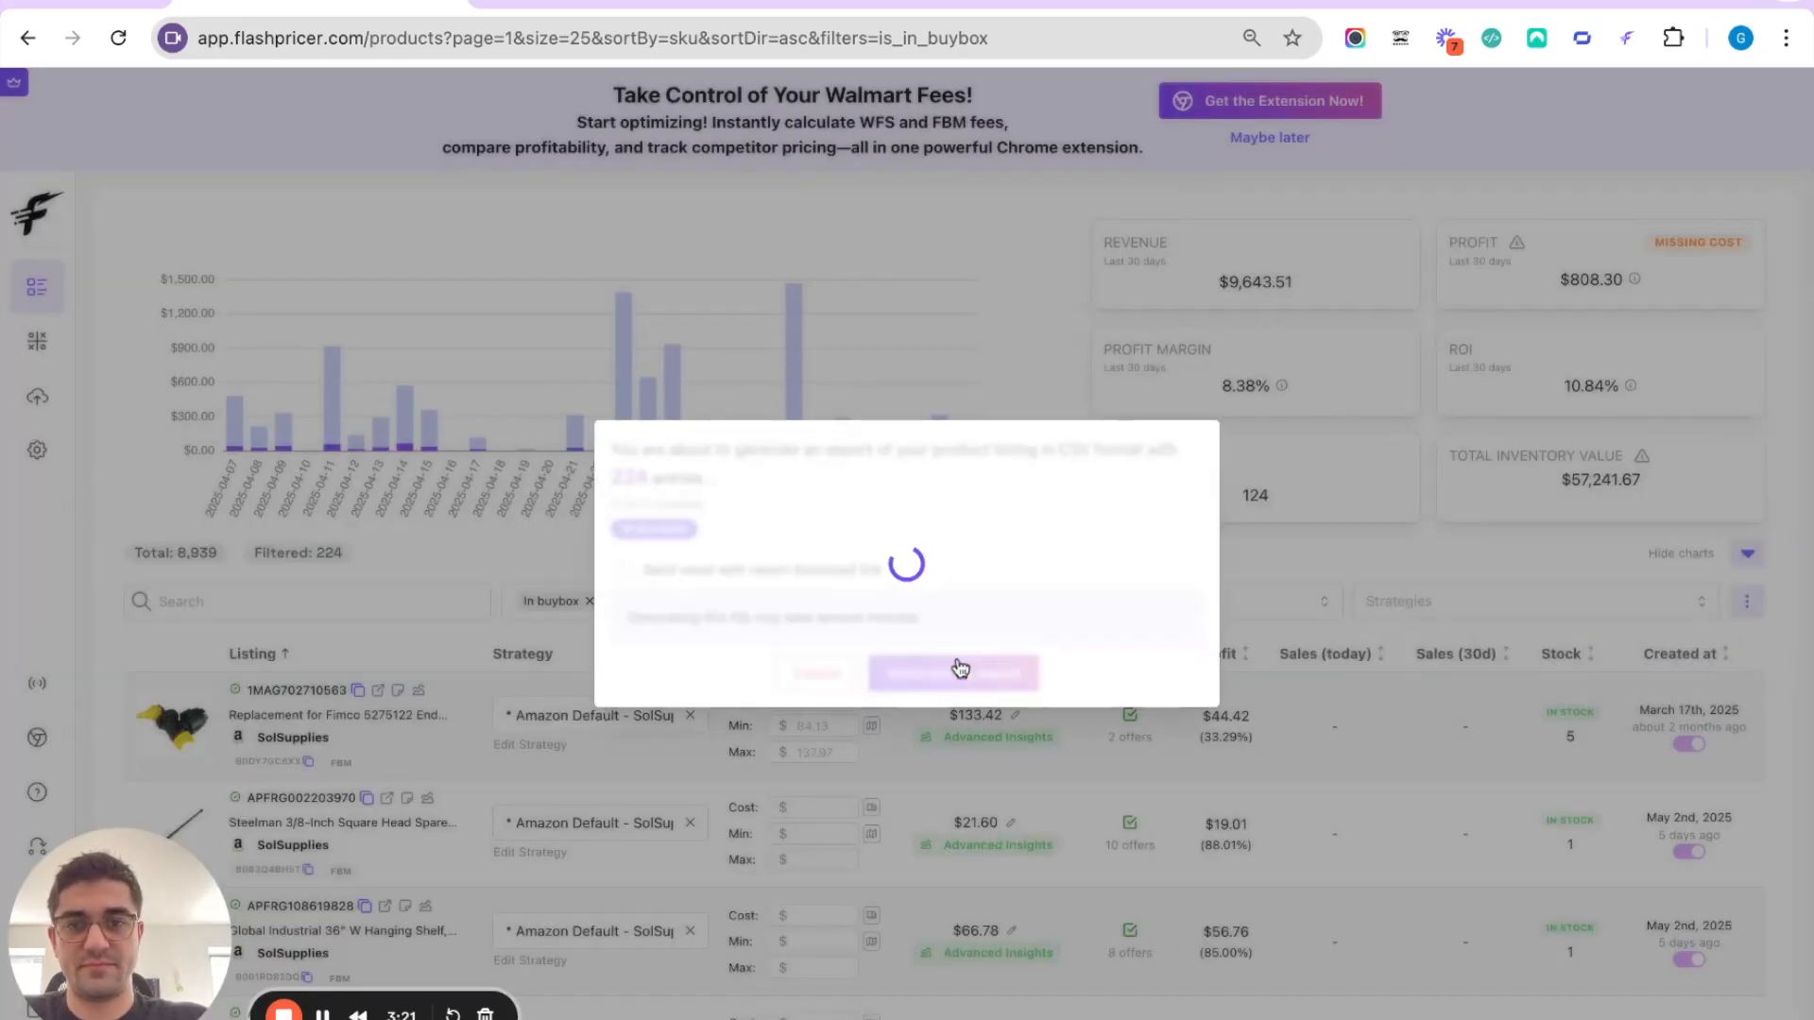
pyautogui.click(983, 608)
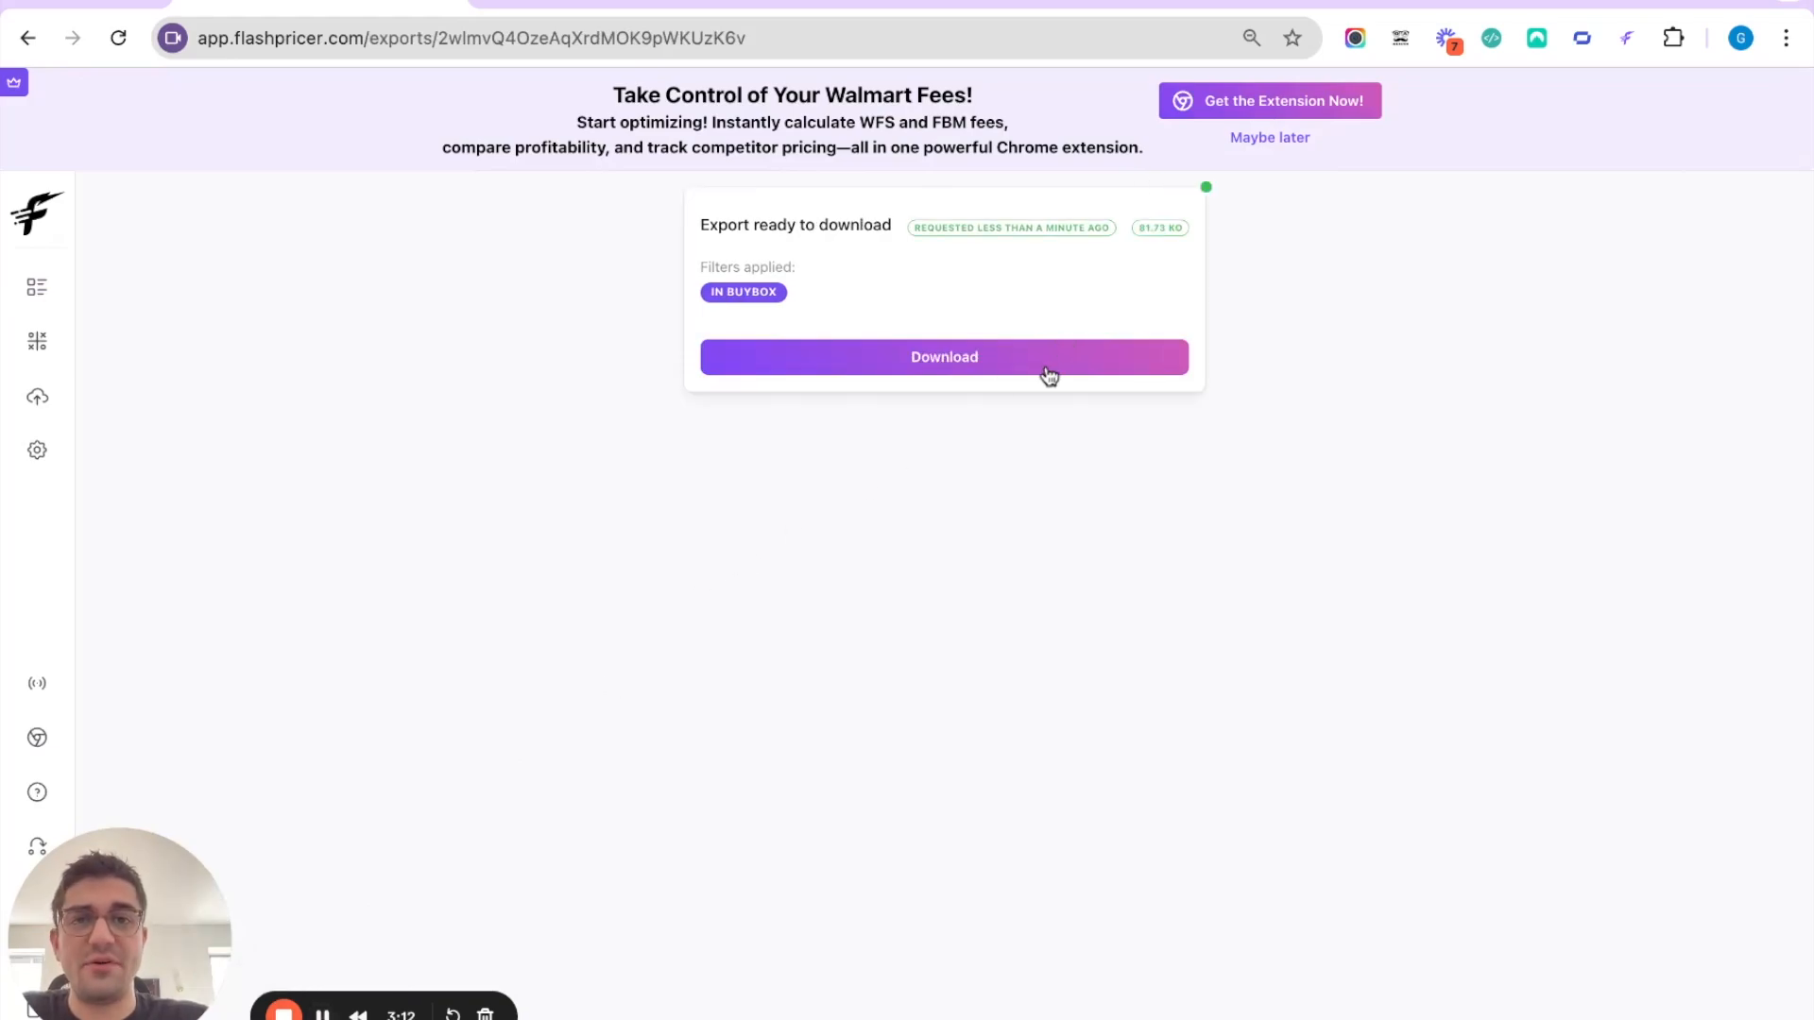
pyautogui.click(1048, 375)
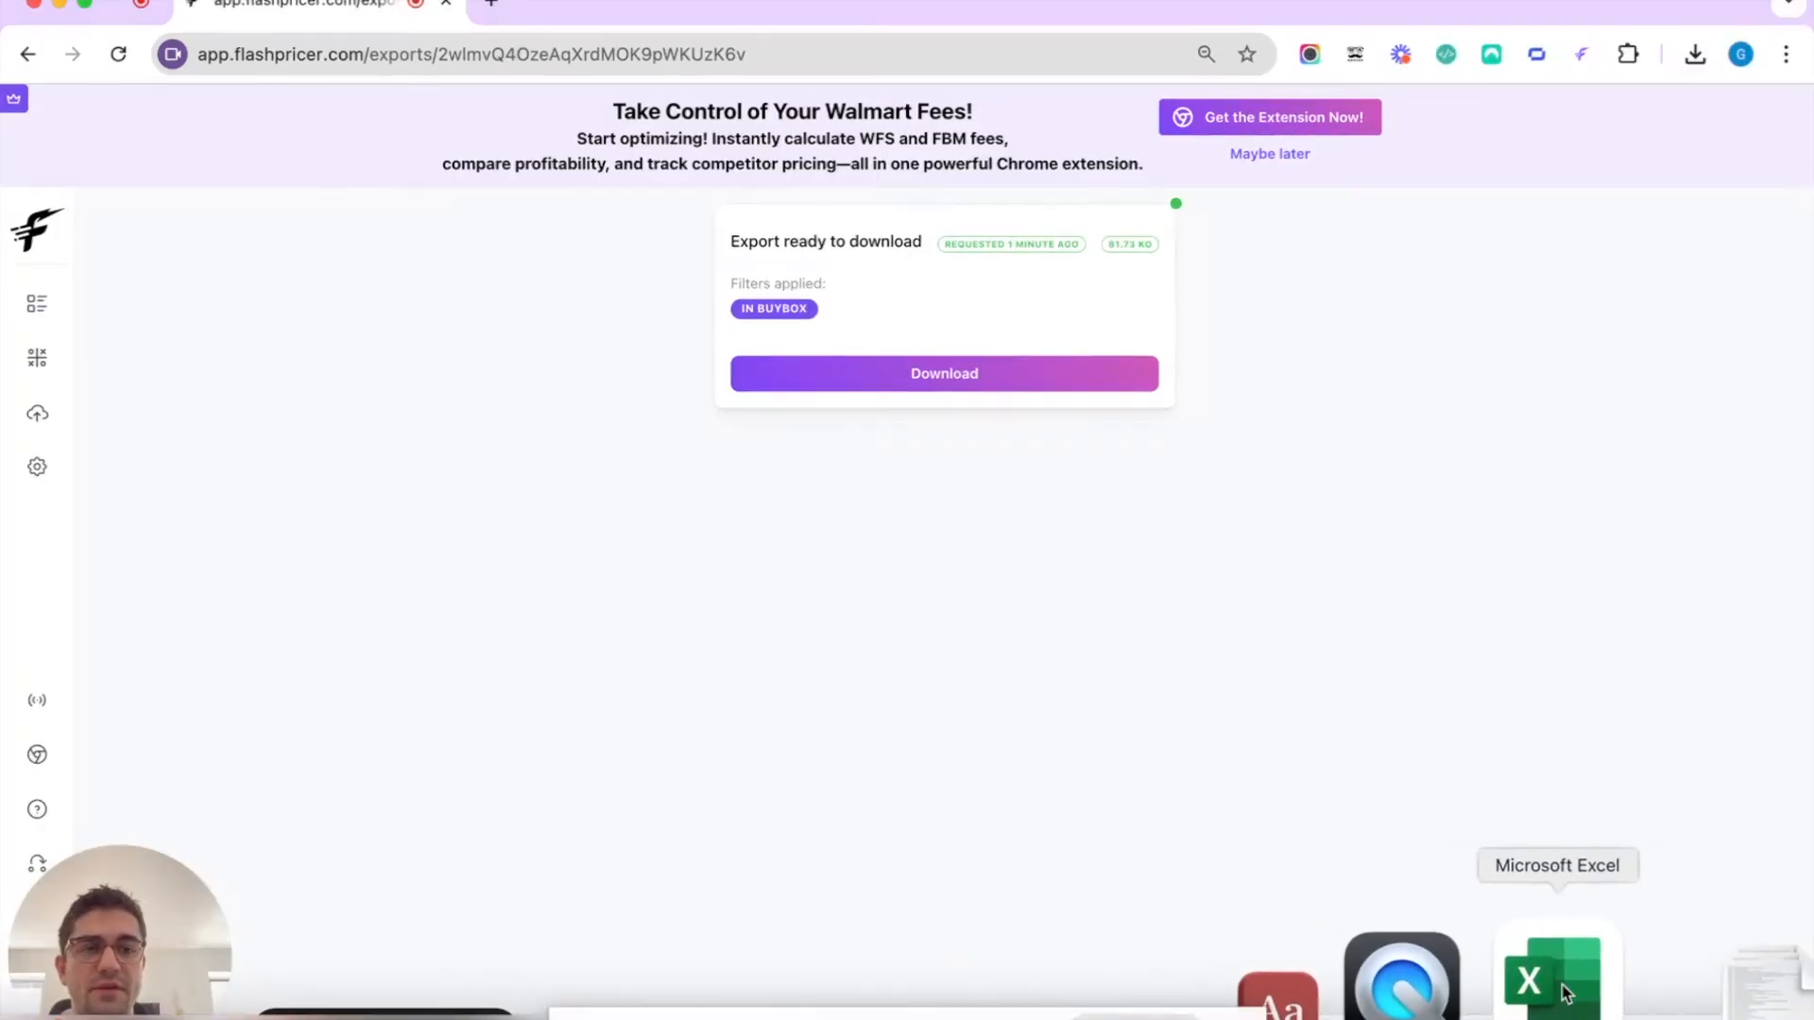
# Switch to the exported listings report in Microsoft Excel and look over its columns from Sku through the sales and revenue data.
pyautogui.click(1563, 991)
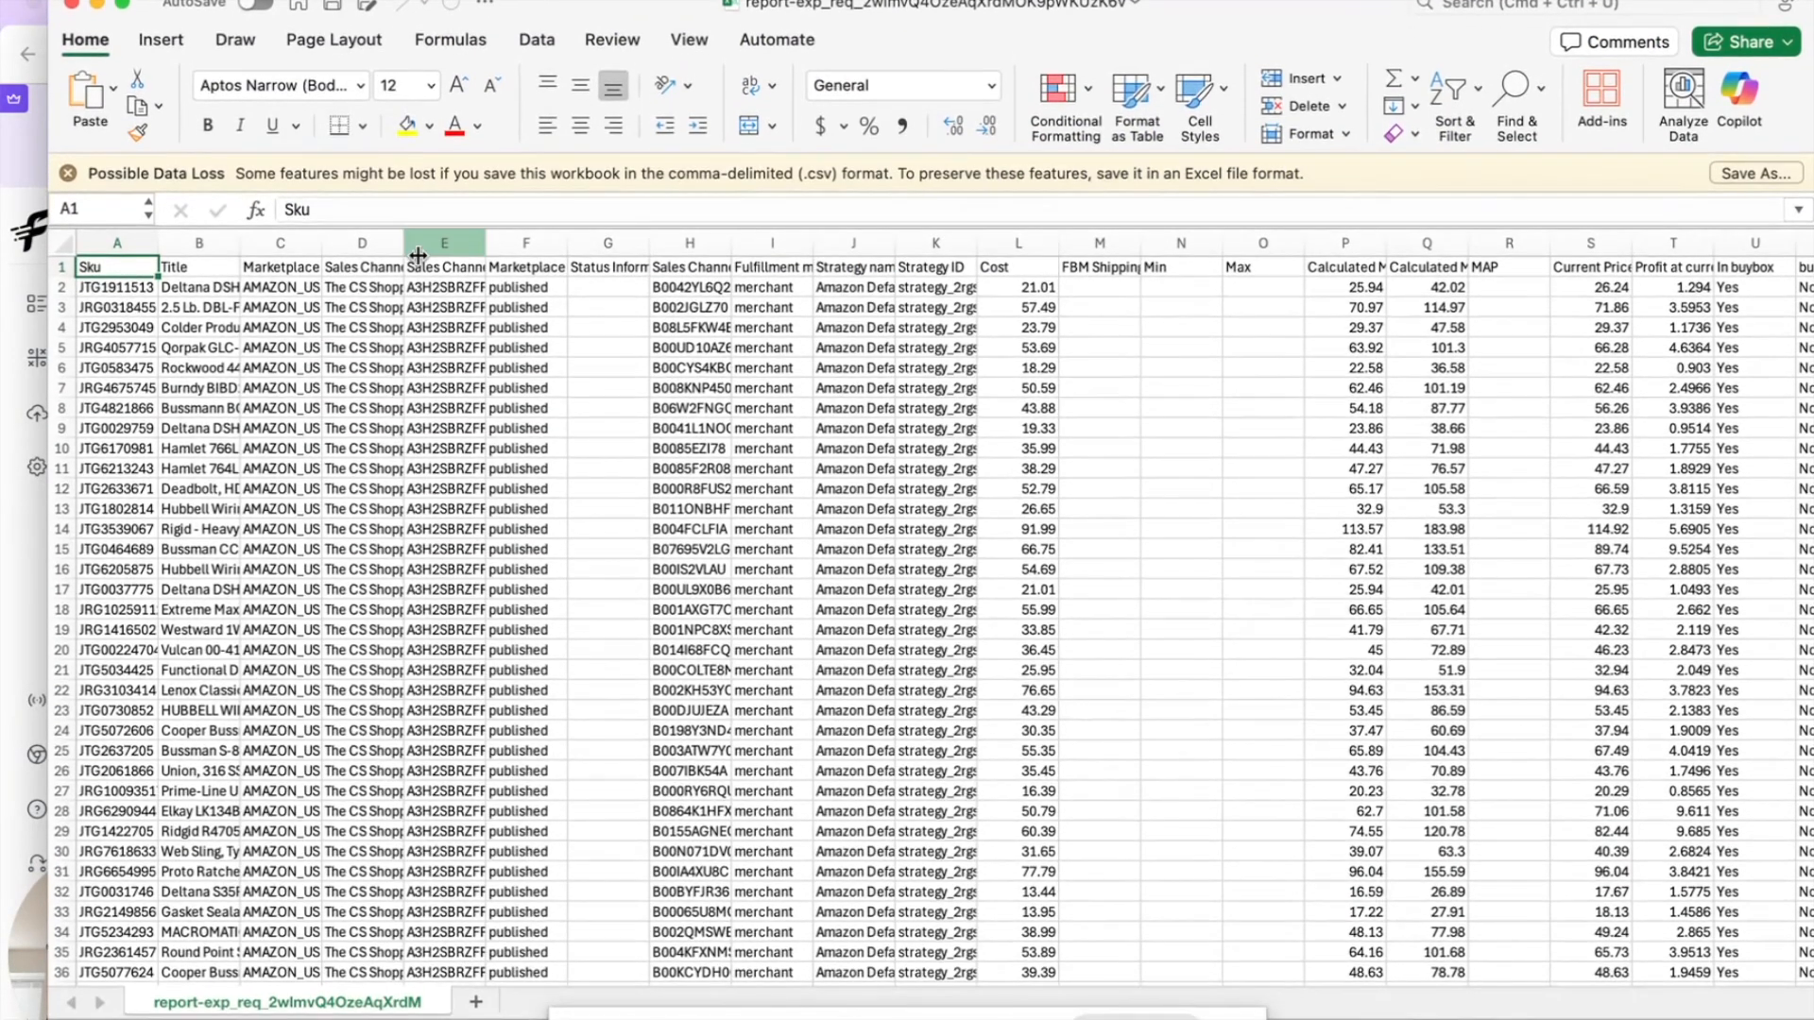
pyautogui.hscroll(15, 1198, 378)
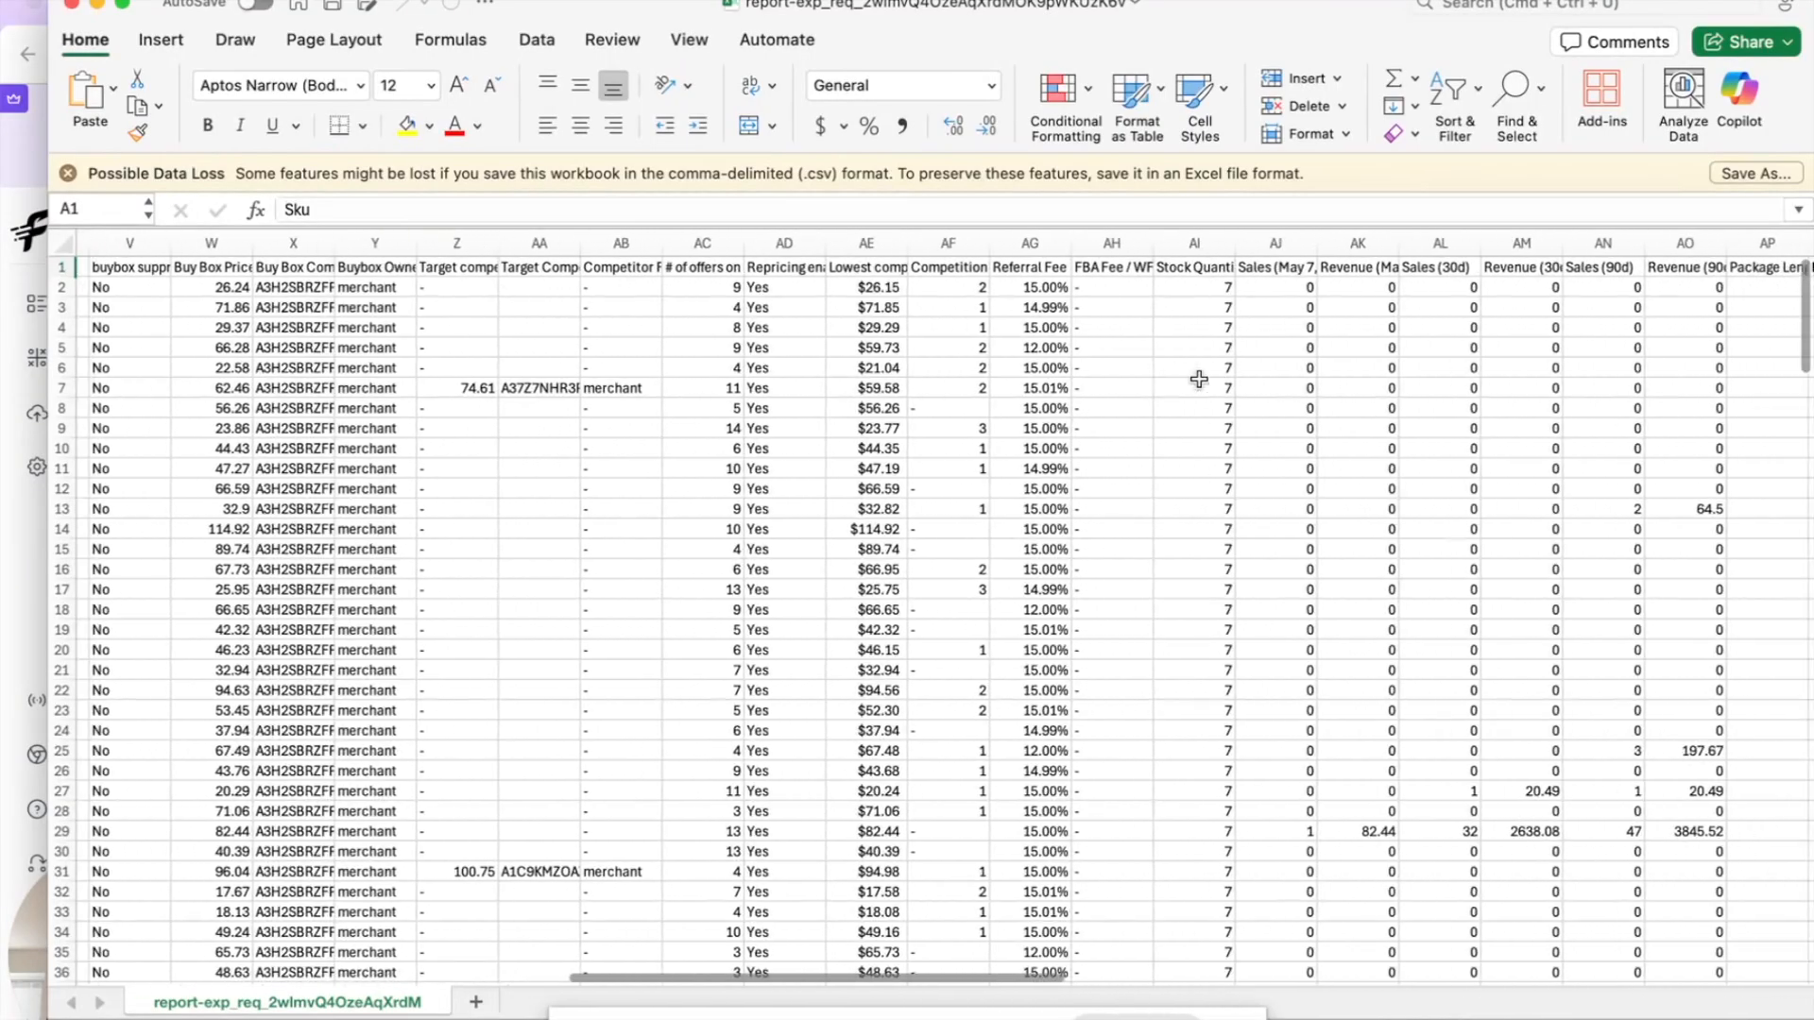
pyautogui.hscroll(-15, 1199, 378)
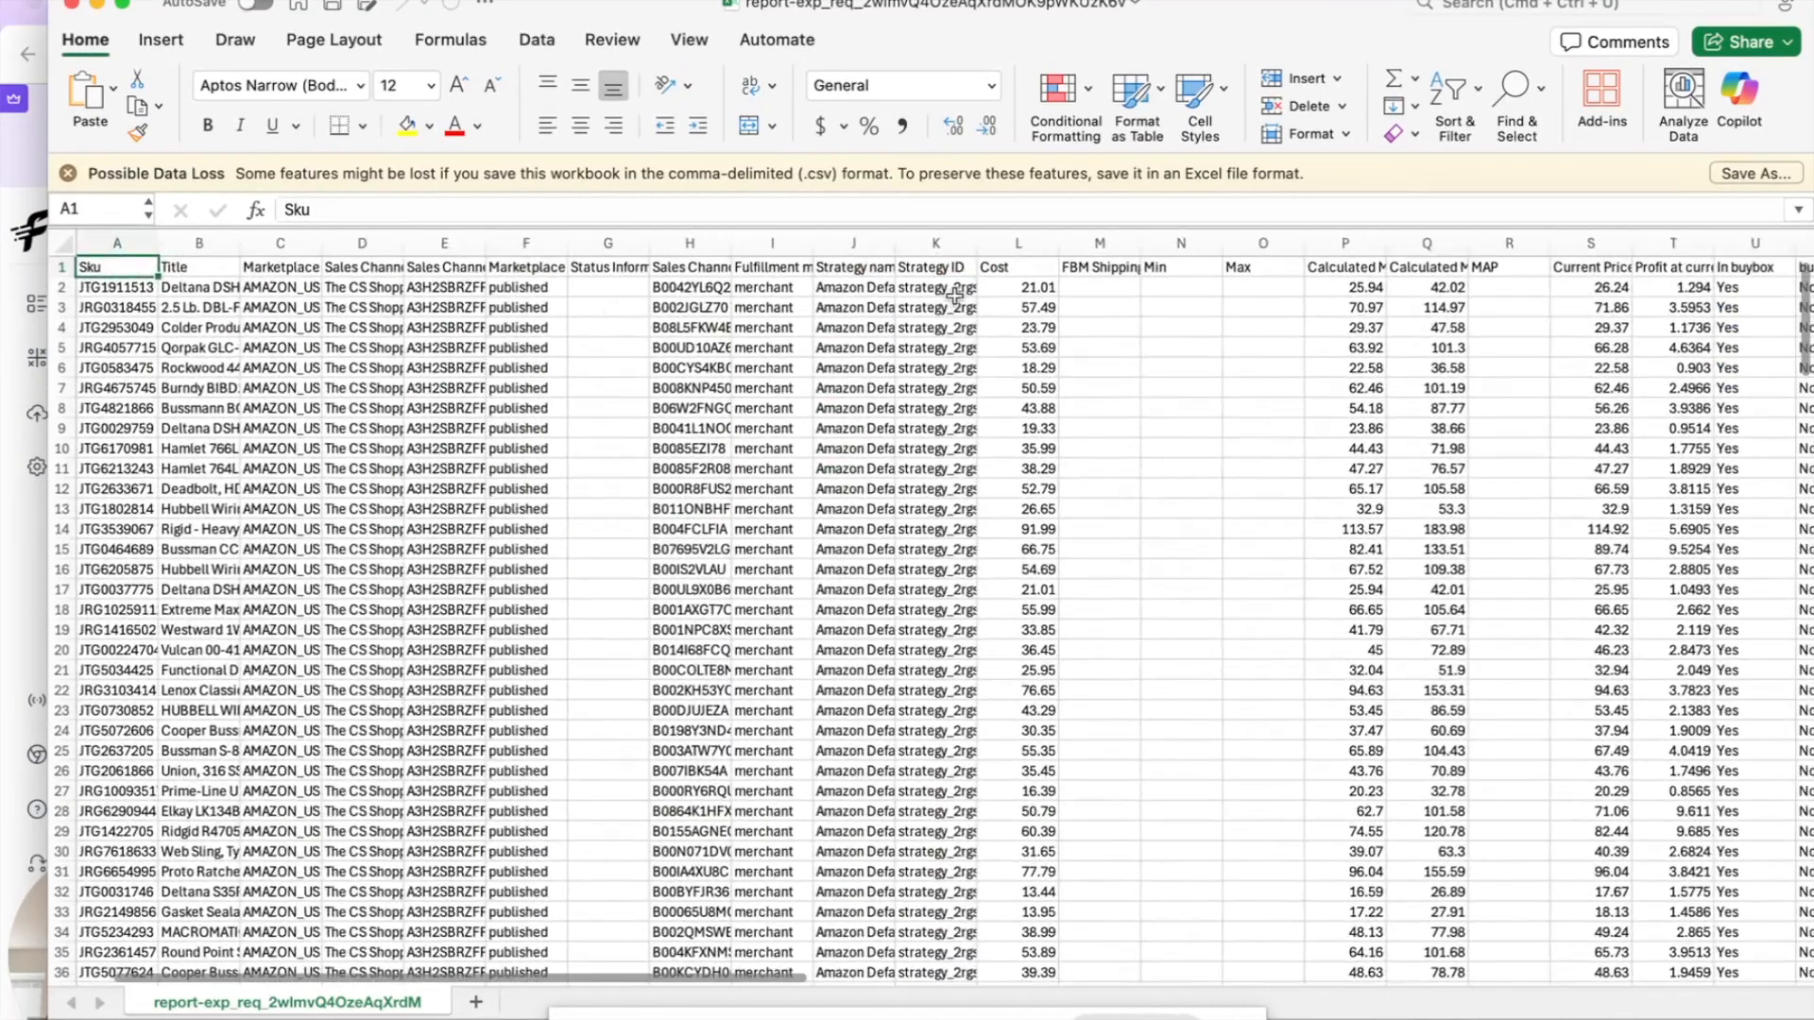
# Bold the Strategy ID, Cost, FBM Shipping Cost, Min and Max columns (K to O) and widen them equally.
pyautogui.click(940, 240)
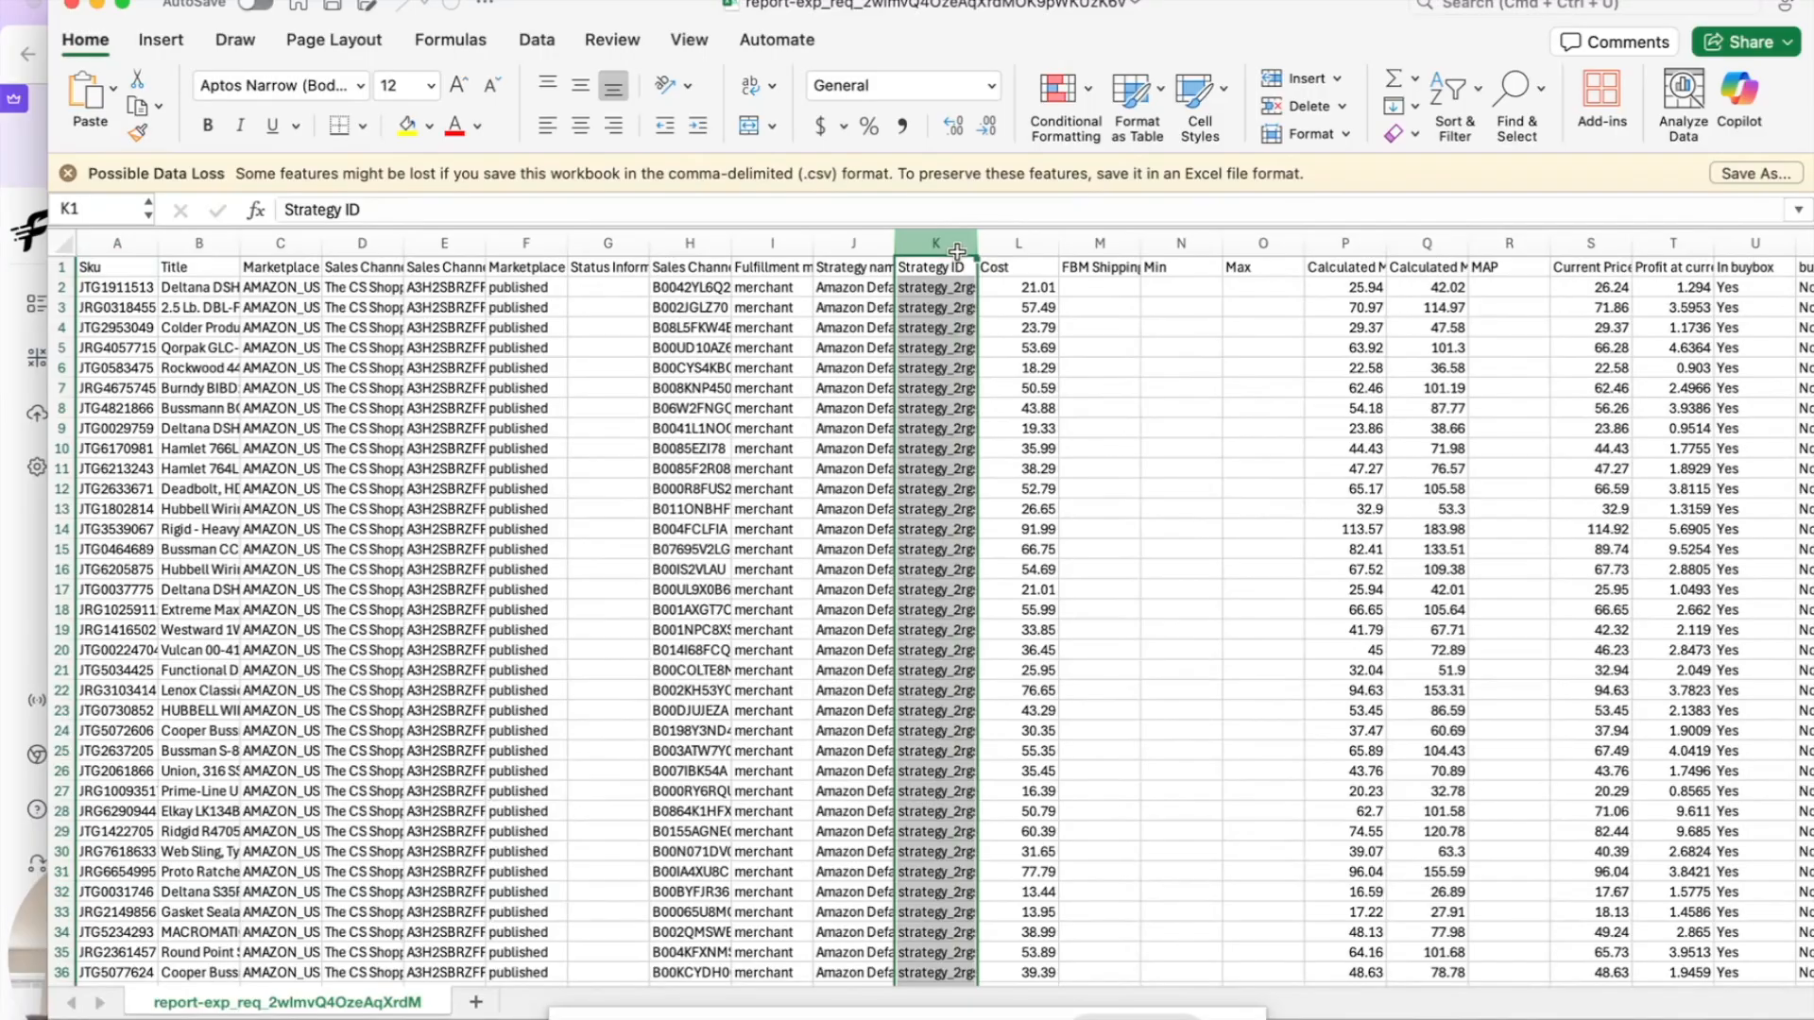
pyautogui.hotkey('shift', 'Right')
pyautogui.hotkey('shift', 'Right')
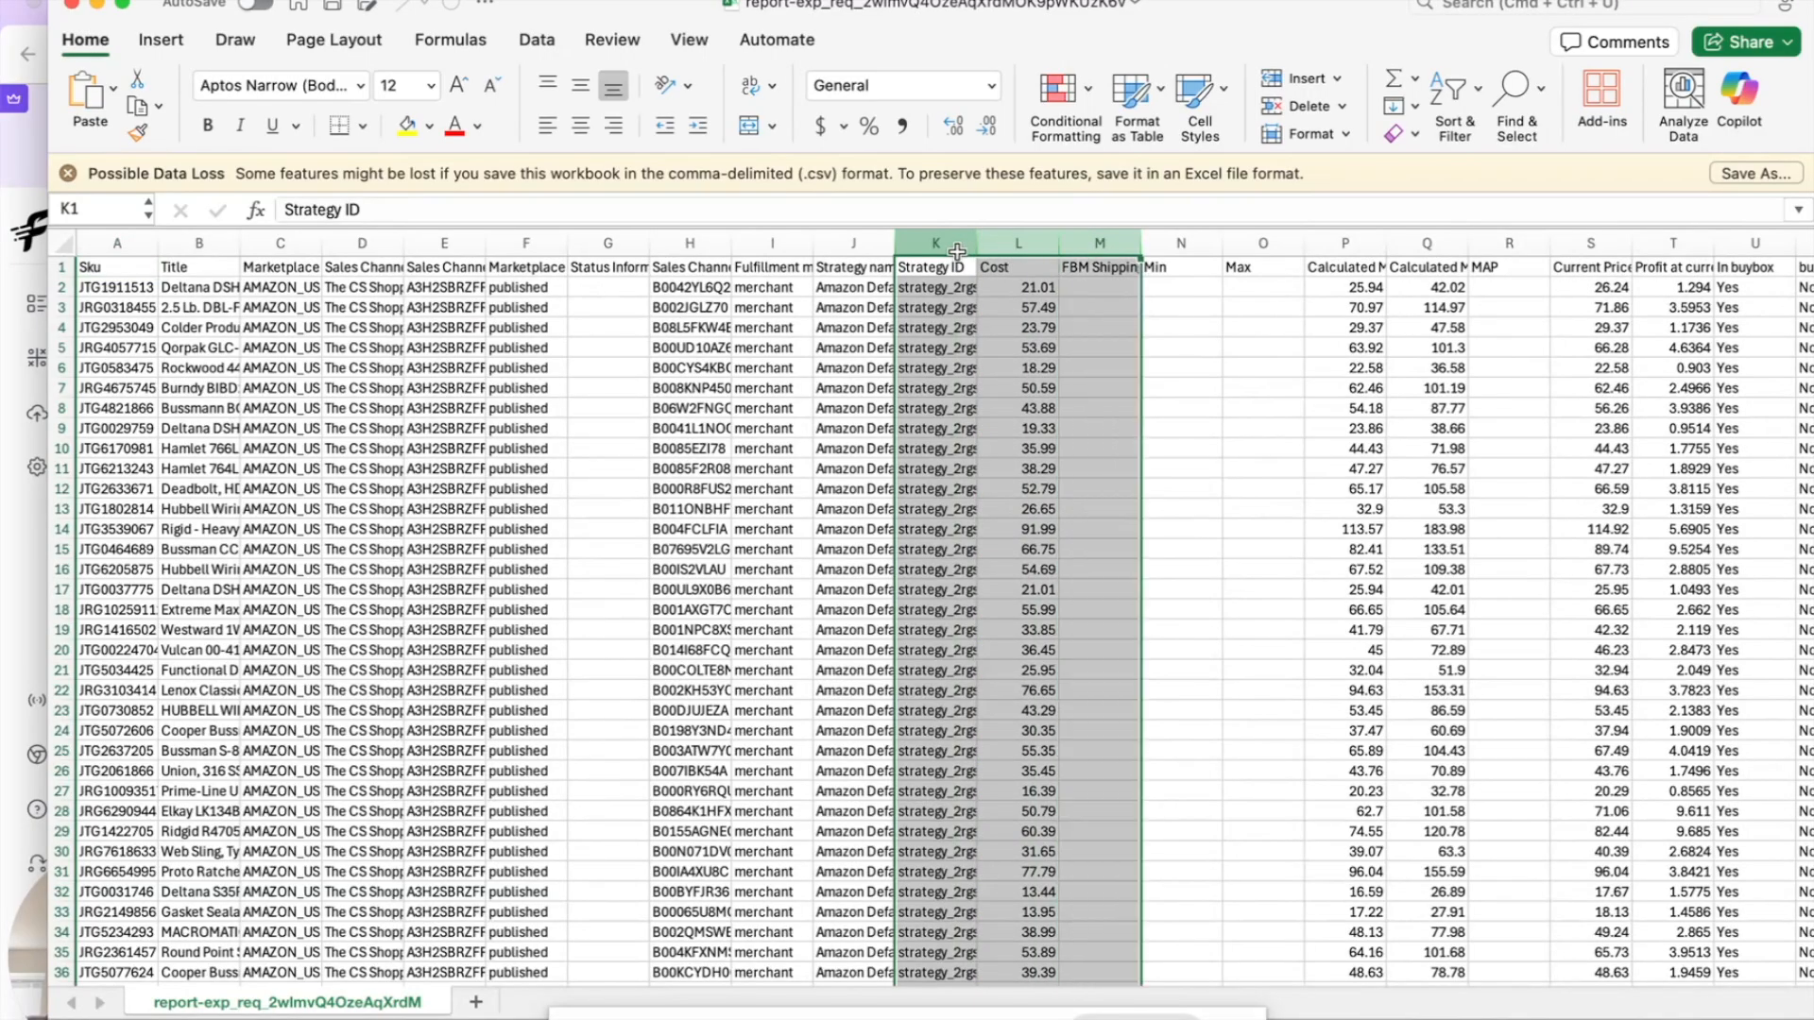
pyautogui.hotkey('shift', 'Right')
pyautogui.hotkey('shift', 'Right')
pyautogui.press('super+b')
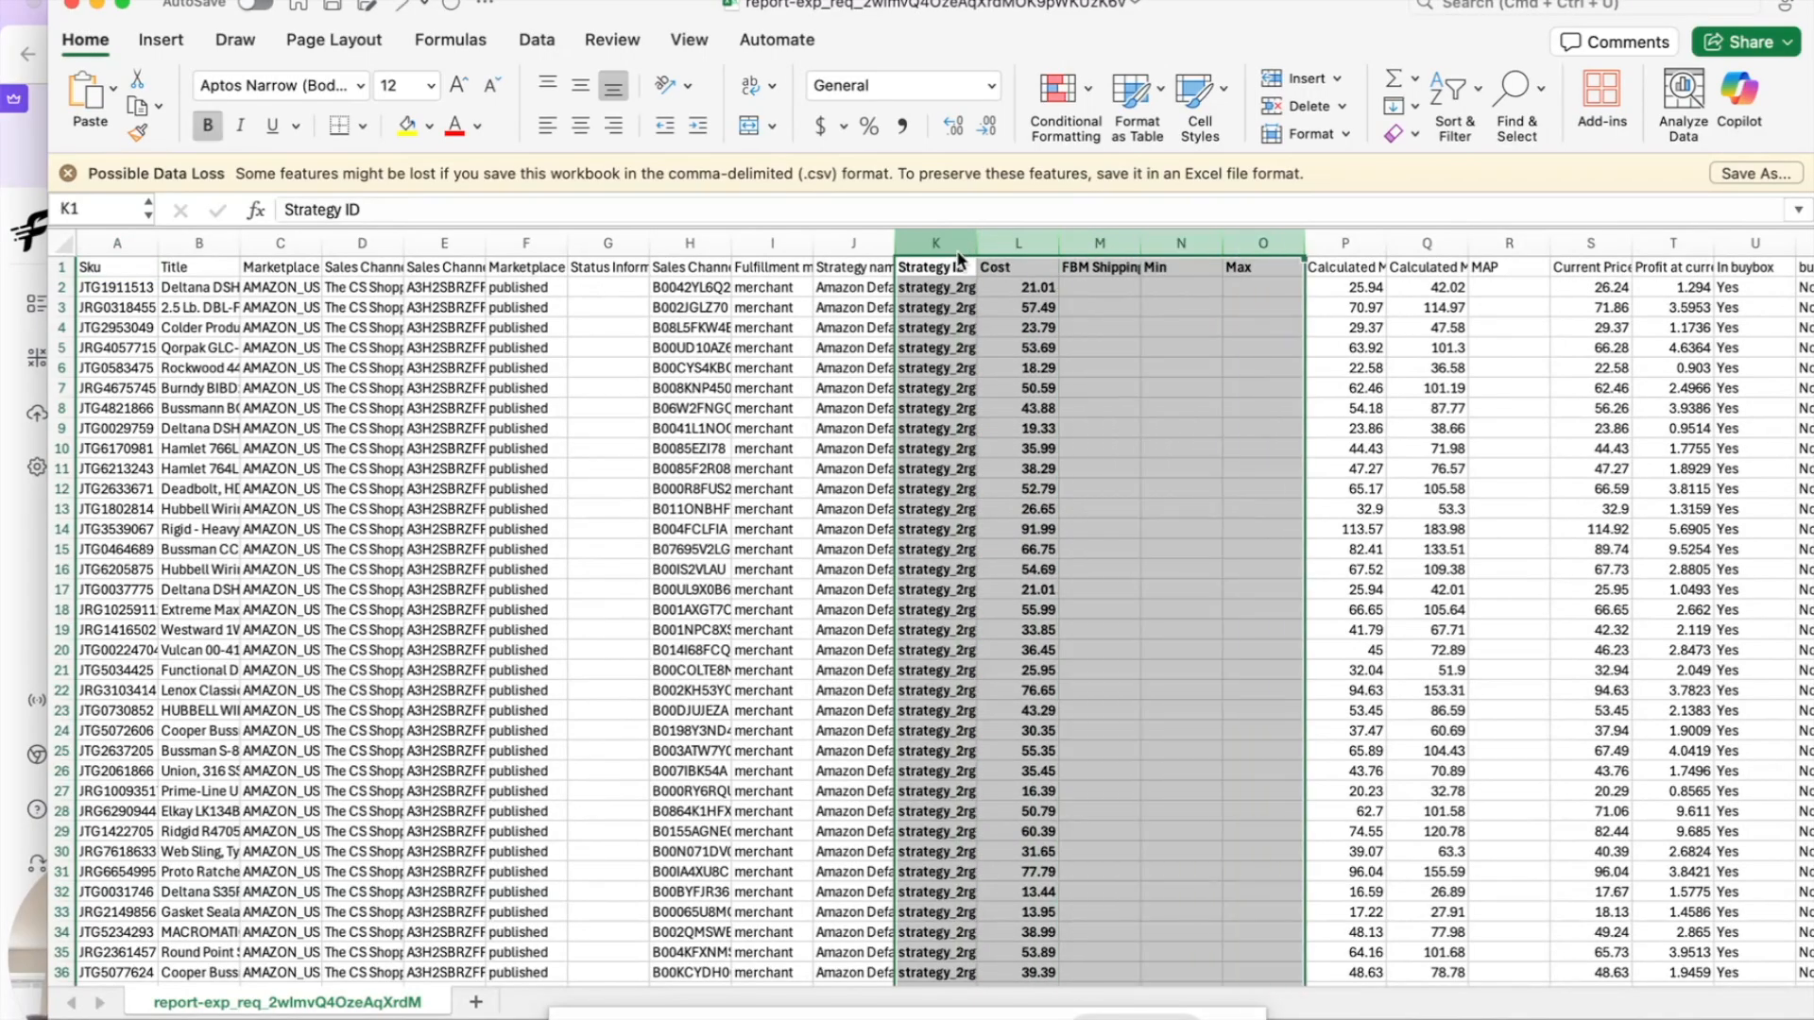
pyautogui.doubleClick(977, 244)
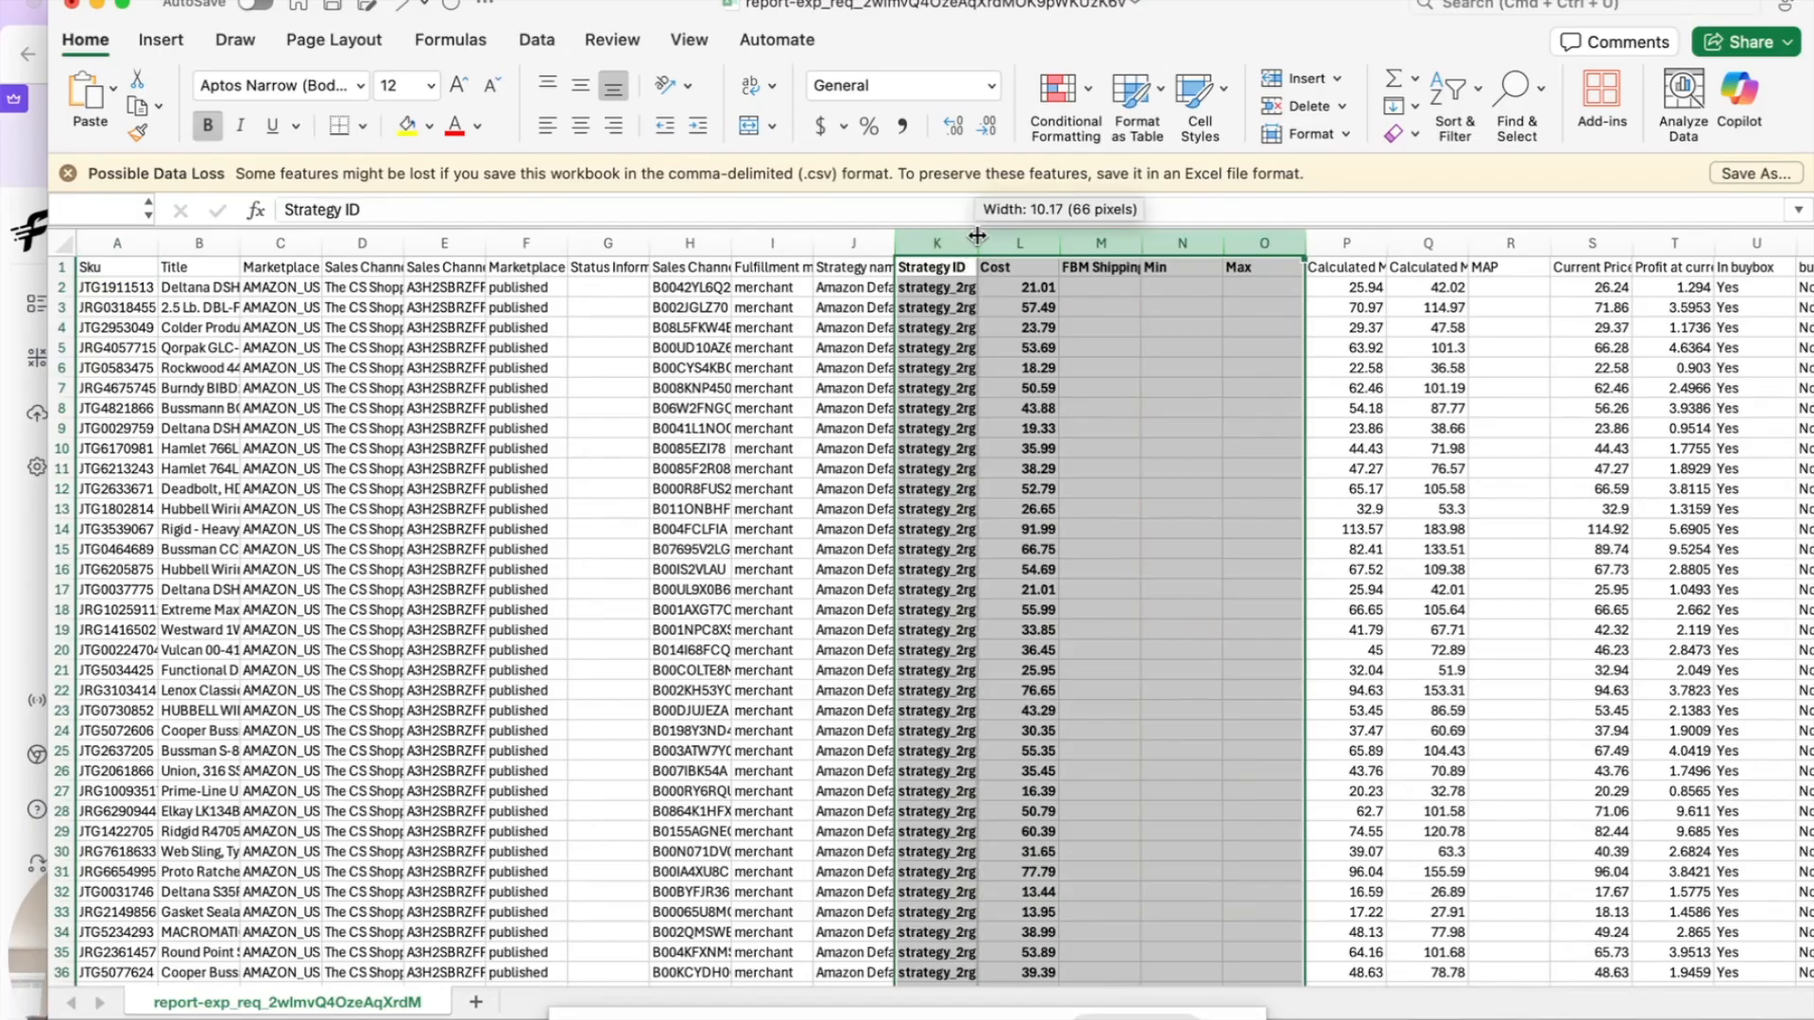
pyautogui.click(1039, 367)
# Set Repricing enabled (column AD) to No for the first listing and fill that value down to all listings.
pyautogui.hscroll(10, 1161, 327)
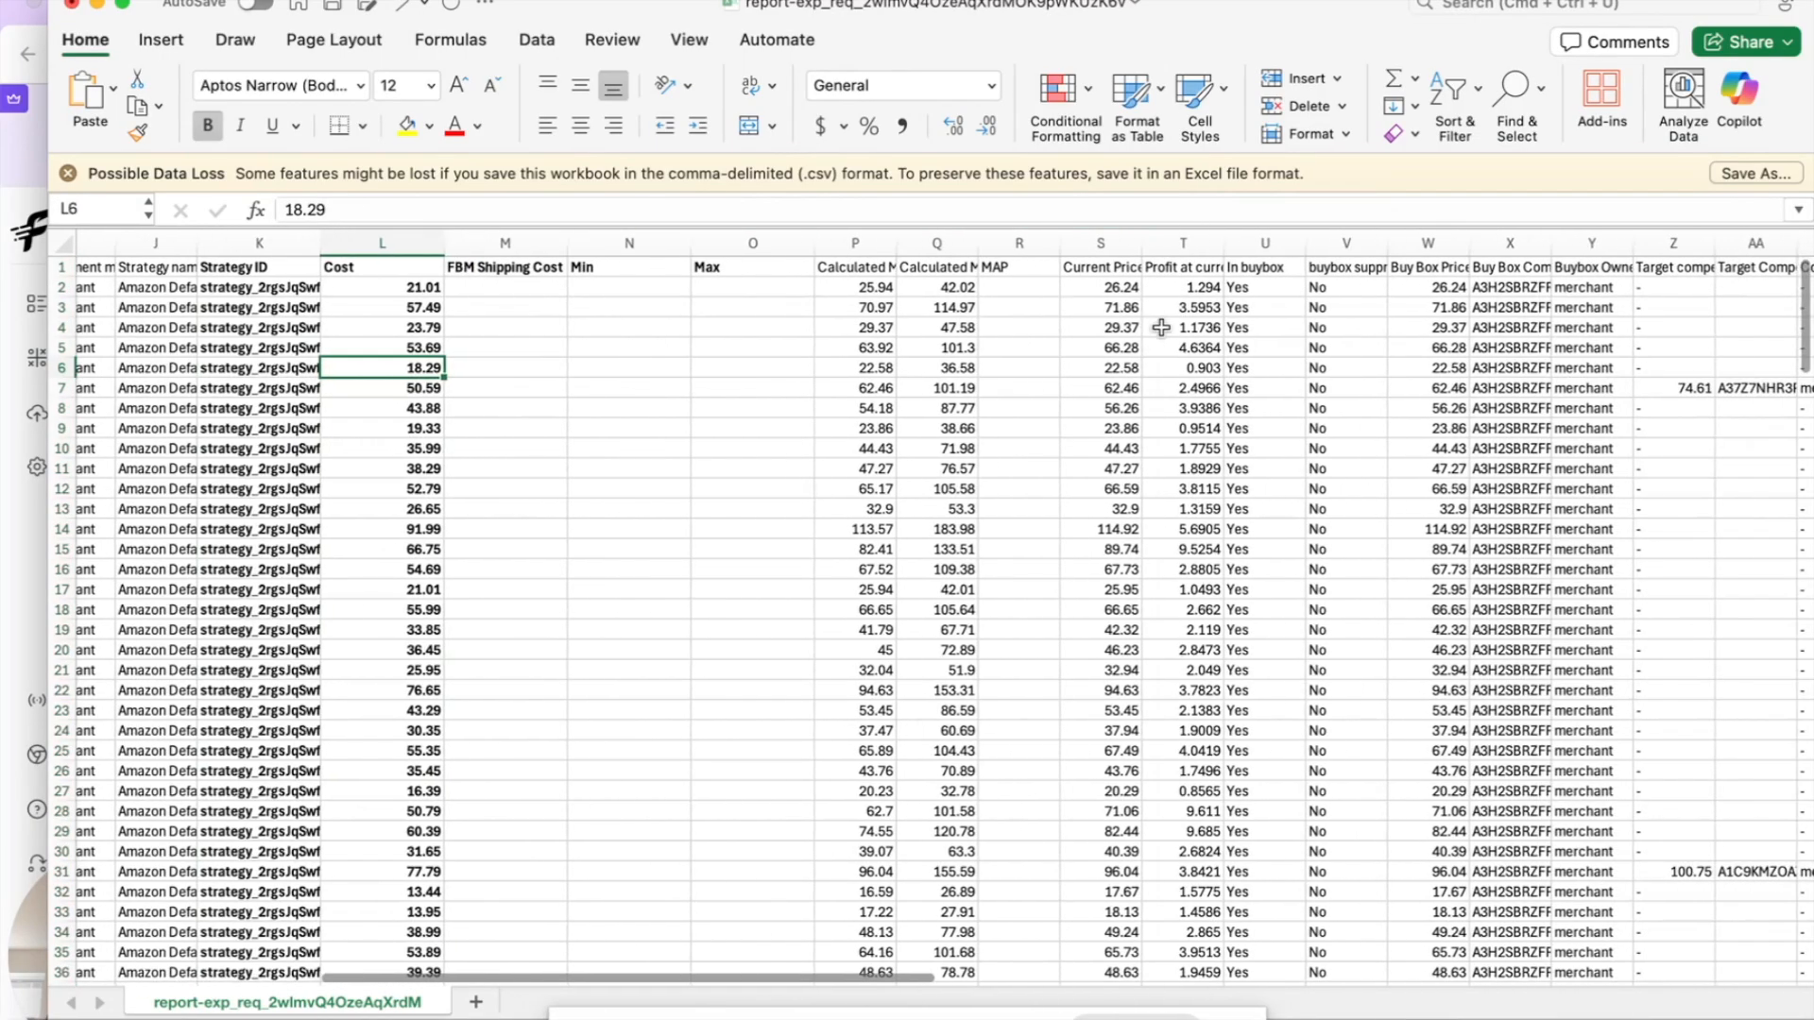
pyautogui.hscroll(8, 1161, 327)
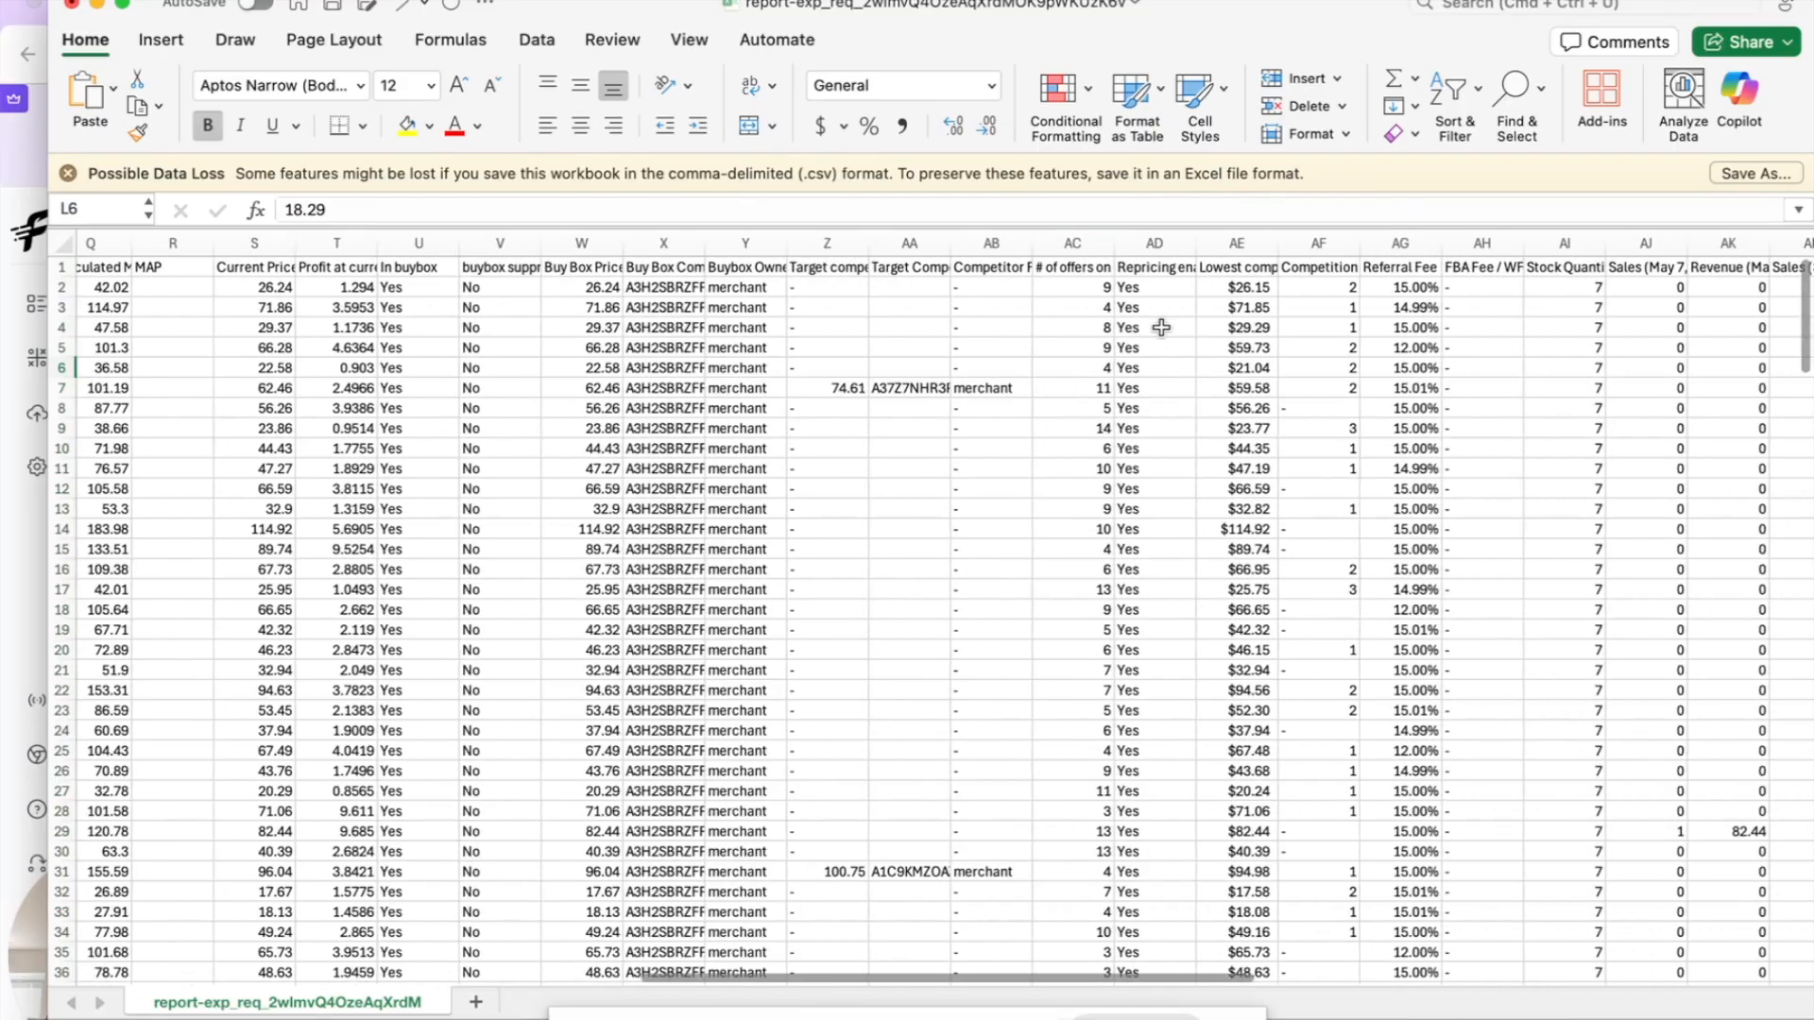
pyautogui.click(1168, 240)
pyautogui.click(1160, 287)
pyautogui.write('No')
pyautogui.press('Return')
pyautogui.click(1160, 286)
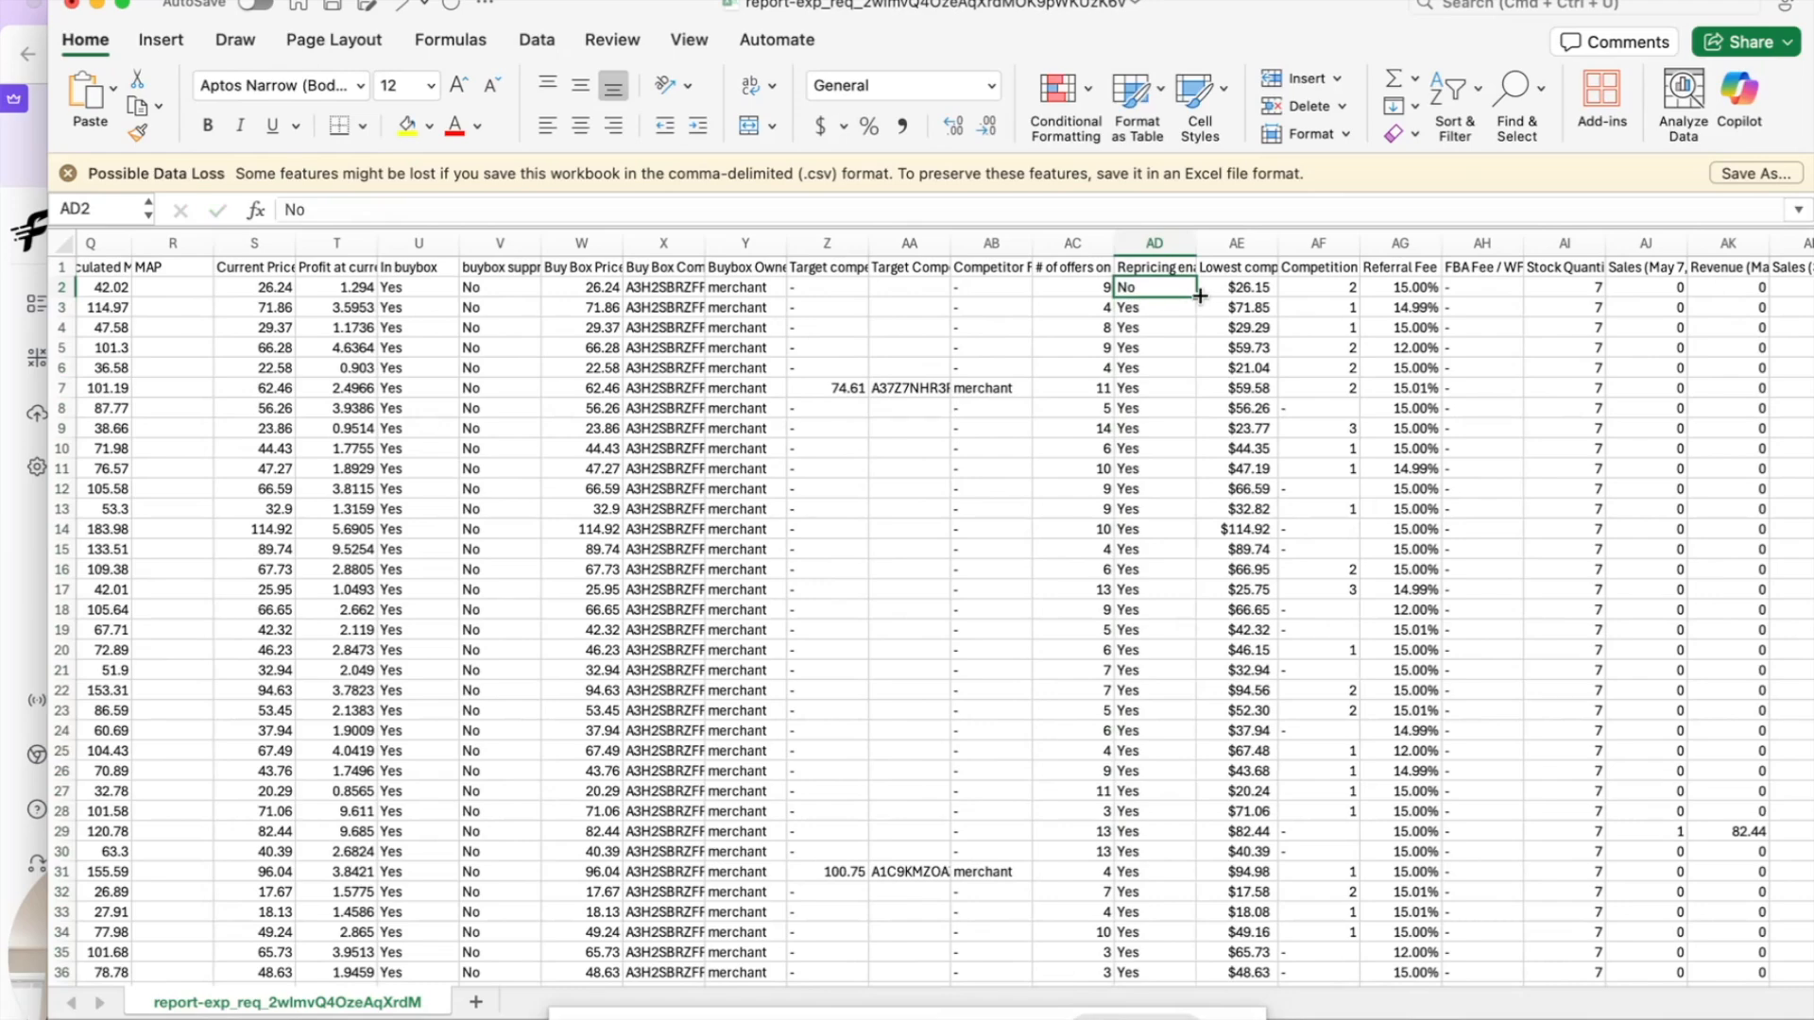
pyautogui.doubleClick(1196, 296)
pyautogui.click(1136, 410)
pyautogui.click(1155, 243)
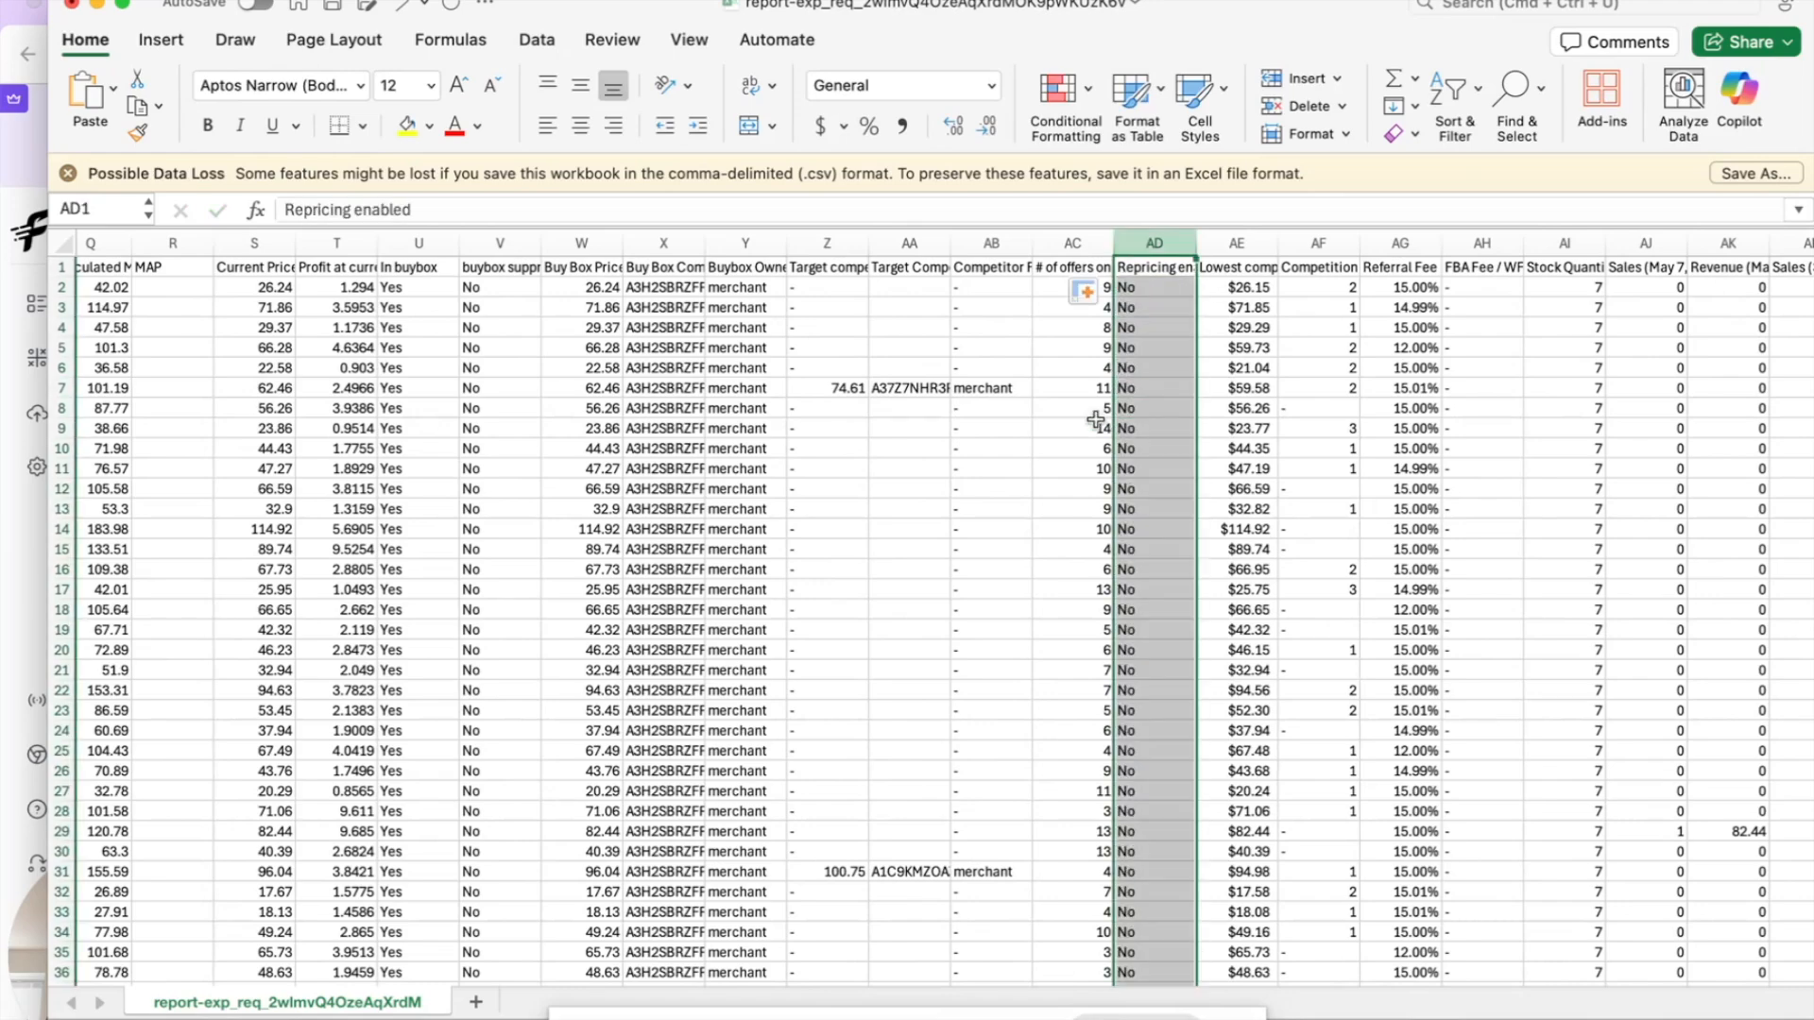
# Widen the Strategy ID column (K) to fit the full strategy IDs.
pyautogui.hscroll(-3, 900, 416)
pyautogui.hscroll(-3, 900, 417)
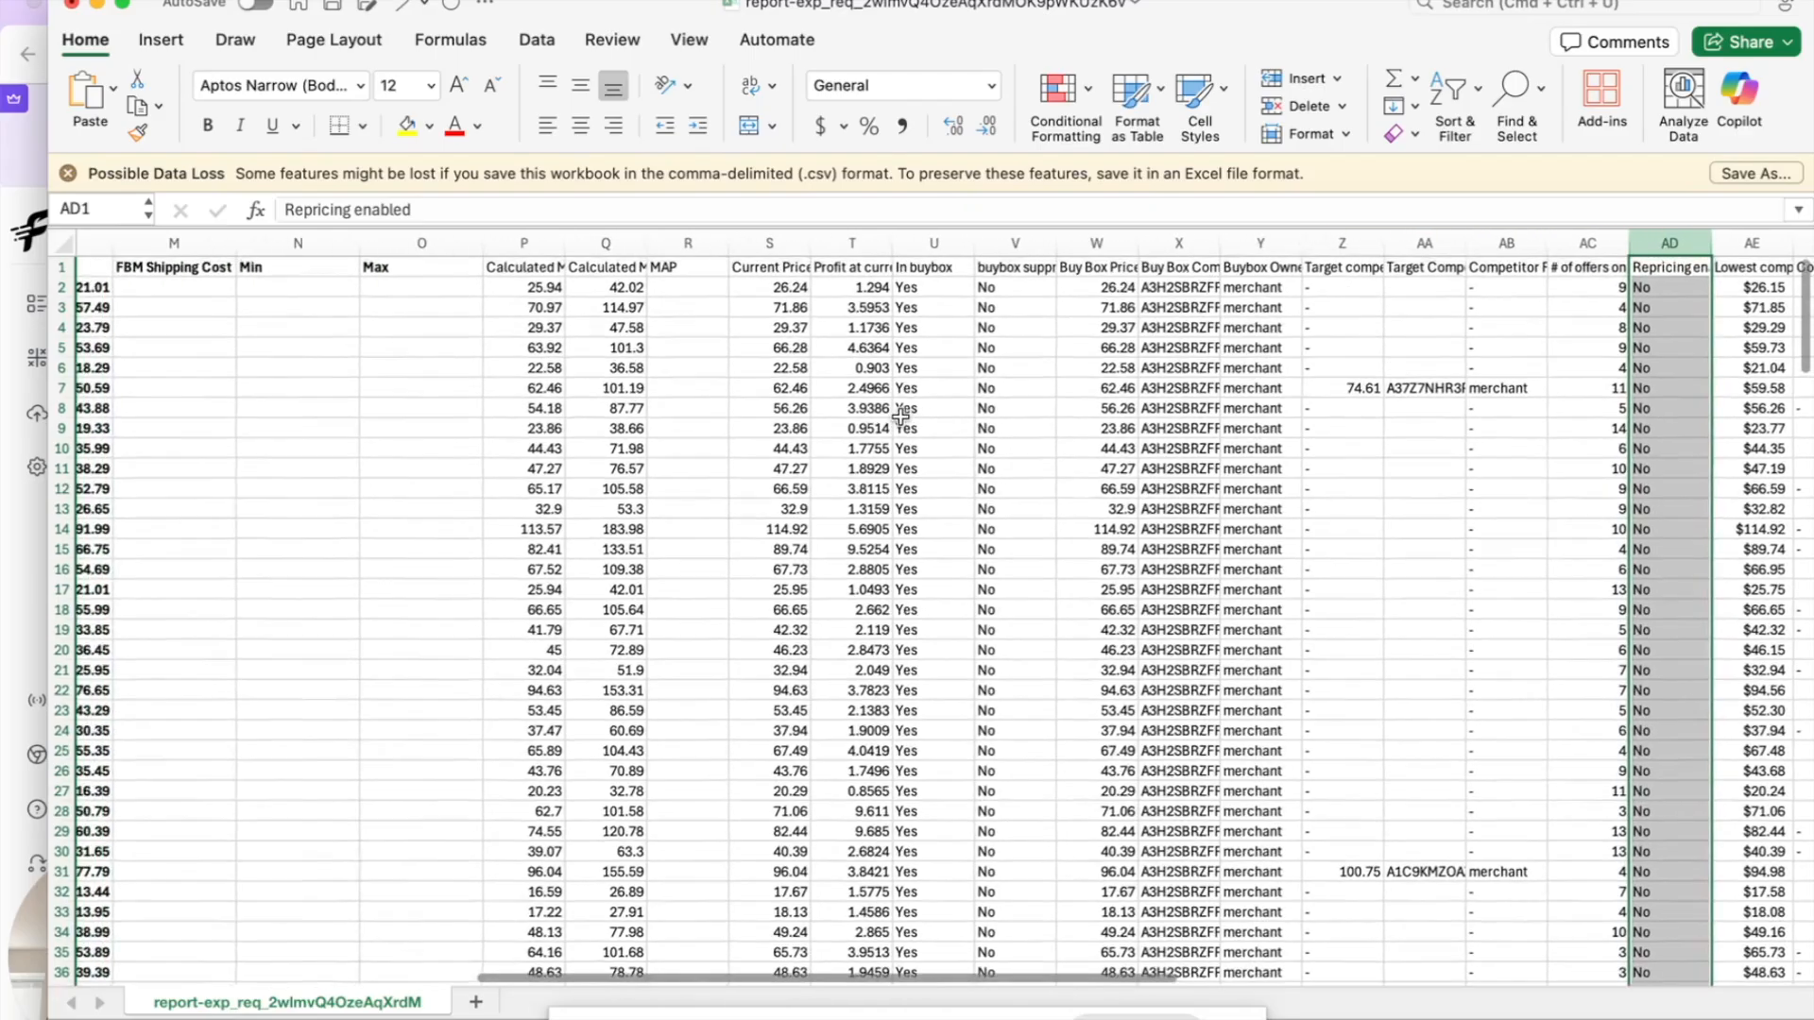
pyautogui.hscroll(-8, 901, 417)
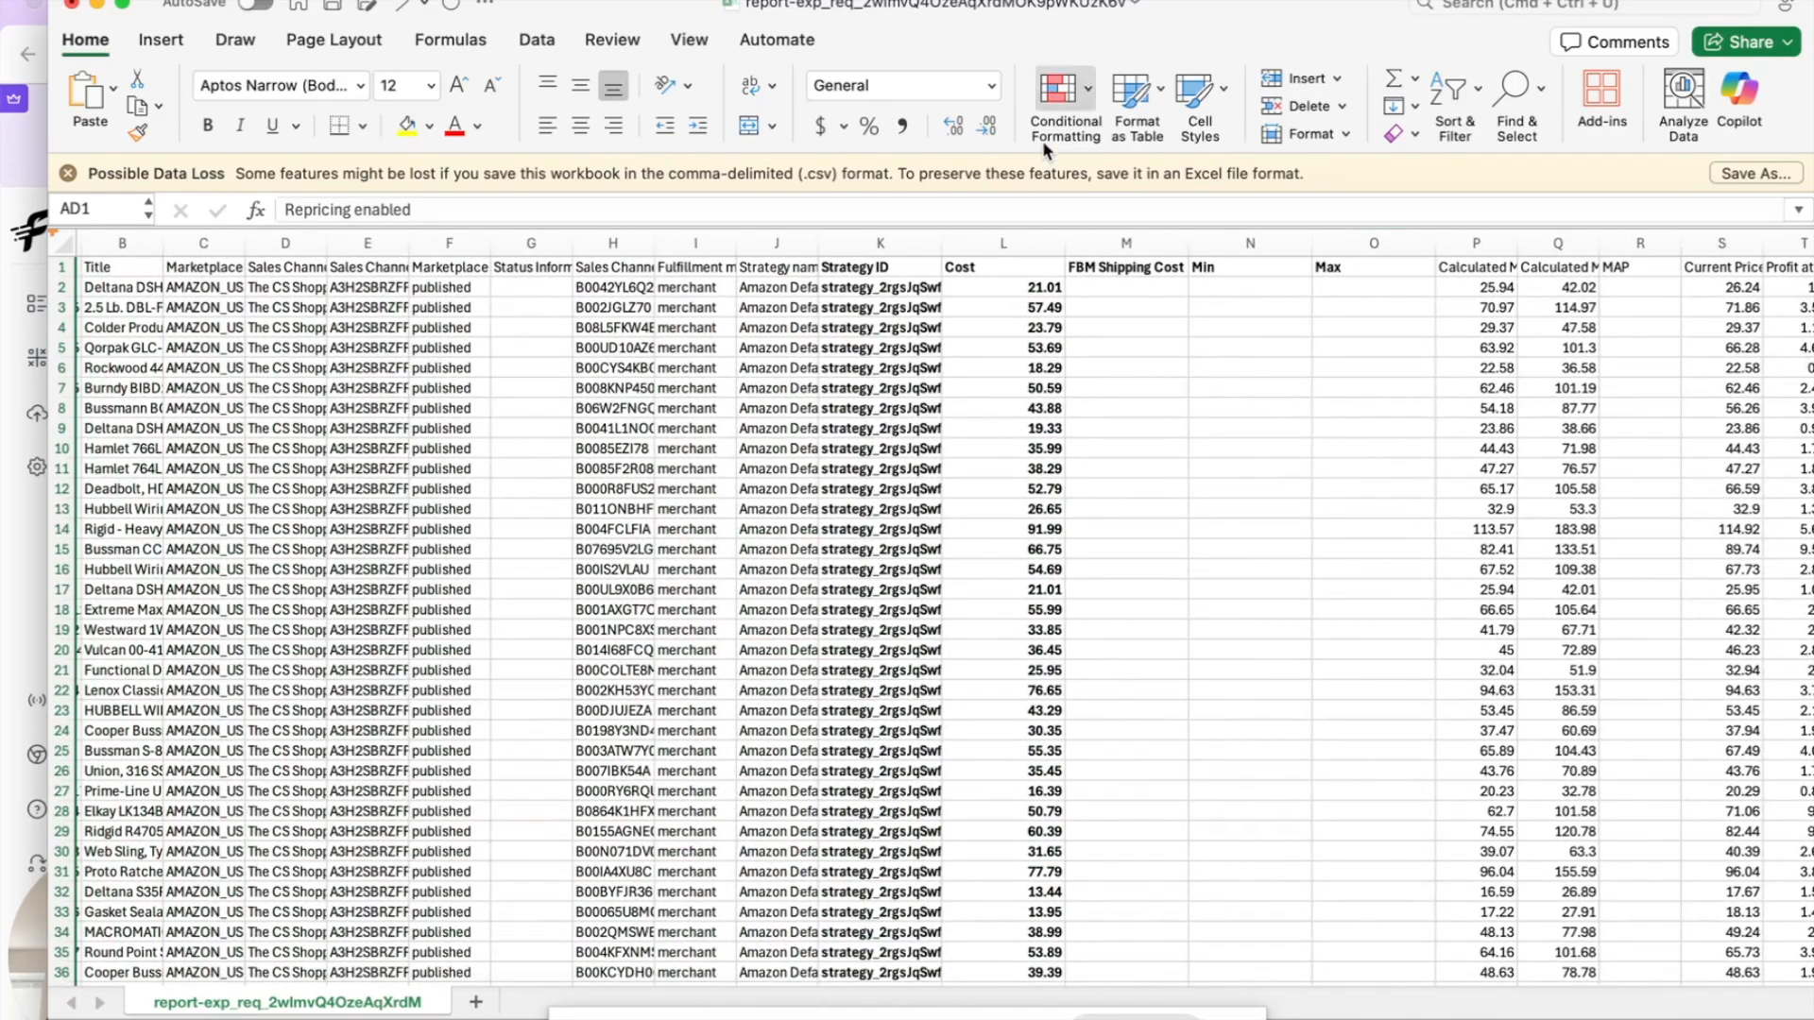
pyautogui.moveTo(939, 240); pyautogui.dragTo(1121, 240)
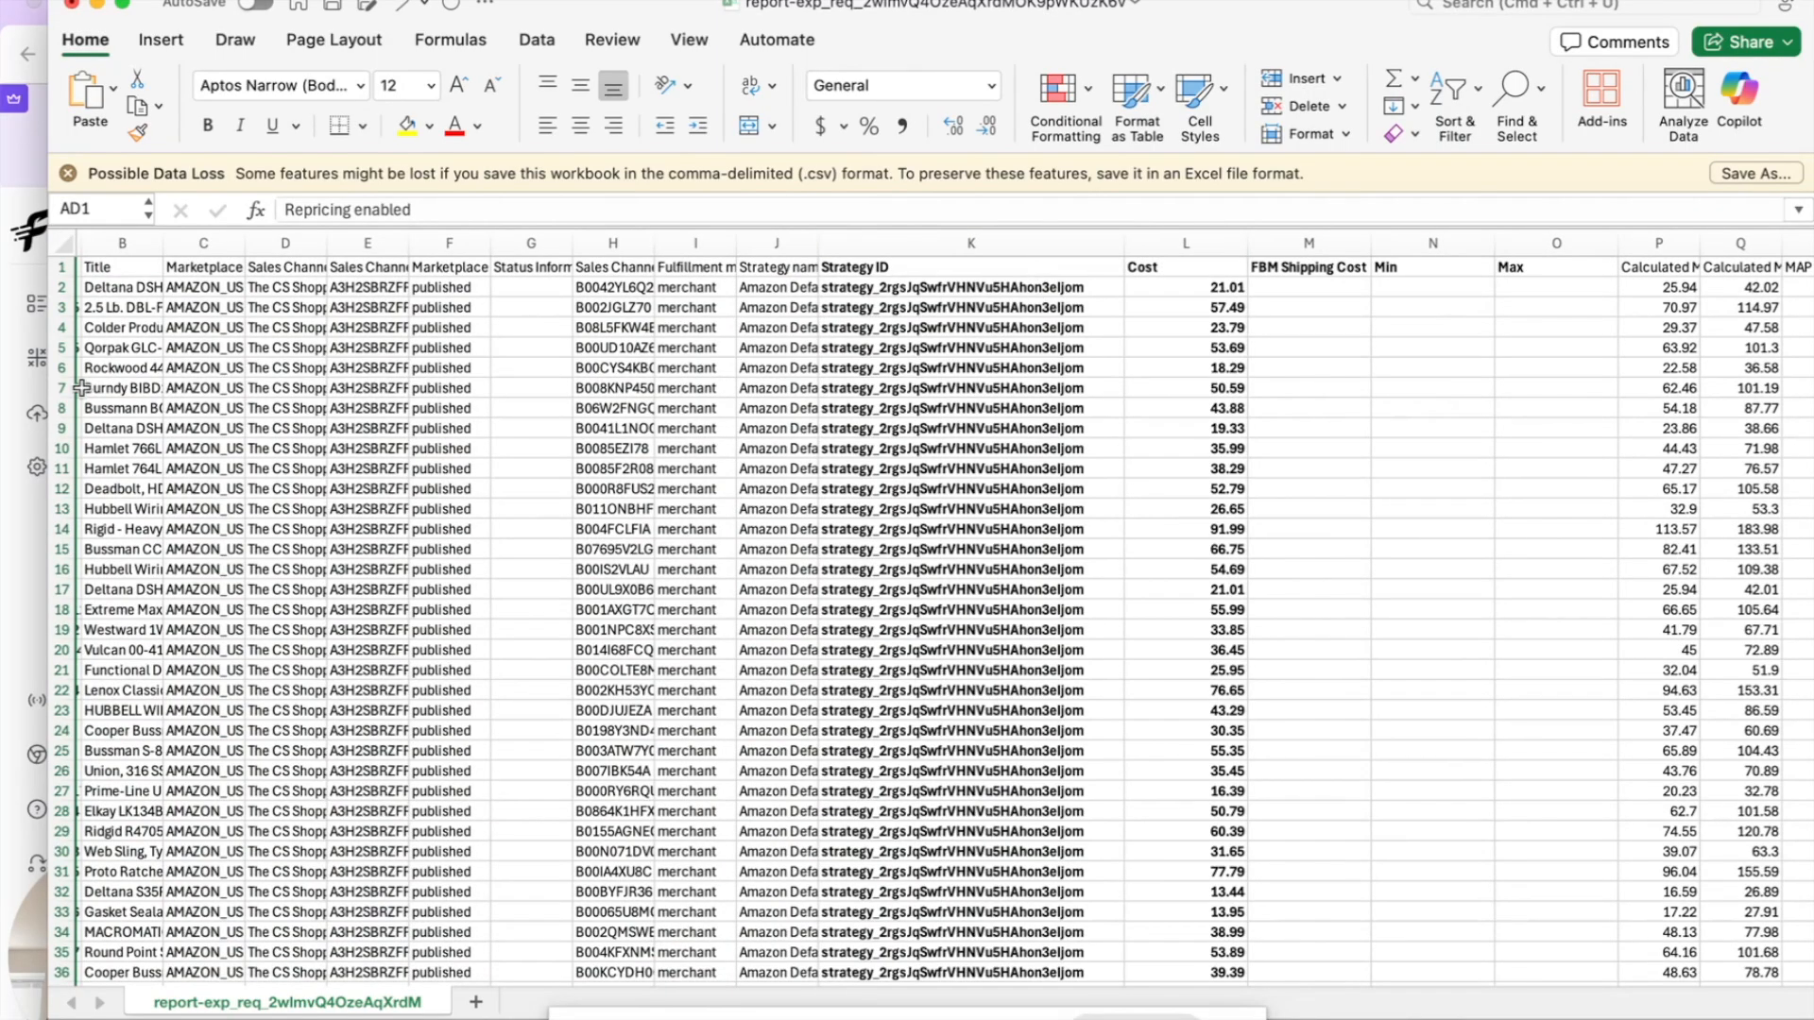
# Copy the ID of the 25-50 strategy from Flashpricer's Repricing Strategies and paste it into the first listing's Strategy ID (K2) in Excel.
pyautogui.click(36, 361)
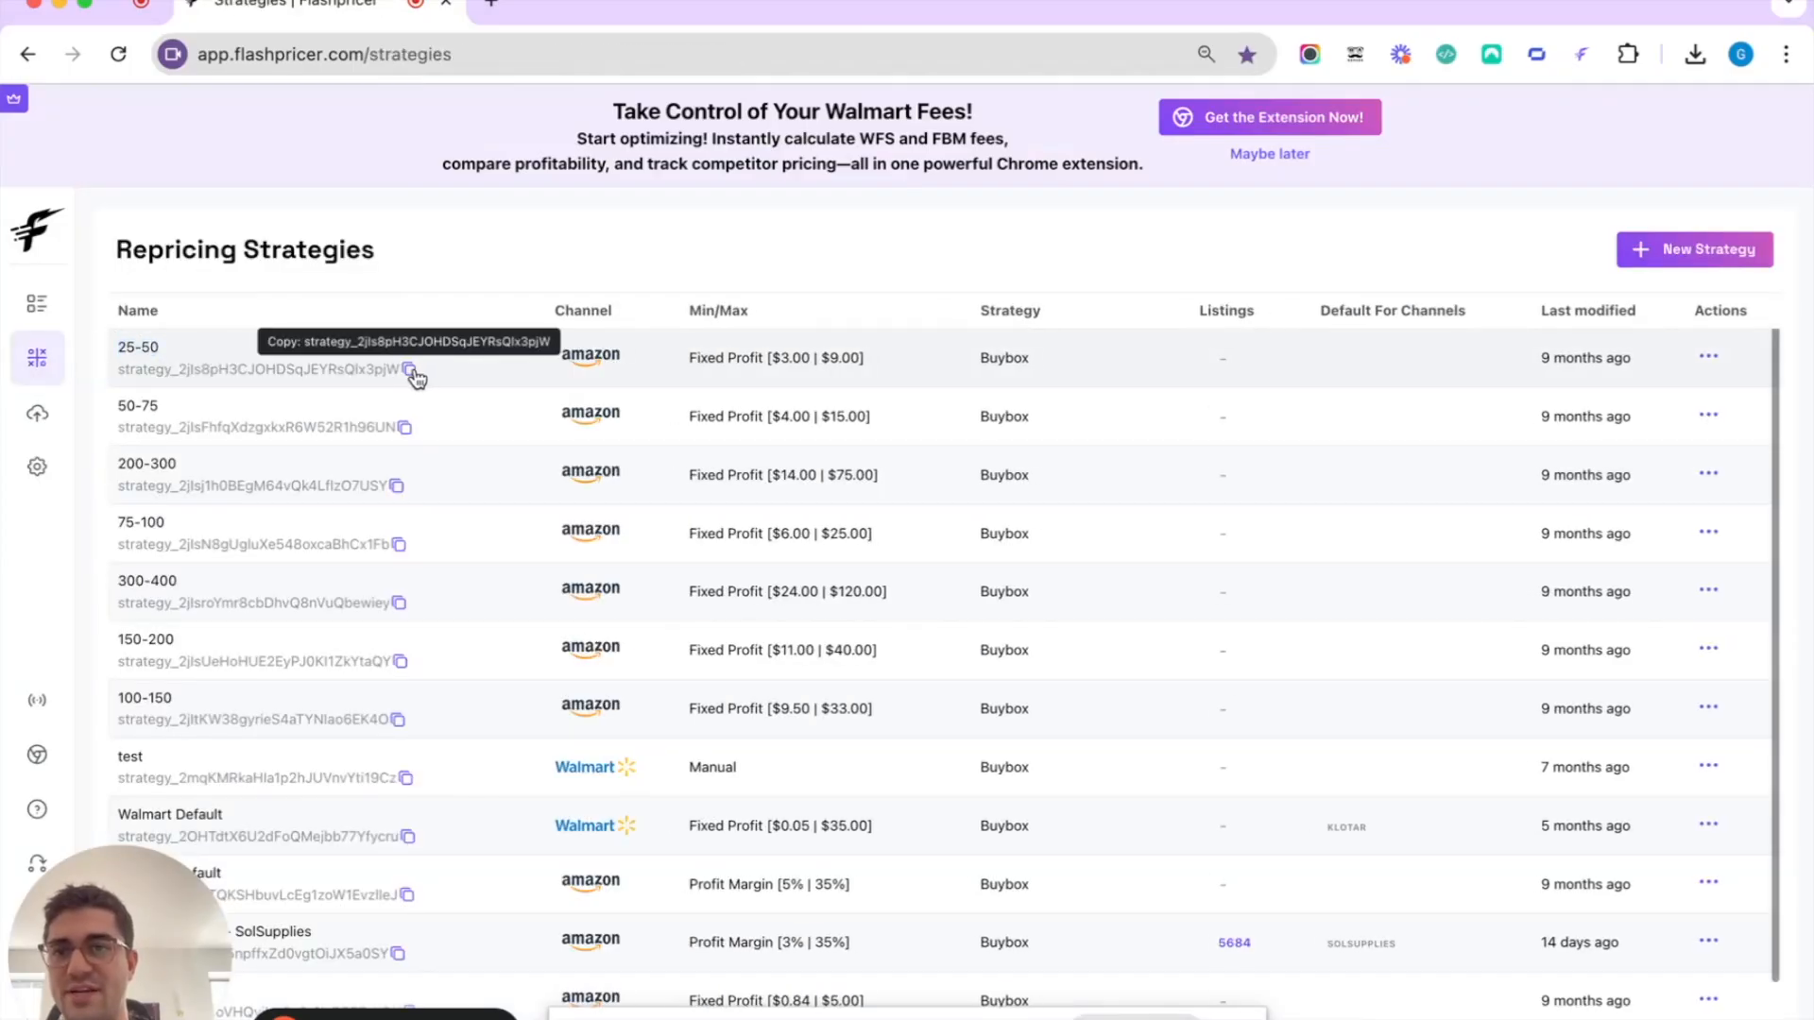
pyautogui.press('super+Tab')
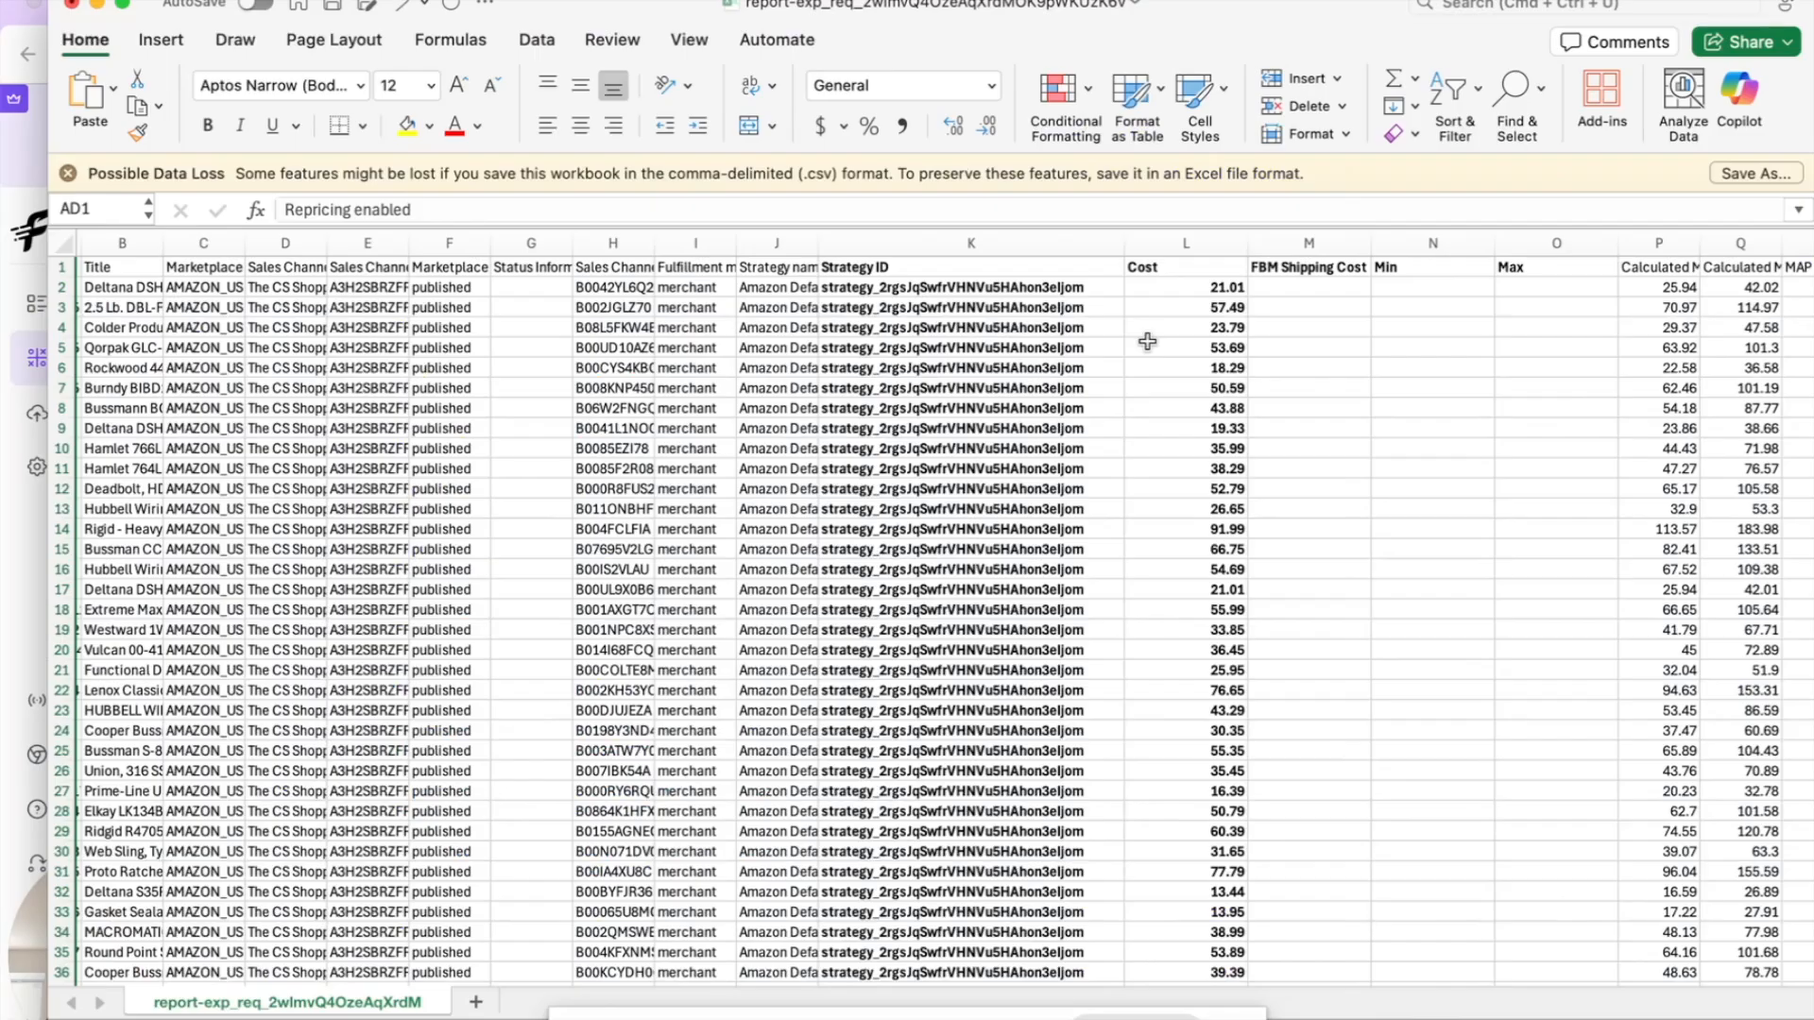
pyautogui.click(1018, 285)
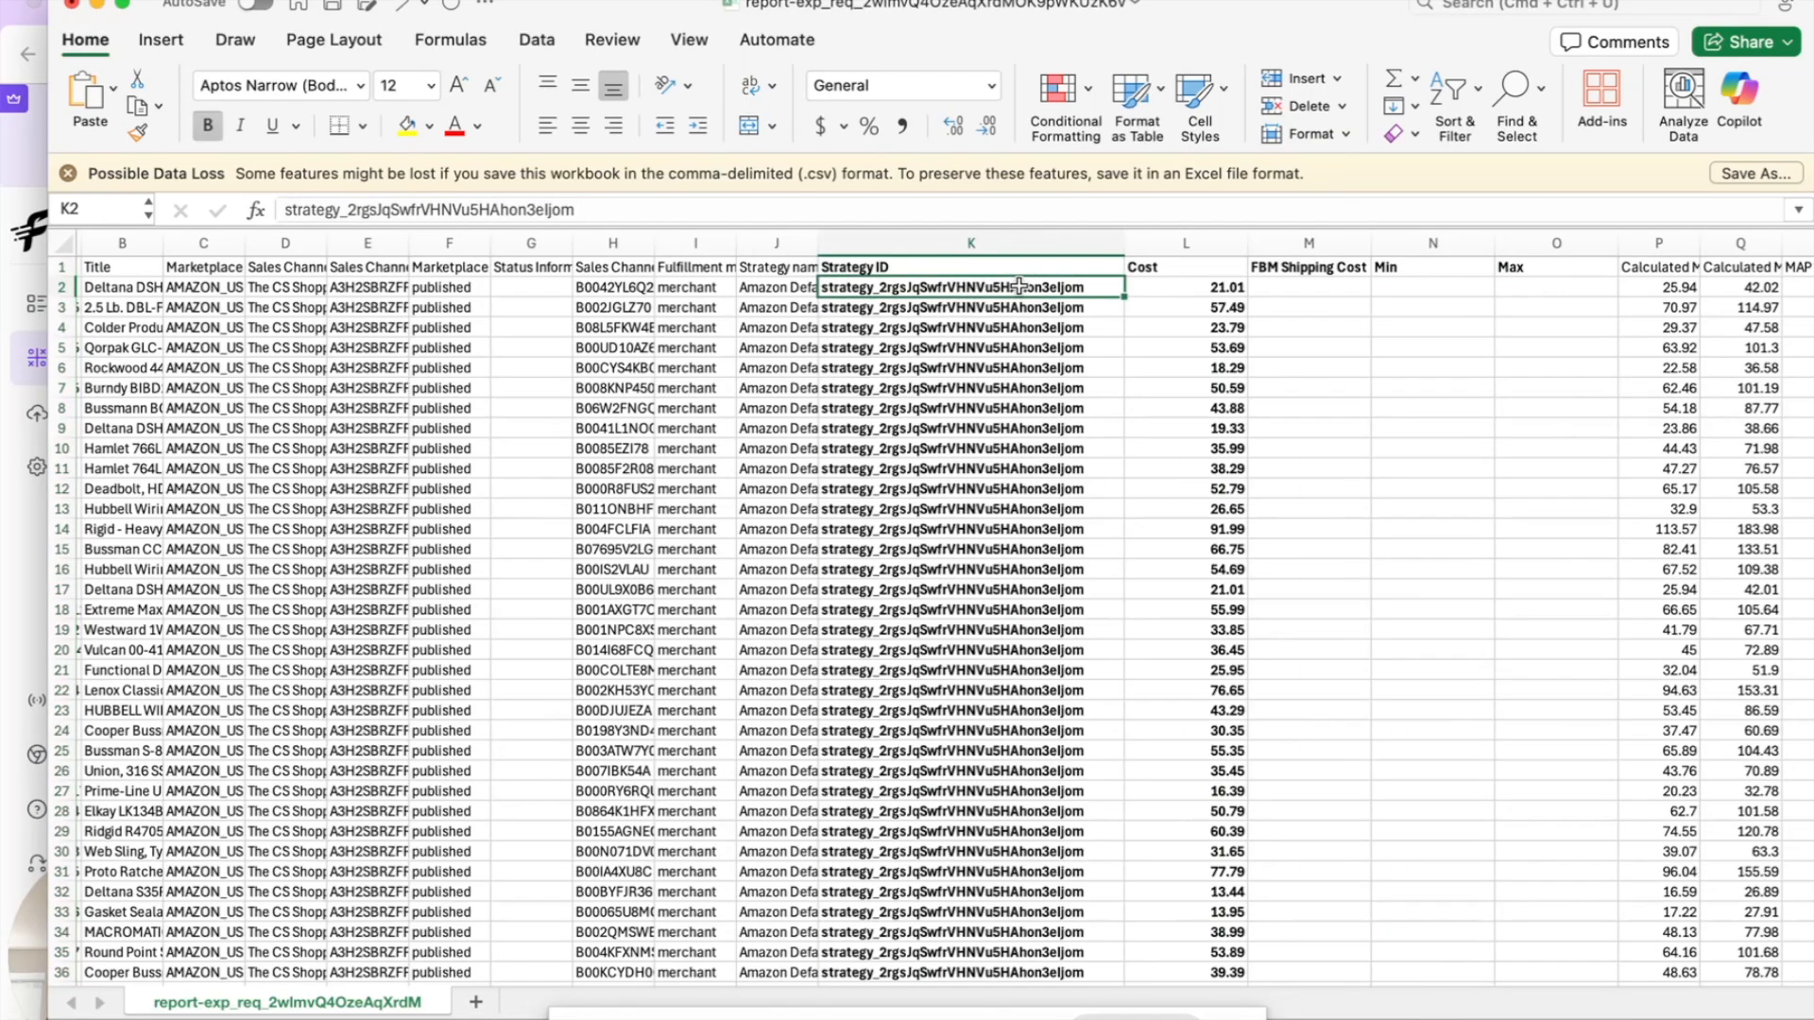
pyautogui.write('strategy_2jls8pH3CJOHDSqJEYRsQlx3pjW')
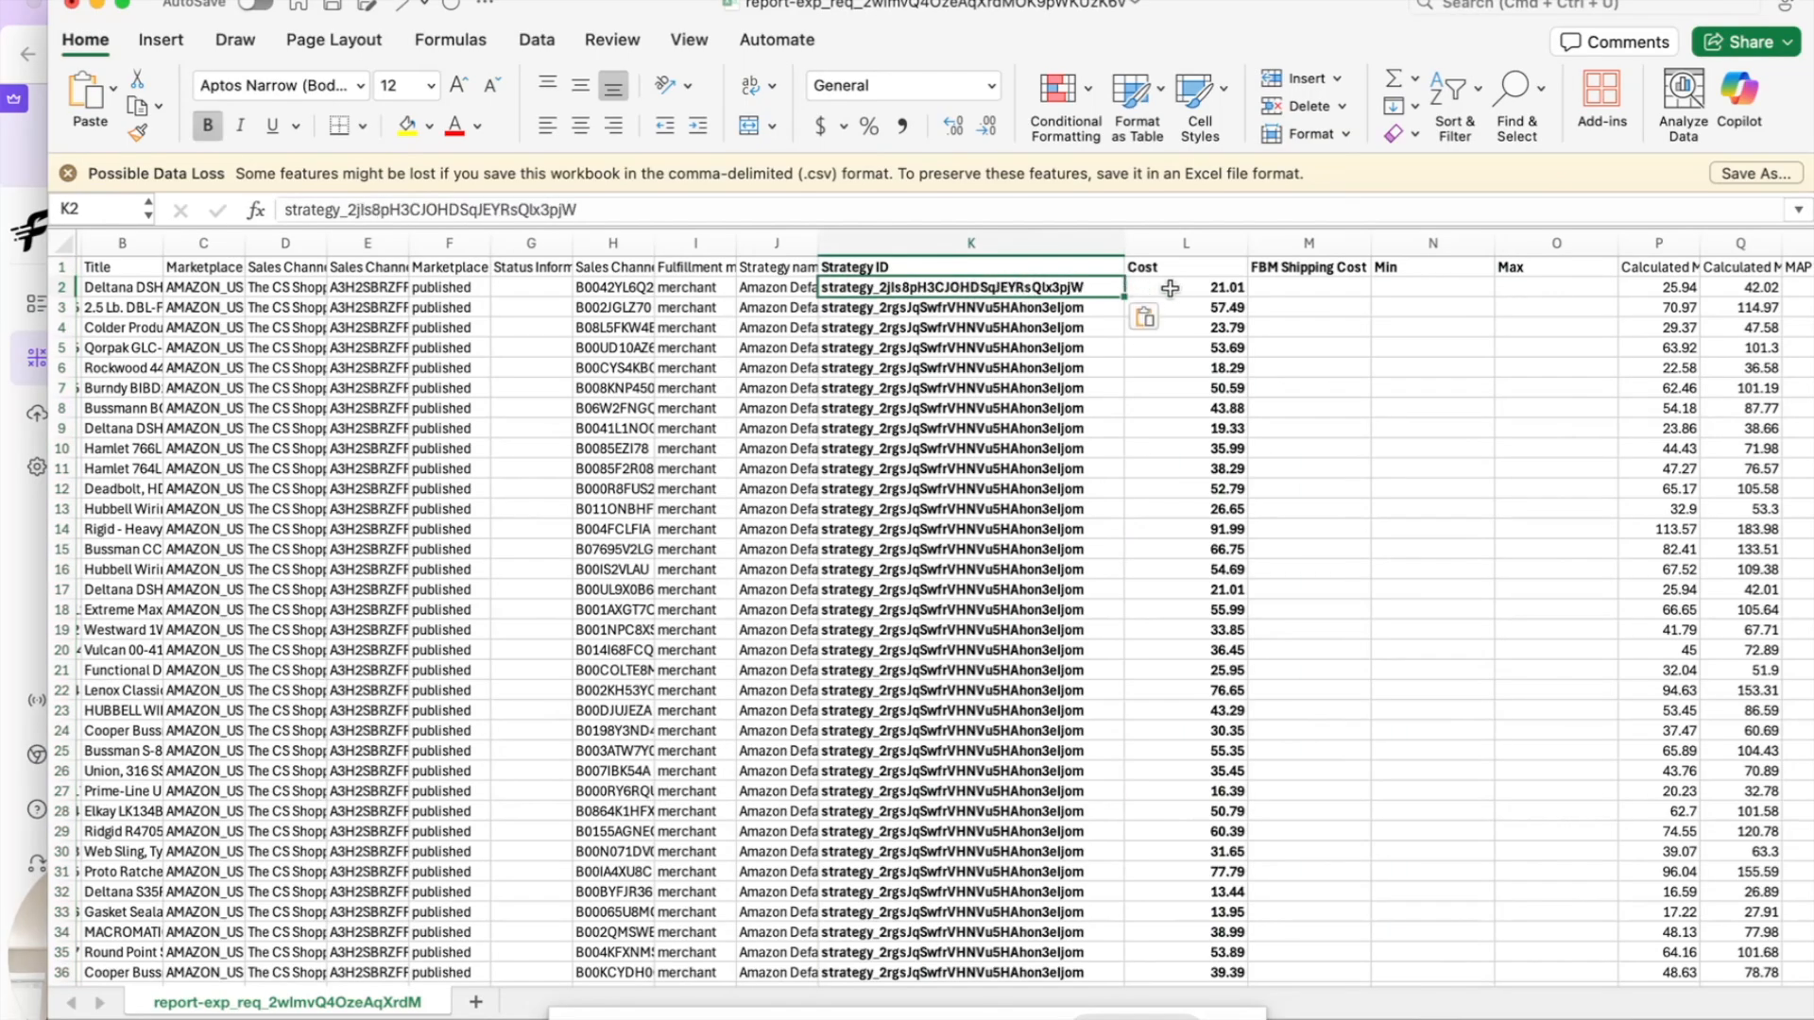
# Set the first listing's Cost (L2) to 25 and fill that value down to all listings.
pyautogui.click(1169, 288)
pyautogui.write('25')
pyautogui.press('Tab')
pyautogui.click(1170, 286)
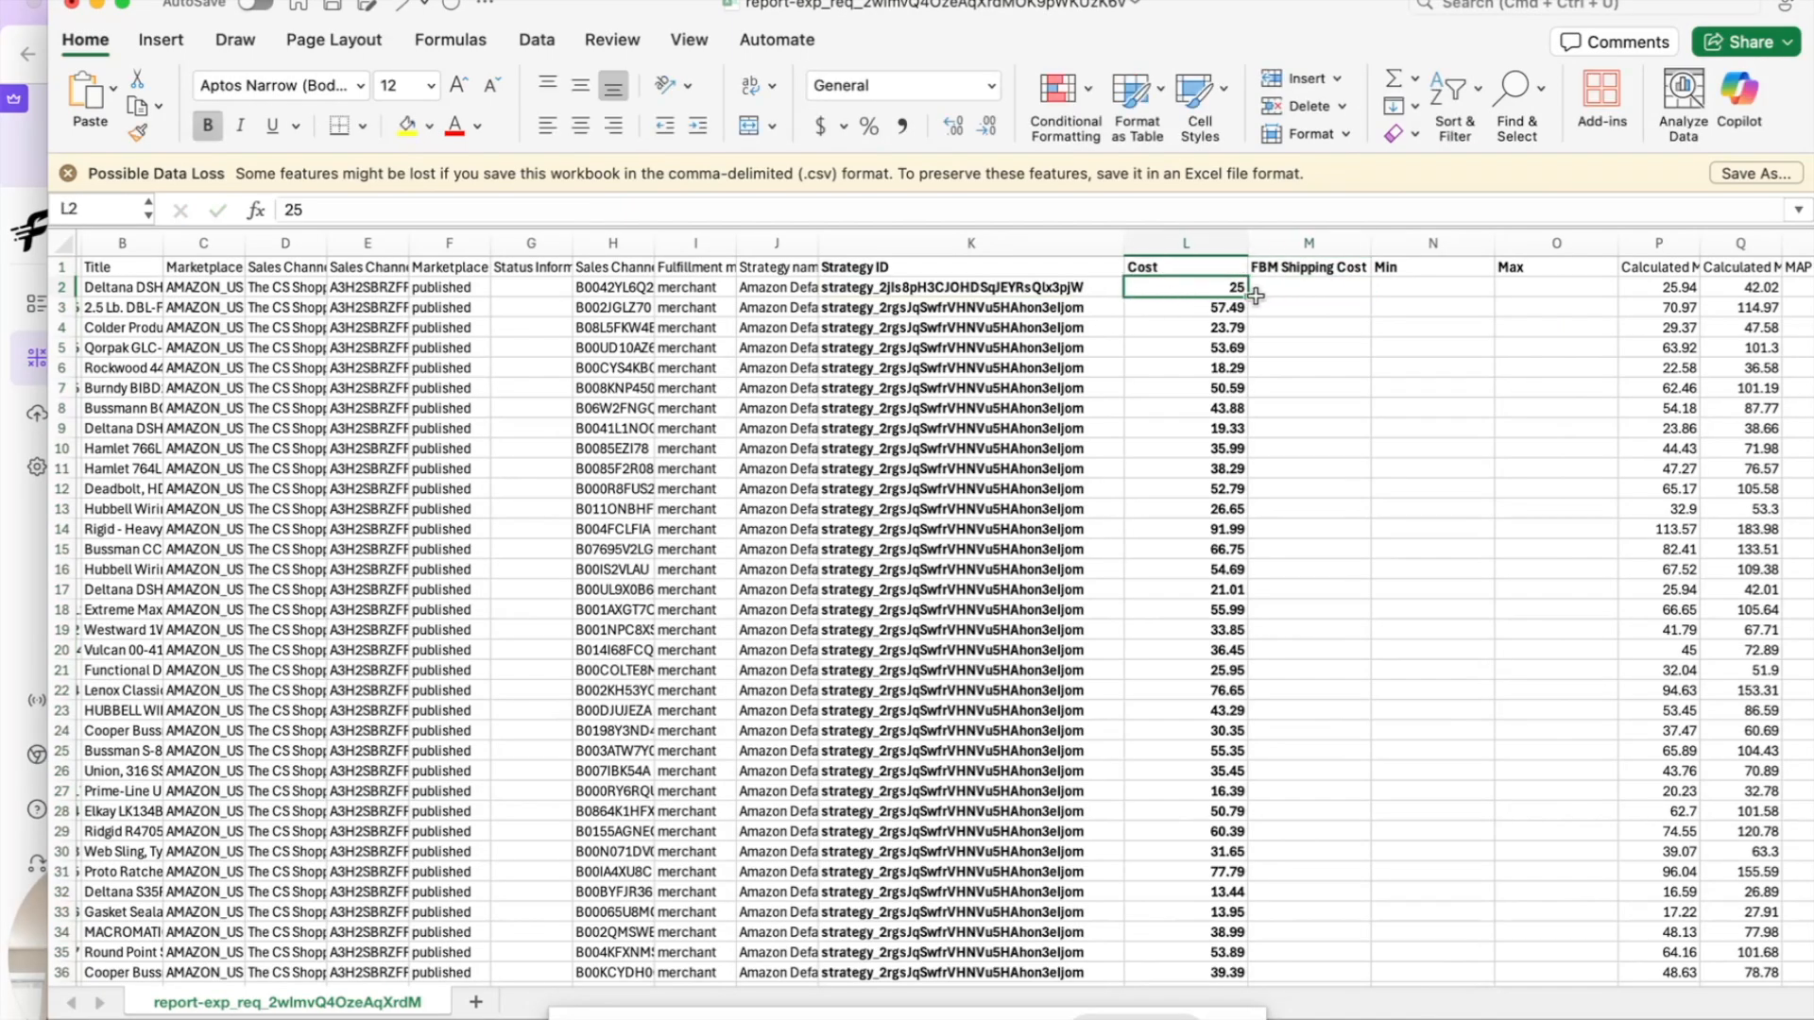
pyautogui.doubleClick(1248, 296)
# Set the first listing's FBM Shipping Cost (M2) to 5 and fill that value down to all listings.
pyautogui.click(1313, 291)
pyautogui.hscroll(5, 1314, 291)
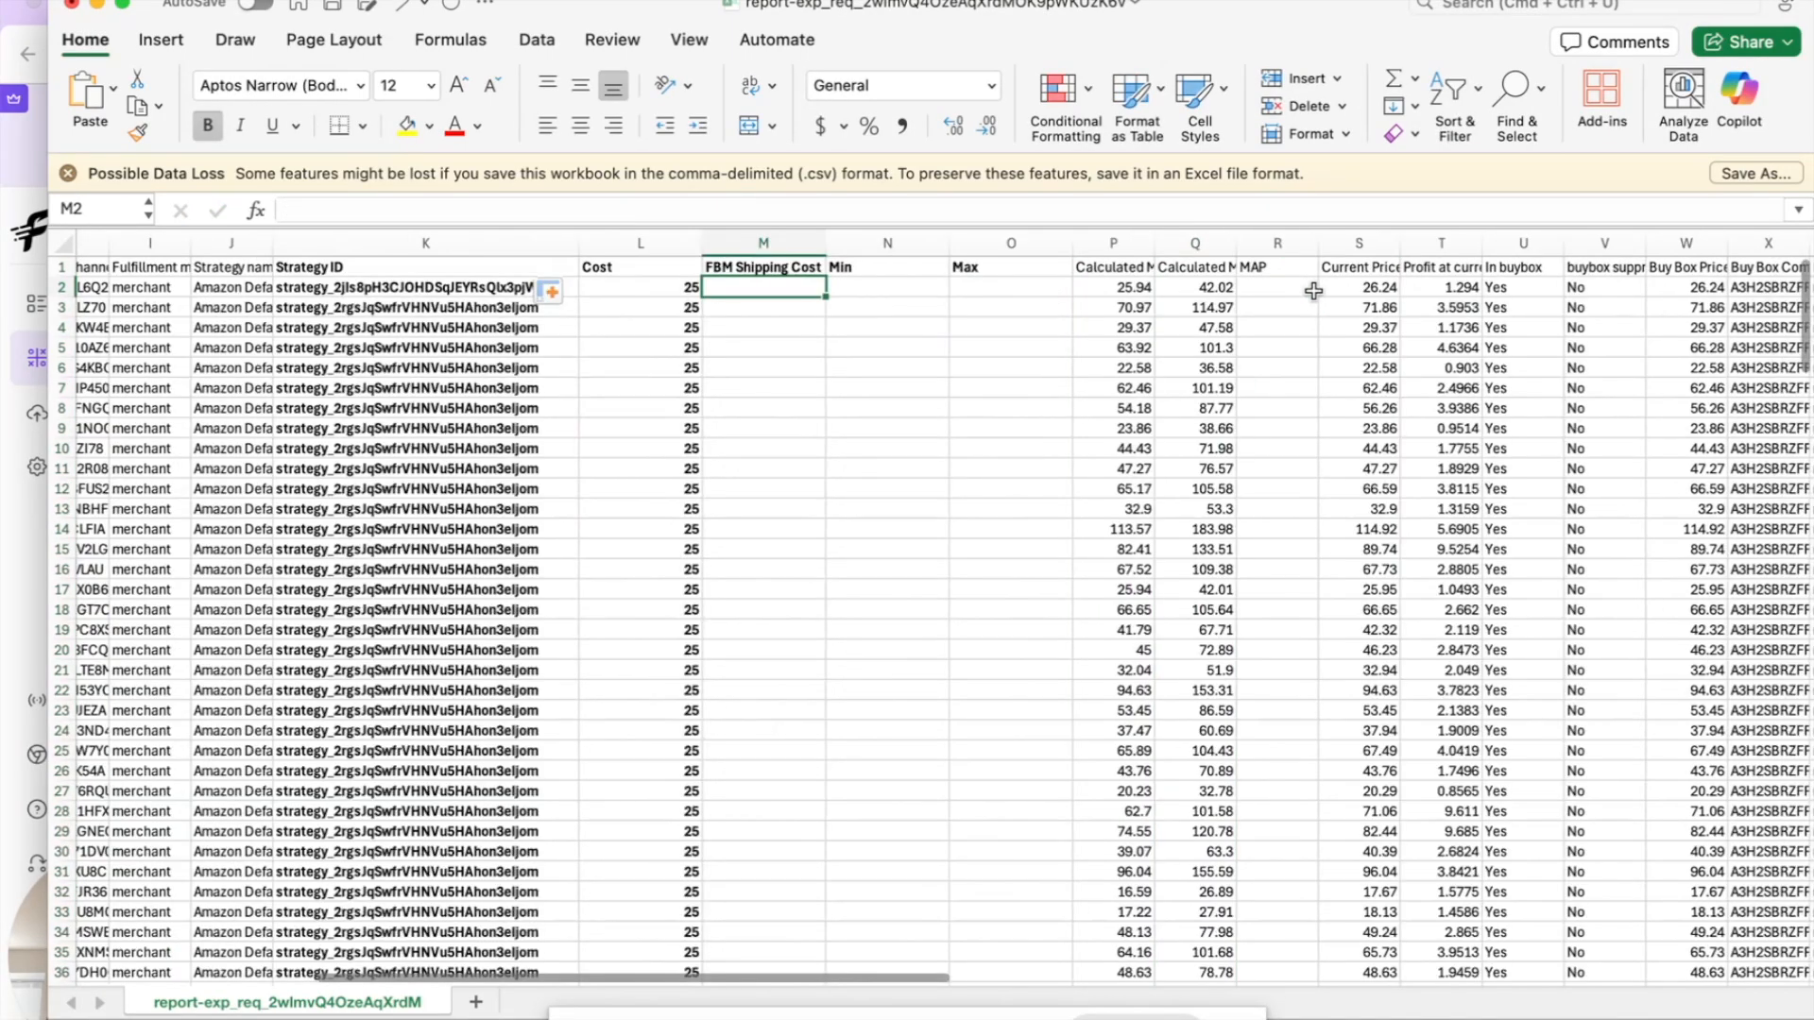
pyautogui.write('5')
pyautogui.press('Tab')
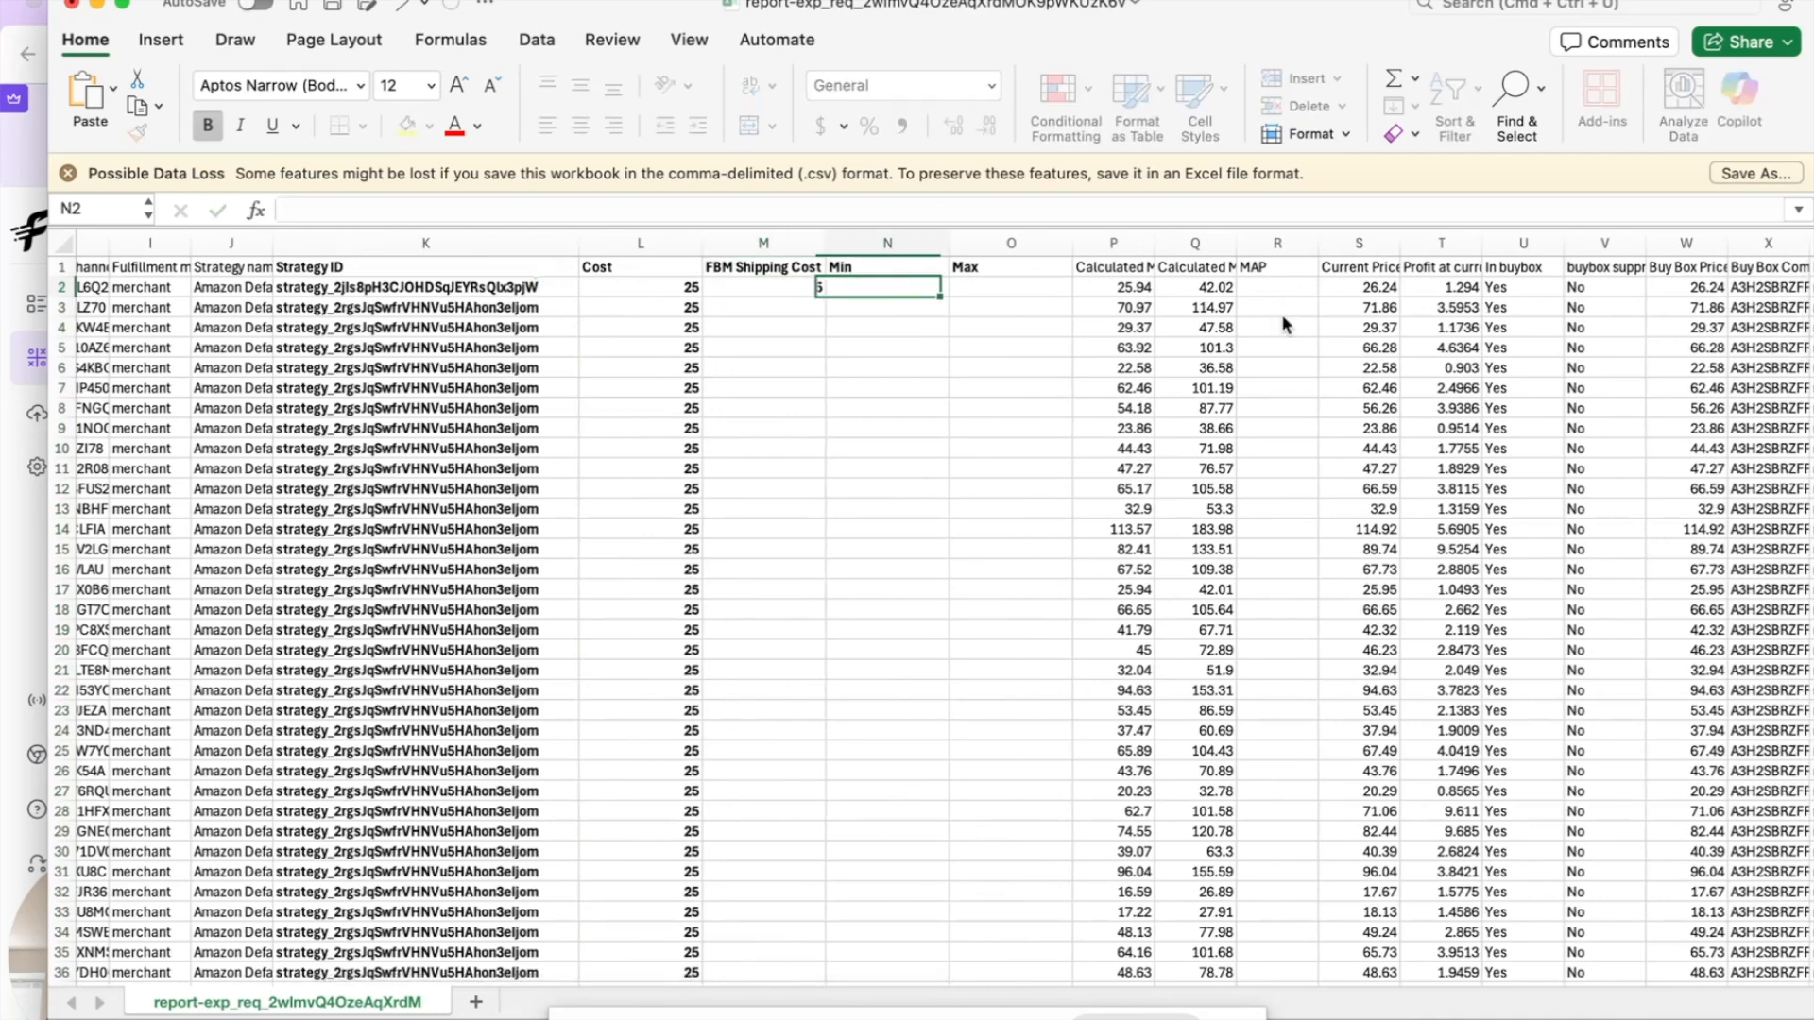
pyautogui.press('Left')
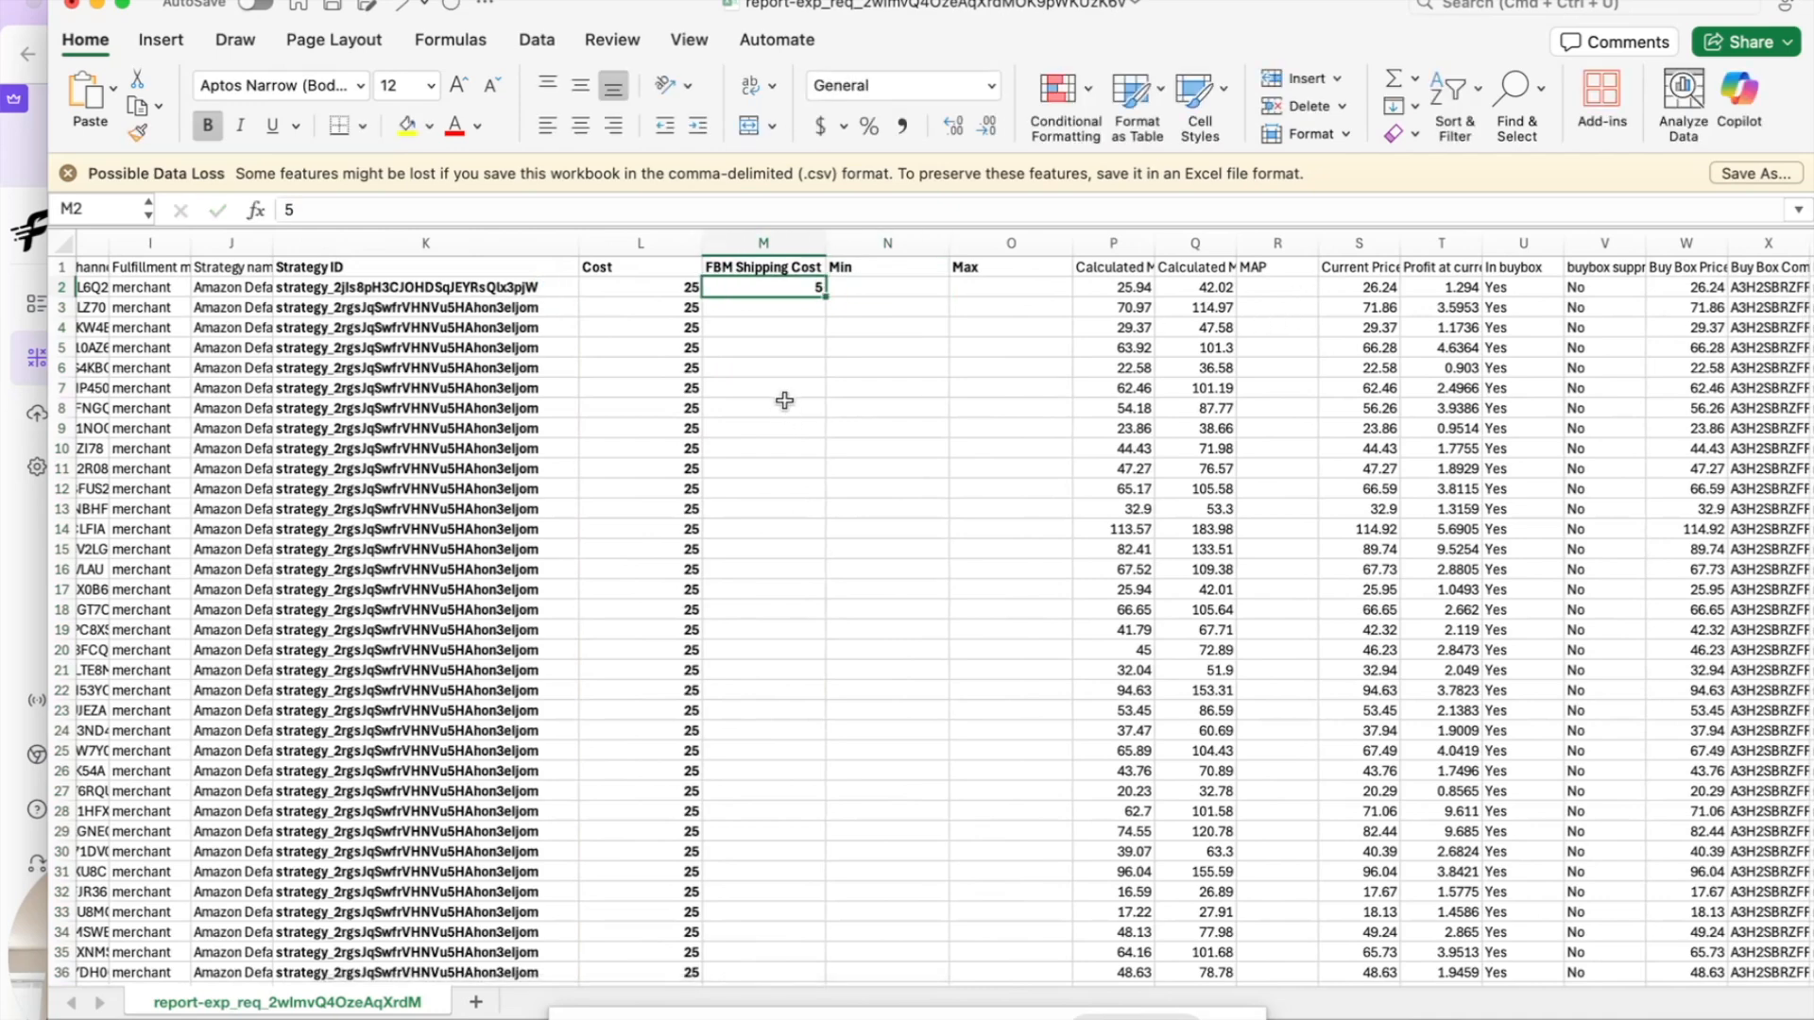
pyautogui.doubleClick(824, 297)
# Enter a Min of 45 and a Max of 50 for the first listing (N2 and O2).
pyautogui.click(871, 285)
pyautogui.write('45')
pyautogui.press('Tab')
pyautogui.write('50')
pyautogui.press('Tab')
pyautogui.hscroll(-8, 871, 281)
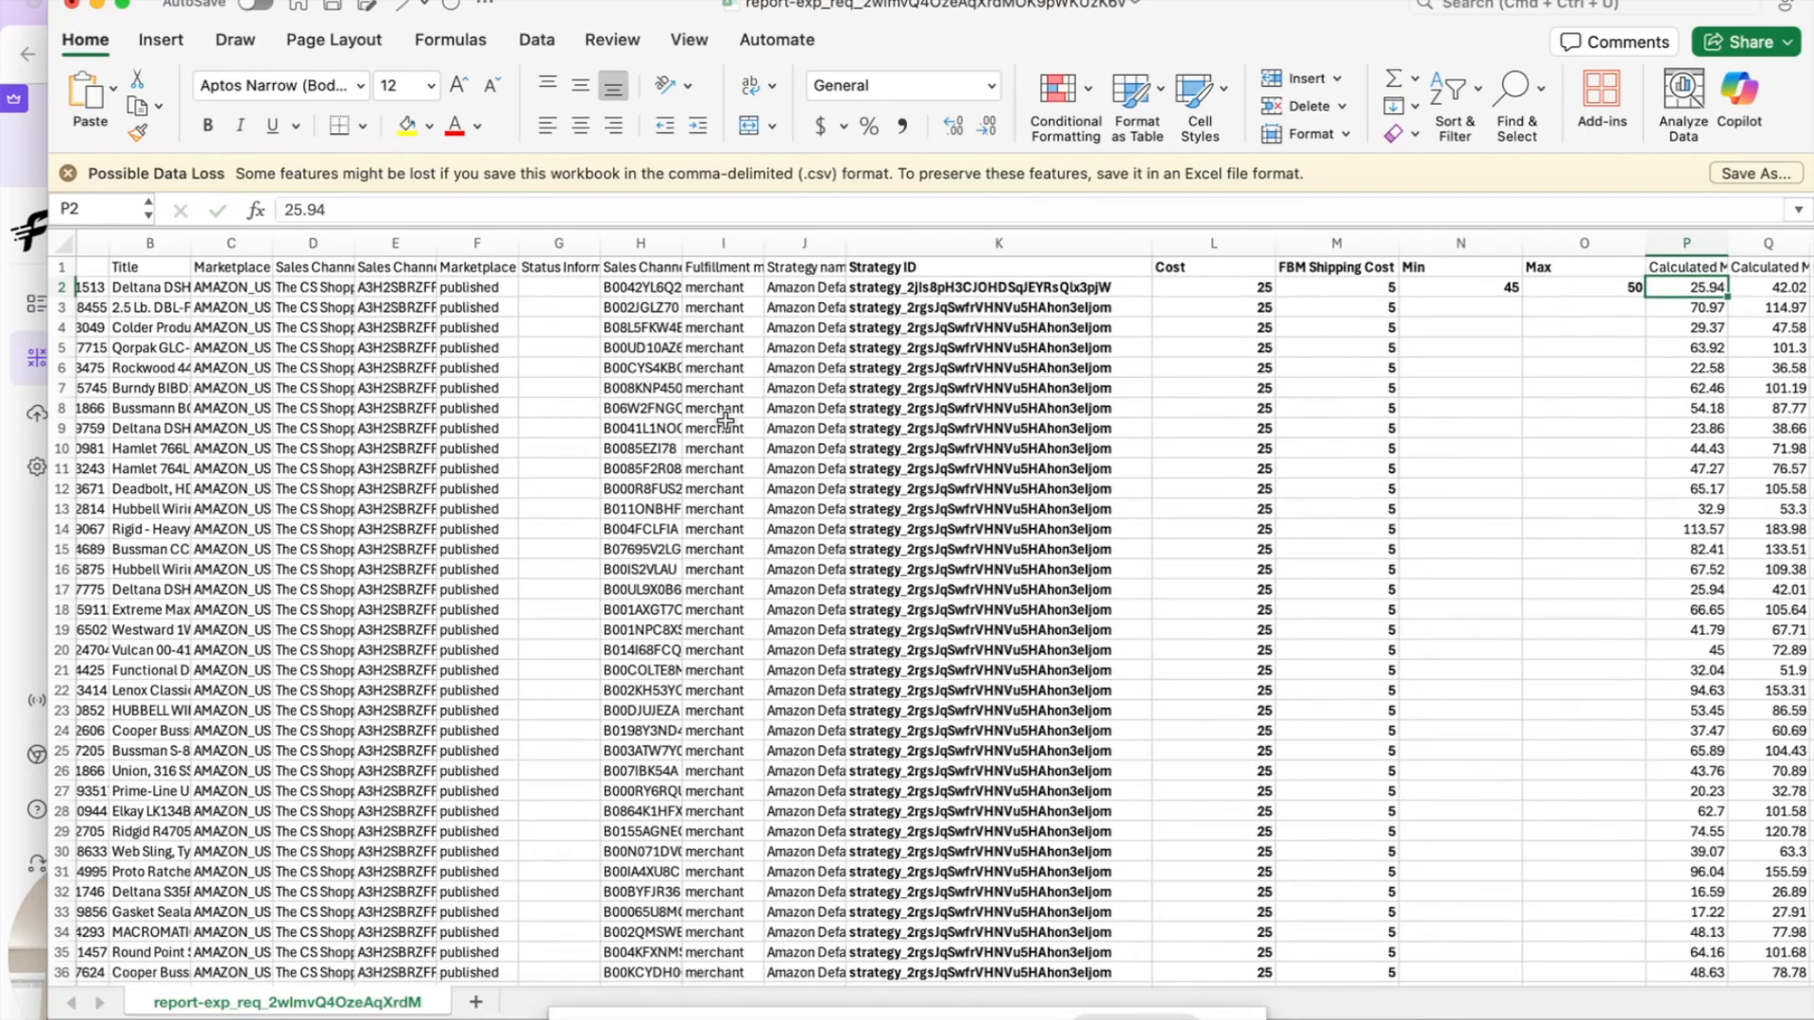
# Switch to Flashpricer's bulk upload page and upload the listings CSV file.
pyautogui.click(35, 414)
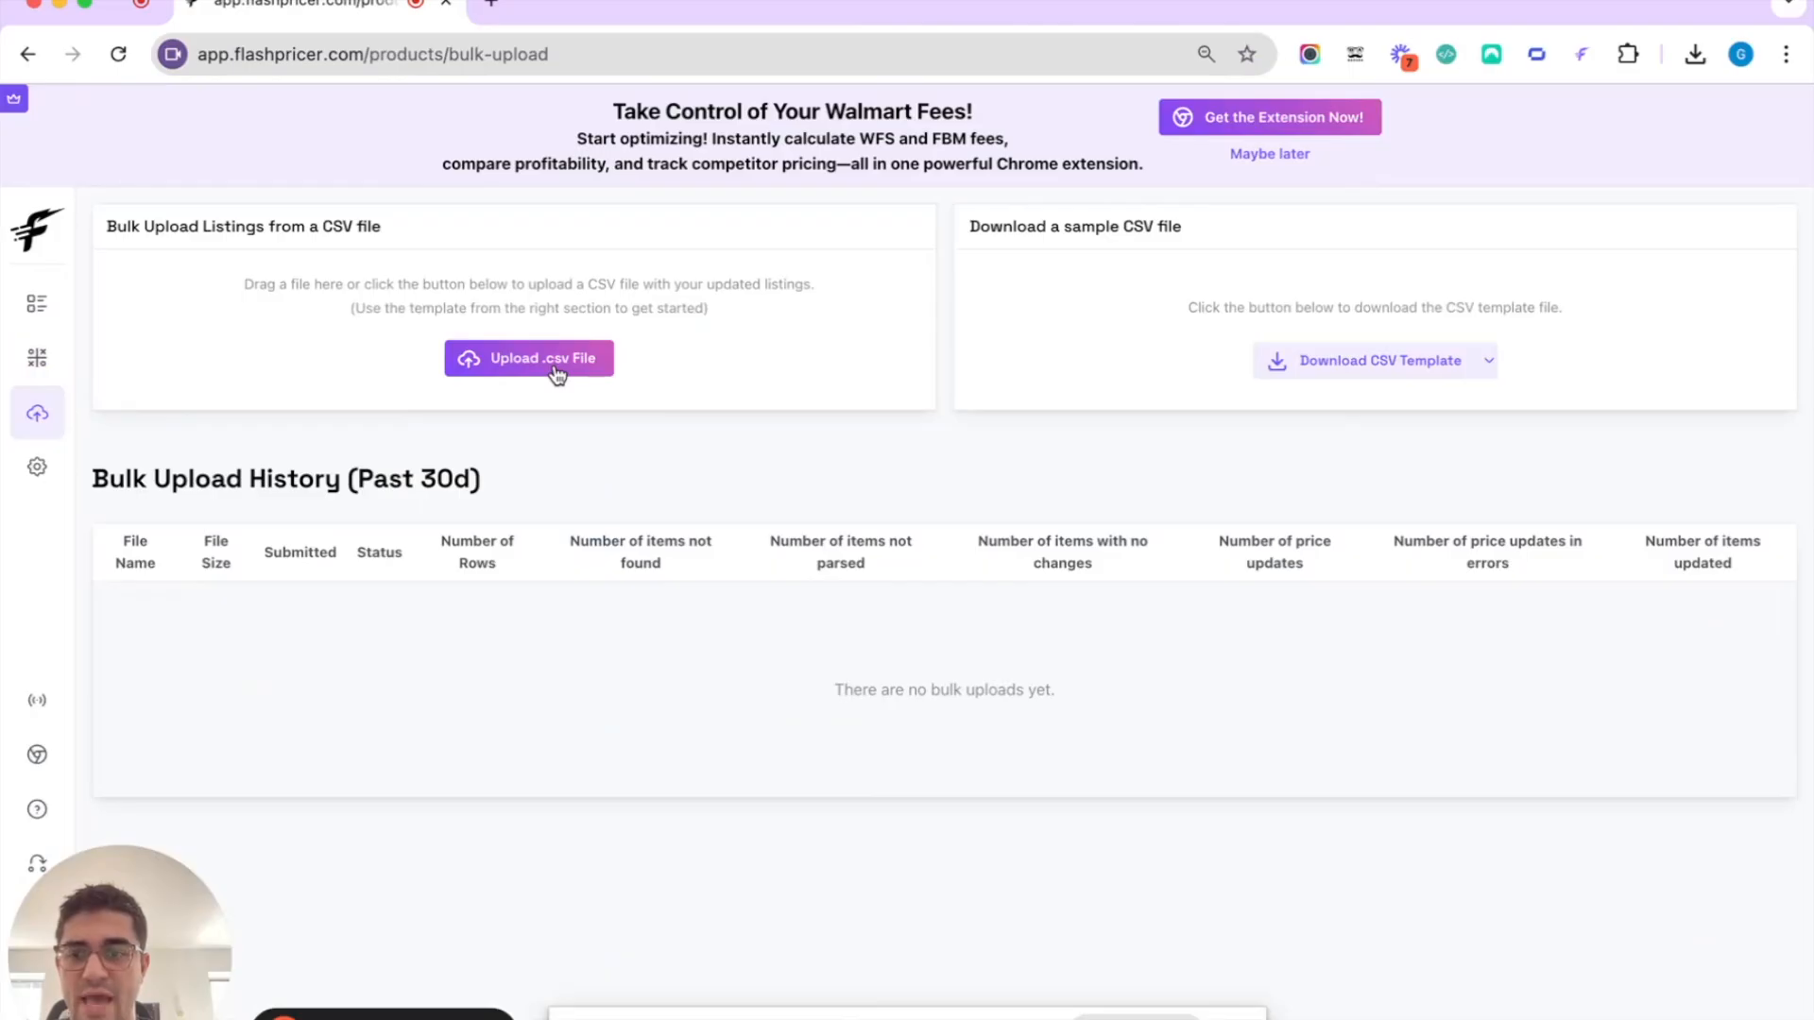
pyautogui.press('super+Tab')
pyautogui.moveTo(659, 633); pyautogui.dragTo(651, 285)
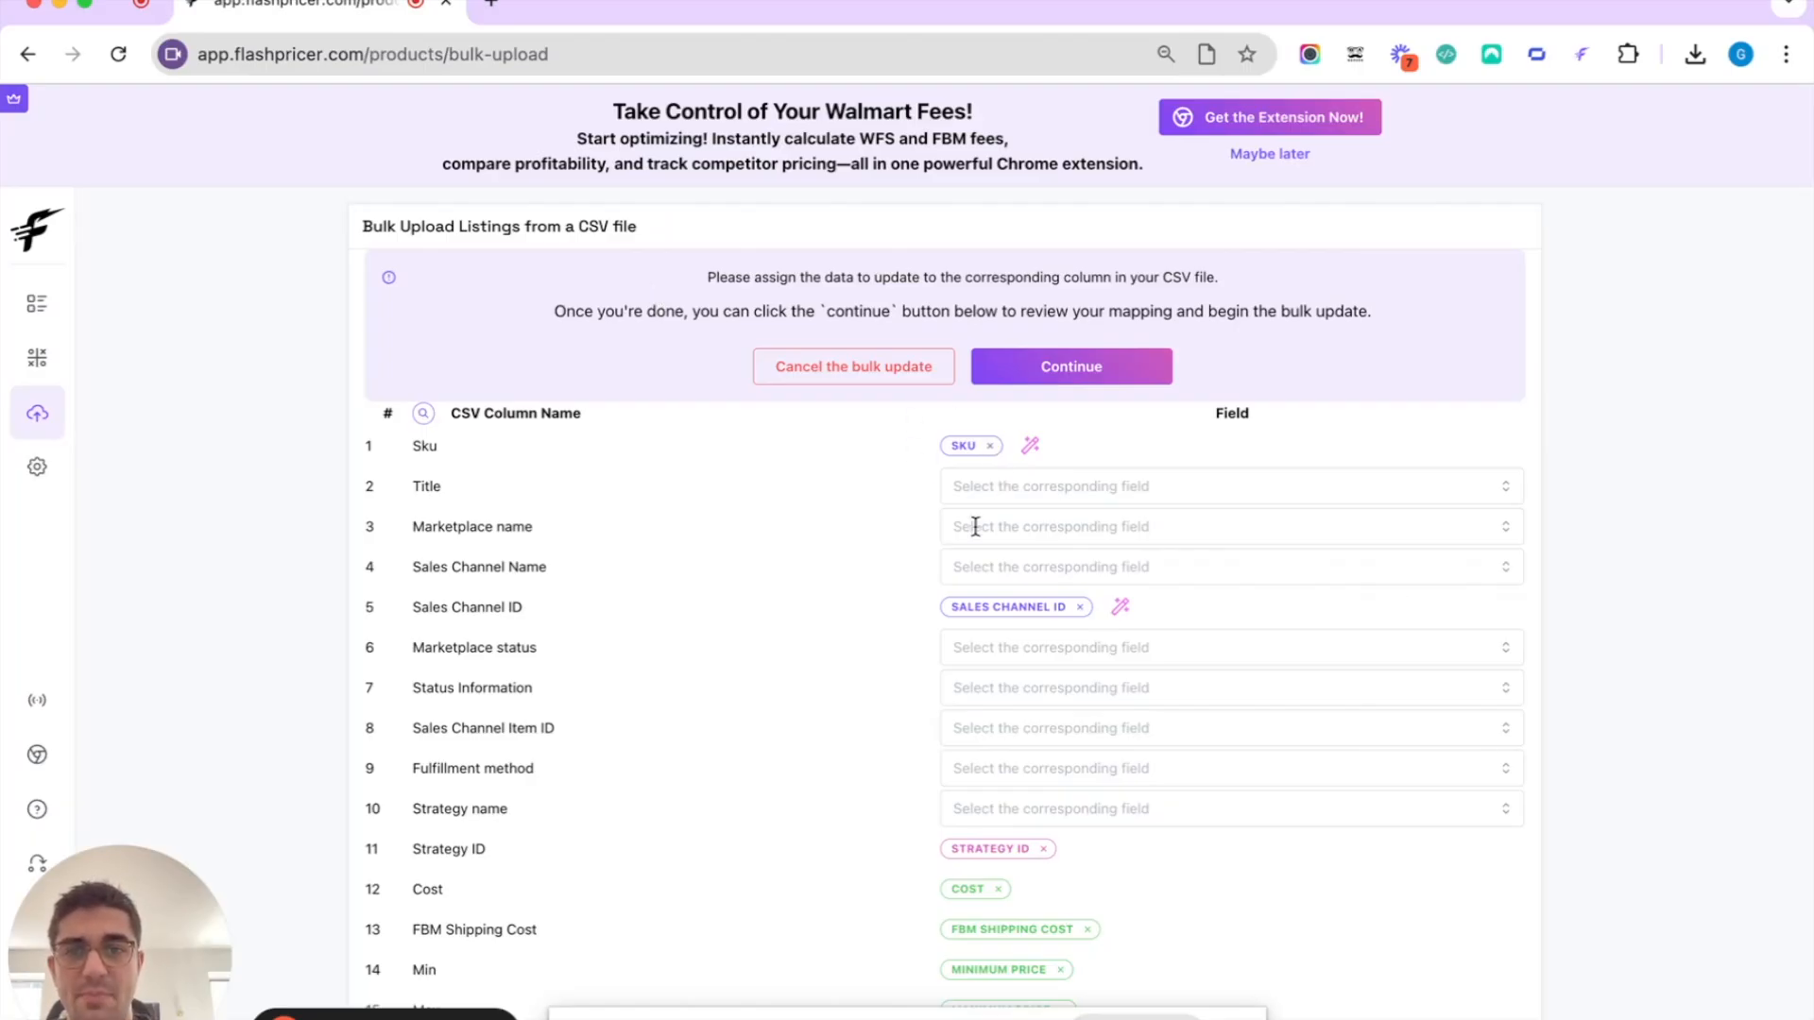
# Remove the field mappings from the Cost, FBM Shipping Cost, Min, Max, MAP and Repricing enabled columns.
pyautogui.scroll(-3, 996, 601)
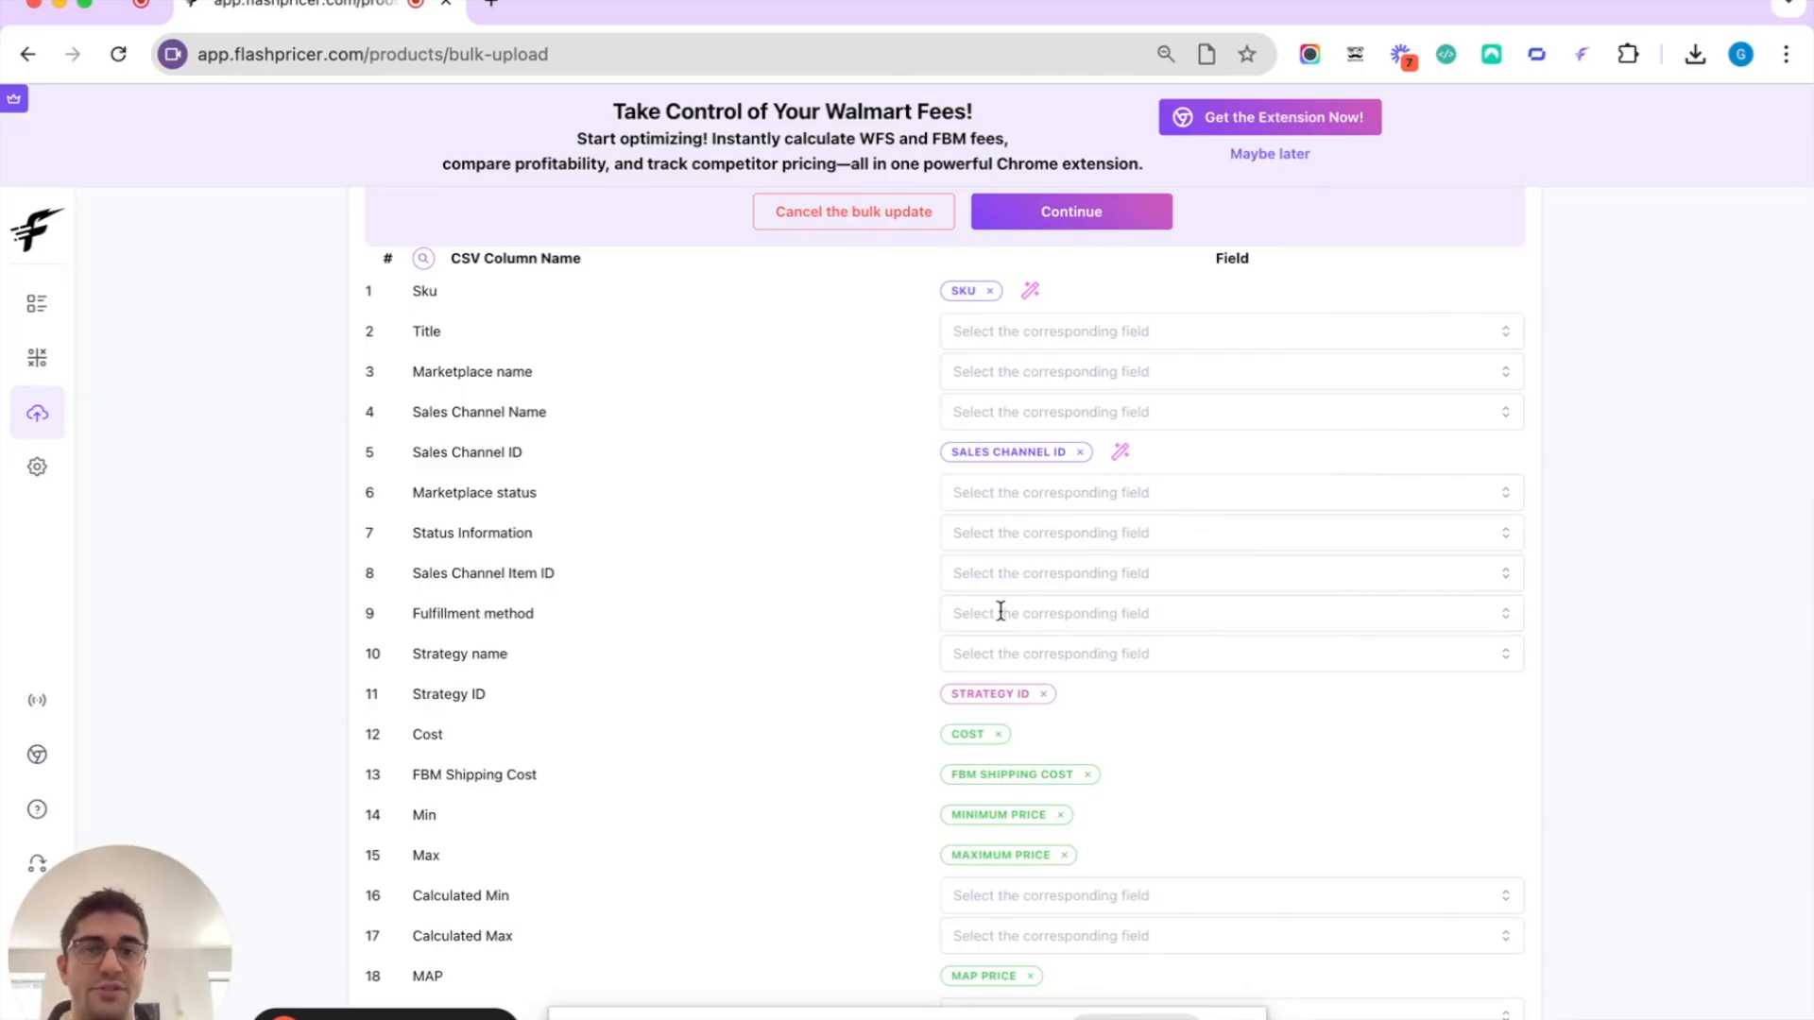
pyautogui.click(1000, 735)
pyautogui.click(1087, 774)
pyautogui.click(1060, 814)
pyautogui.click(1069, 858)
pyautogui.scroll(-4, 1065, 855)
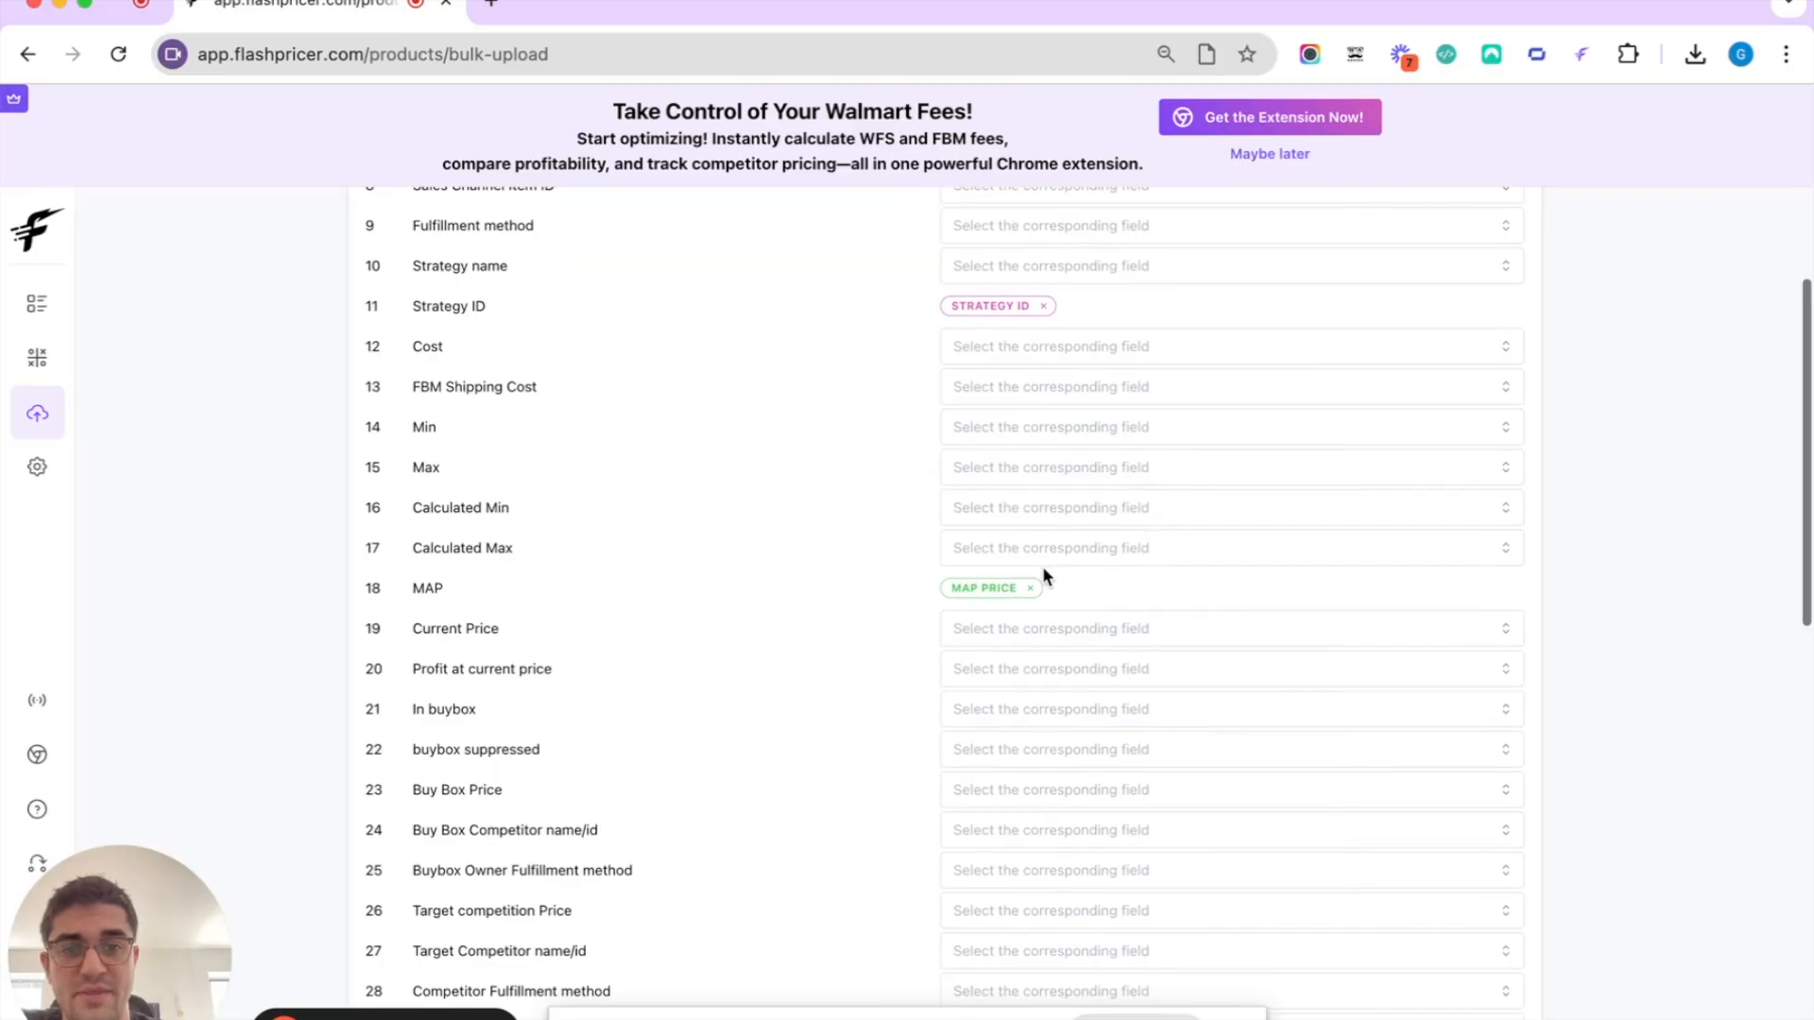
pyautogui.scroll(-6, 1025, 580)
pyautogui.click(1020, 449)
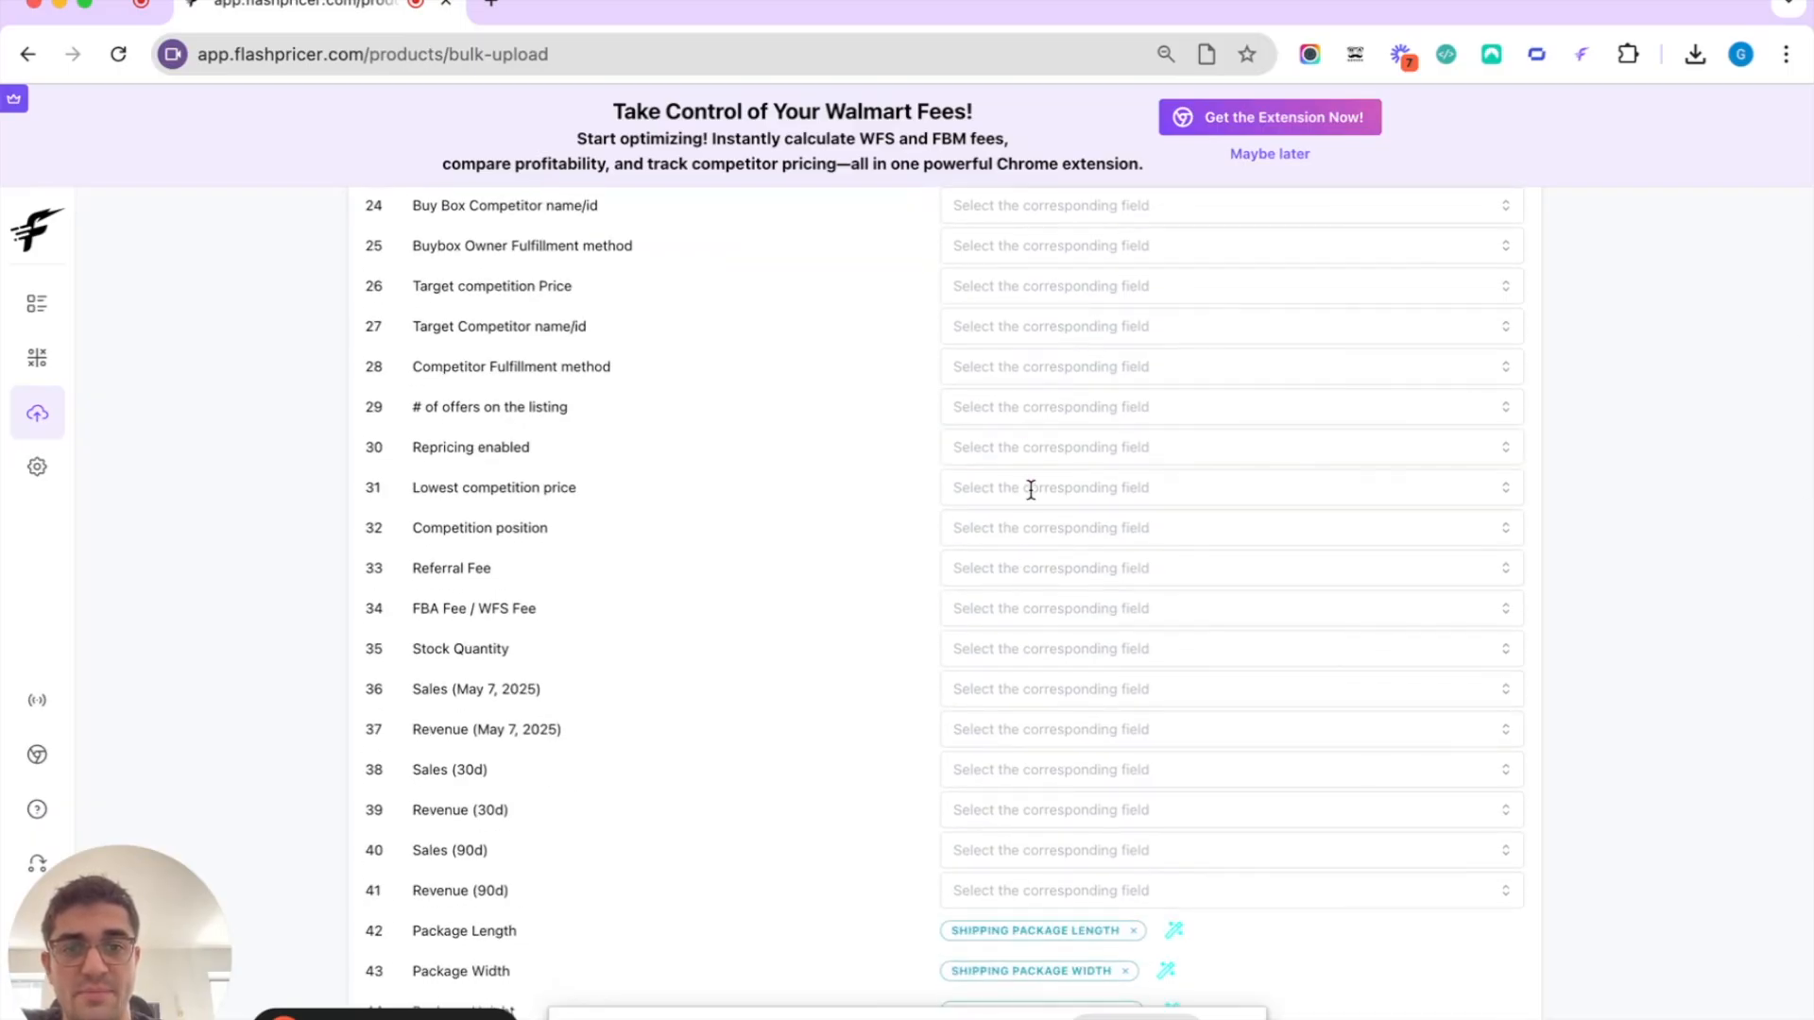
# Remove the package dimension and other remaining mappings, keeping only Sku, Sales Channel ID and Strategy ID, and continue to the mapping review.
pyautogui.scroll(-4, 1137, 867)
pyautogui.click(1133, 580)
pyautogui.click(1125, 620)
pyautogui.click(1129, 659)
pyautogui.click(1133, 781)
pyautogui.scroll(16, 1139, 784)
pyautogui.click(1024, 369)
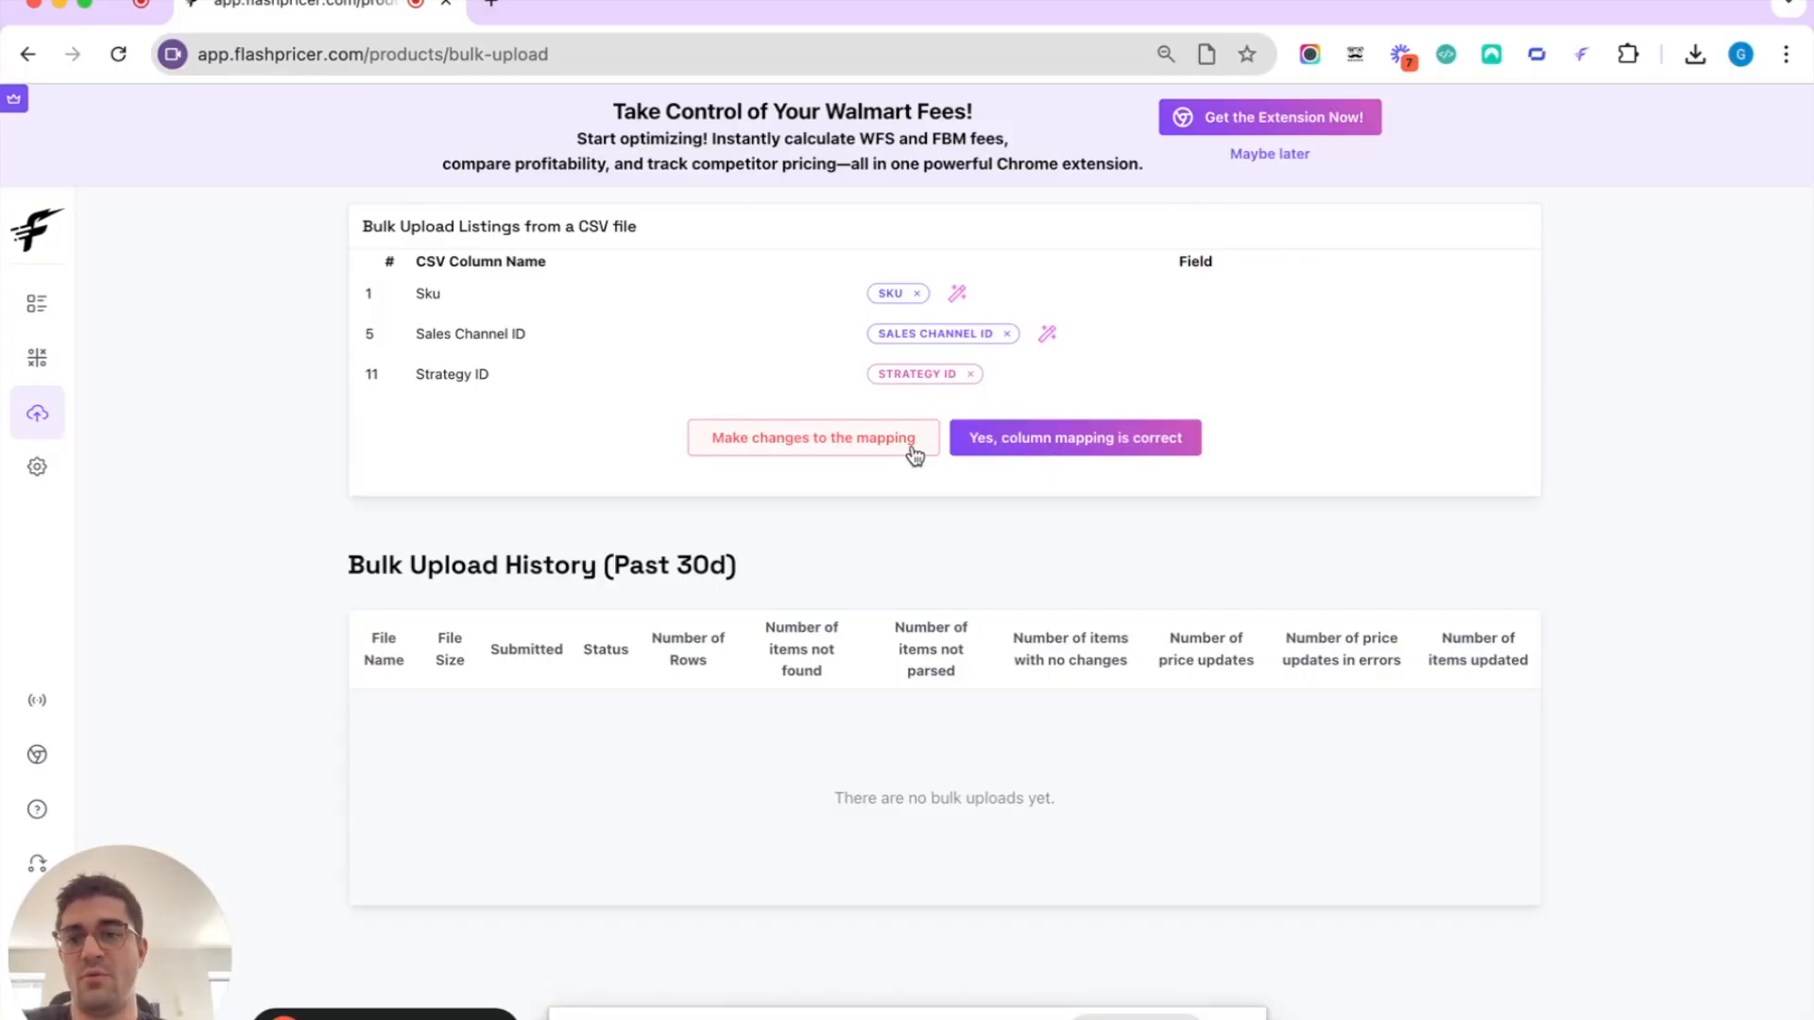
# Return to editing the mapping and assign Calculated Min to Minimum Price and Calculated Max to Maximum Price.
pyautogui.click(848, 446)
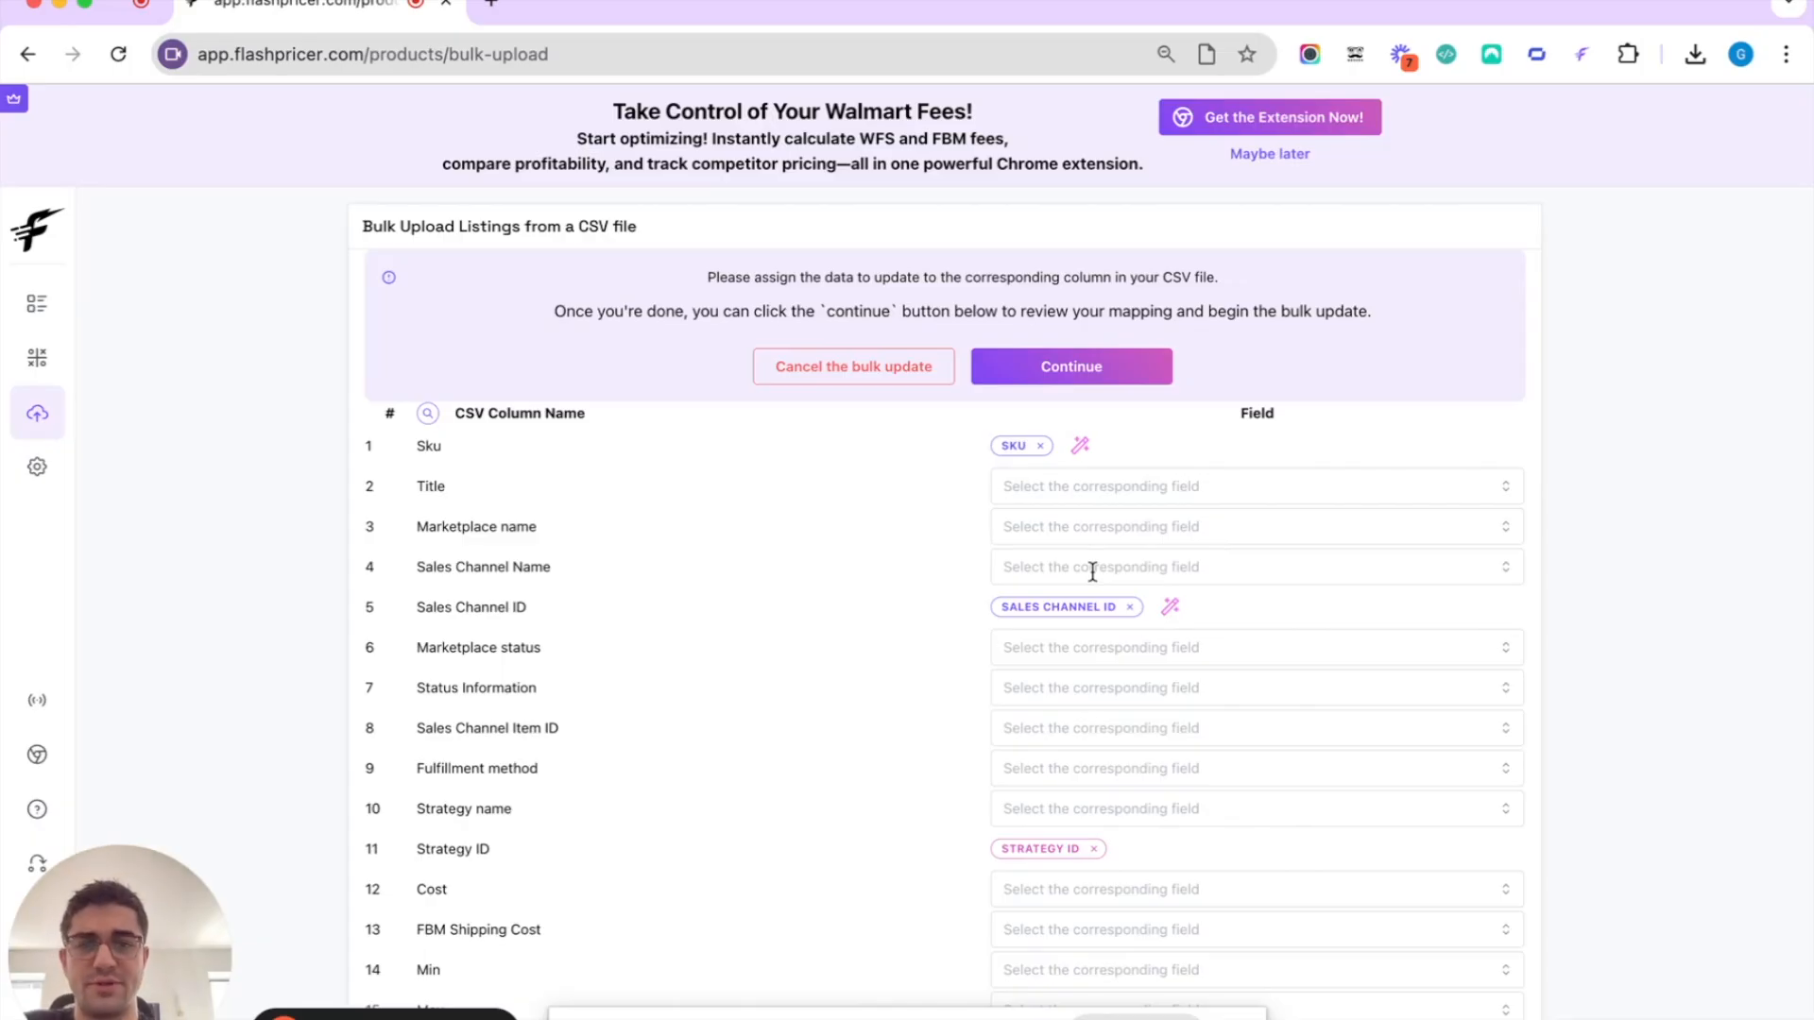
pyautogui.click(1058, 493)
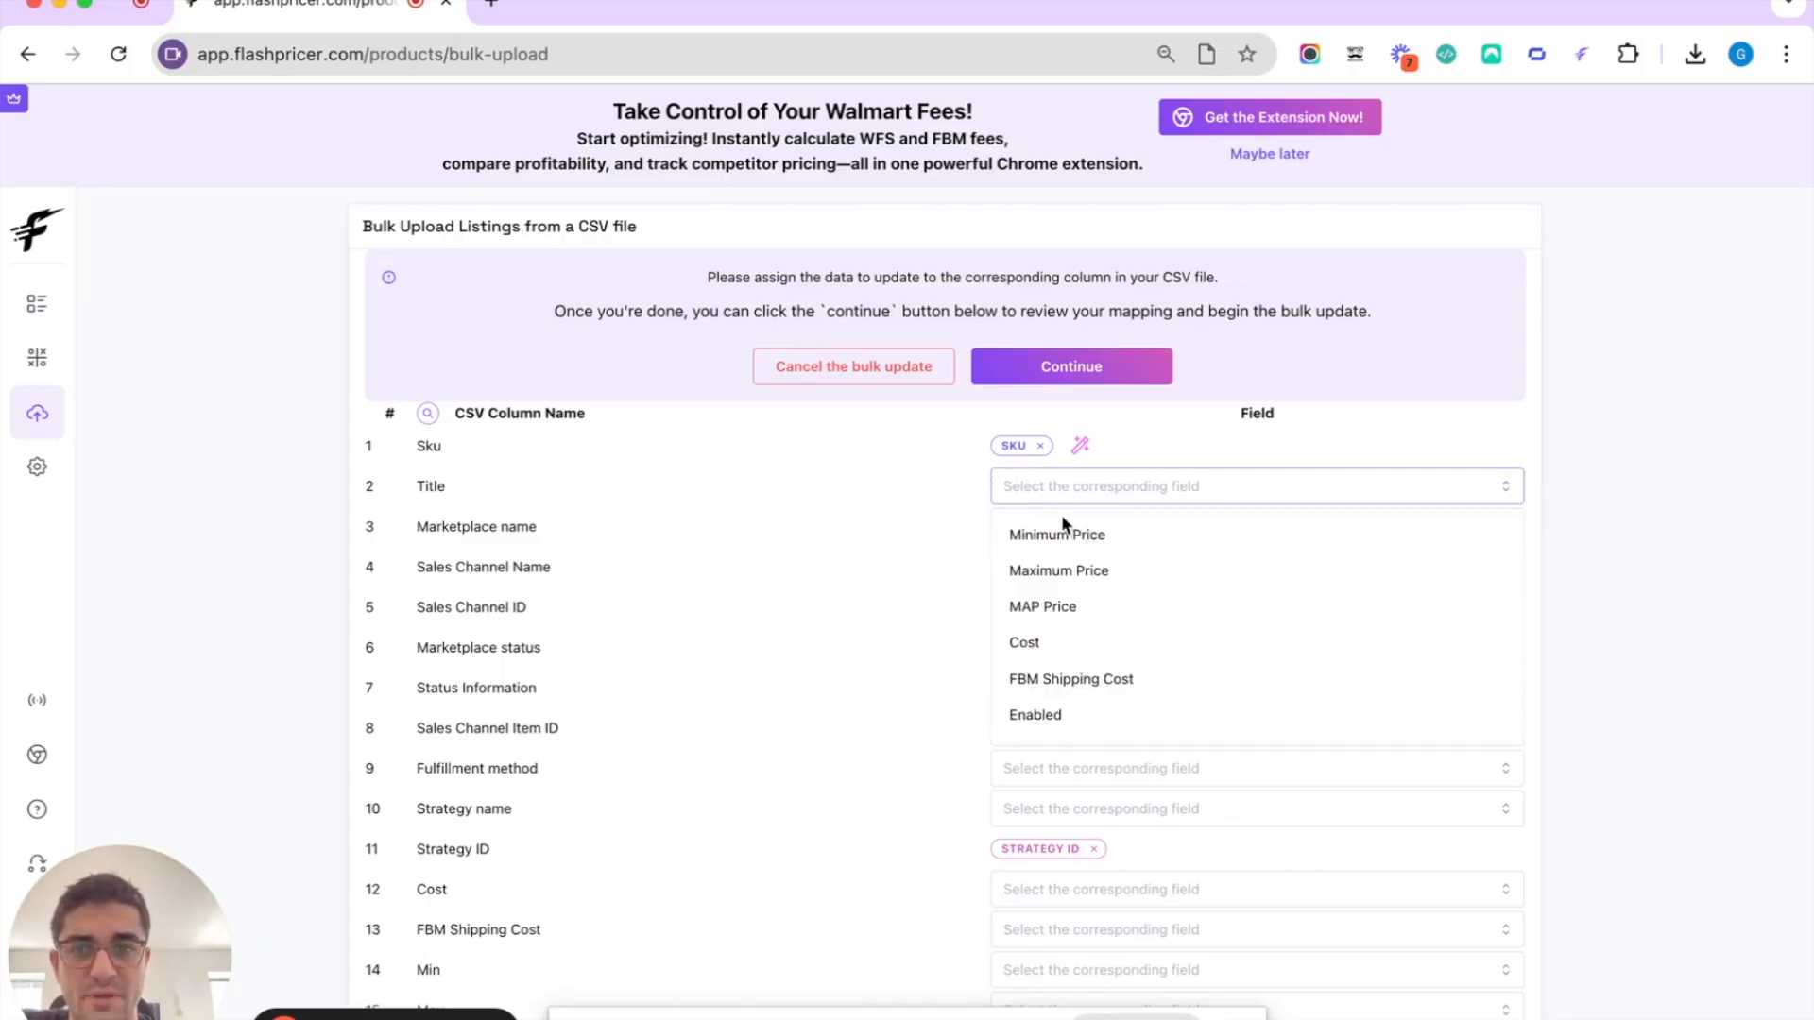
pyautogui.scroll(-5, 851, 519)
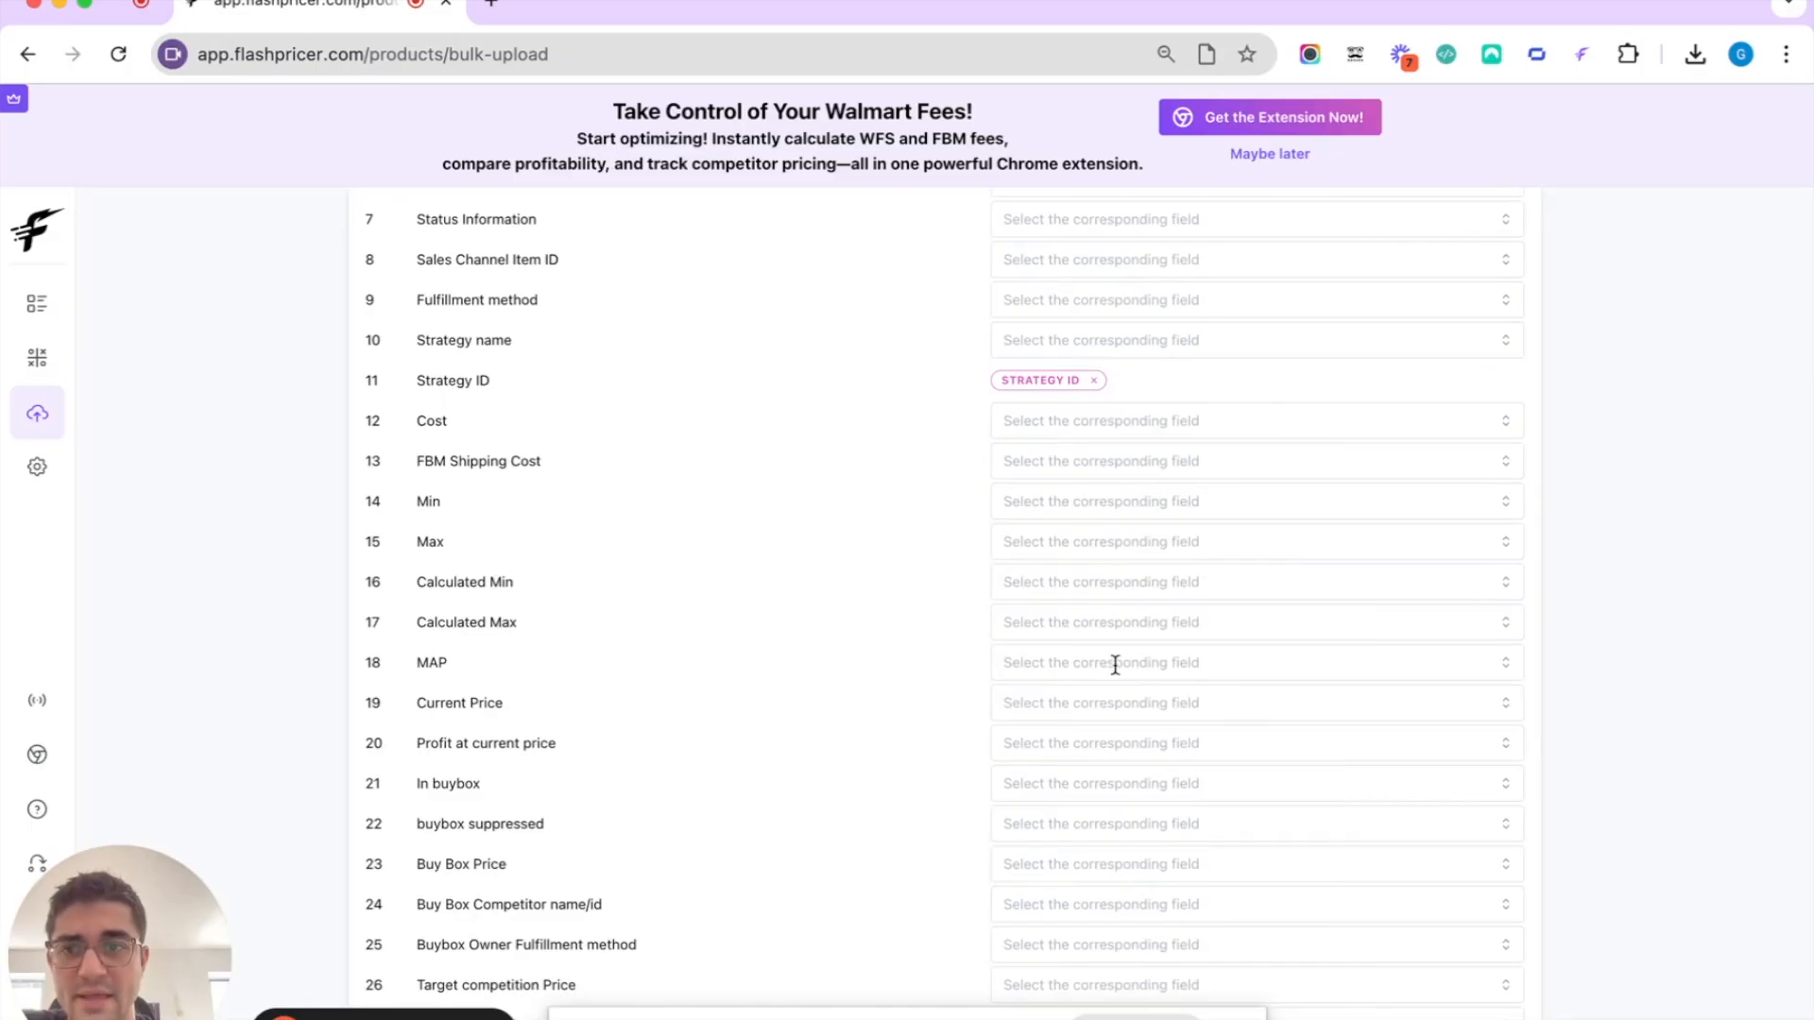
pyautogui.click(1102, 583)
pyautogui.click(1085, 633)
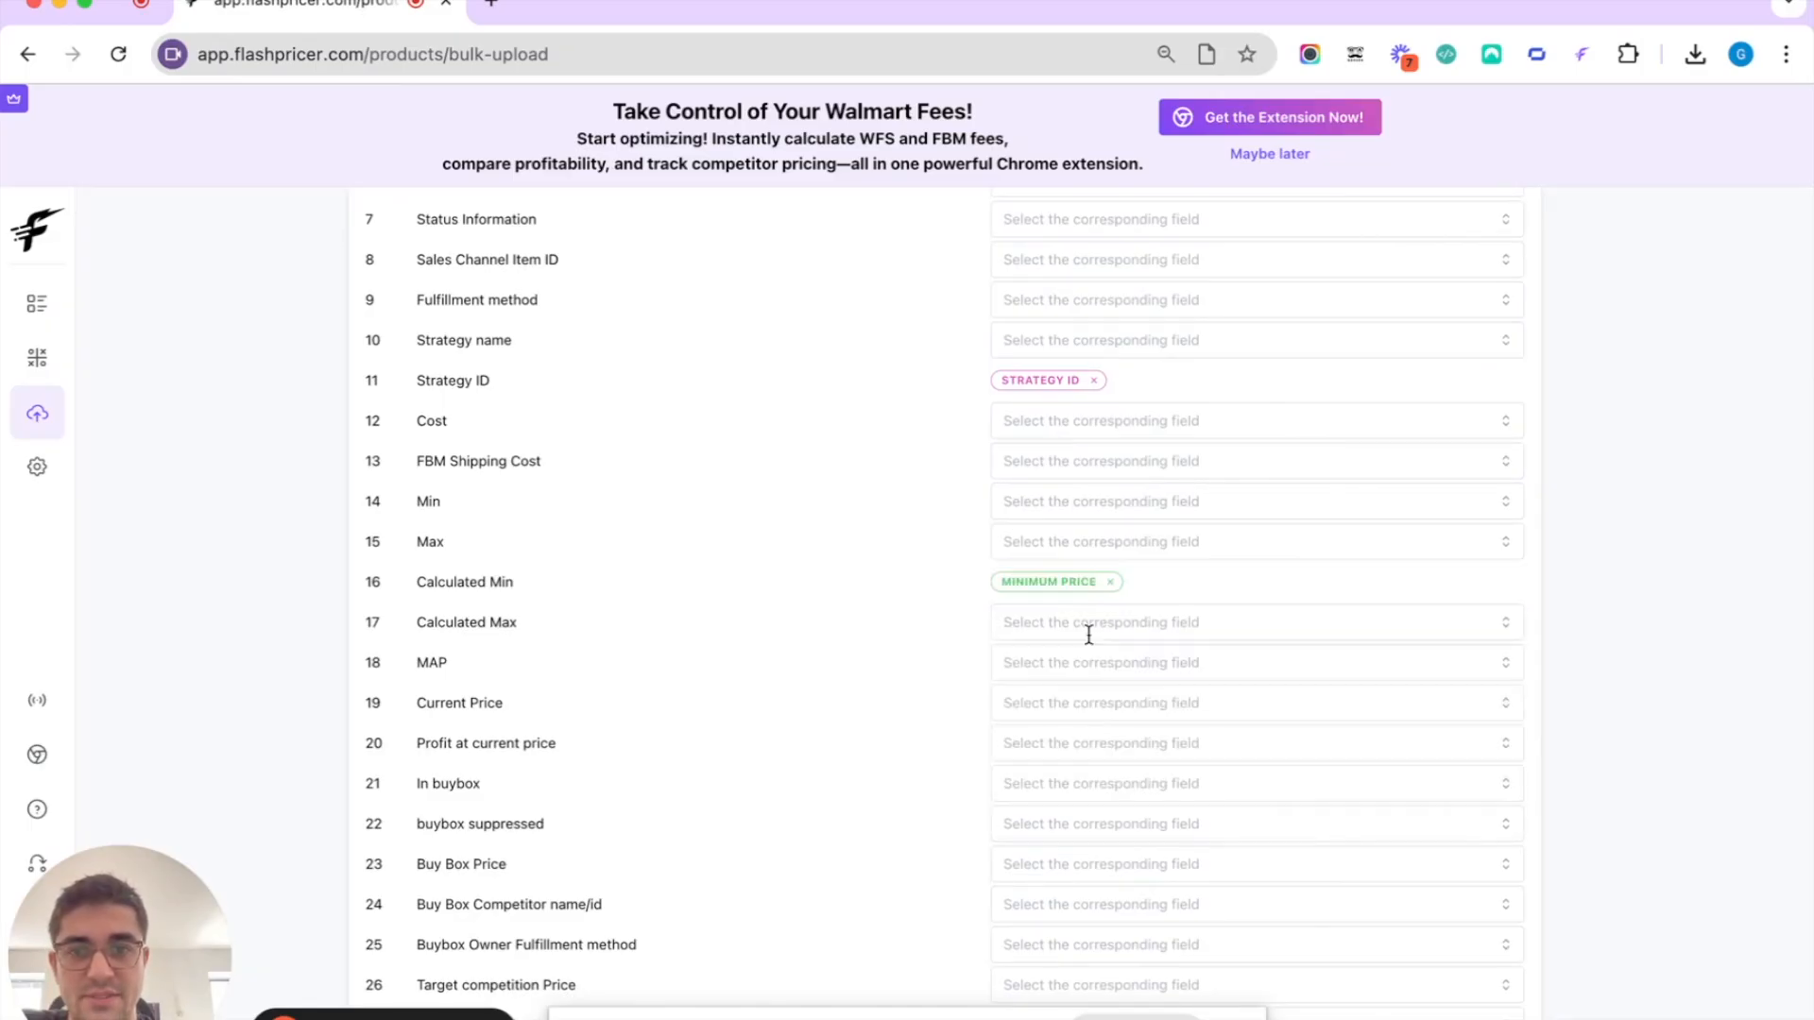
pyautogui.click(1035, 624)
pyautogui.click(1051, 671)
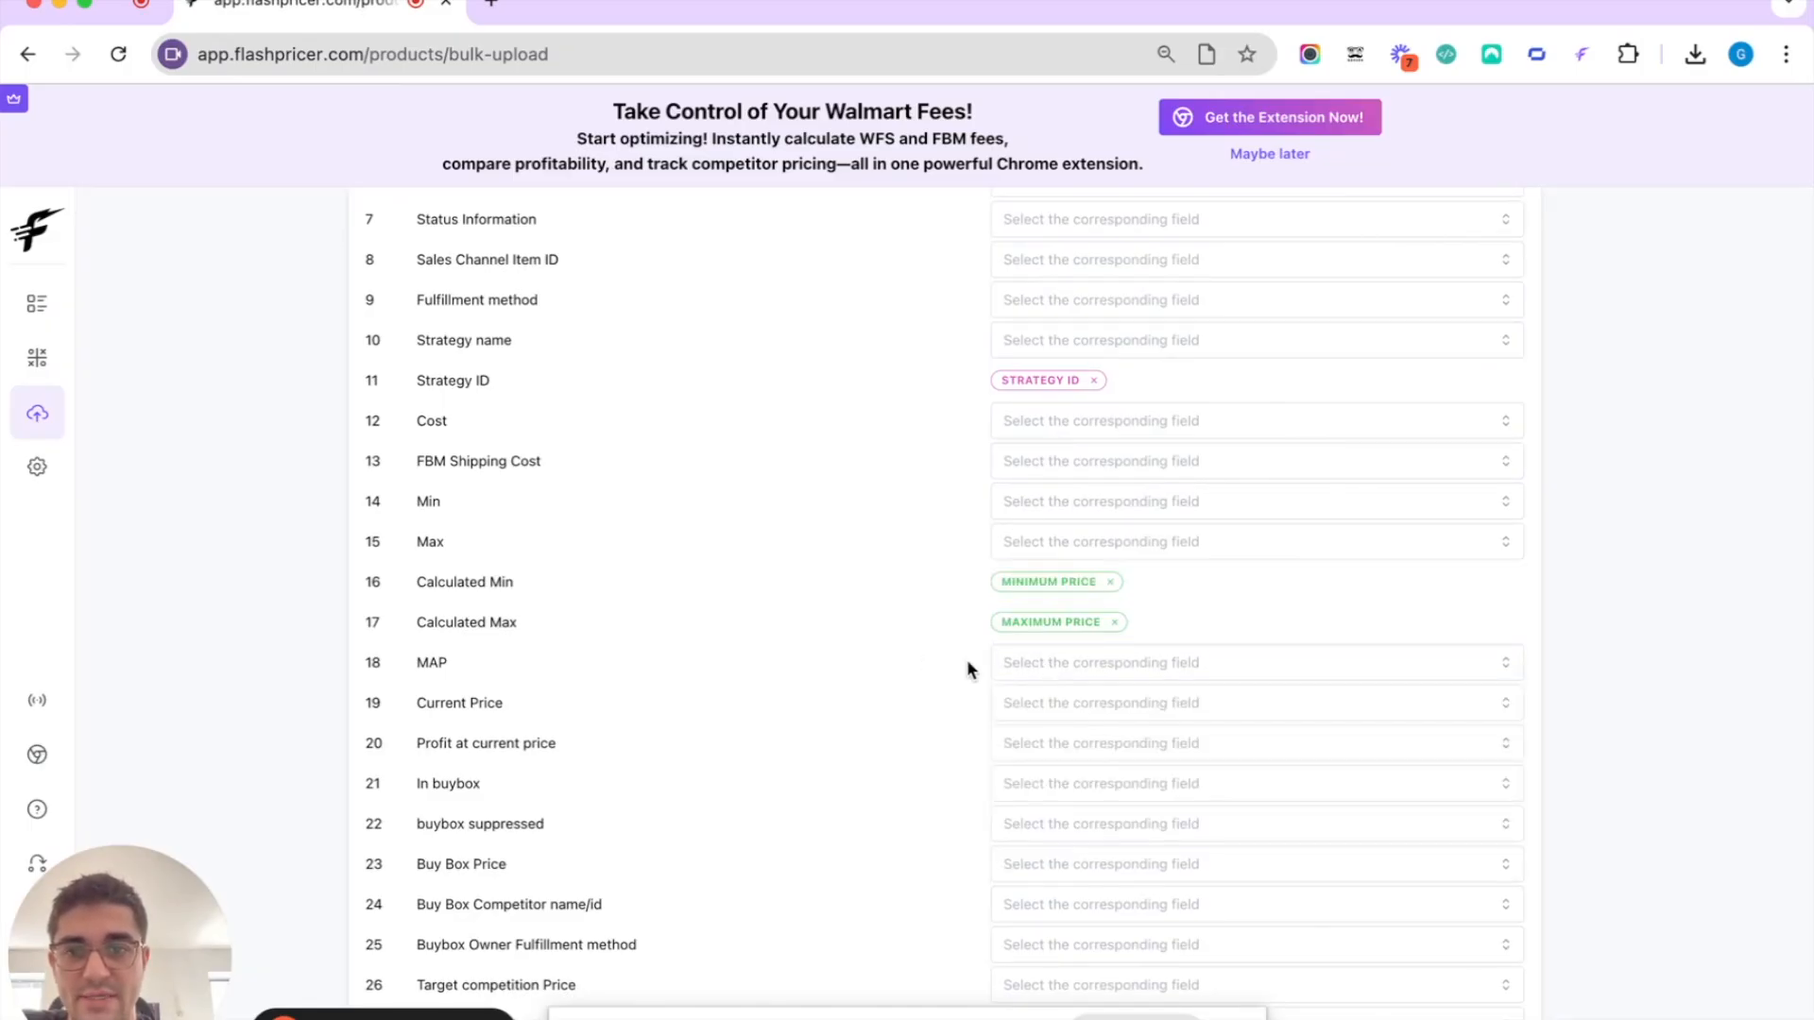
# Map the MAP column to MAP Price and check the field options for Current Price without assigning one.
pyautogui.click(1049, 661)
pyautogui.click(1052, 707)
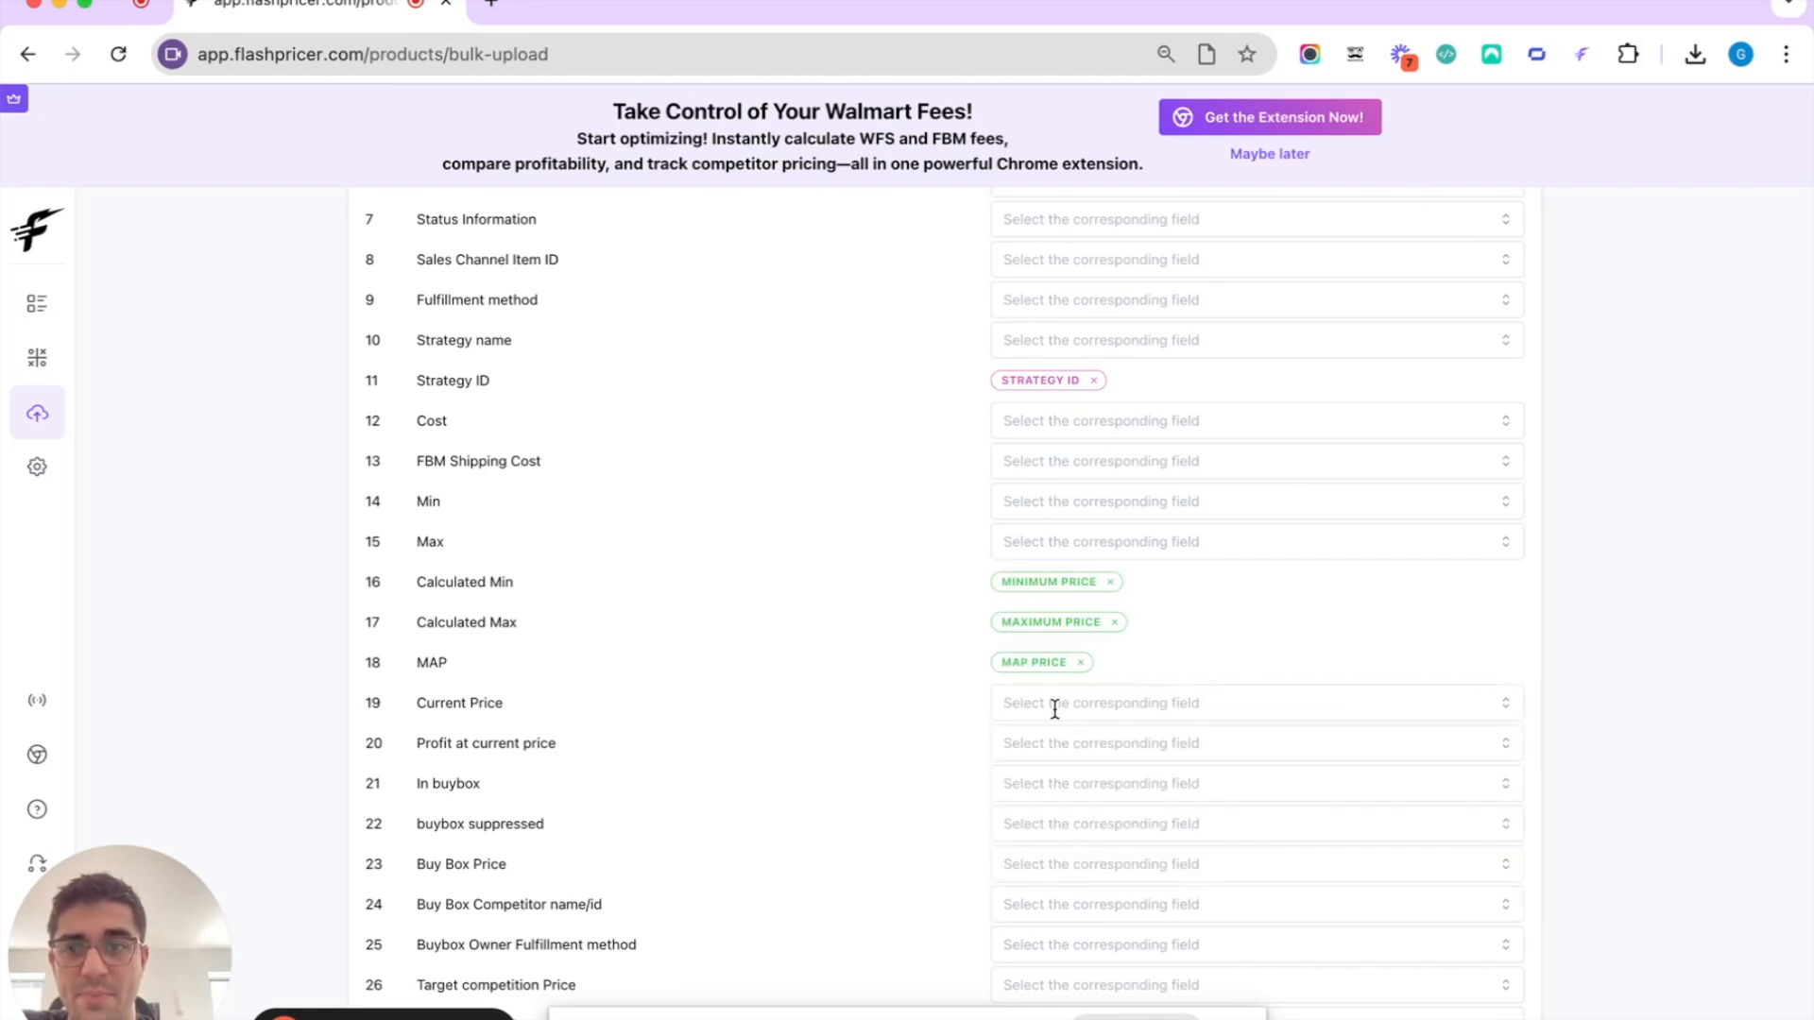
pyautogui.click(1050, 707)
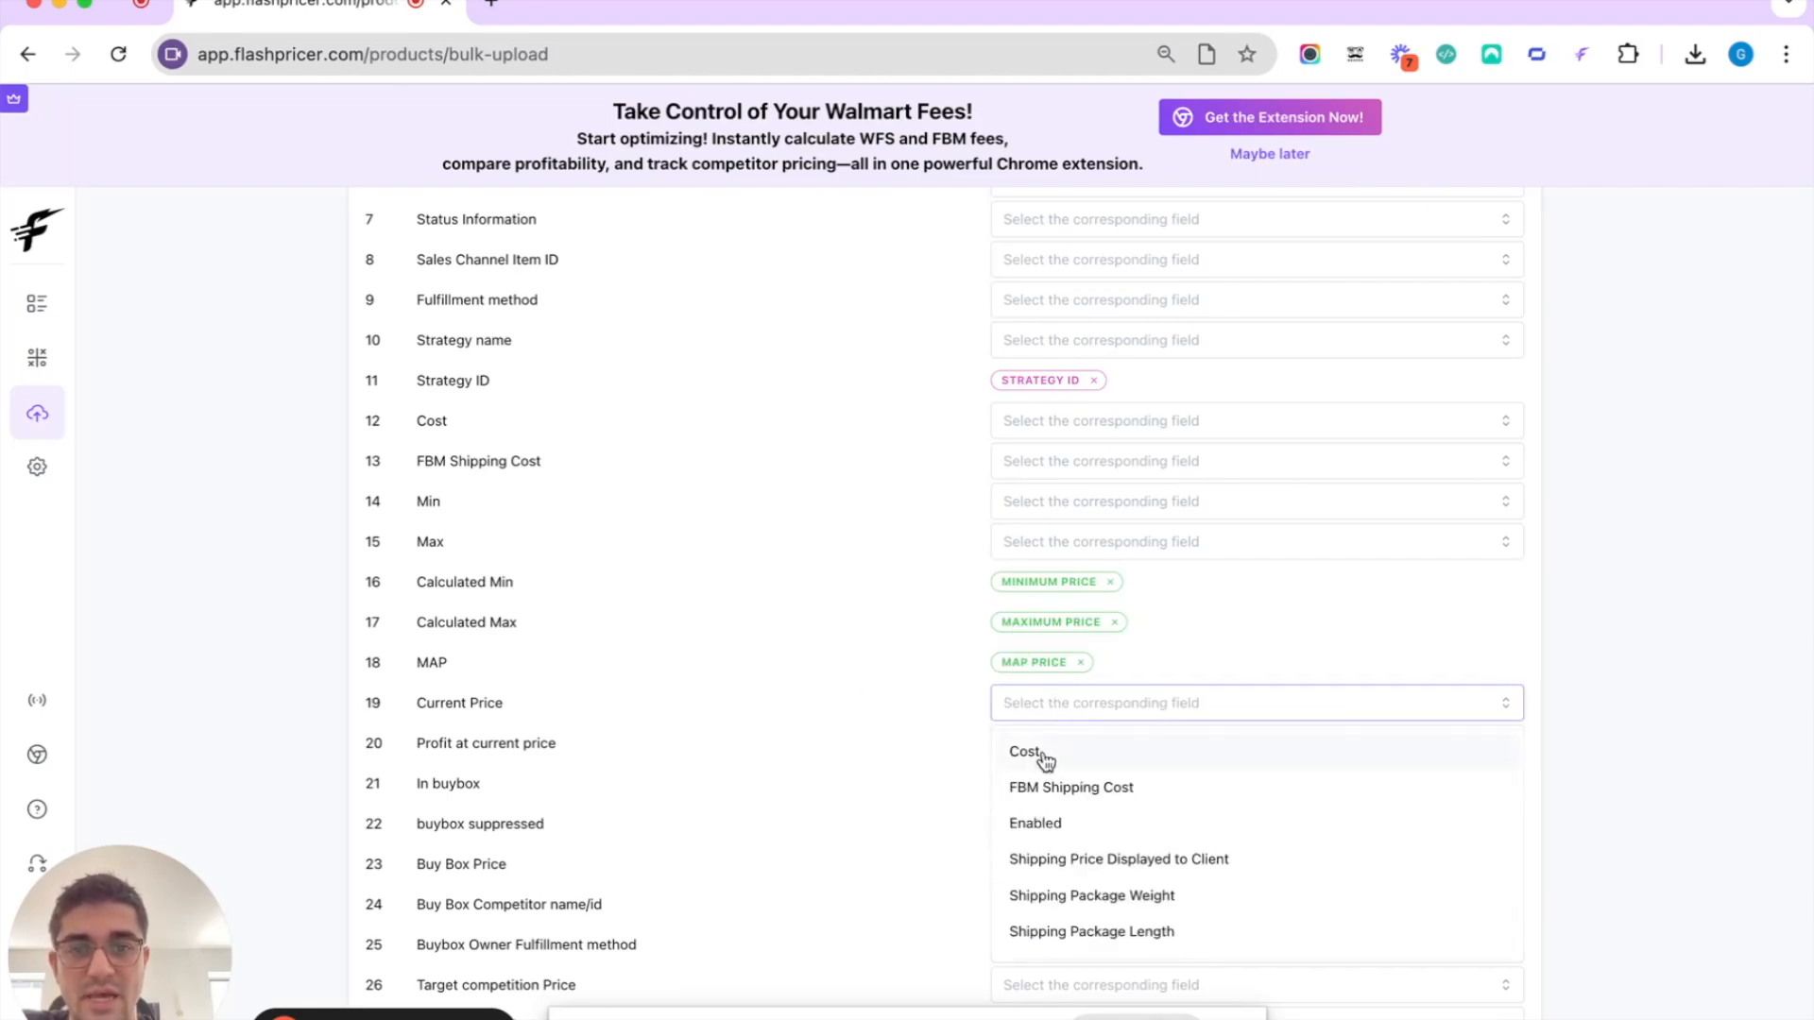
pyautogui.click(801, 708)
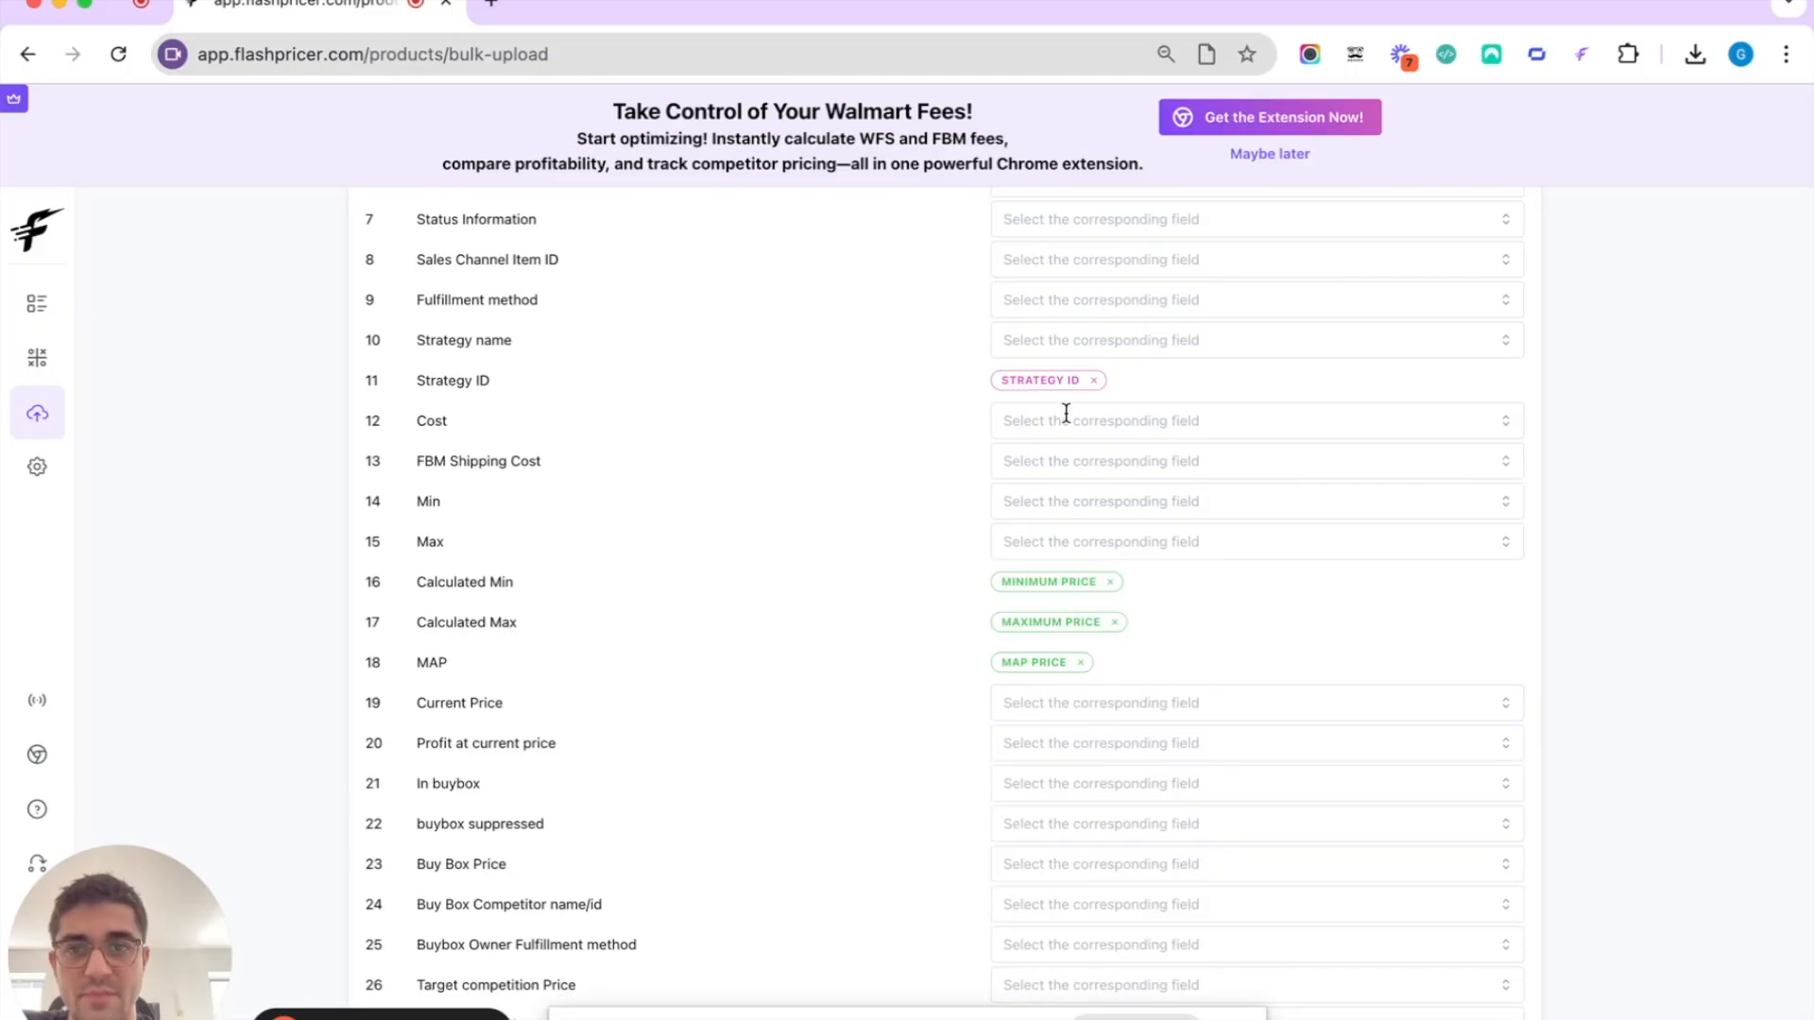
# Map the Cost column to Cost and the FBM Shipping Cost column to FBM Shipping Cost.
pyautogui.scroll(5, 495, 417)
pyautogui.click(473, 413)
pyautogui.scroll(-1, 426, 757)
pyautogui.doubleClick(1253, 400)
pyautogui.scroll(-1, 664, 614)
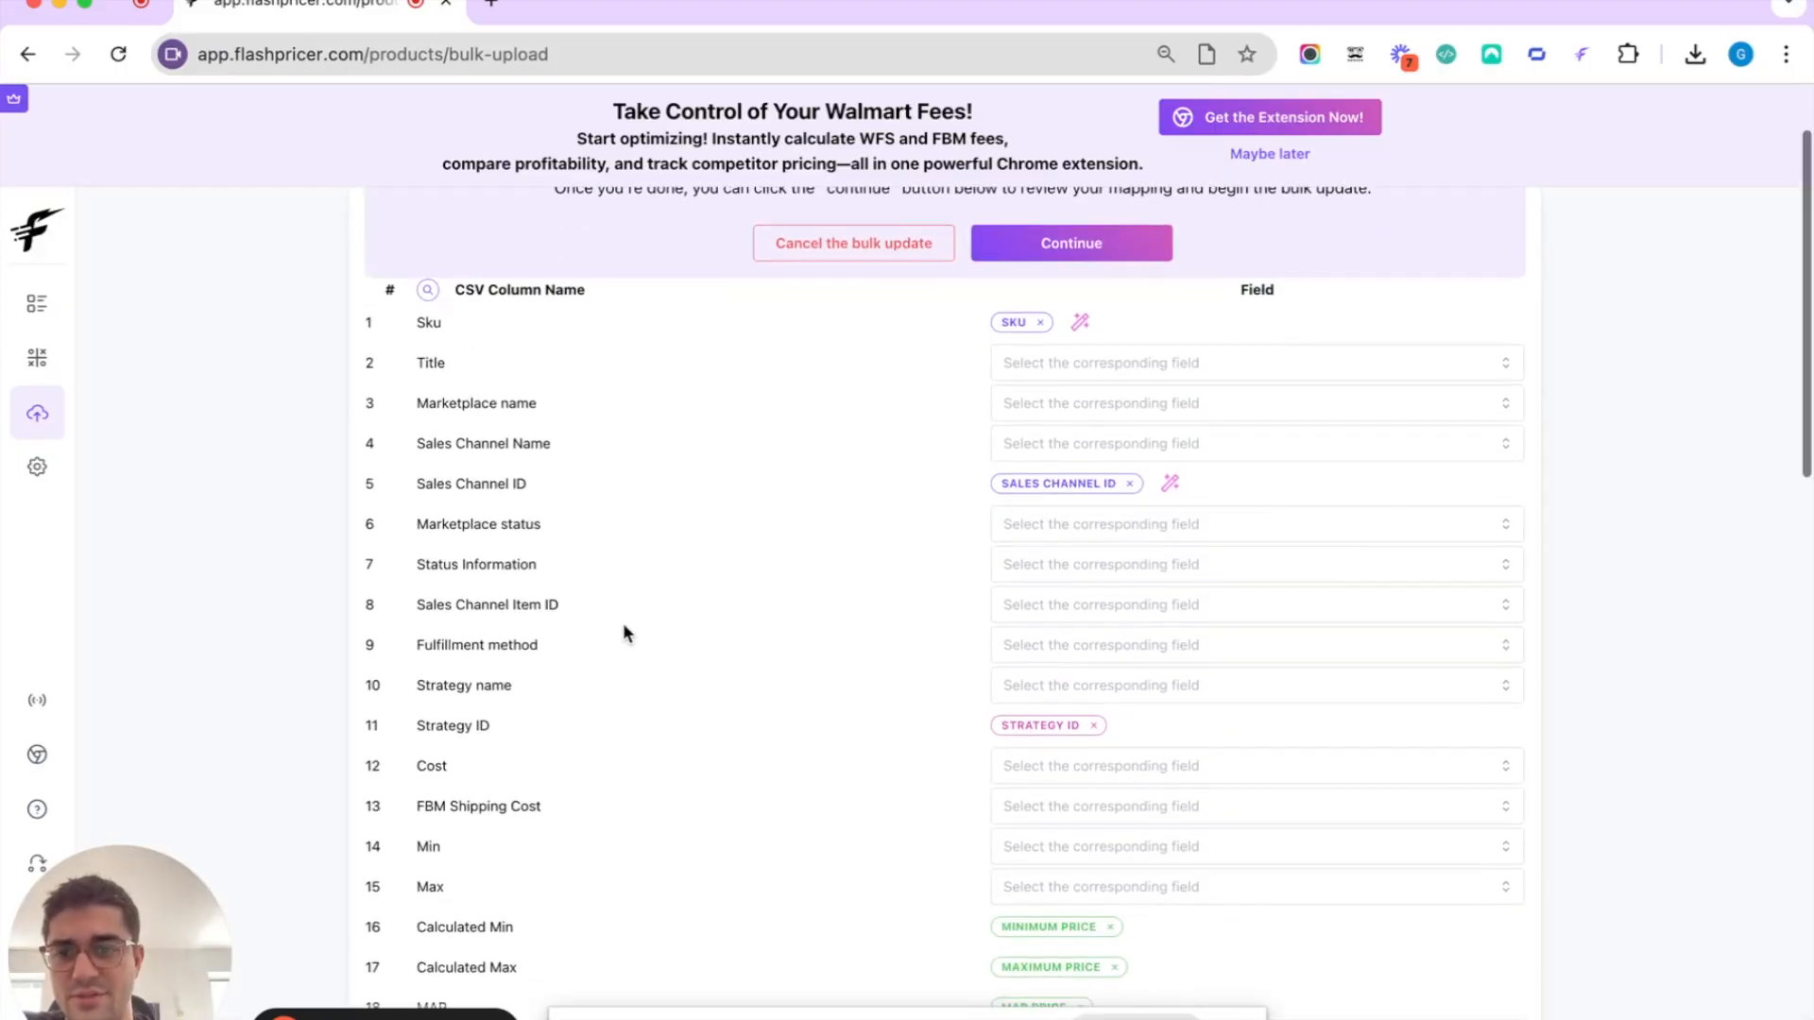
pyautogui.doubleClick(427, 767)
pyautogui.click(1039, 765)
pyautogui.click(1045, 819)
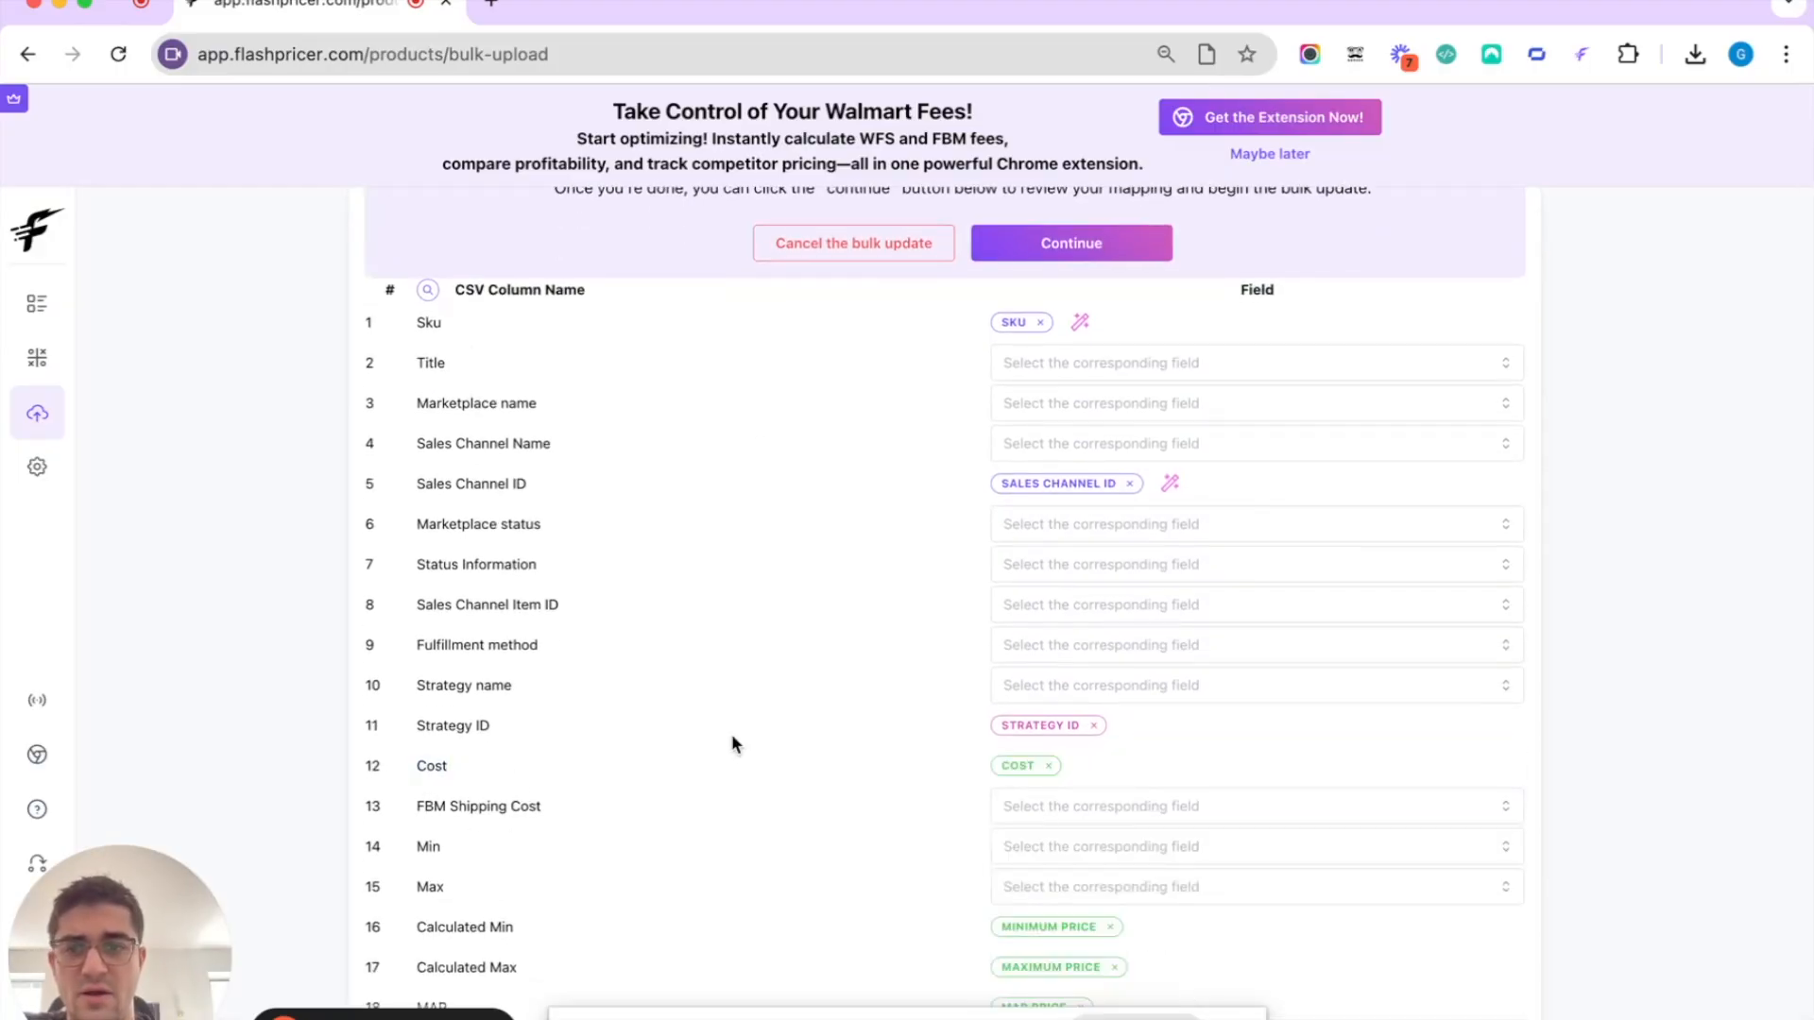
pyautogui.scroll(-1, 662, 709)
pyautogui.click(1077, 711)
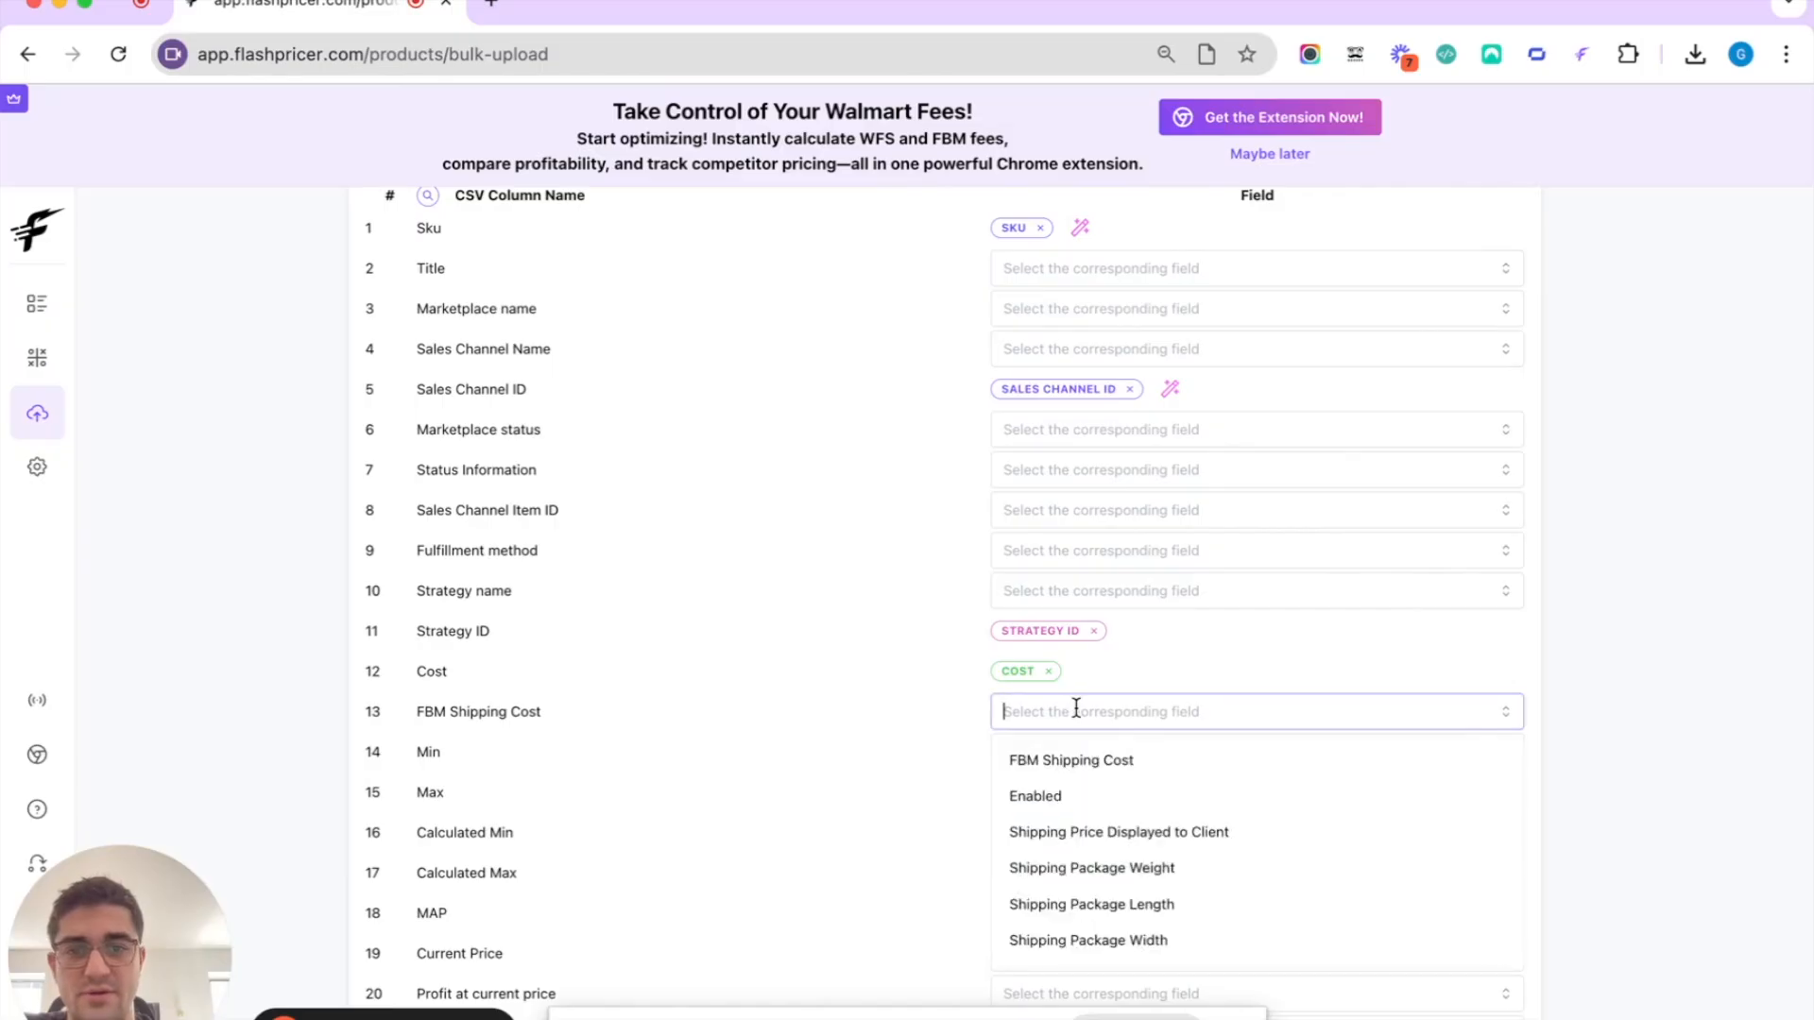
pyautogui.click(1073, 763)
# Map the Repricing enabled column to the Enabled field.
pyautogui.scroll(-5, 741, 706)
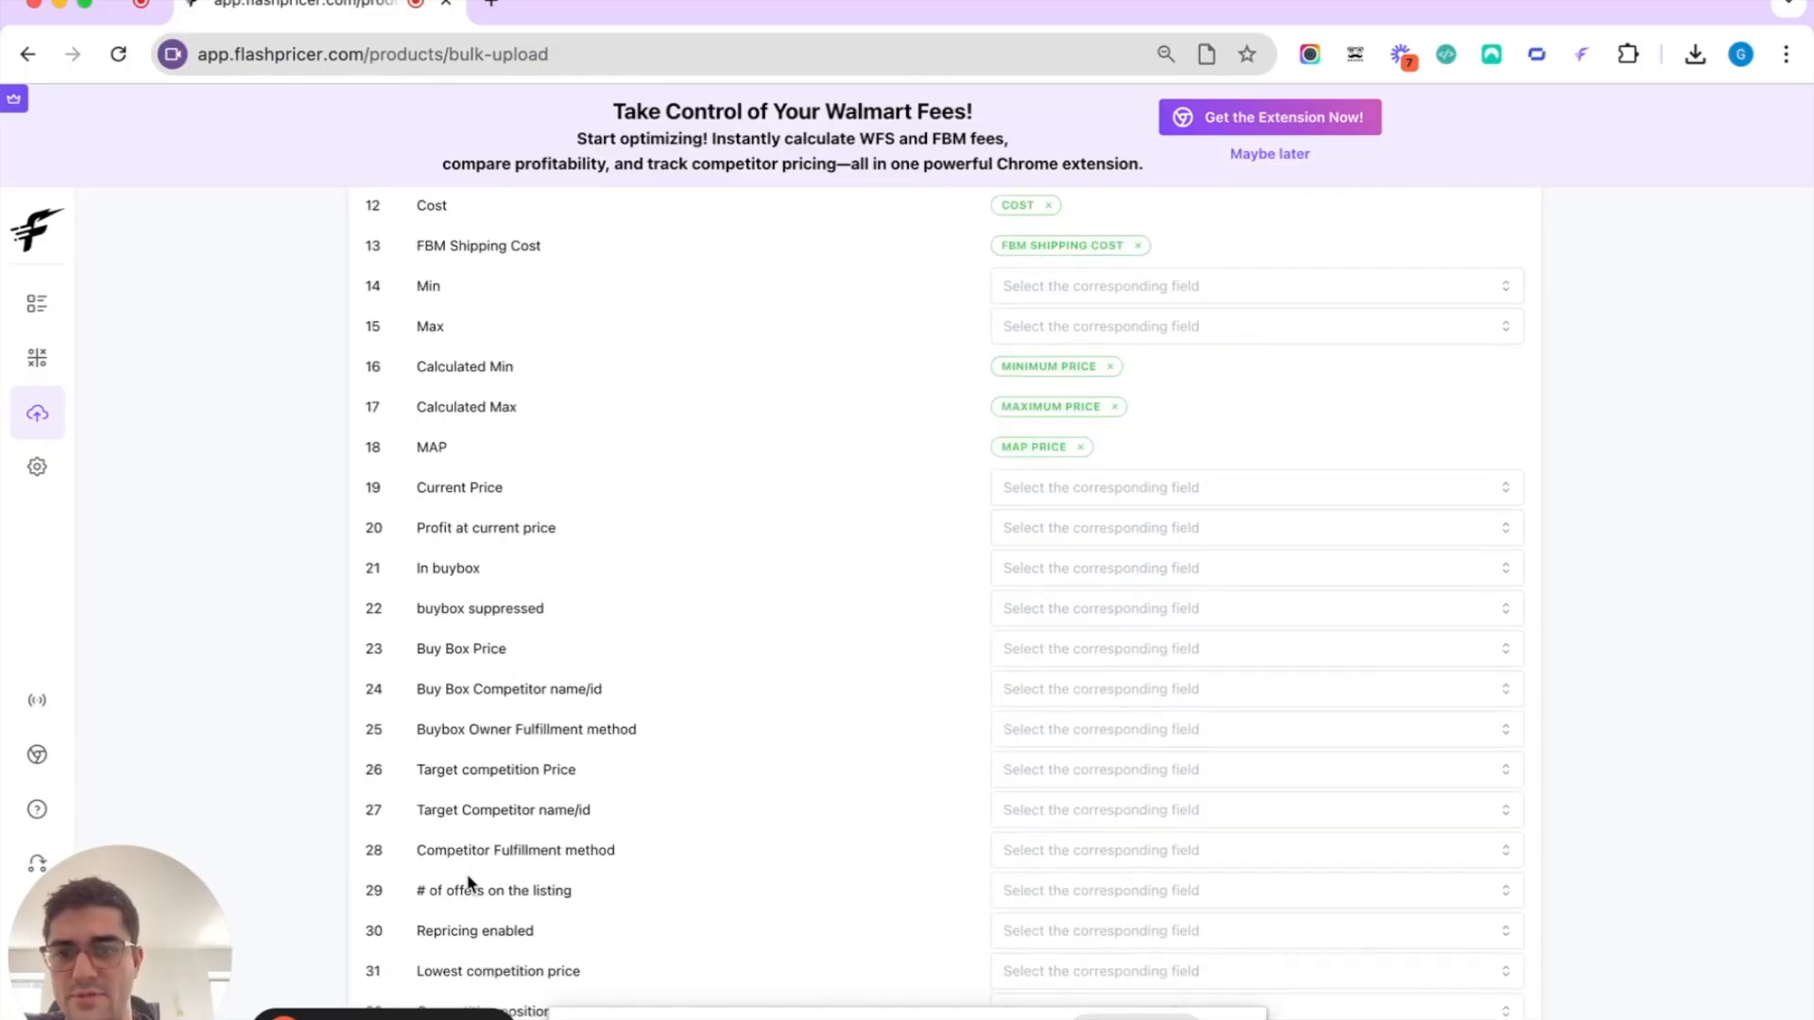
pyautogui.moveTo(415, 930); pyautogui.dragTo(589, 931)
pyautogui.click(1016, 936)
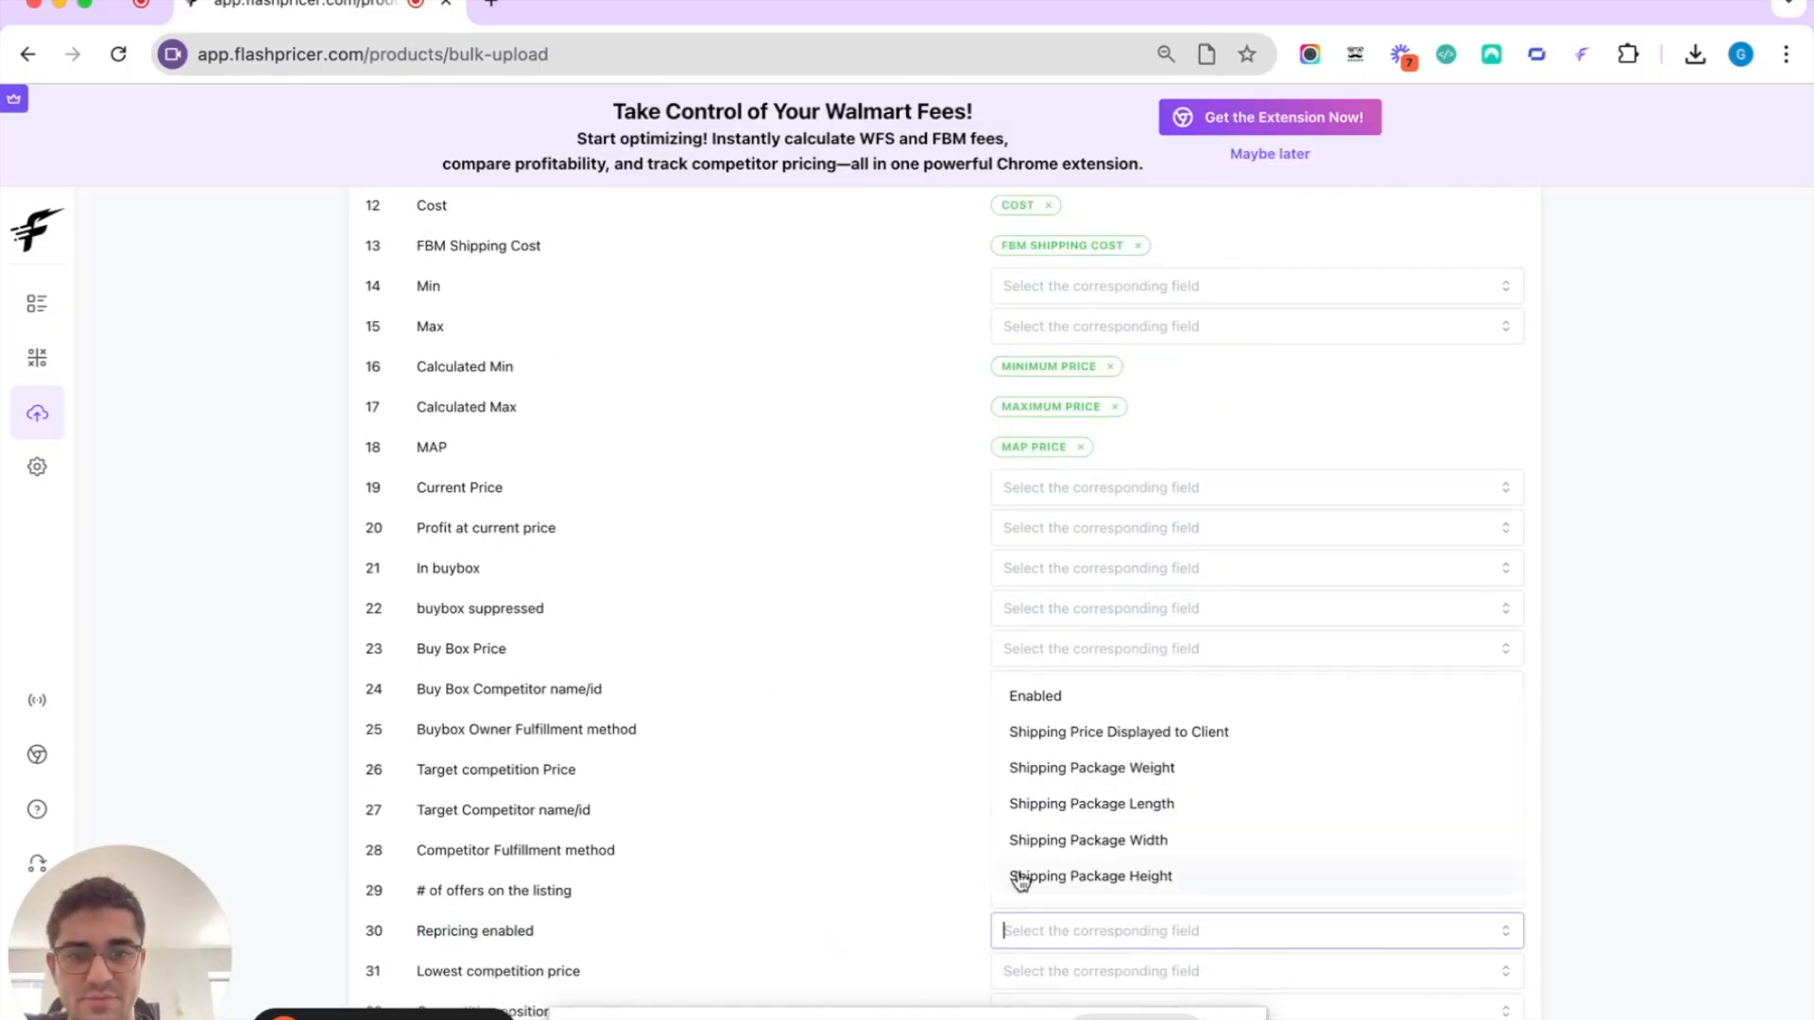
pyautogui.click(1037, 695)
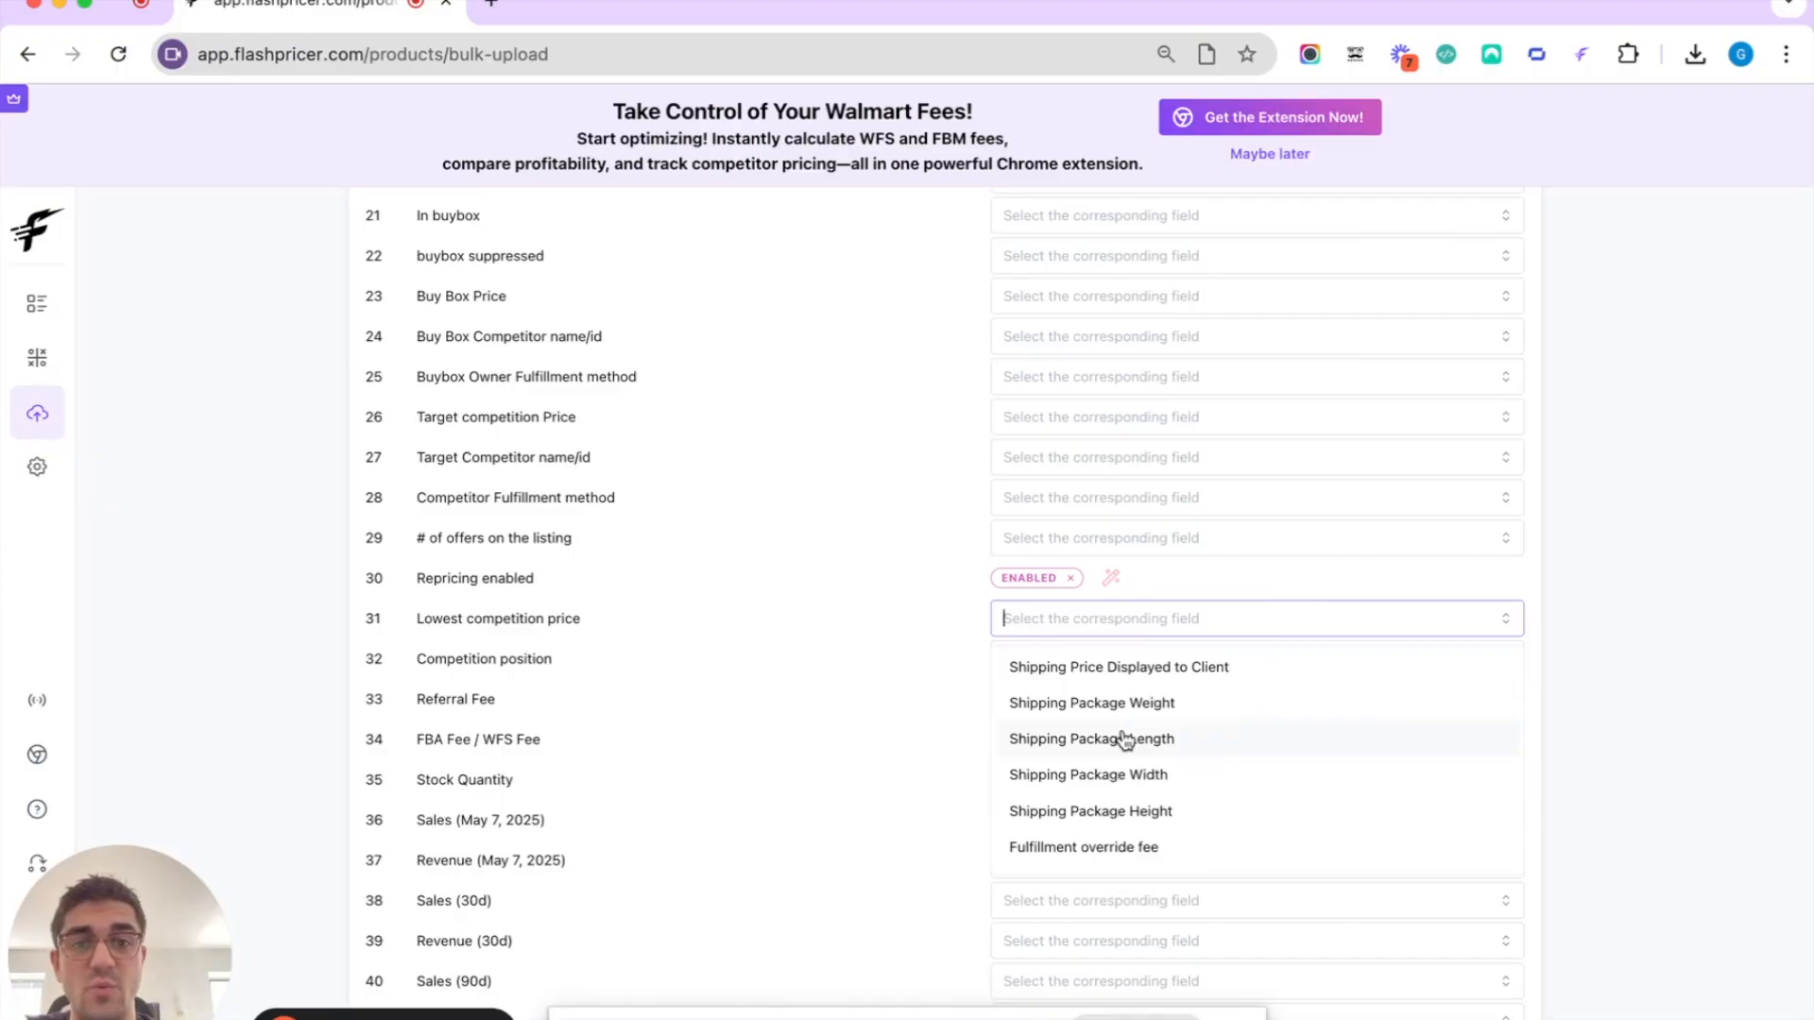
# Look through the remaining field options for the Lowest competition price column, and cancel the bulk update.
pyautogui.scroll(-1, 1142, 827)
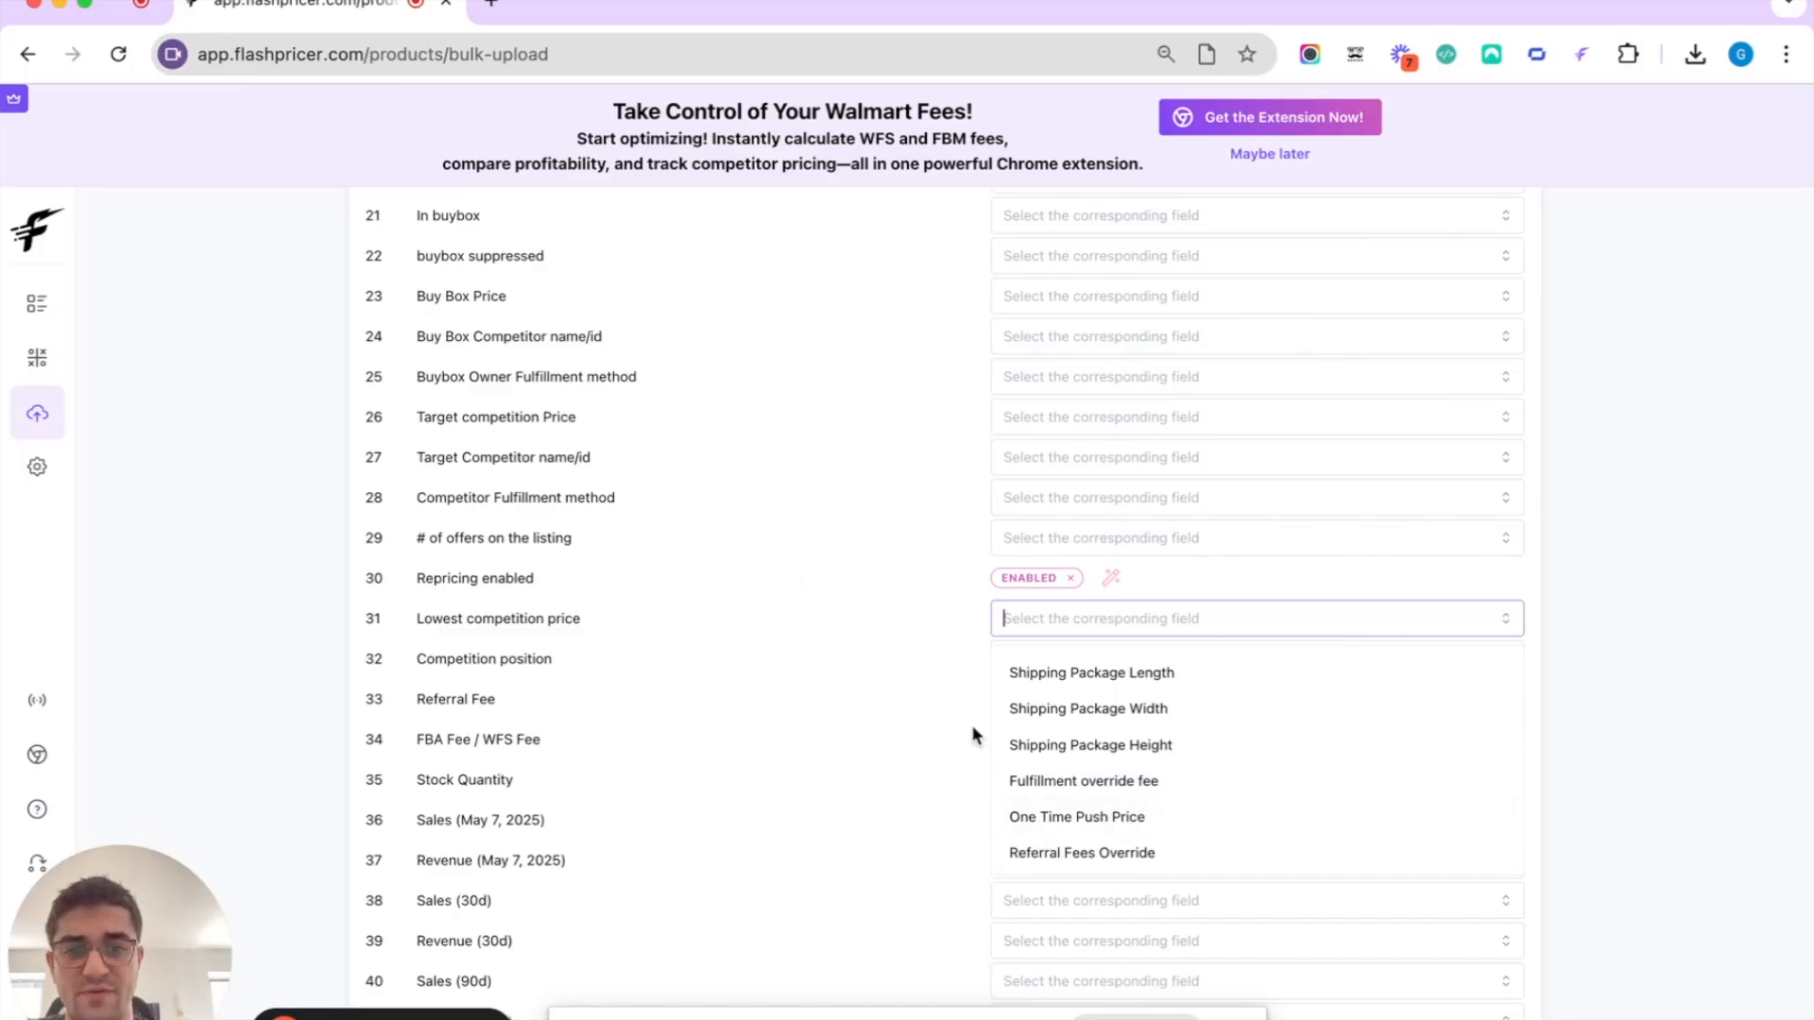
pyautogui.scroll(-2, 770, 554)
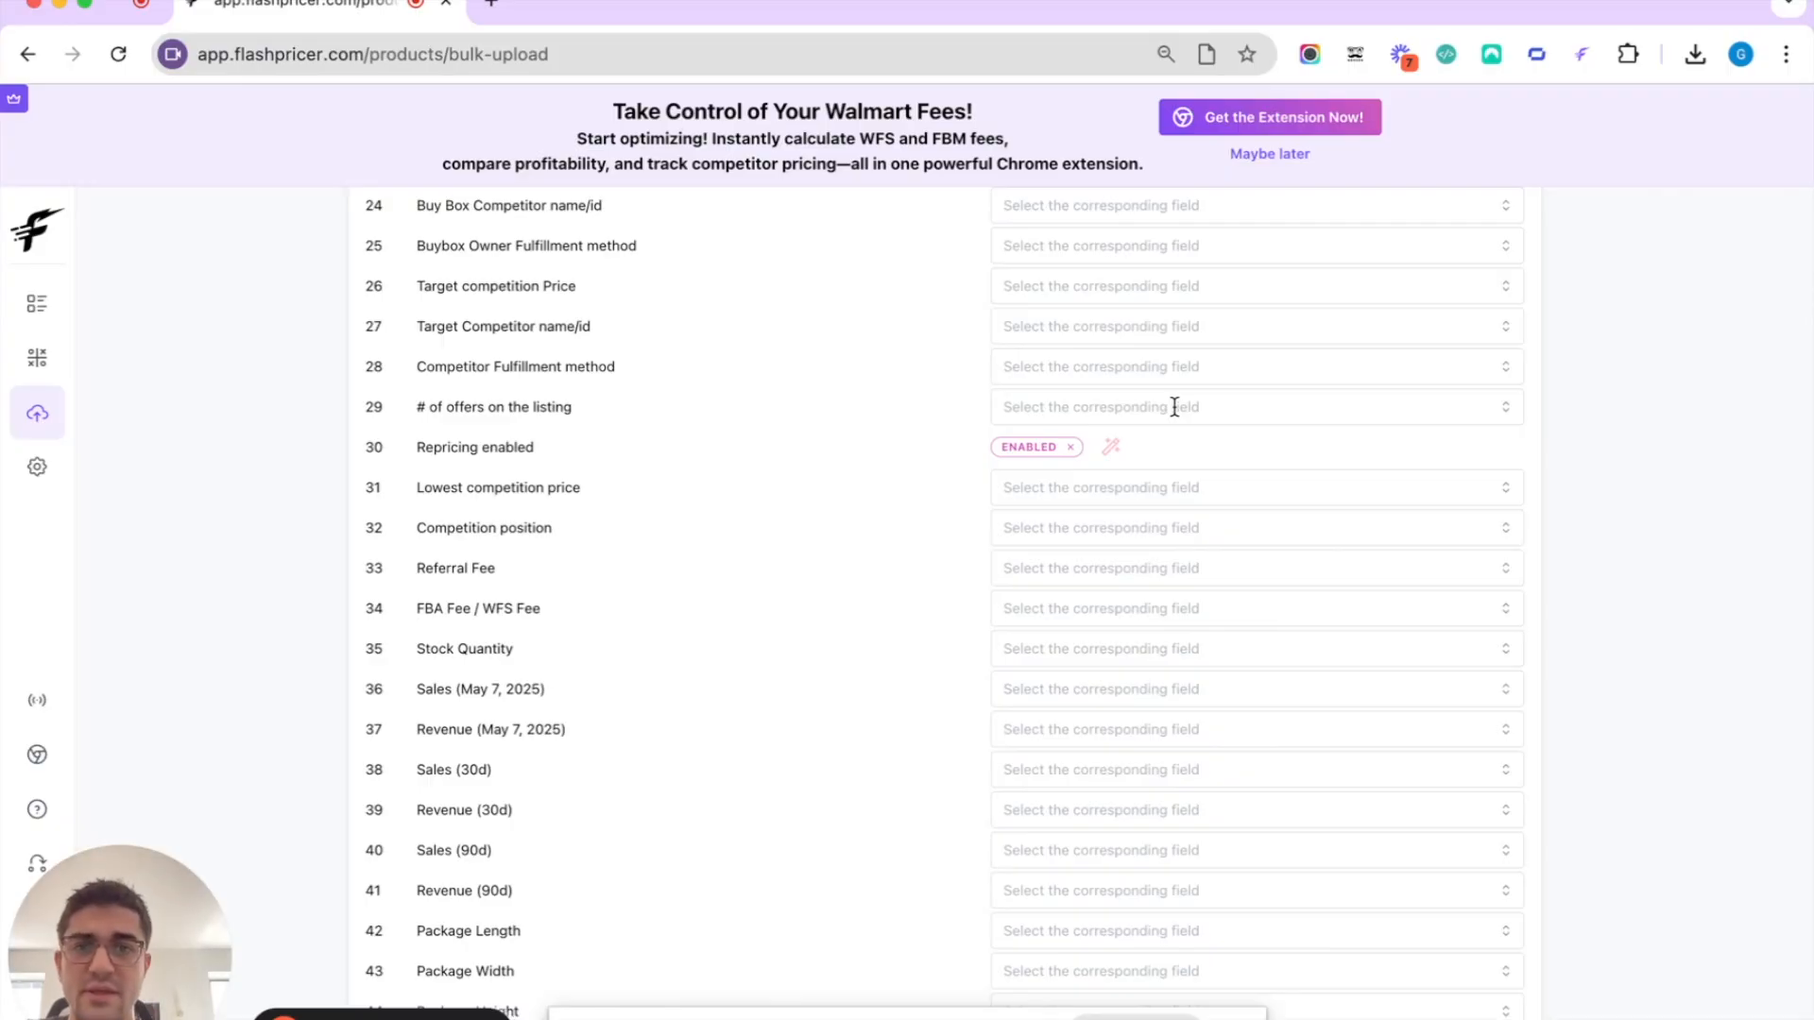
pyautogui.scroll(12, 1115, 368)
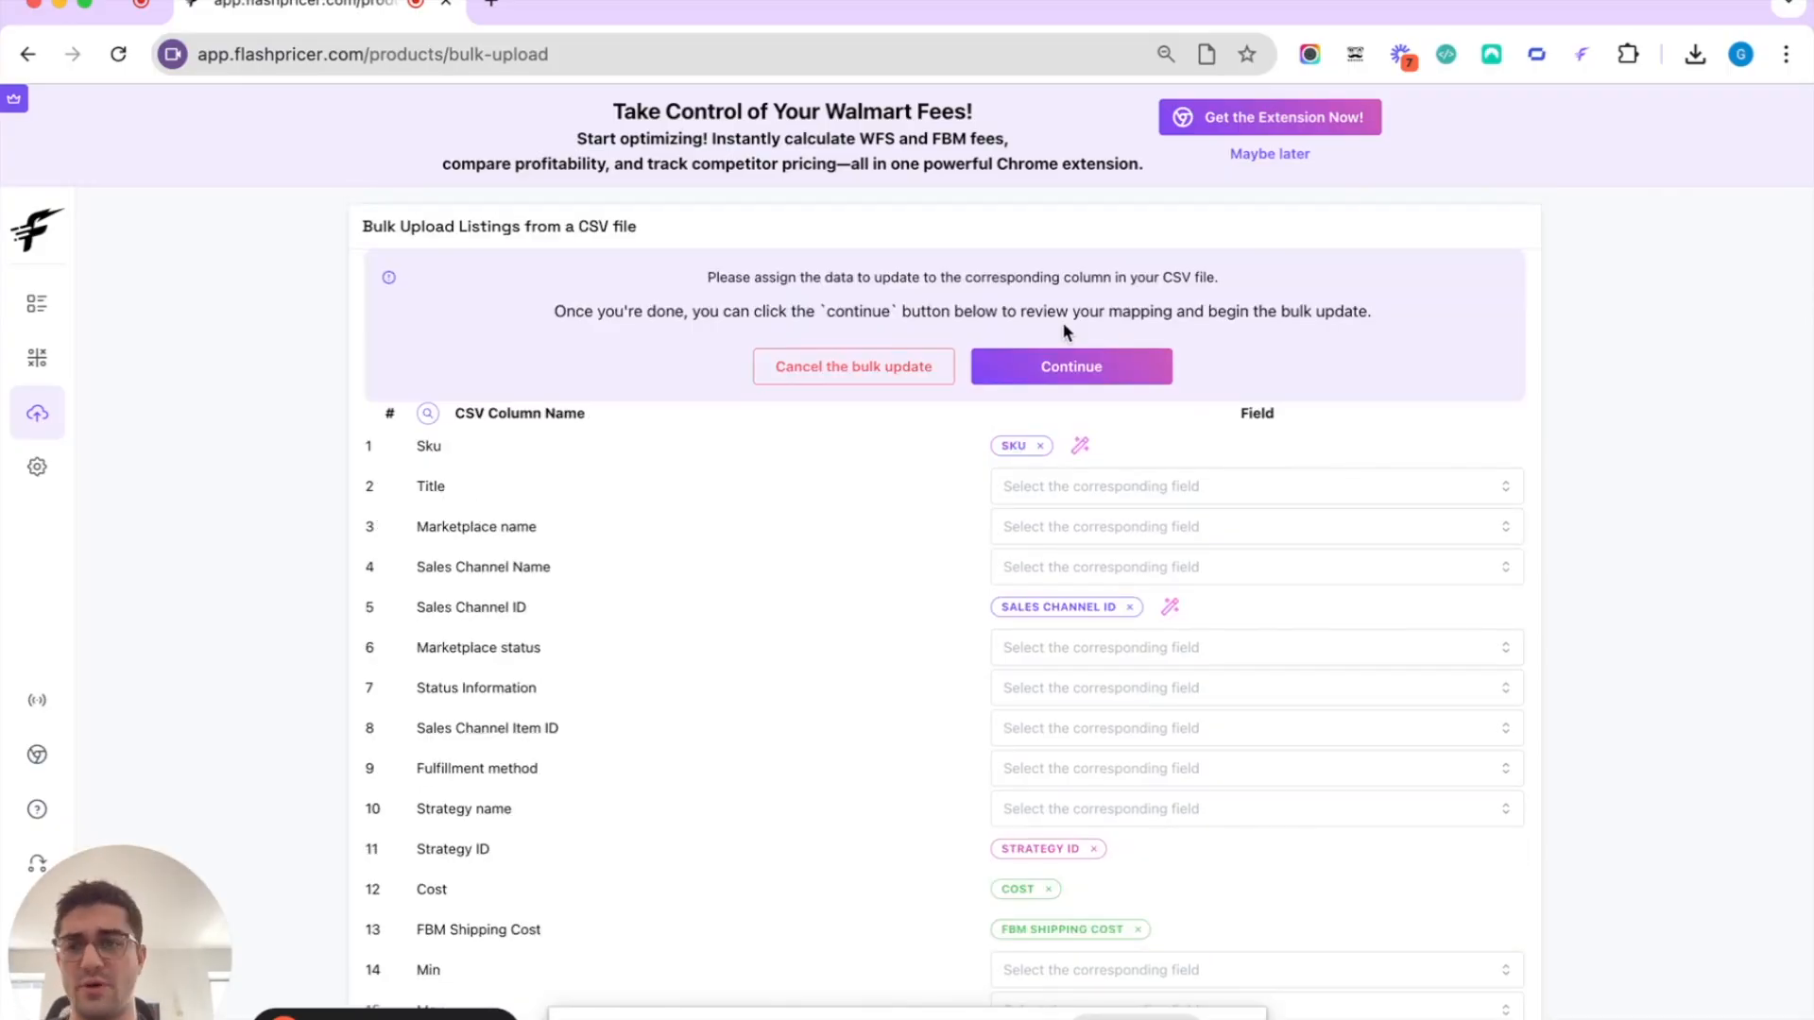
pyautogui.click(861, 375)
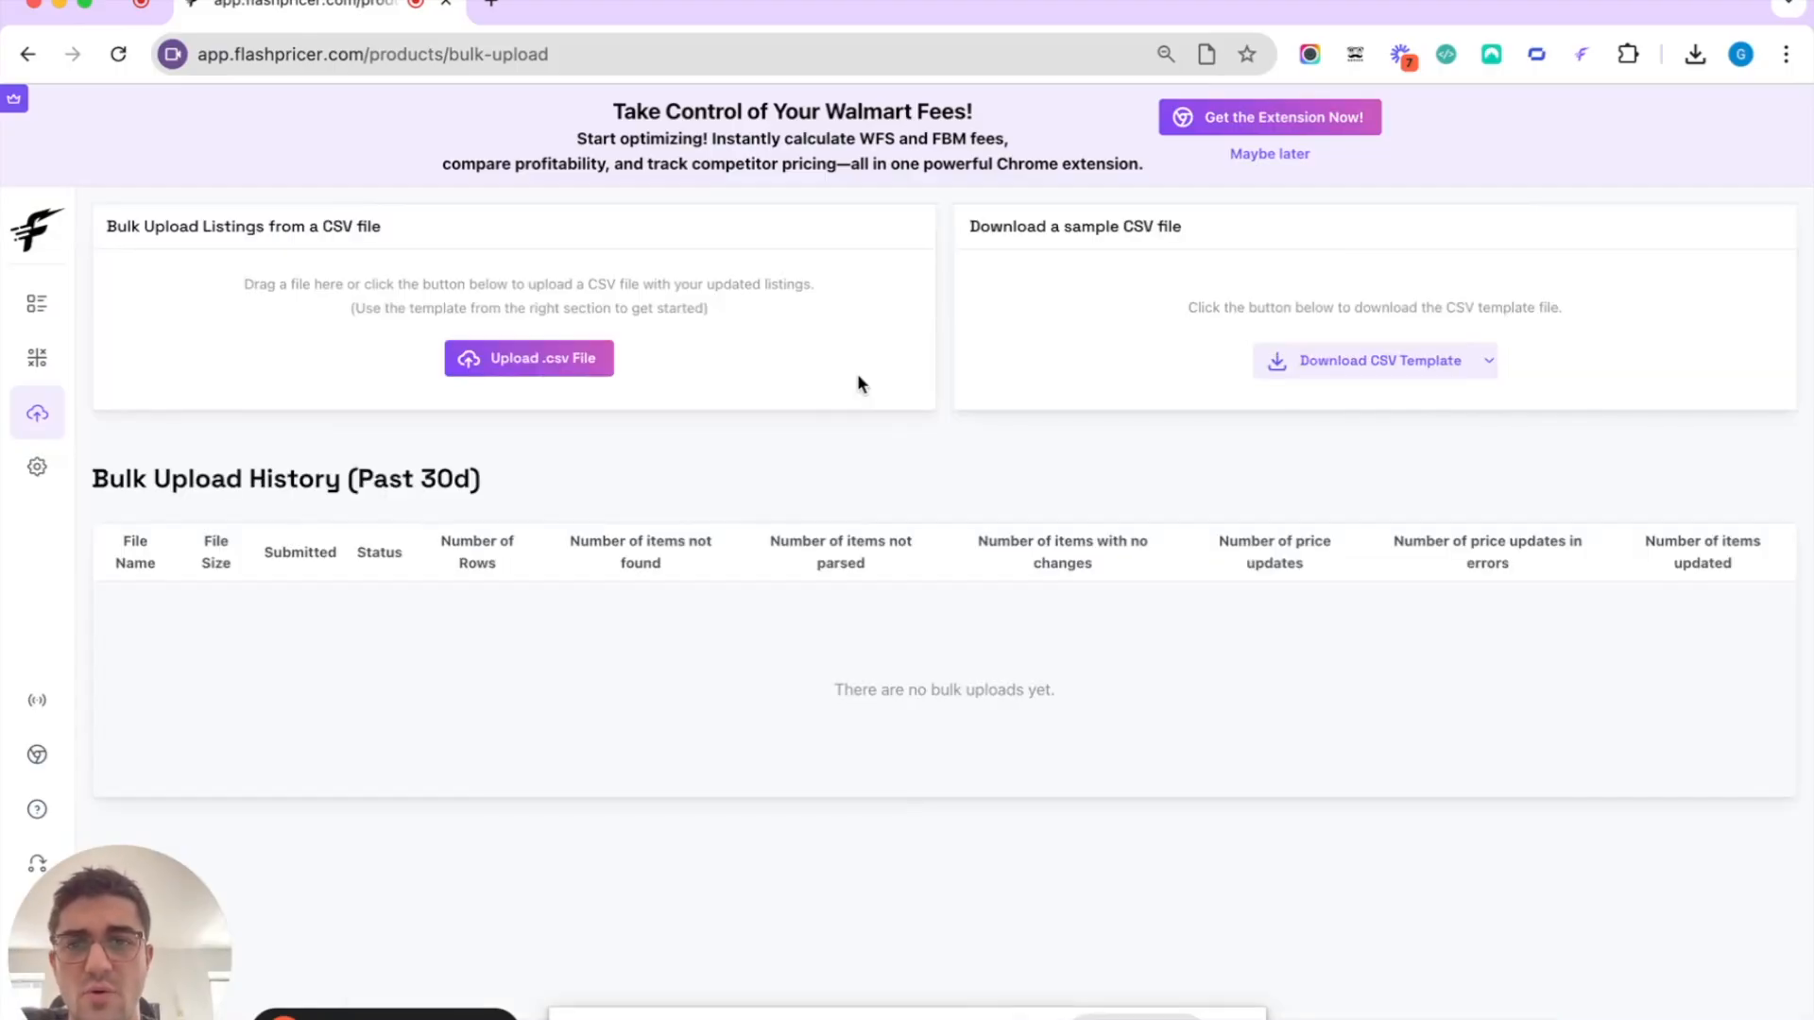
# Download the sample CSV template for bulk uploads and open it in Excel.
pyautogui.click(1437, 363)
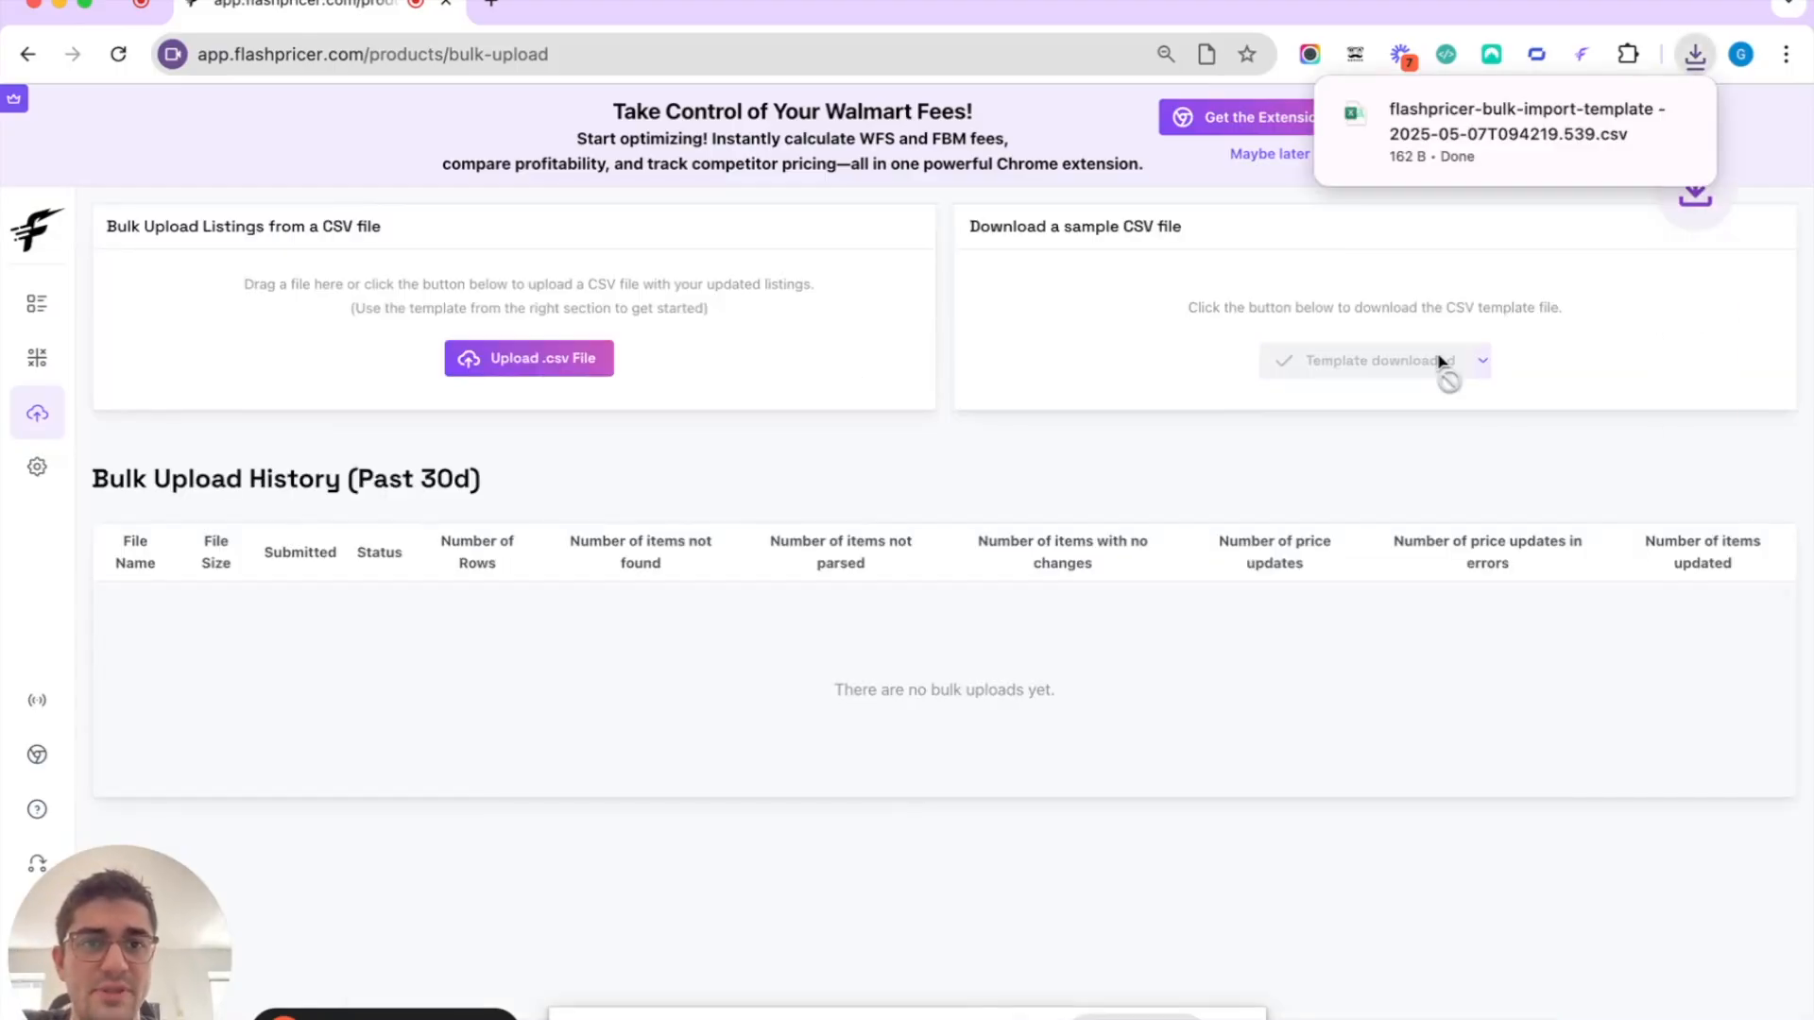
pyautogui.click(1517, 120)
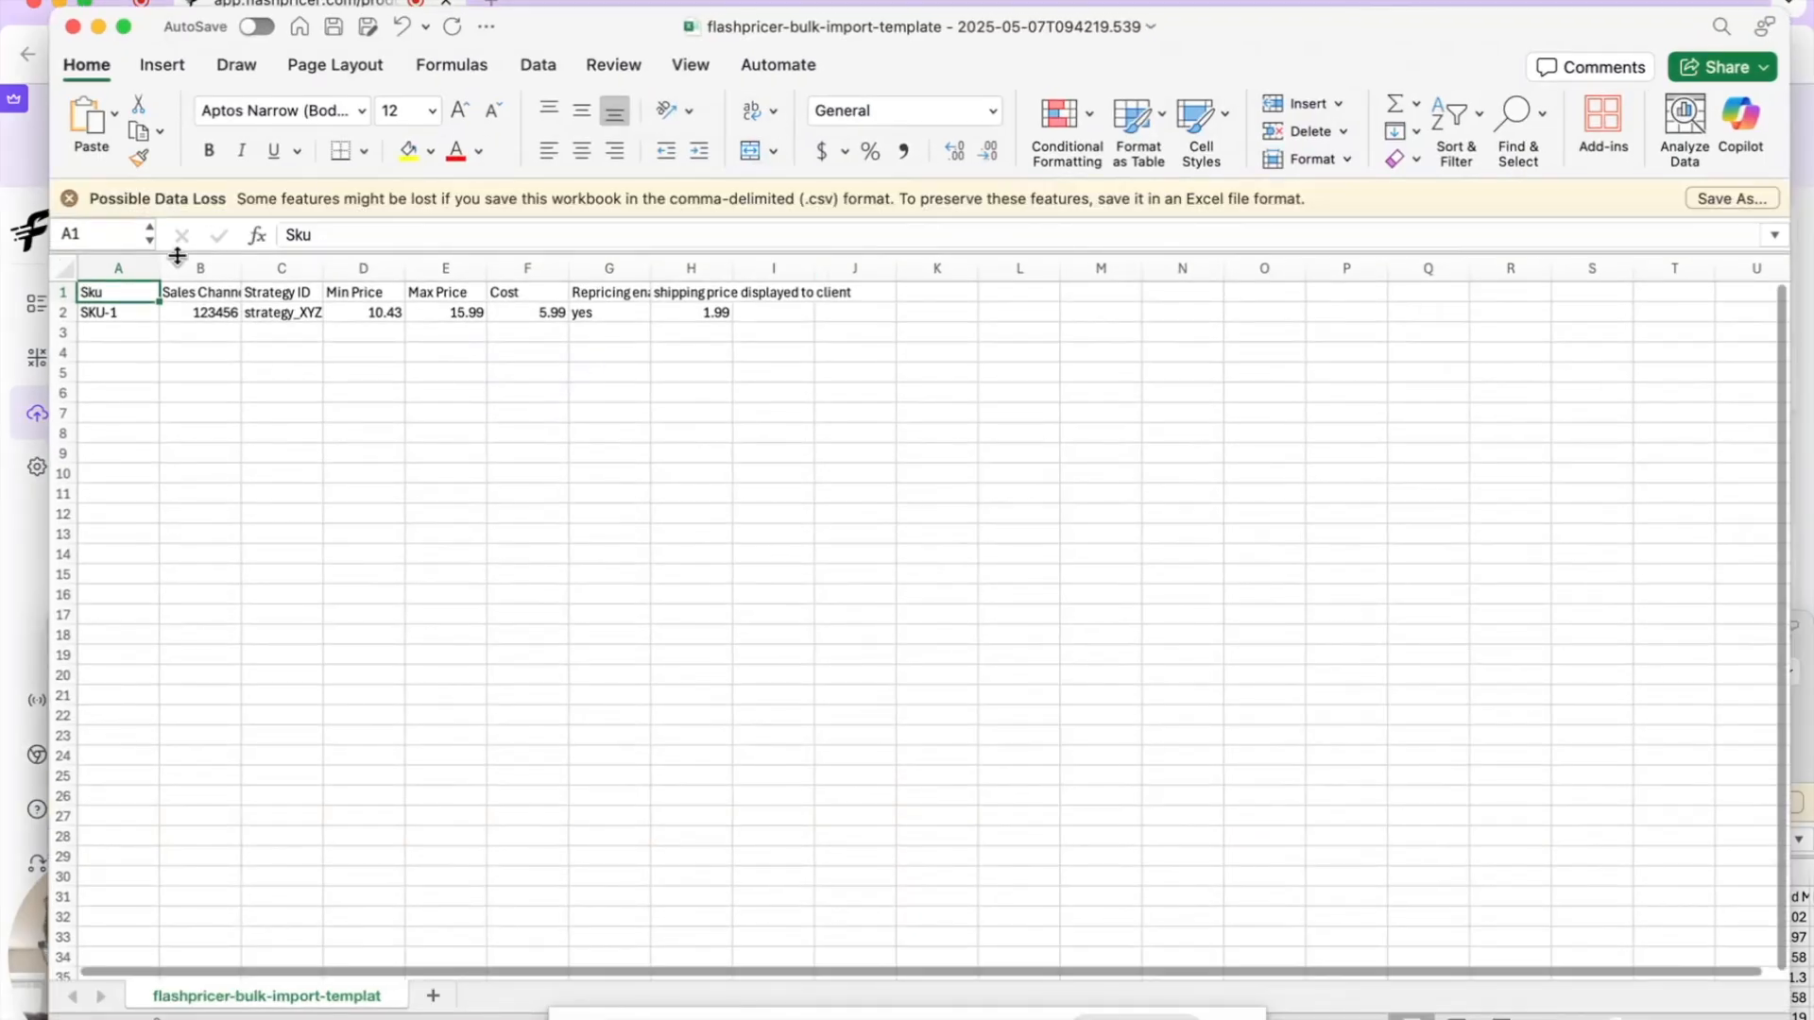
# Bold the Sku and Sales Channel ID headers with their sample values, and widen the Sales Channel ID column to fit its header.
pyautogui.click(96, 313)
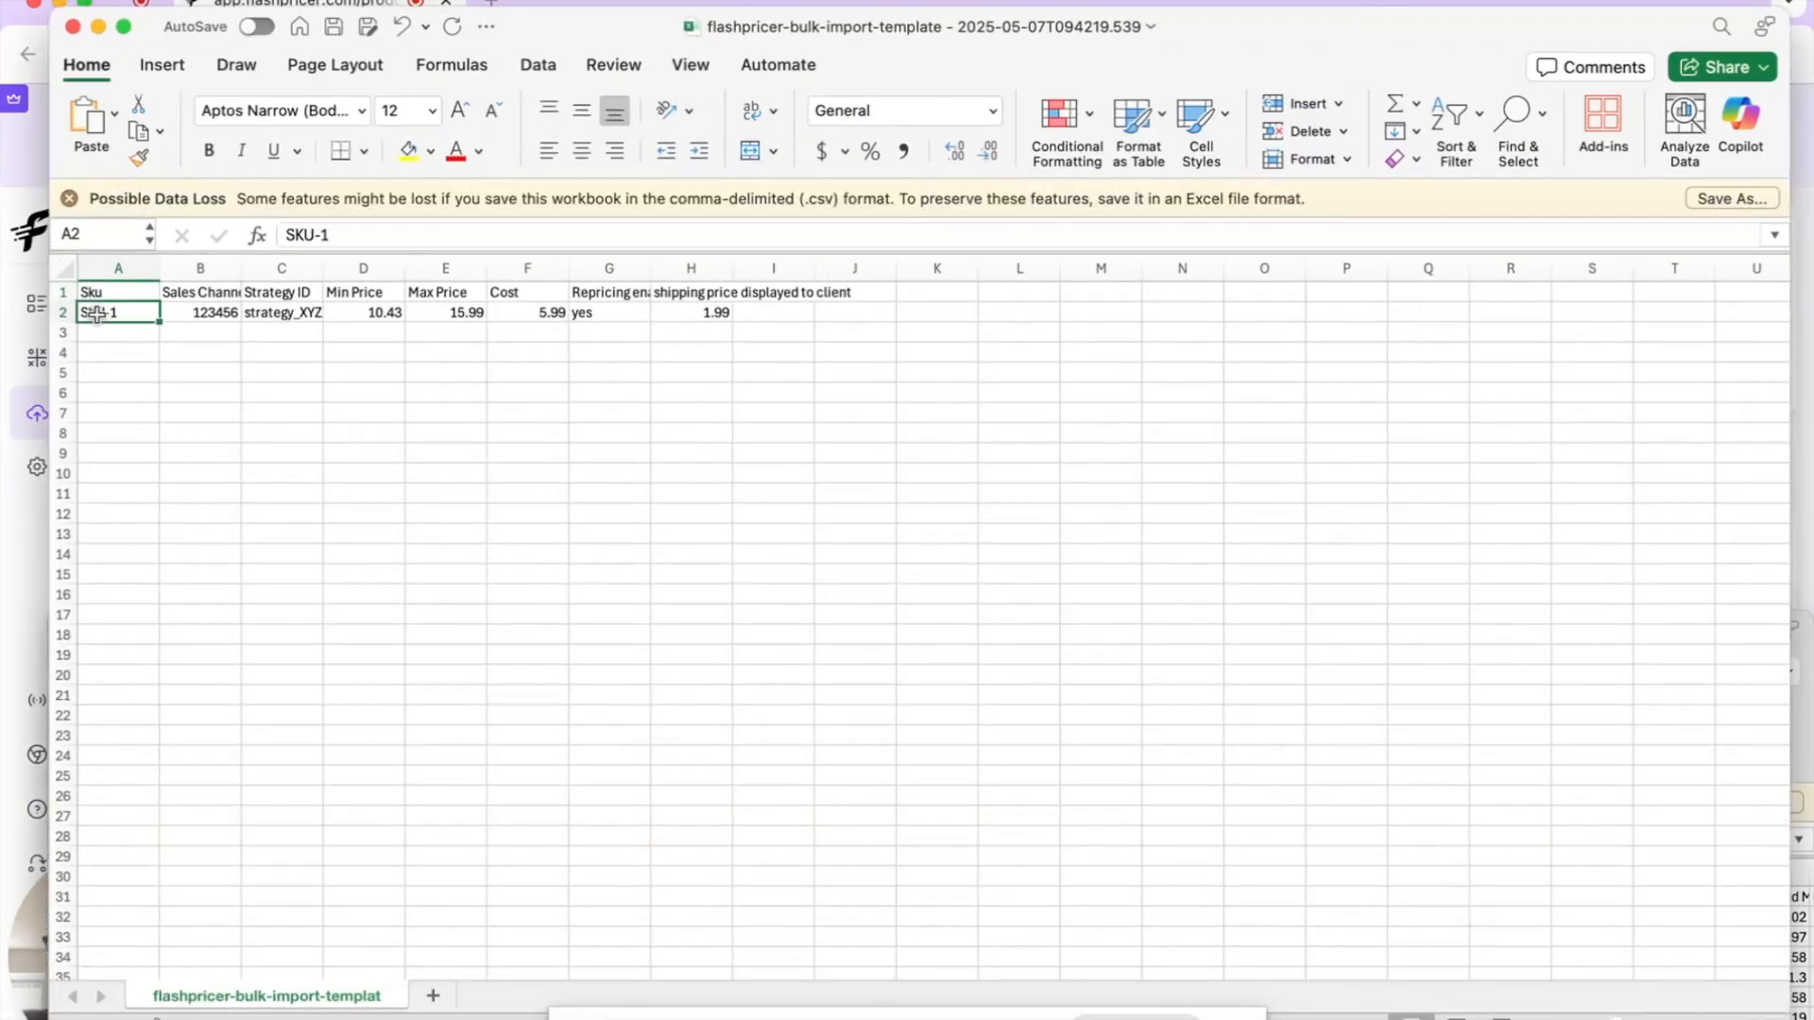
pyautogui.hotkey('shift', 'Right')
pyautogui.hotkey('shift', 'Up')
pyautogui.press('super+b')
pyautogui.press('Right')
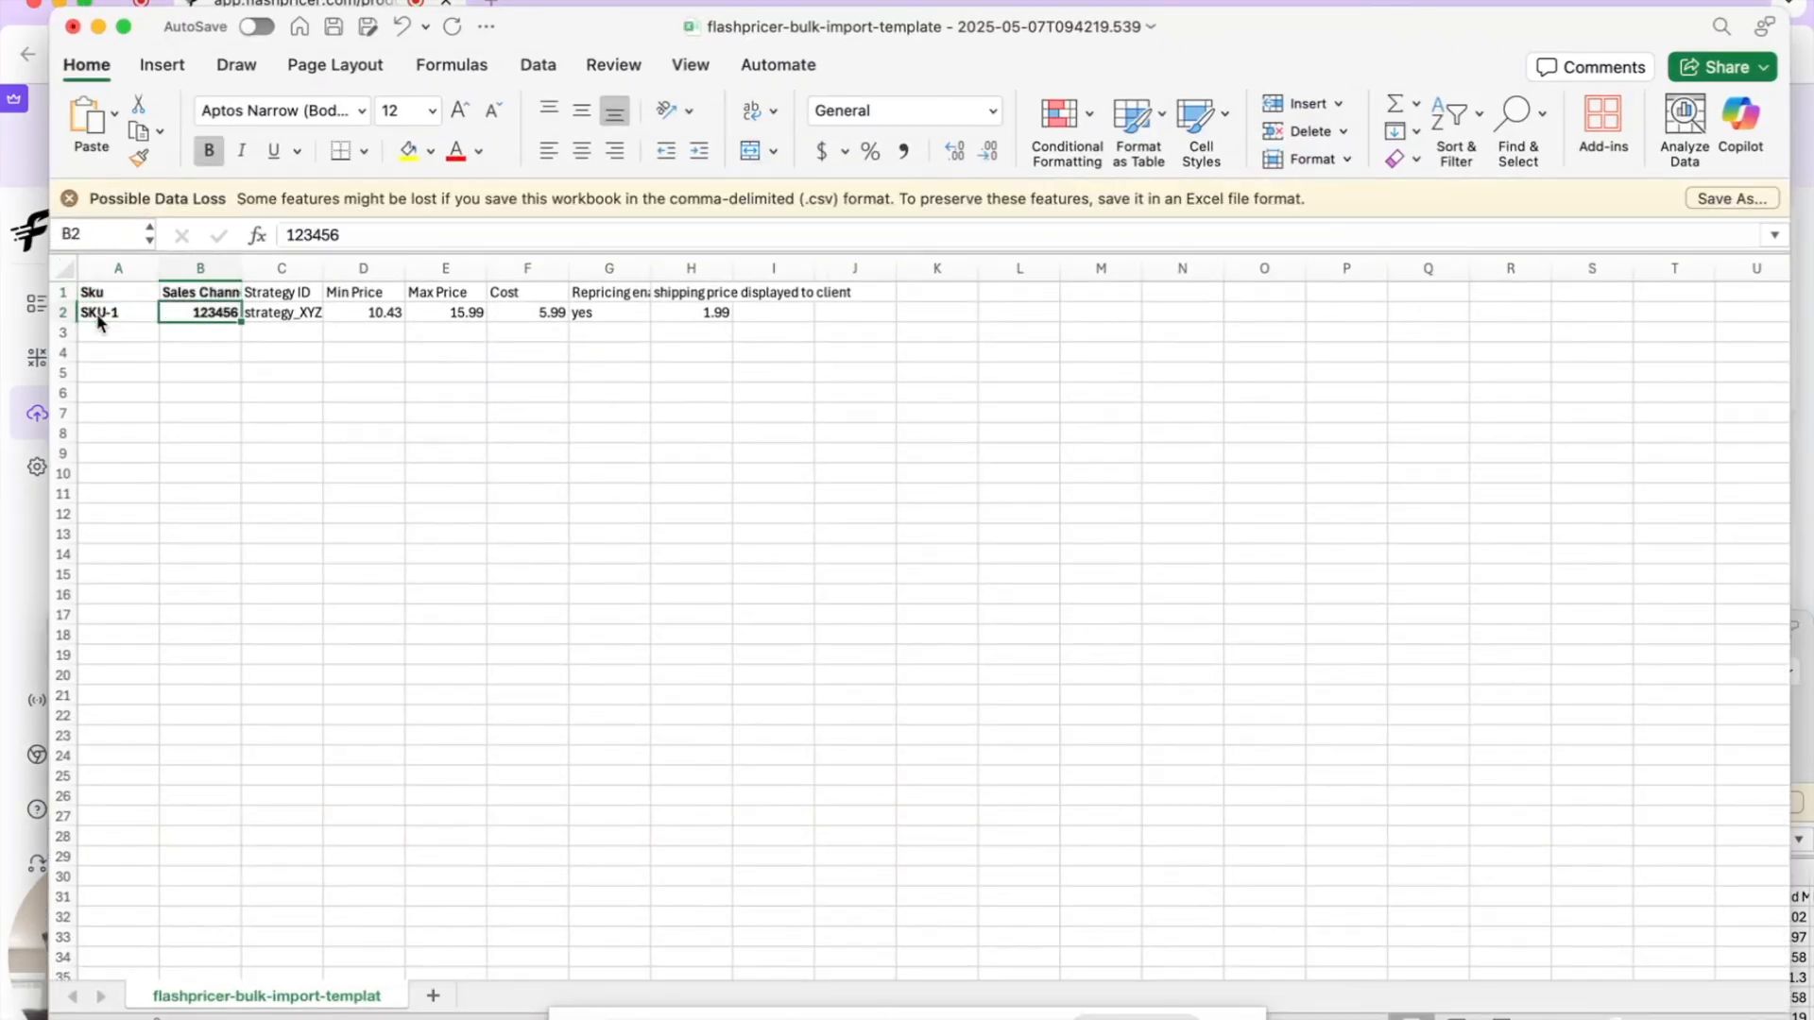
pyautogui.moveTo(242, 268); pyautogui.dragTo(327, 269)
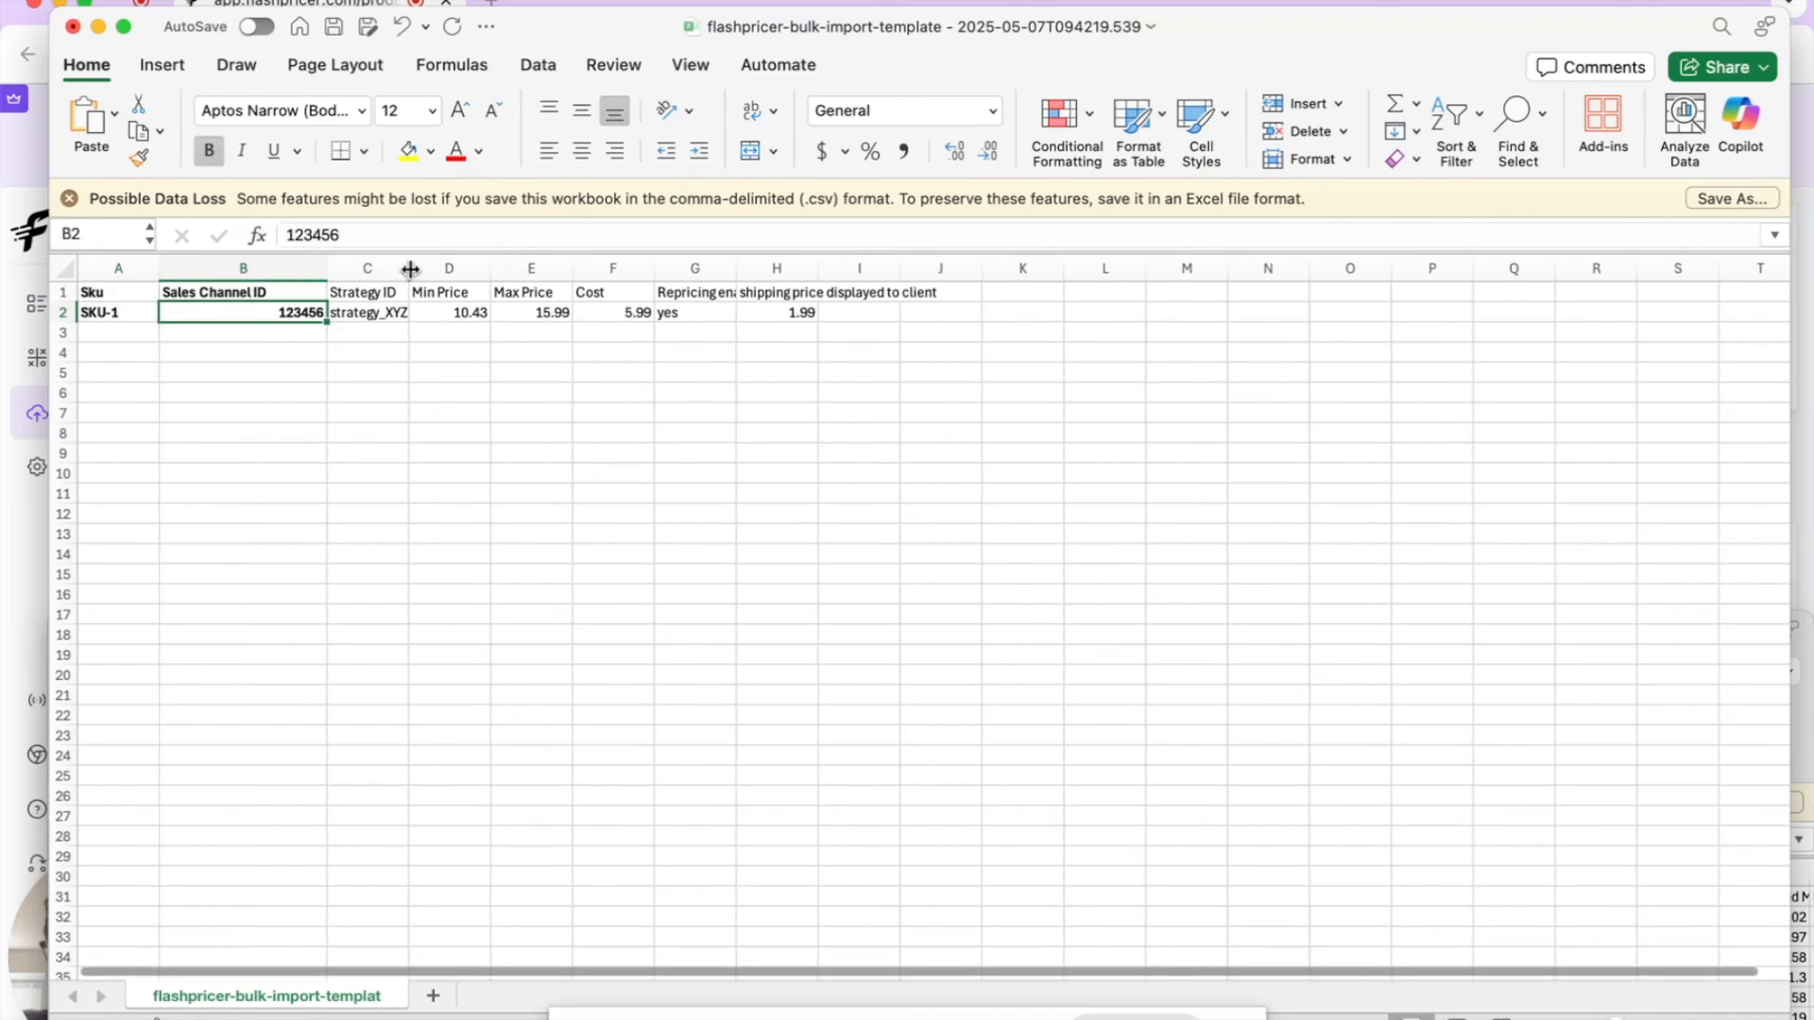
# Select the header cells from Strategy ID through shipping price to review the optional fields, and switch back to Flashpricer's bulk upload page in the browser.
pyautogui.click(386, 285)
pyautogui.hotkey('shift', 'Right')
pyautogui.hotkey('shift', 'Right')
pyautogui.hotkey('shift', 'Right')
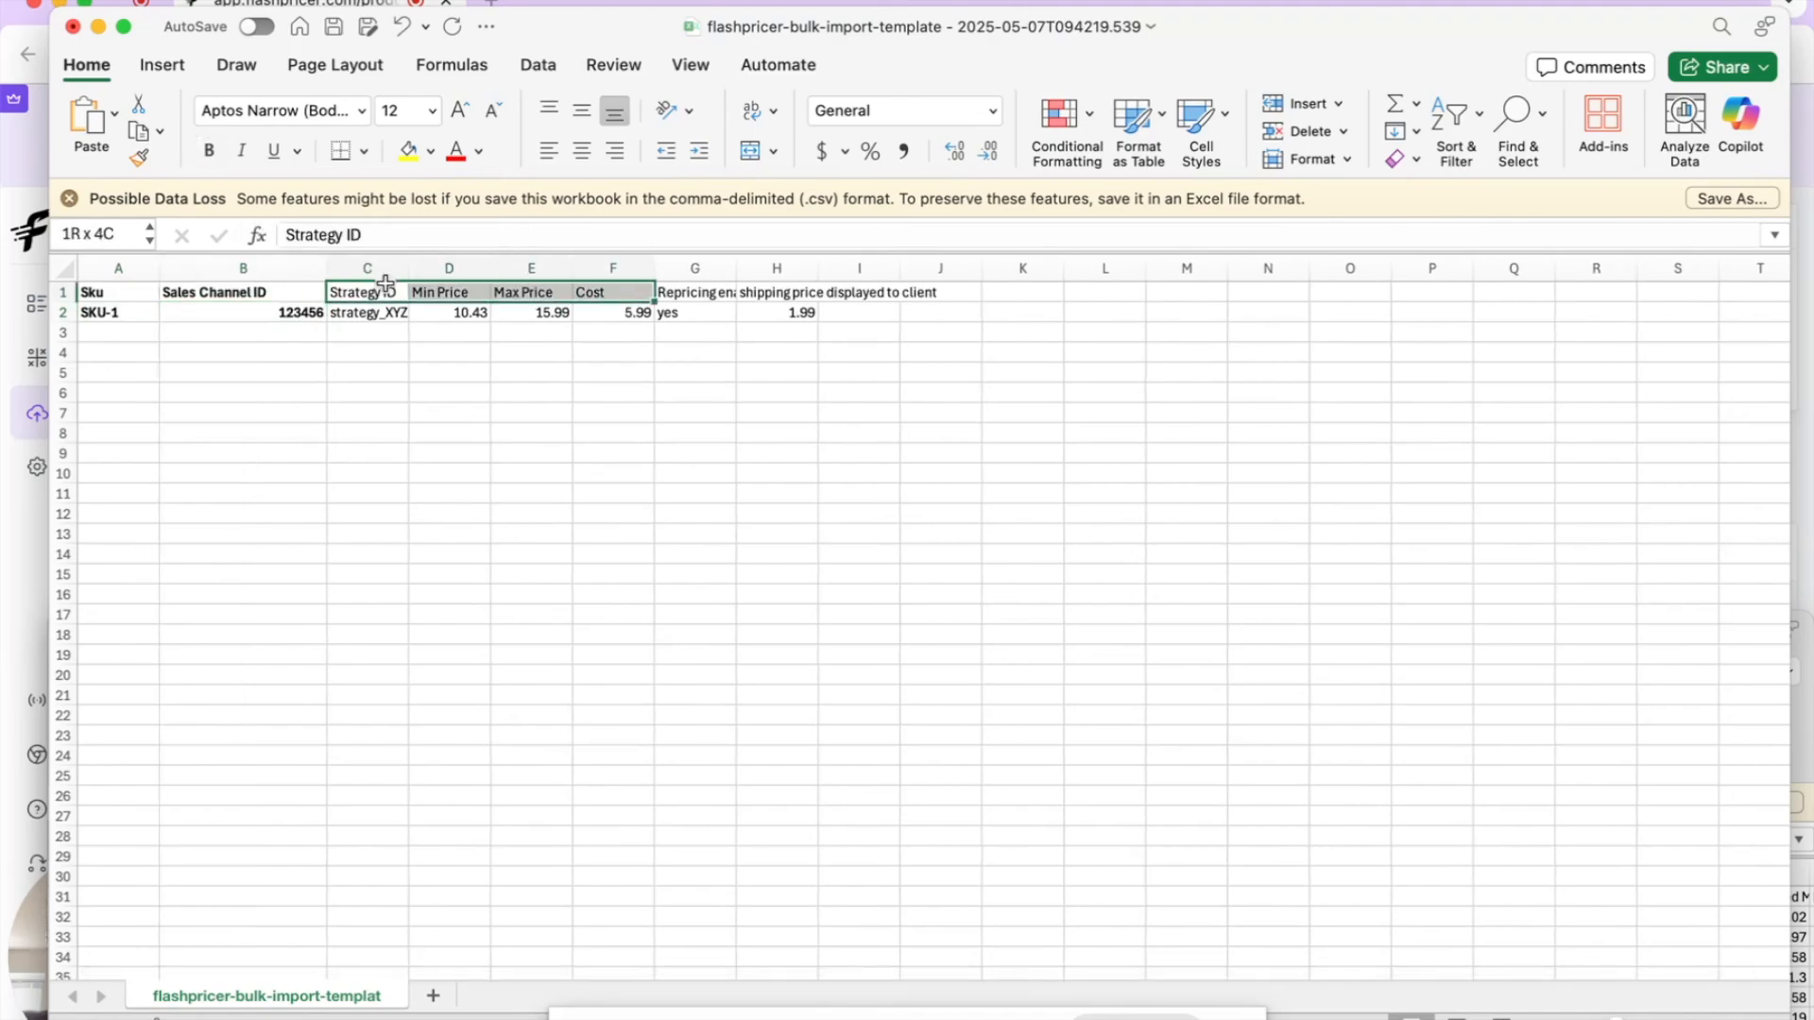
pyautogui.hotkey('shift', 'Right')
pyautogui.hotkey('shift', 'Right')
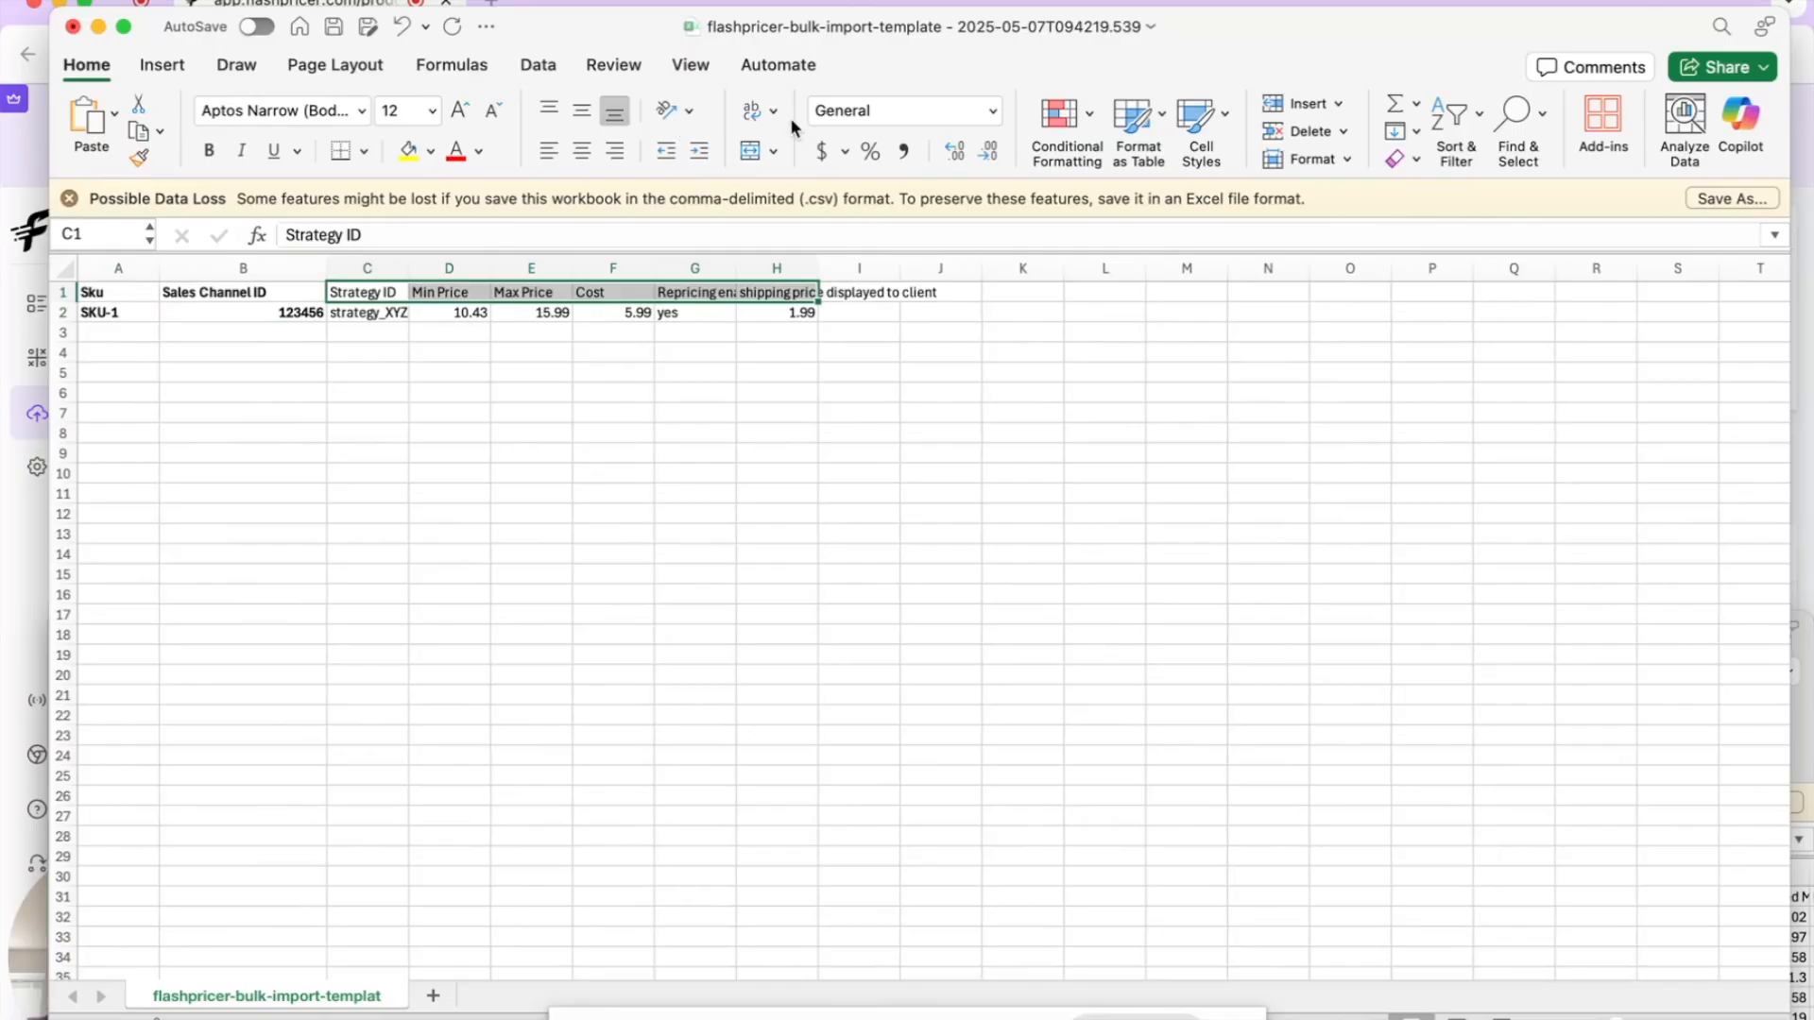
pyautogui.click(672, 4)
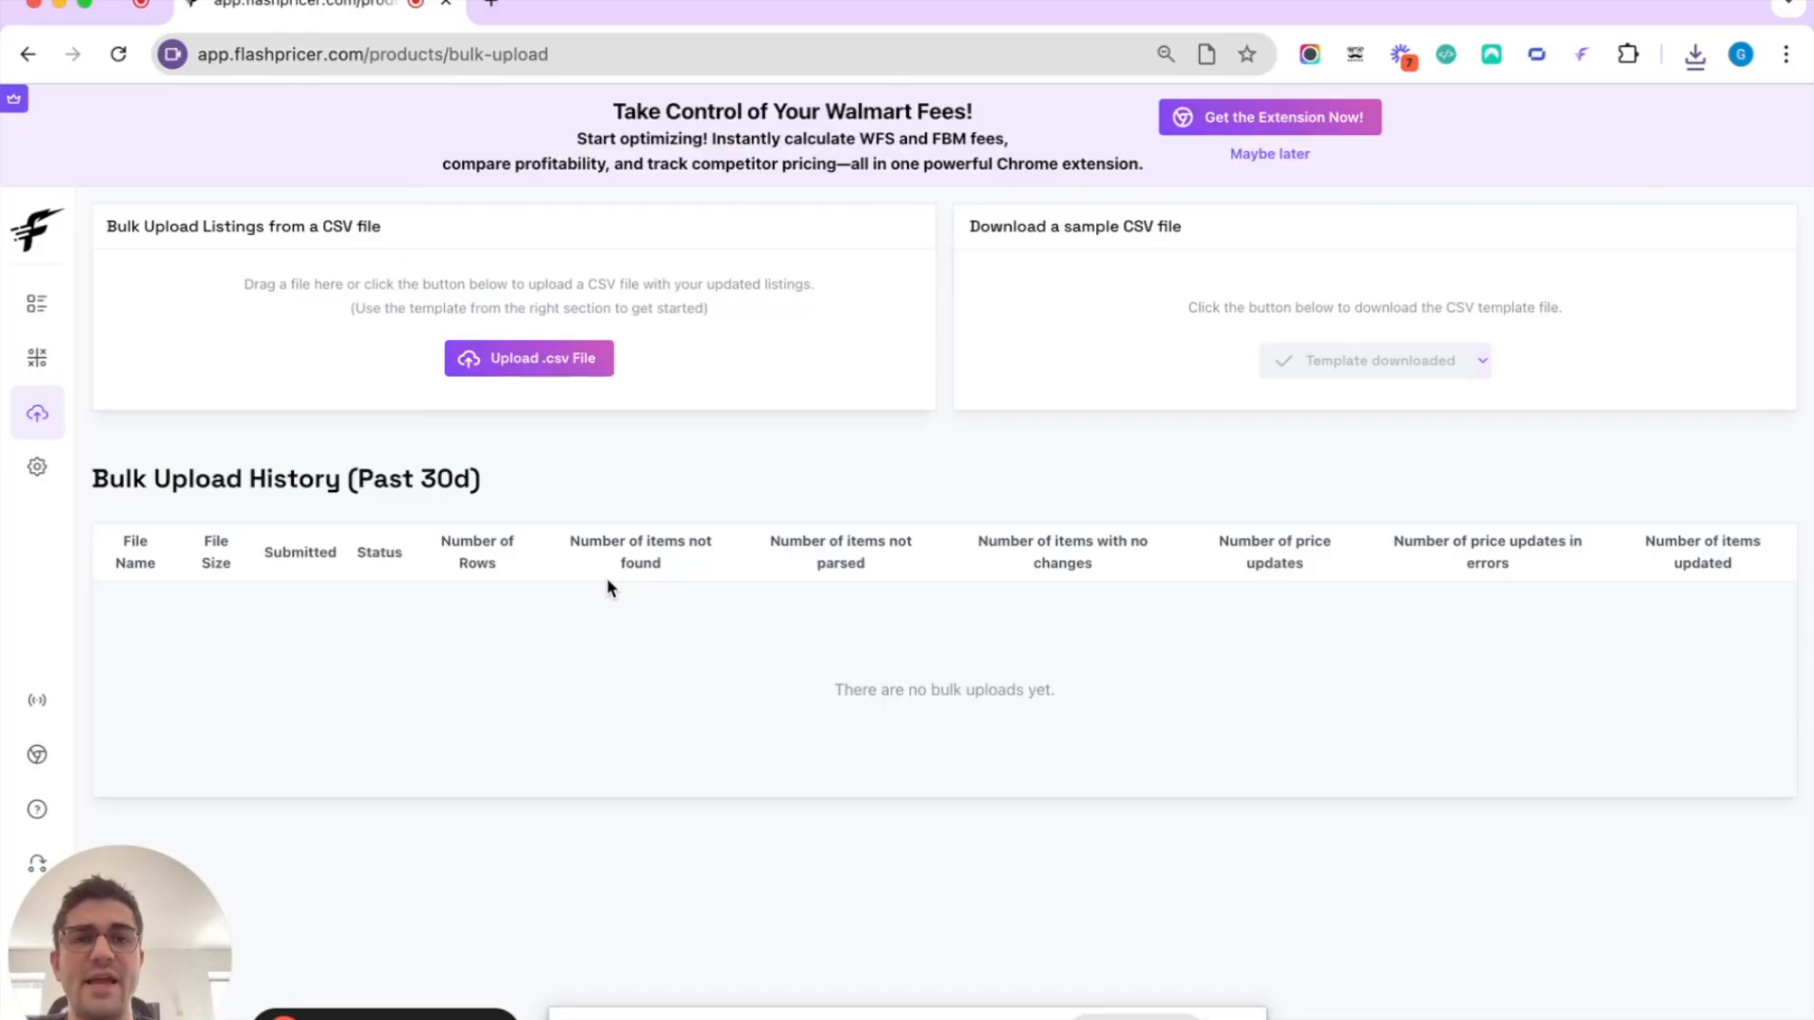